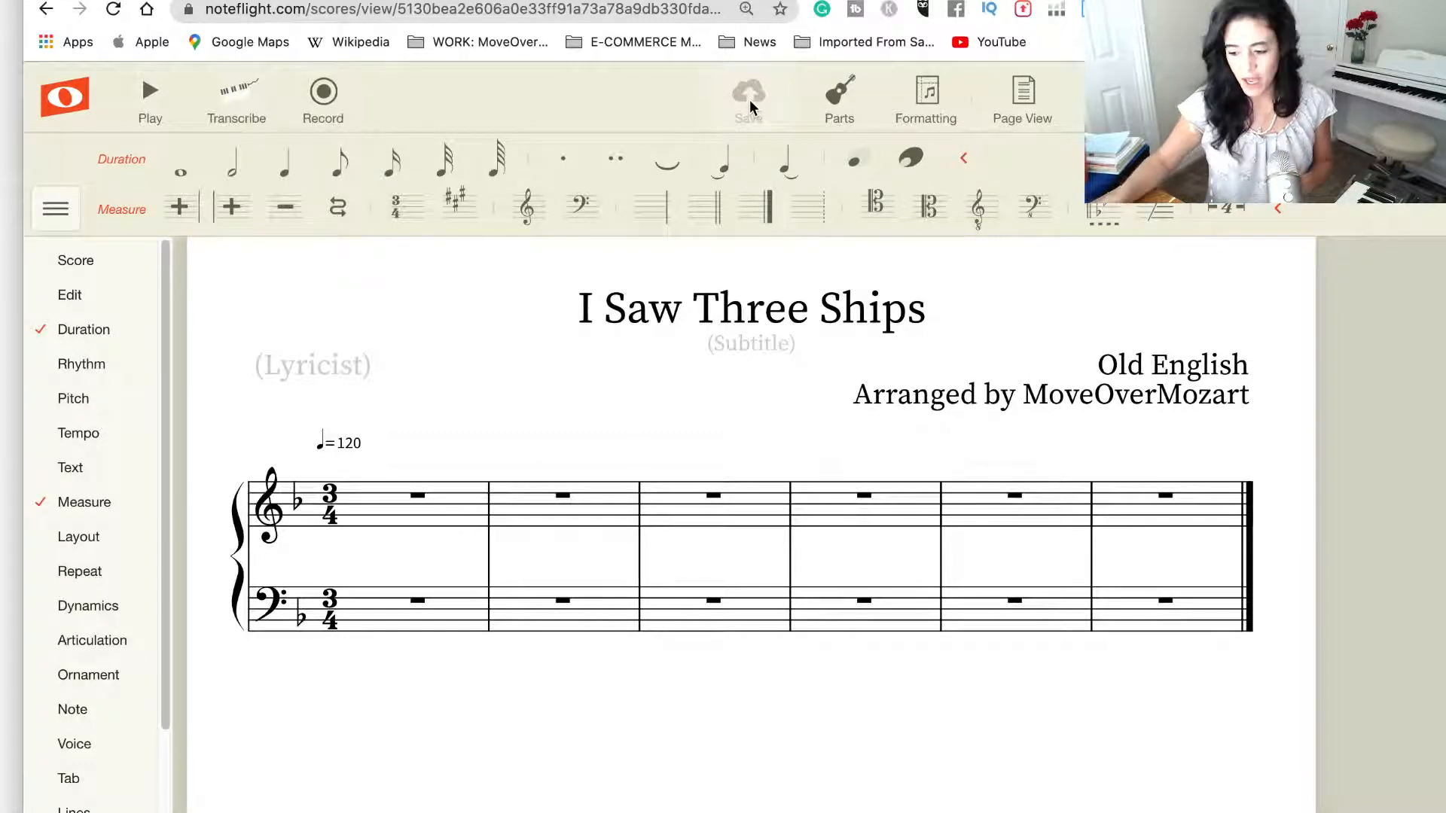
# Divide the treble staff's measure 1 into quarter rests and enter a middle C quarter note on beat 3
pyautogui.click(419, 510)
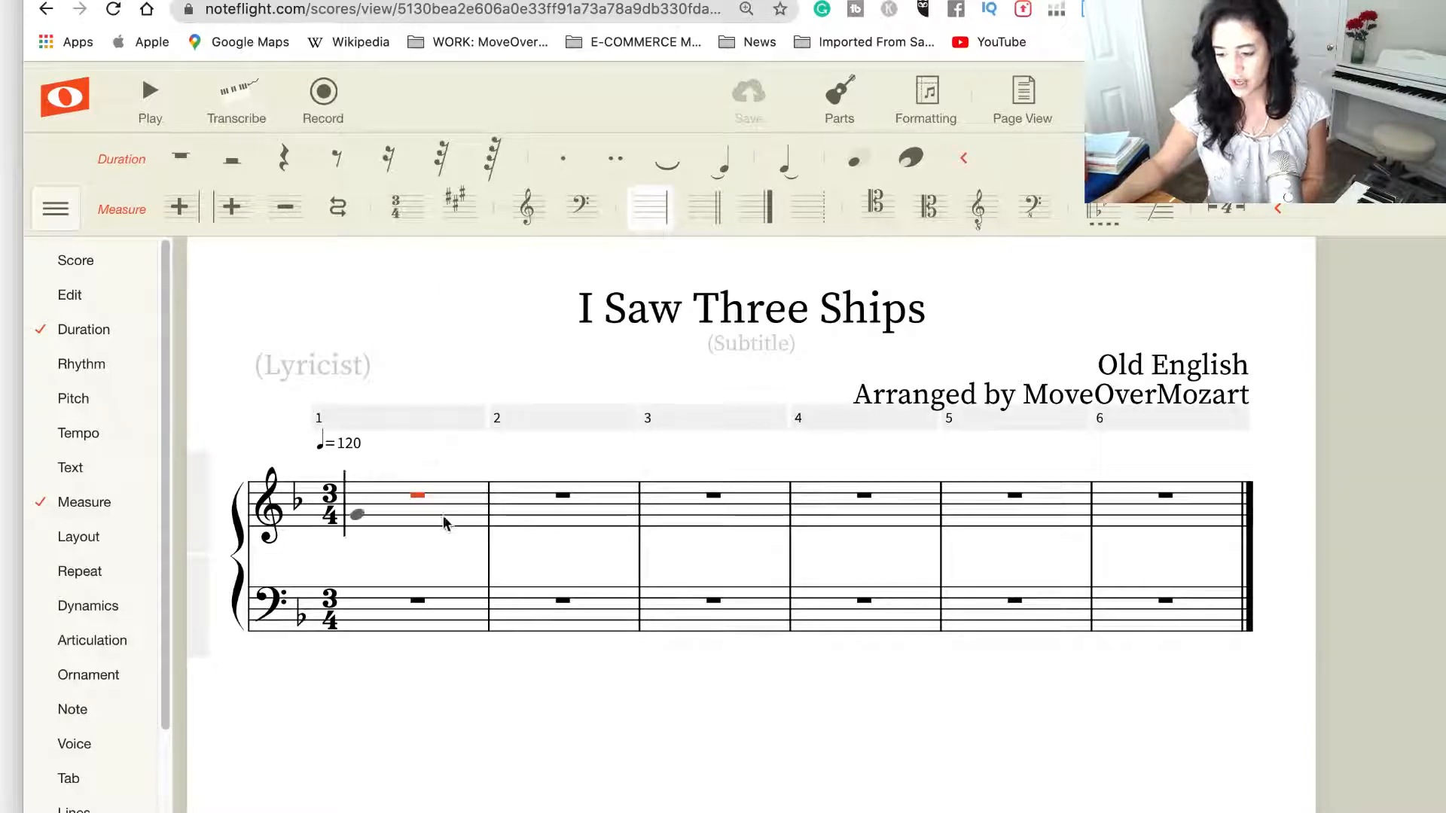
pyautogui.click(287, 171)
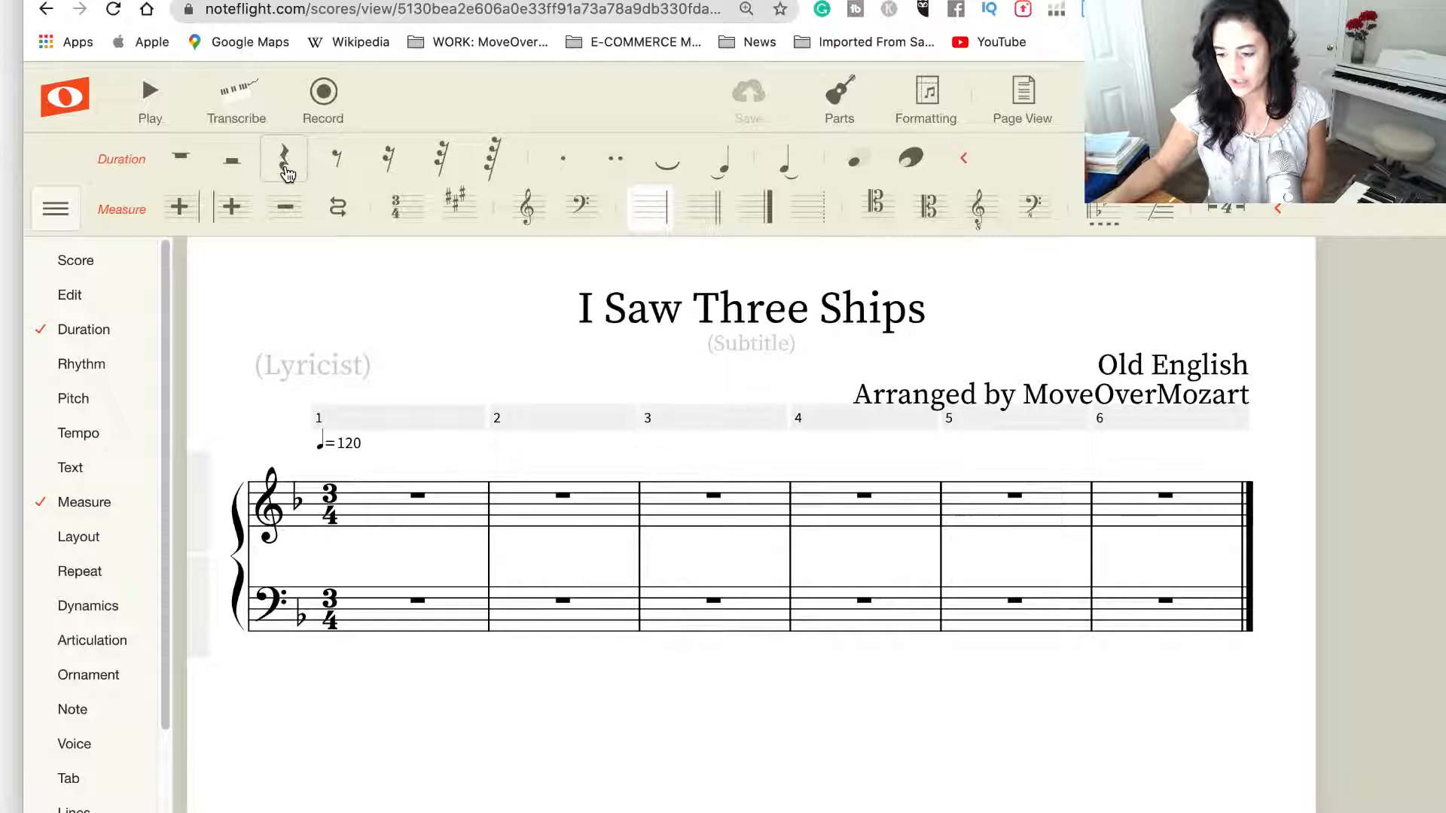
pyautogui.click(486, 514)
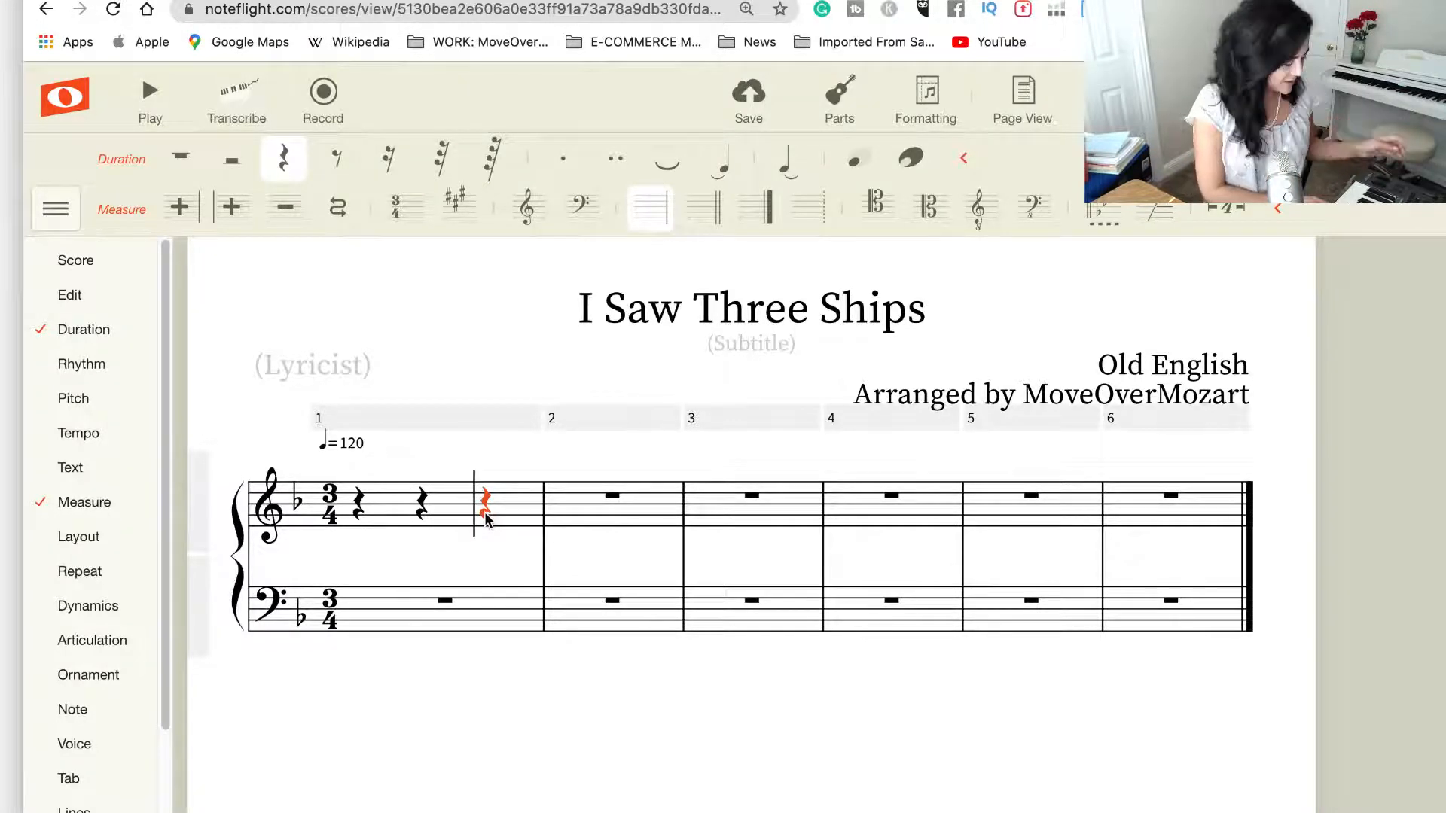
pyautogui.press('c')
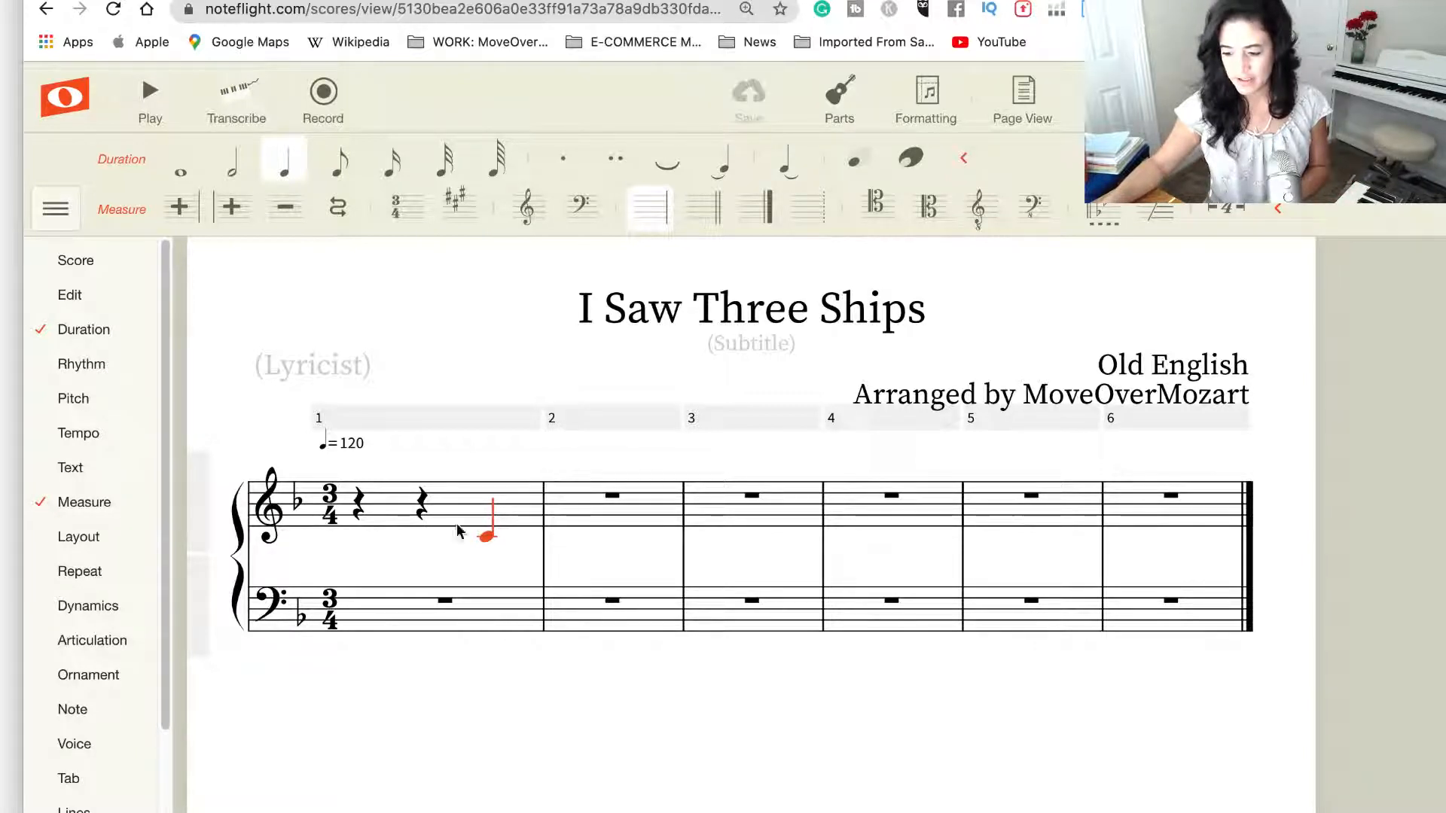
# Hide the two quarter rests in the treble staff's measure 1 by setting their color to None, and narrow the measure
pyautogui.click(423, 506)
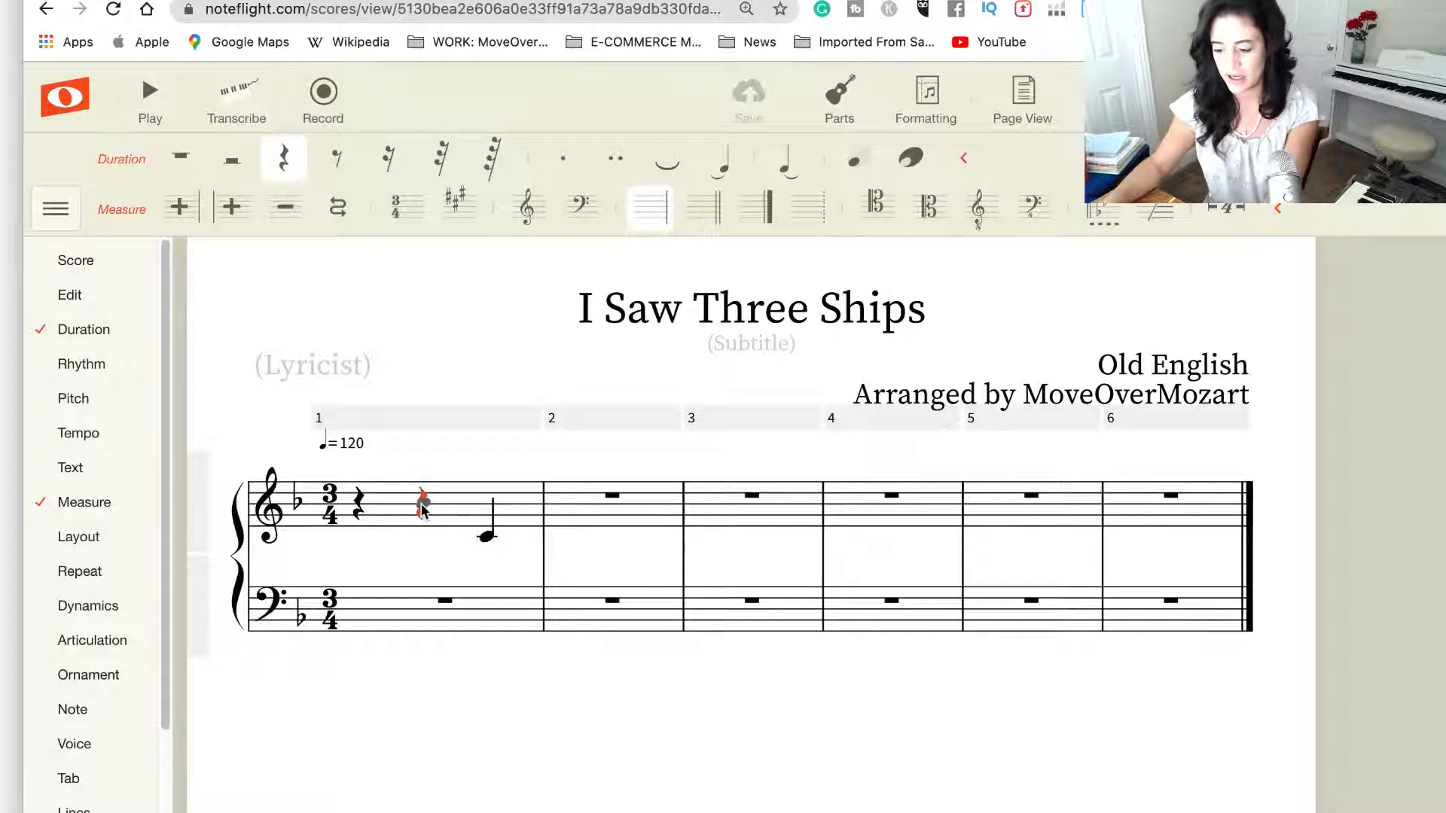
pyautogui.keyDown('shift'); pyautogui.click(352, 512); pyautogui.keyUp('shift')
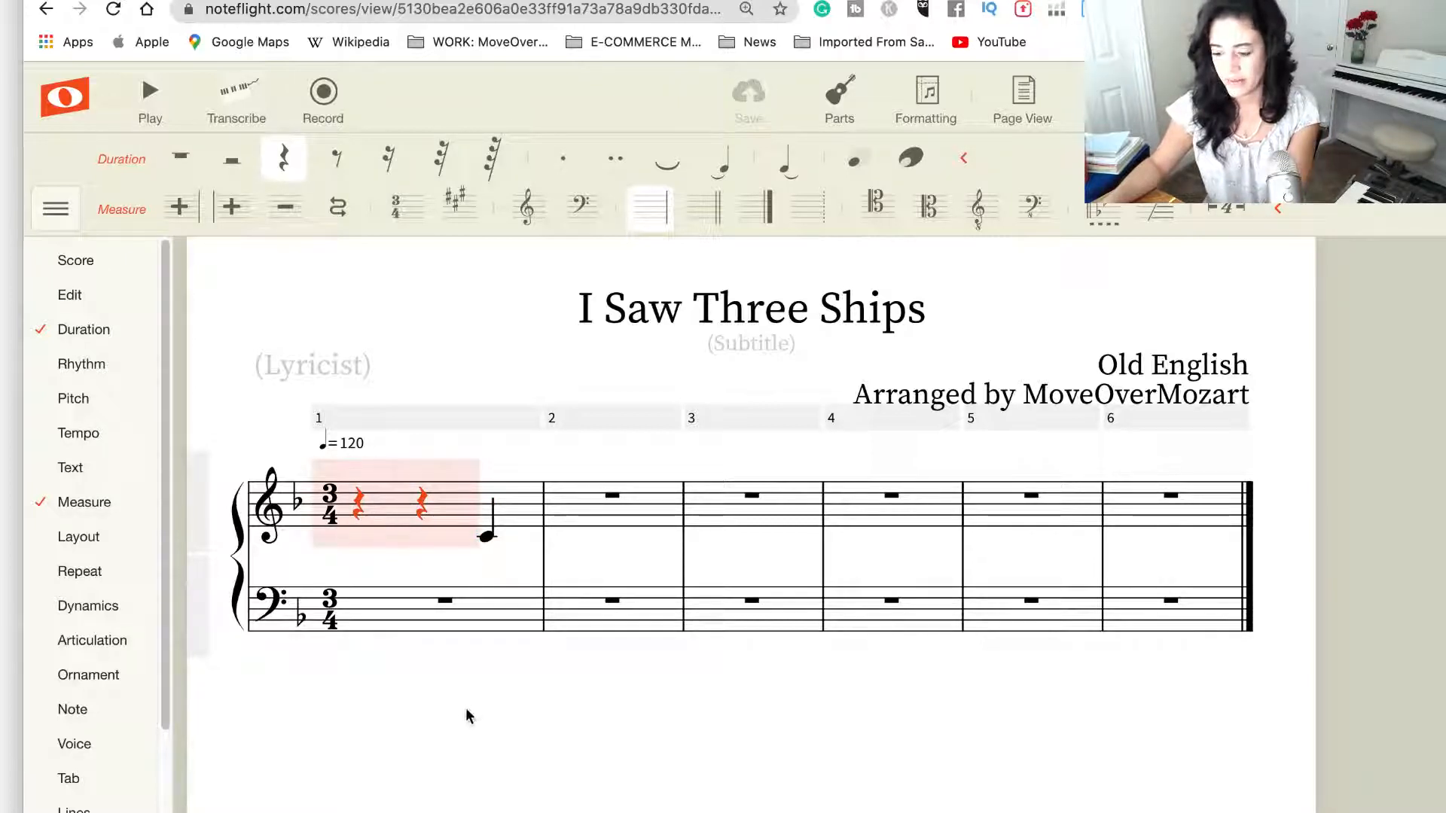
pyautogui.moveTo(128, 623)
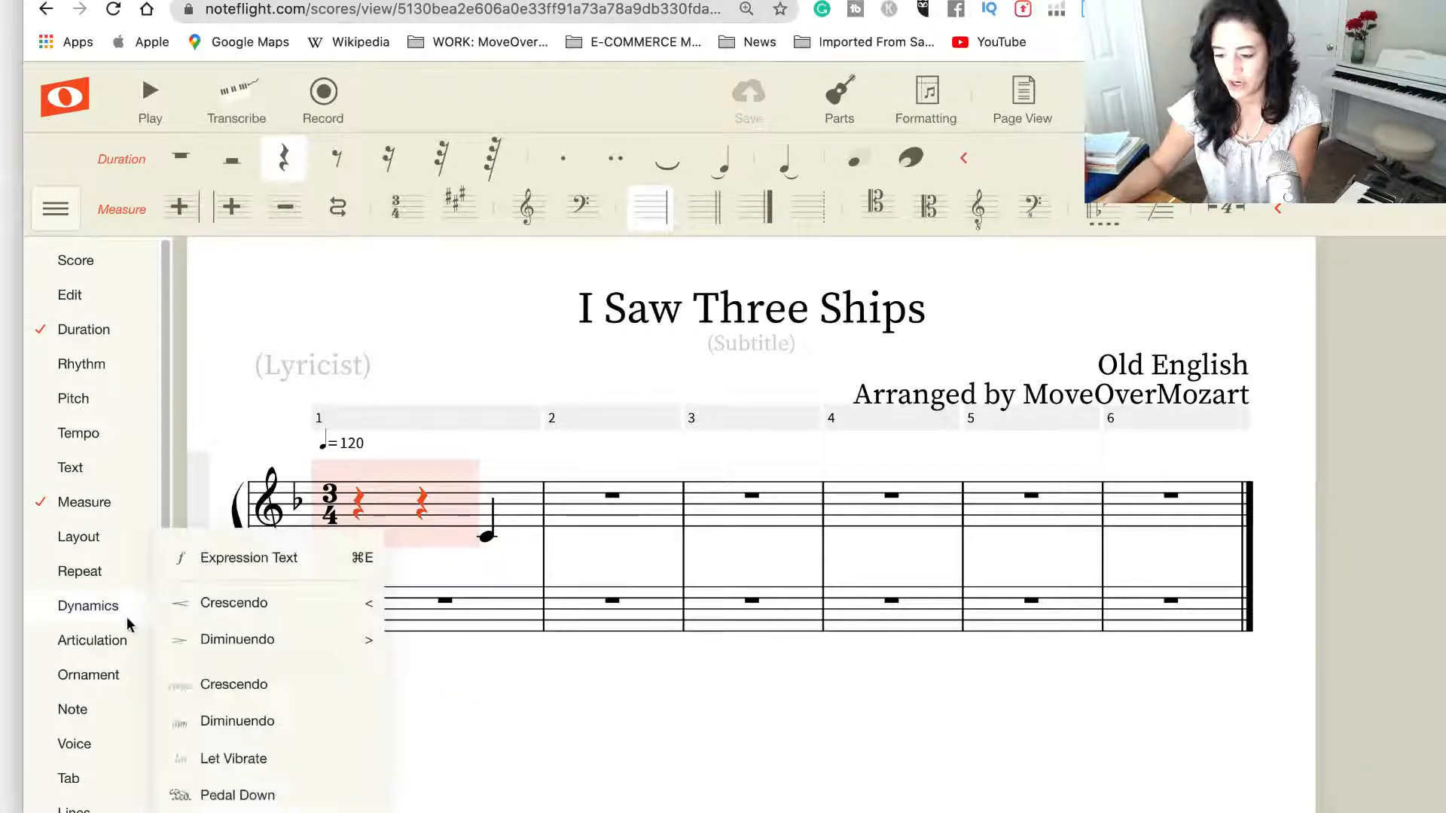
pyautogui.scroll(-3, 87, 565)
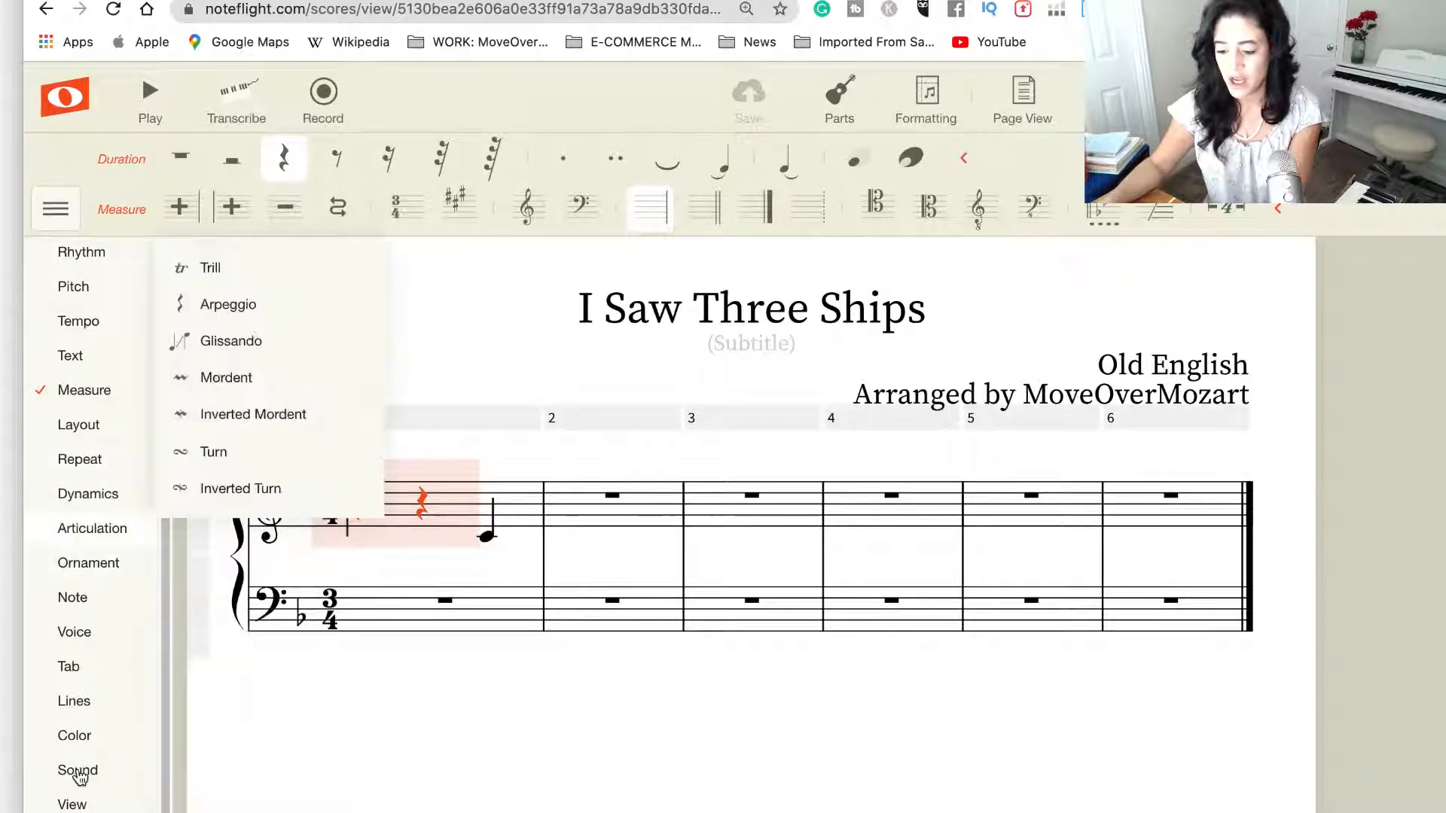
pyautogui.click(85, 738)
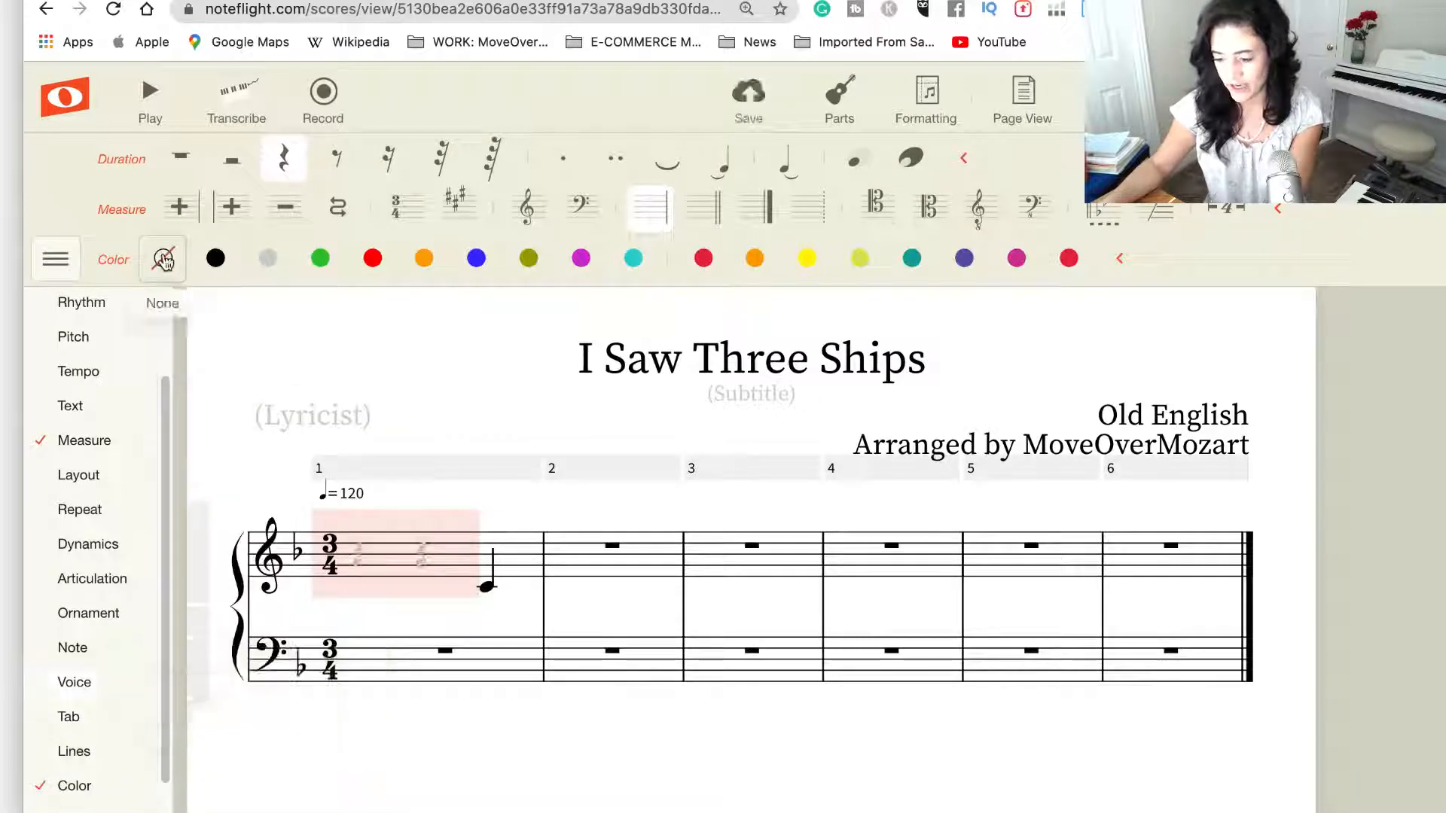
pyautogui.click(562, 743)
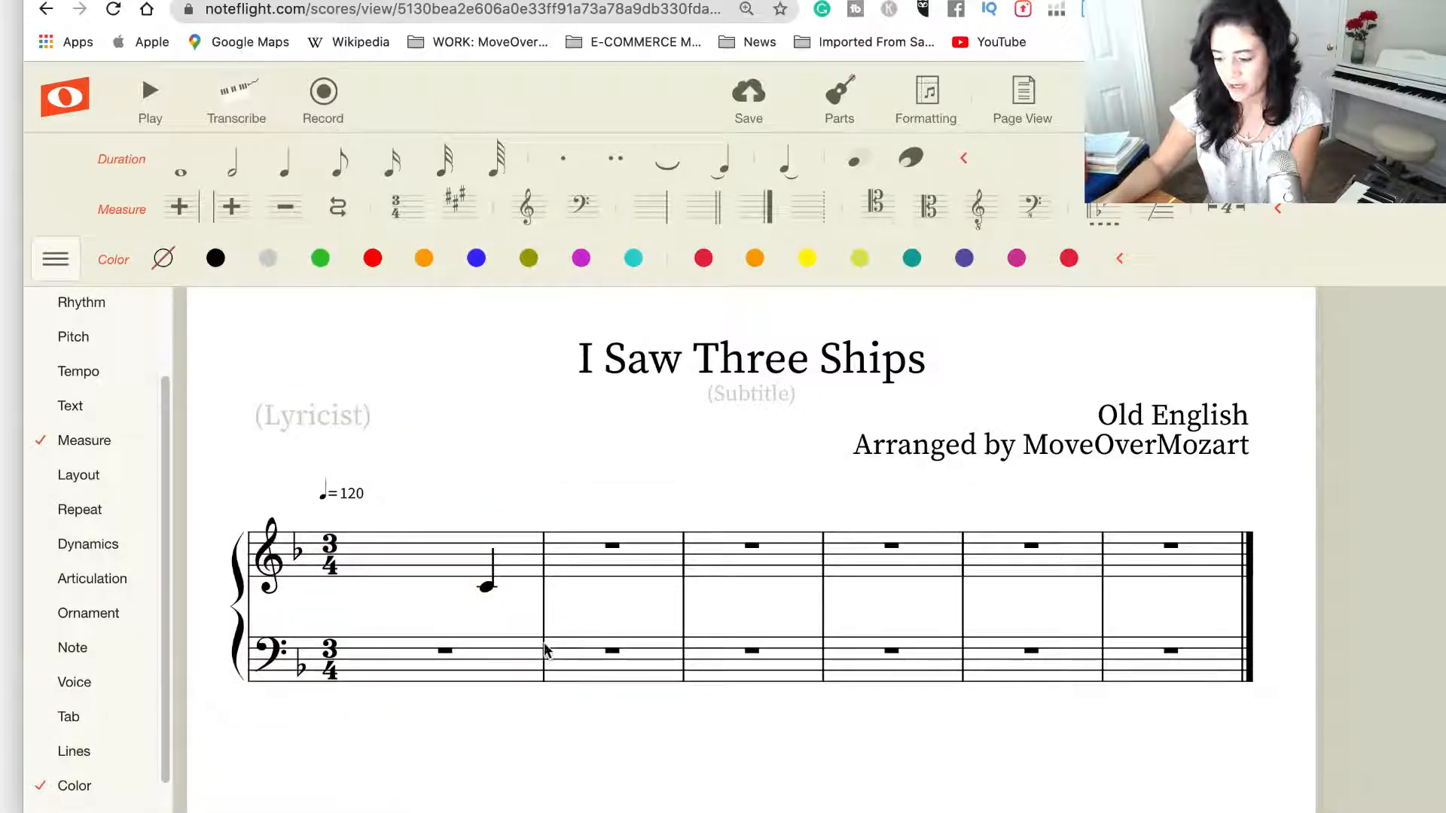
pyautogui.moveTo(543, 649); pyautogui.dragTo(445, 653)
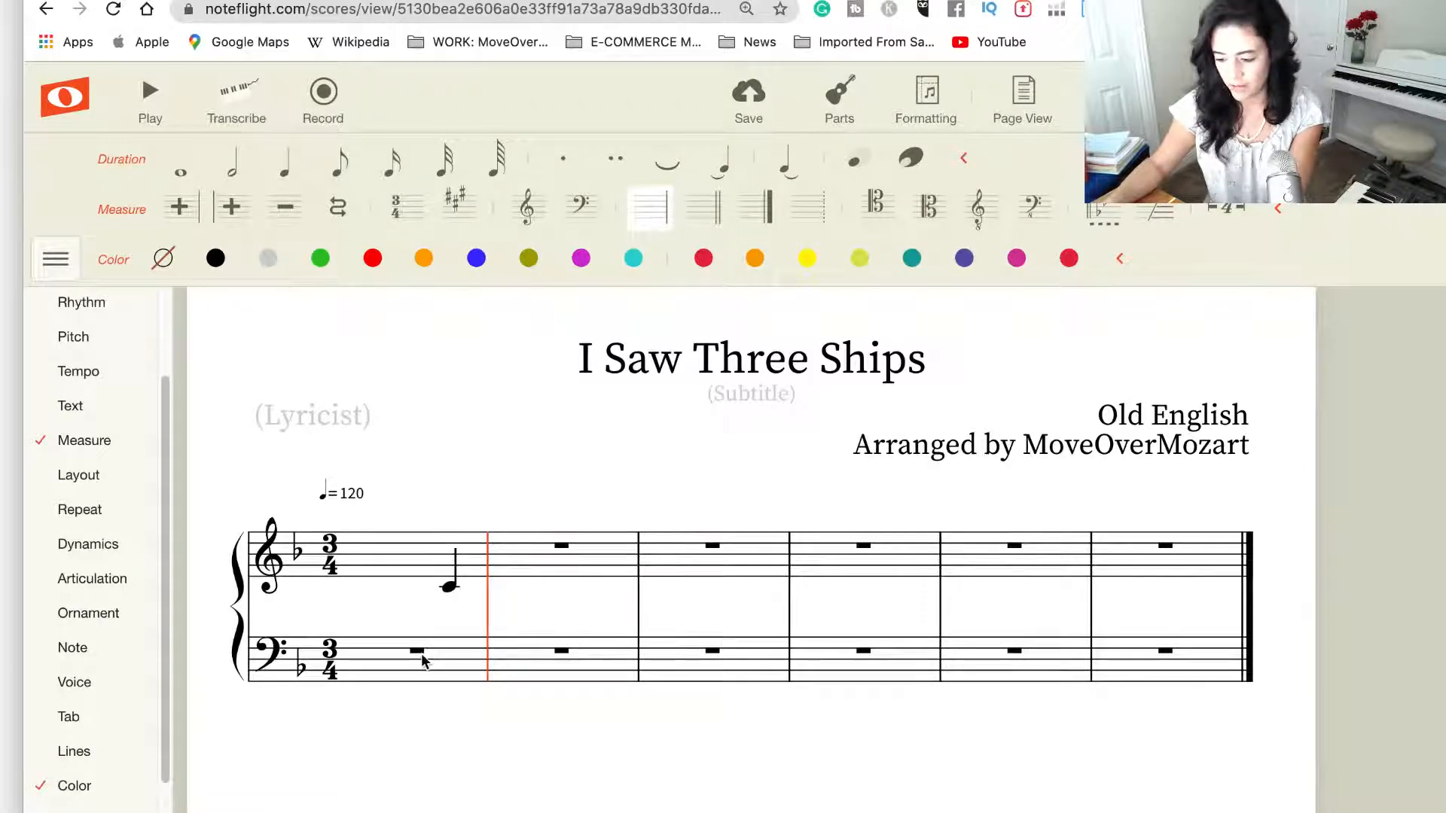
# Give the bass staff's measure 1 quarter rests with the first two colored None, and narrow the measure further
pyautogui.click(421, 652)
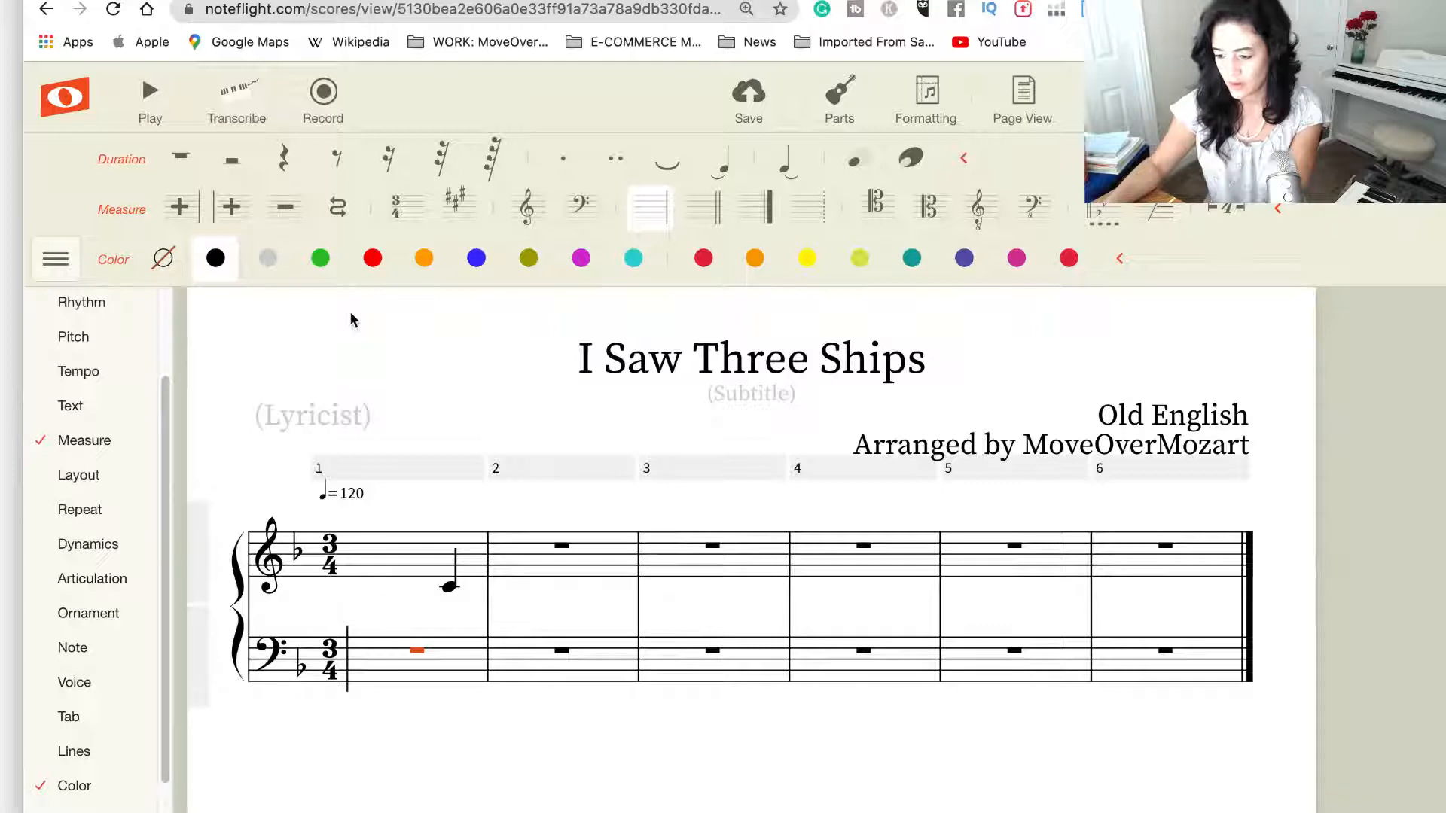
pyautogui.press('5')
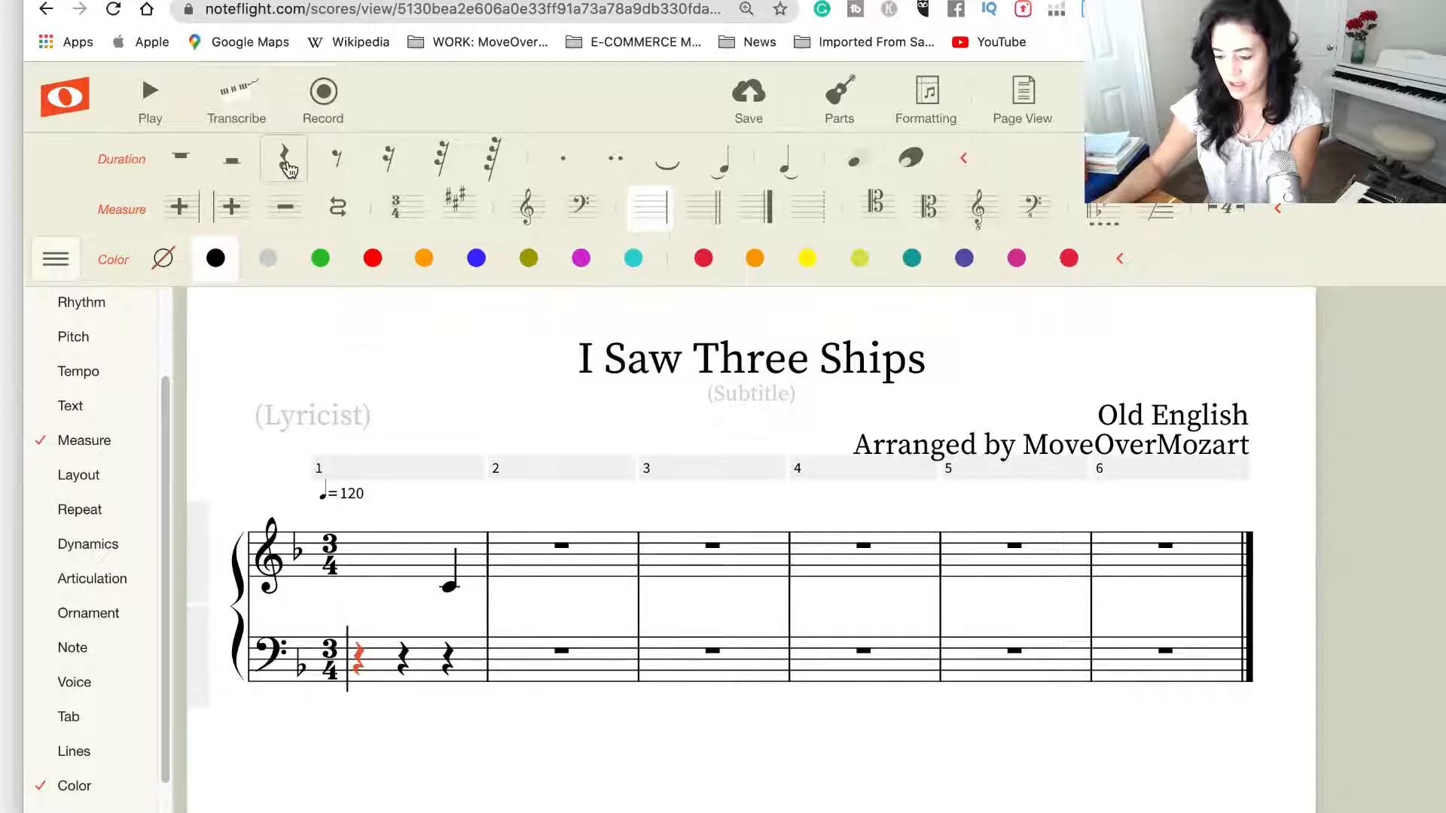
pyautogui.keyDown('shift'); pyautogui.click(420, 670); pyautogui.keyUp('shift')
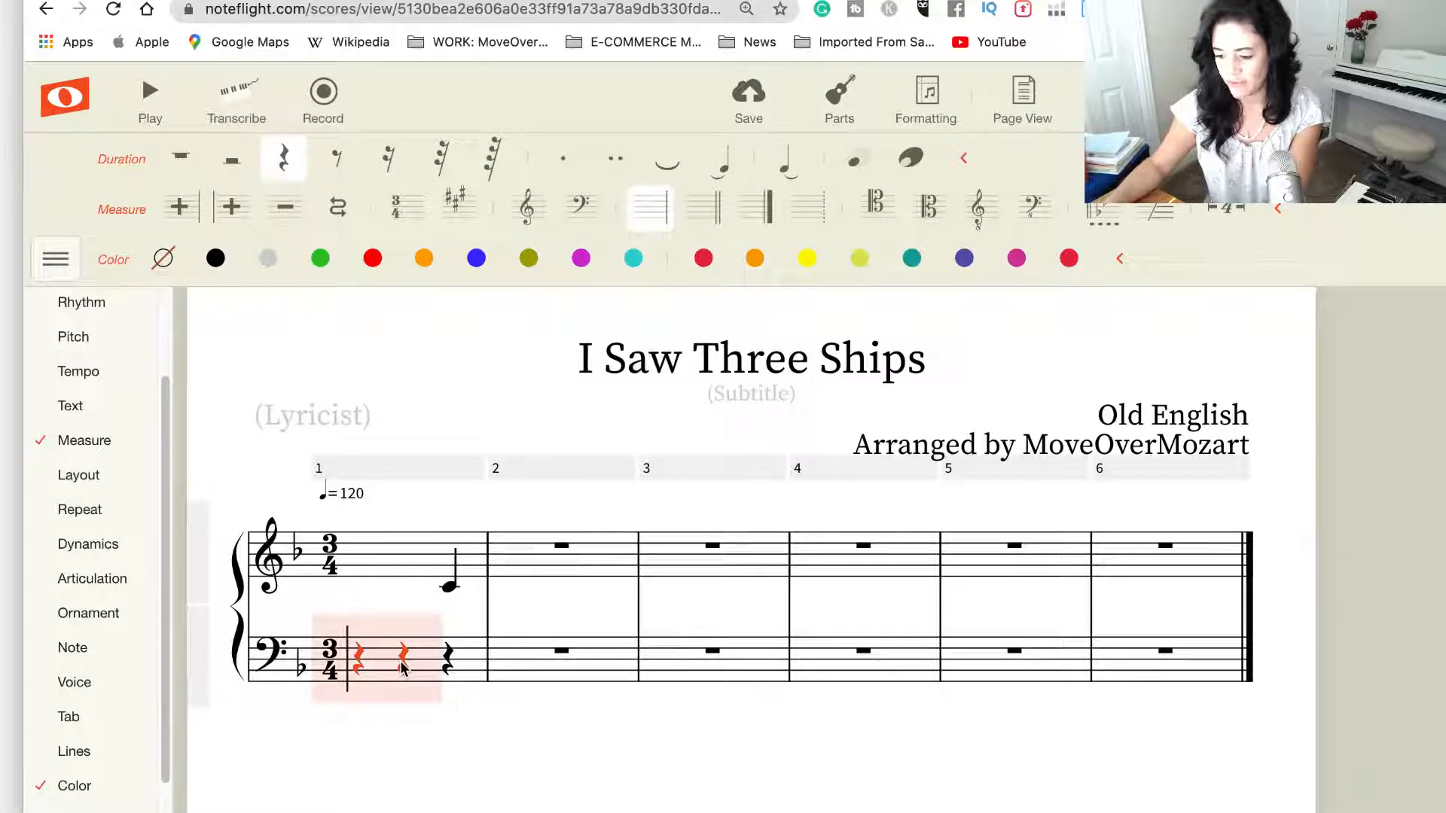
pyautogui.click(163, 261)
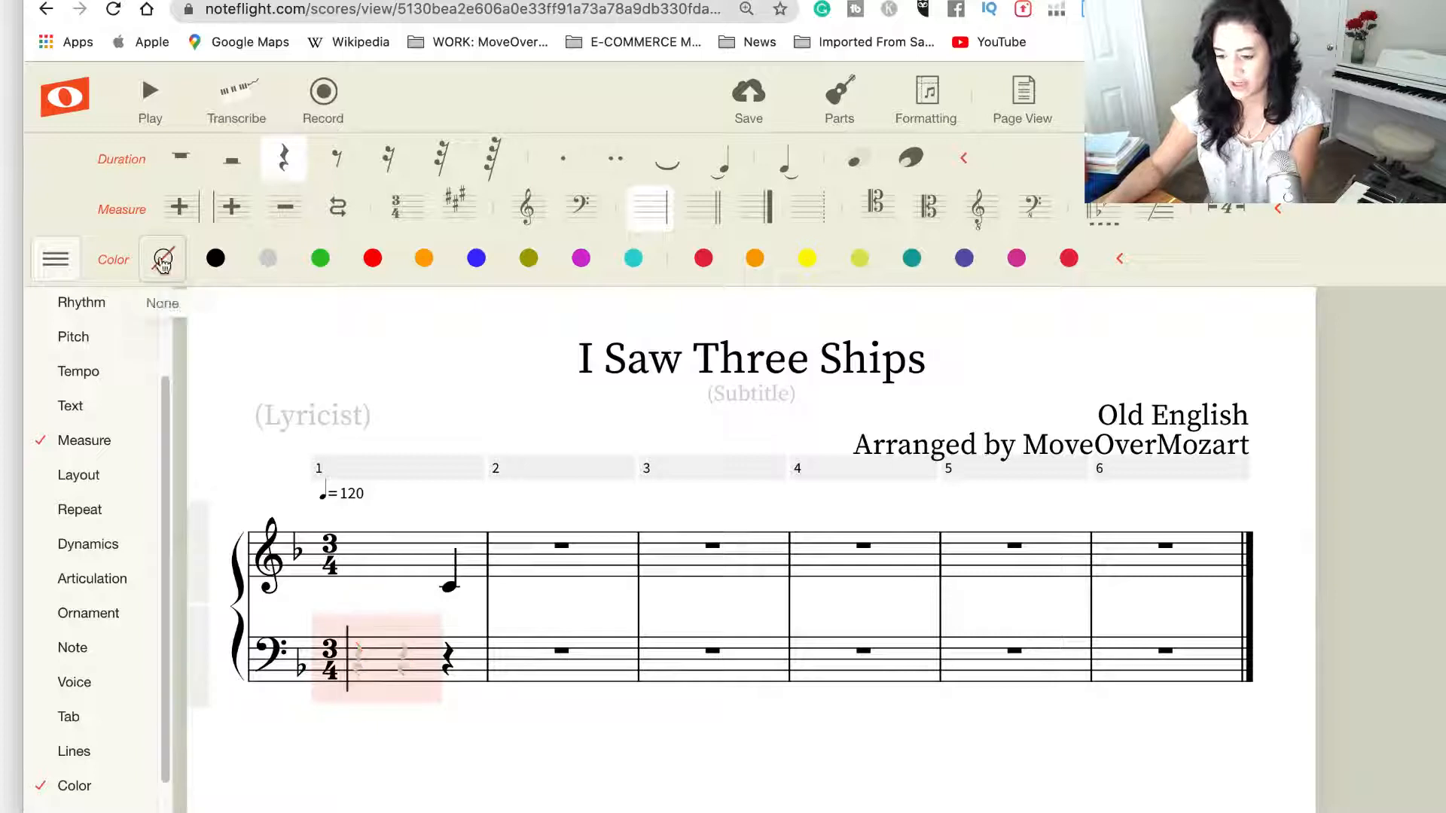
pyautogui.press('Delete')
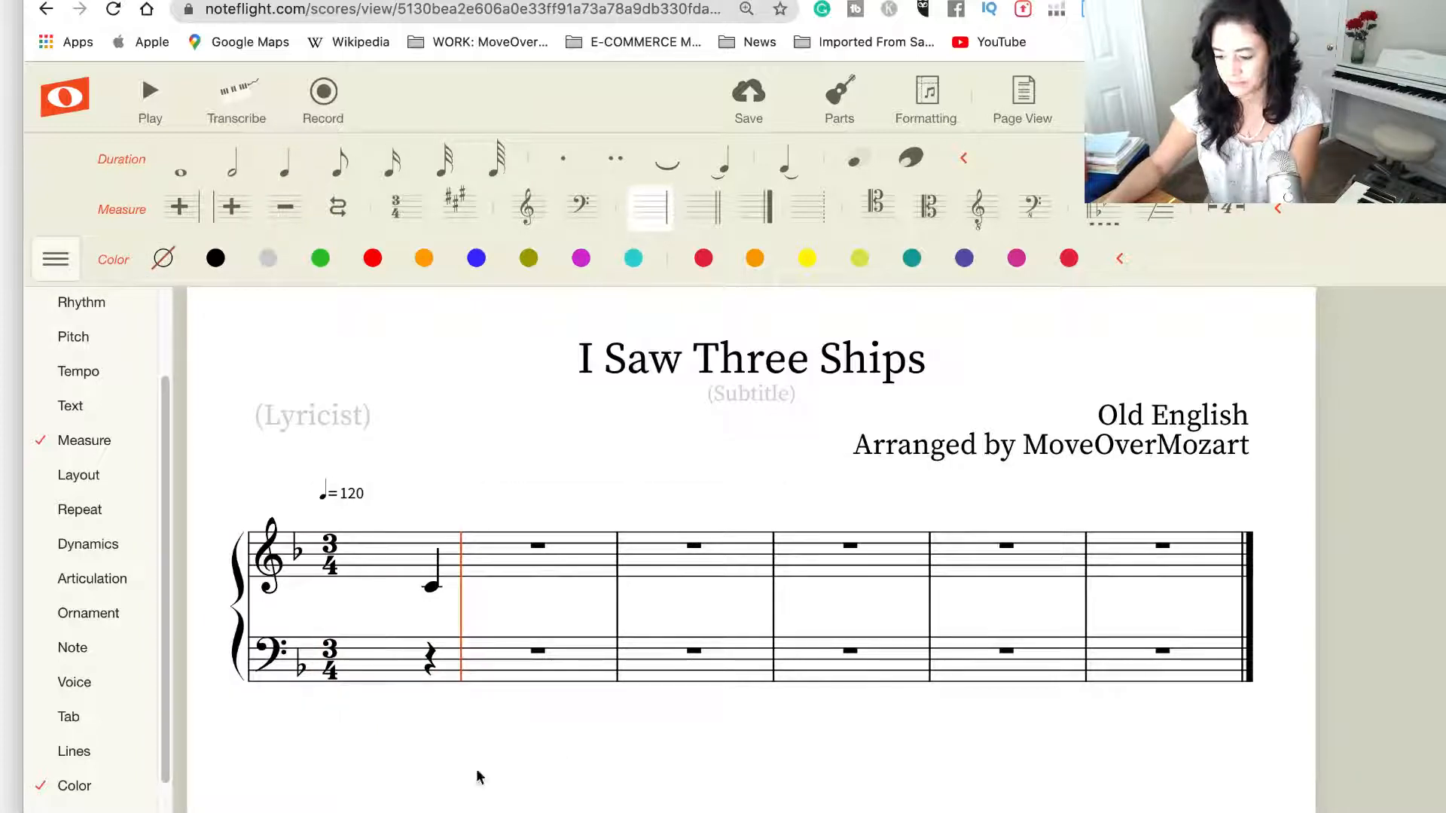
# Fill the treble staff's measure 2 with an F half note and an F quarter note
pyautogui.click(485, 579)
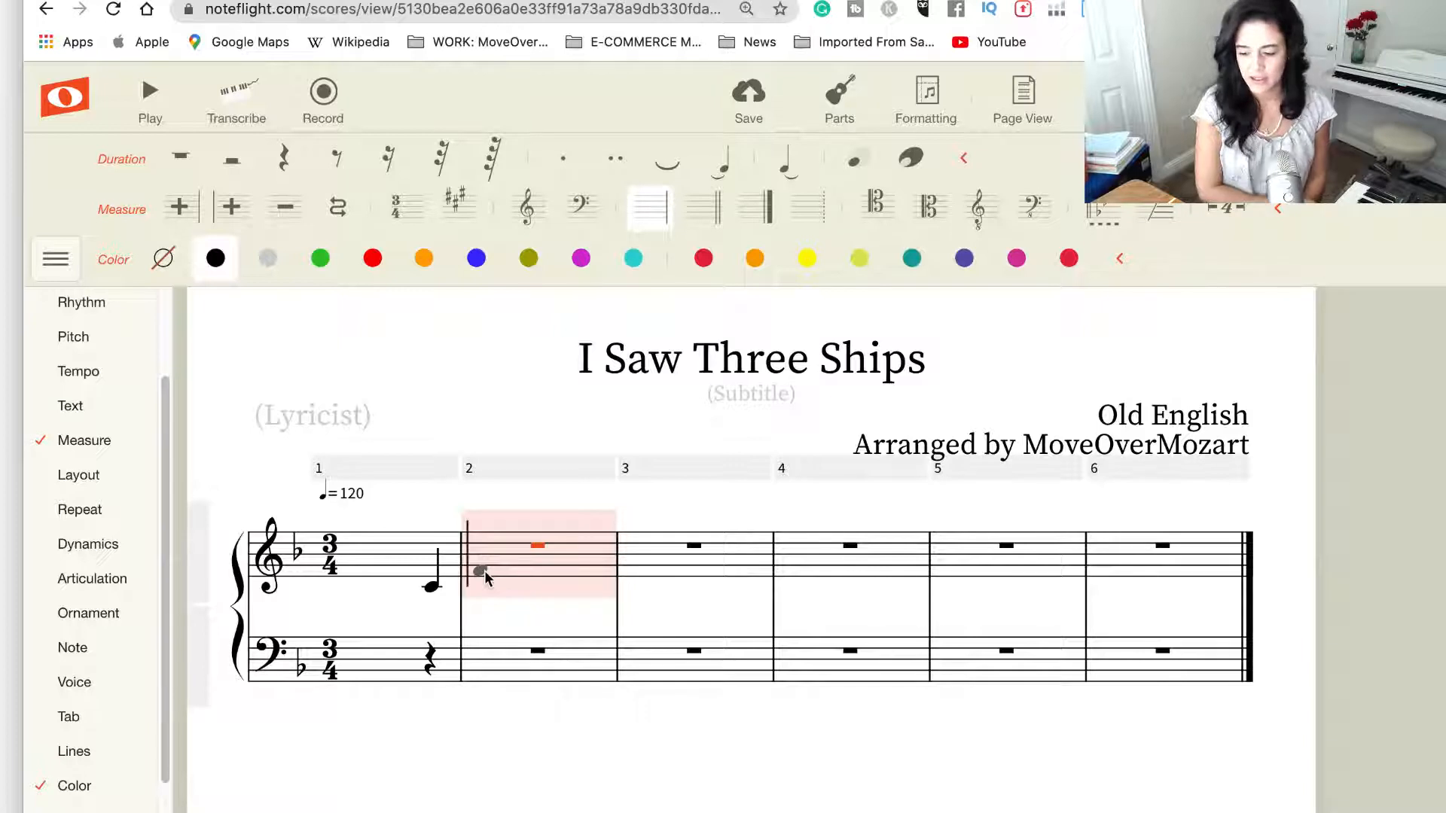
pyautogui.click(486, 579)
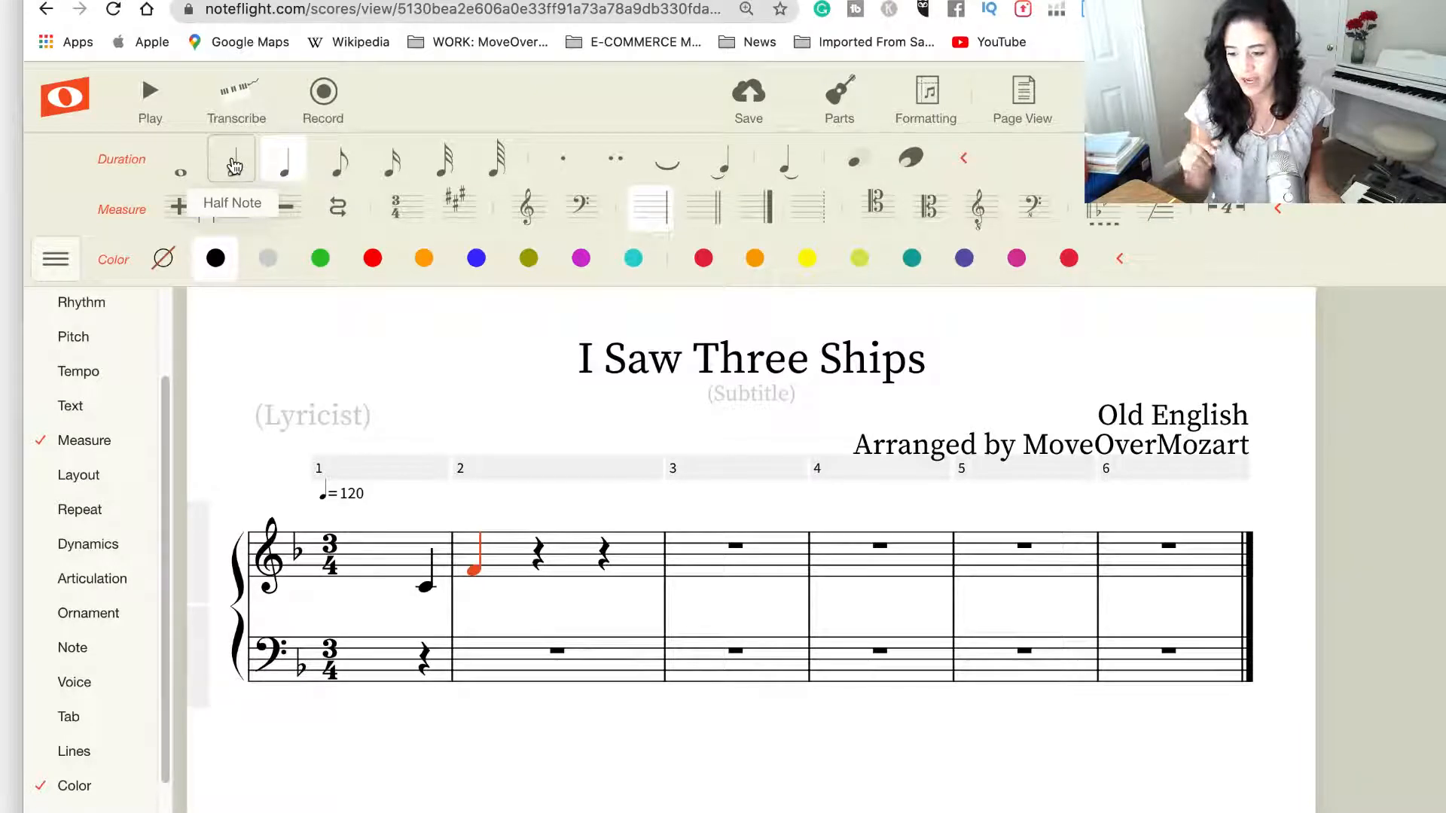
pyautogui.click(233, 166)
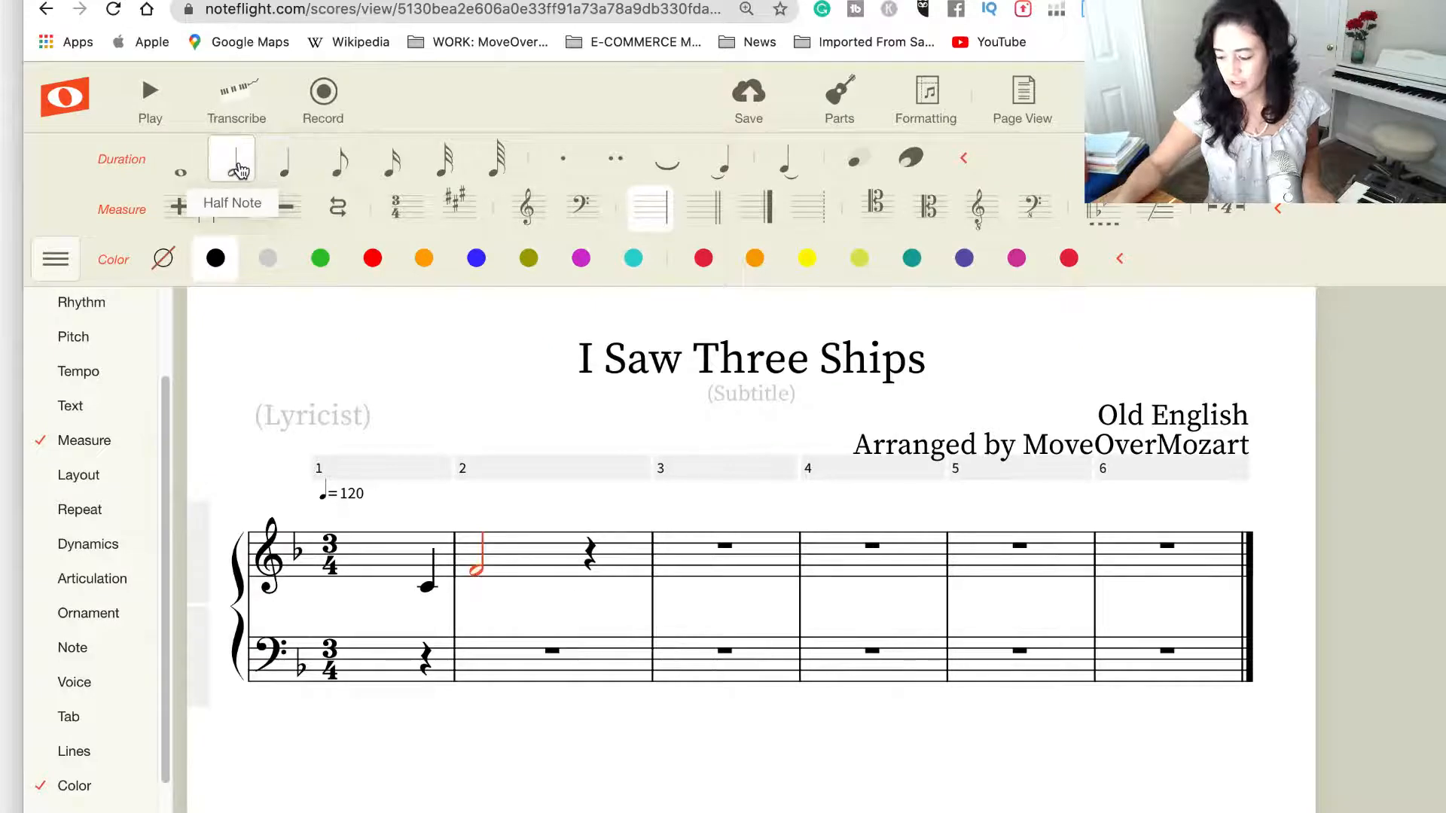
pyautogui.press('Right')
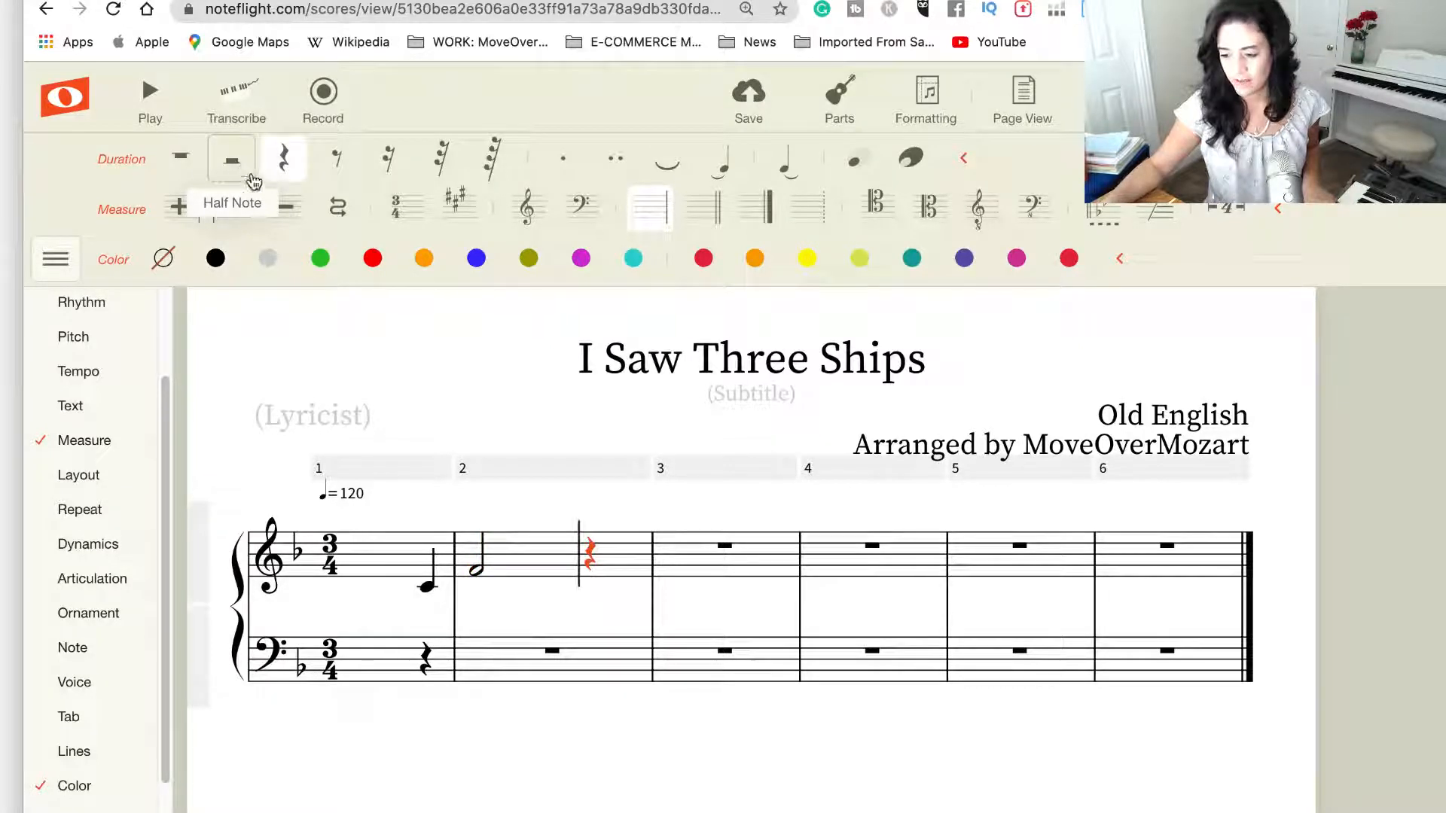
pyautogui.press('a')
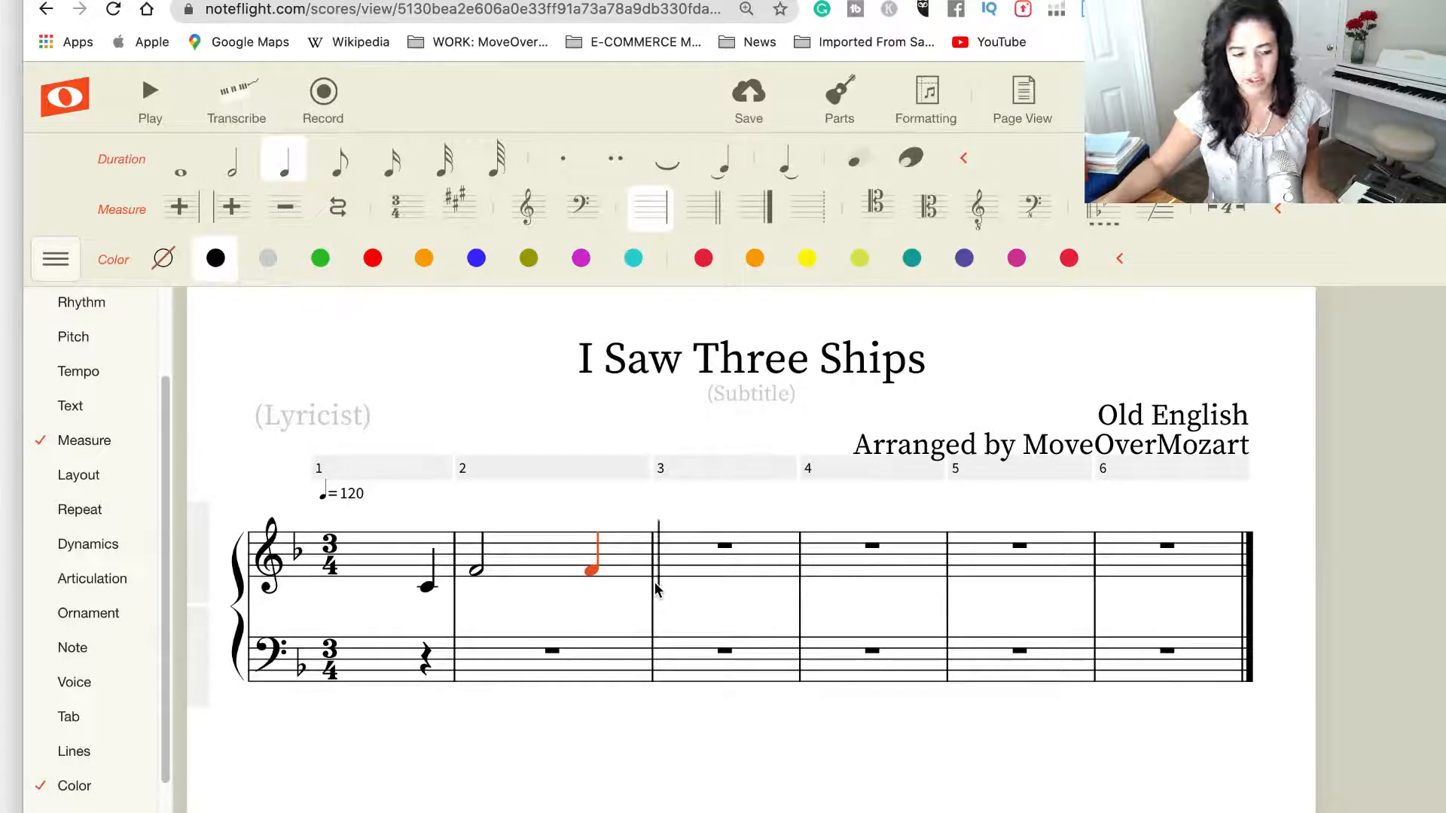
# Enter a half note G and quarter note A in treble measure 3, and a half note C and quarter note A in measure 4
pyautogui.press('b')
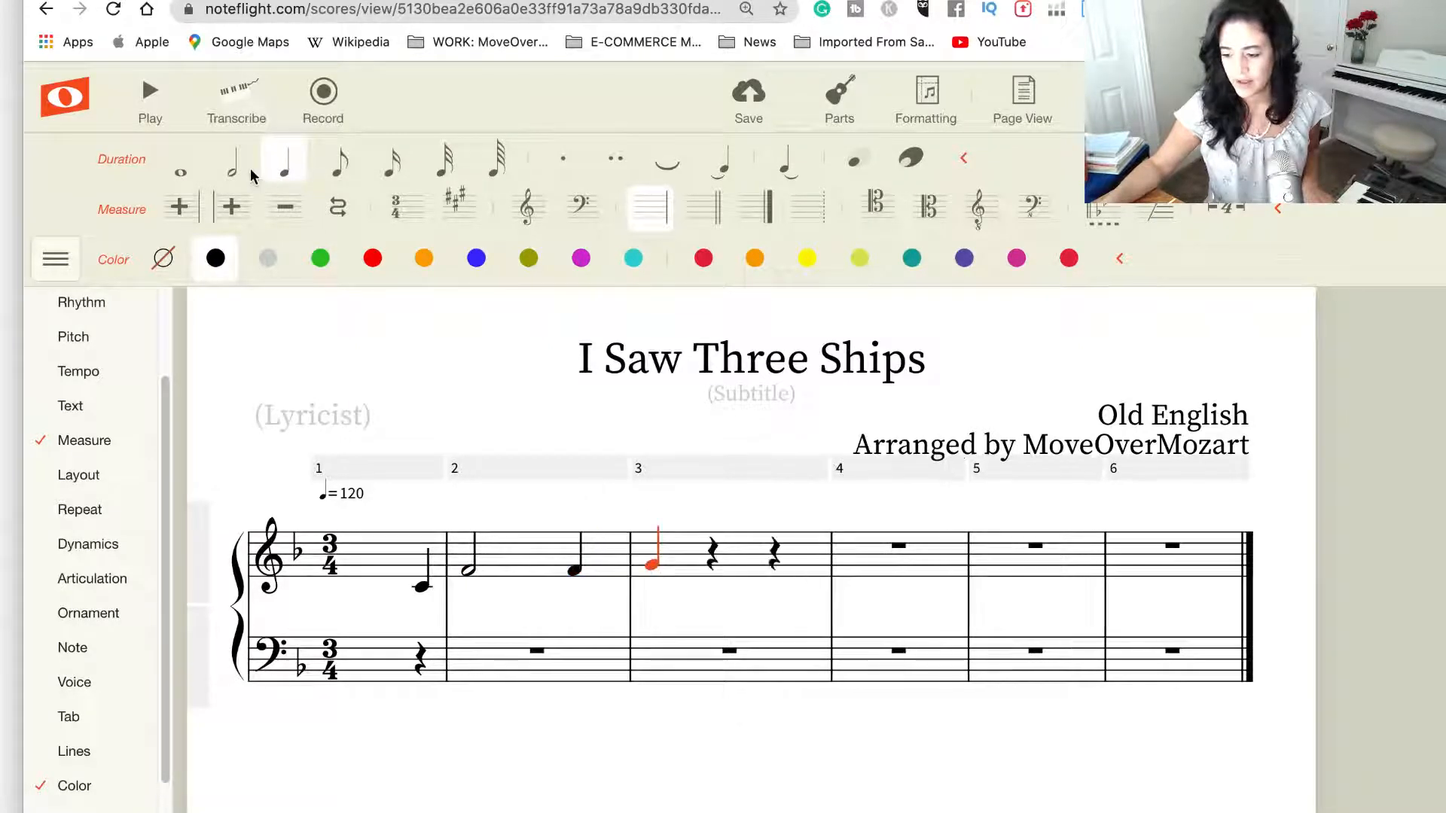
pyautogui.click(232, 166)
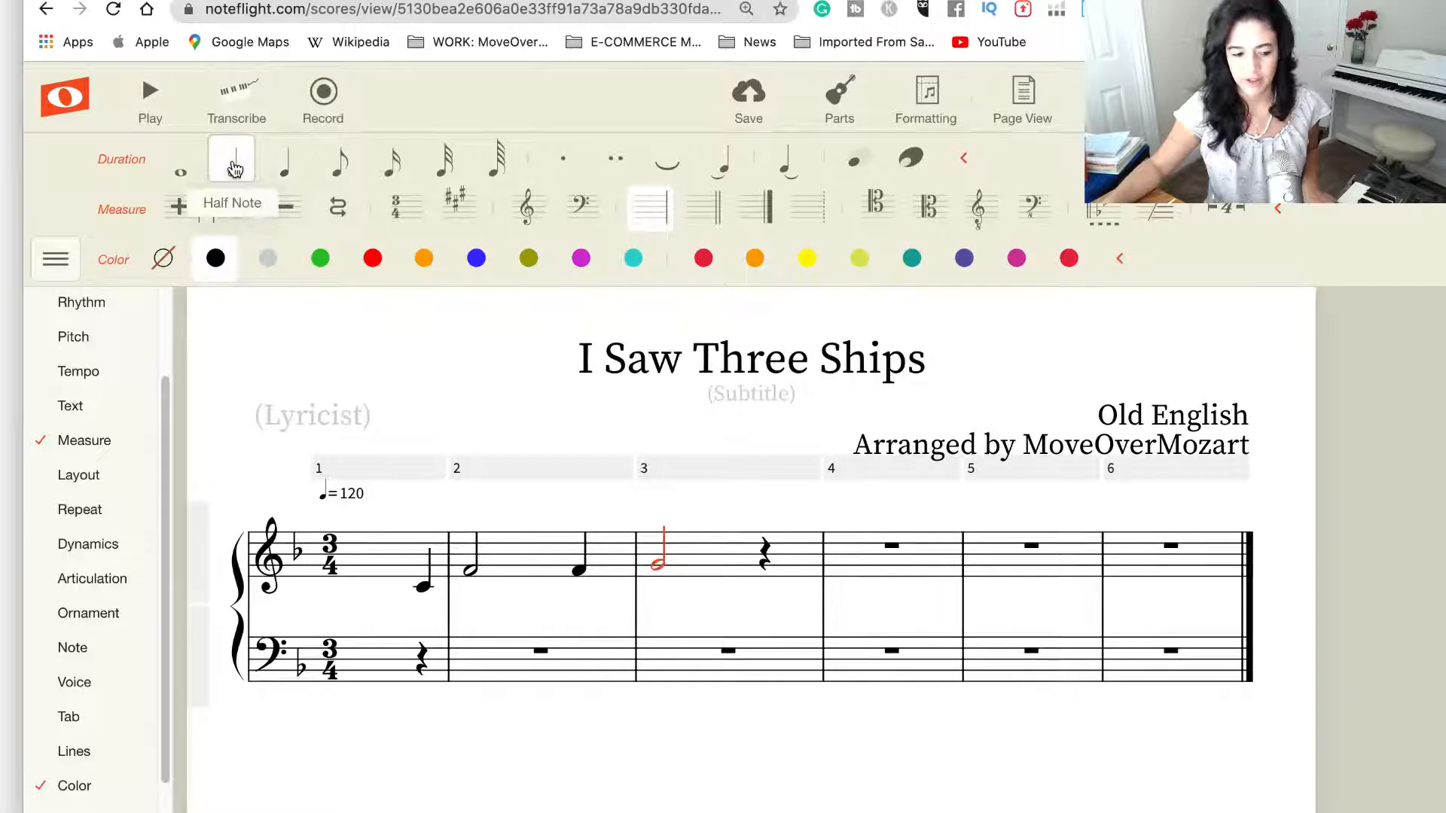
pyautogui.press('b')
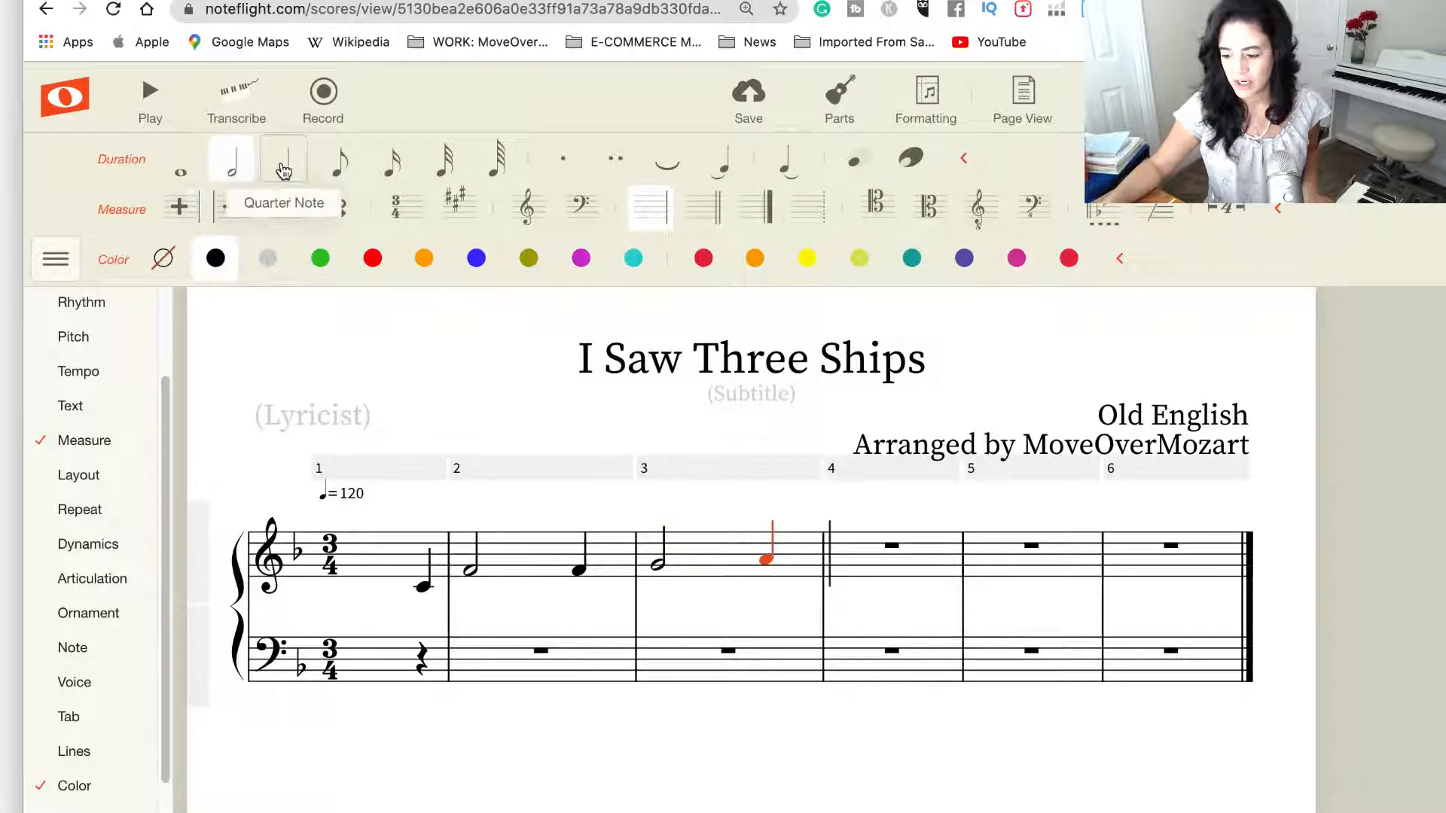
pyautogui.click(285, 172)
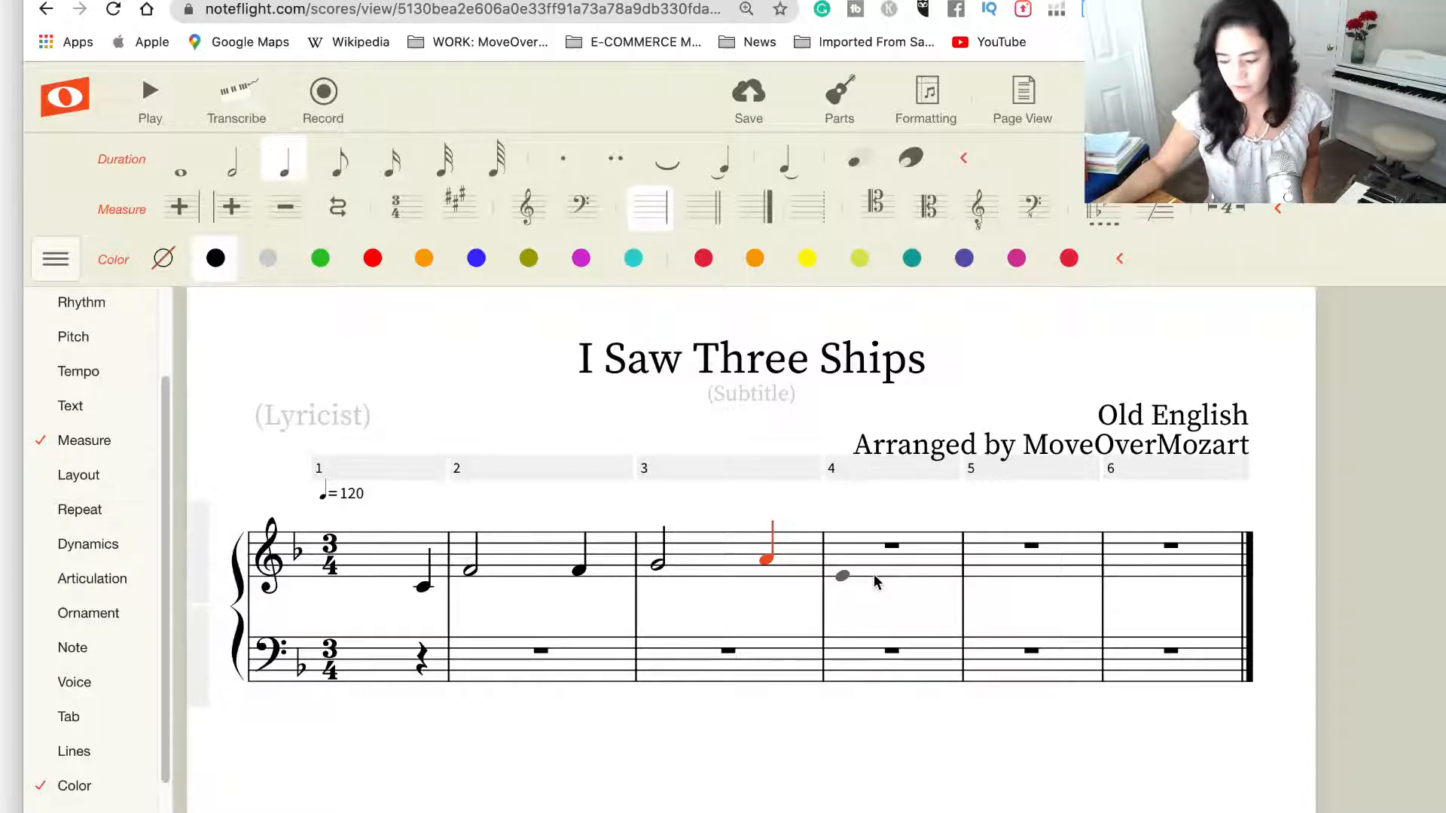
pyautogui.press('c')
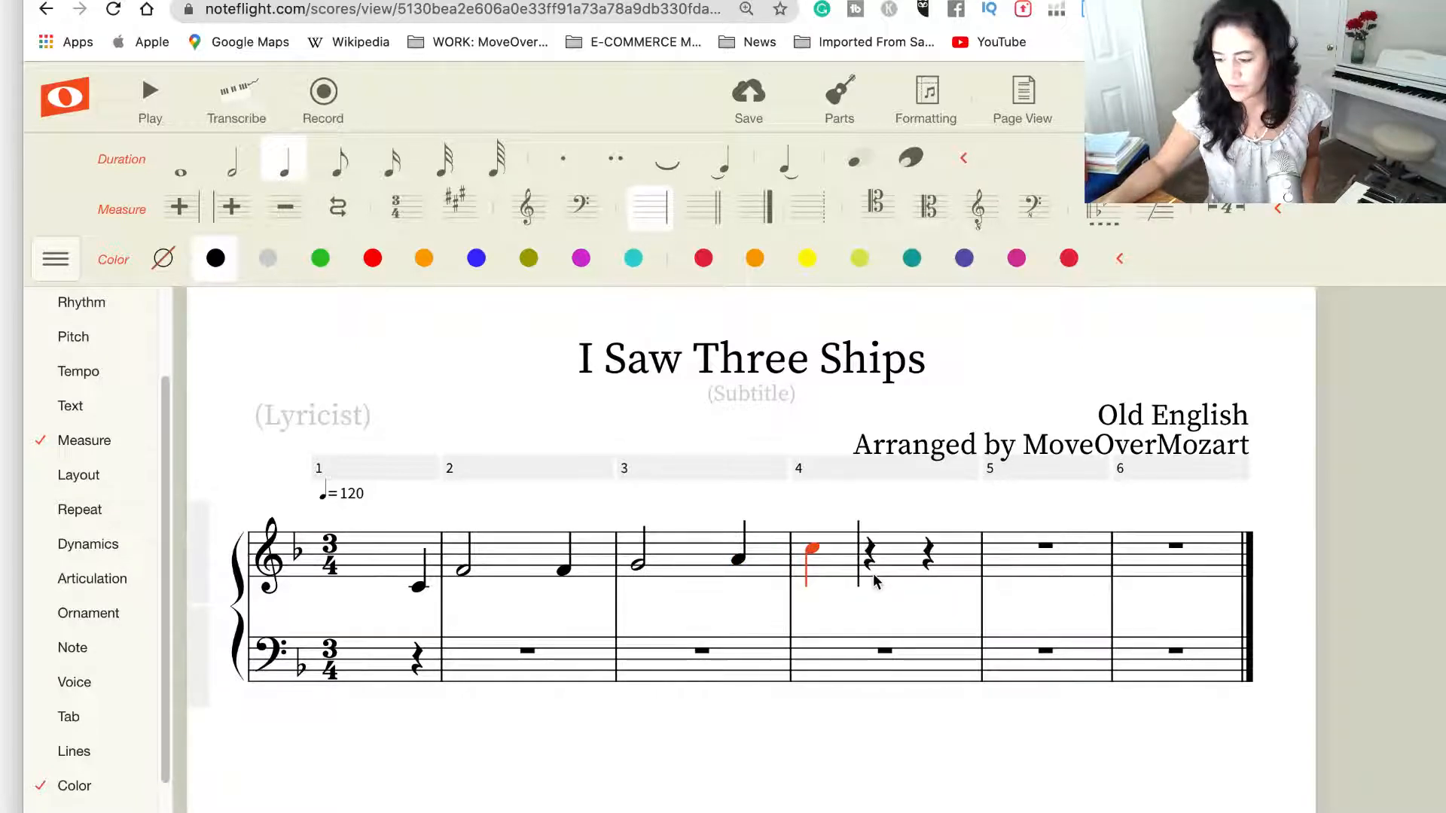
pyautogui.click(236, 162)
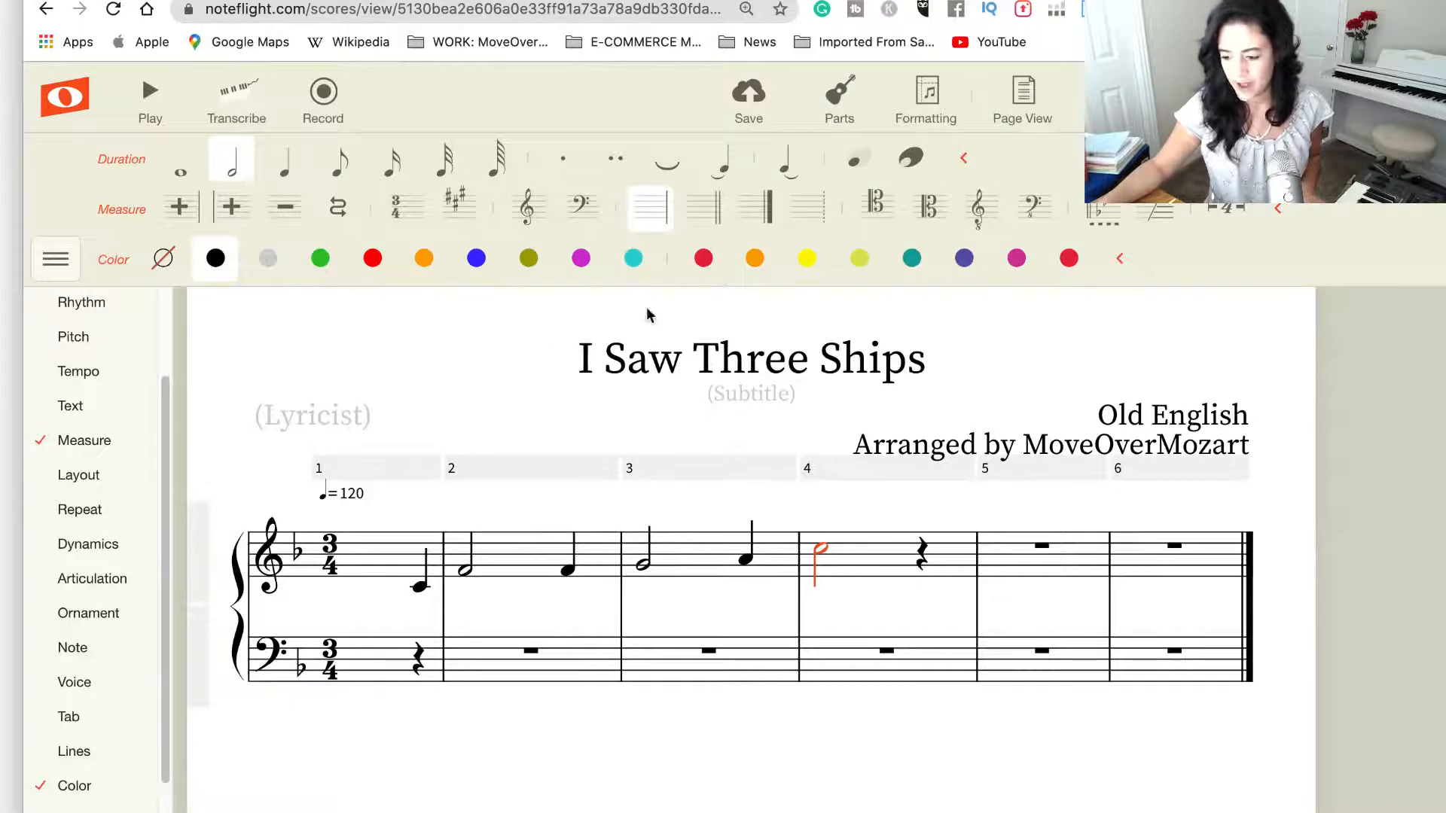
pyautogui.press('Right')
pyautogui.press('a')
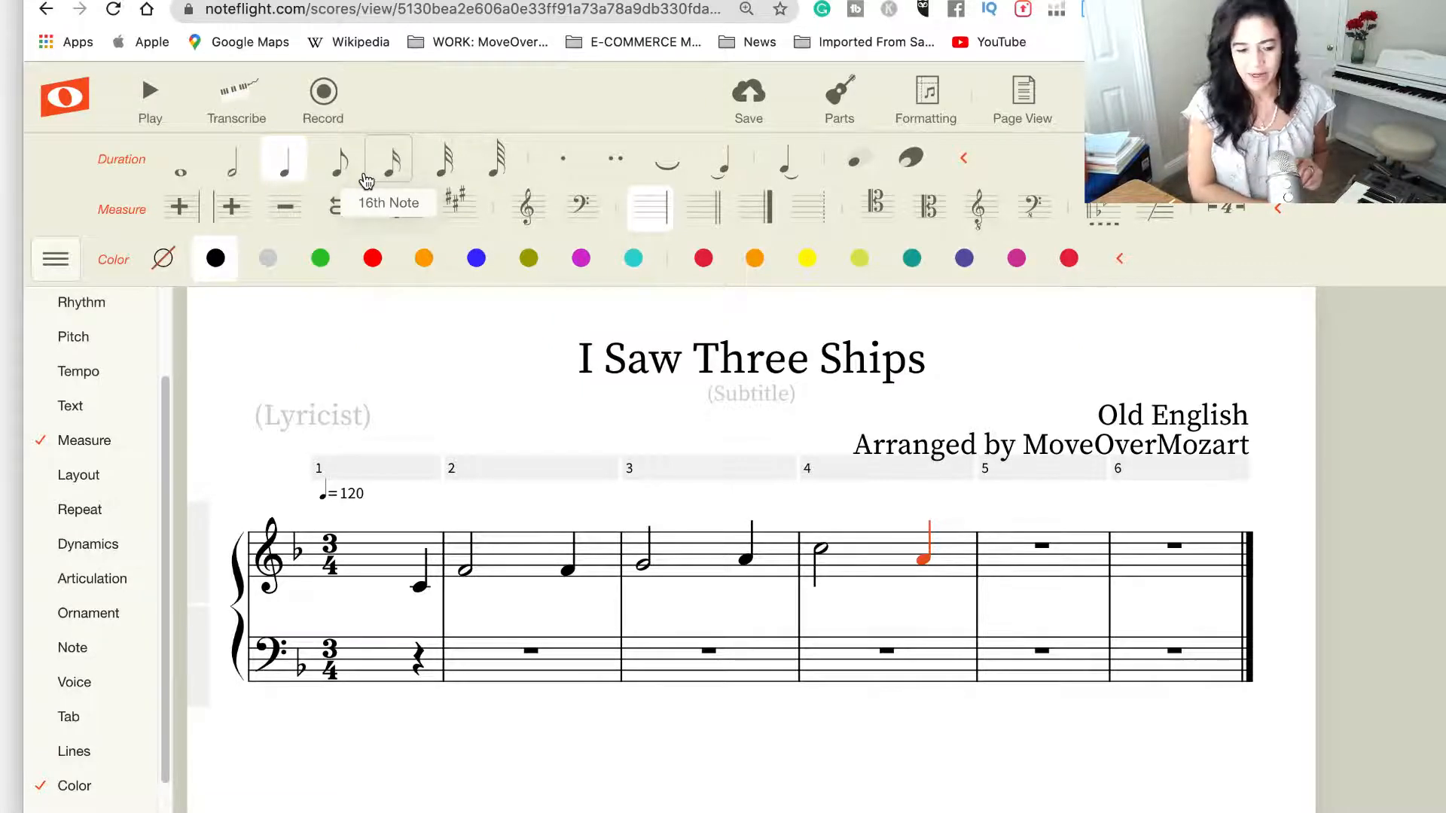
# Enter a half note G and quarter note B-flat in treble measure 5, and a half note A and quarter note F in measure 6
pyautogui.press('Return')
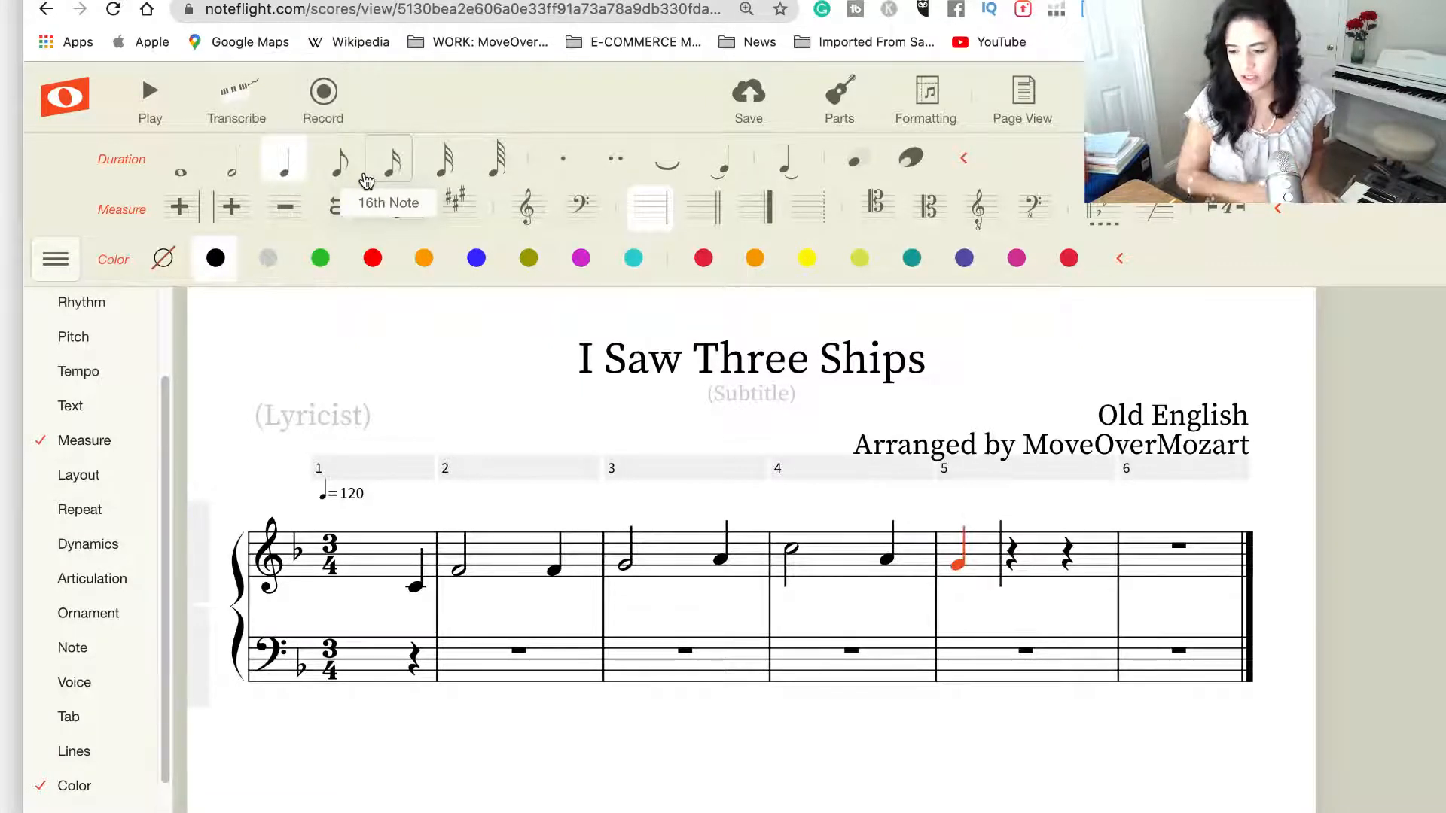
pyautogui.click(234, 174)
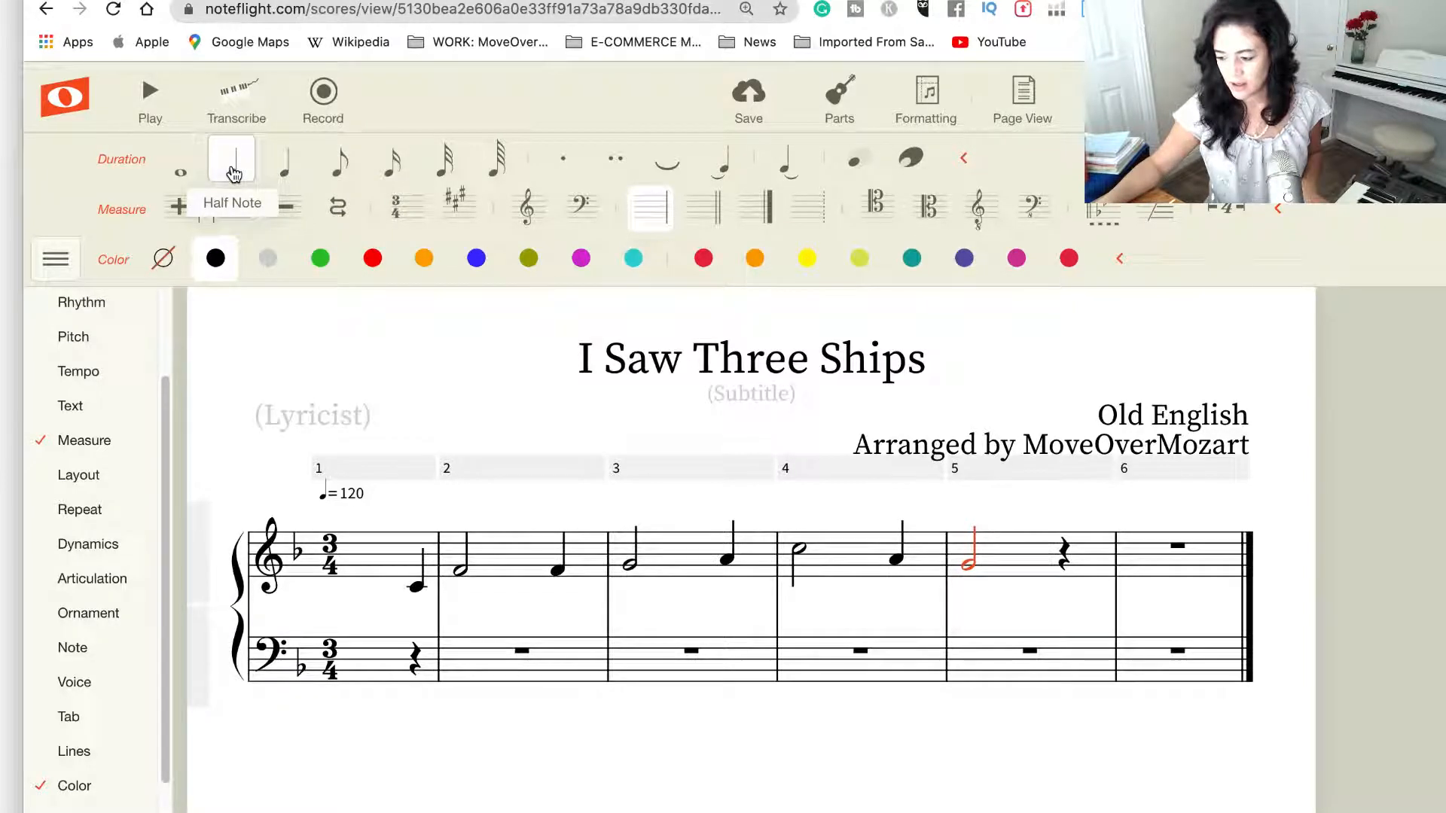
pyautogui.press('b')
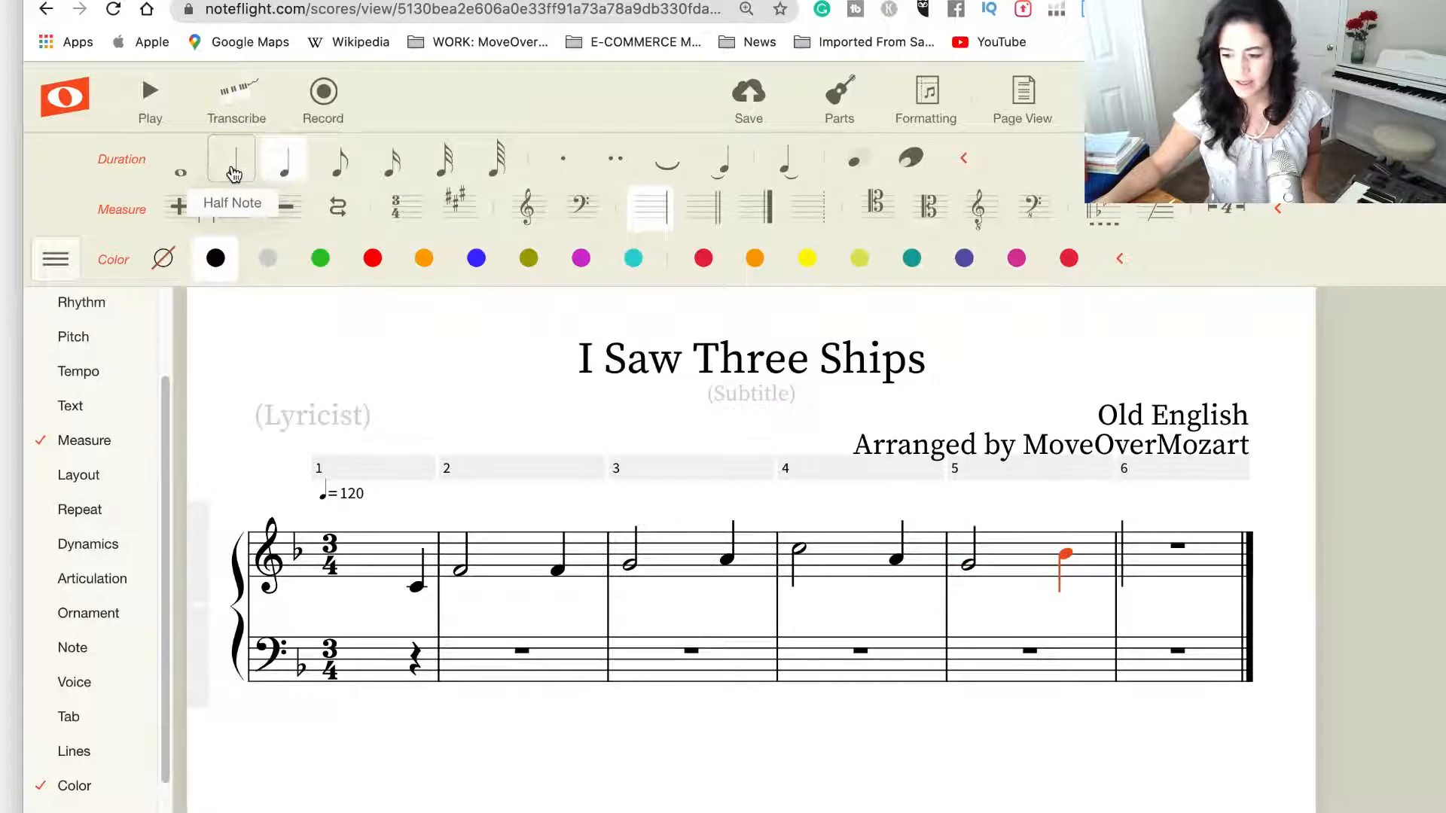
pyautogui.click(235, 174)
pyautogui.press('a')
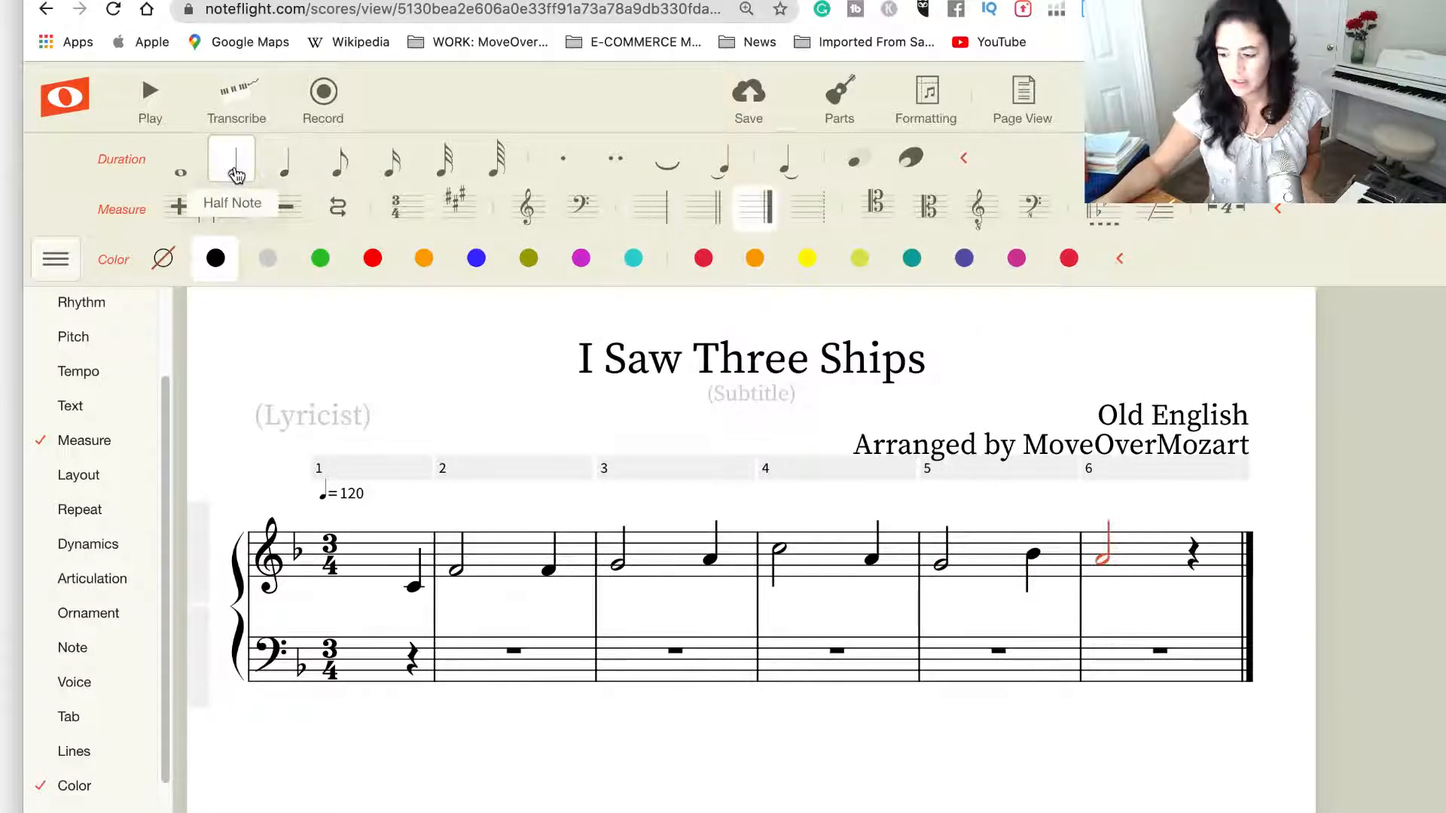
pyautogui.press('Right')
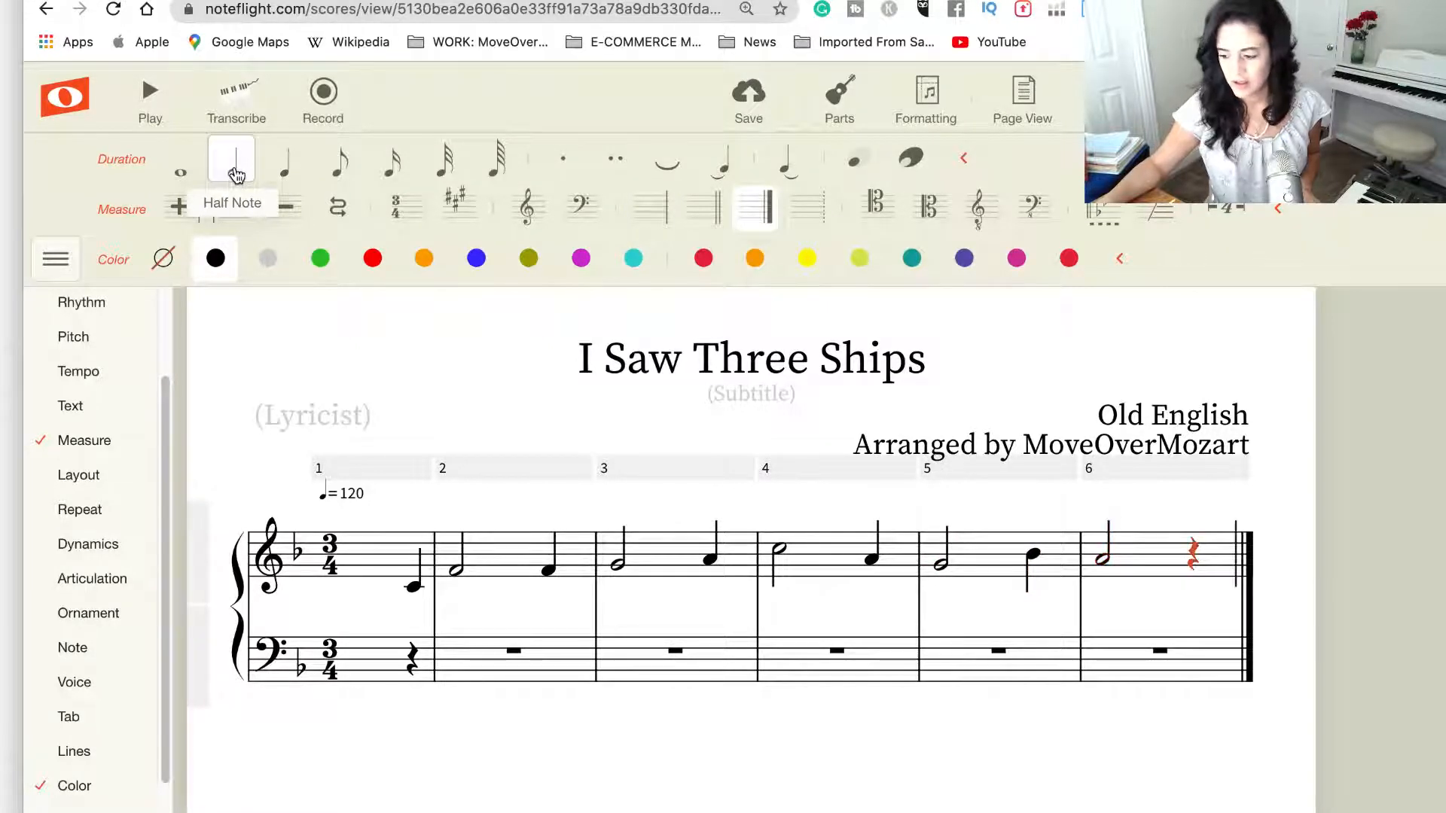
pyautogui.press('f')
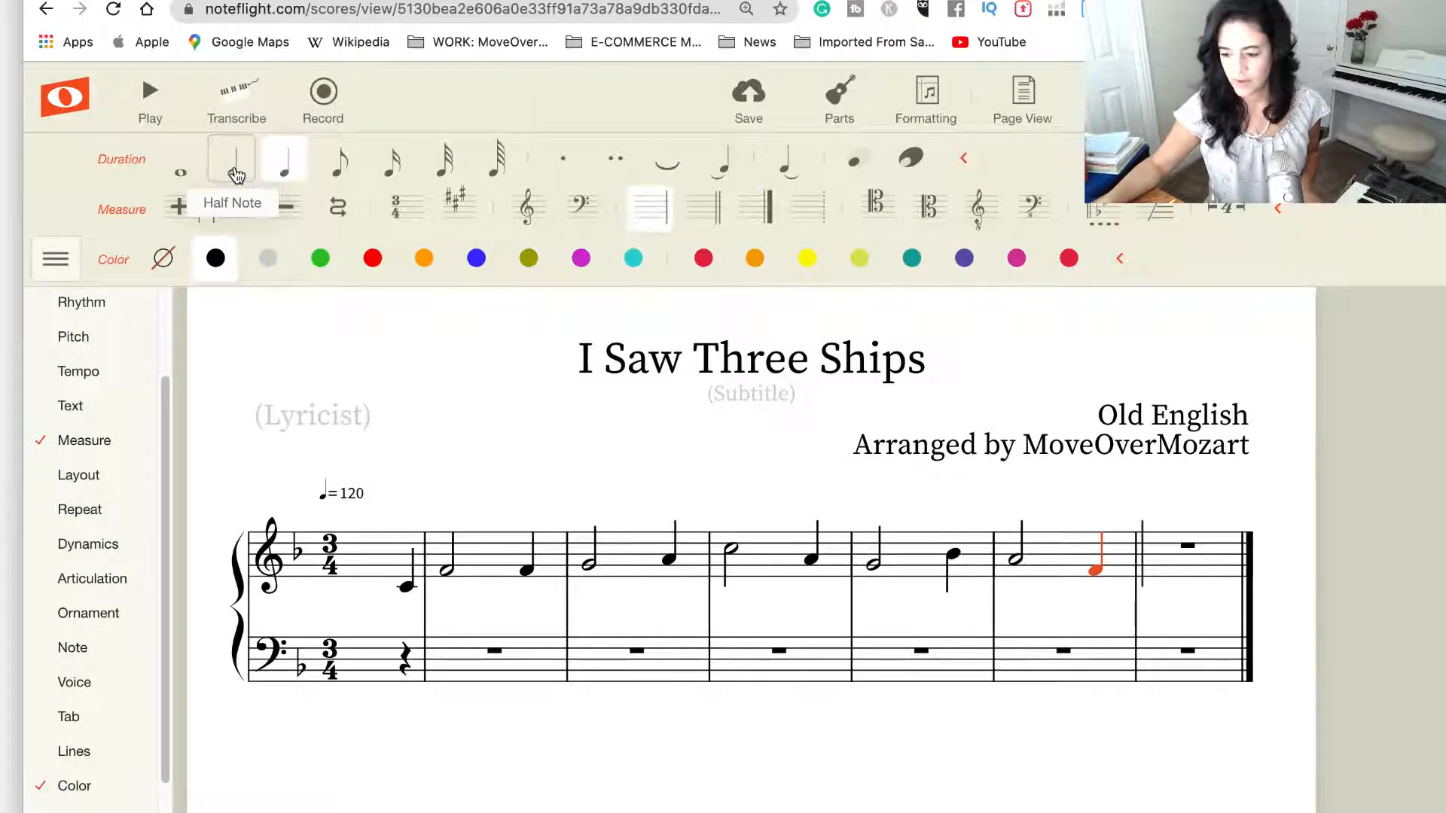
# Enter a half note F and quarter note A in treble measure 7, and a half note G and quarter note E in measure 8
pyautogui.click(236, 175)
pyautogui.press('f')
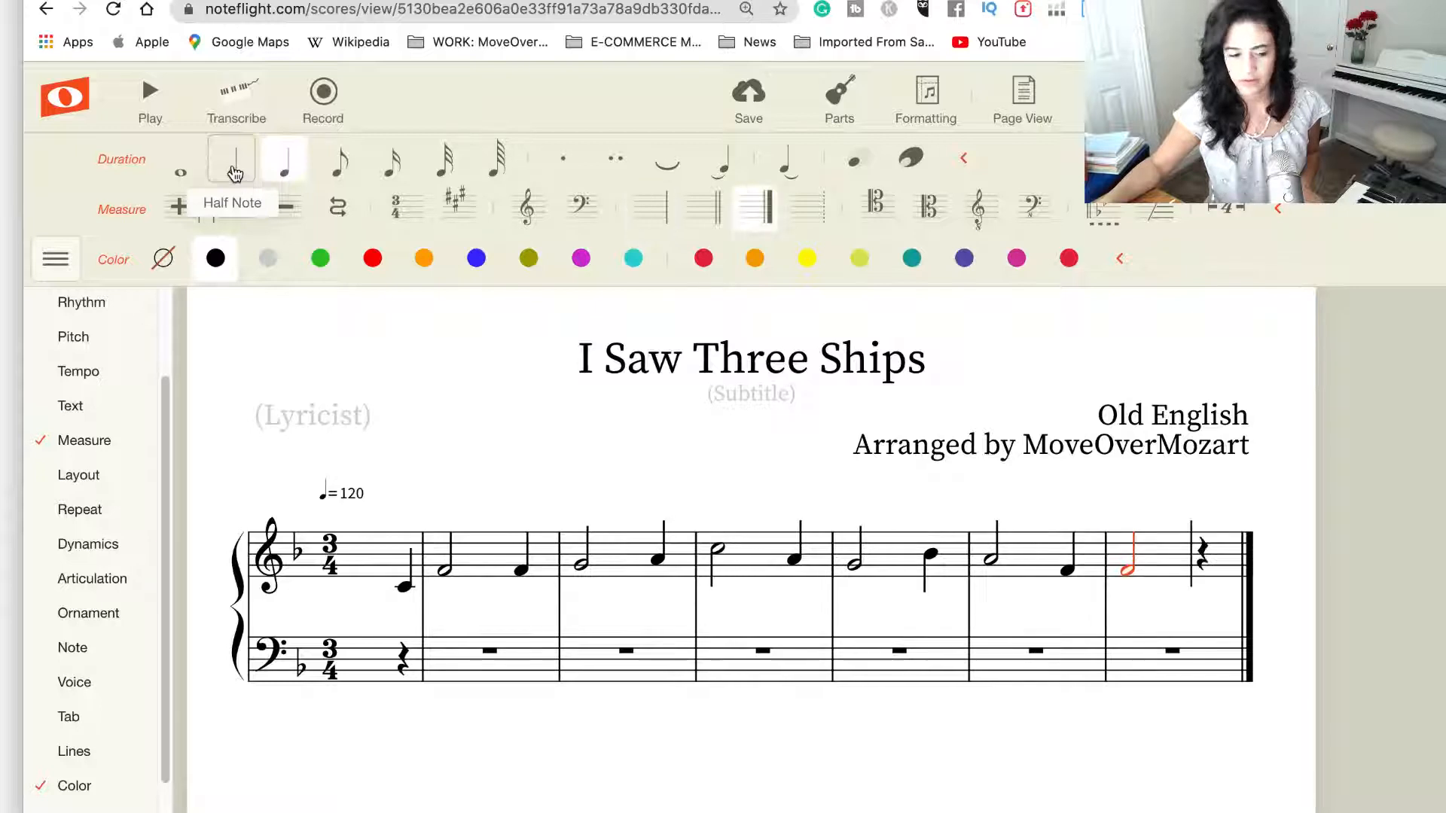
pyautogui.press('Right')
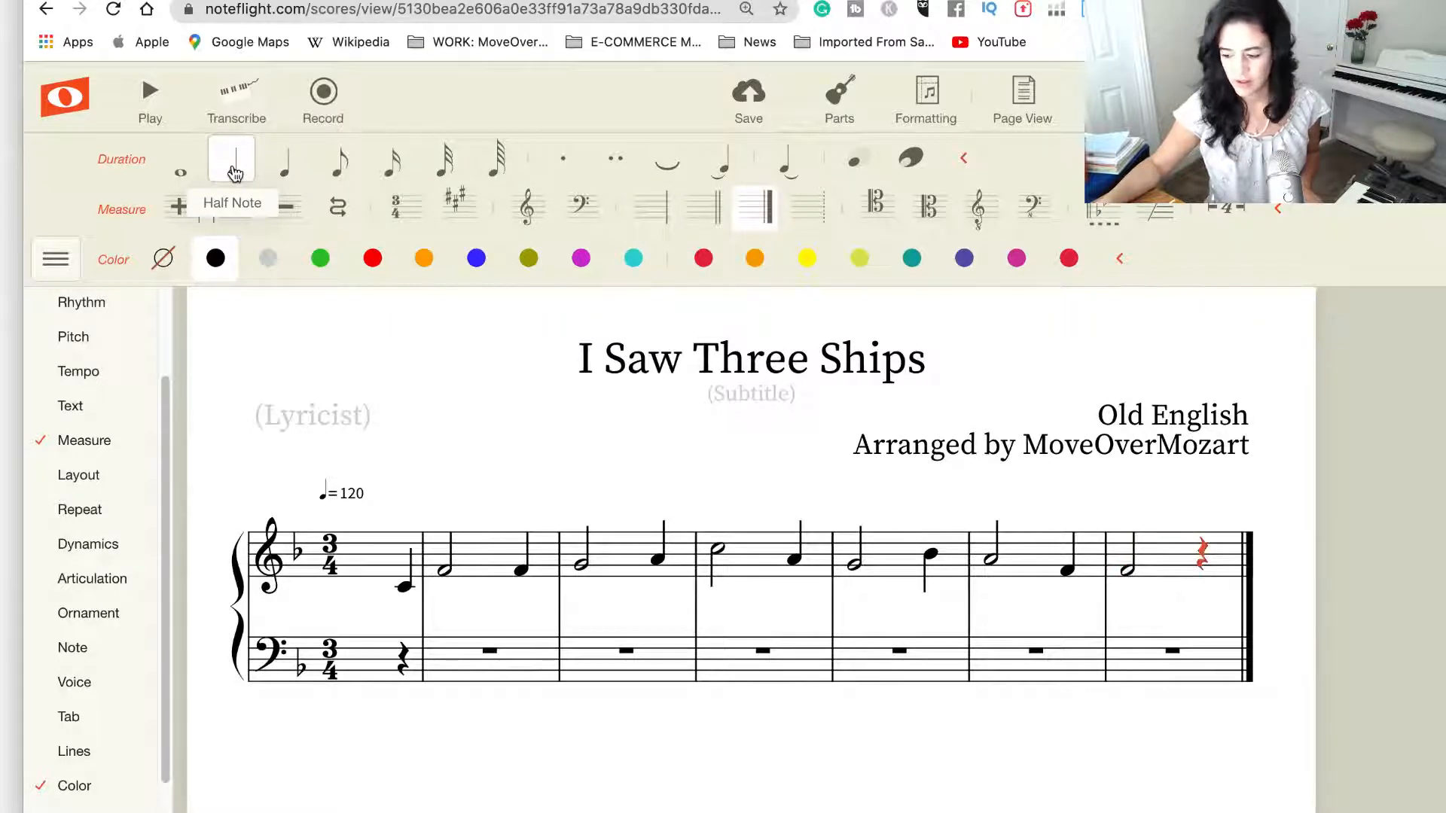
pyautogui.press('f')
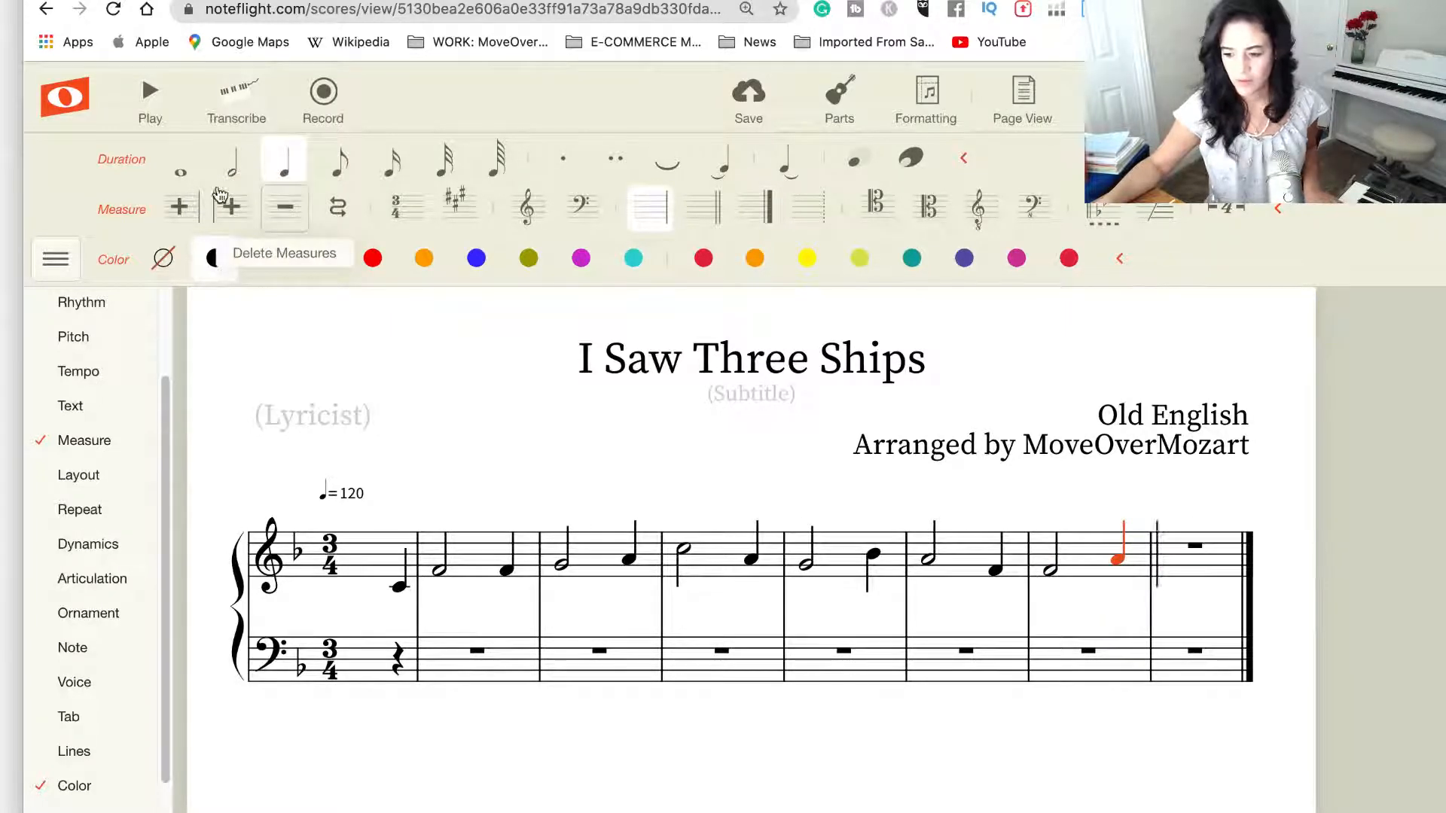
pyautogui.press('g')
pyautogui.click(235, 175)
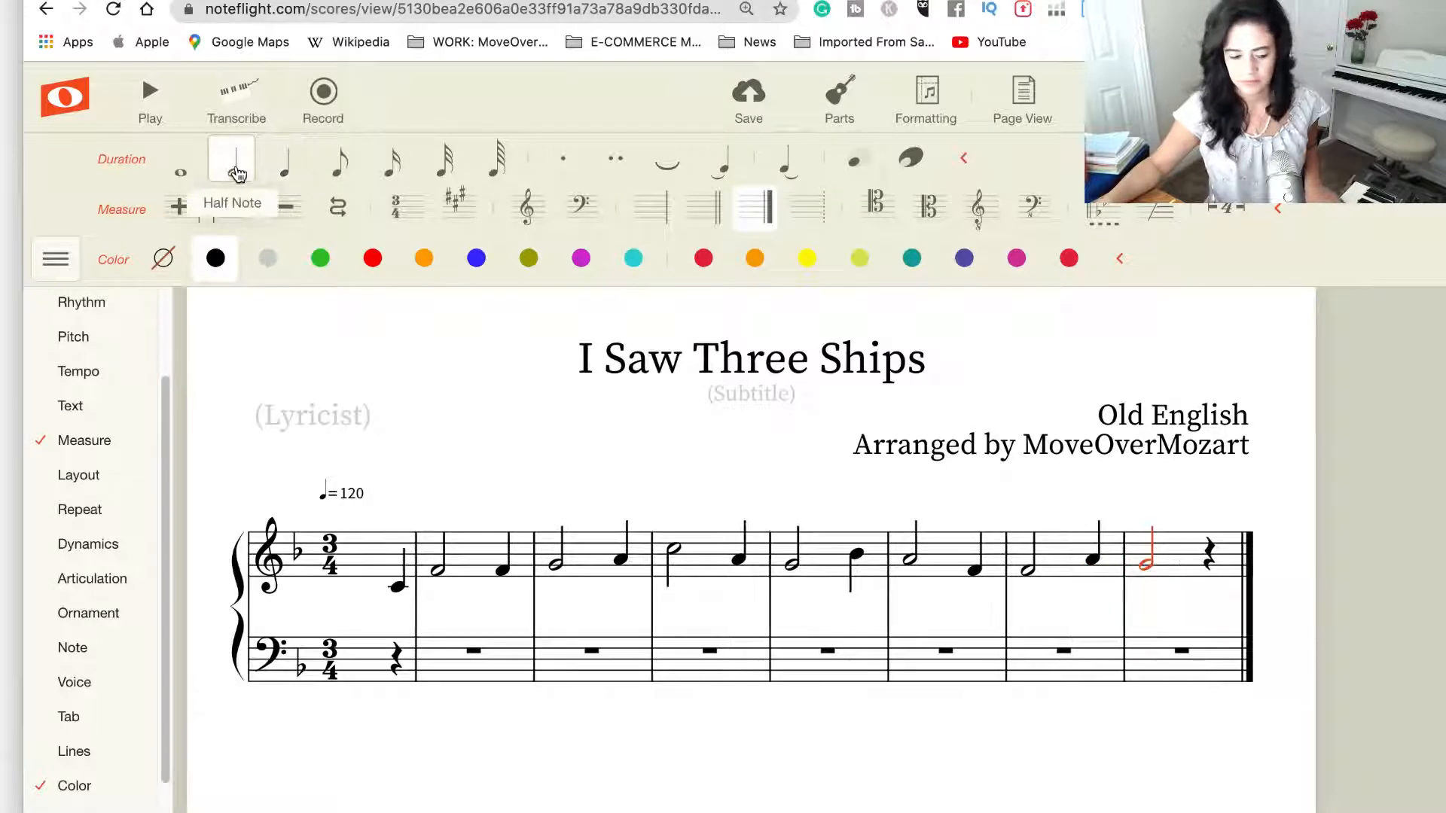
pyautogui.press('e')
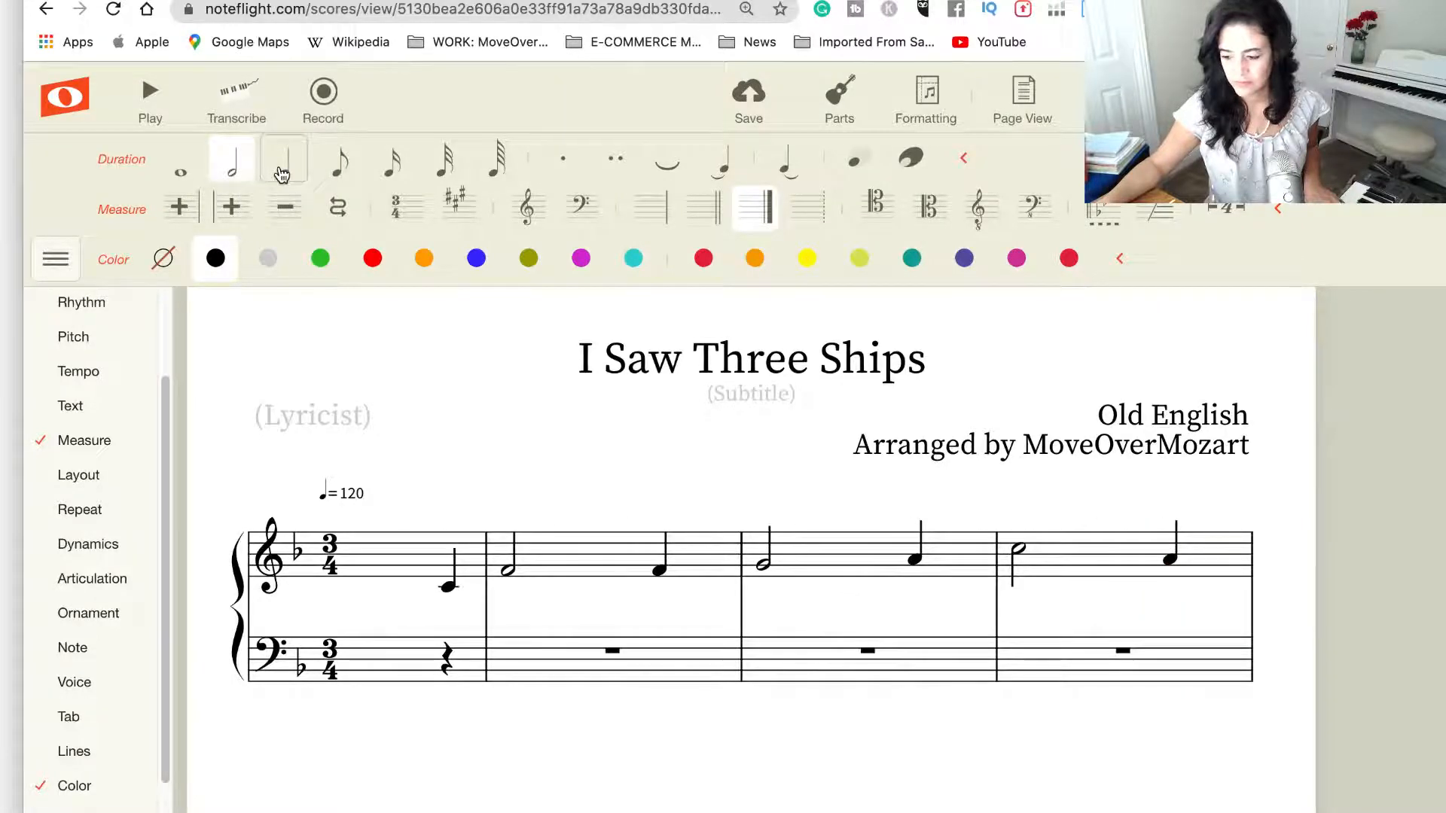
pyautogui.click(282, 173)
pyautogui.scroll(-5, 687, 603)
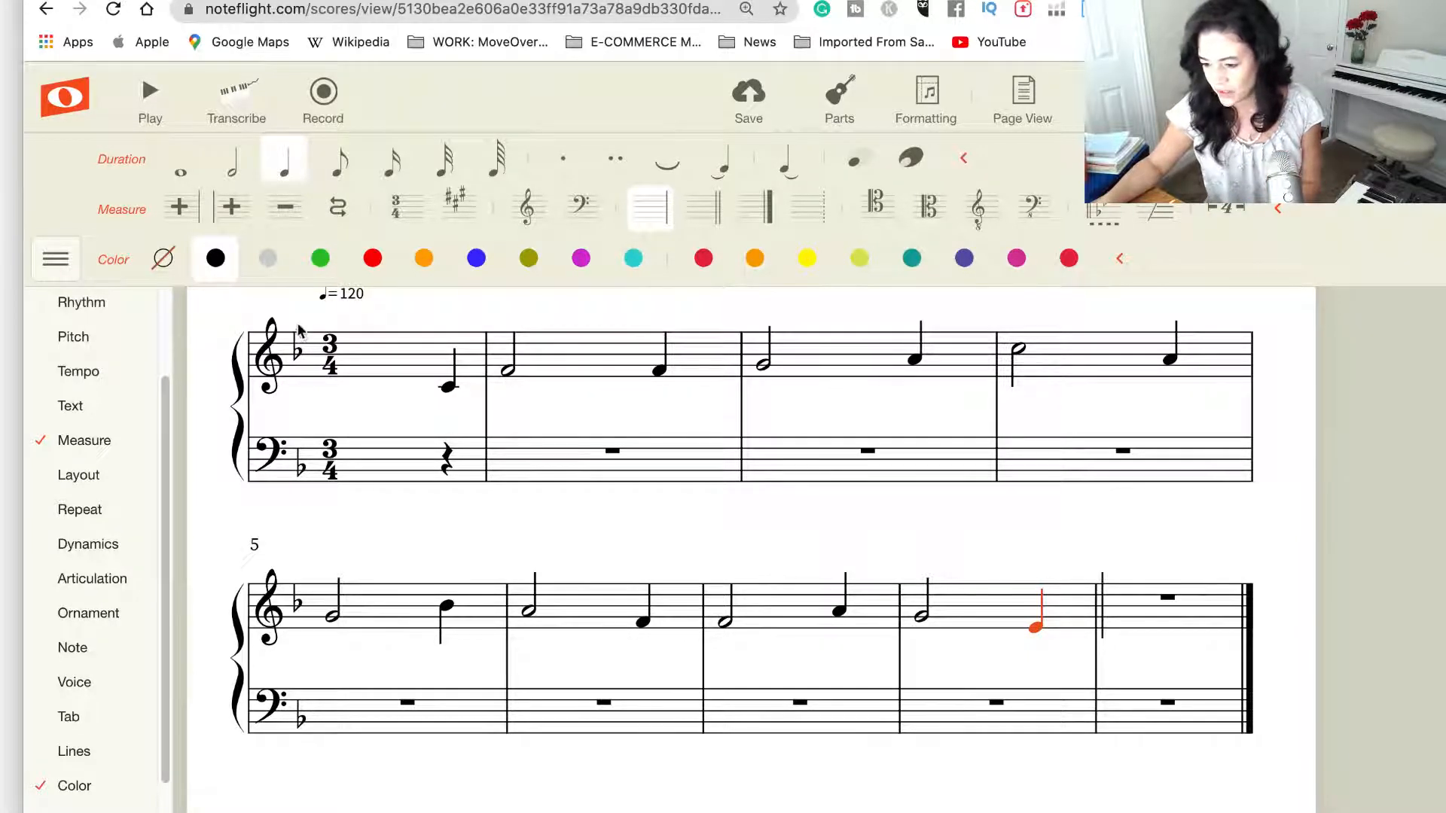
# Save the score and set the formatting to show bar numbers above every measure
pyautogui.moveTo(41, 343)
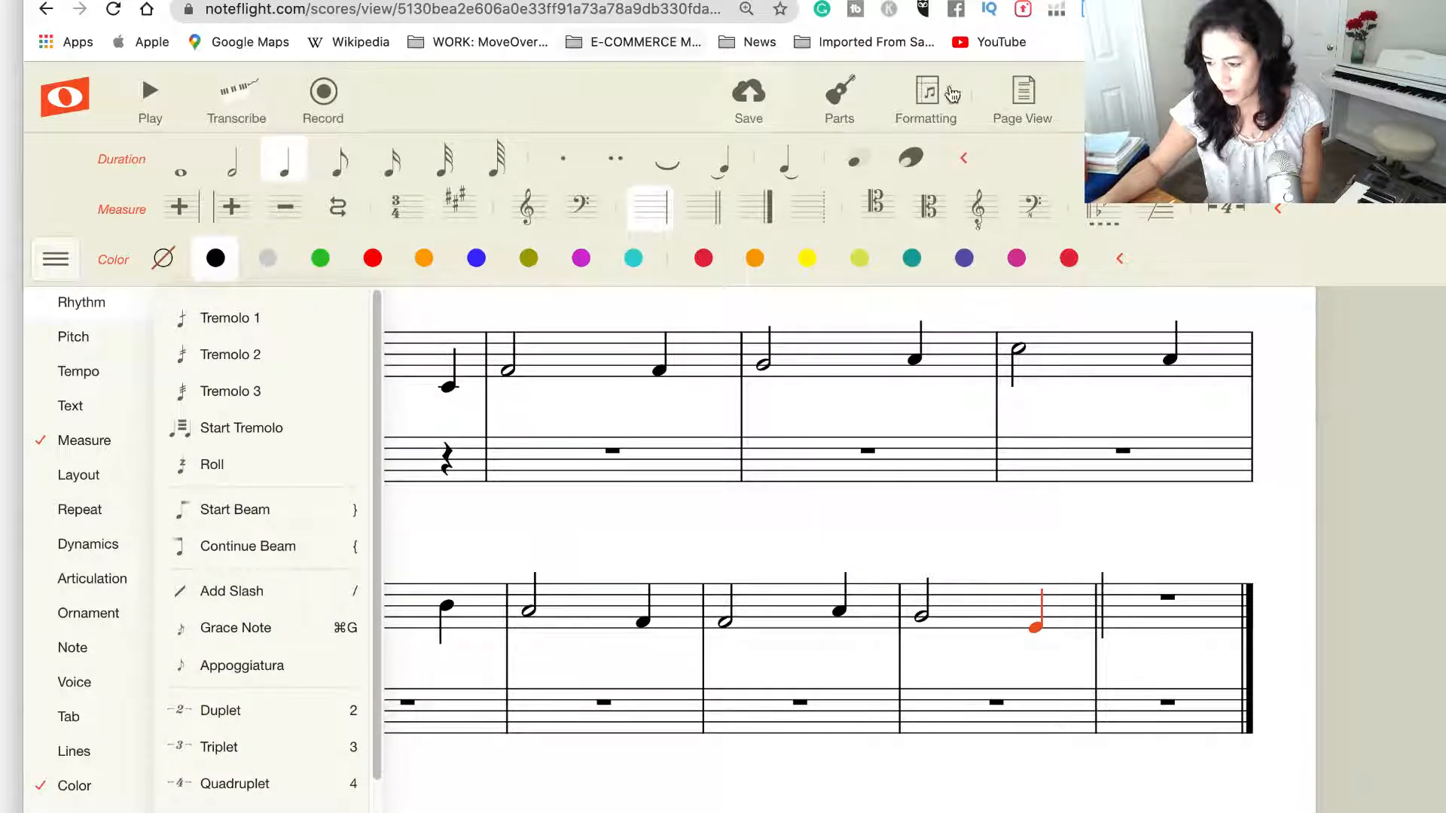
pyautogui.click(749, 97)
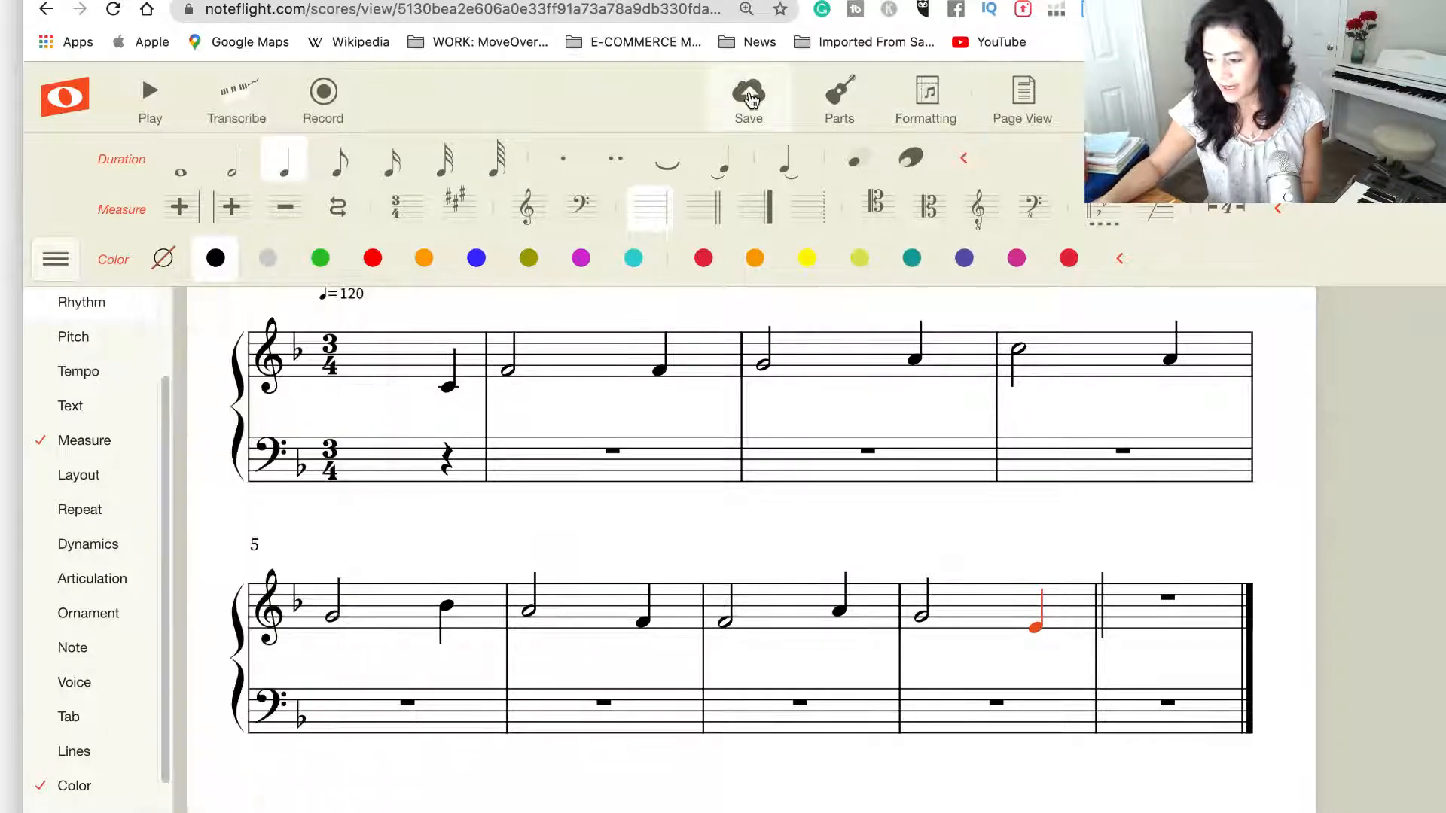
pyautogui.click(929, 96)
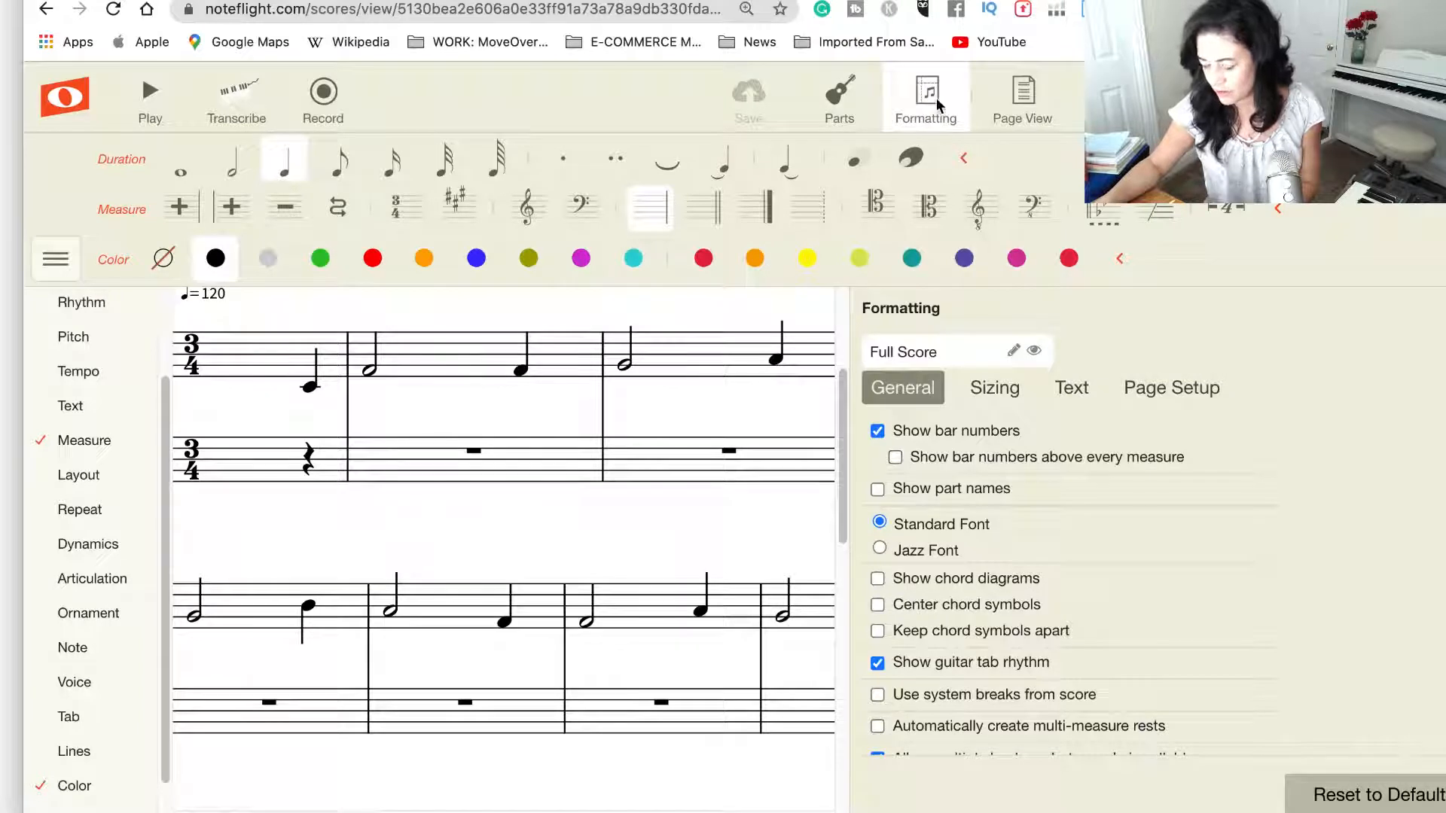
pyautogui.click(895, 459)
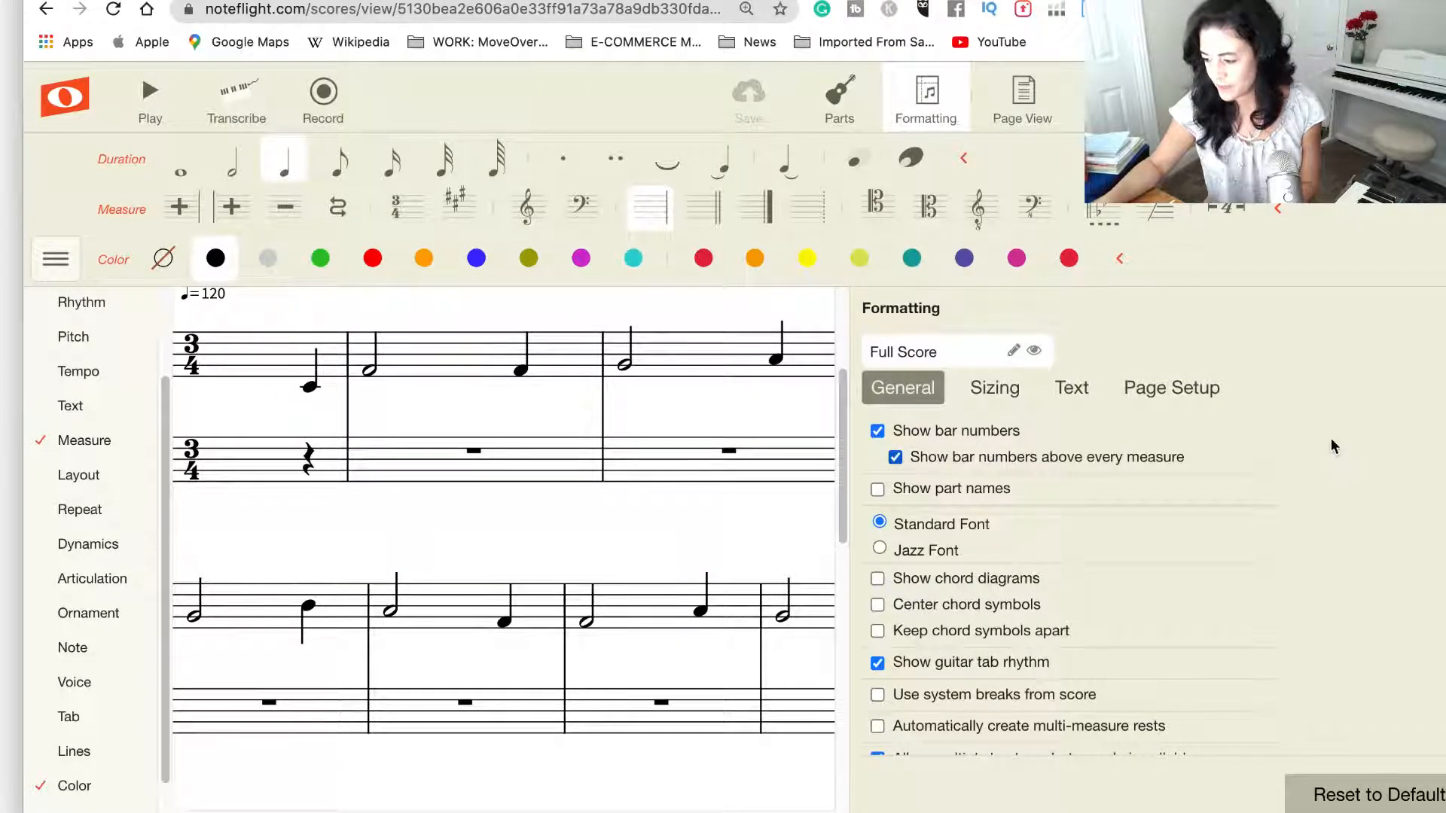
pyautogui.click(1442, 307)
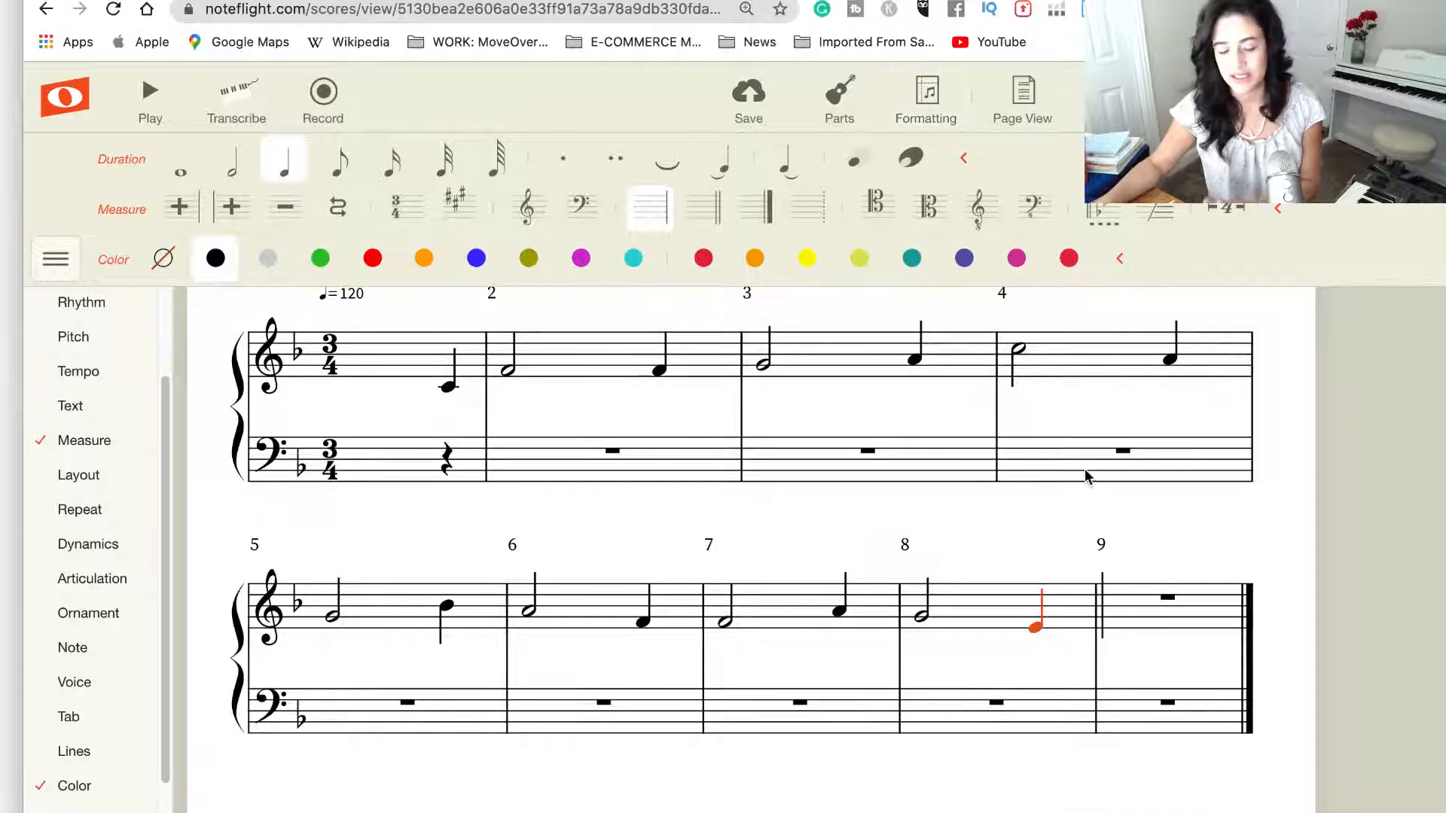
# Fill treble measure 9 with two quarter rests and a quarter note C on the third beat
pyautogui.scroll(3, 1084, 478)
pyautogui.scroll(-5, 1171, 604)
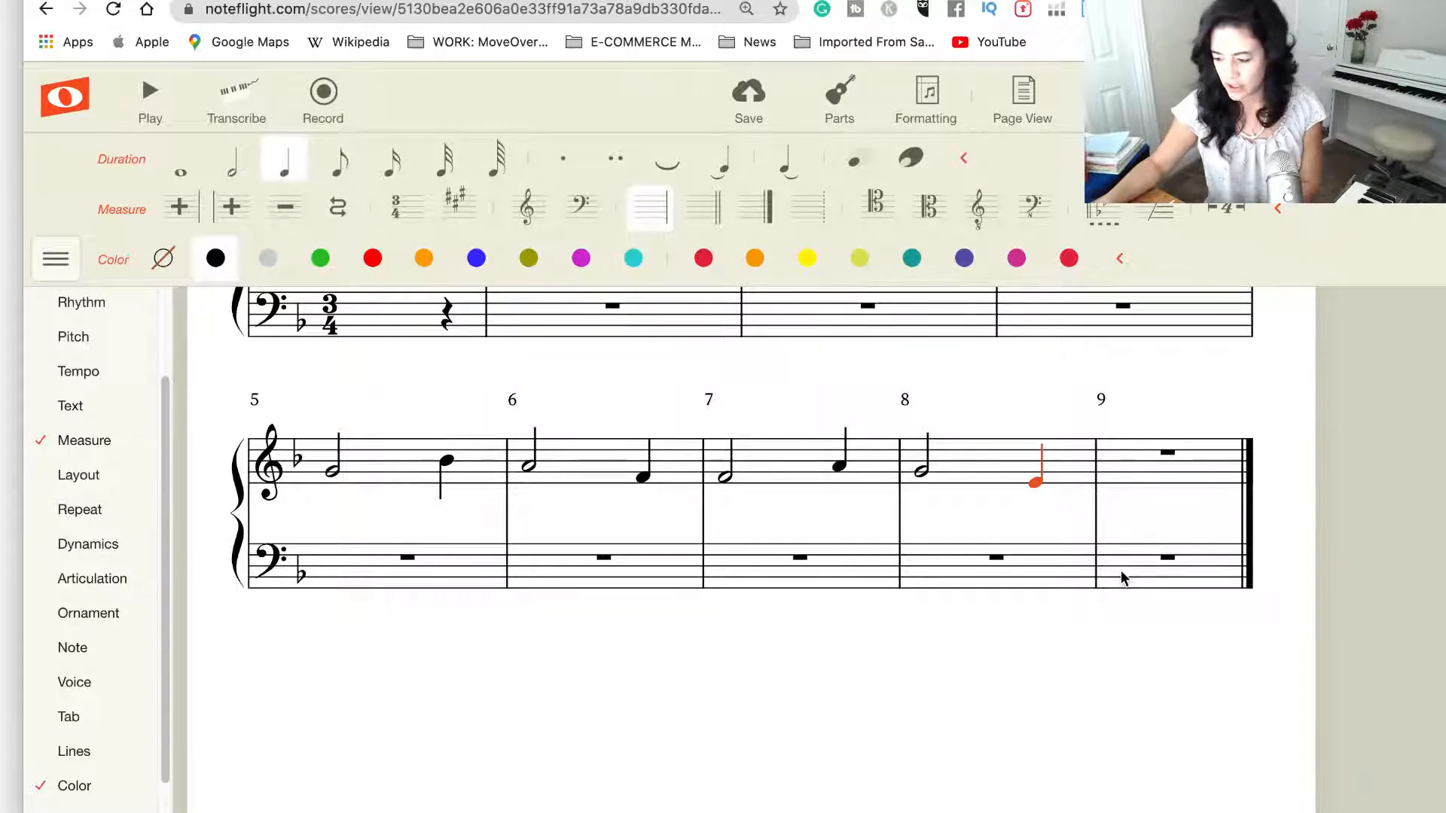
pyautogui.click(1114, 461)
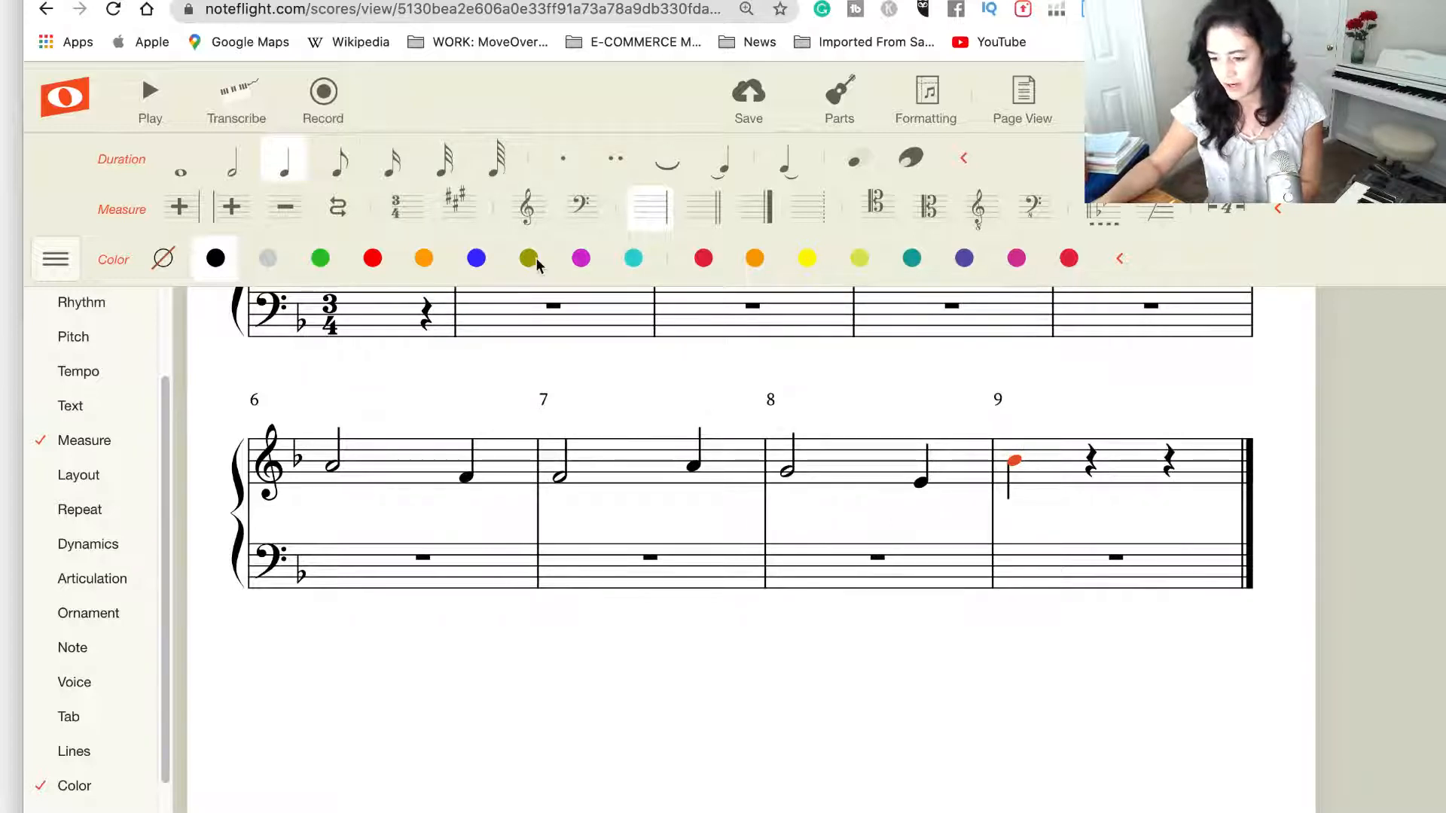
pyautogui.press('Delete')
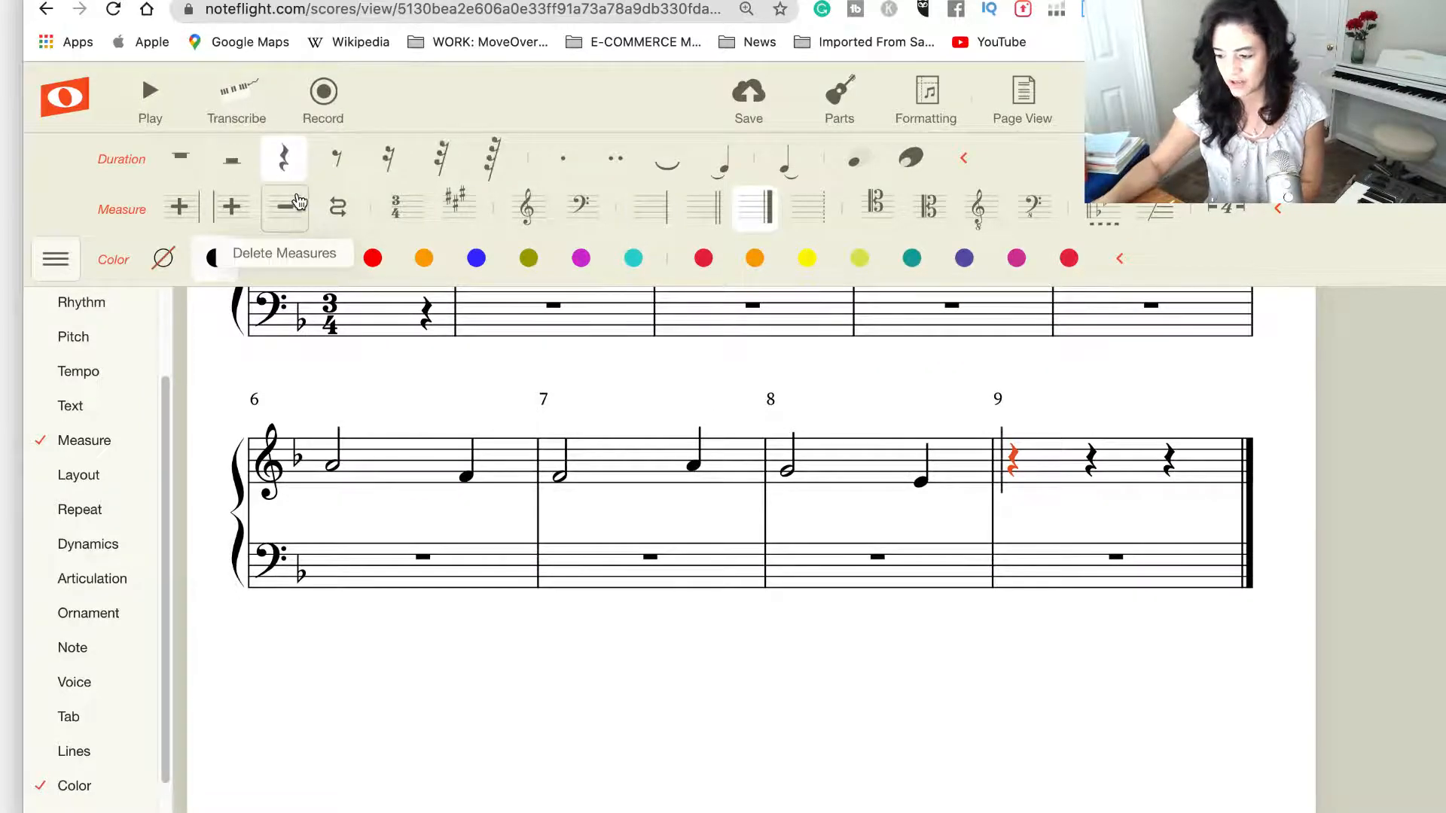
pyautogui.click(1169, 469)
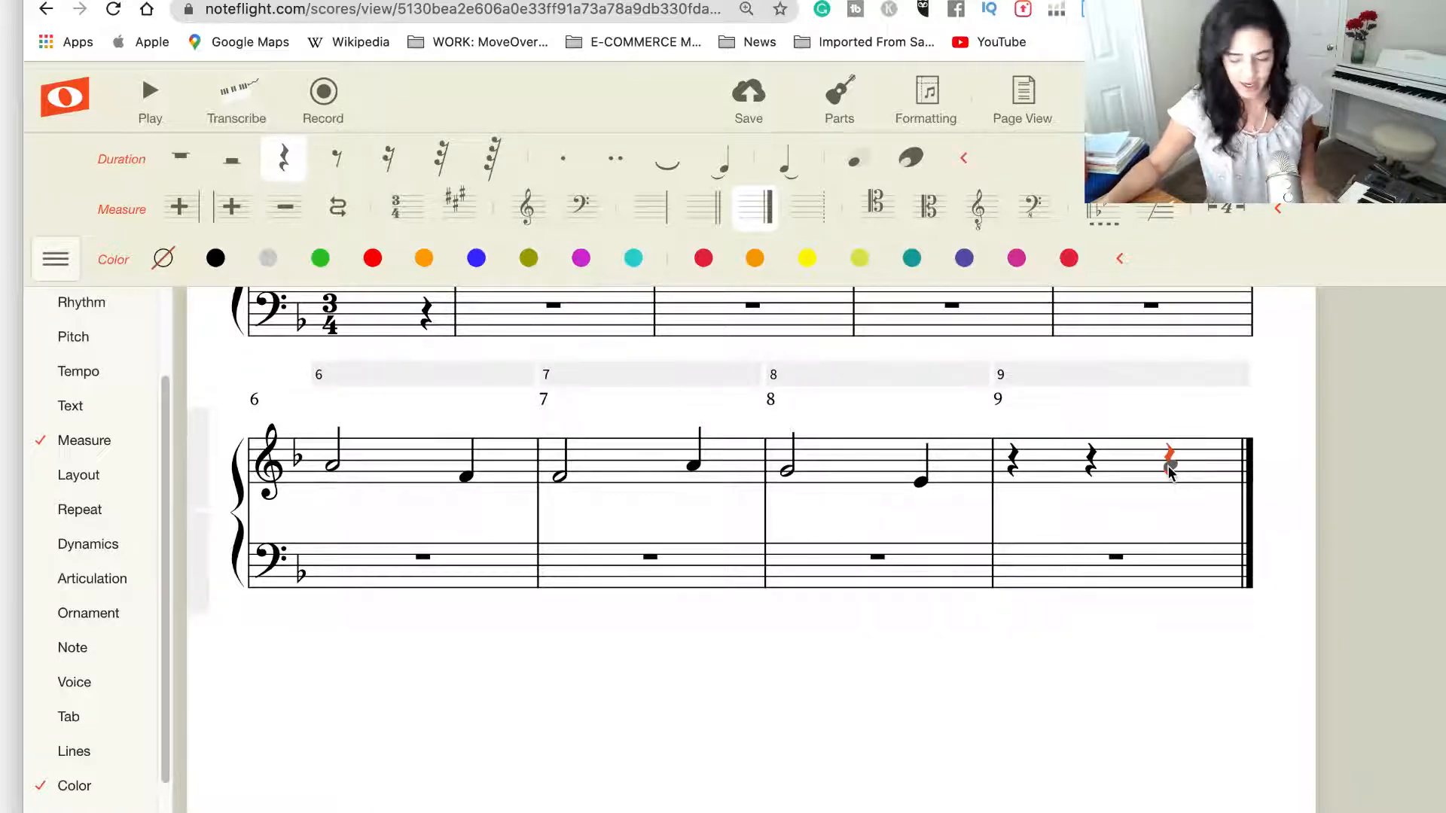
pyautogui.press('f')
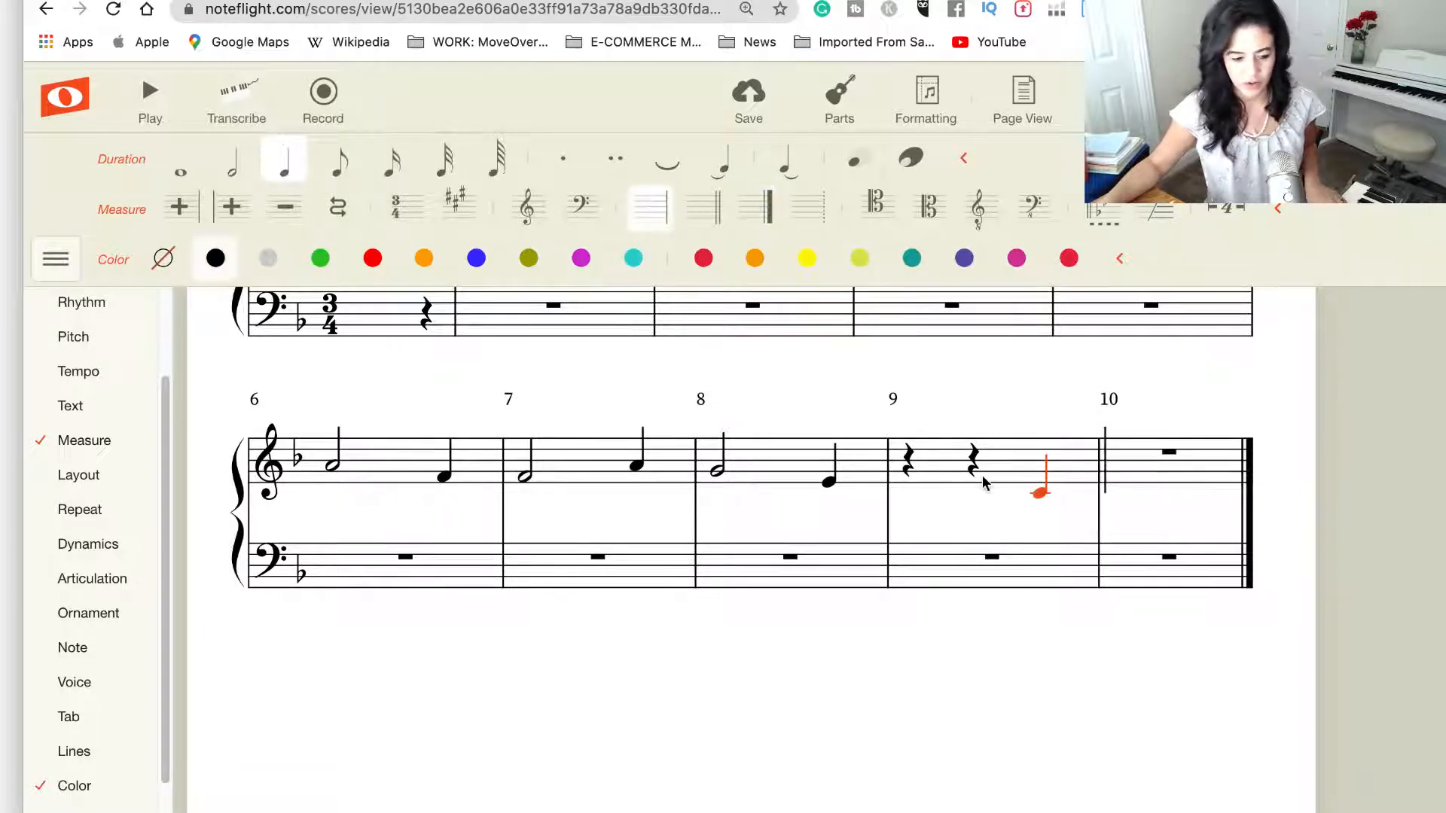
pyautogui.scroll(3, 983, 477)
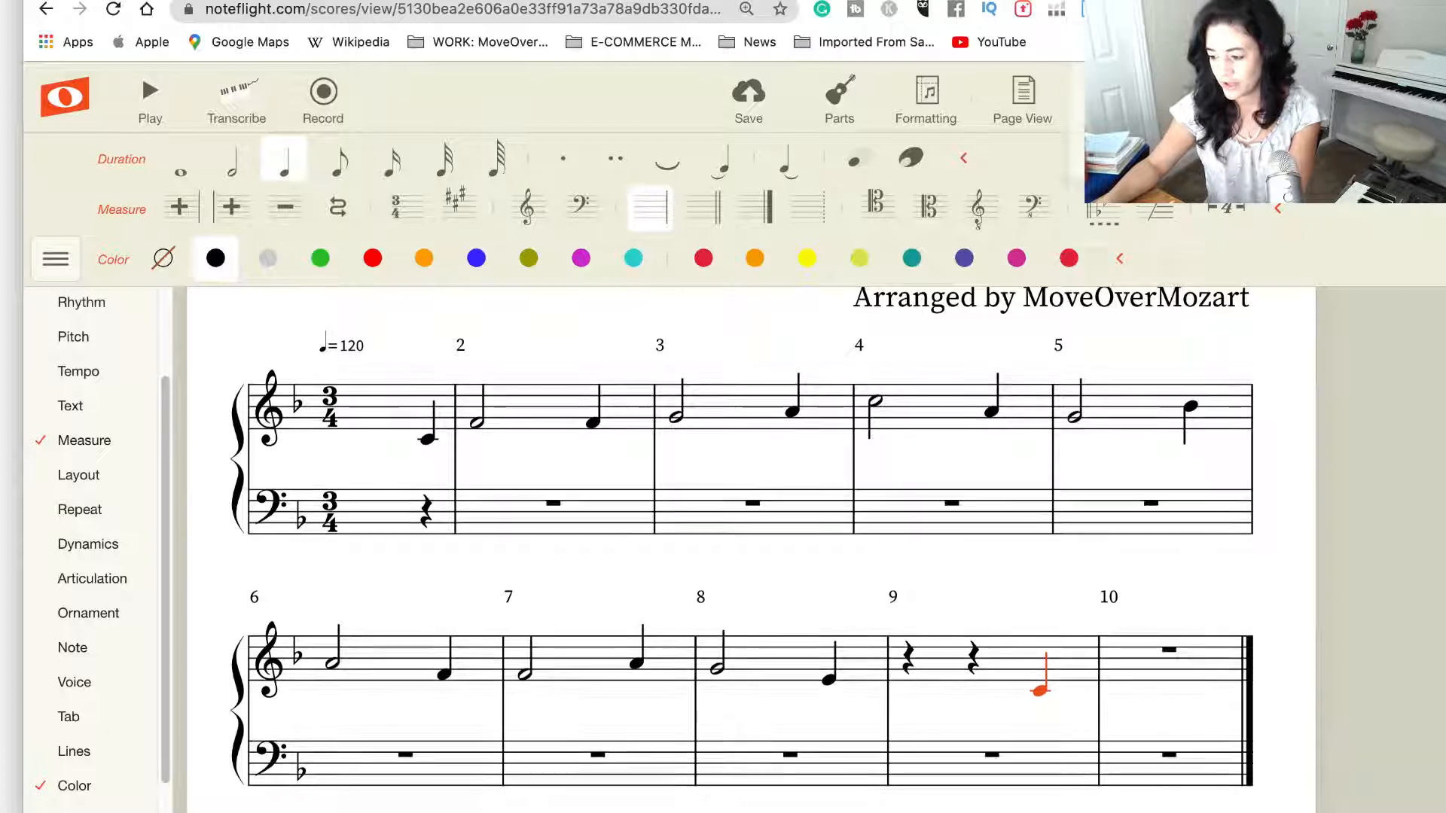
pyautogui.click(1116, 99)
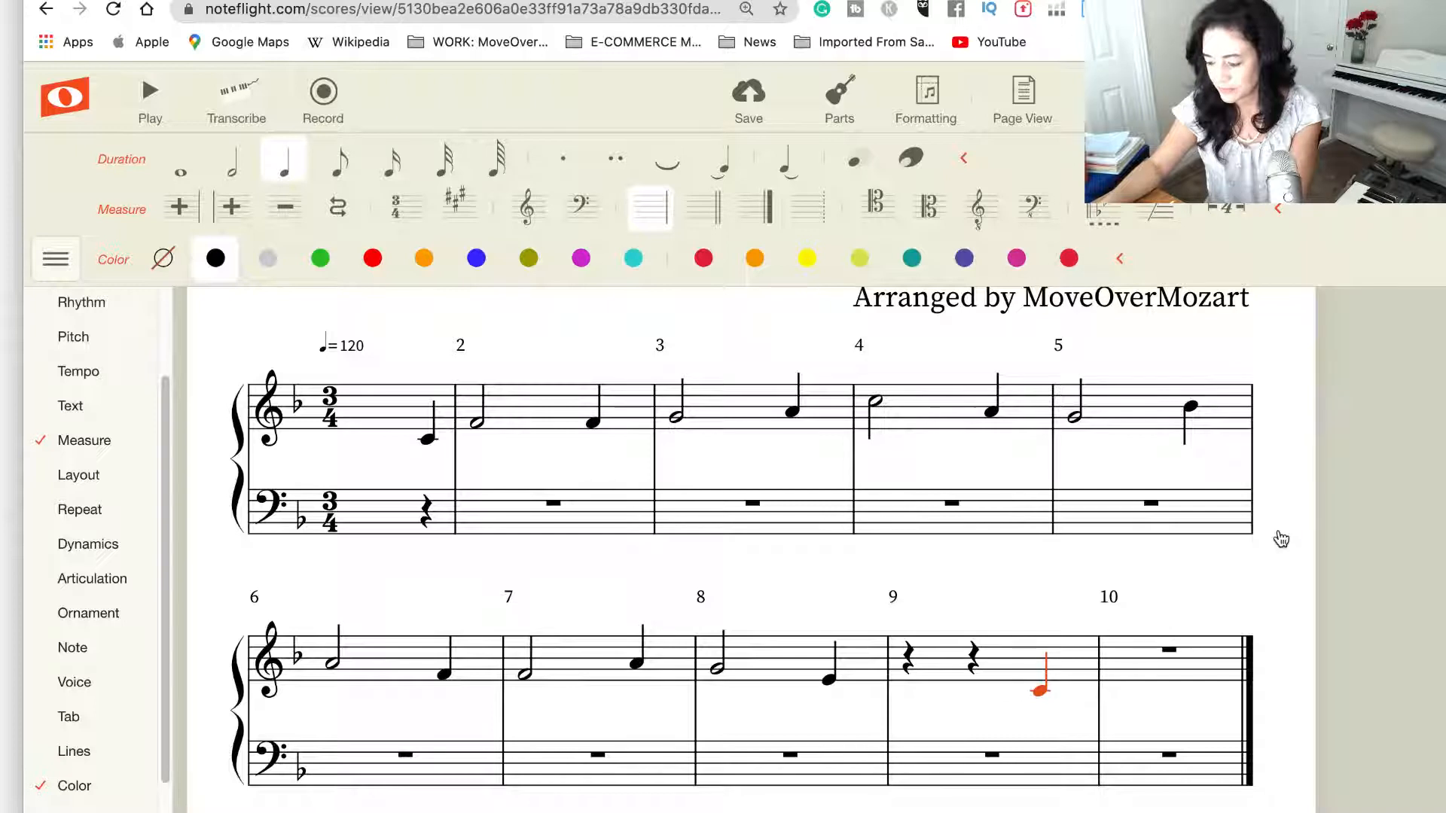
# Copy the treble melody of measures 2 to 6 and paste it starting at measure 10
pyautogui.scroll(-1, 1280, 536)
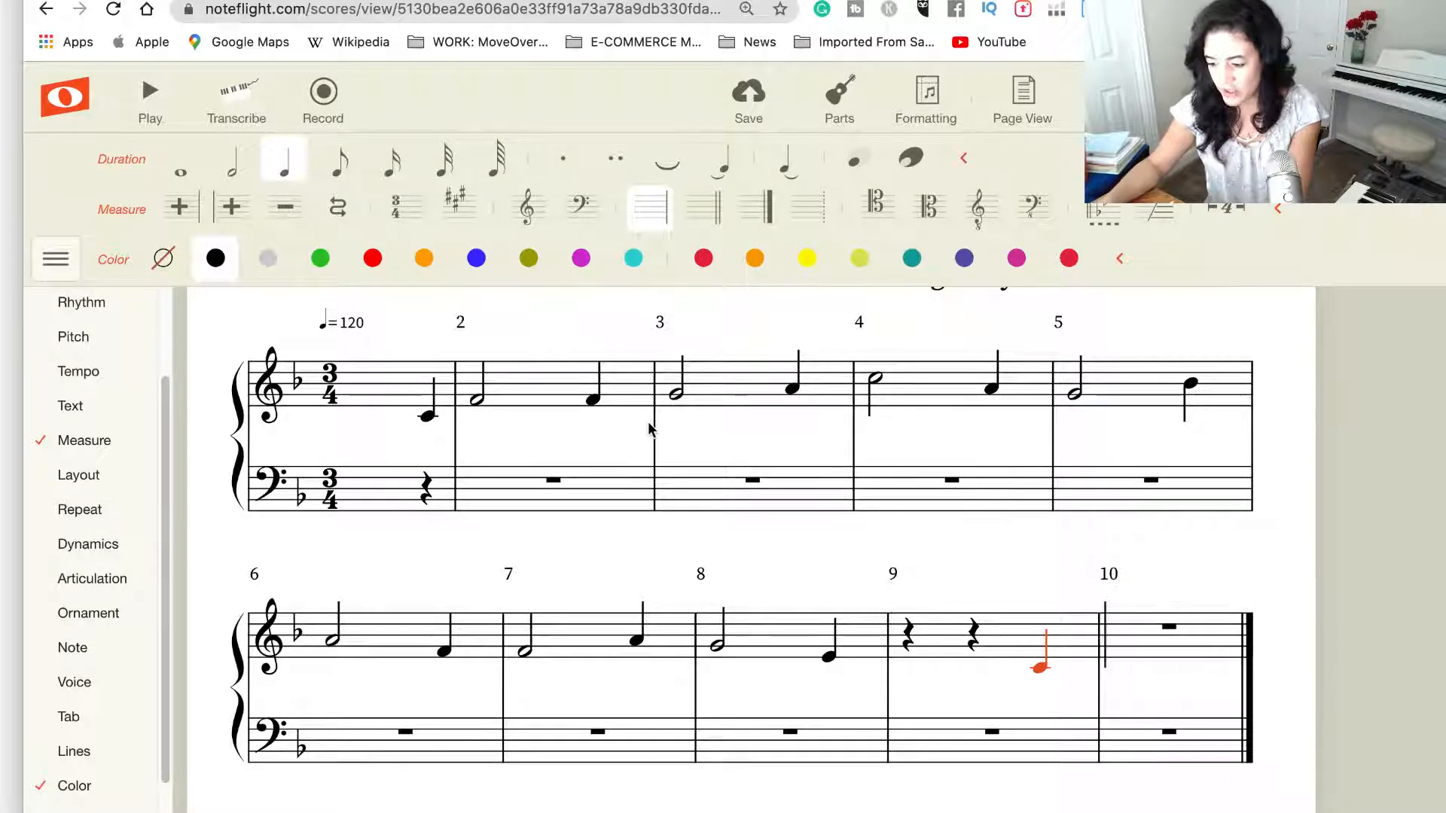
pyautogui.click(526, 392)
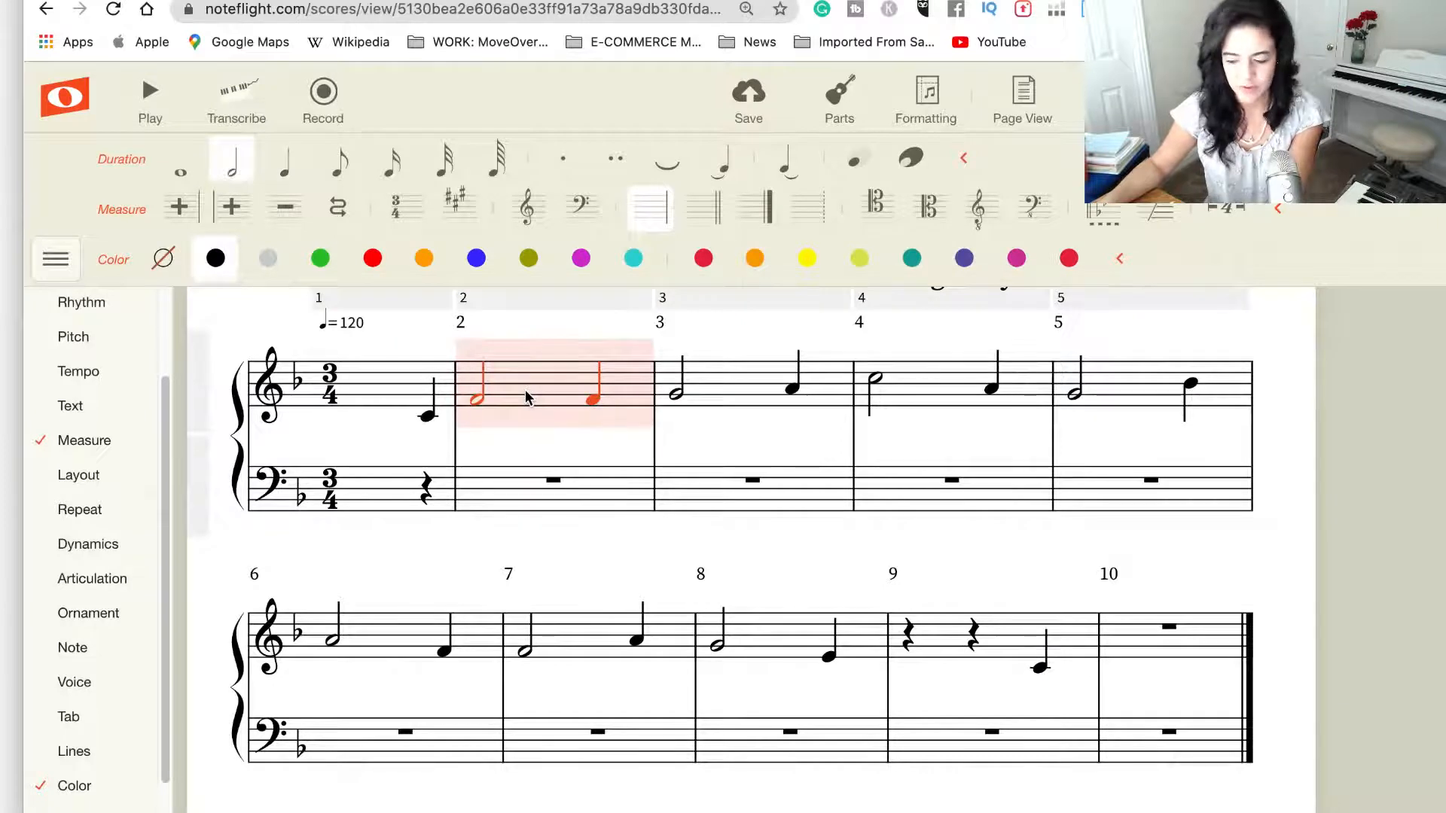
pyautogui.keyDown('shift'); pyautogui.click(722, 387); pyautogui.keyUp('shift')
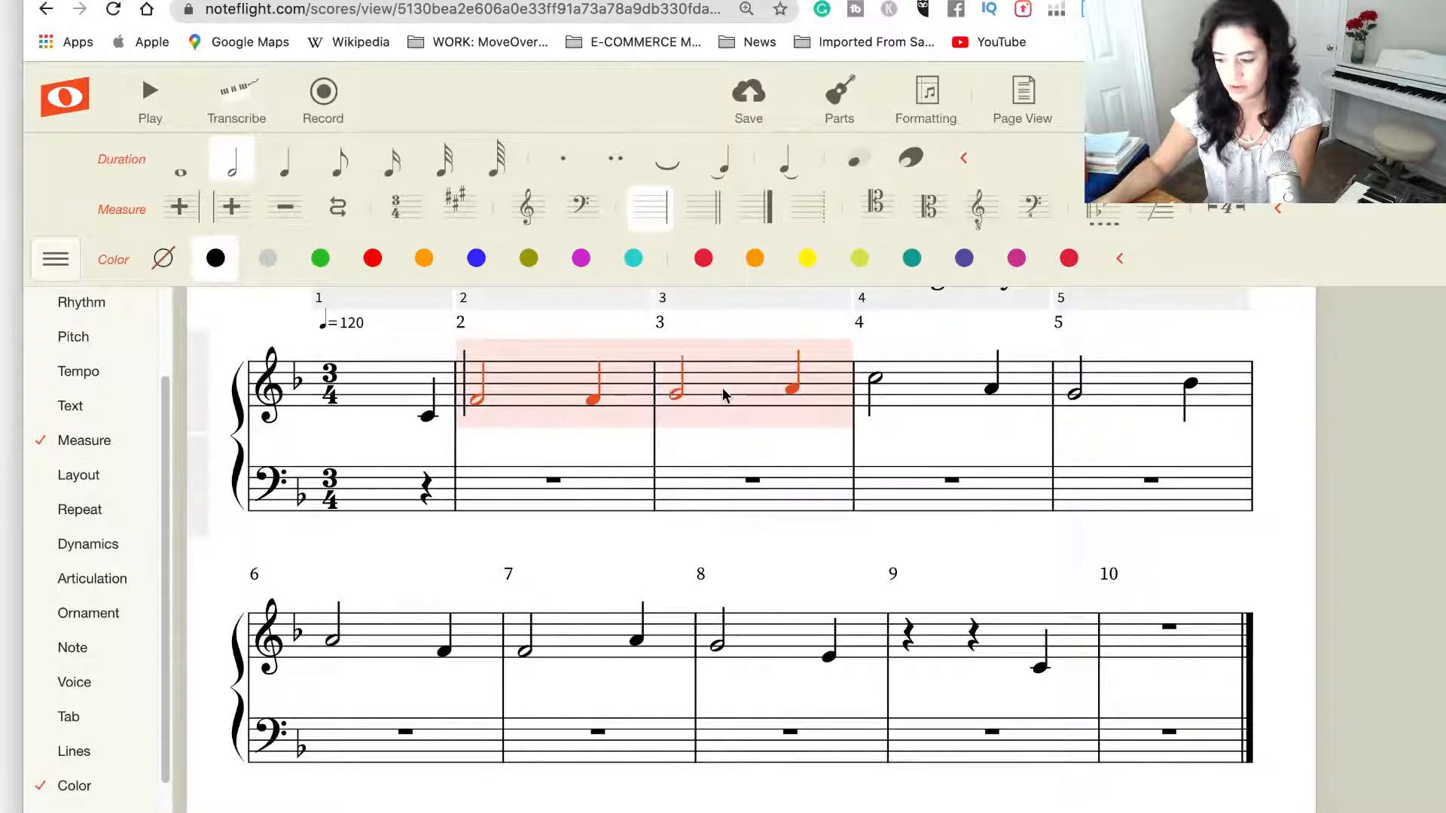
pyautogui.keyDown('shift'); pyautogui.click(928, 398); pyautogui.keyUp('shift')
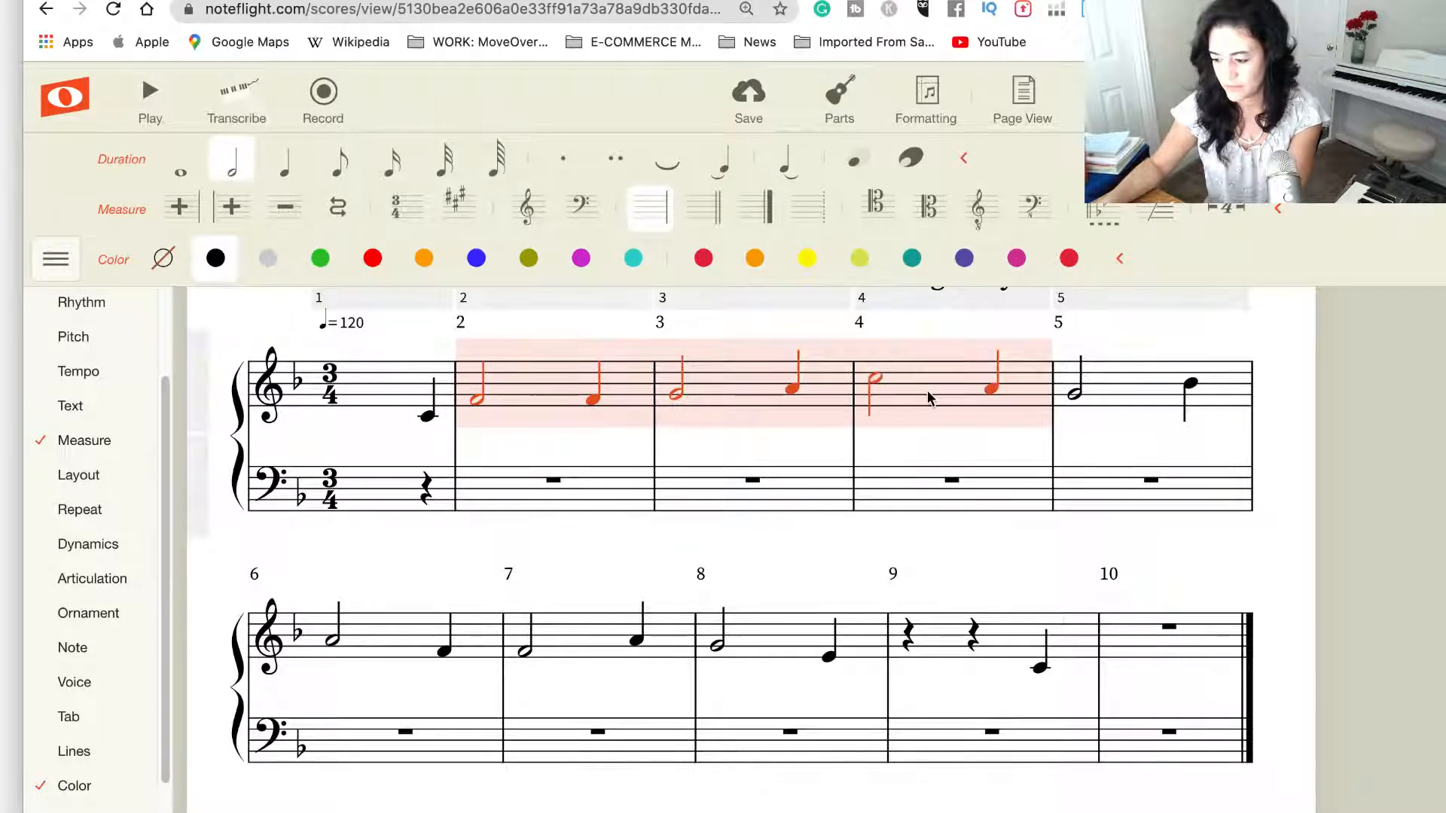
pyautogui.keyDown('shift'); pyautogui.click(1143, 387); pyautogui.keyUp('shift')
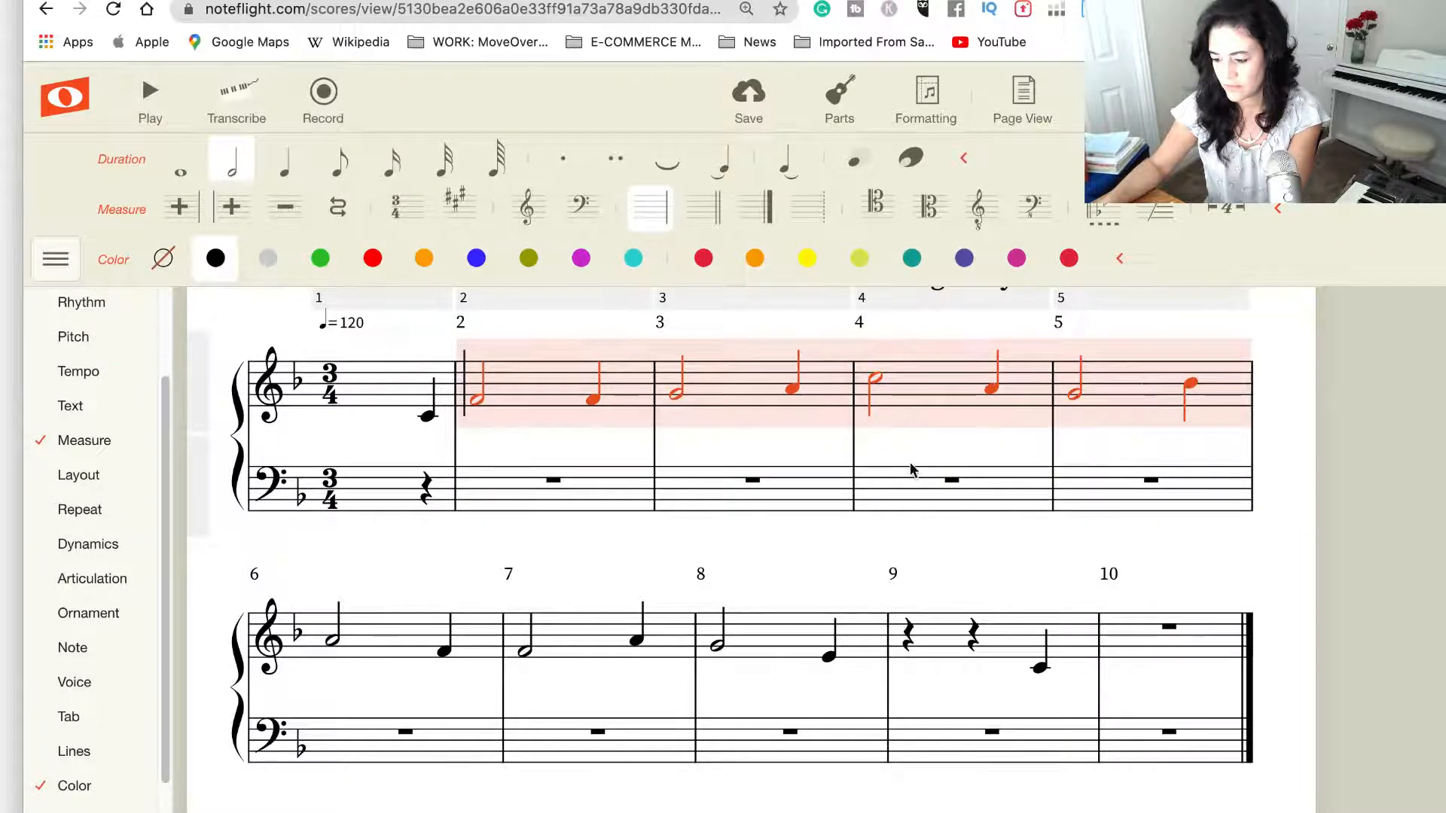
pyautogui.keyDown('shift'); pyautogui.click(402, 644); pyautogui.keyUp('shift')
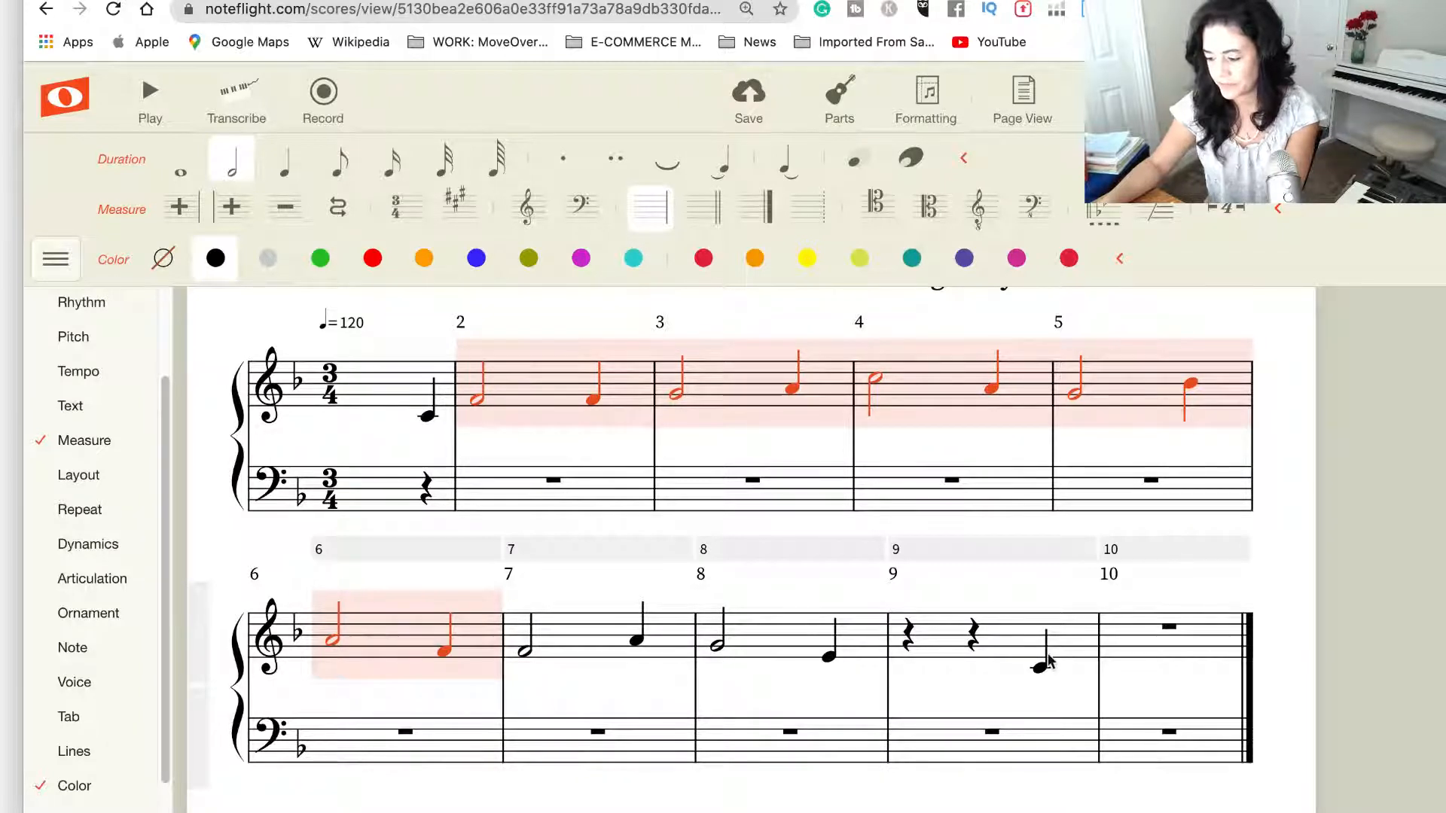
pyautogui.click(1116, 649)
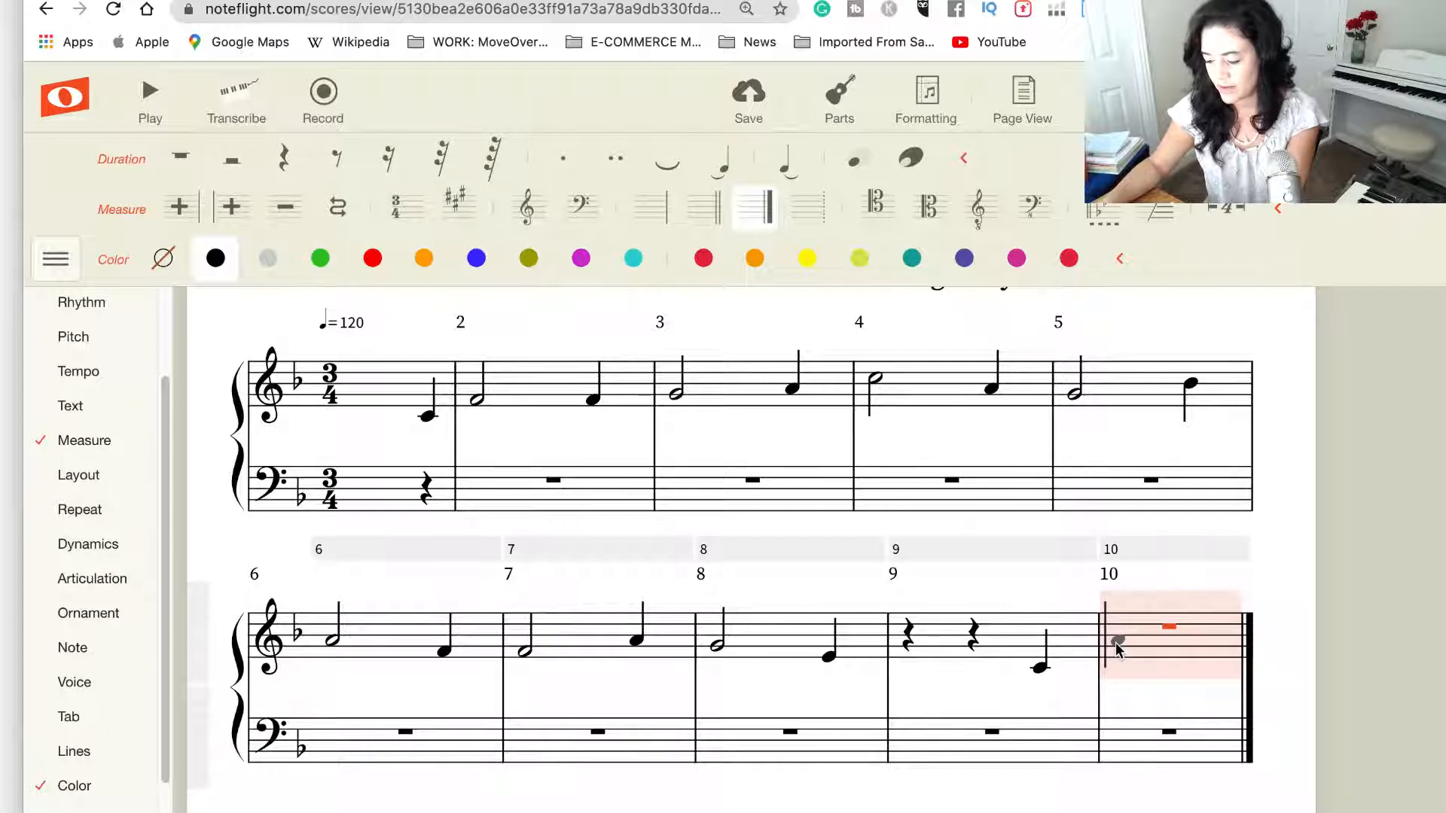
pyautogui.press('super+v')
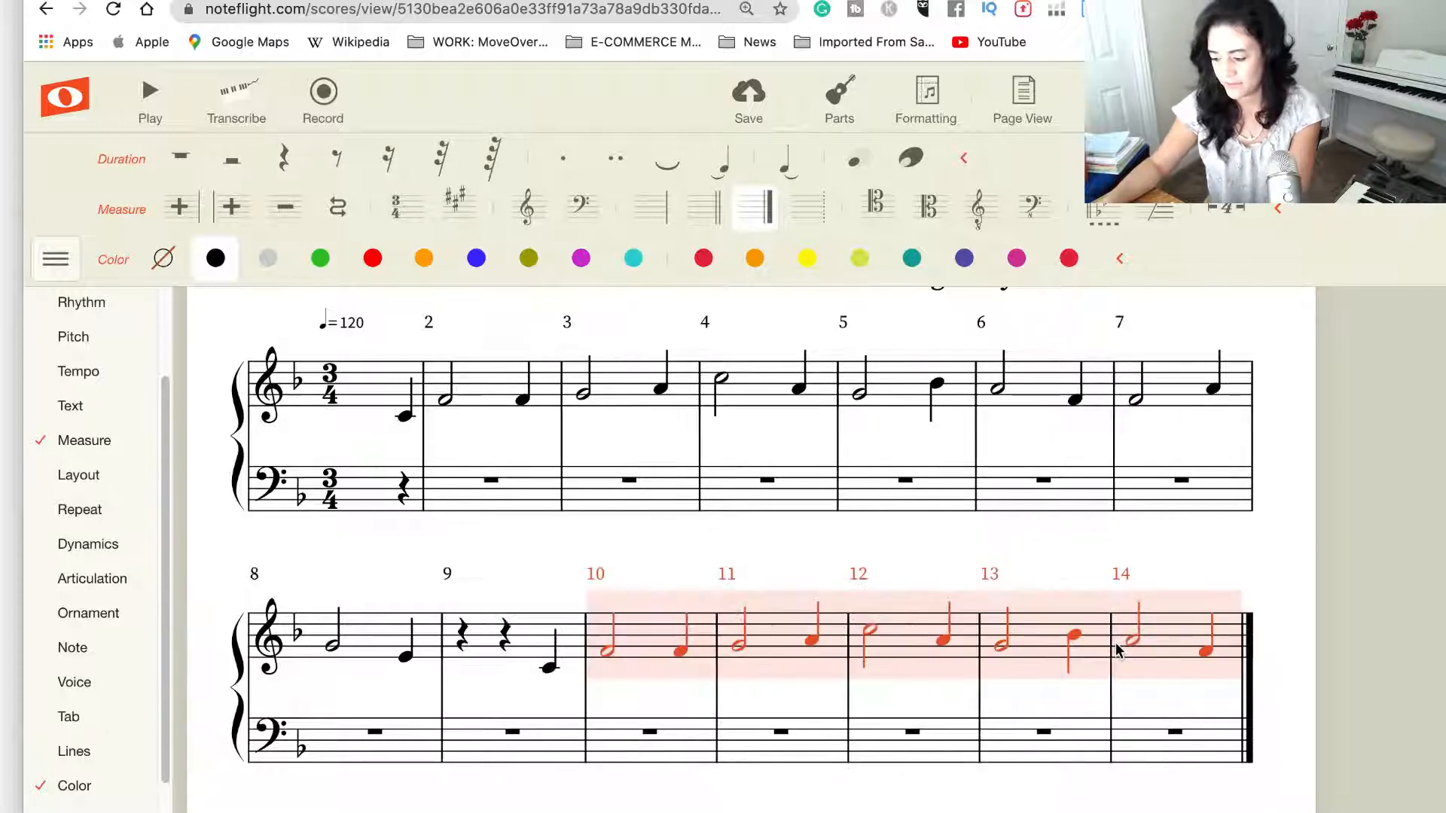
pyautogui.click(1259, 663)
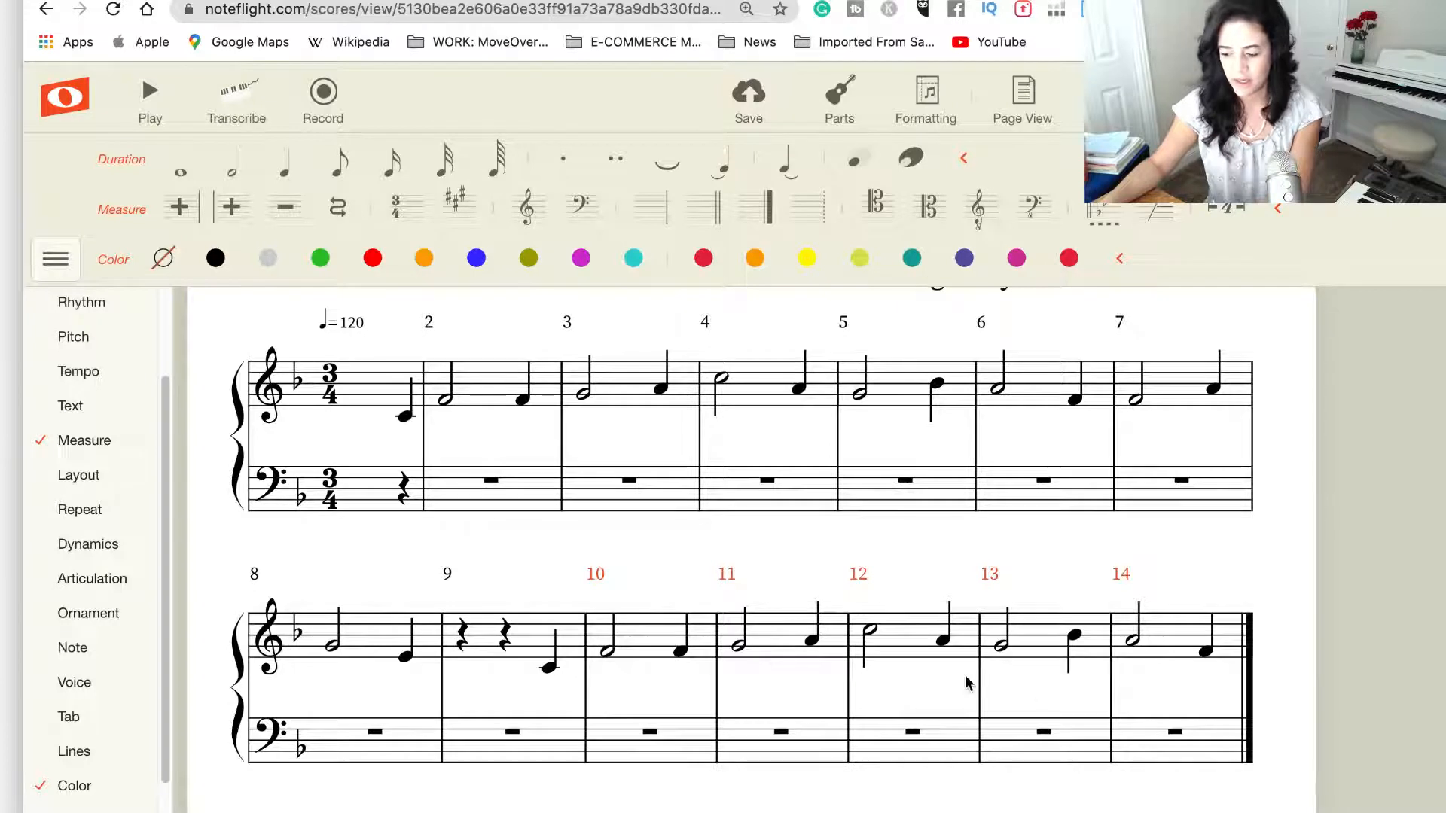
# Add an empty measure after measure 14
pyautogui.click(1226, 649)
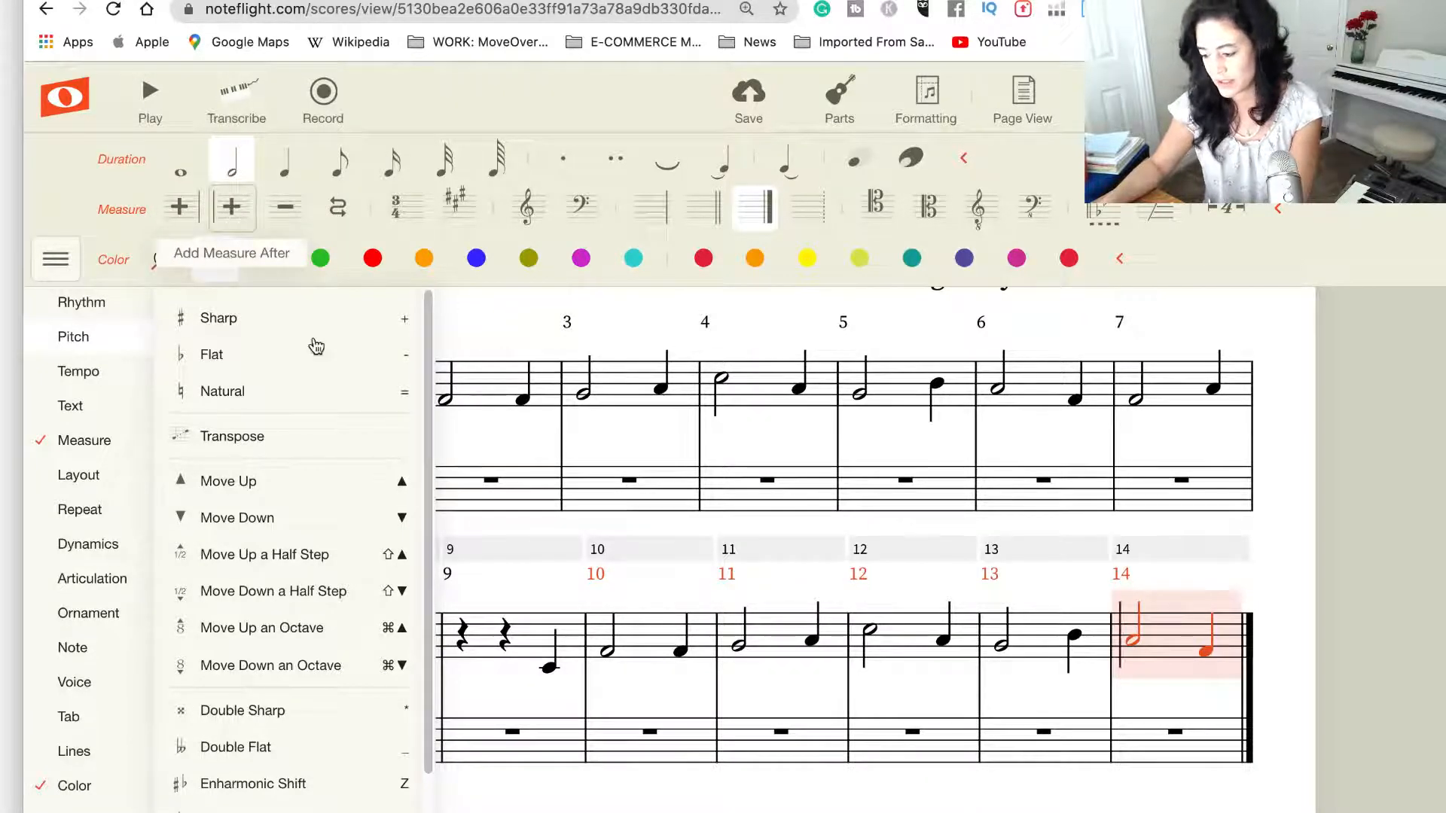
pyautogui.click(232, 207)
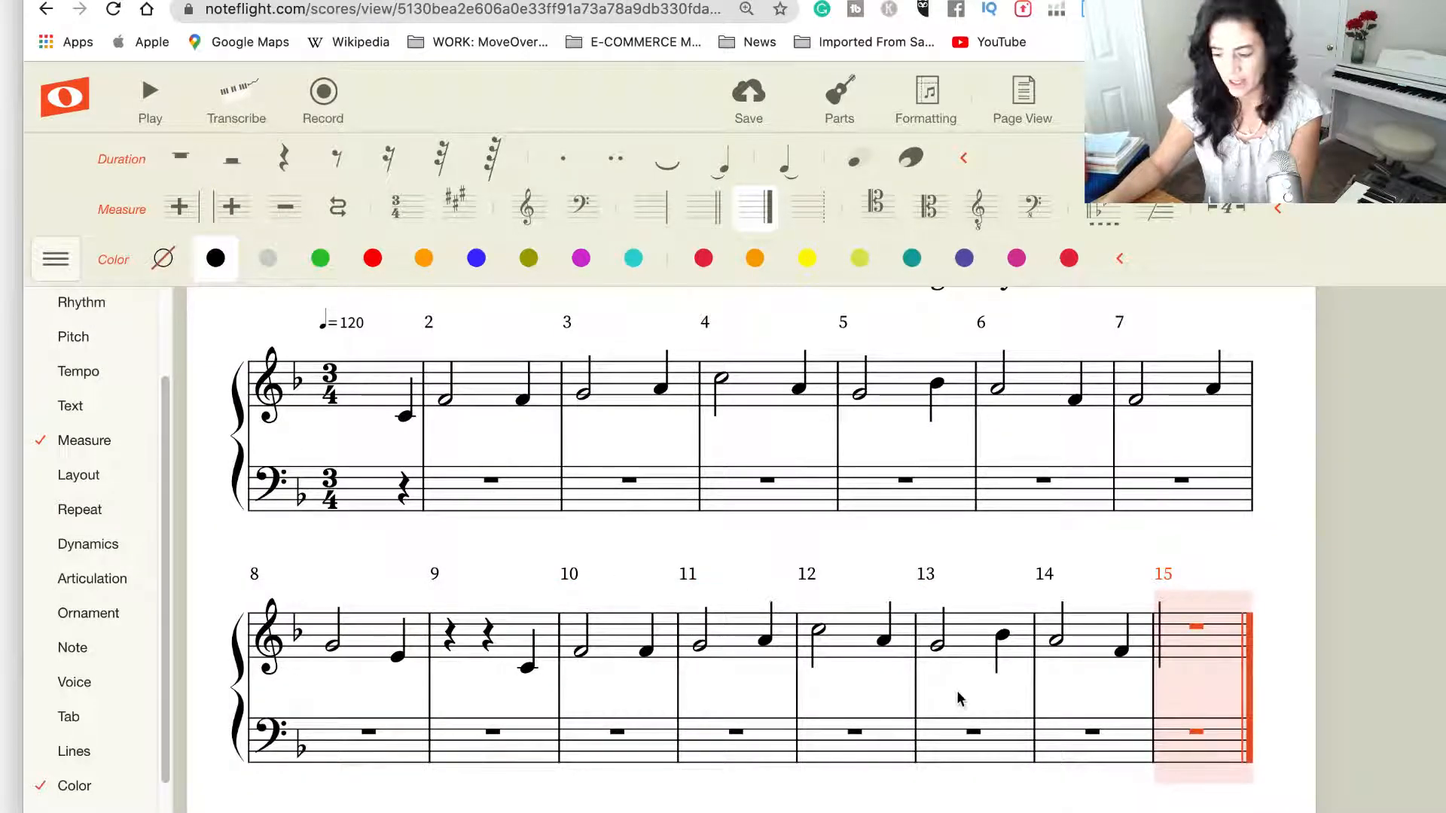
pyautogui.click(1297, 678)
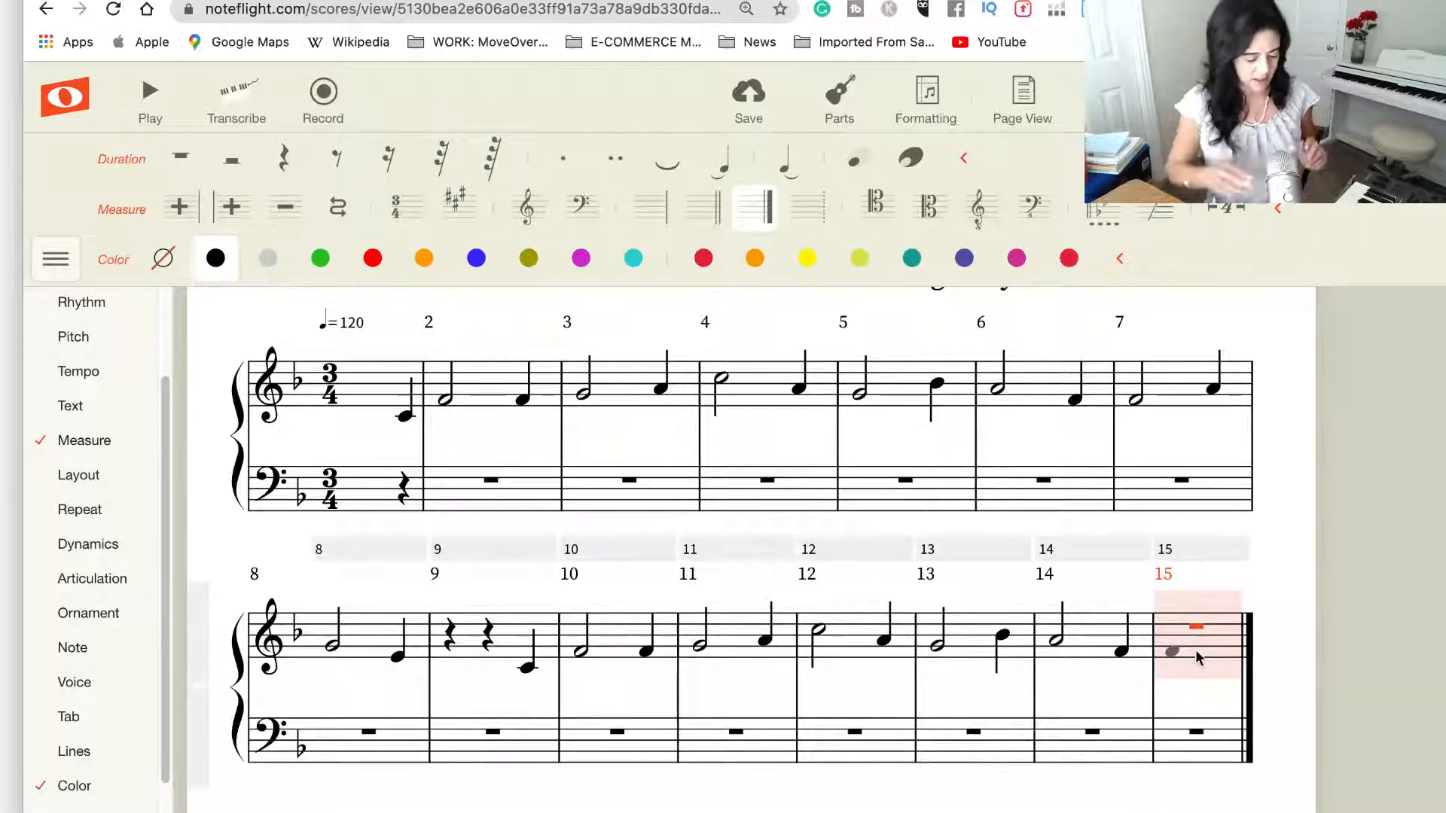
pyautogui.press('Escape')
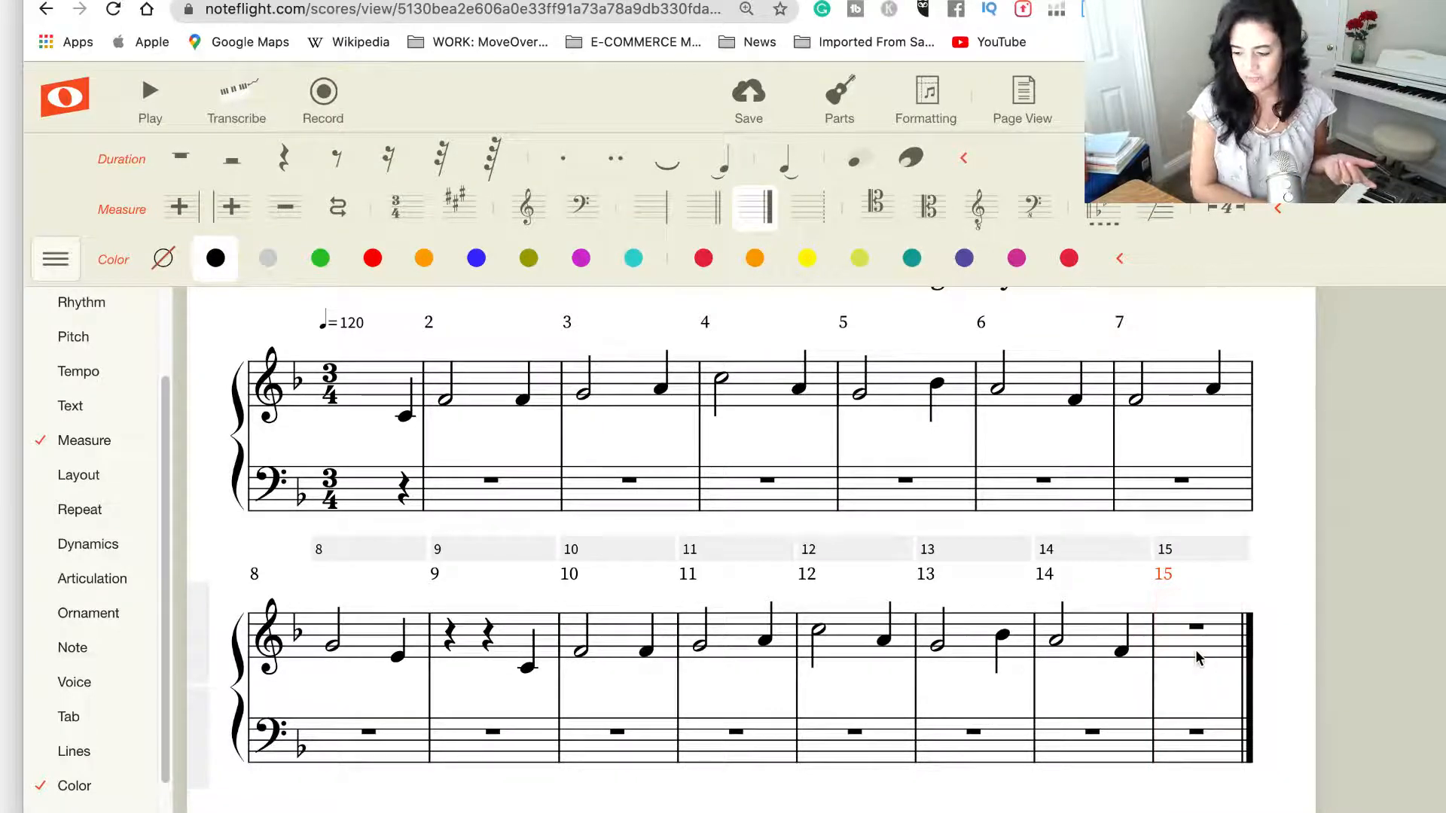
# Enter a half note G and a quarter note B-flat in treble measure 15
pyautogui.click(1197, 652)
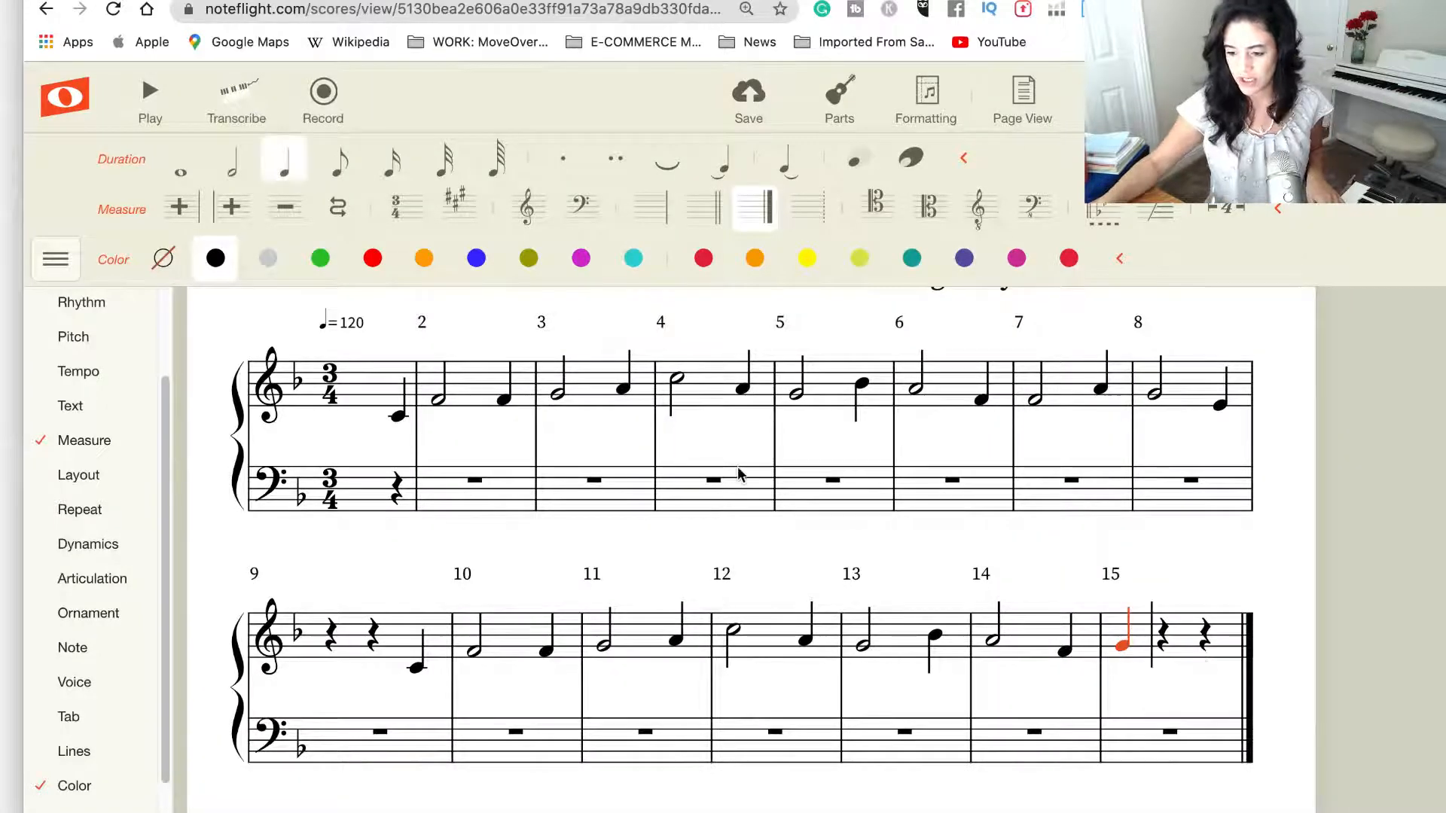
pyautogui.click(233, 162)
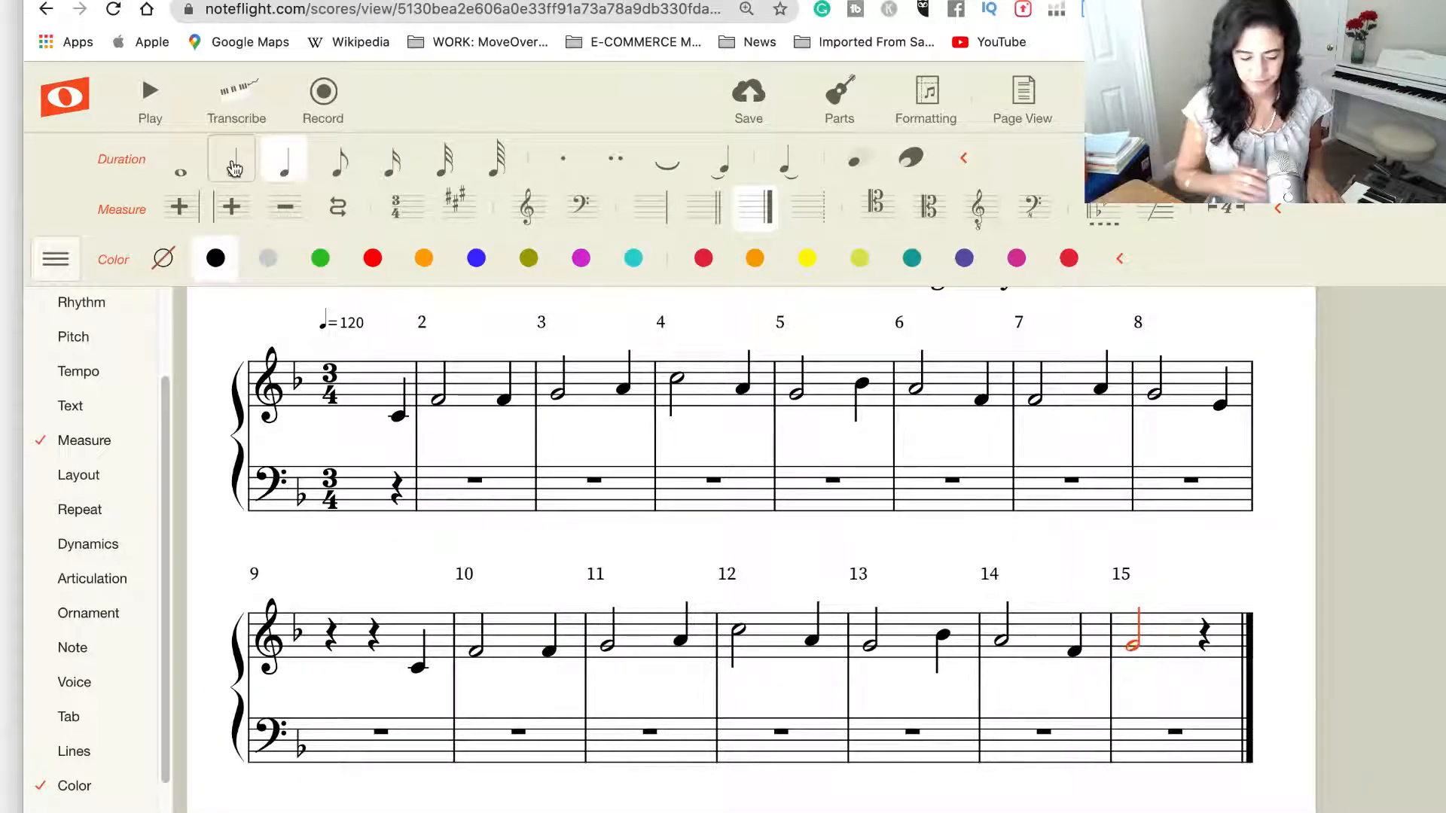
pyautogui.press('Right')
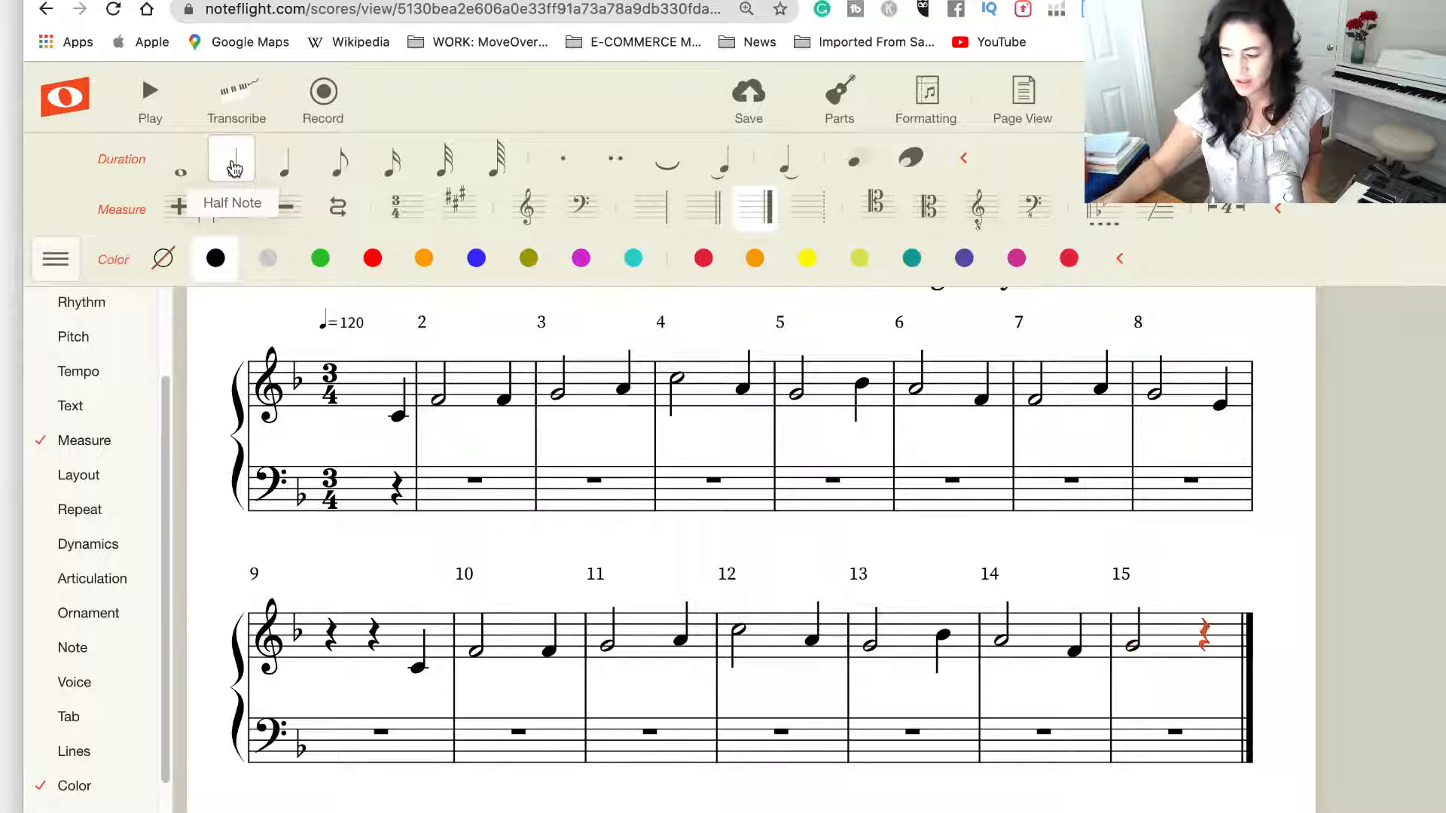
pyautogui.press('b')
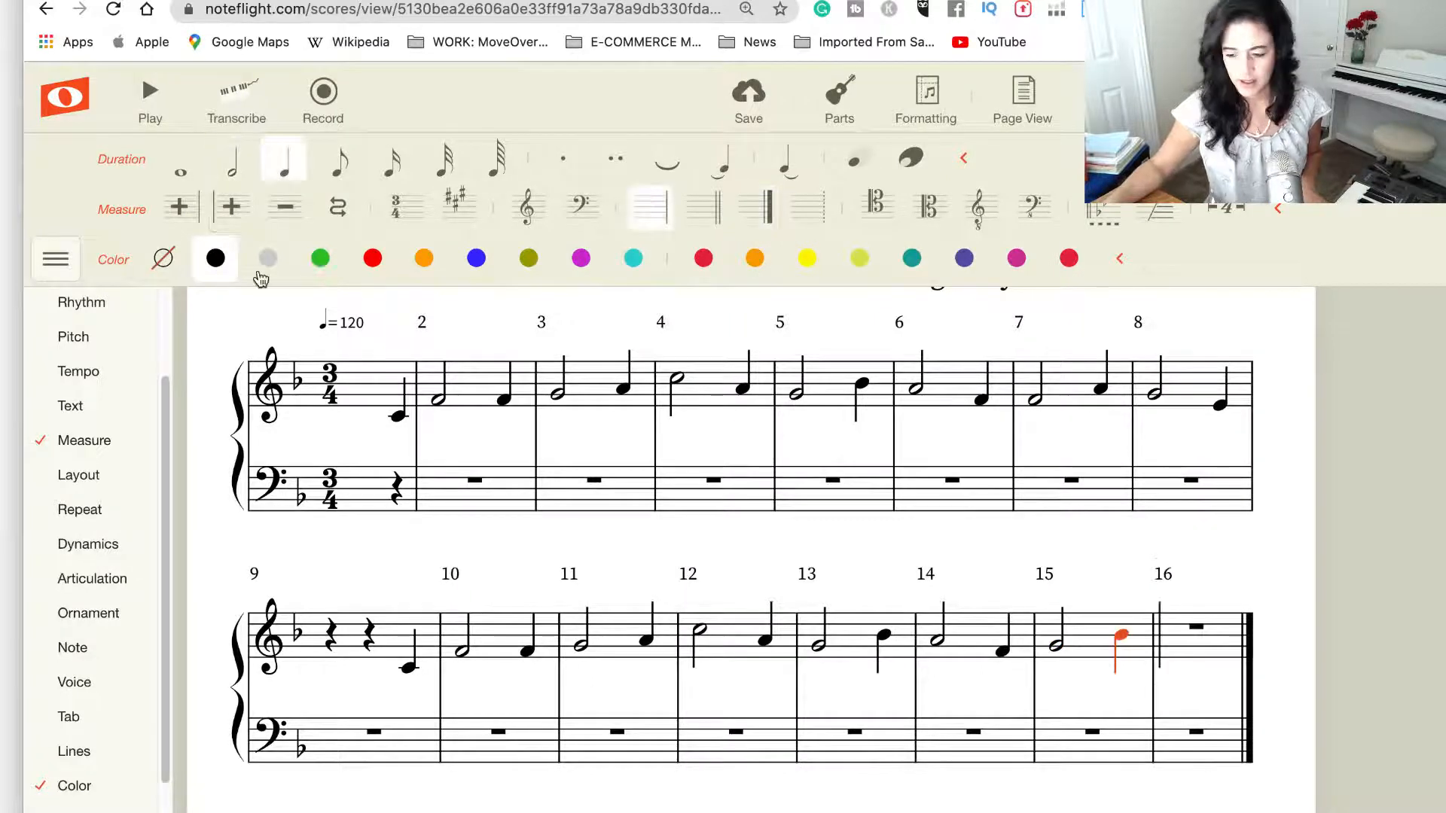
# Enter a half note A and a quarter note F in treble measure 16
pyautogui.press('b')
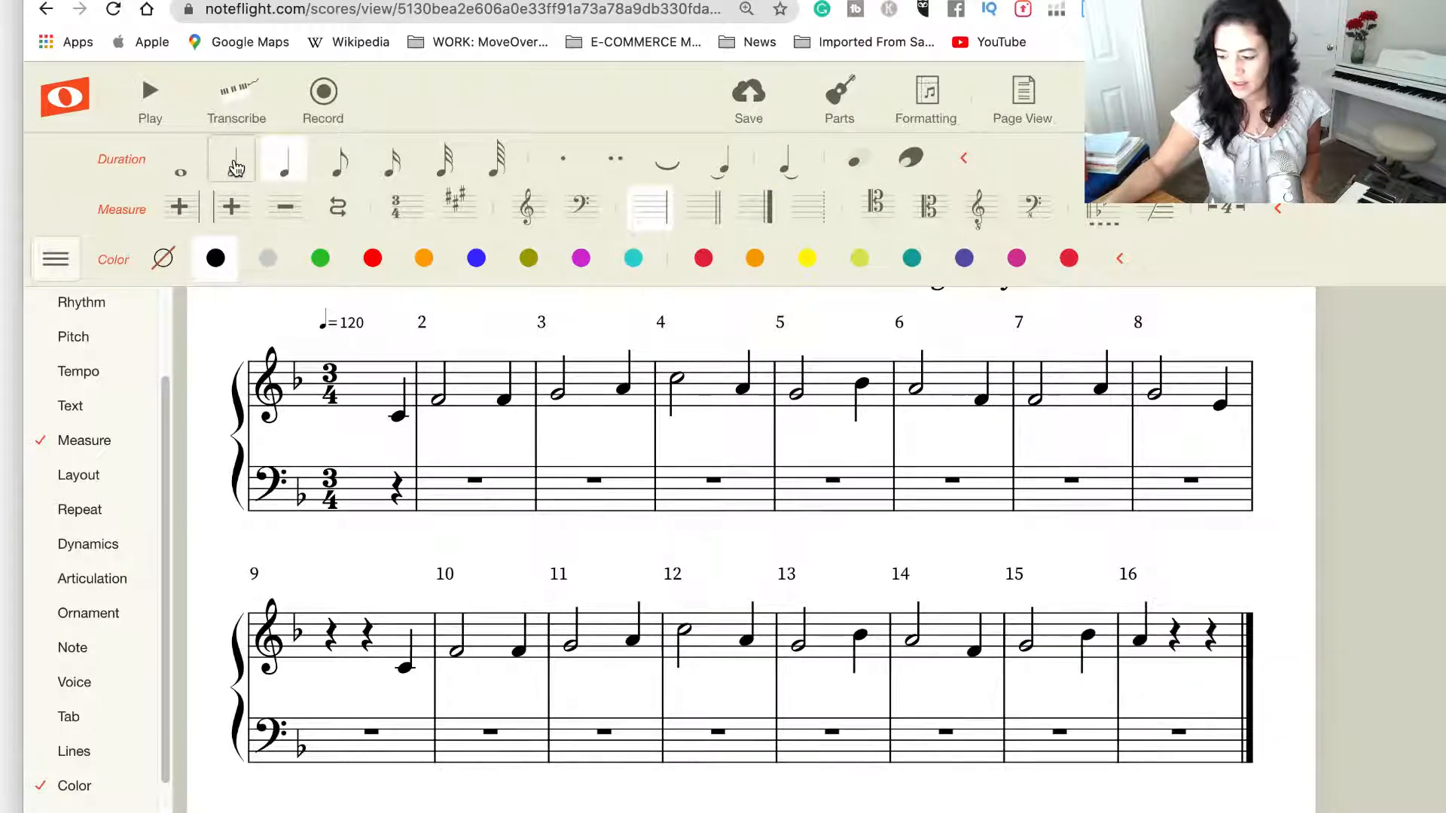
pyautogui.click(236, 167)
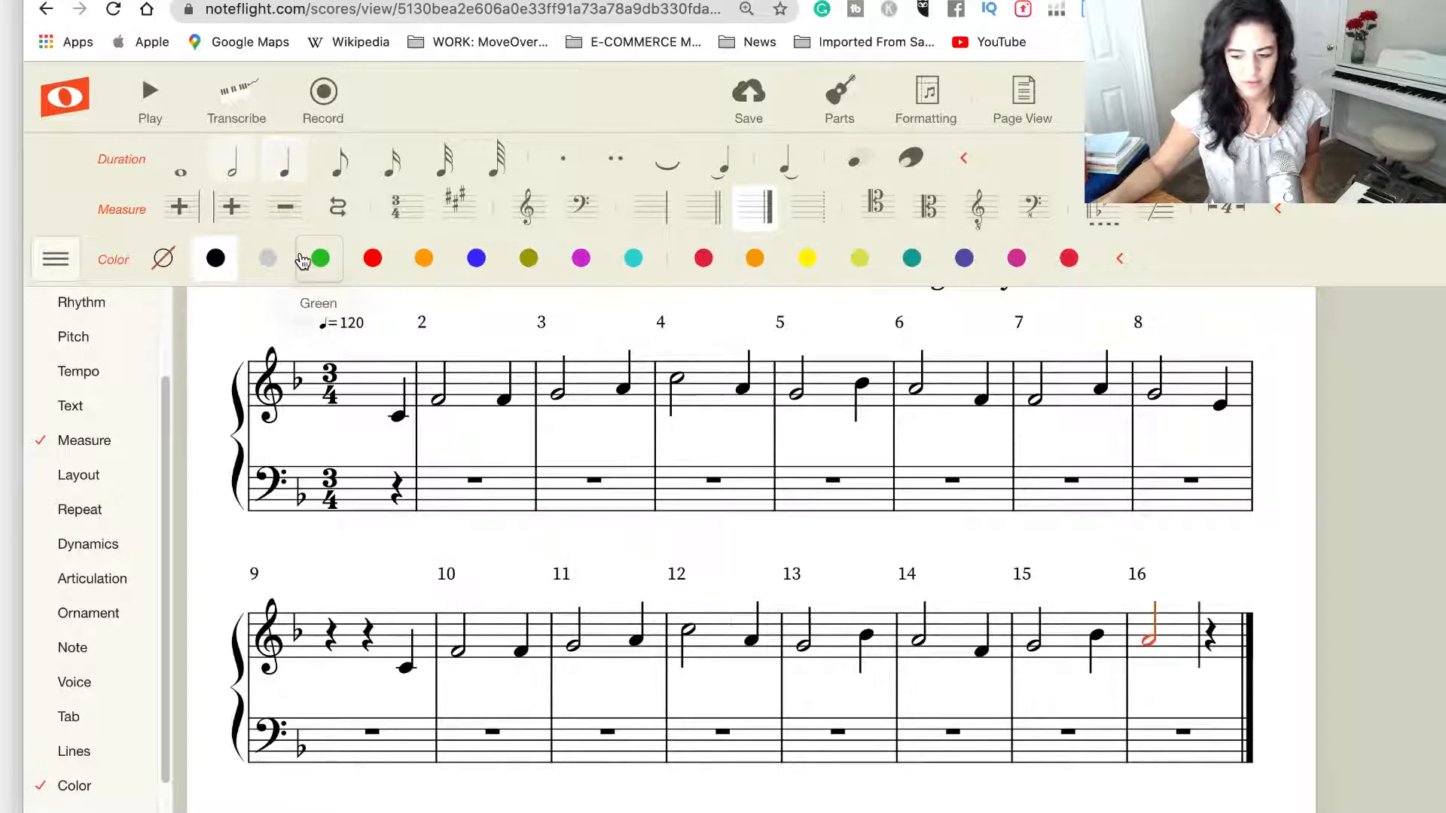
pyautogui.press('Right')
pyautogui.press('5')
pyautogui.press('f')
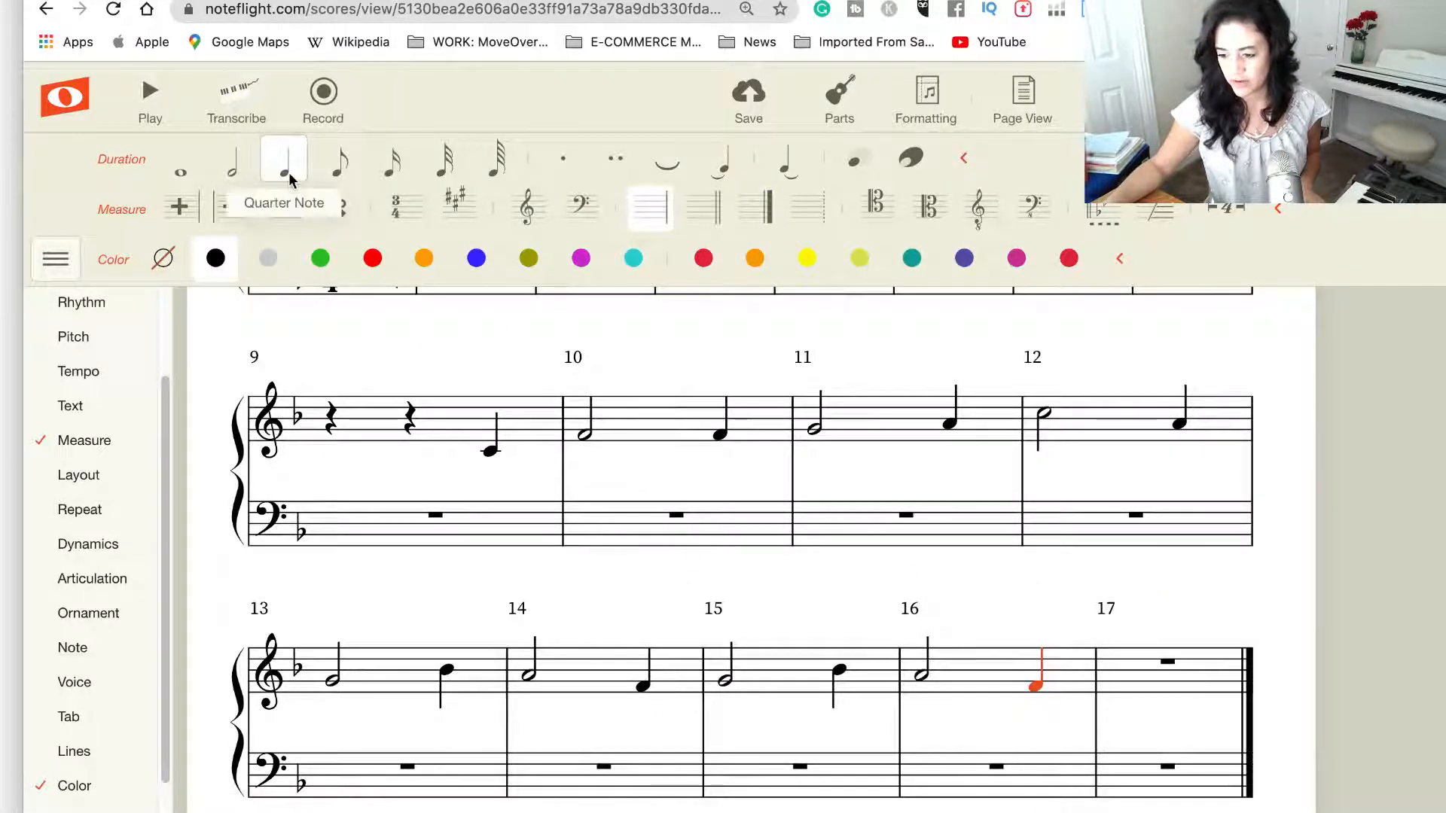
# Fill treble measure 17 with the quarter notes F, G and A
pyautogui.press('Right')
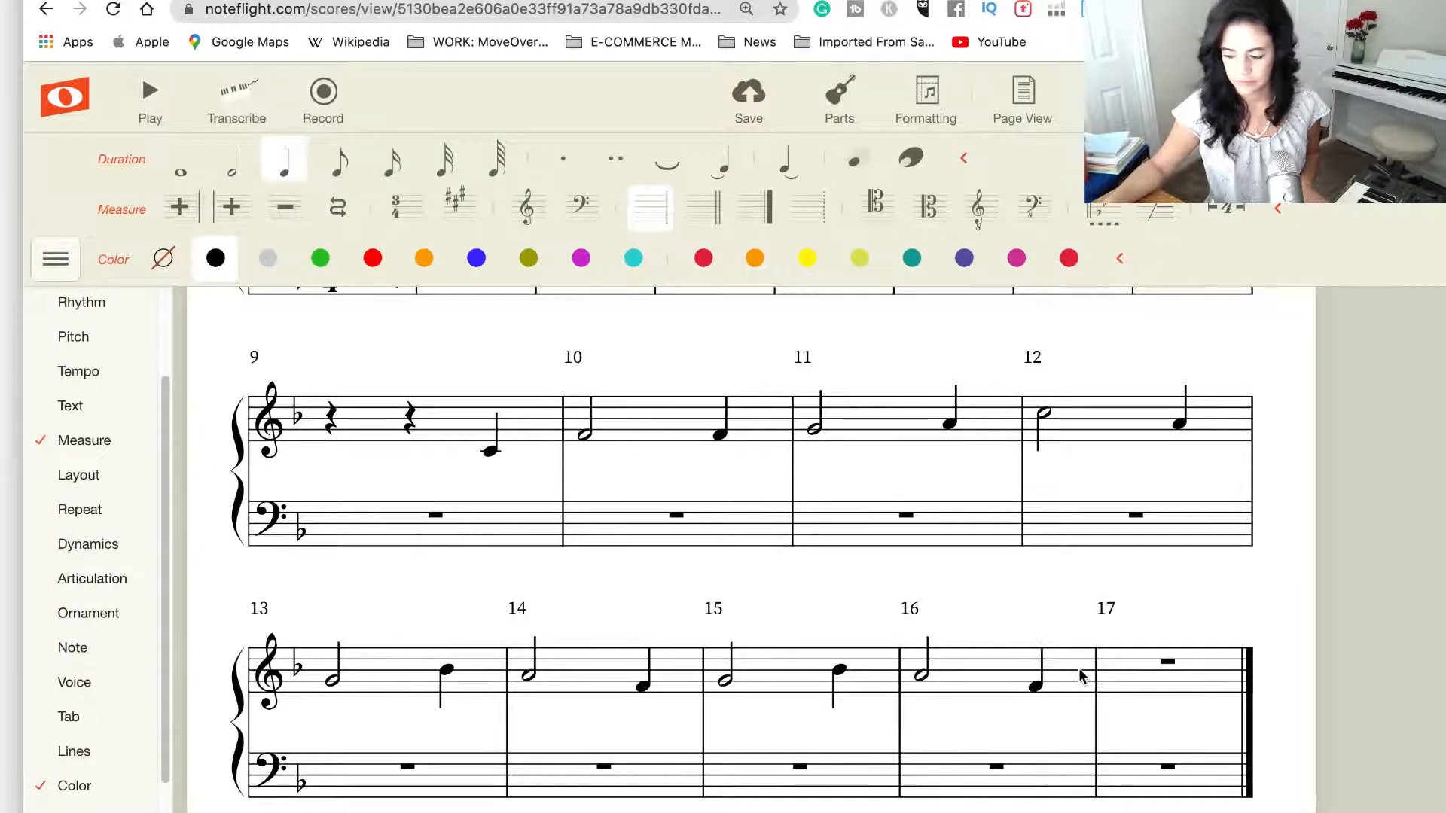
pyautogui.press('f')
pyautogui.press('Right')
pyautogui.press('f')
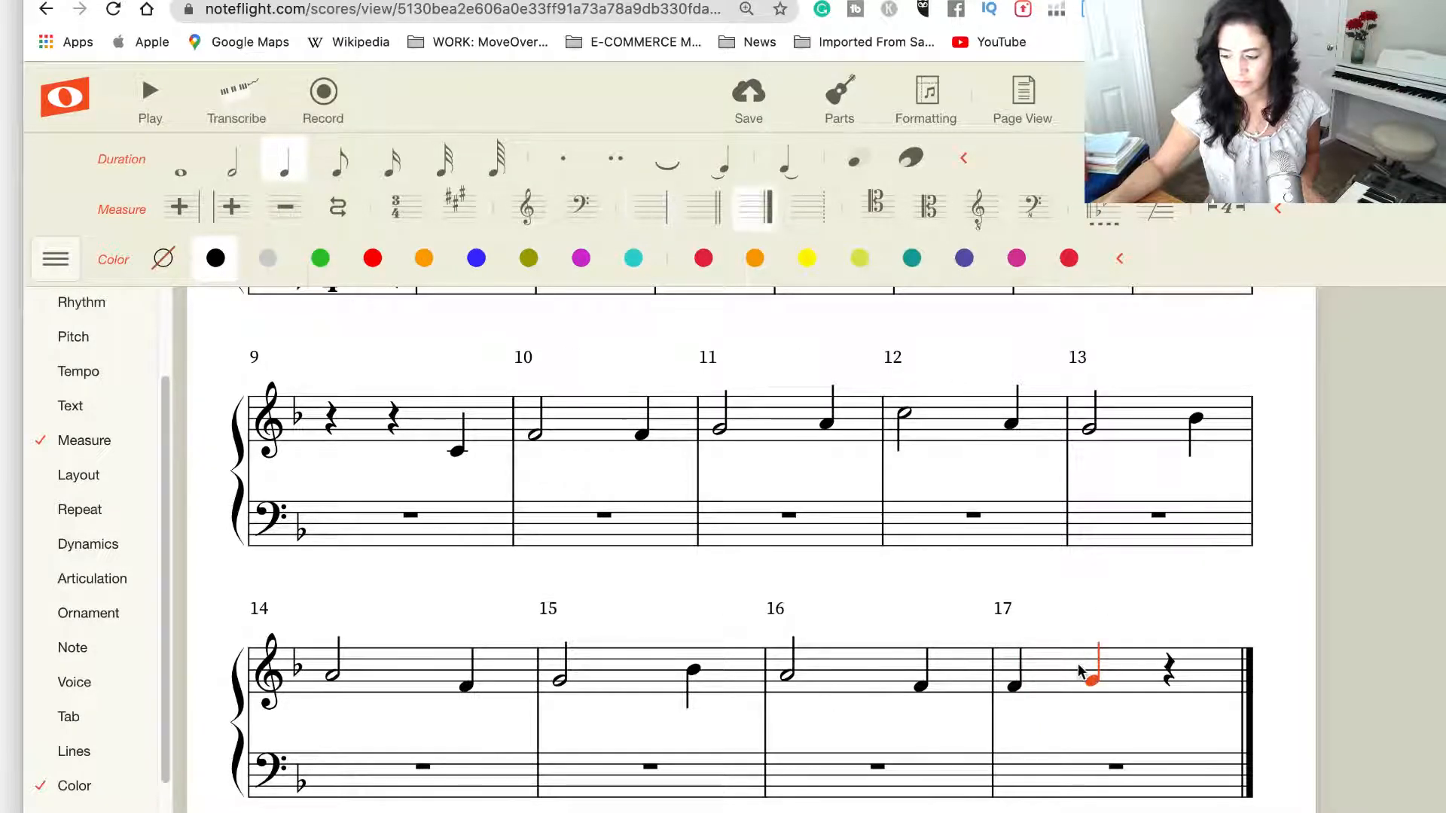
pyautogui.press('a')
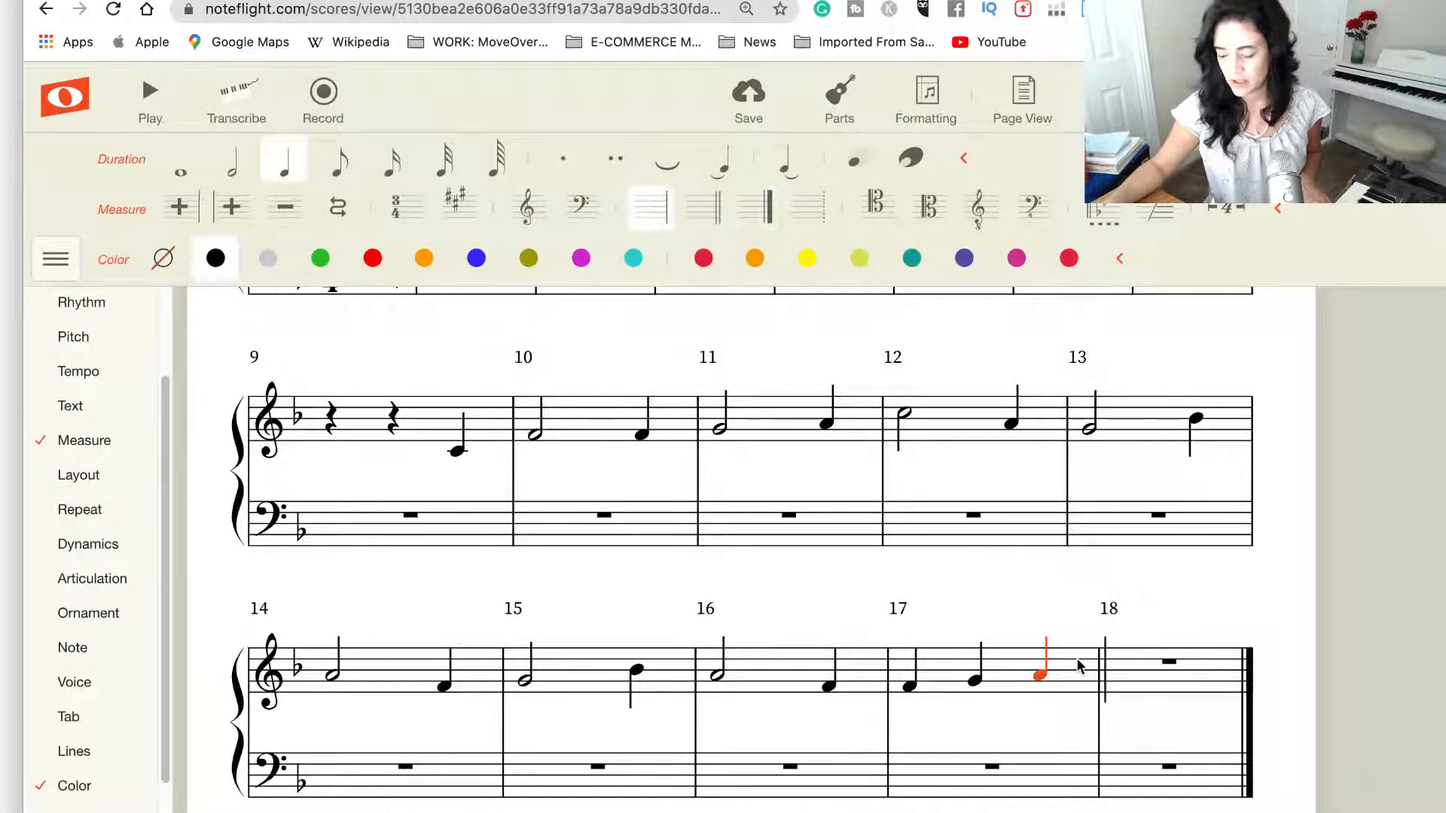
# Enter a dotted half note G in treble measure 18
pyautogui.press('g')
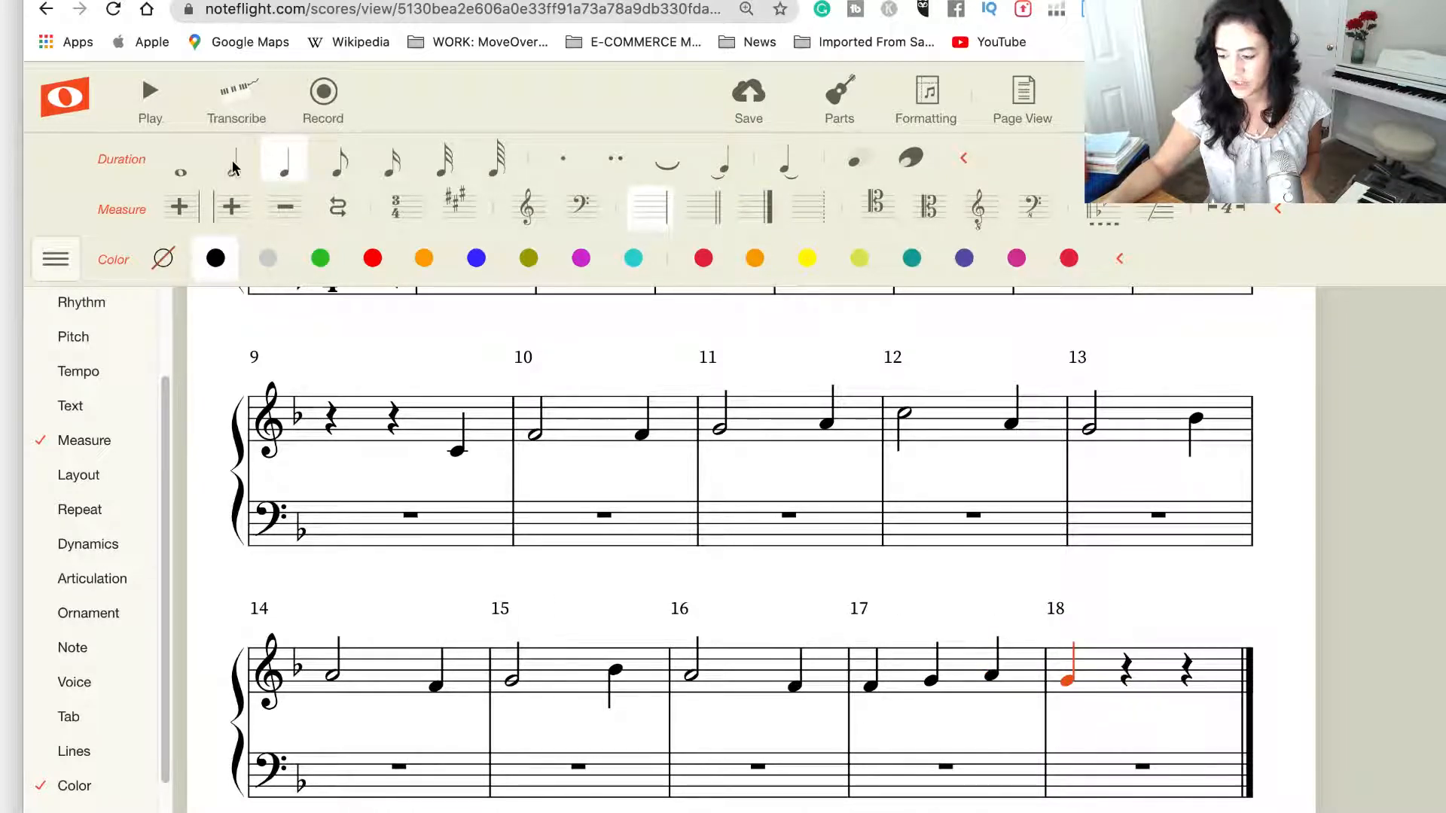
pyautogui.click(234, 167)
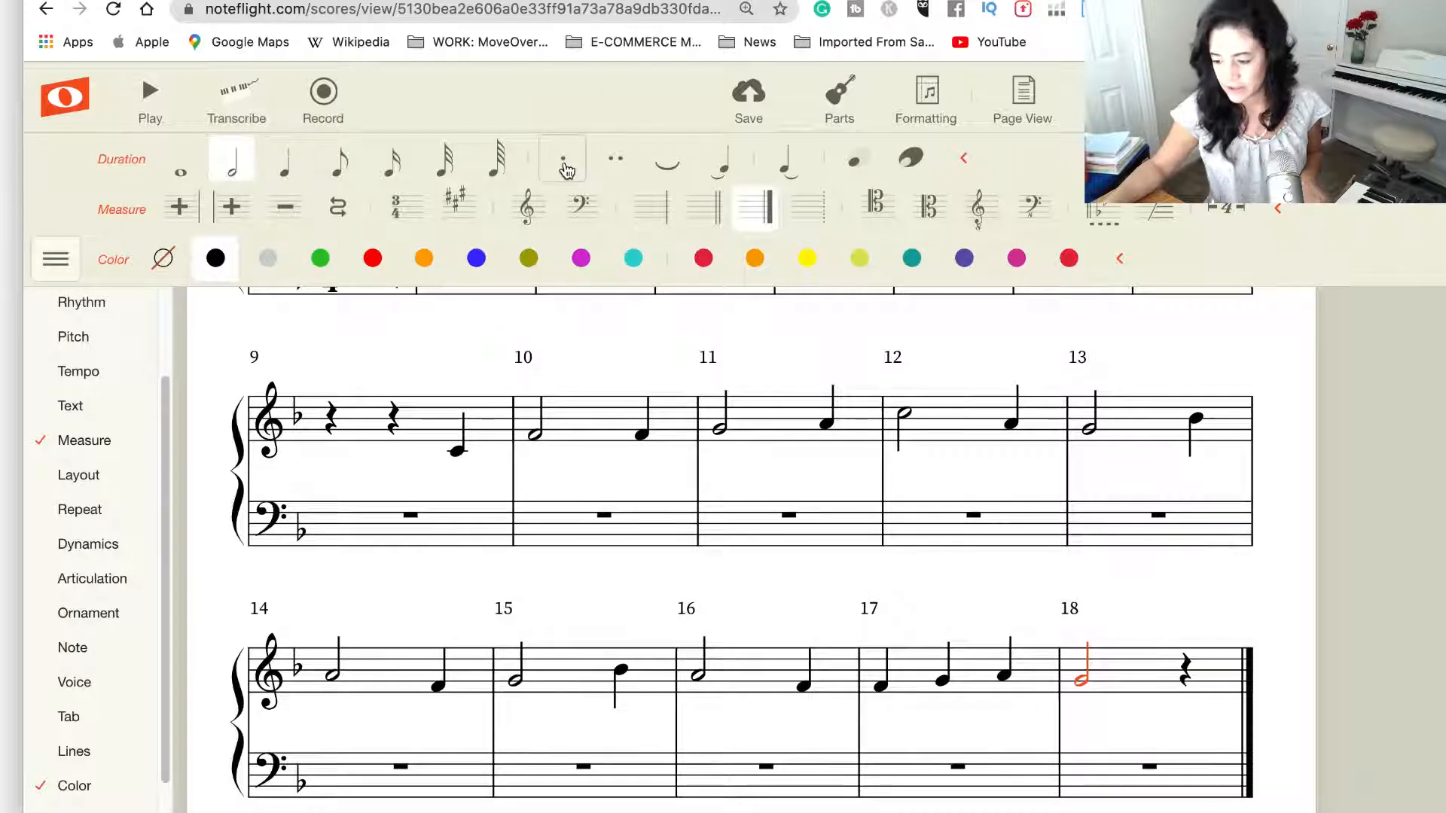
pyautogui.click(567, 166)
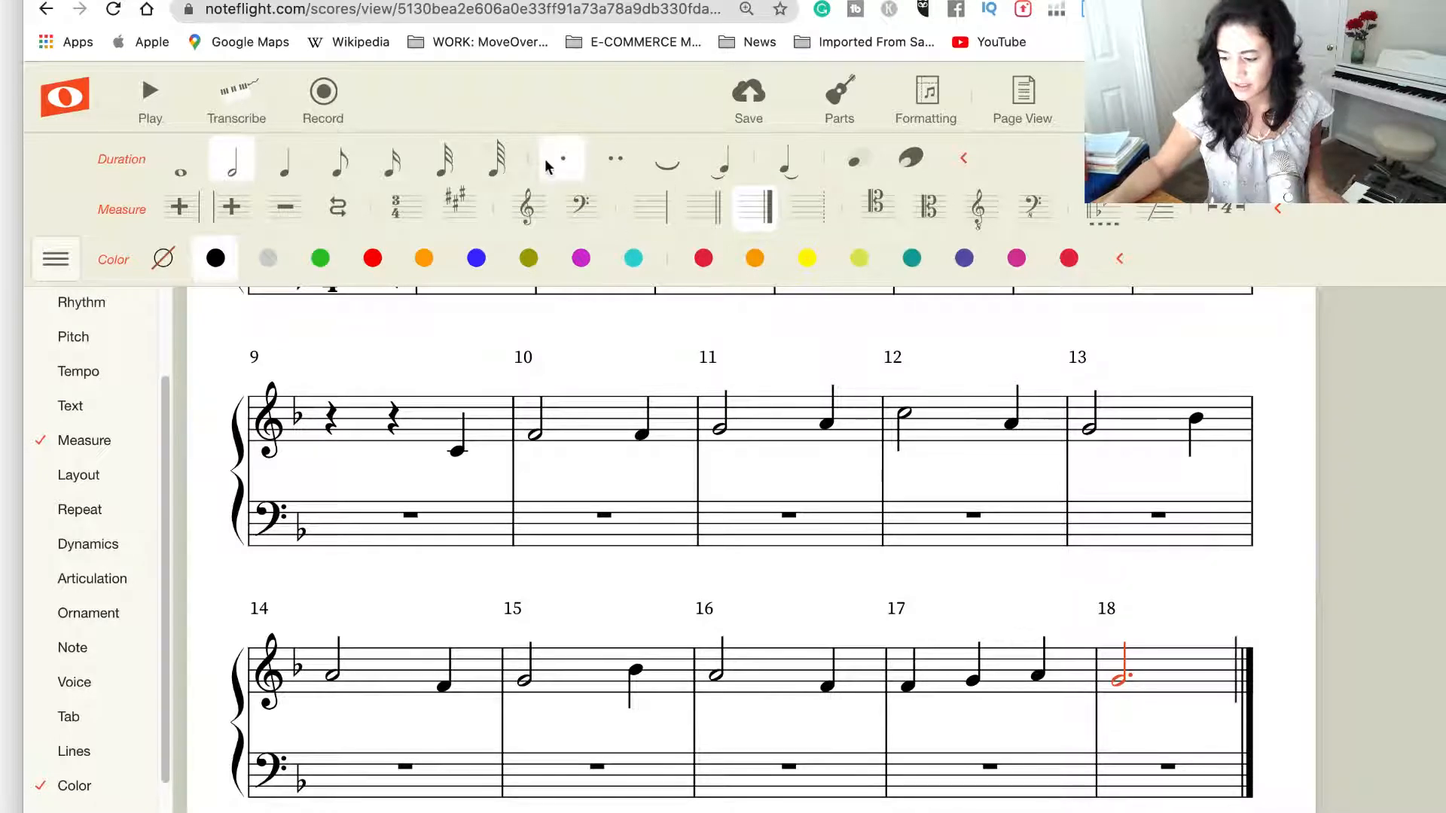
# Enter an undotted half note F in treble measure 19
pyautogui.click(660, 320)
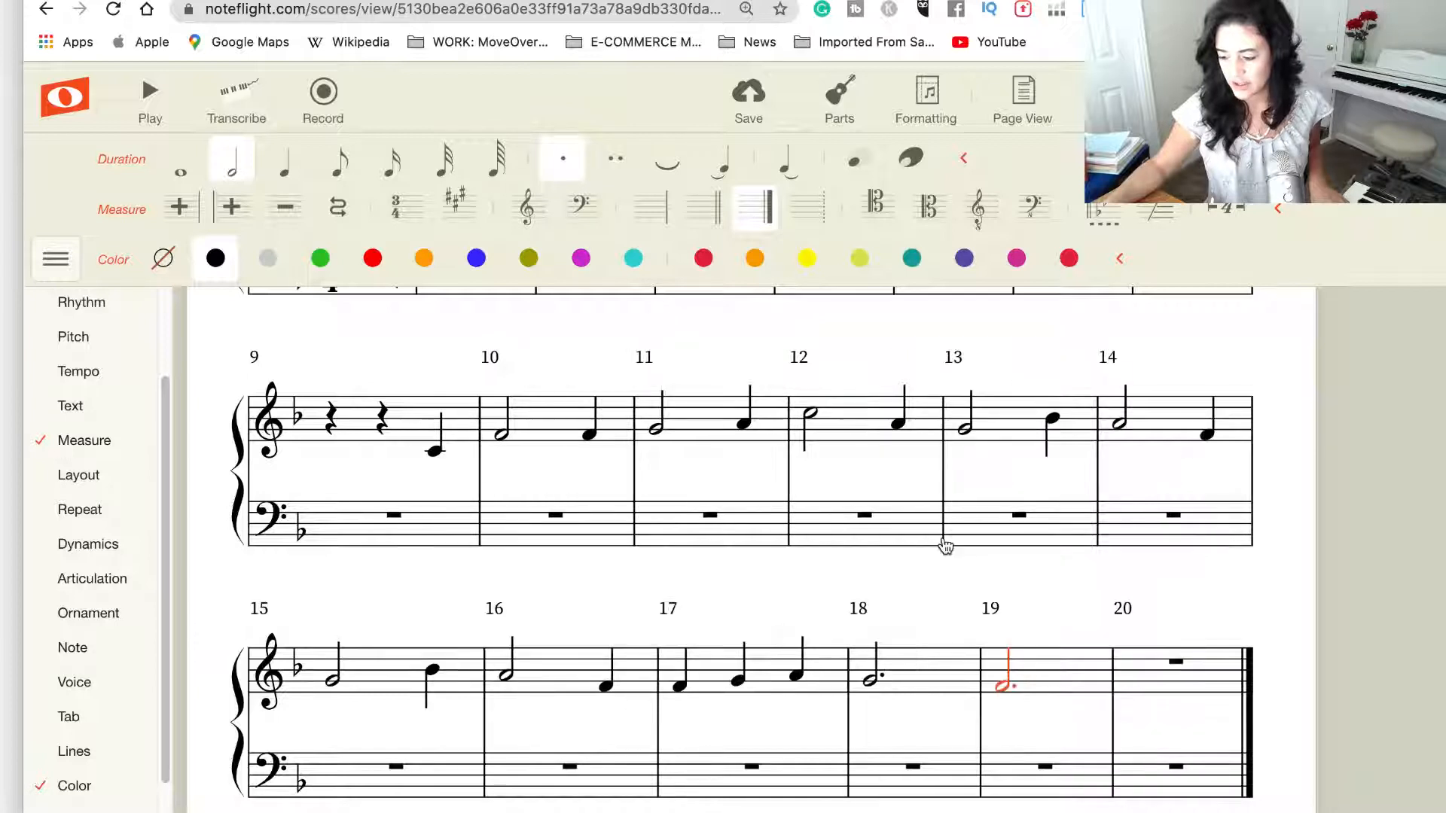
pyautogui.scroll(-2, 1027, 445)
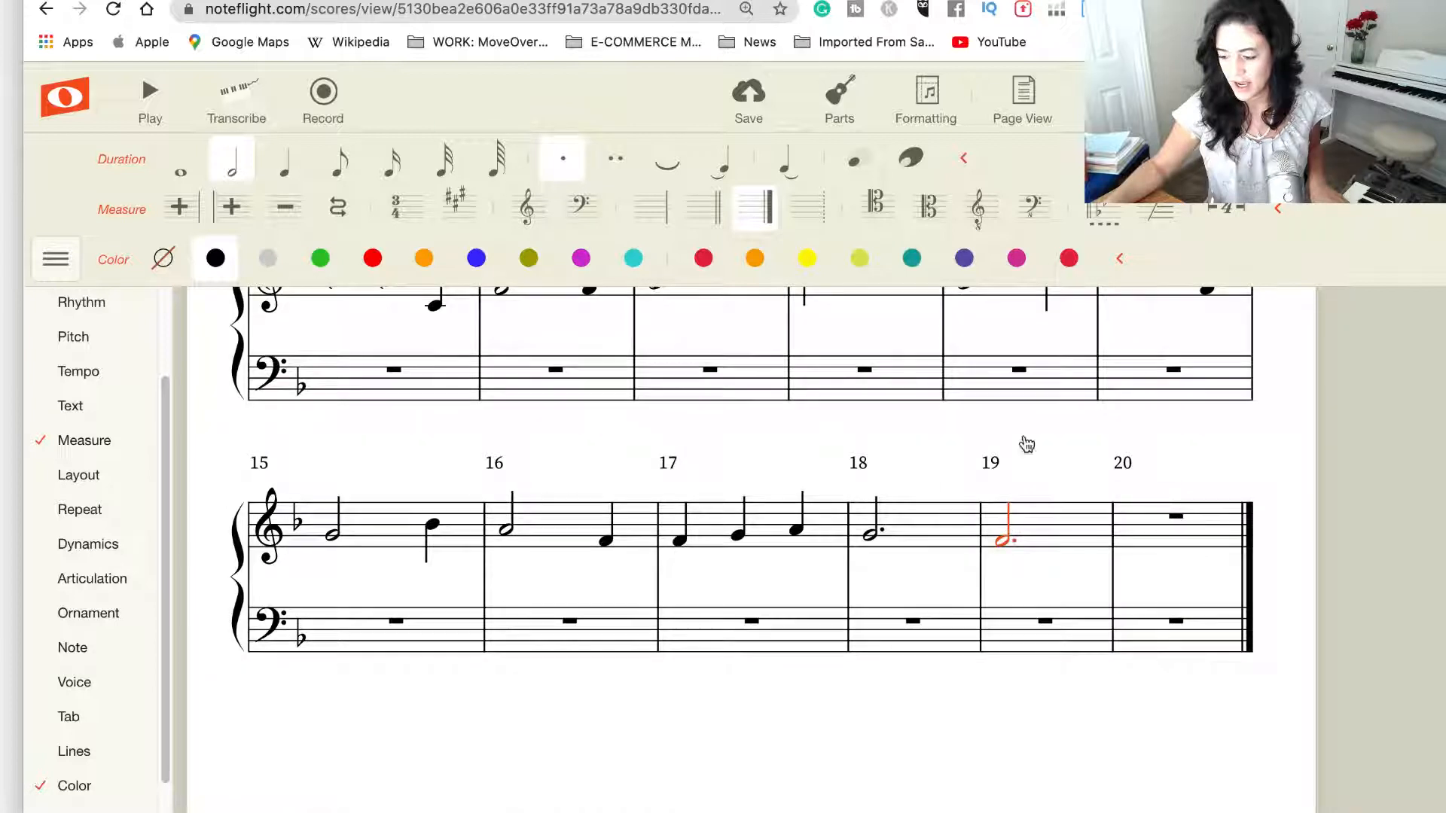
pyautogui.click(561, 170)
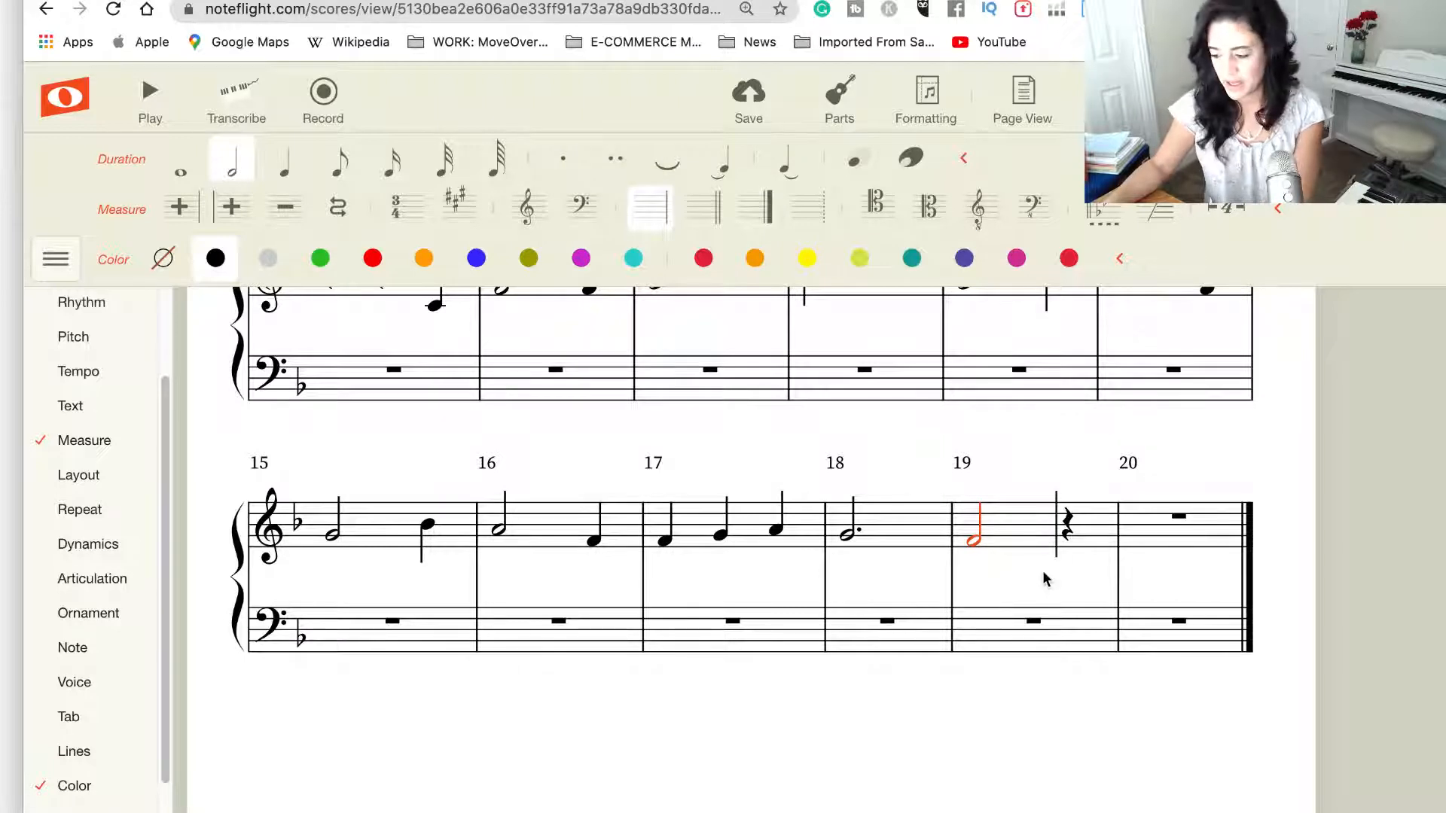
# Delete the empty measure 20 from both staves at the end of the score
pyautogui.click(1143, 538)
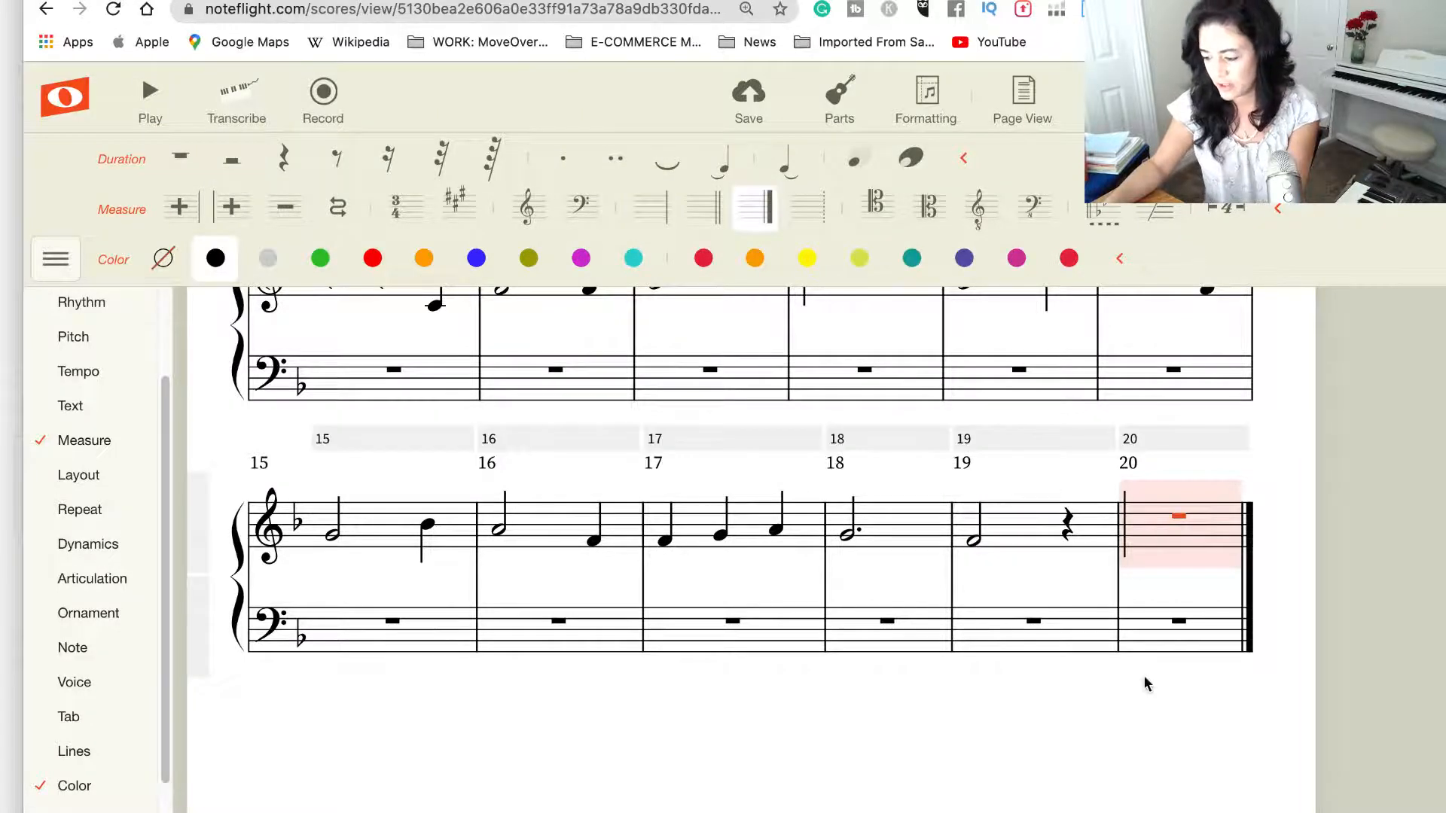
pyautogui.keyDown('shift'); pyautogui.click(1141, 633); pyautogui.keyUp('shift')
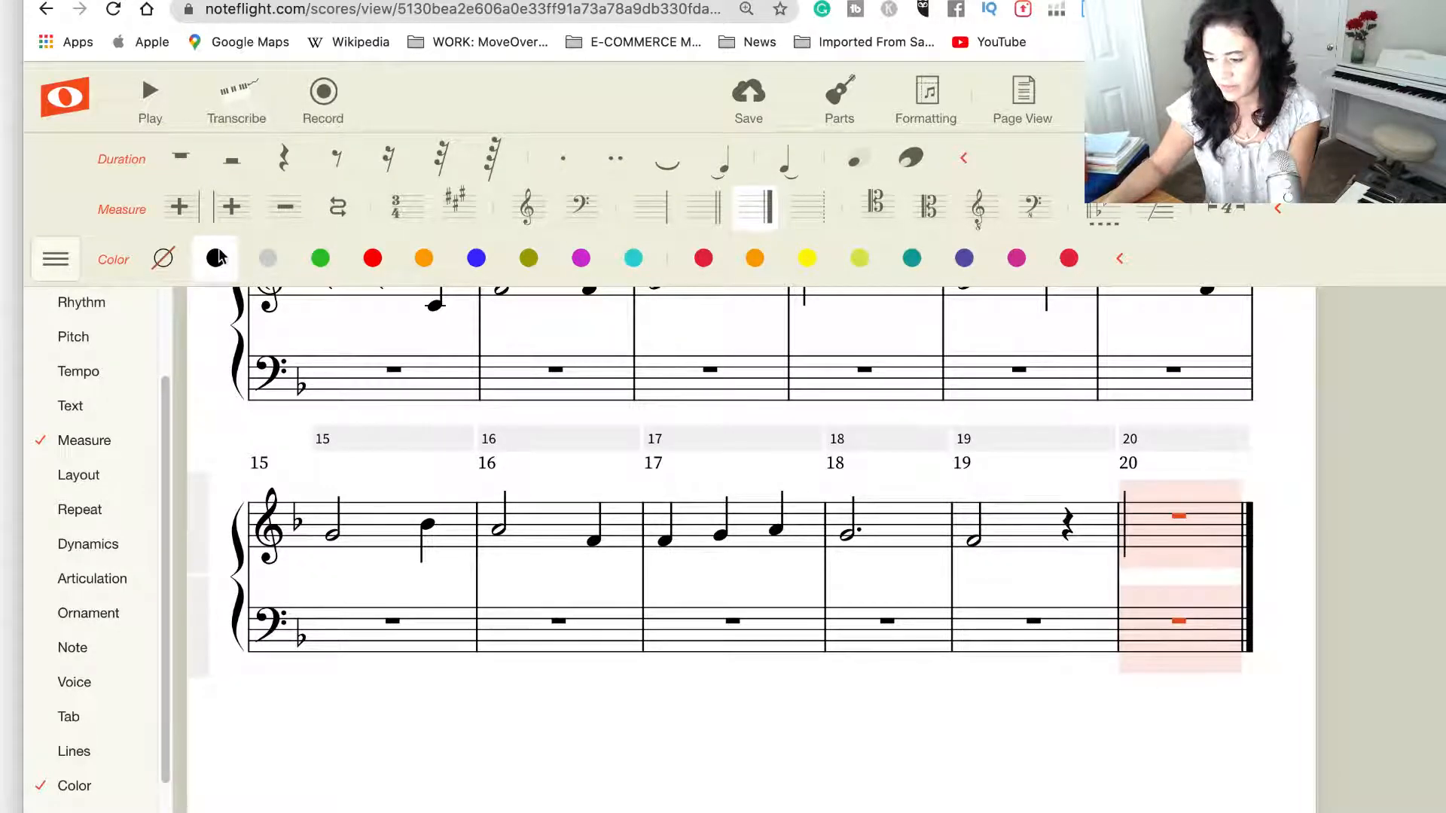
pyautogui.click(287, 212)
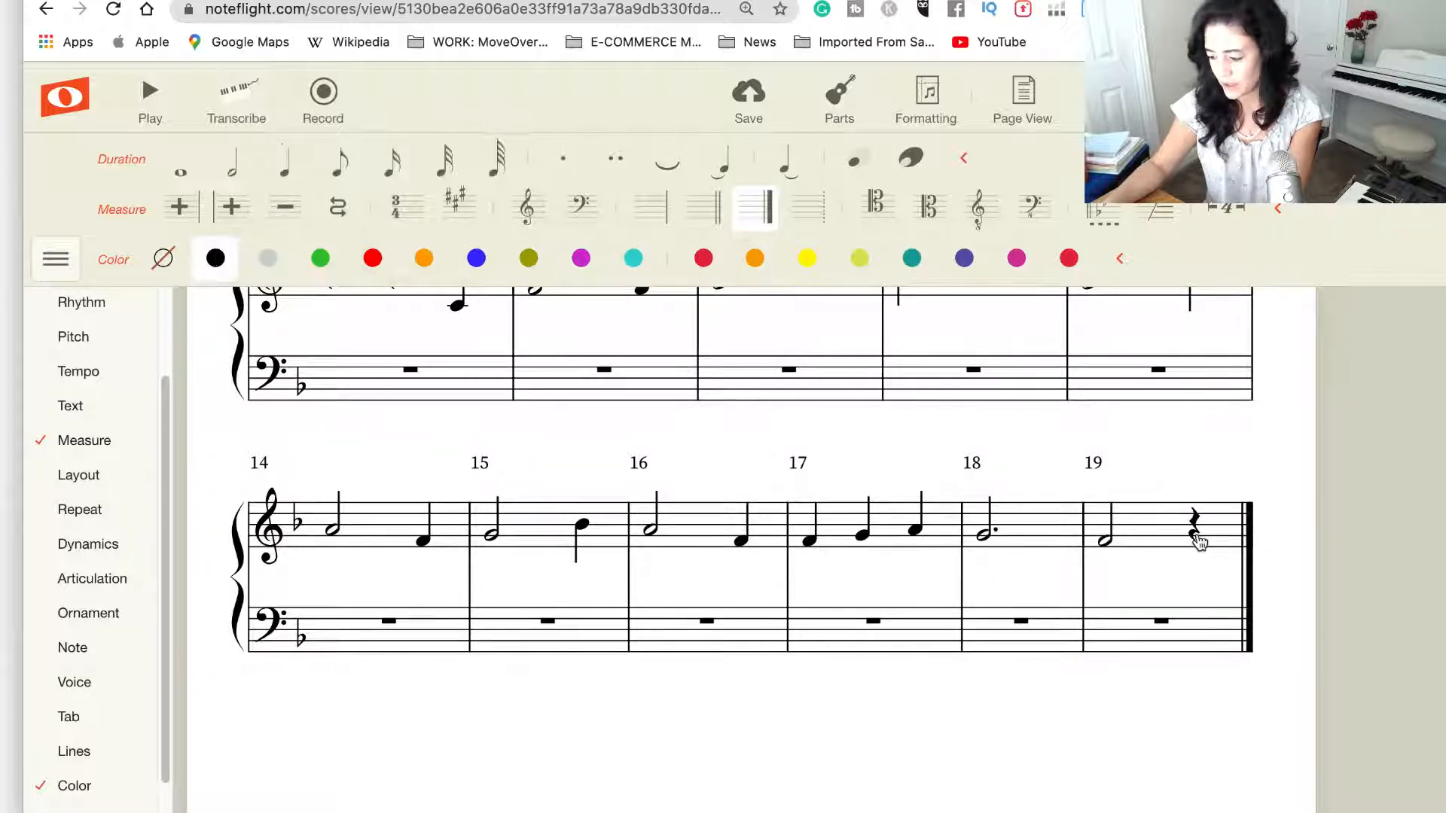
# Hide the quarter rest in treble measure 19 by setting its color to None, and save the score
pyautogui.click(1194, 531)
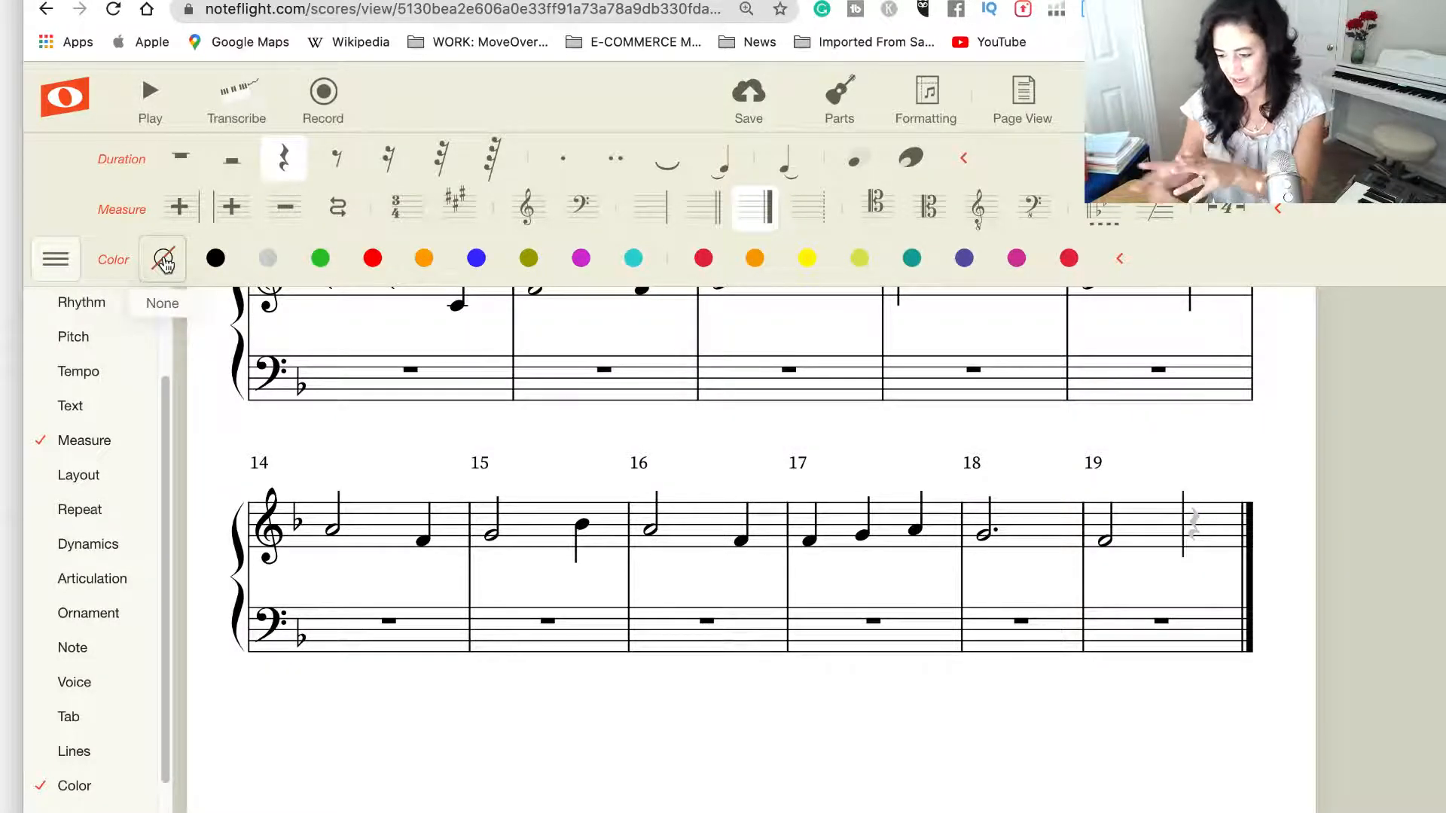
pyautogui.scroll(10, 616, 544)
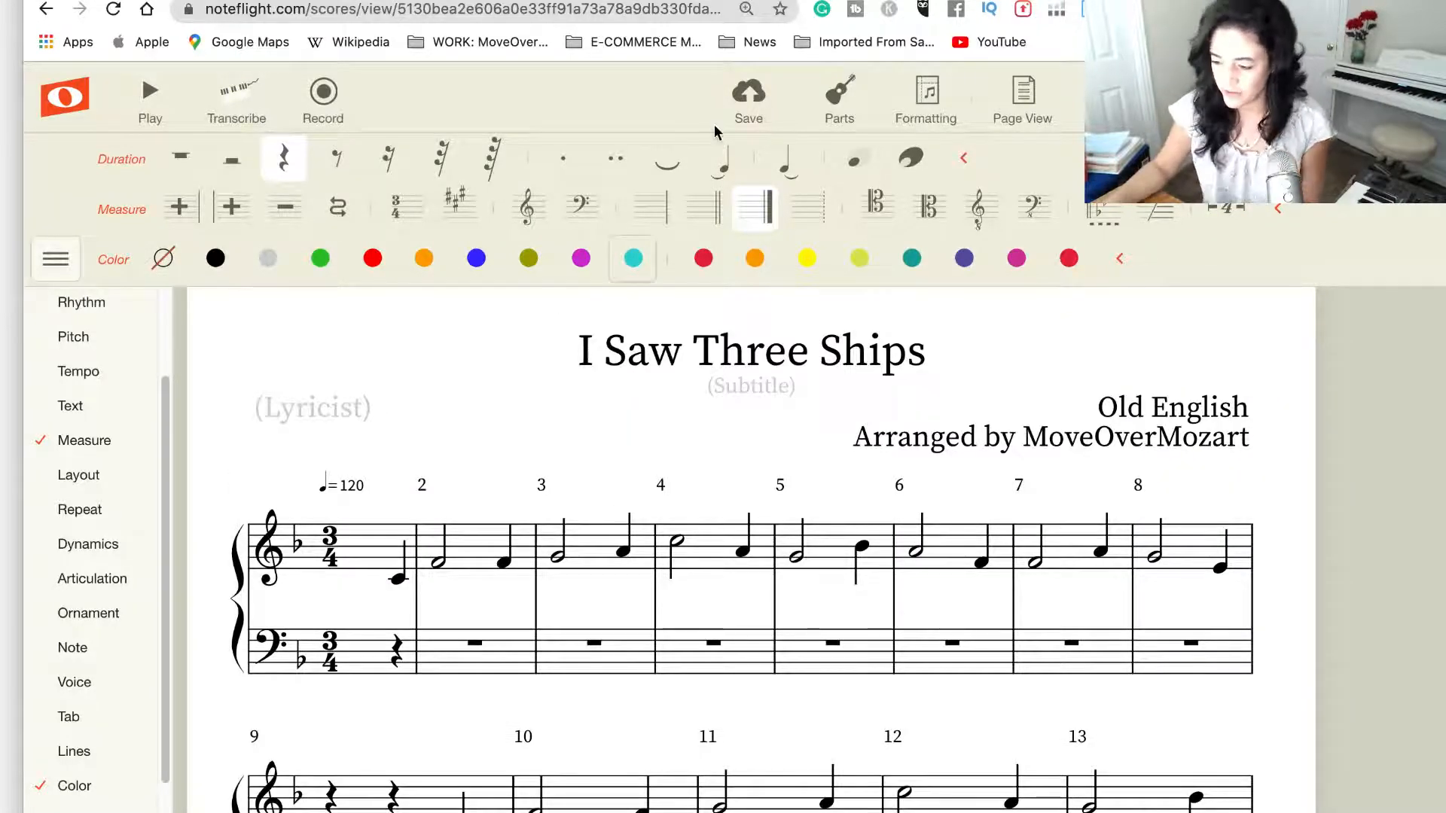
pyautogui.click(745, 98)
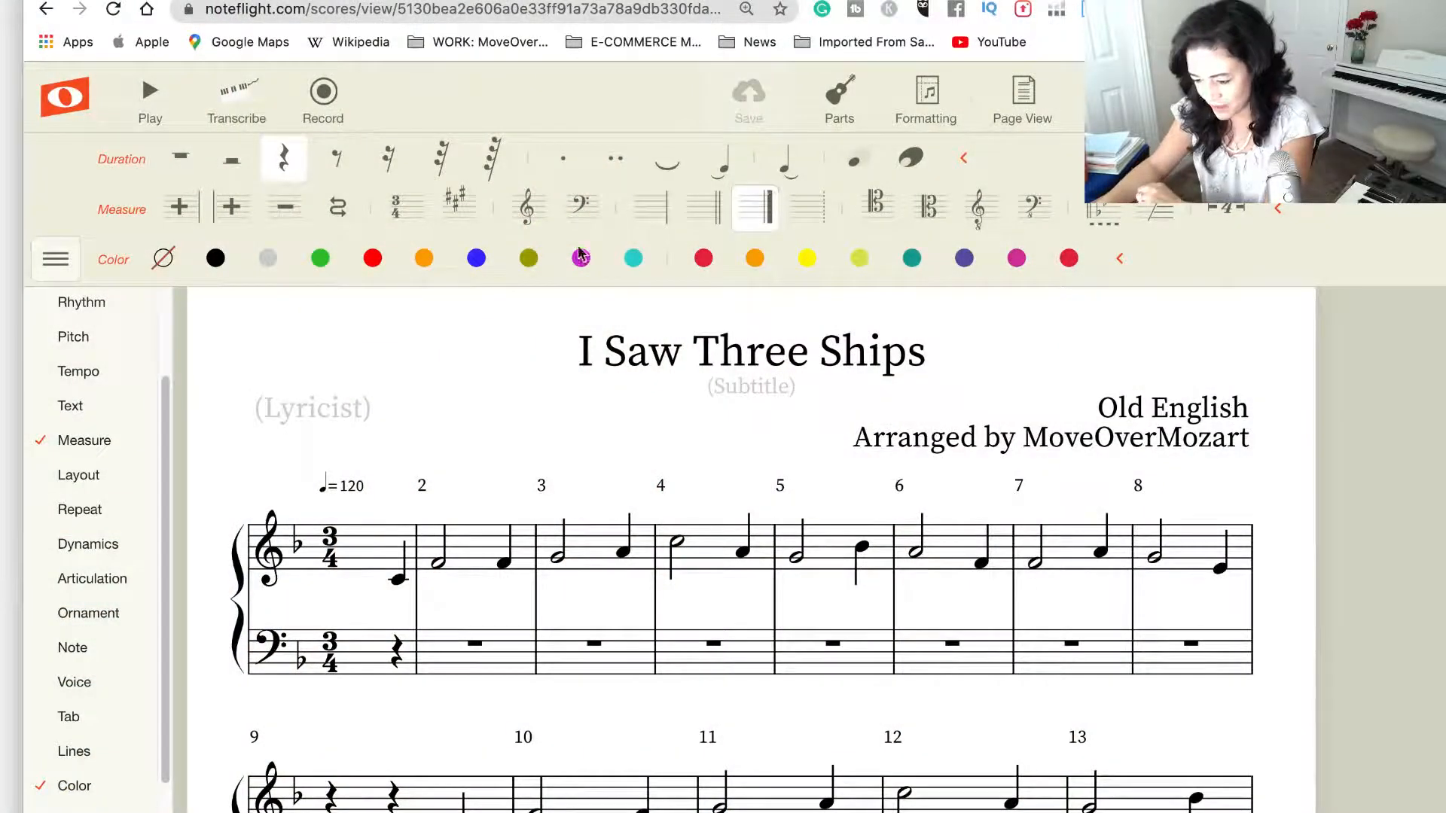
# Play back the melody from measure 1 to check it by ear, and stop the playback
pyautogui.scroll(-2, 569, 401)
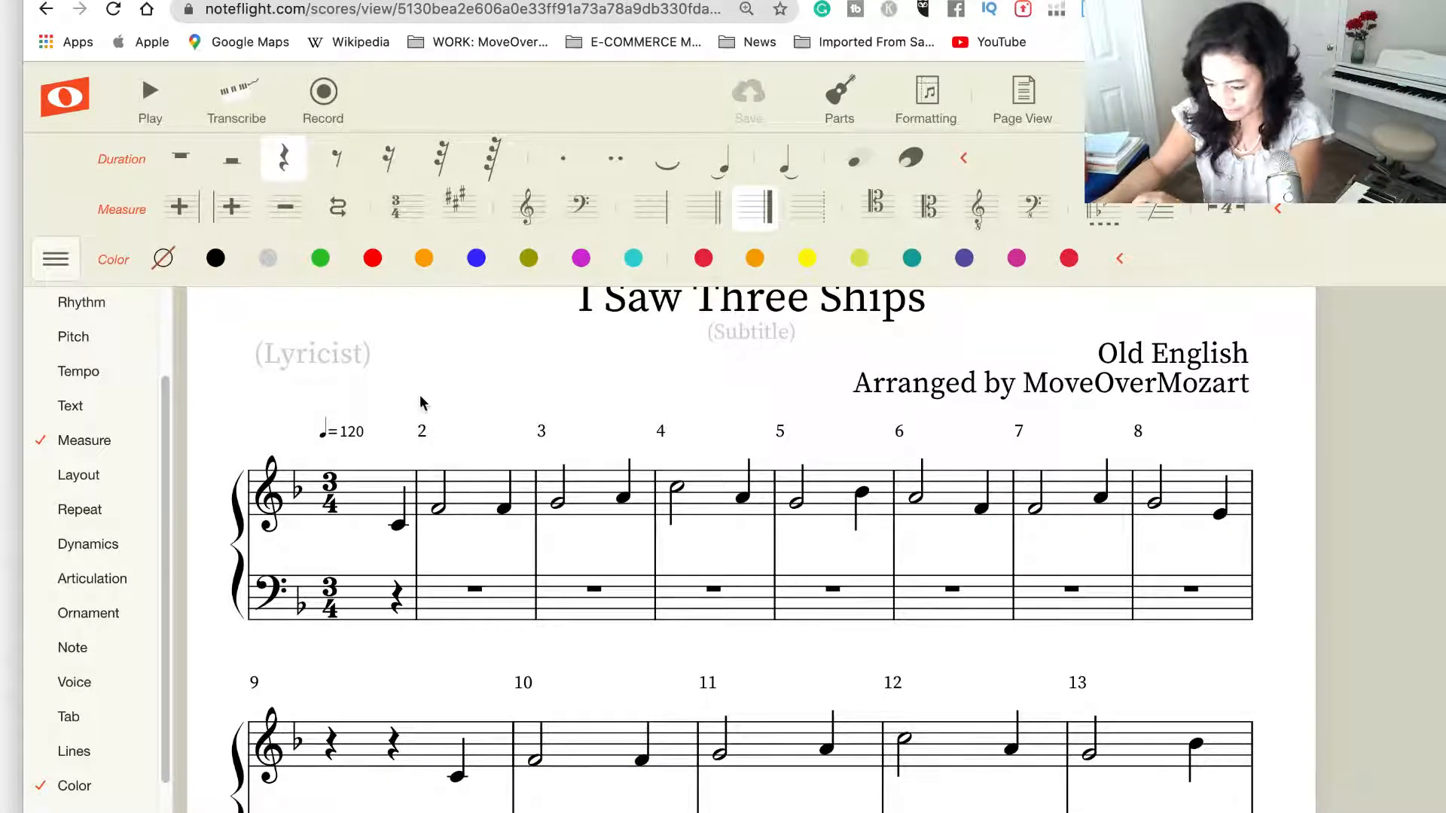
pyautogui.click(151, 97)
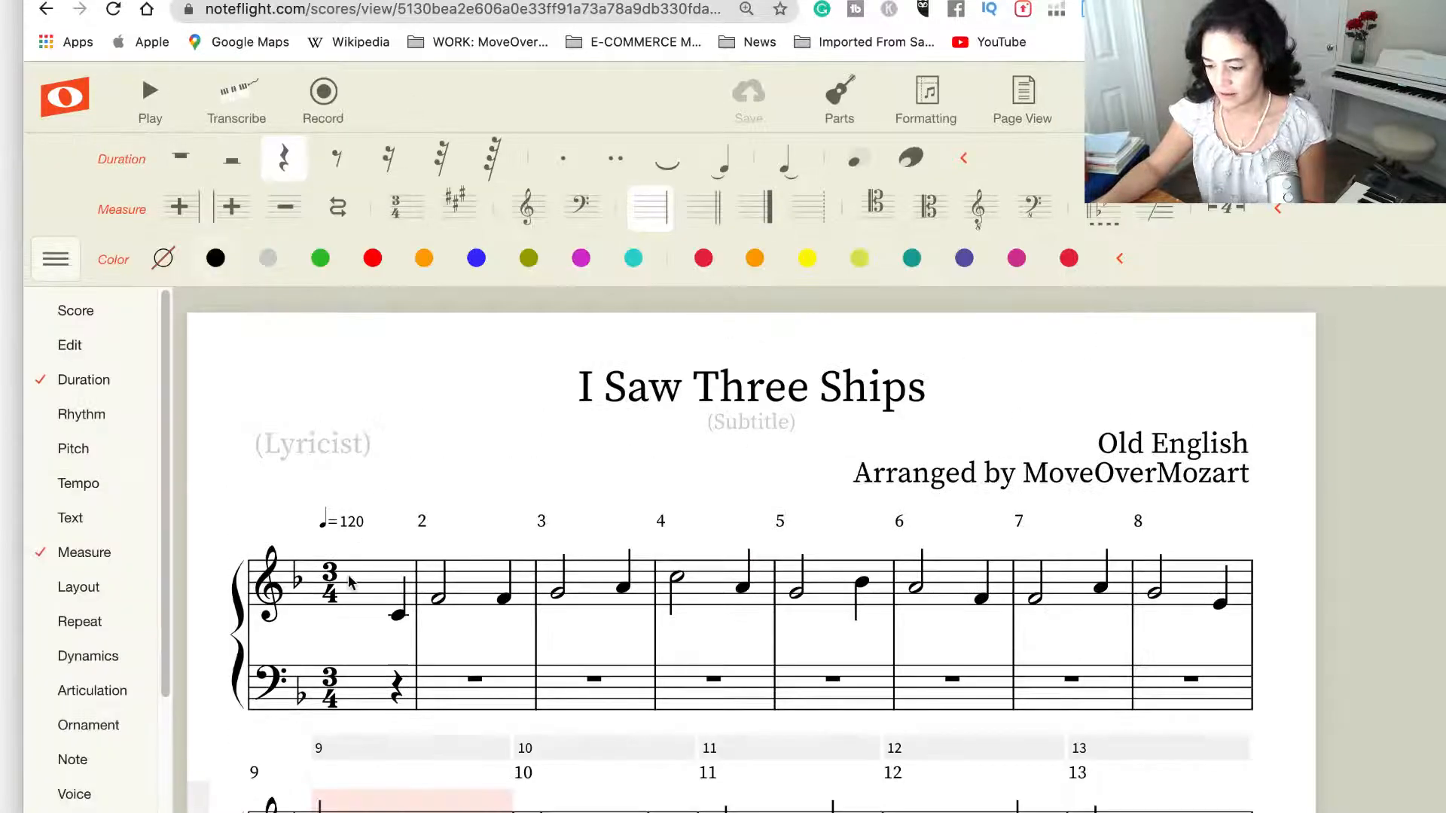
pyautogui.click(349, 582)
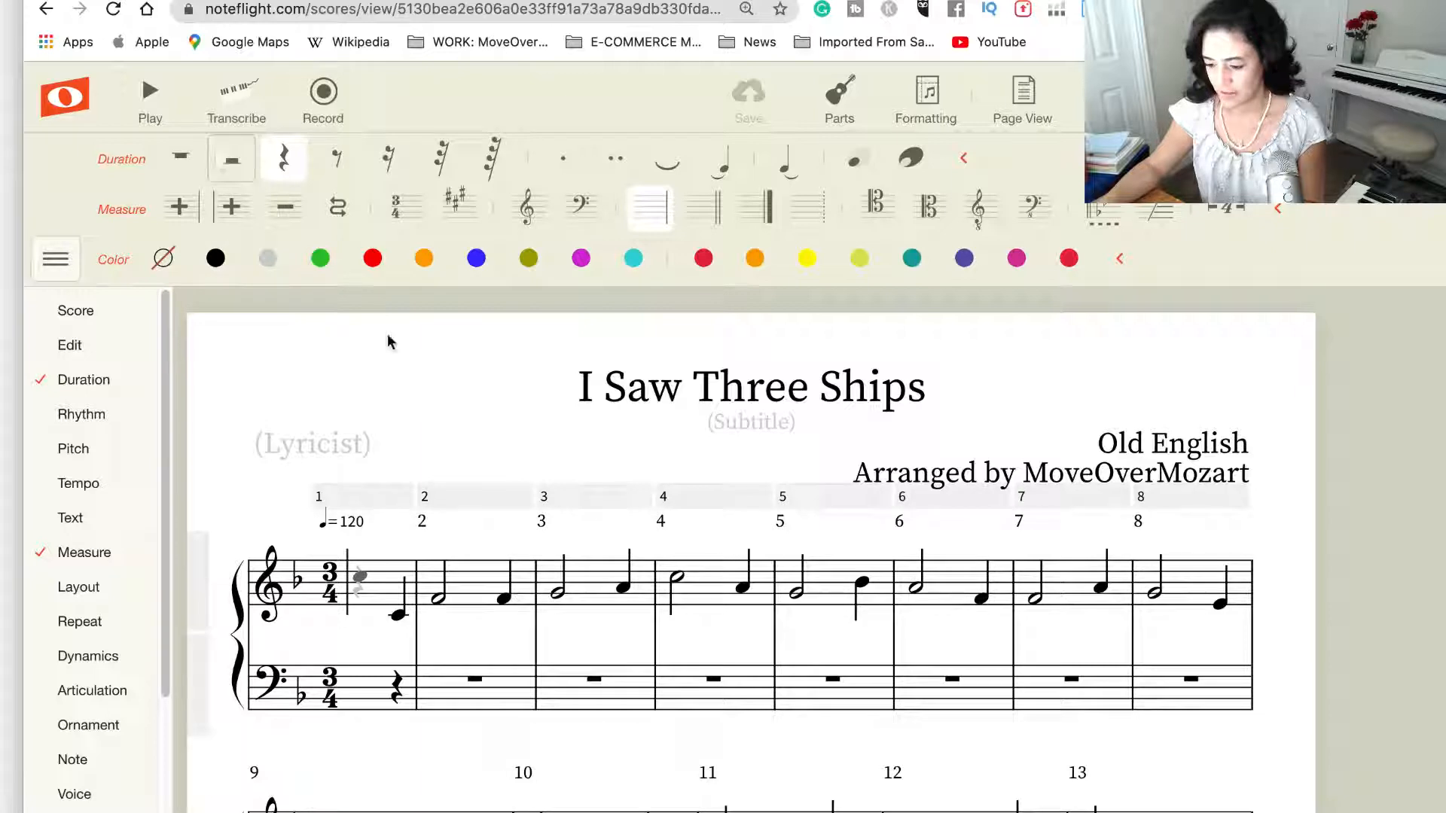
pyautogui.click(144, 92)
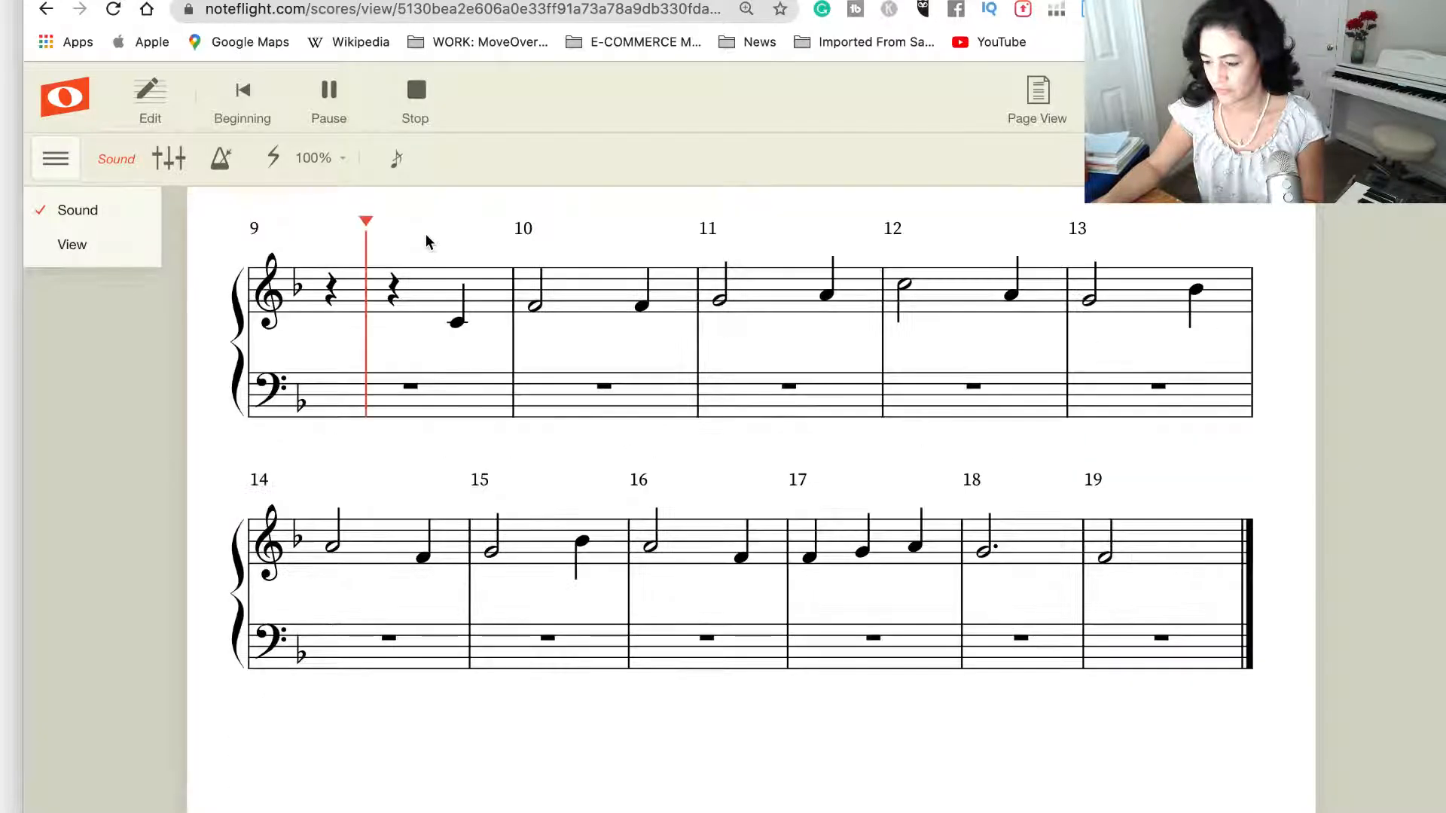
pyautogui.click(413, 100)
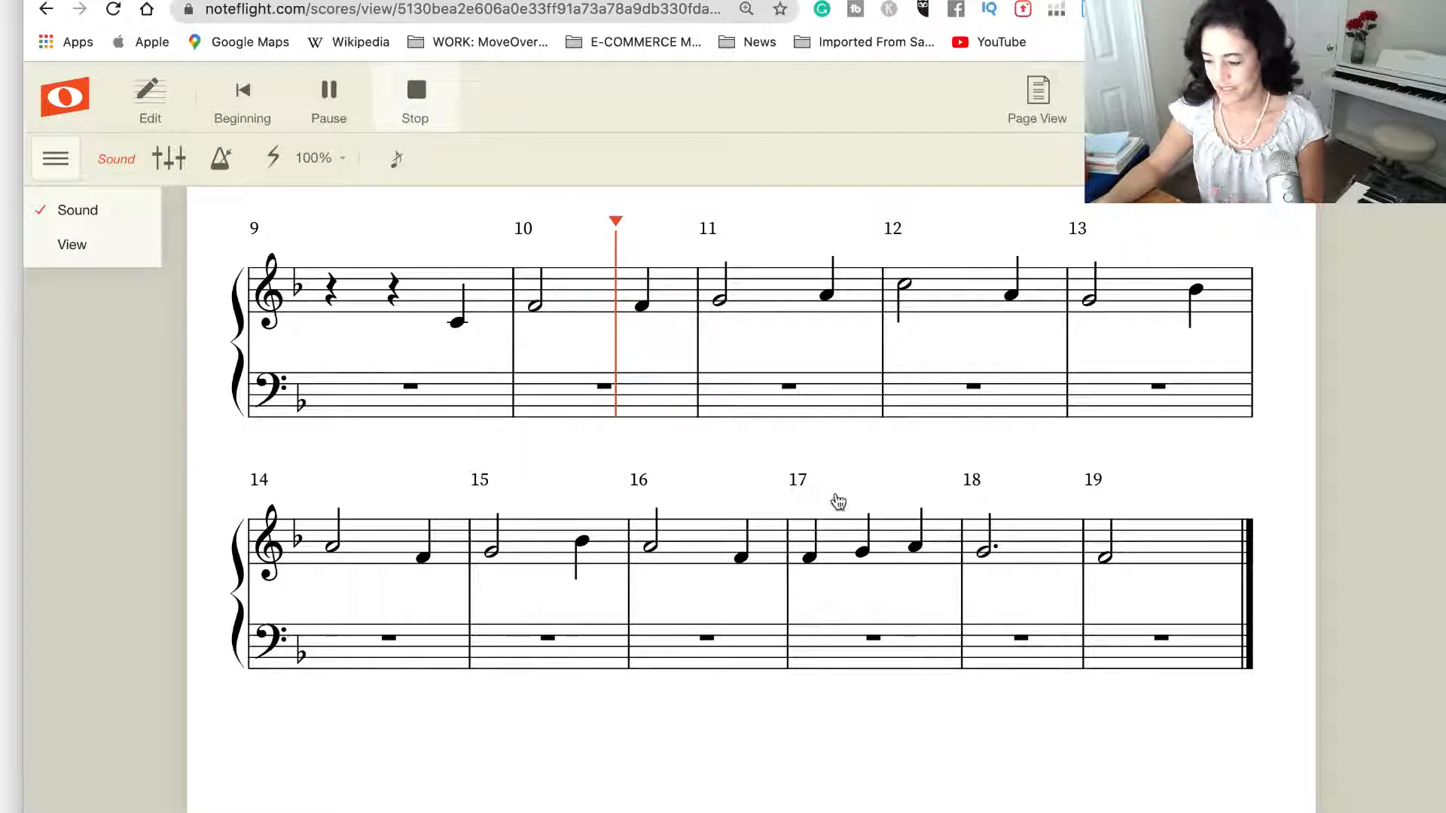
pyautogui.click(420, 94)
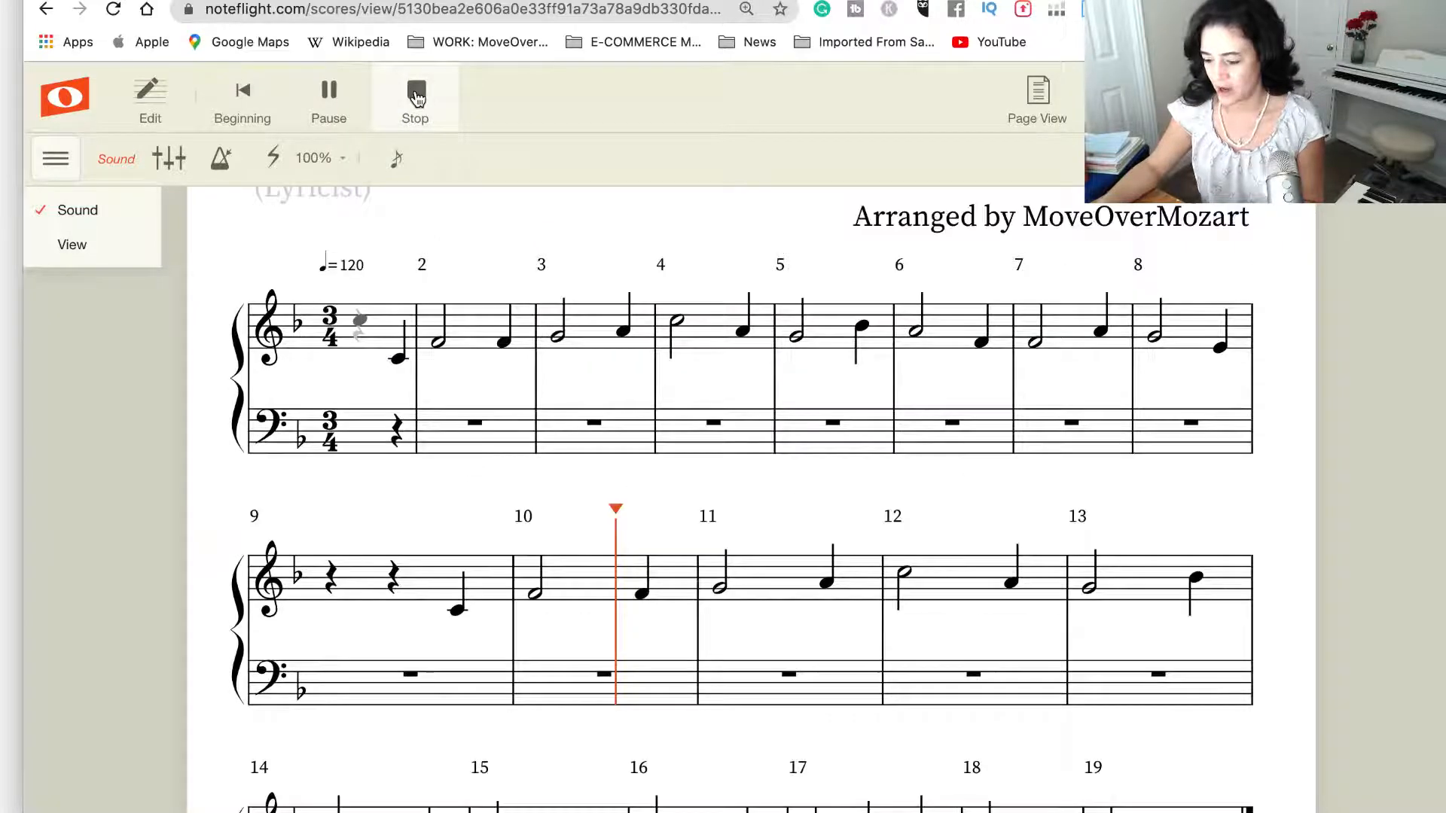
# Play back the second half of the melody from measure 10, and stop the playback
pyautogui.scroll(-7, 556, 570)
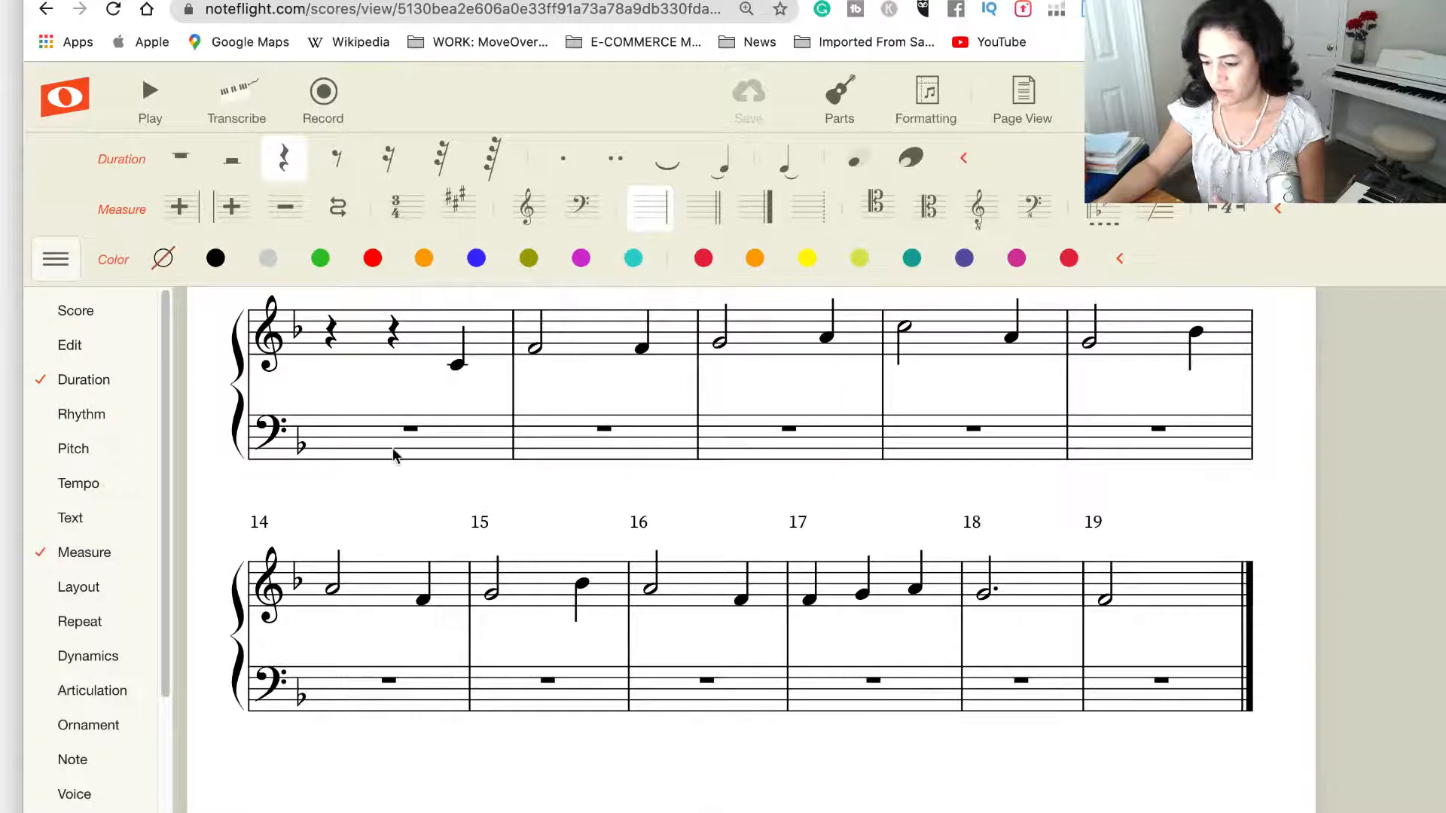
pyautogui.scroll(3, 348, 405)
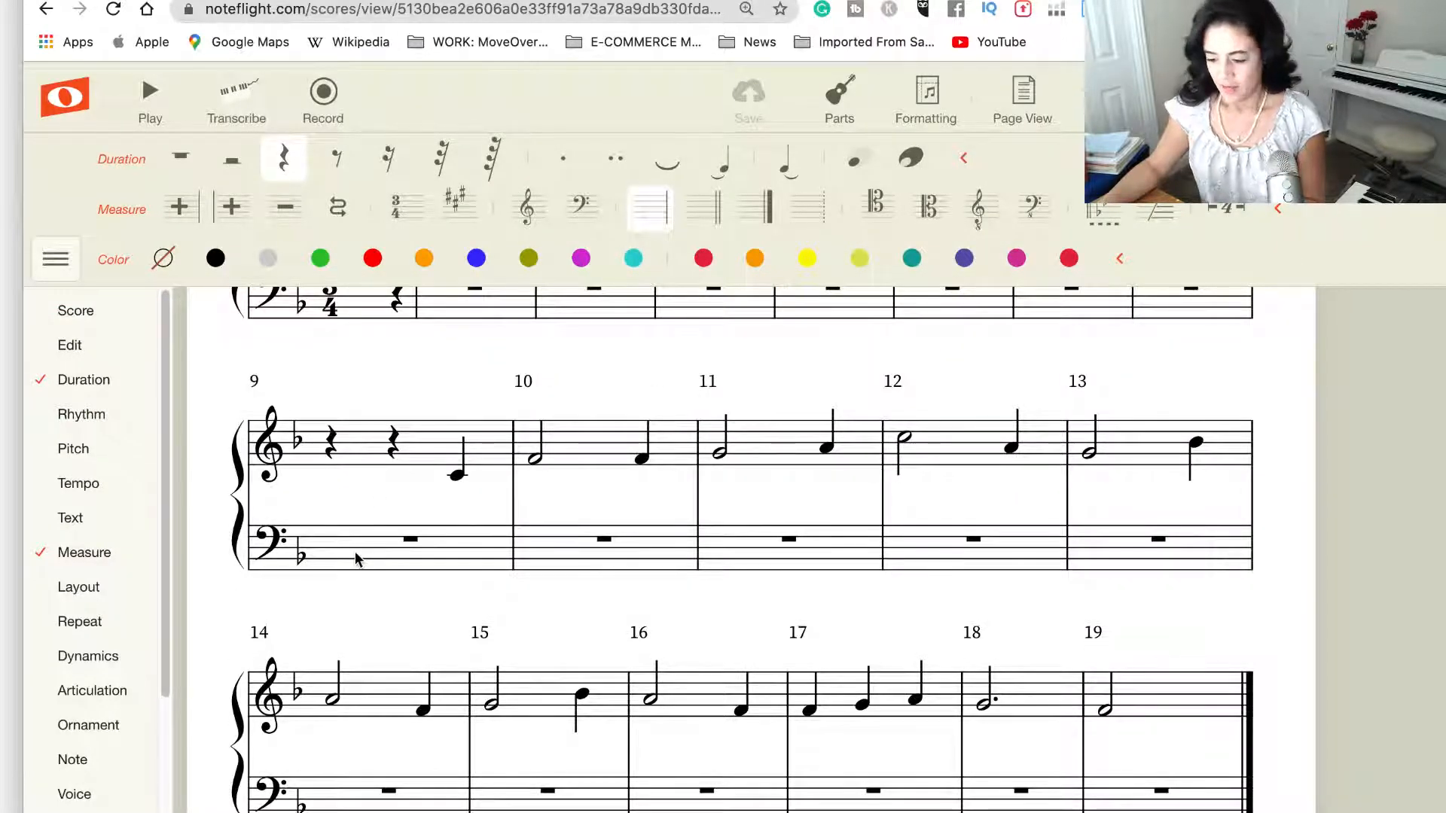
pyautogui.click(496, 459)
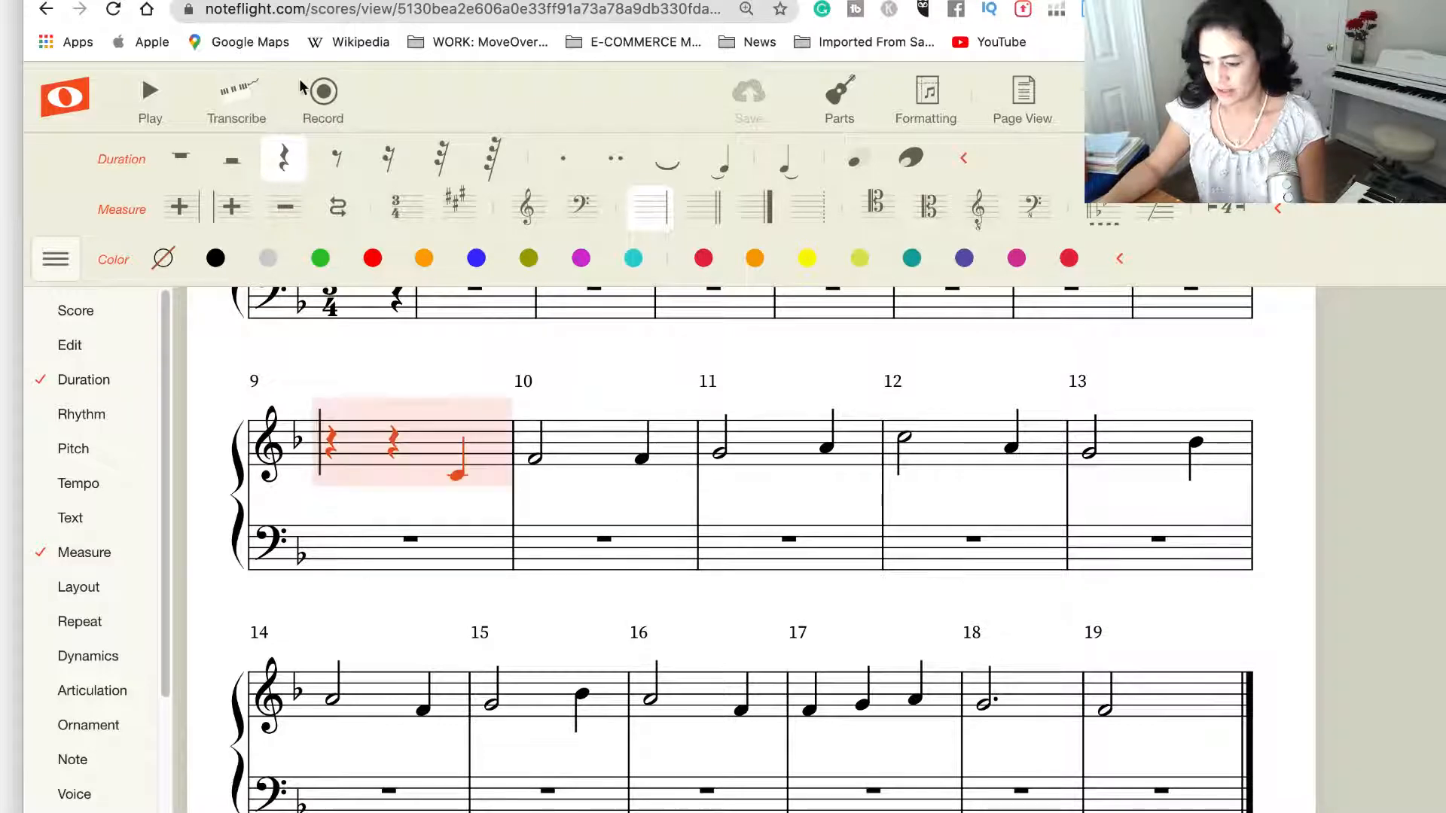
pyautogui.click(549, 445)
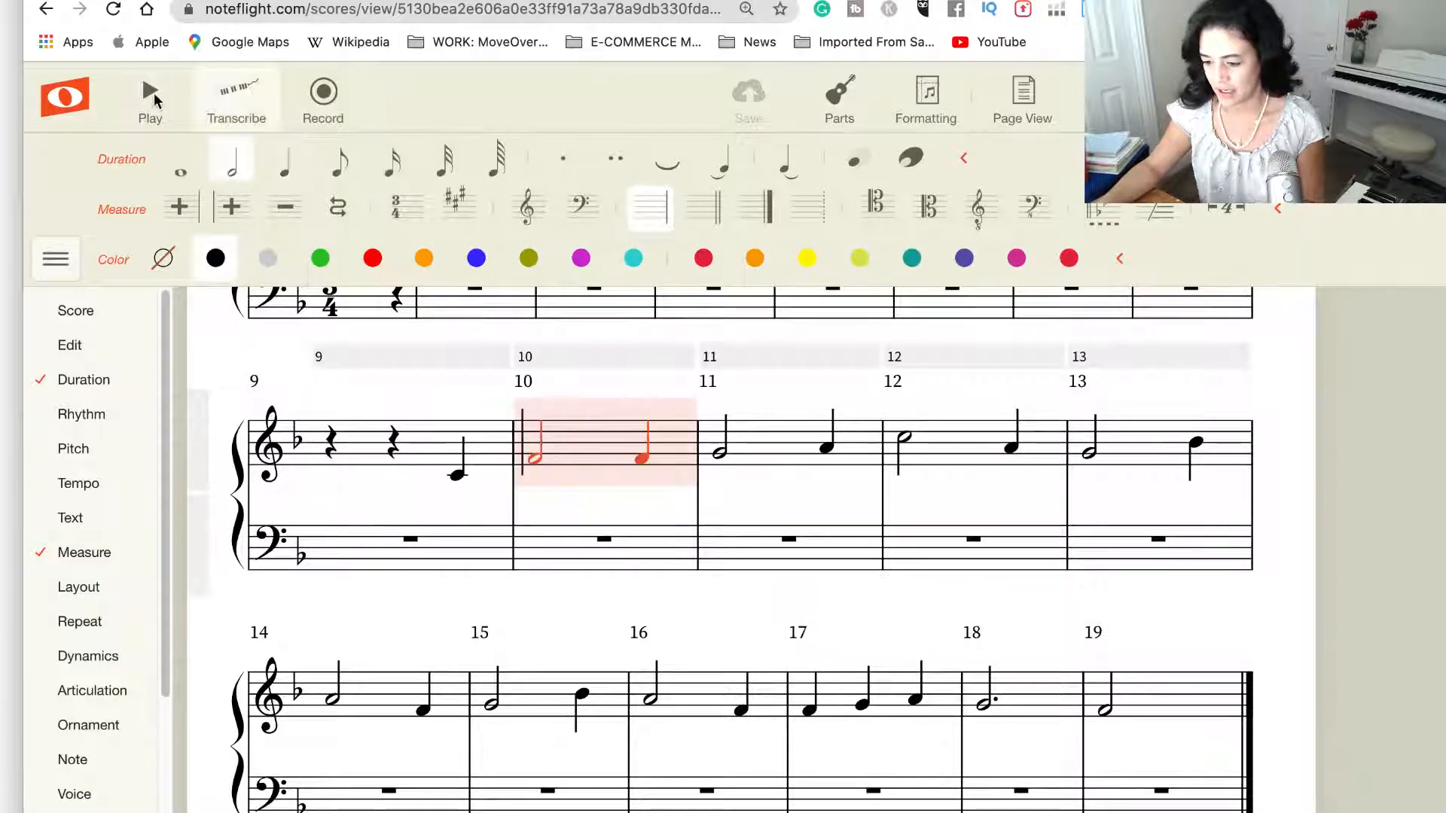
pyautogui.click(151, 94)
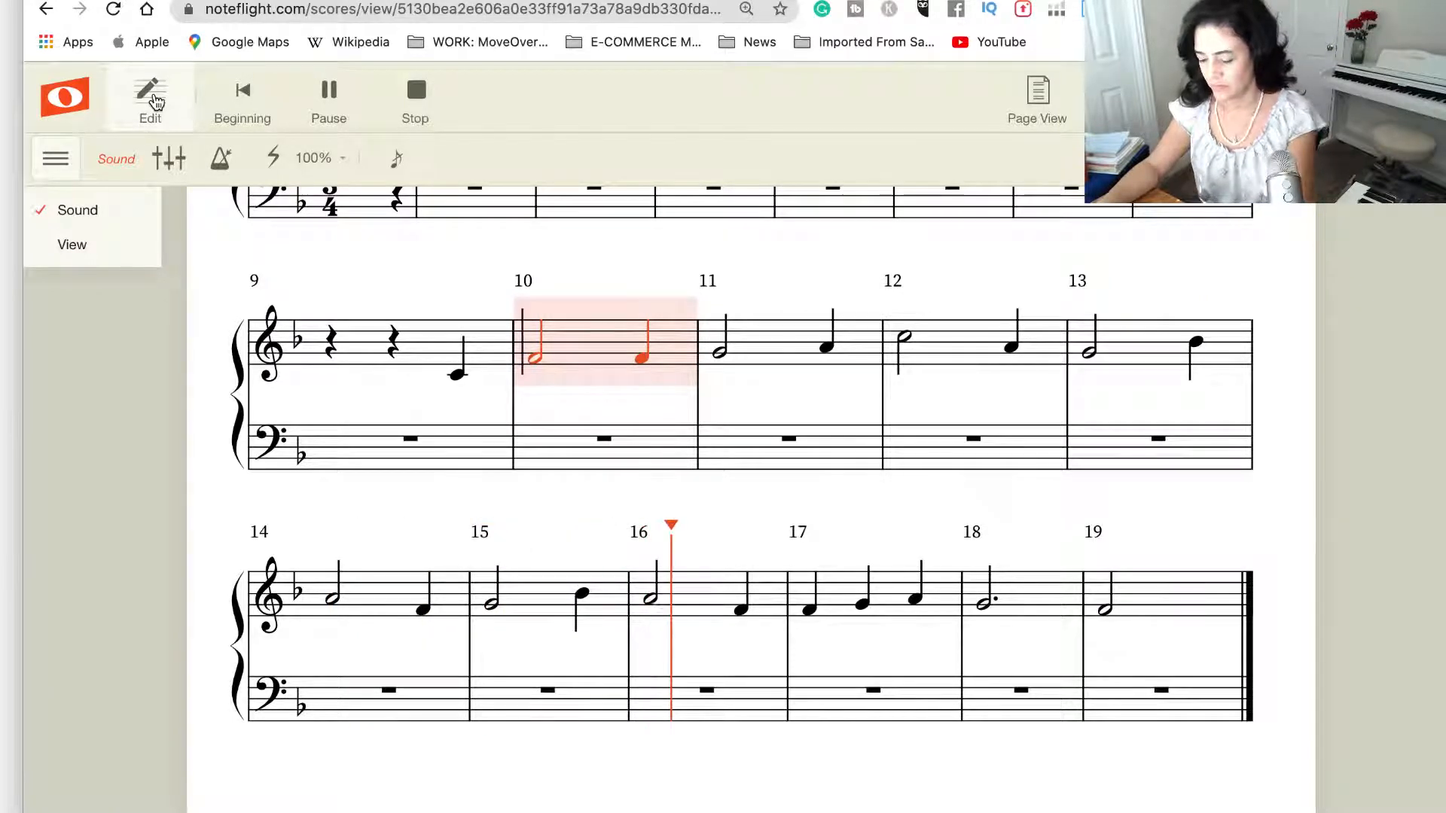
pyautogui.press('space')
pyautogui.press('space')
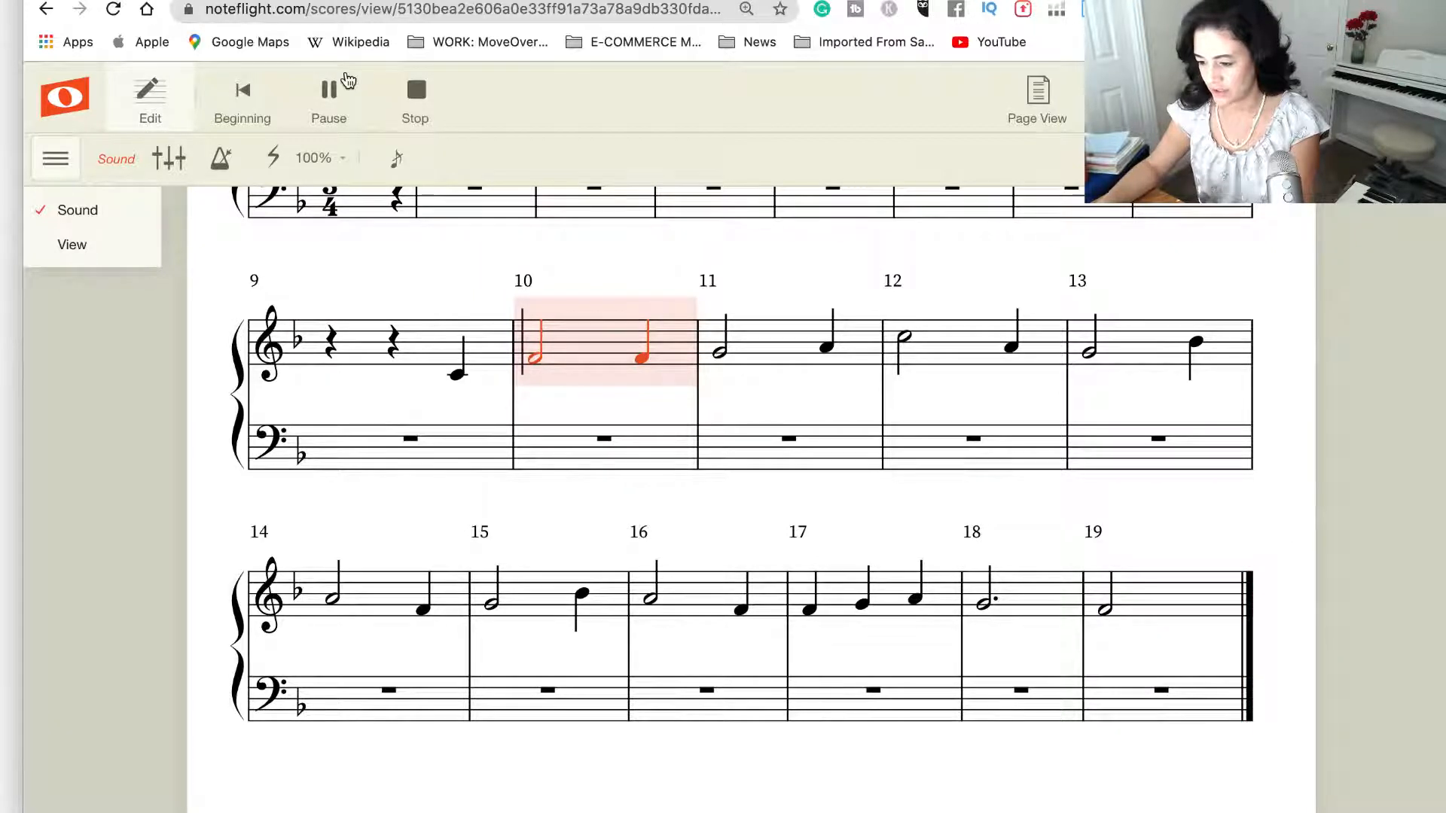
pyautogui.click(416, 100)
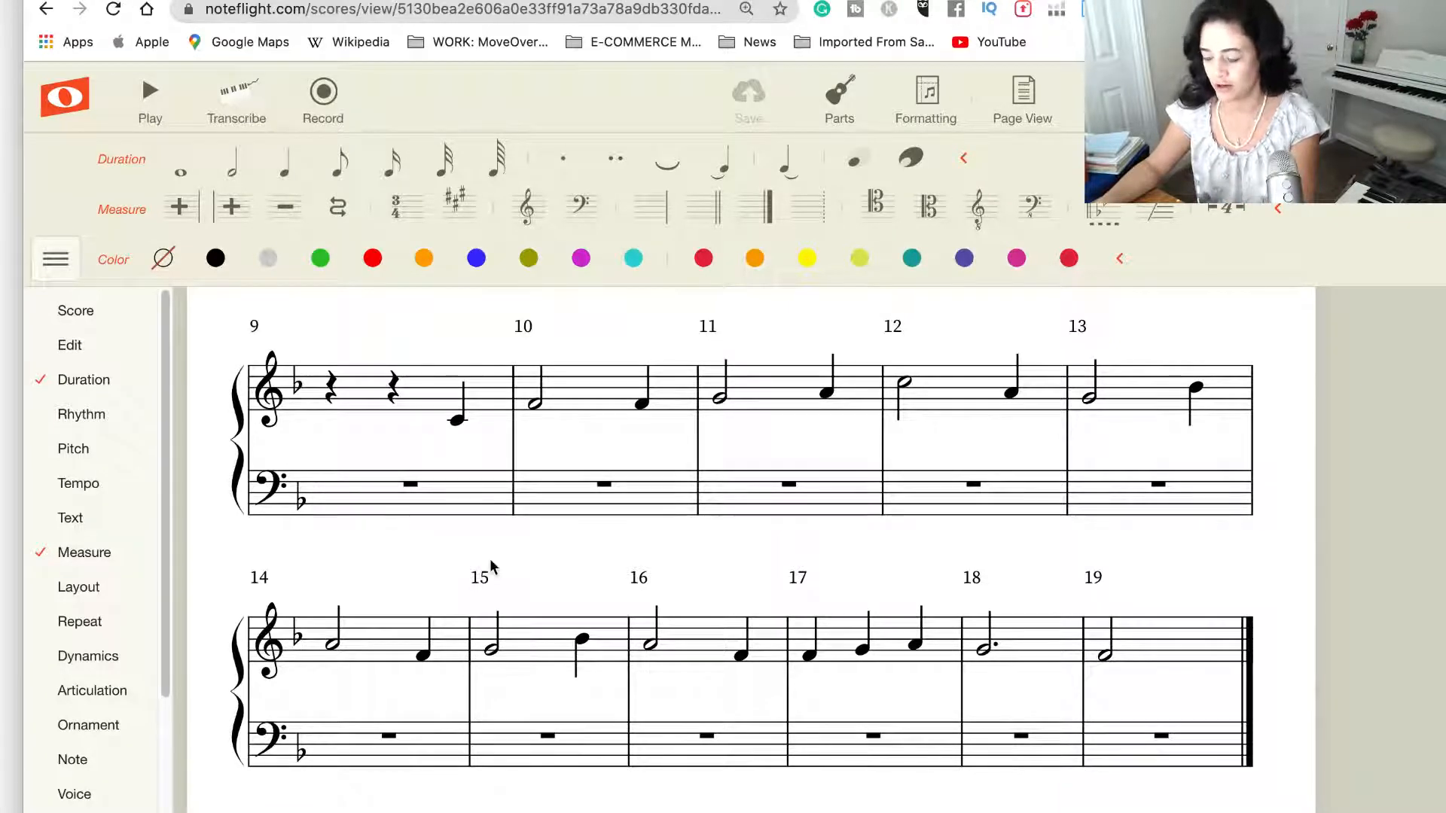
# Reduce the score zoom to 95% to see all three systems together
pyautogui.scroll(-3, 490, 561)
pyautogui.scroll(1, 492, 556)
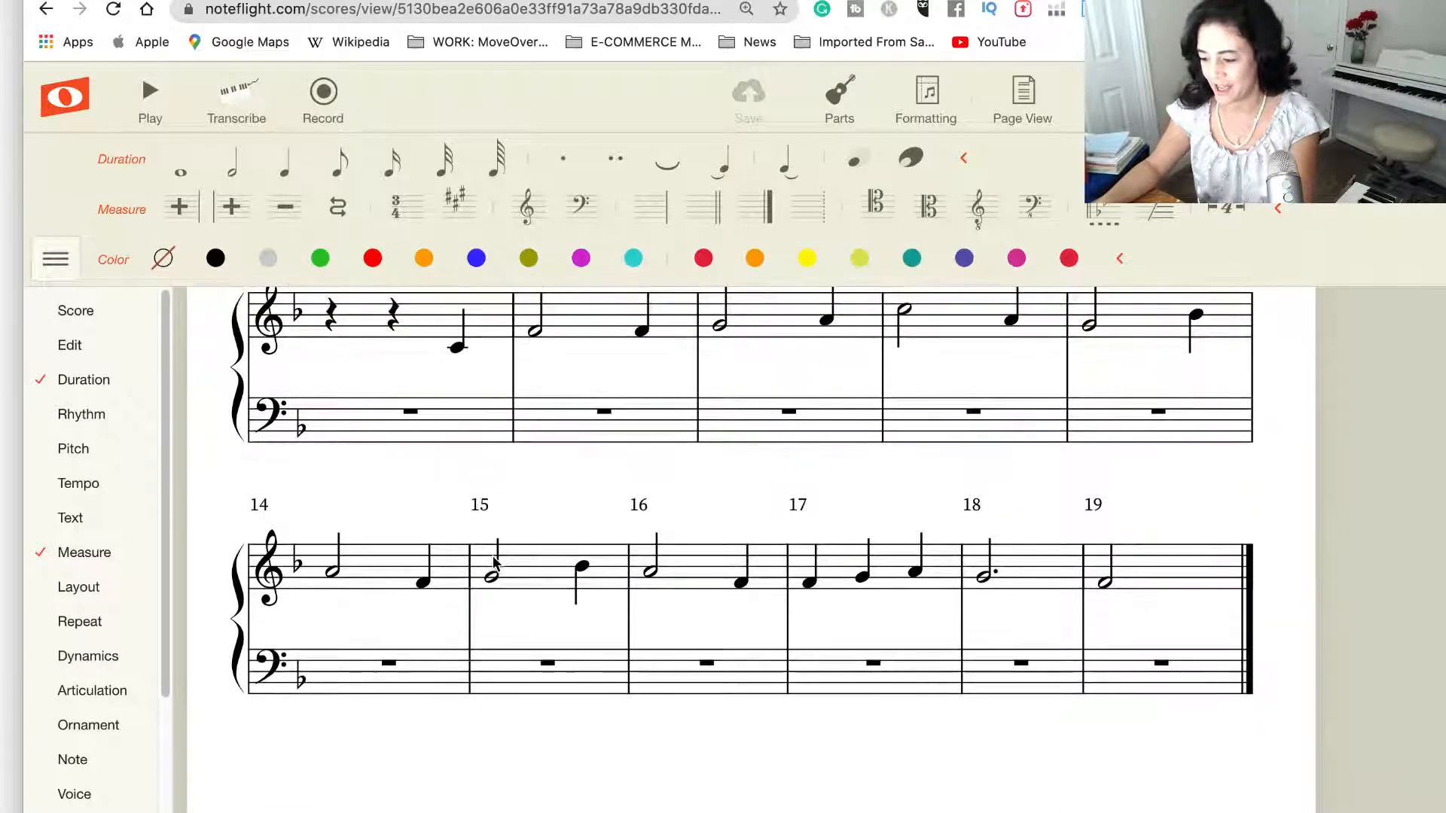
pyautogui.click(1110, 100)
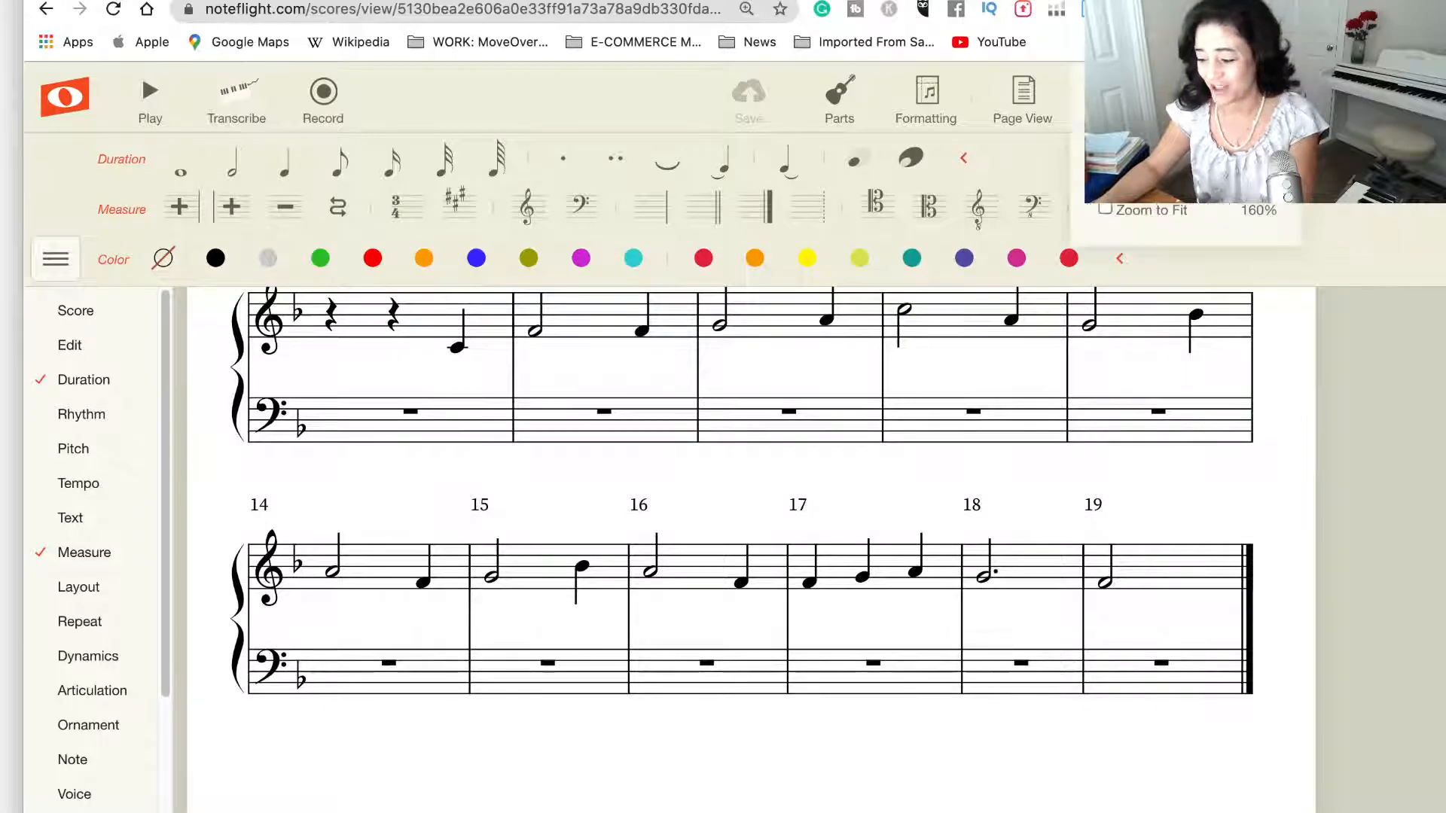
pyautogui.moveTo(1197, 181); pyautogui.dragTo(1152, 181)
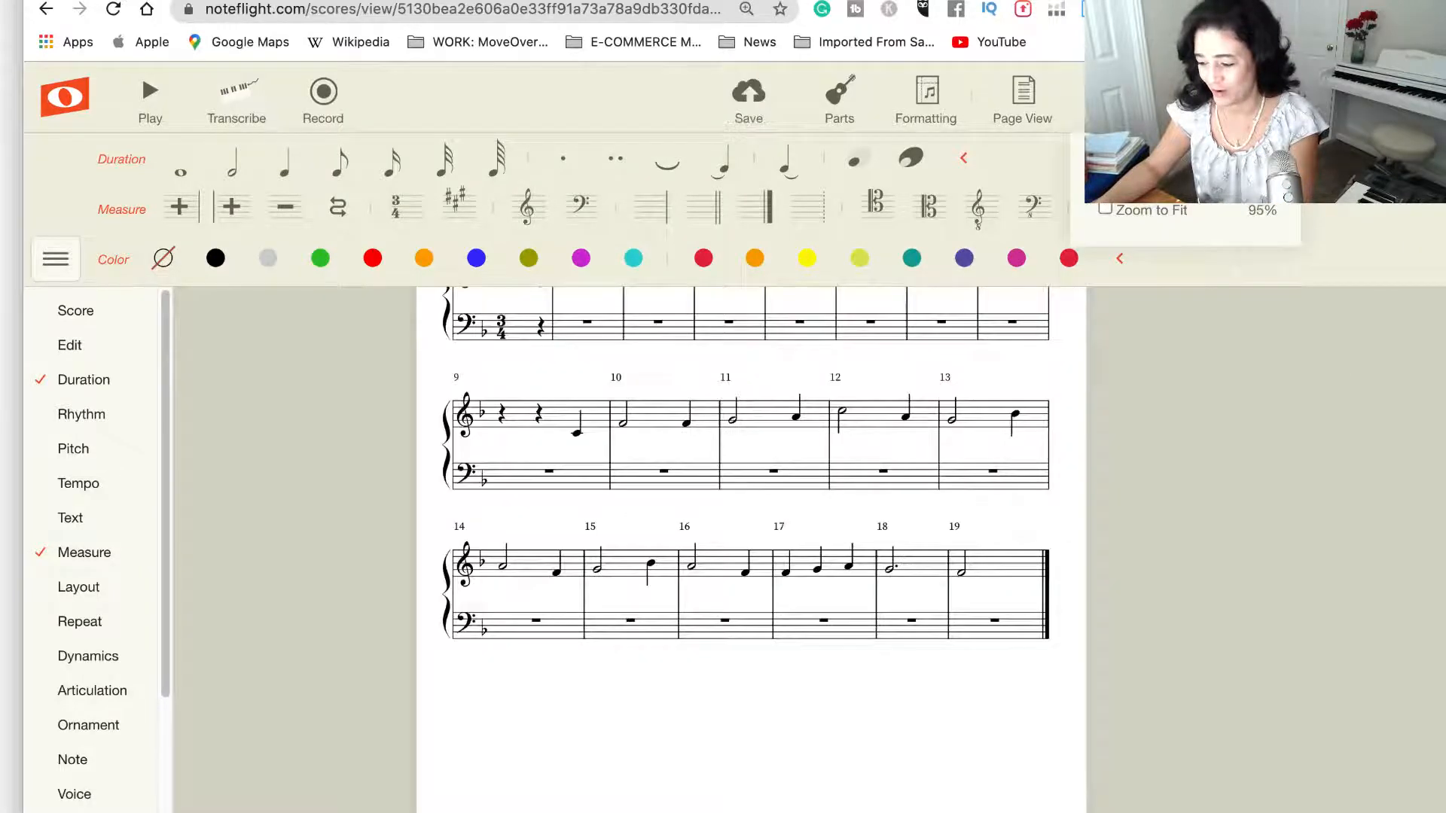
pyautogui.scroll(2, 1027, 539)
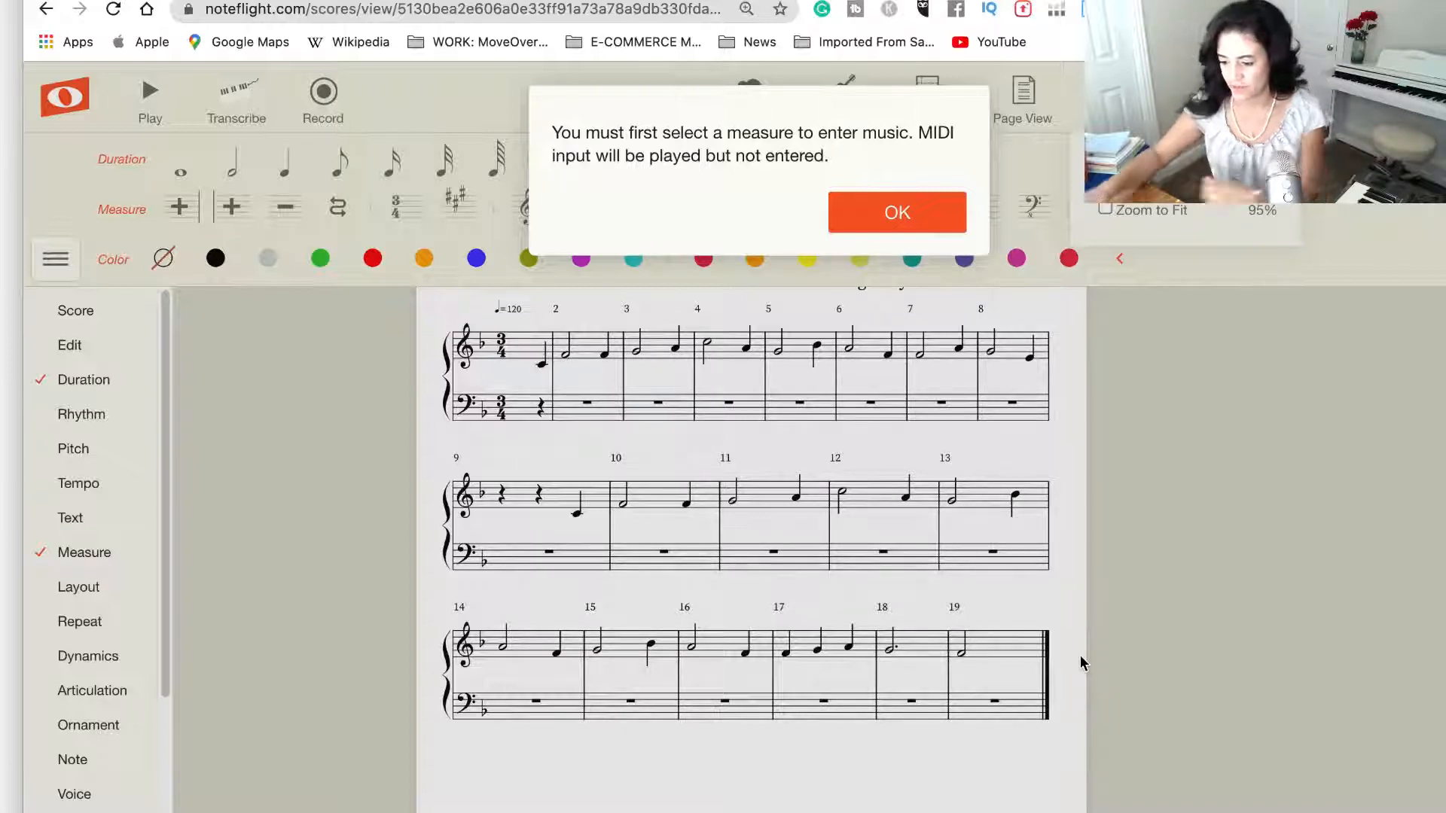
# Delete the two surplus measures 14 and 15 from both staves of the last system, and save the score
pyautogui.click(873, 215)
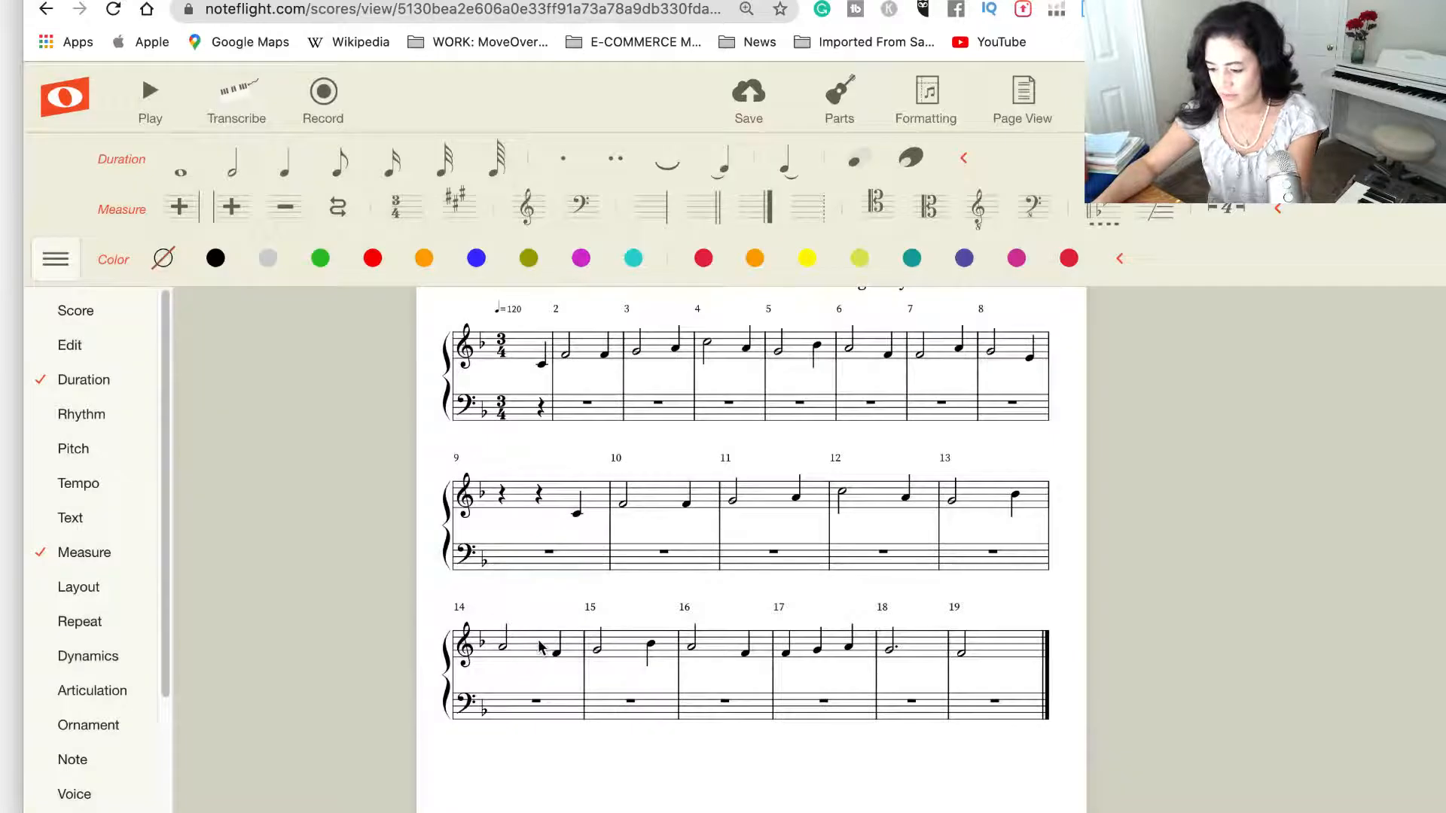
pyautogui.click(540, 648)
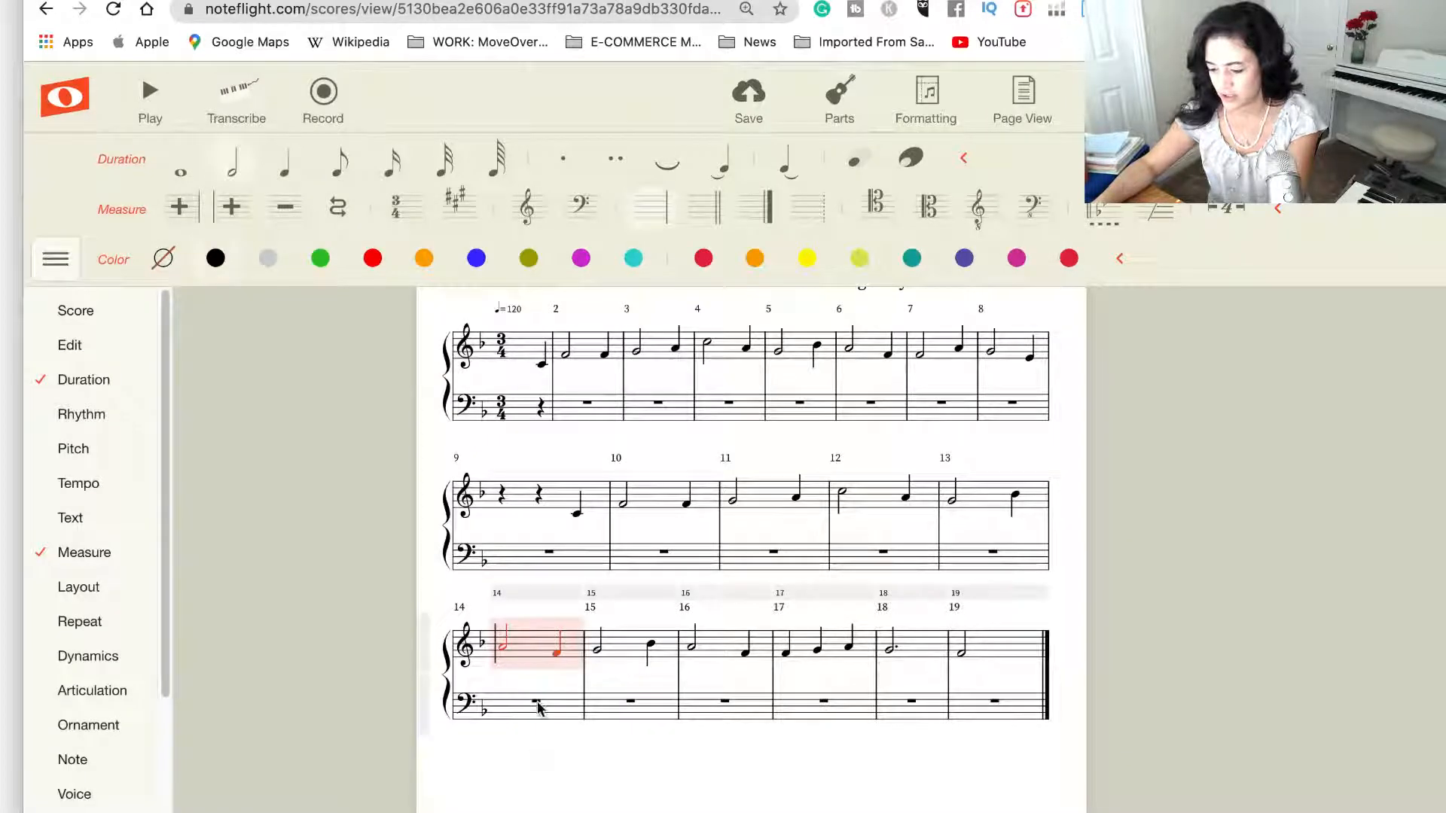
pyautogui.keyDown('shift'); pyautogui.click(538, 707); pyautogui.keyUp('shift')
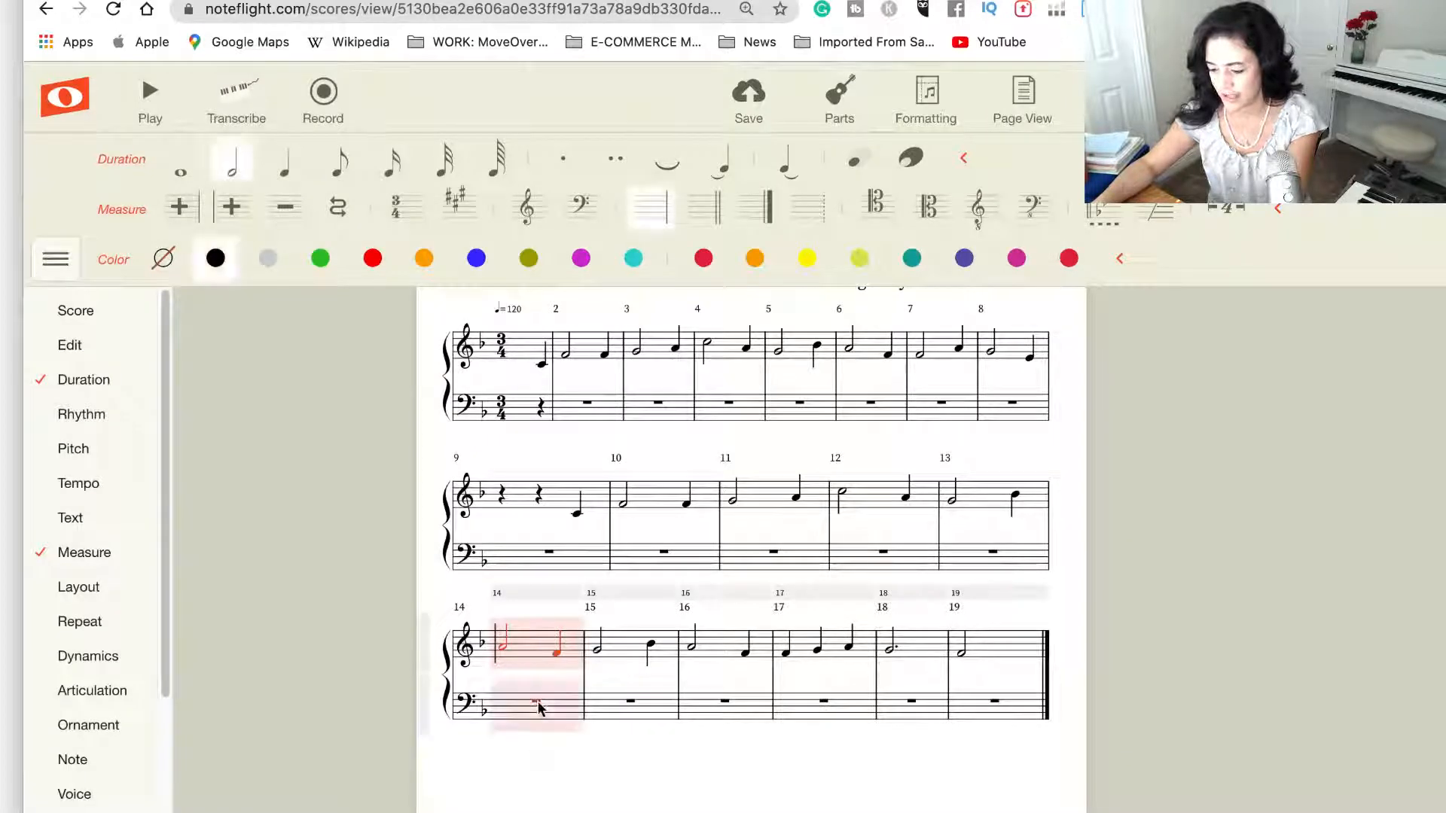
pyautogui.click(283, 213)
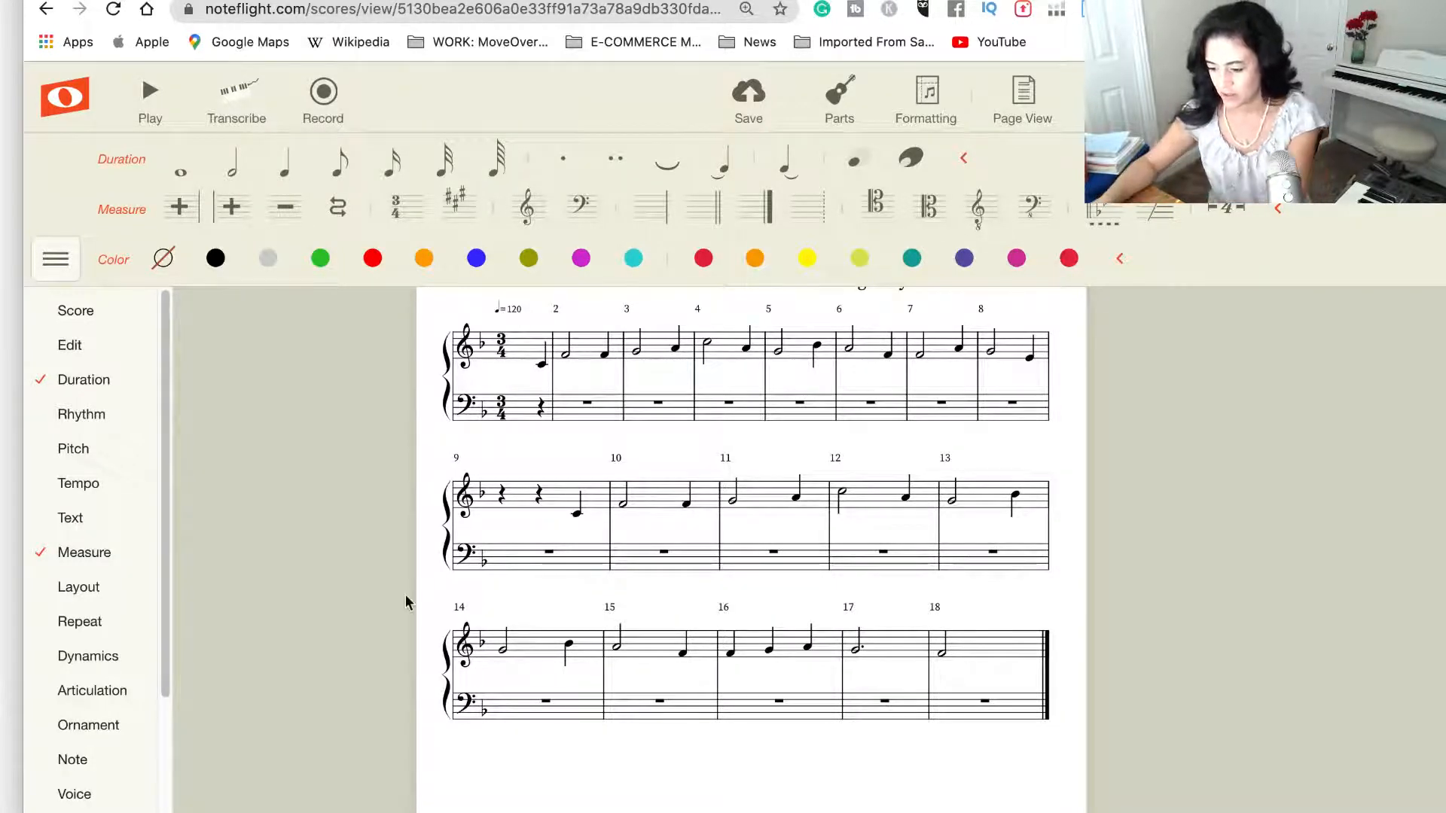
pyautogui.click(532, 649)
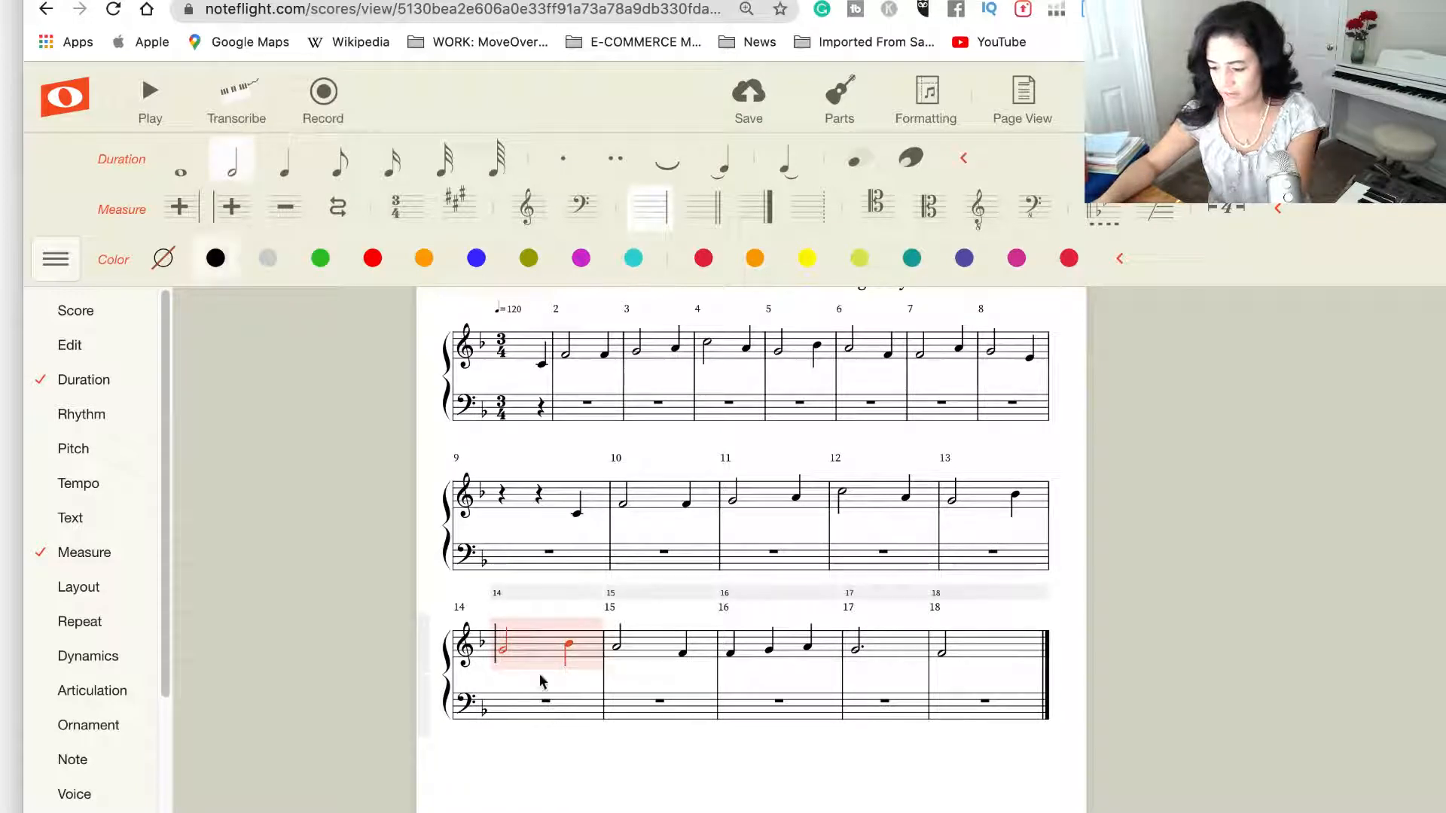
pyautogui.keyDown('shift'); pyautogui.click(525, 699); pyautogui.keyUp('shift')
pyautogui.click(281, 210)
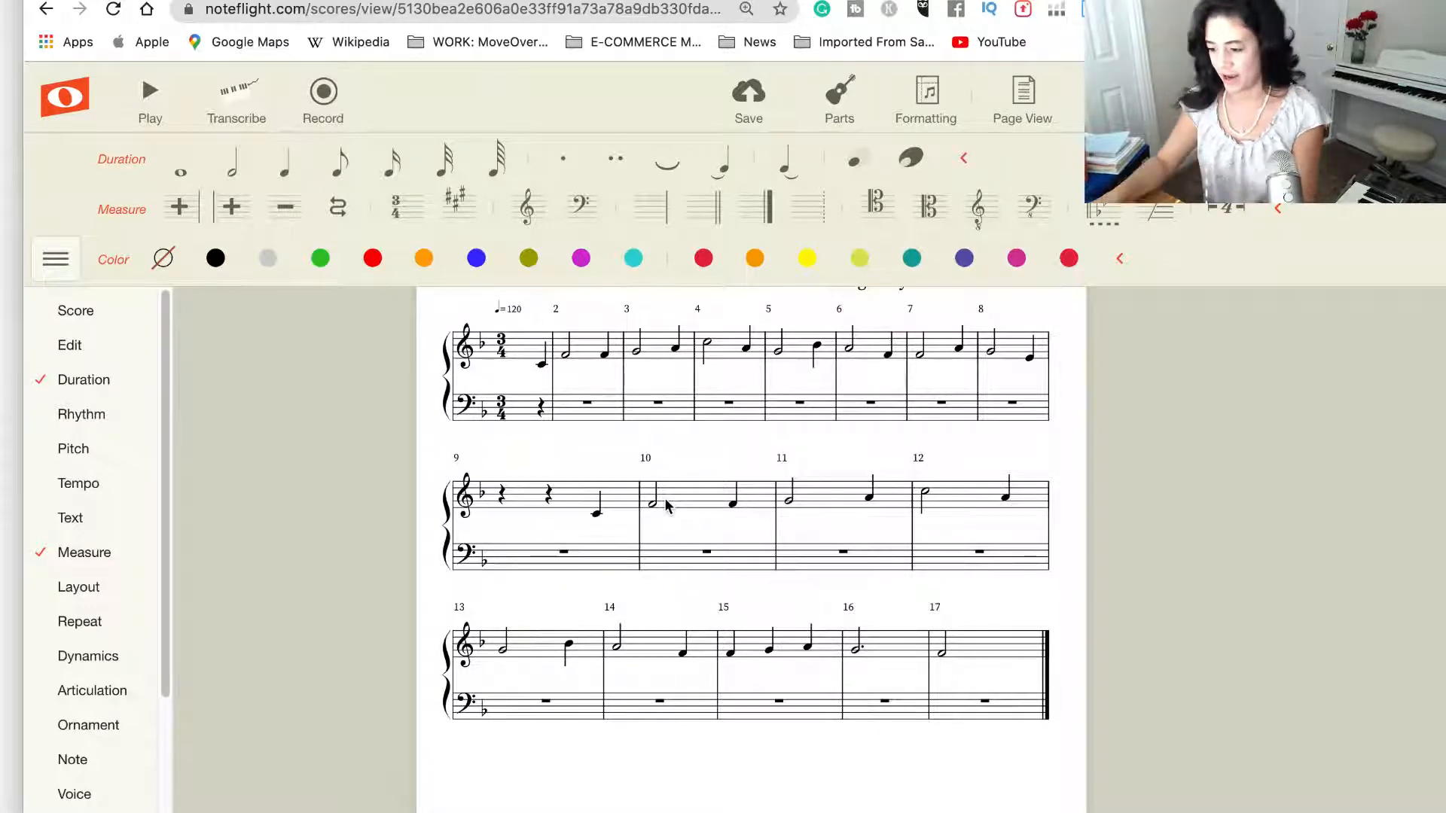
pyautogui.click(748, 100)
# Enlarge the score zoom to 140%
pyautogui.scroll(3, 1016, 367)
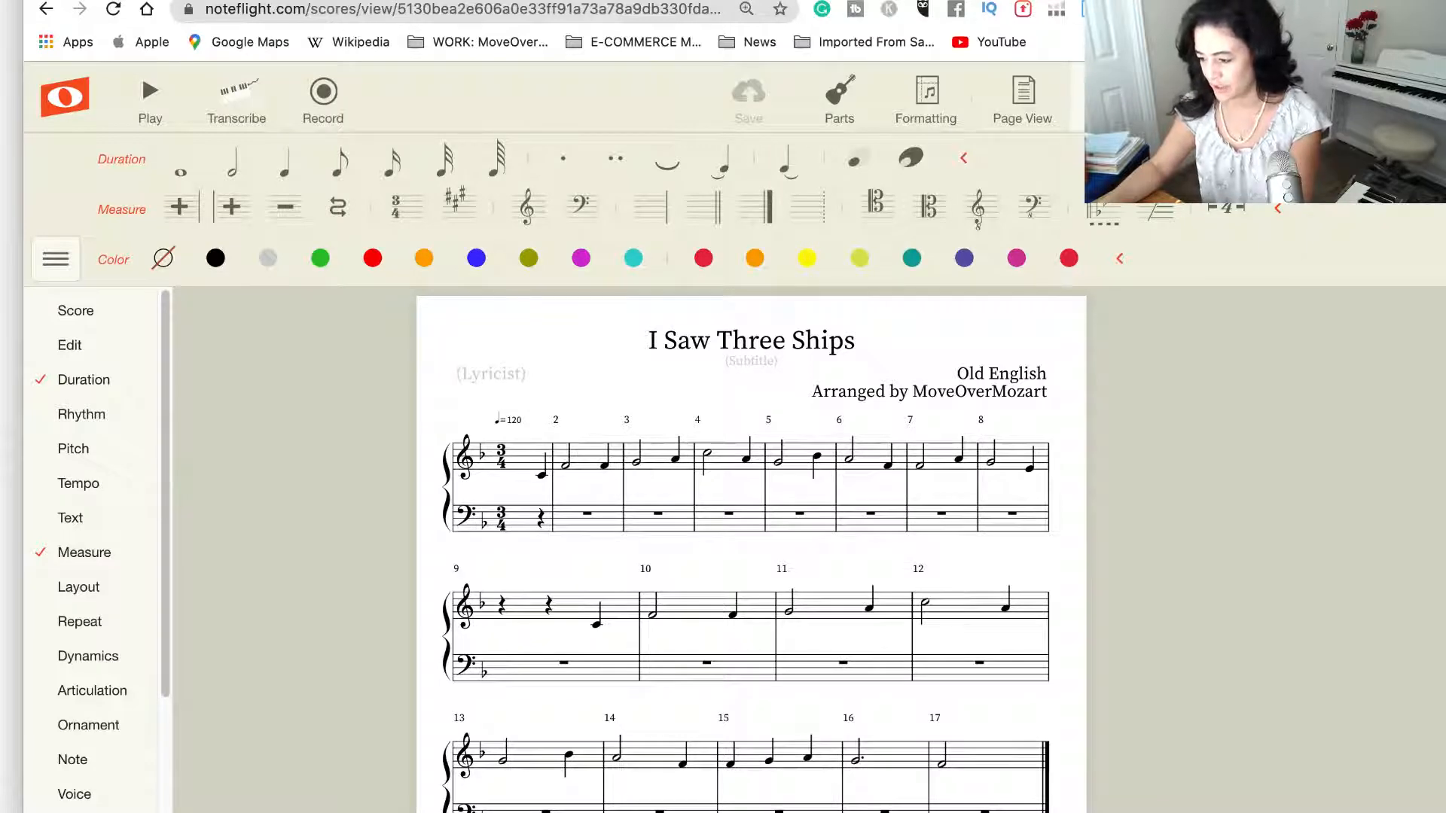
pyautogui.click(1109, 100)
pyautogui.moveTo(1153, 175); pyautogui.dragTo(1204, 175)
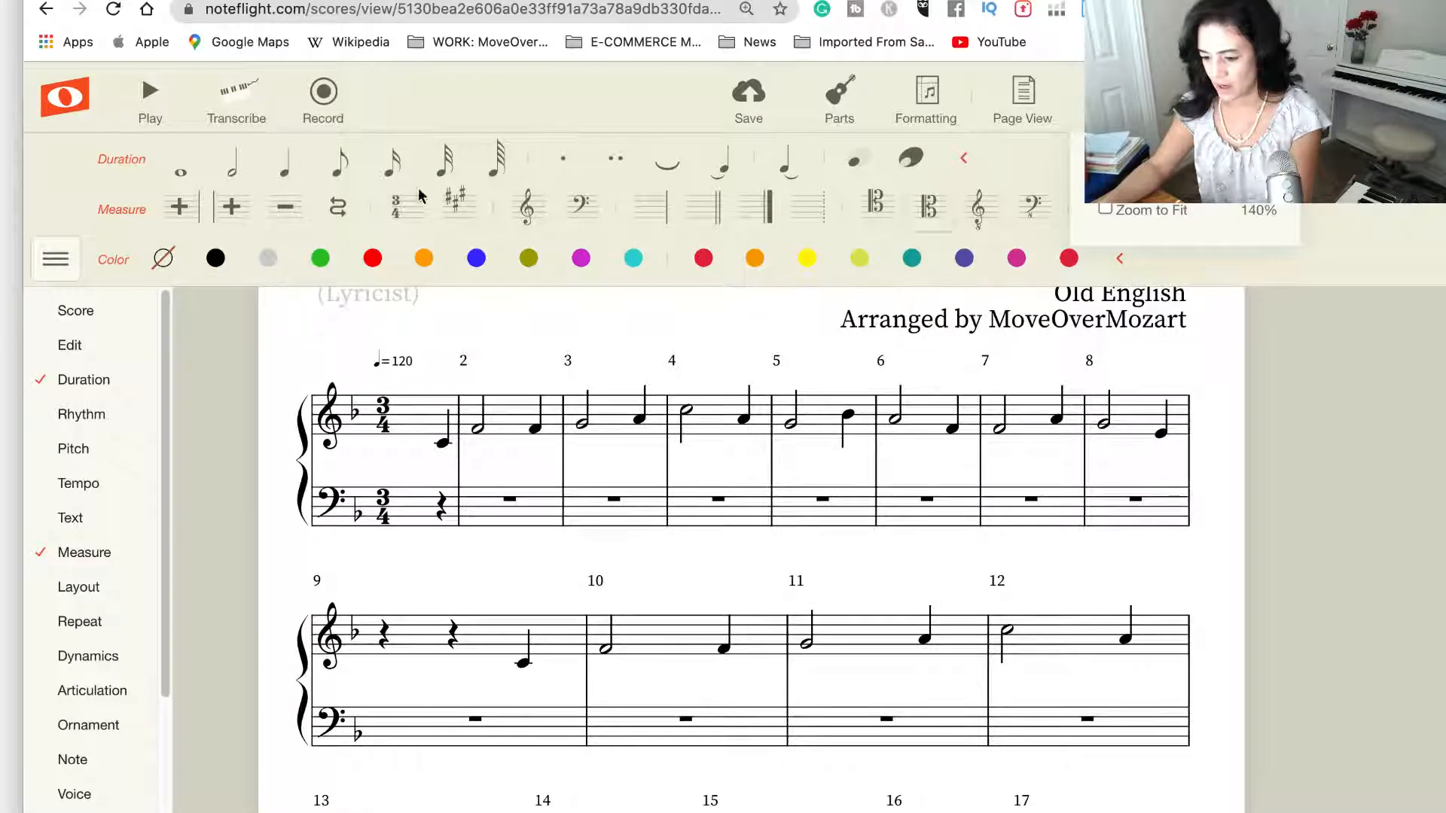
# Remove the Color palette from the displayed tool palettes, keeping Duration and Measure
pyautogui.click(85, 552)
pyautogui.scroll(-2, 86, 774)
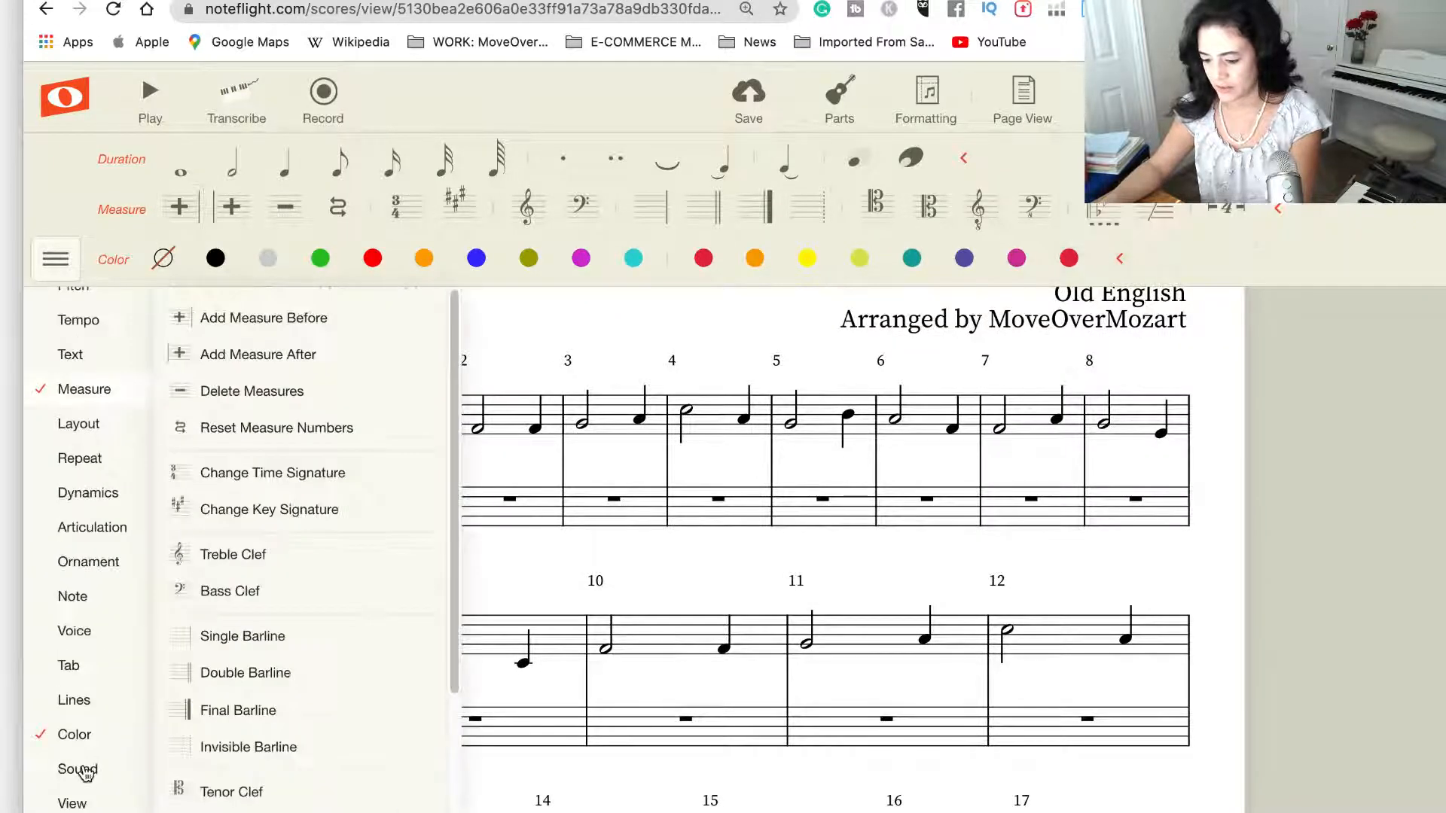
pyautogui.click(49, 736)
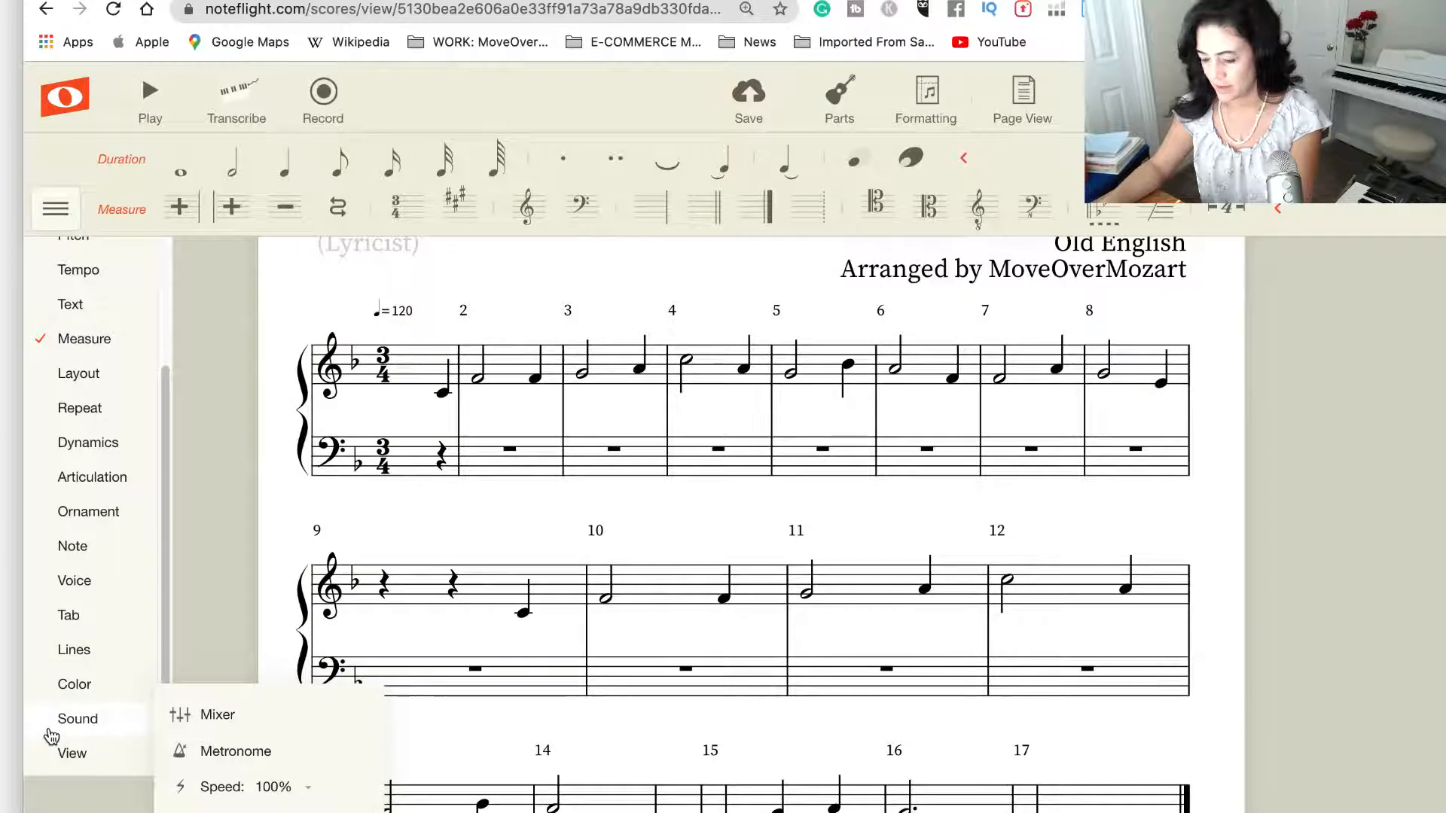
pyautogui.scroll(1, 50, 736)
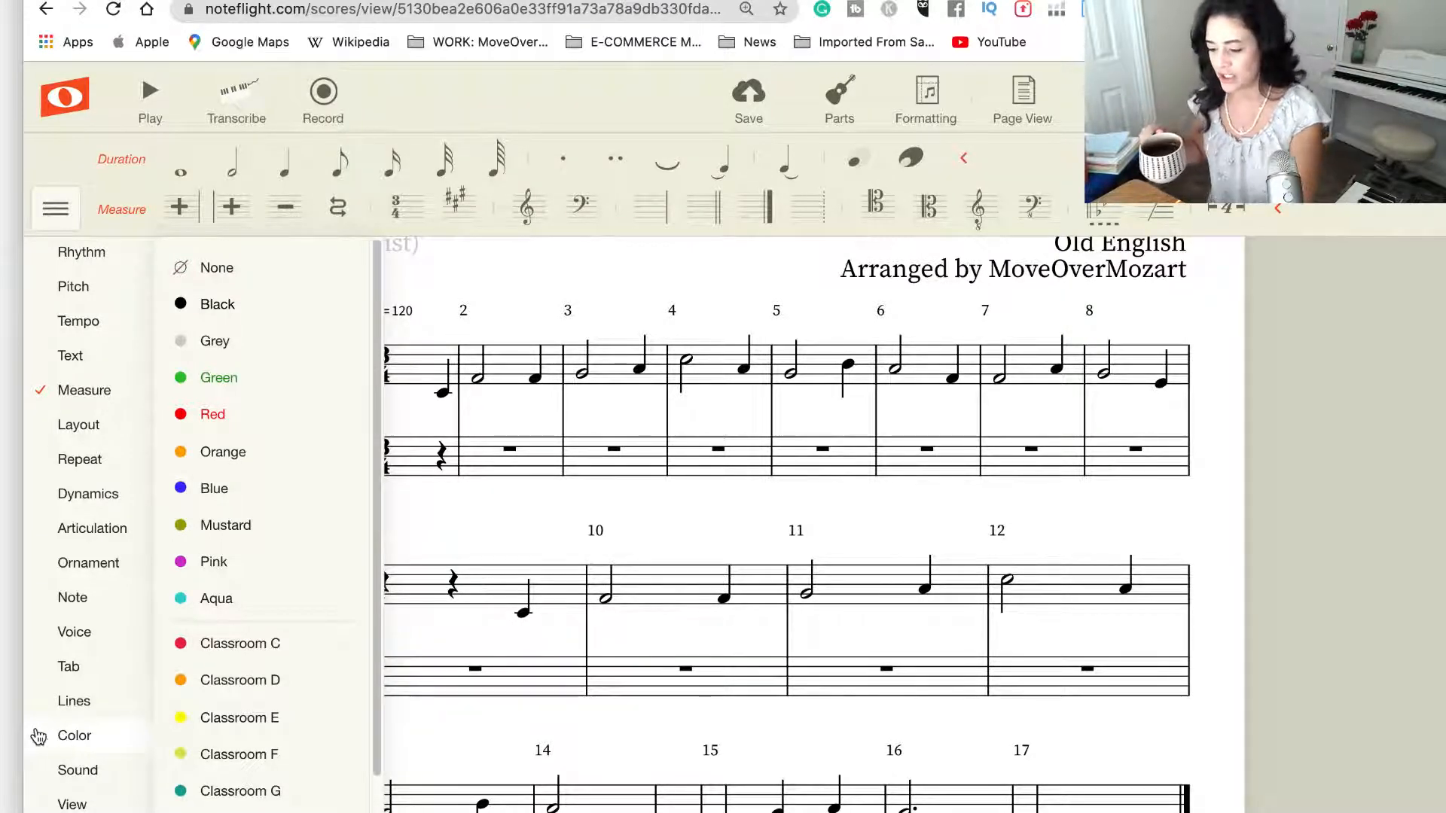
pyautogui.moveTo(46, 701)
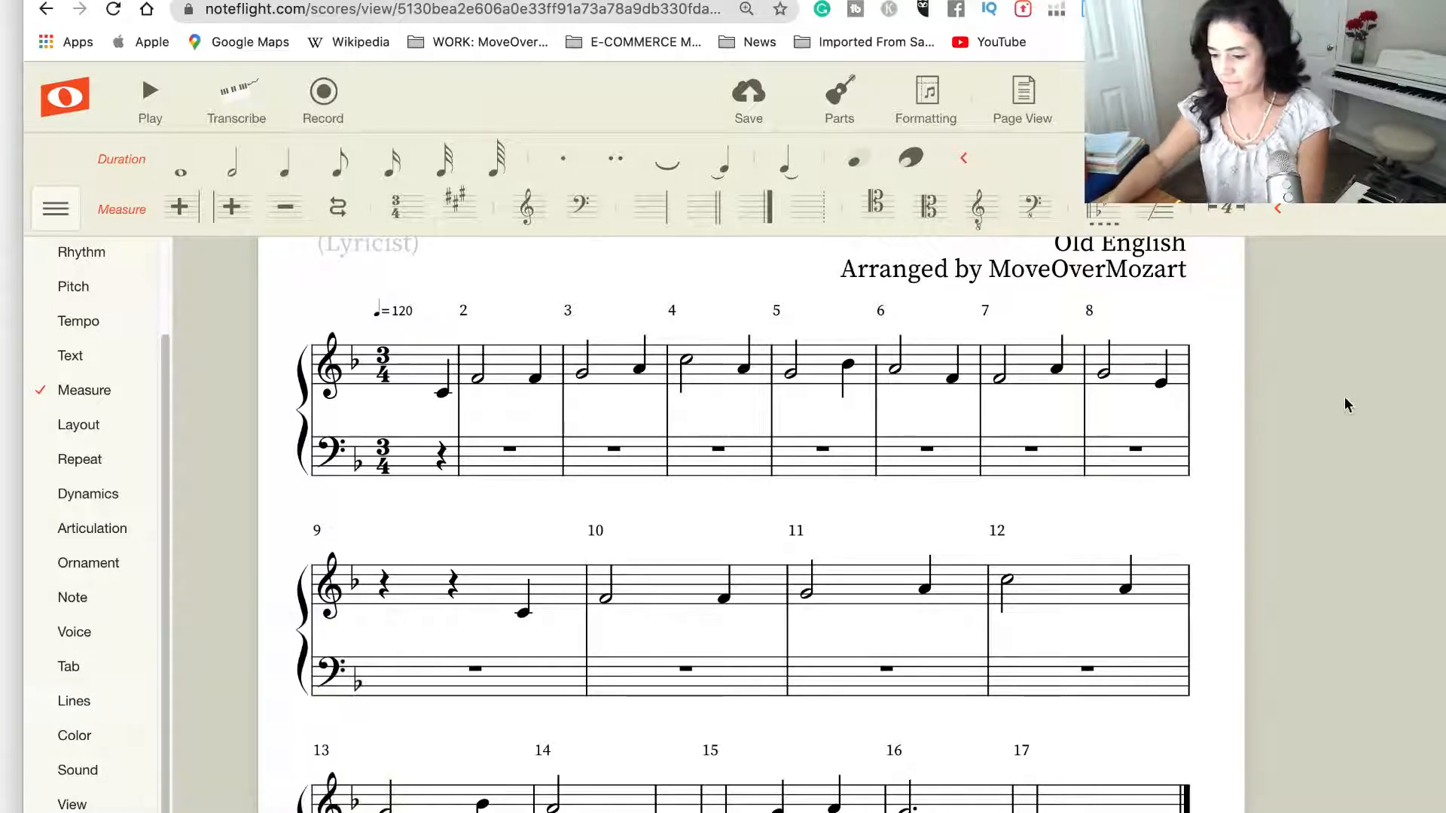
# Enter a dotted half note A on the top line of the bass staff in measure 2
pyautogui.click(520, 471)
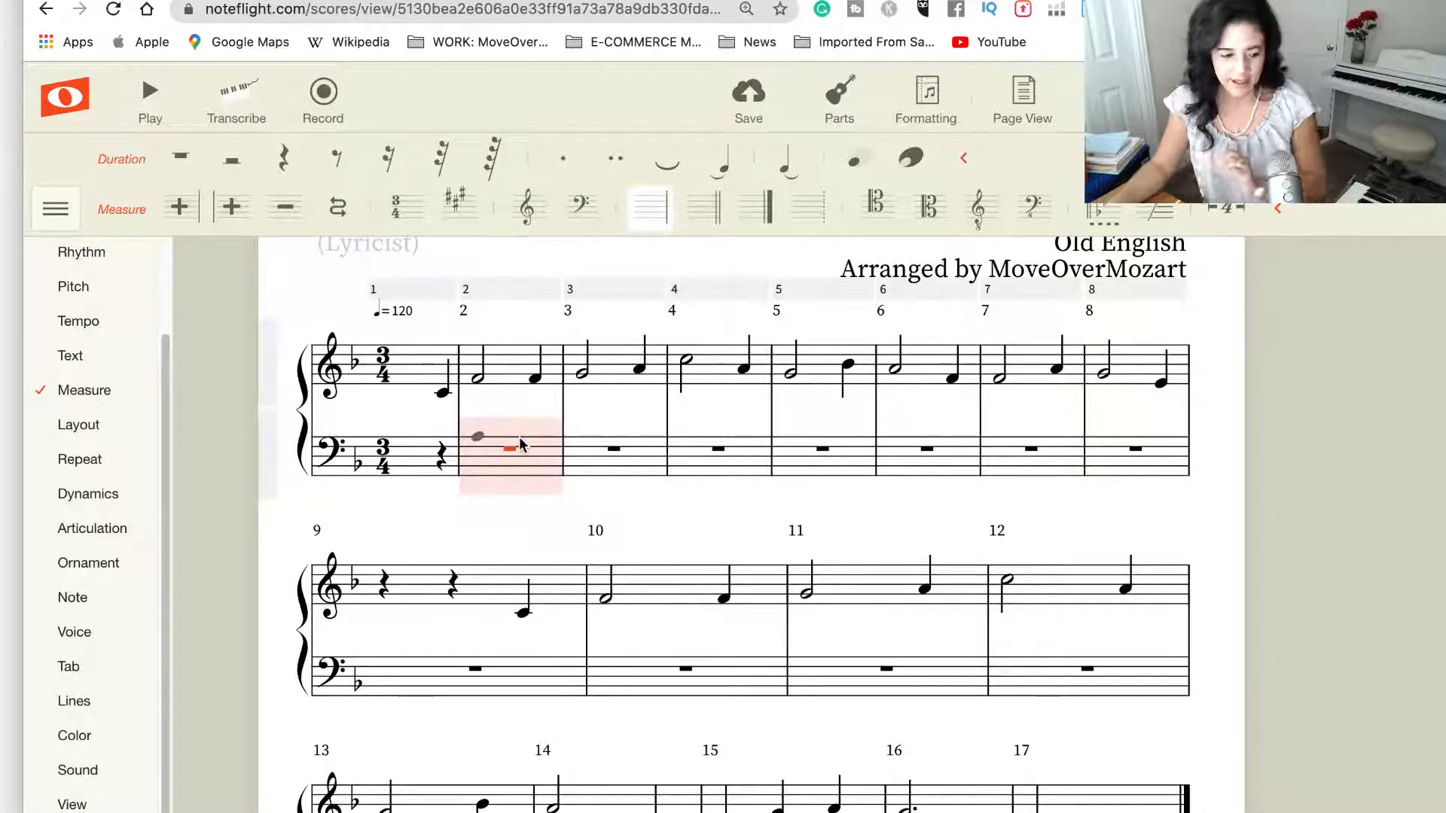
pyautogui.click(509, 434)
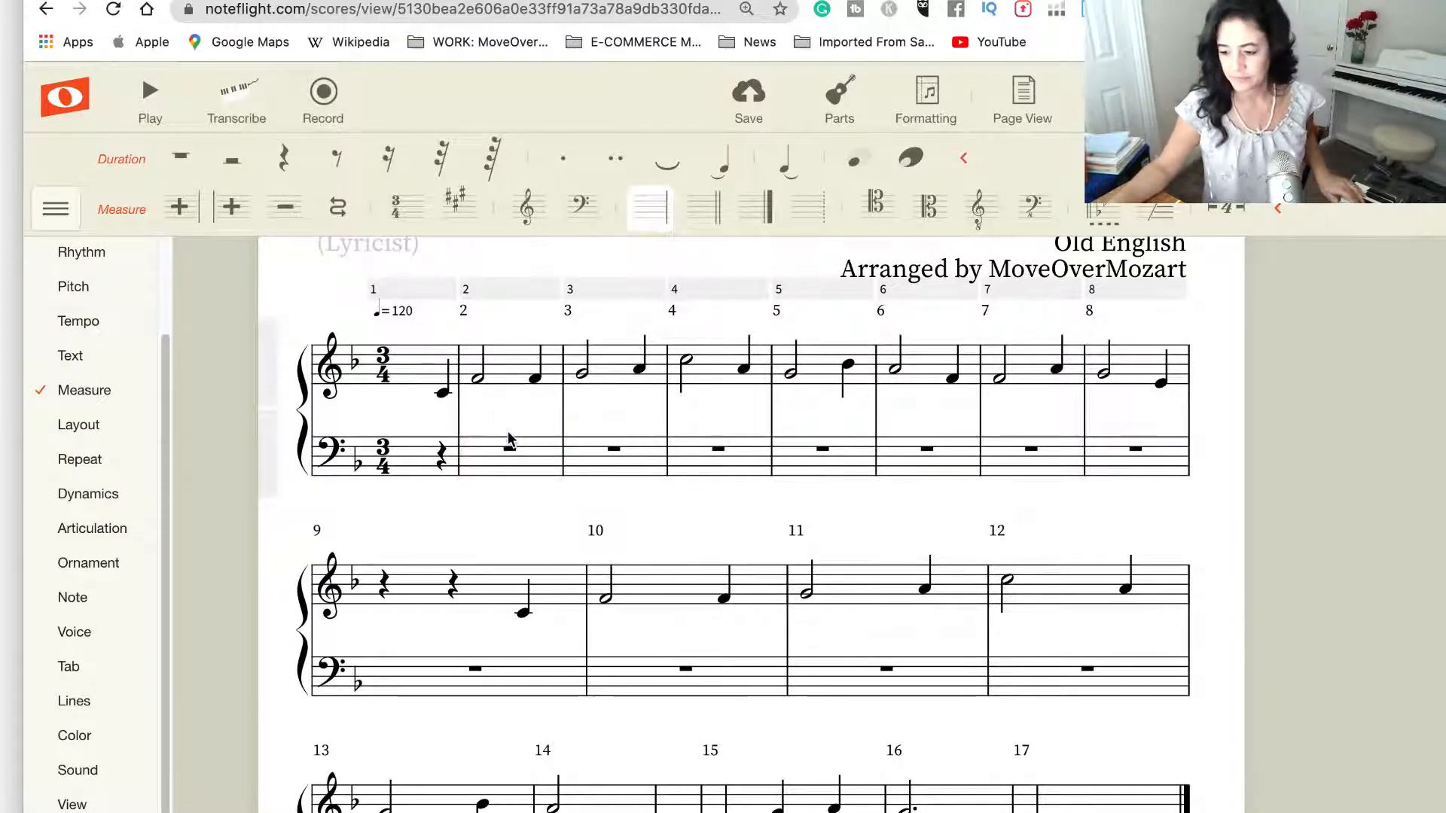
pyautogui.click(509, 435)
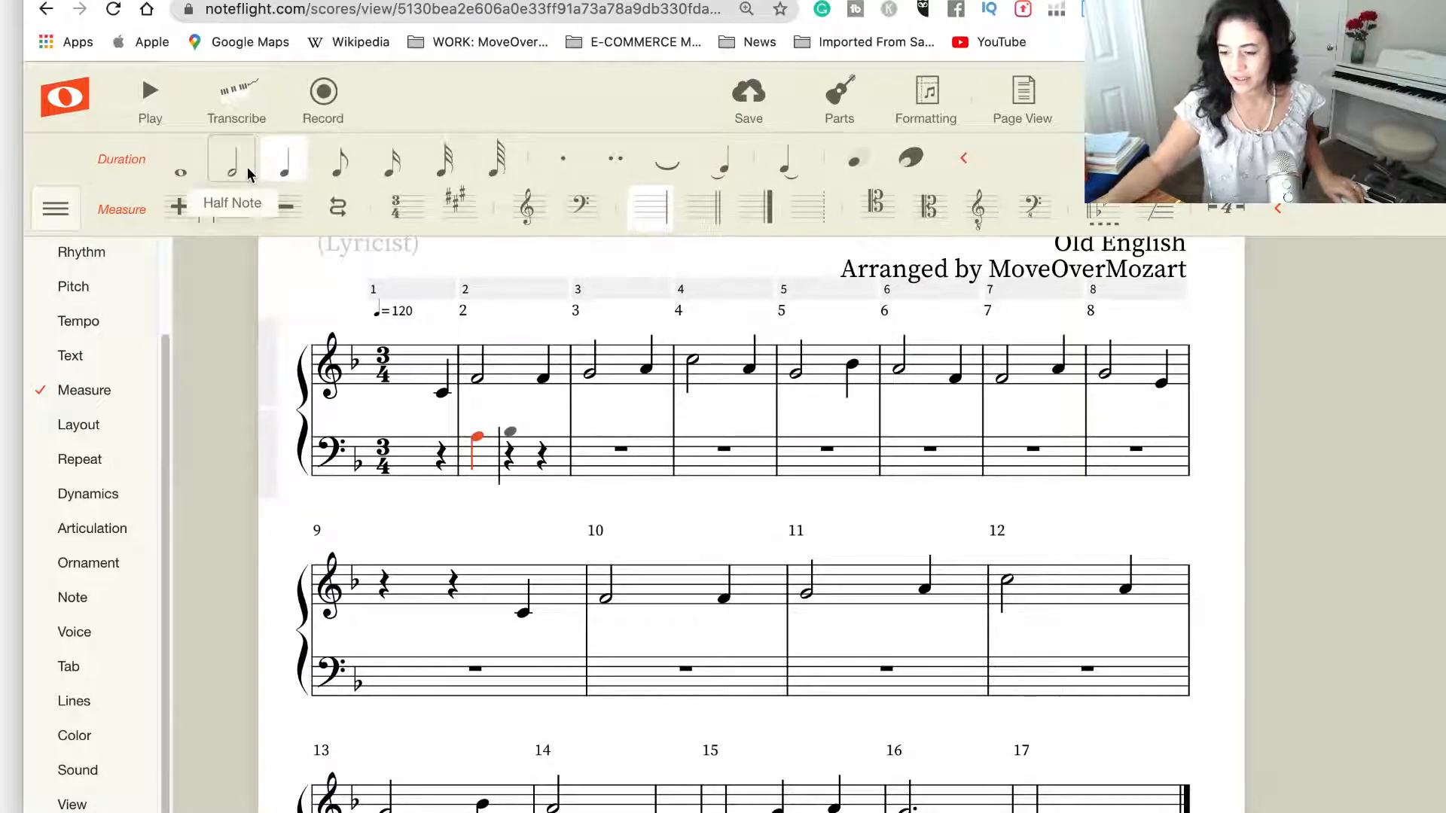
pyautogui.click(230, 165)
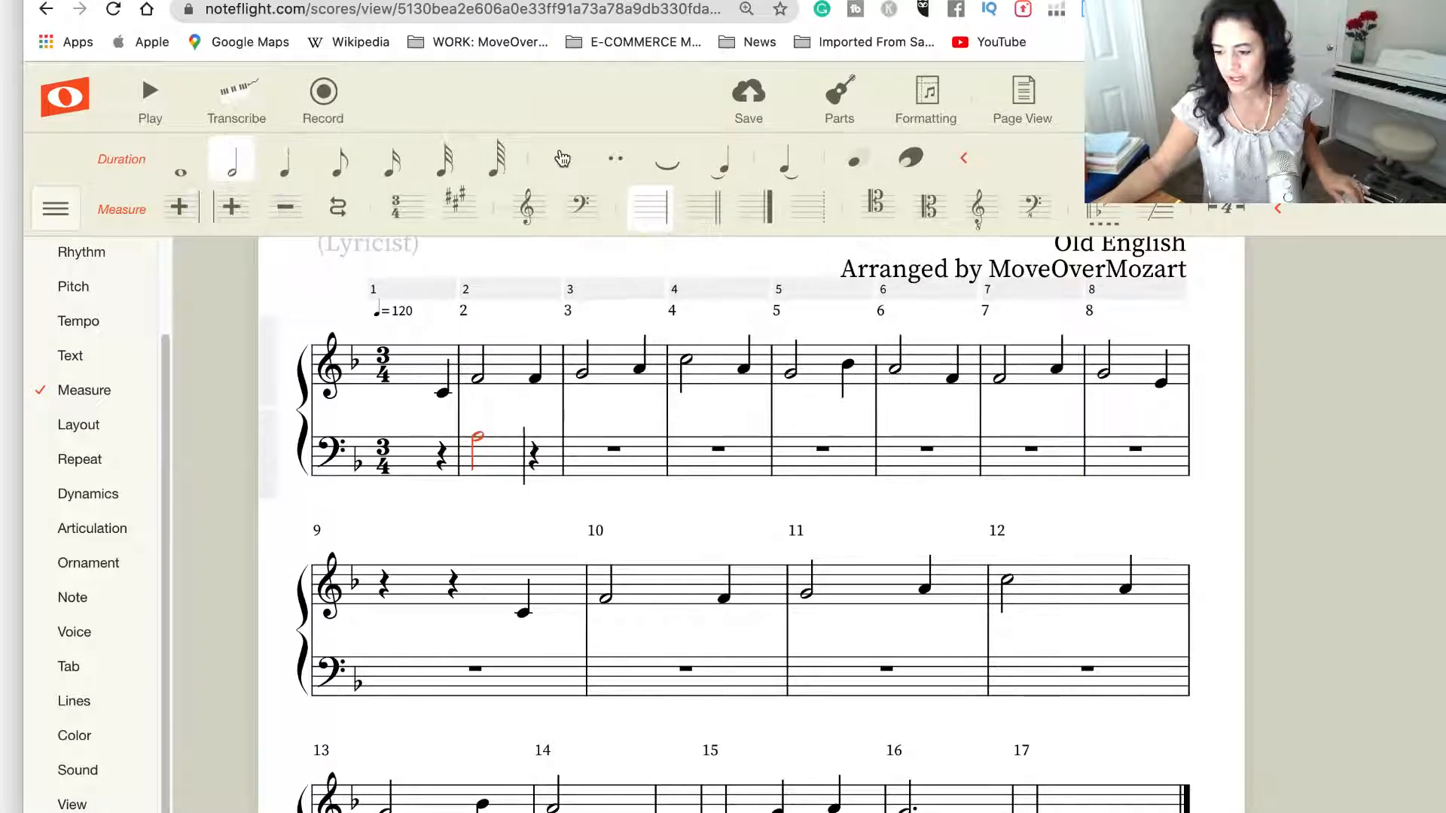
pyautogui.click(566, 163)
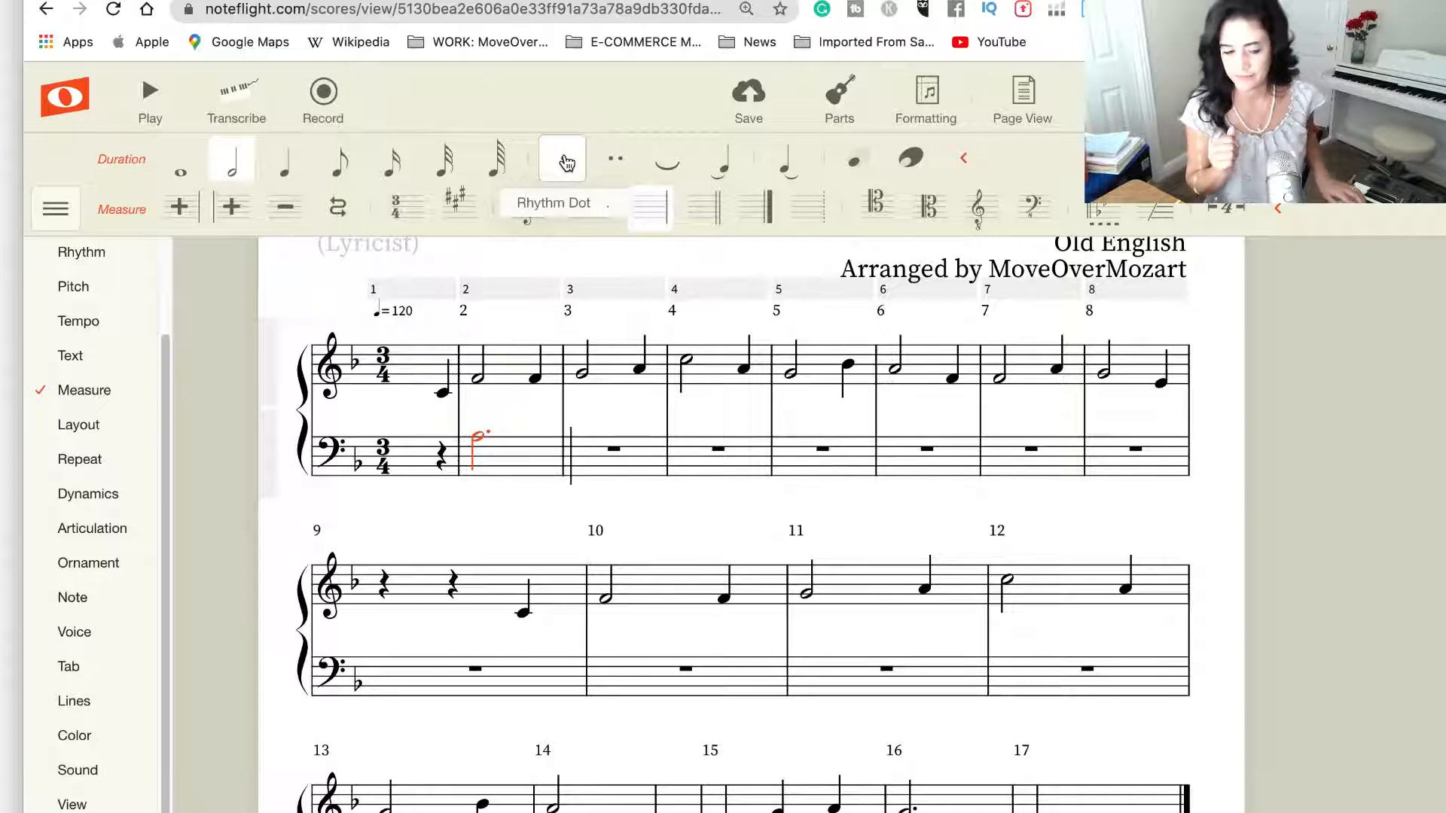
# Enter dotted half notes B-flat, A, B-flat, C, A and B-flat in bass measures 3 to 8, one per measure
pyautogui.press('b')
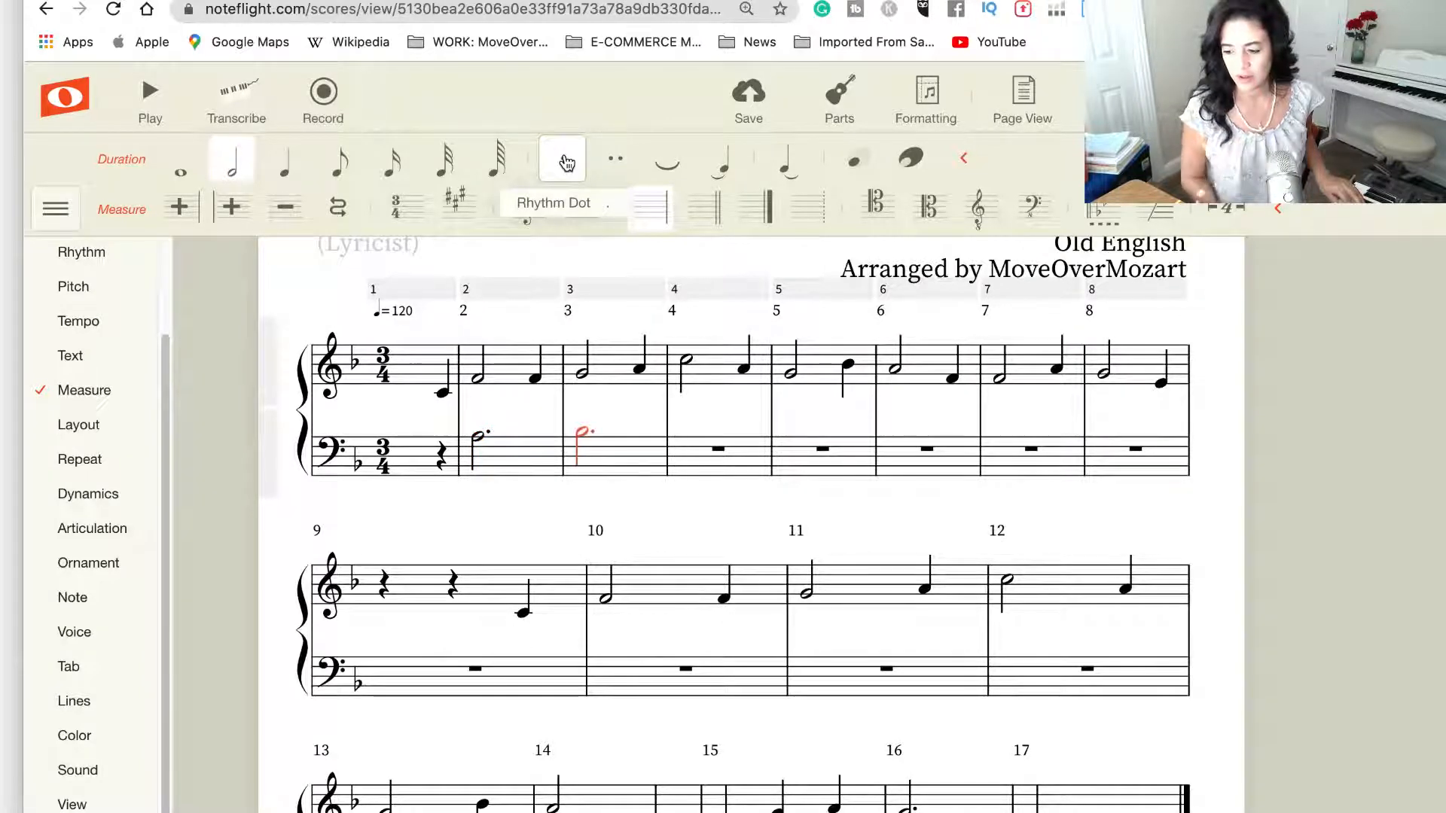
pyautogui.press('b')
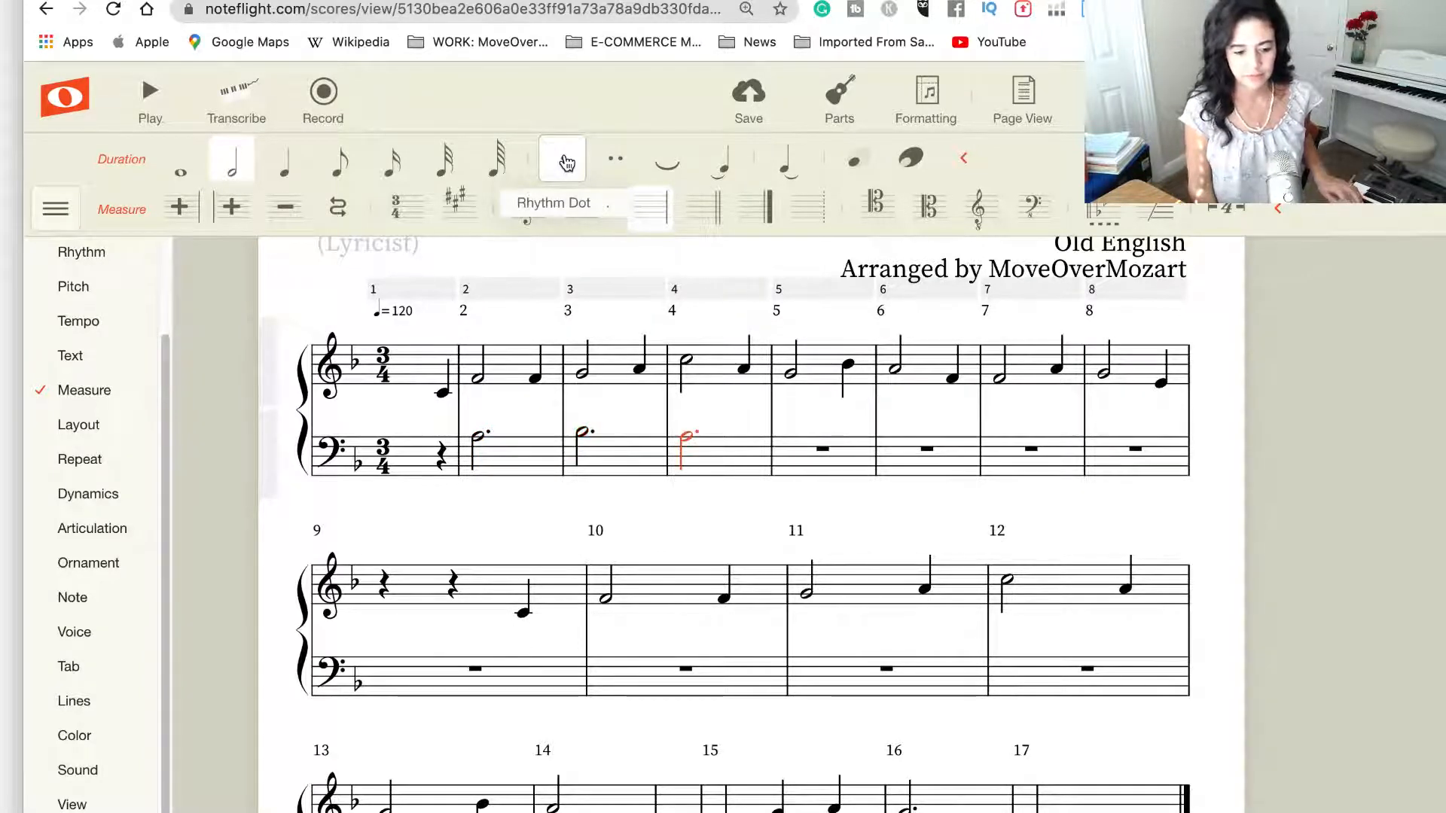
pyautogui.press('b')
pyautogui.press('b')
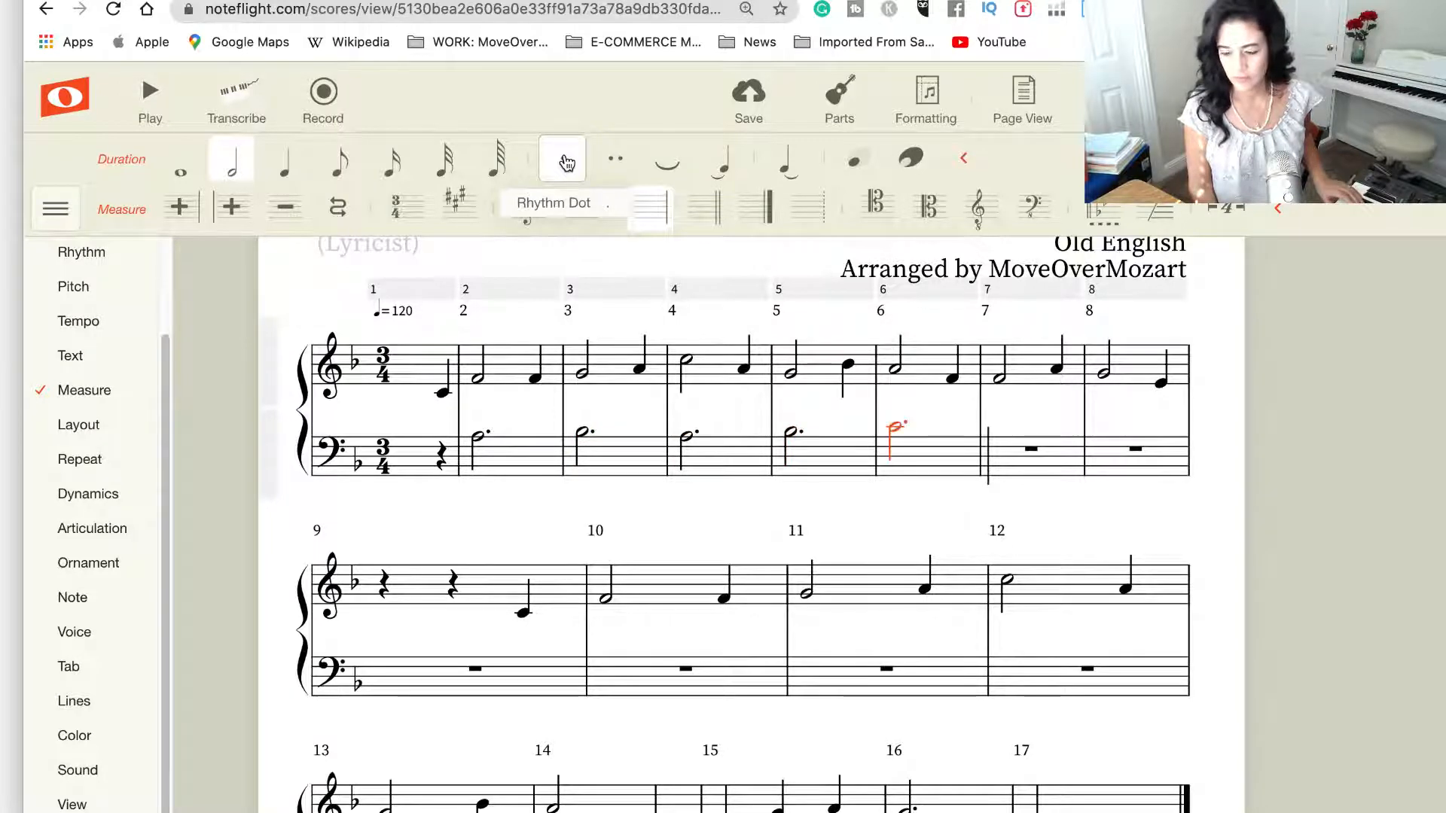
pyautogui.press('b')
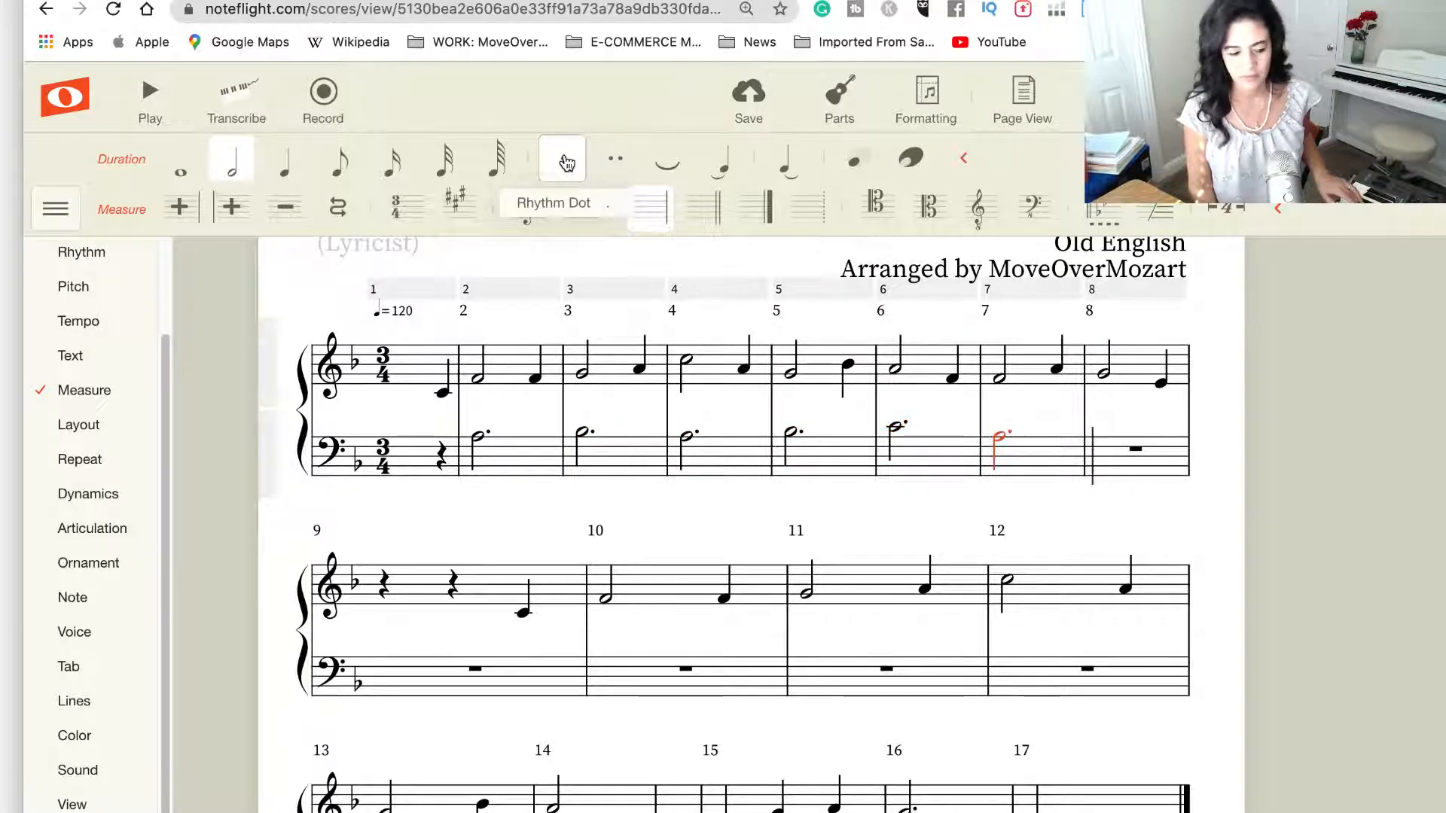
pyautogui.press('a')
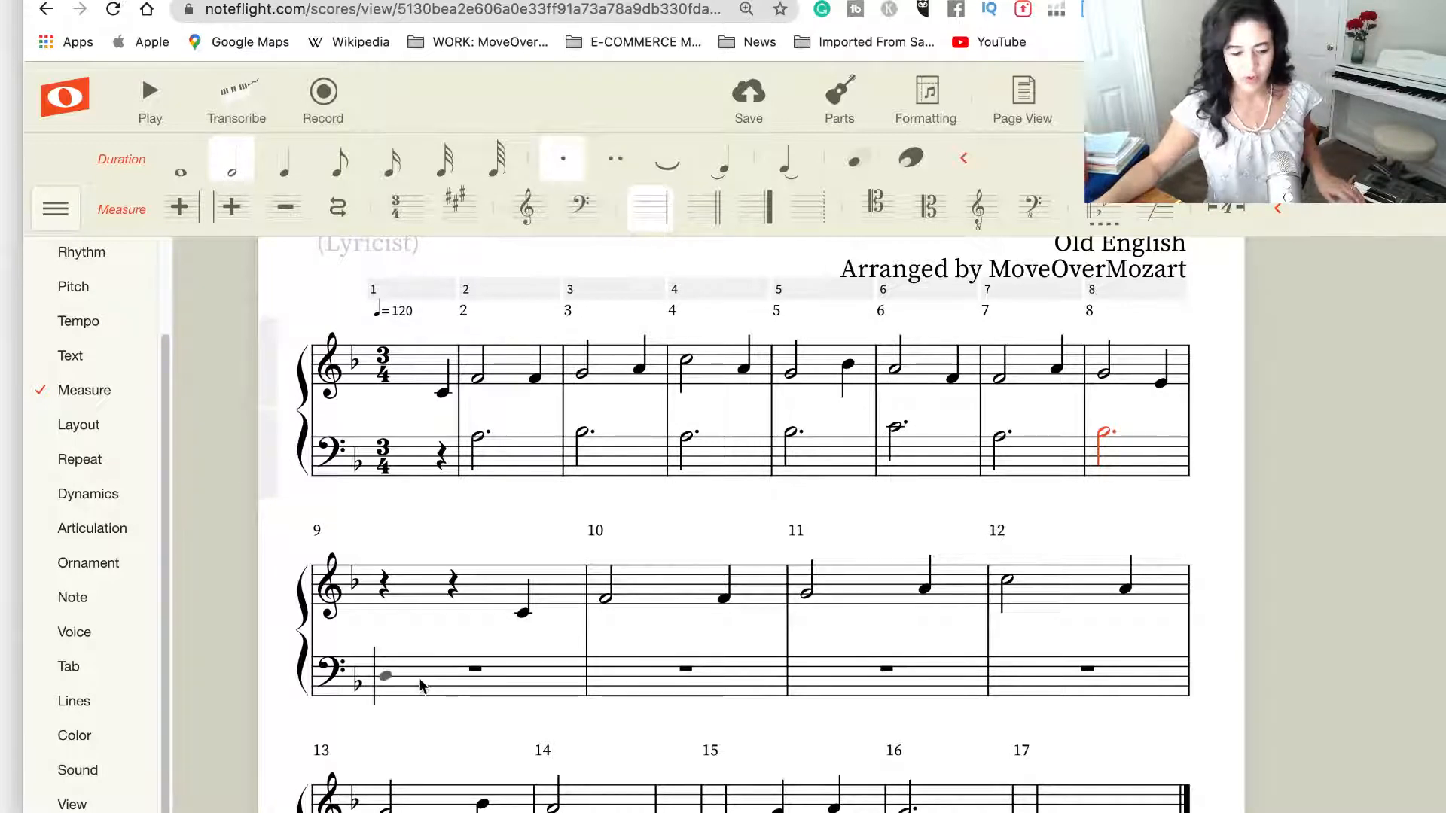
# Enter an undotted half note C in bass measure 9 and a dotted half note A in bass measure 10
pyautogui.press('c')
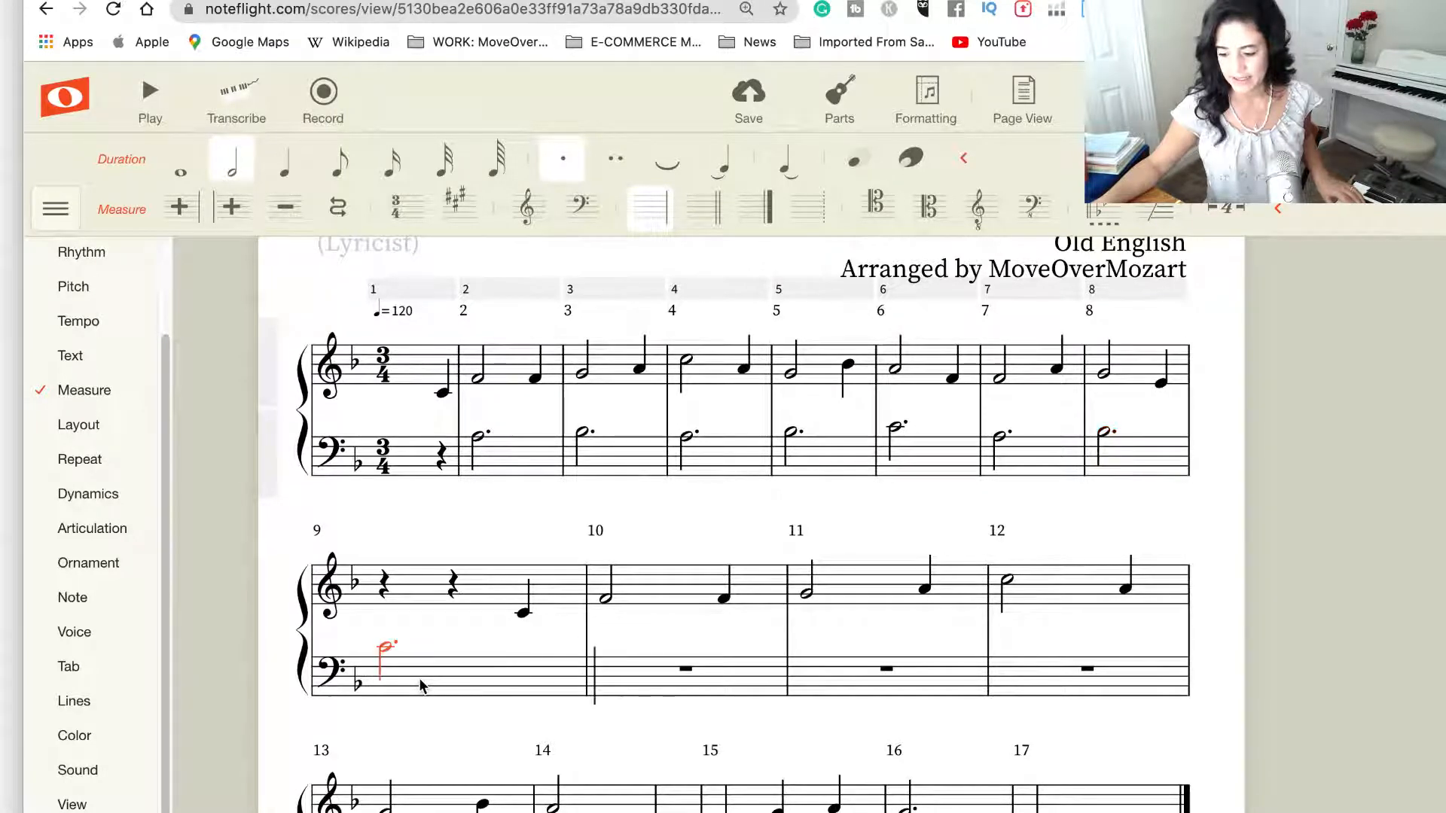
pyautogui.click(565, 160)
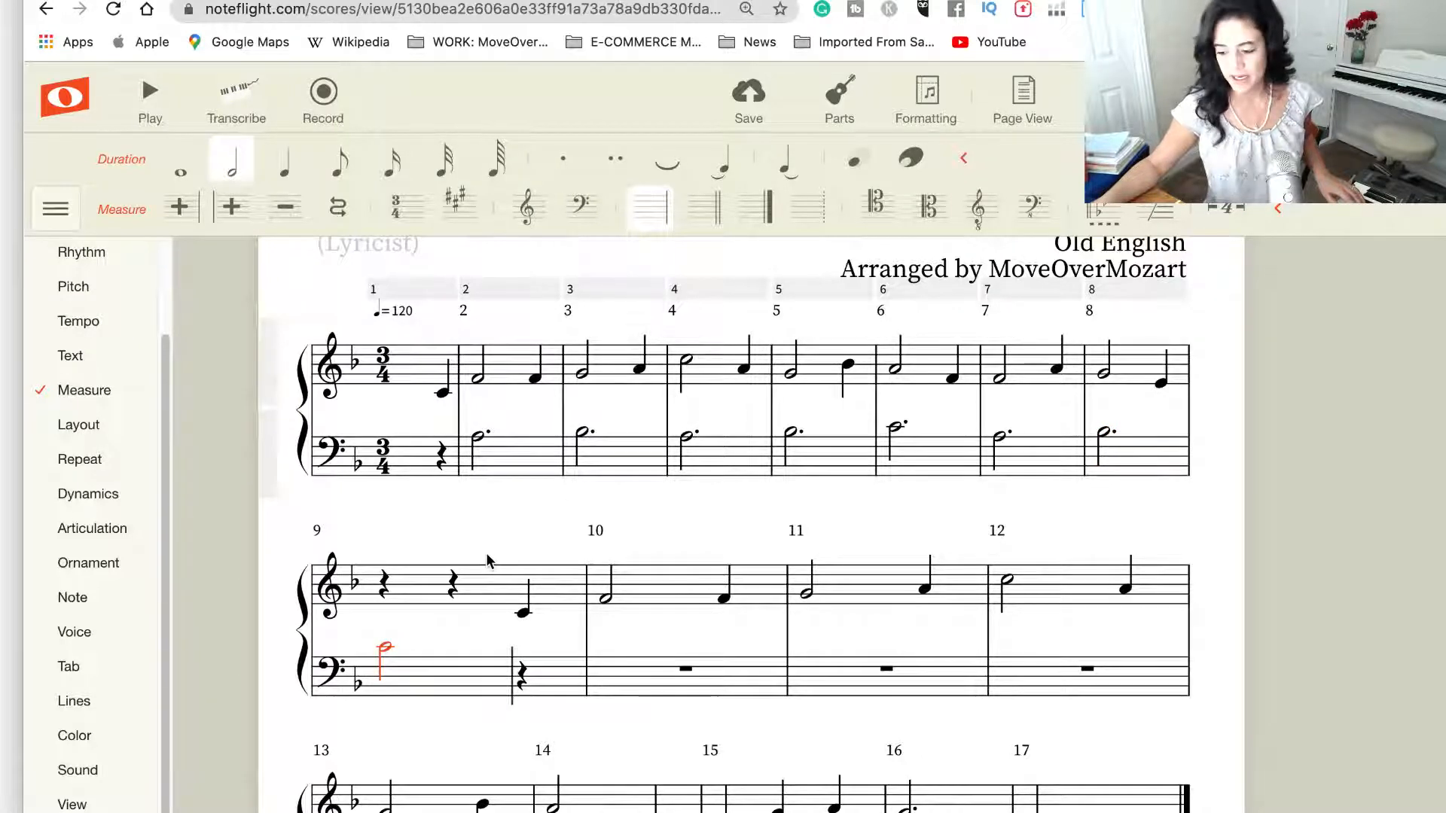
pyautogui.click(614, 684)
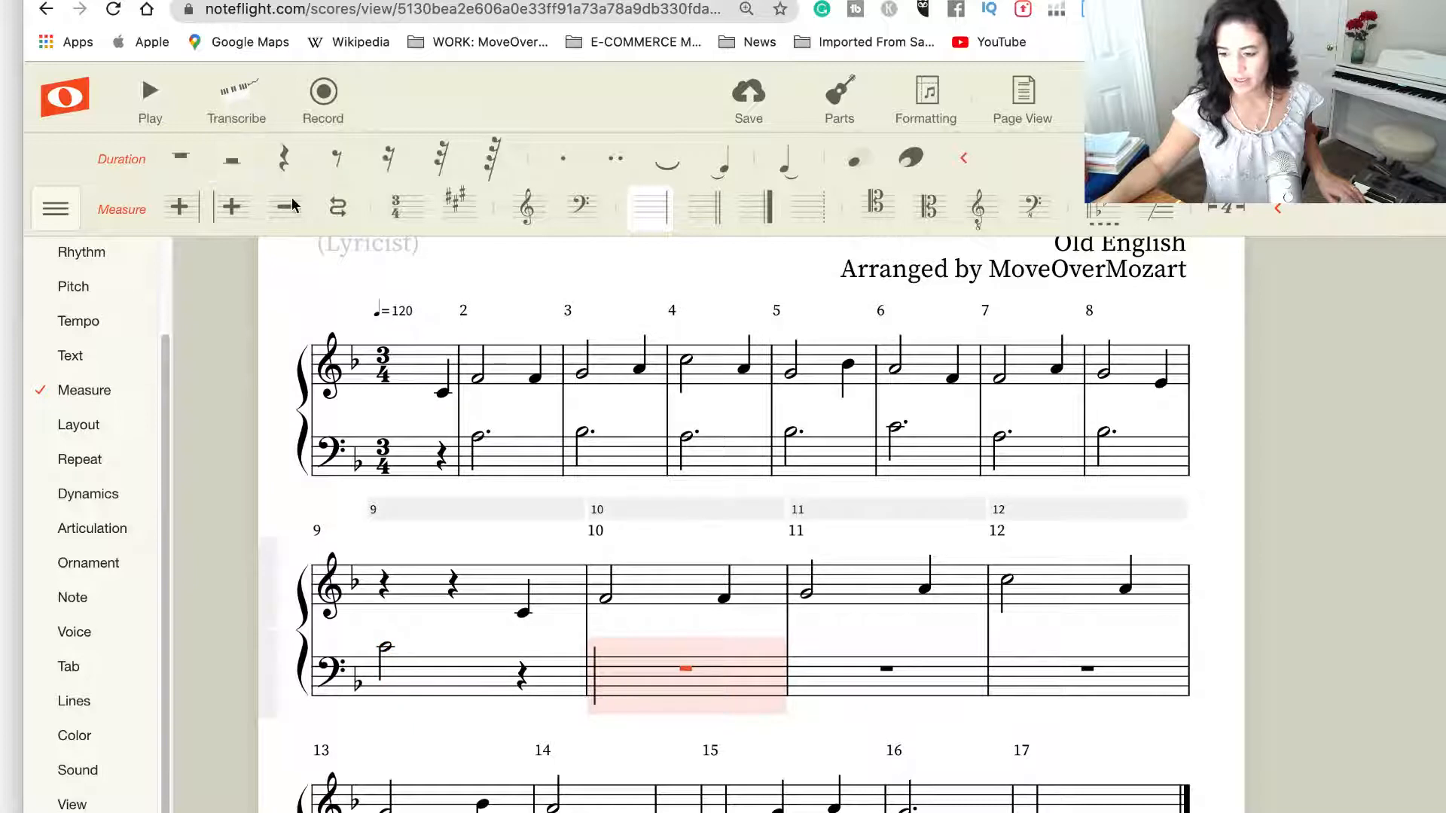
pyautogui.click(285, 169)
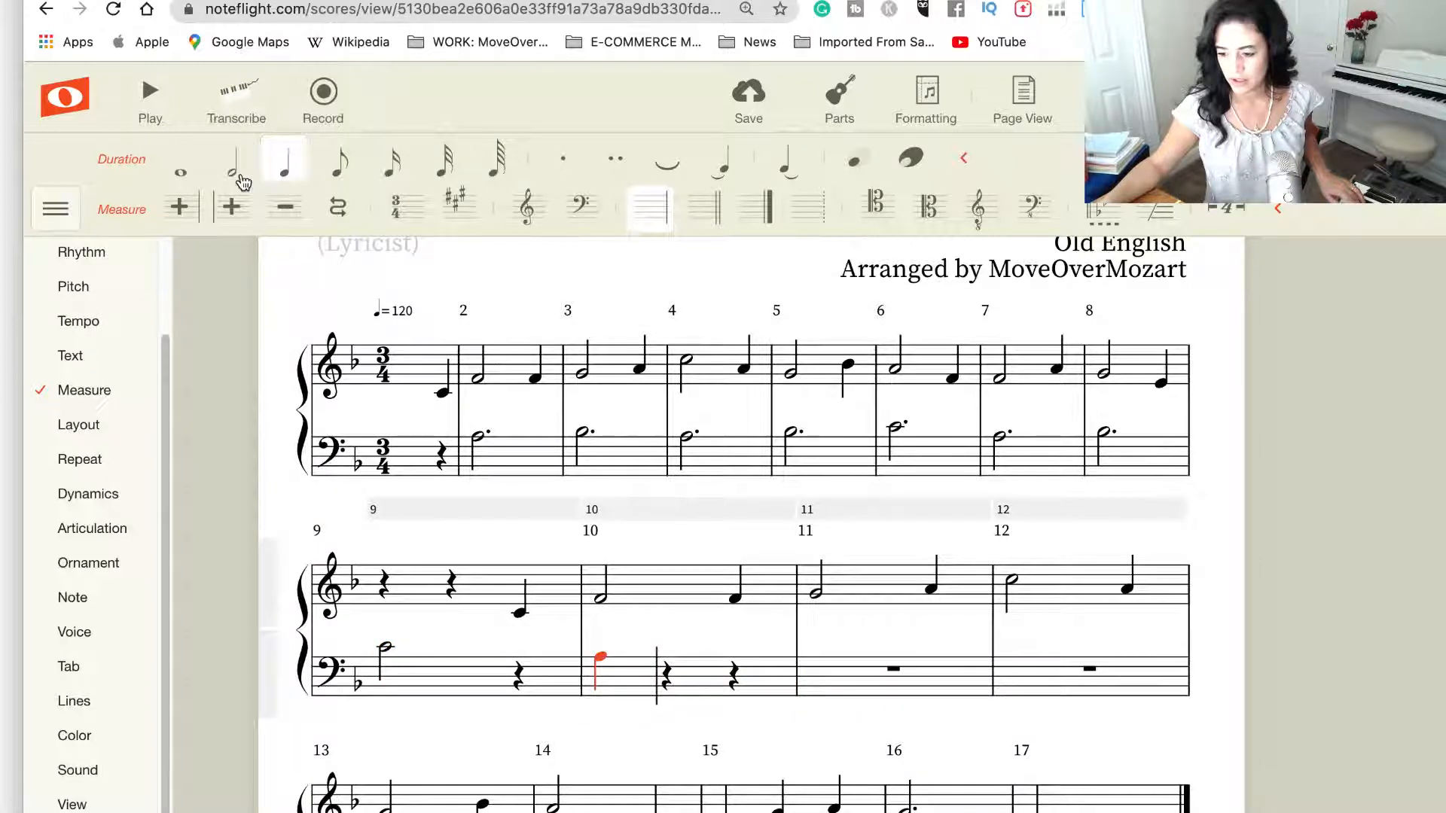
pyautogui.click(568, 166)
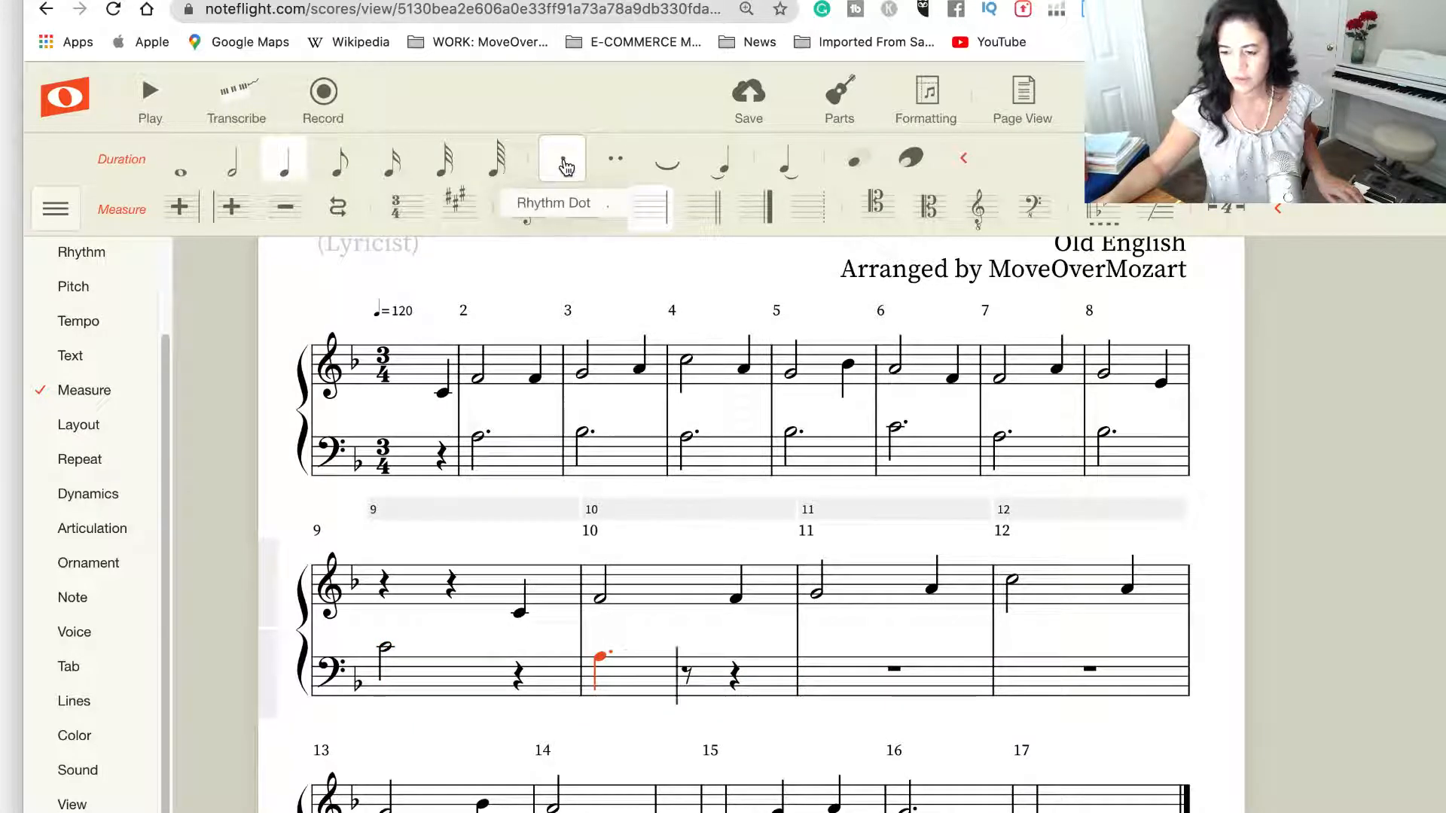
pyautogui.click(236, 172)
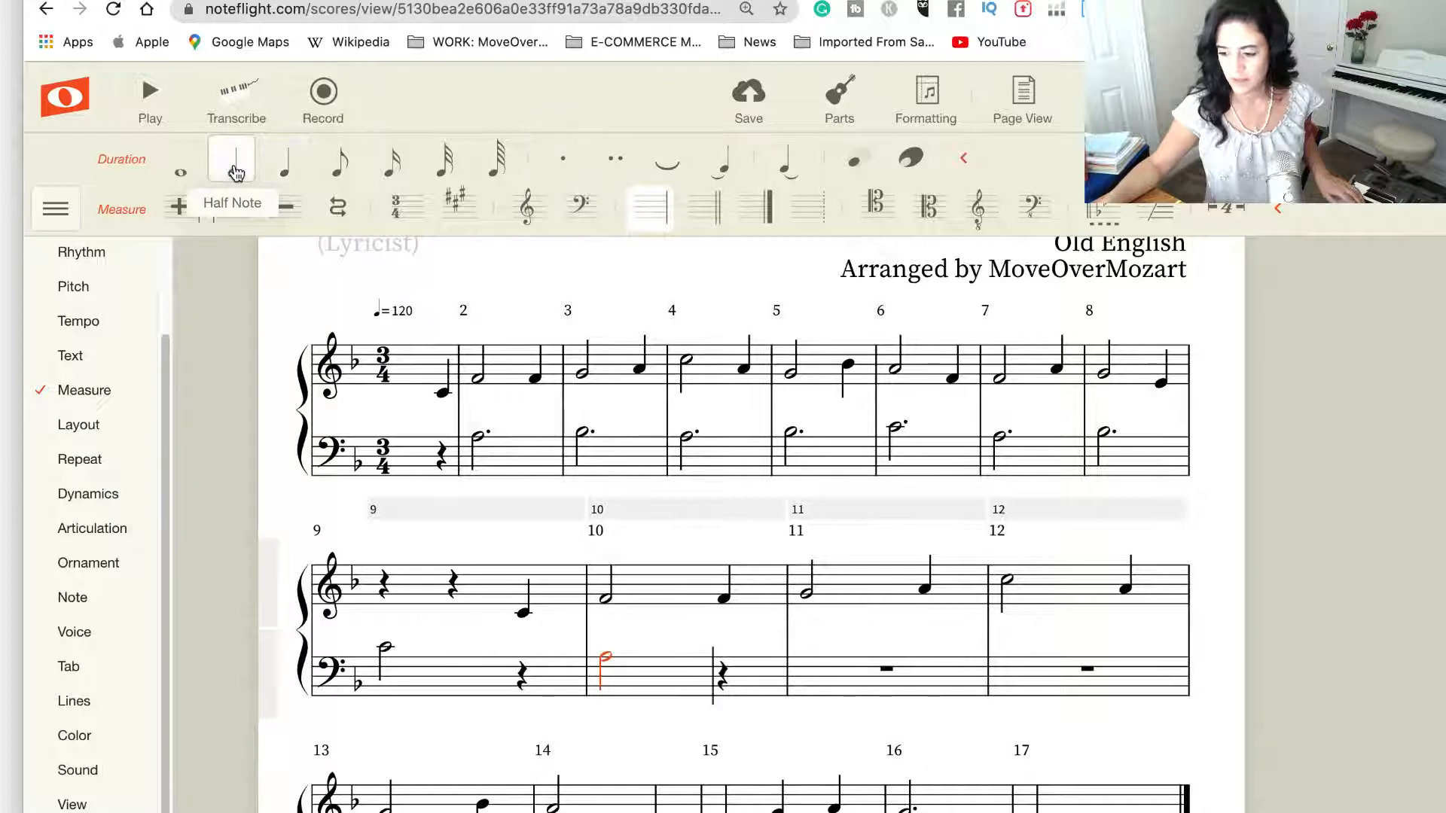
pyautogui.click(563, 163)
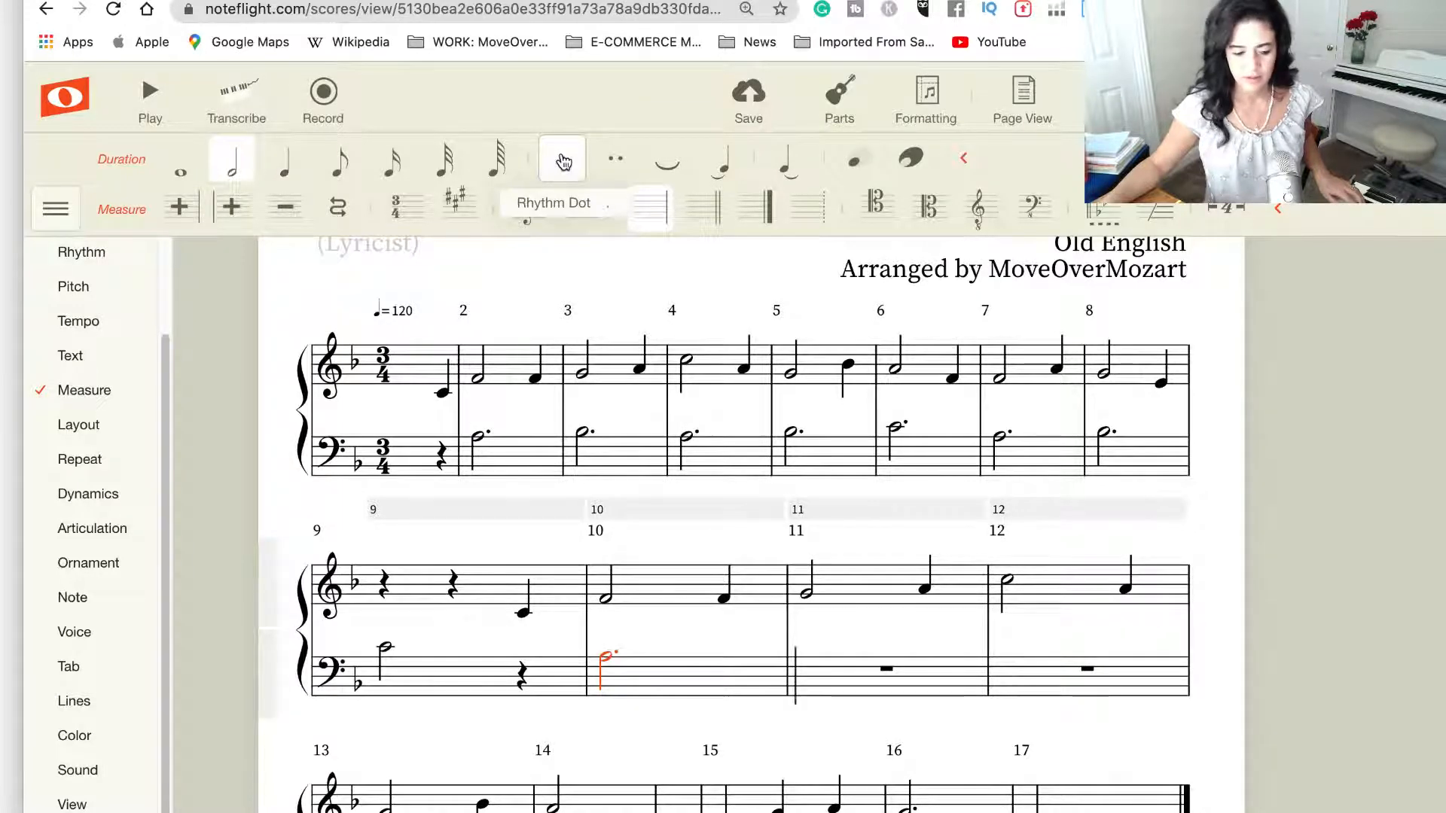
# Enter dotted half notes B-flat, A, B-flat, C, A, B-flat and A in bass measures 11 to 17, one per measure
pyautogui.press('f')
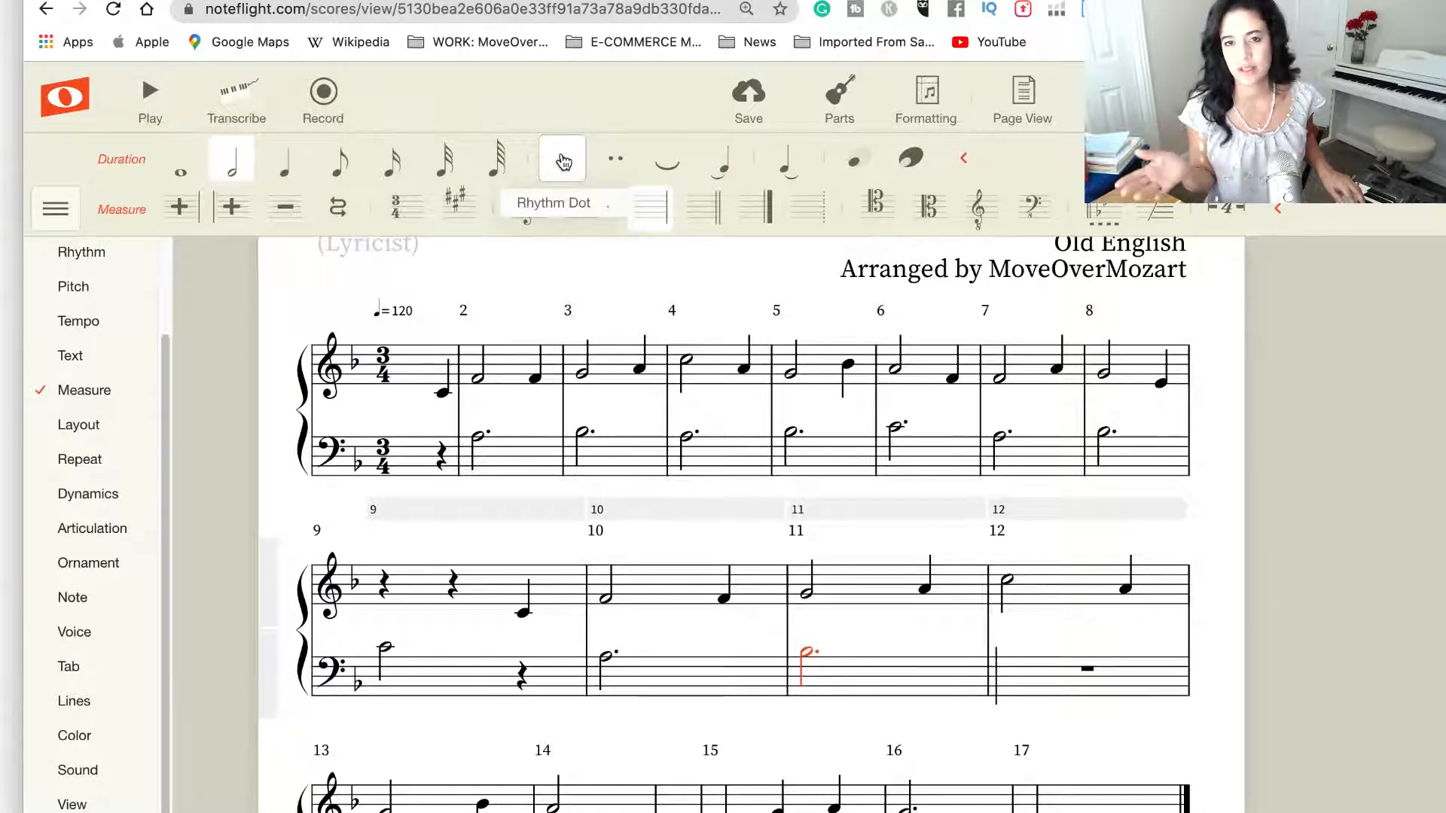
pyautogui.press('a')
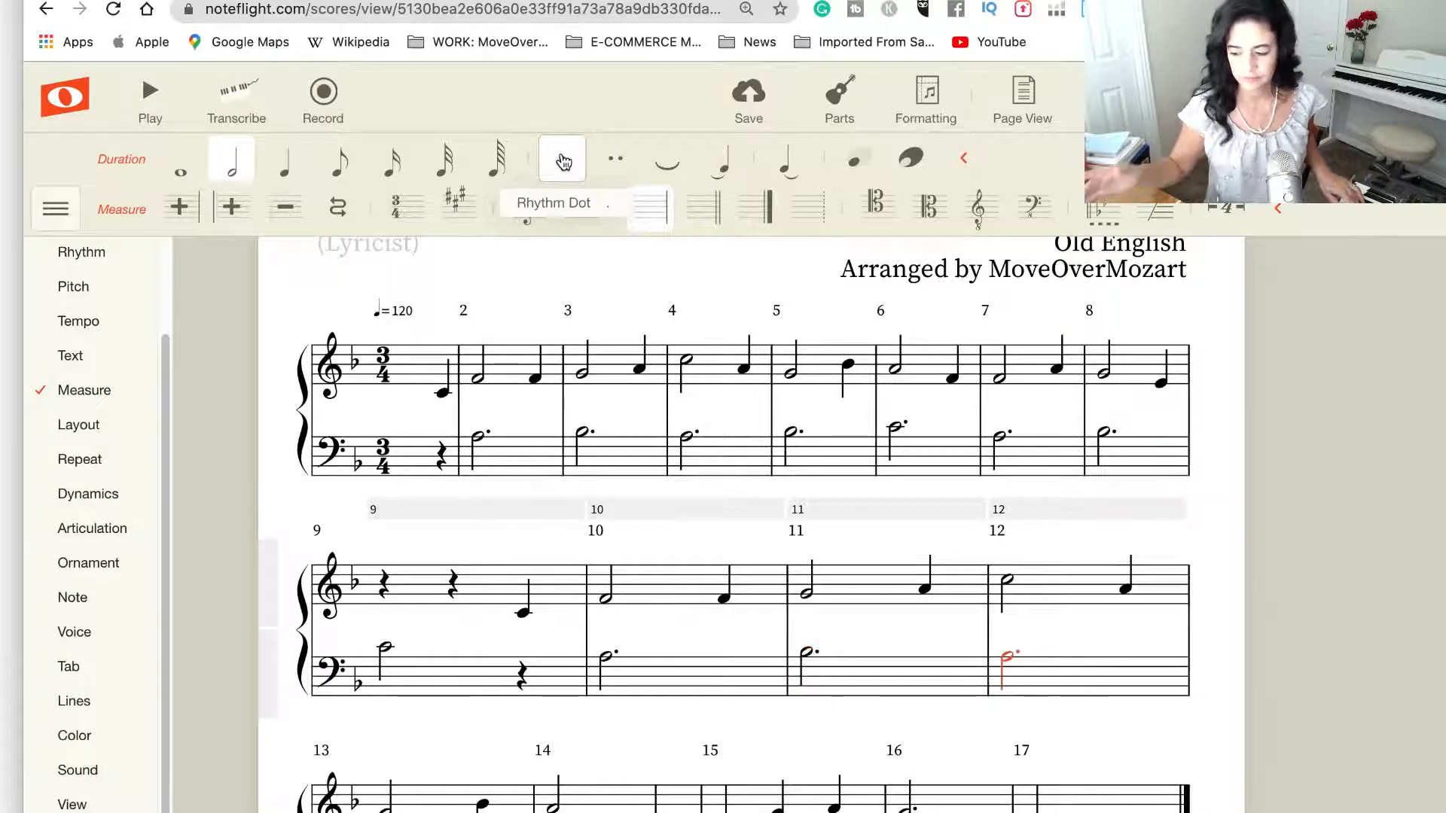
pyautogui.scroll(-3, 814, 531)
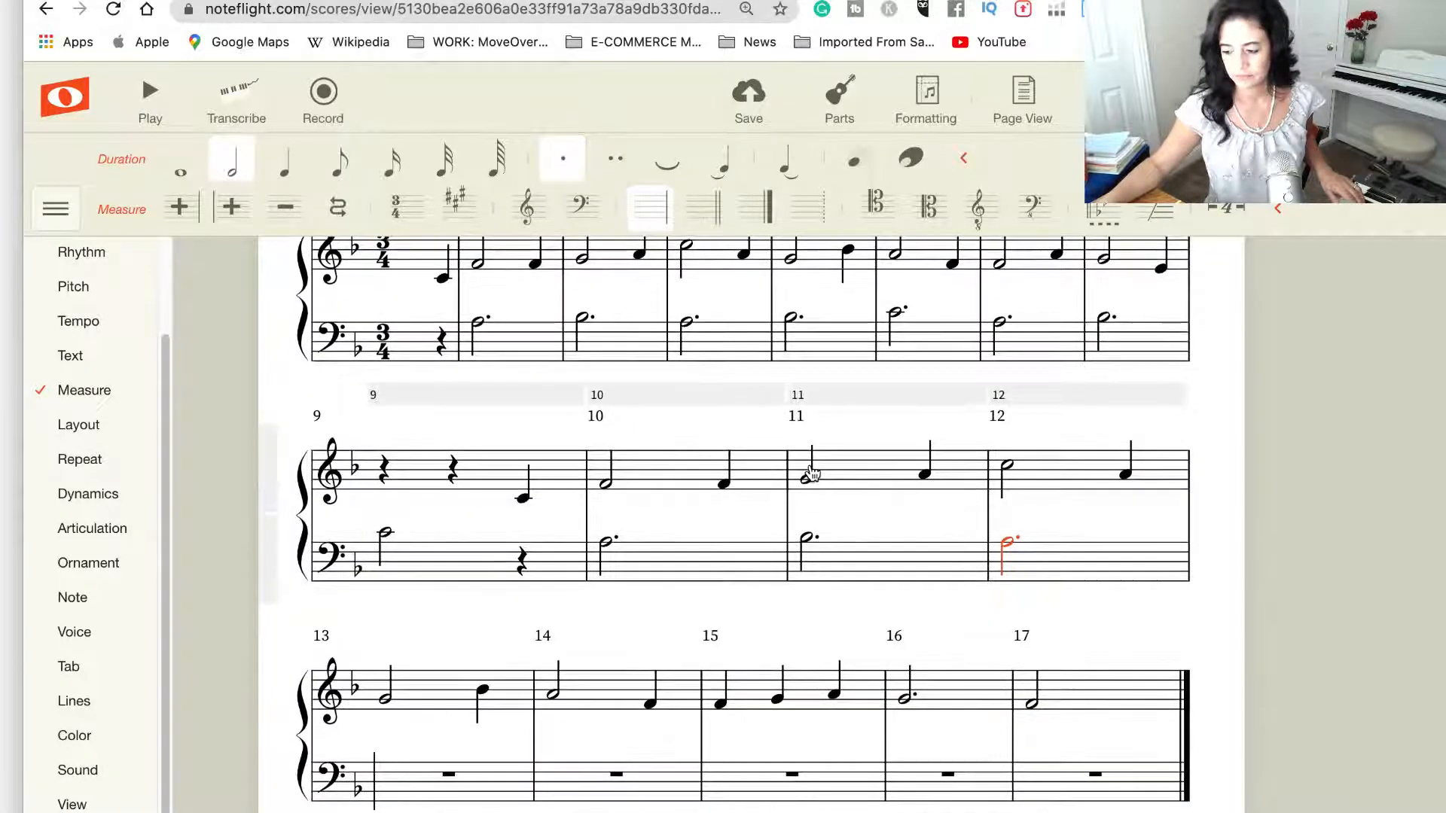
pyautogui.press('b')
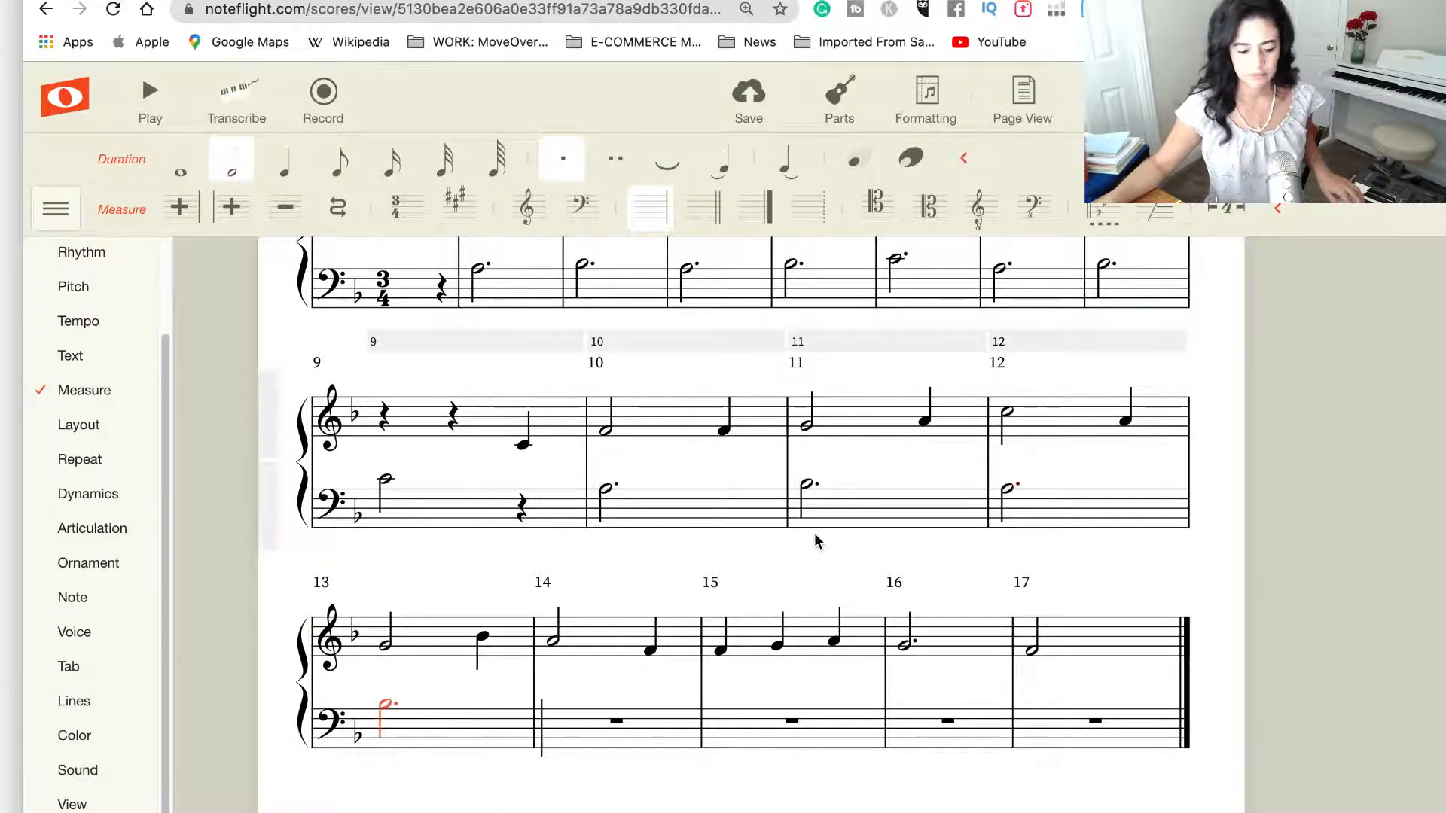
pyautogui.press('c')
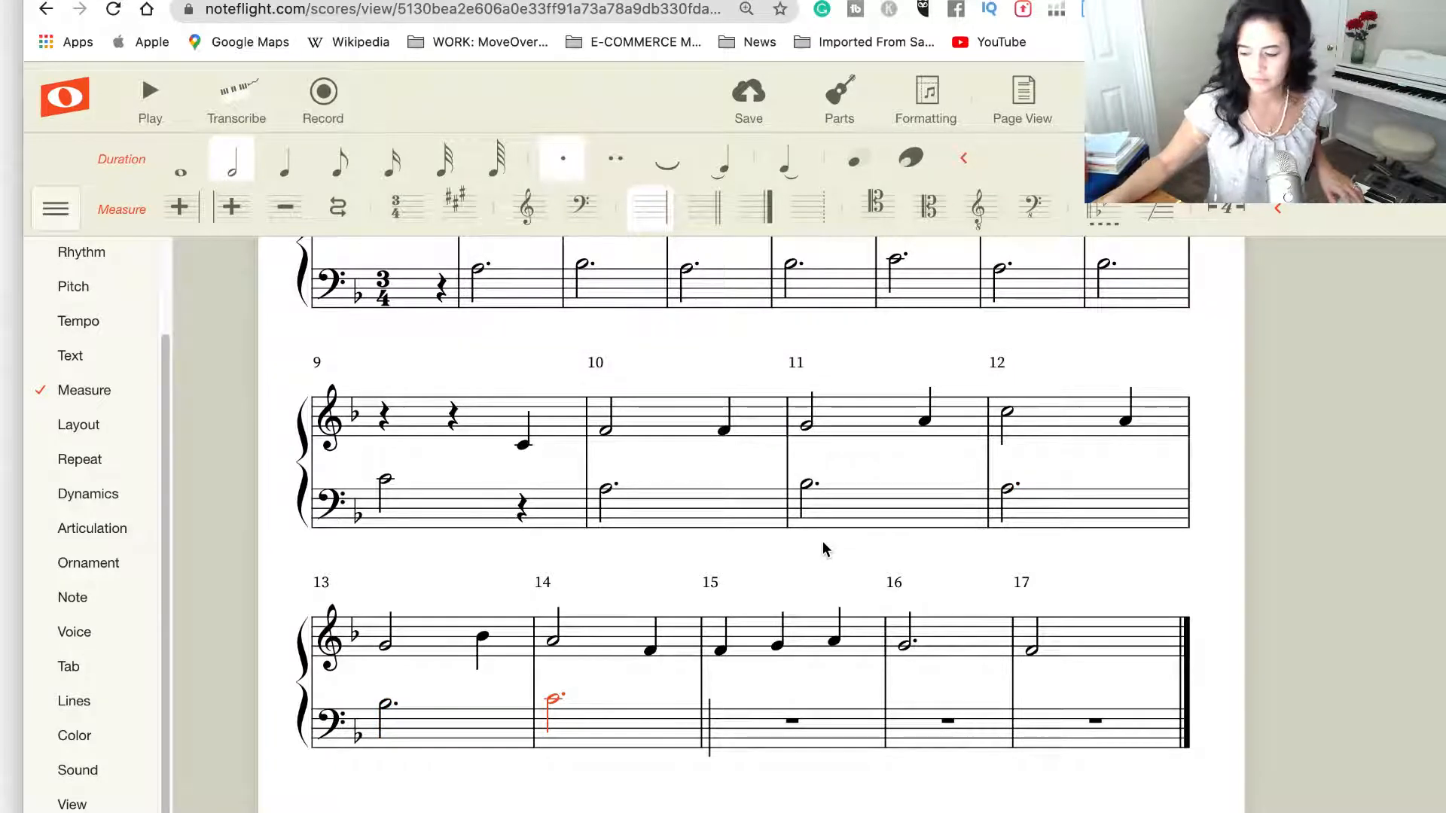
pyautogui.press('a')
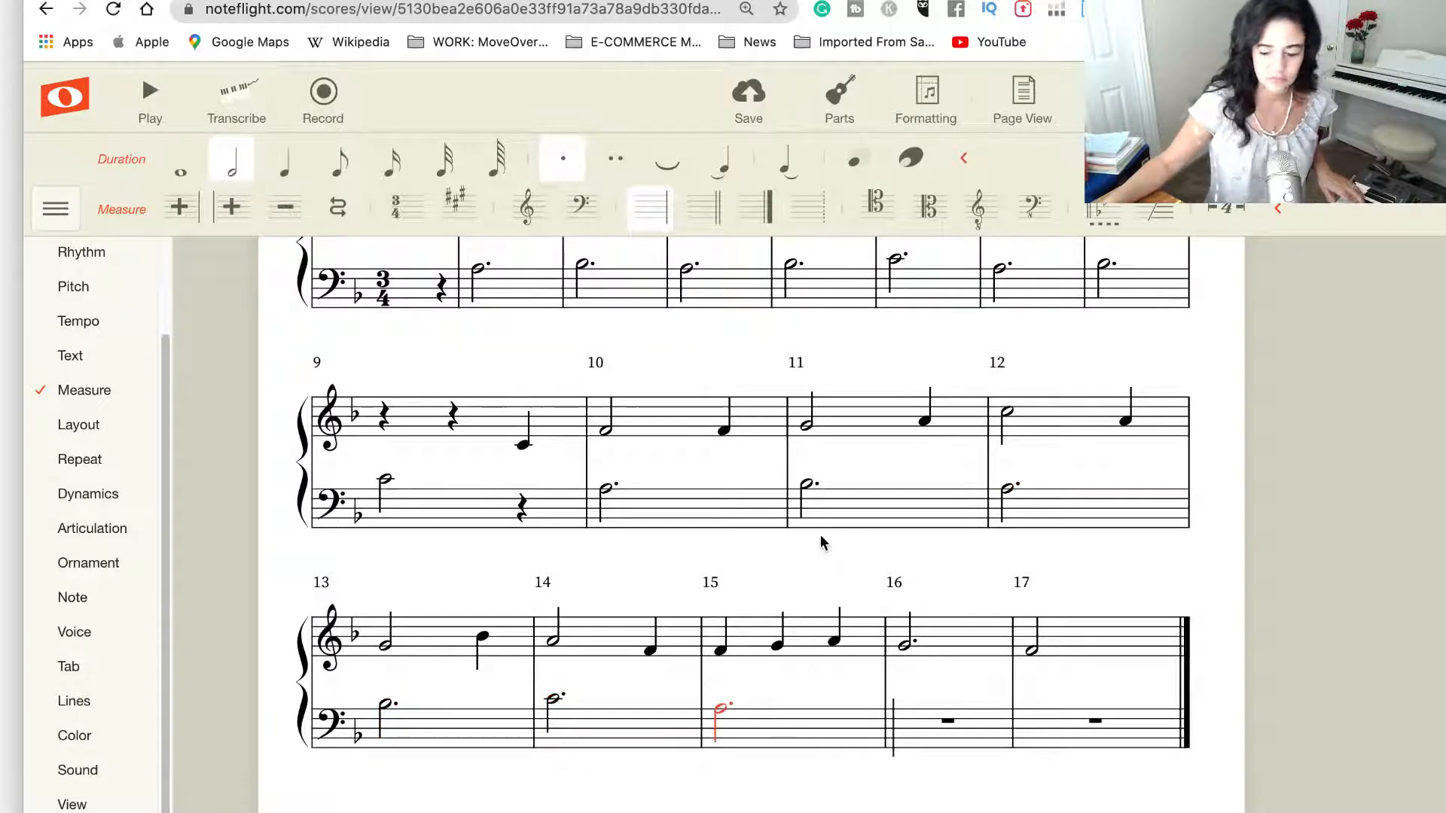
pyautogui.press('b')
pyautogui.press('Escape')
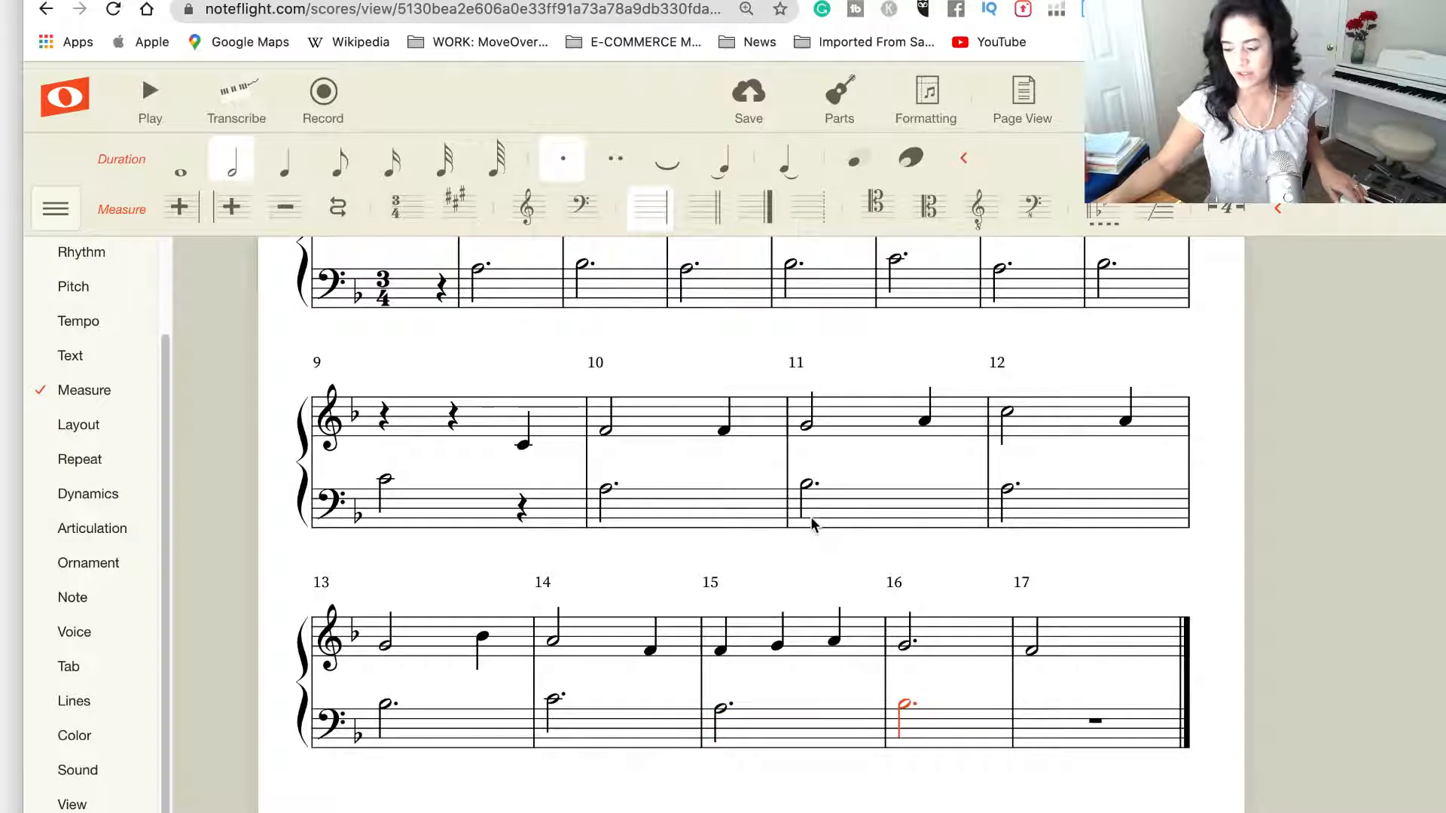
pyautogui.press('a')
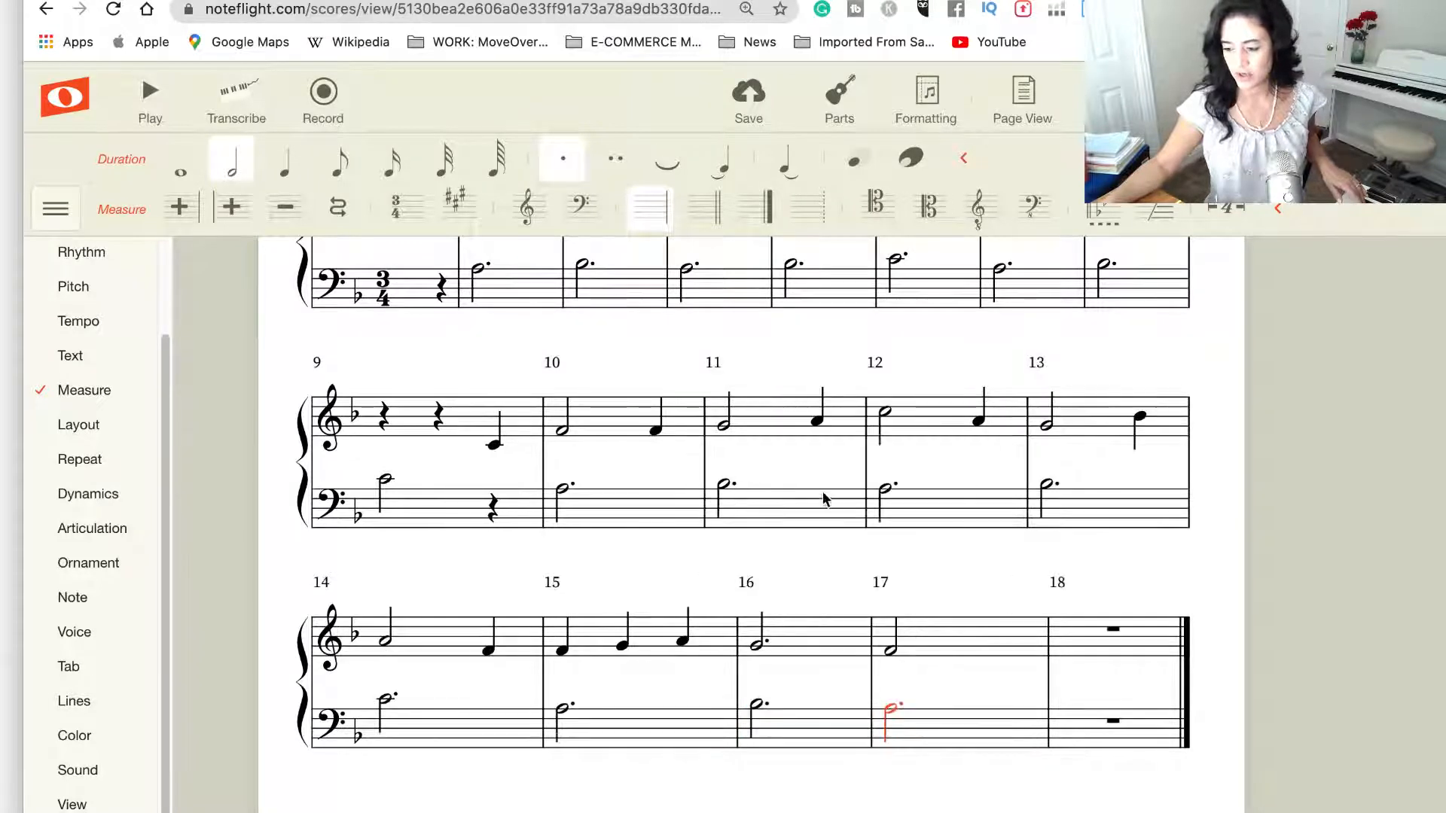
# Remove the dot from the half note A in bass measure 17 and hide a quarter rest placed after it
pyautogui.click(562, 171)
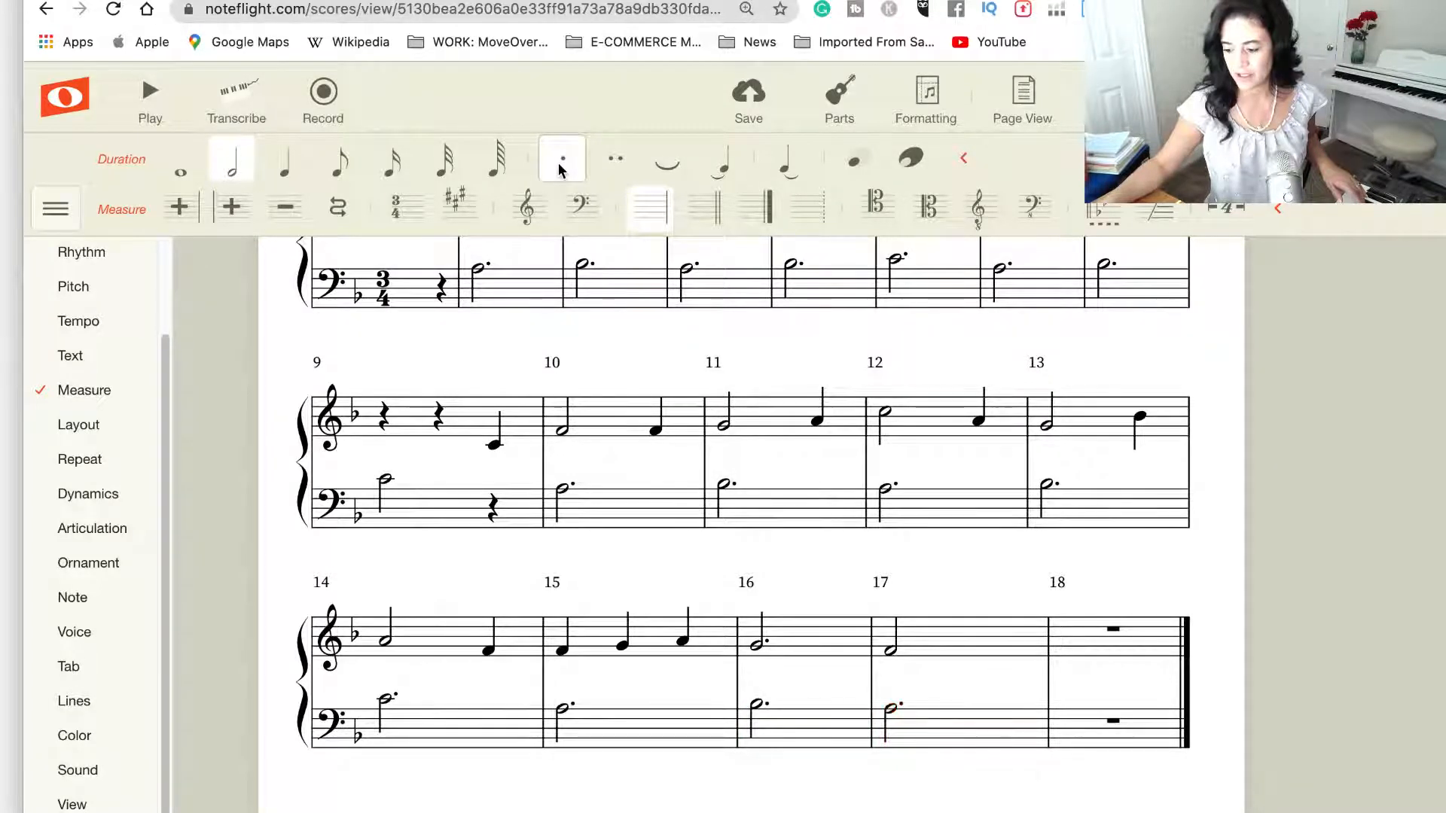
pyautogui.click(993, 728)
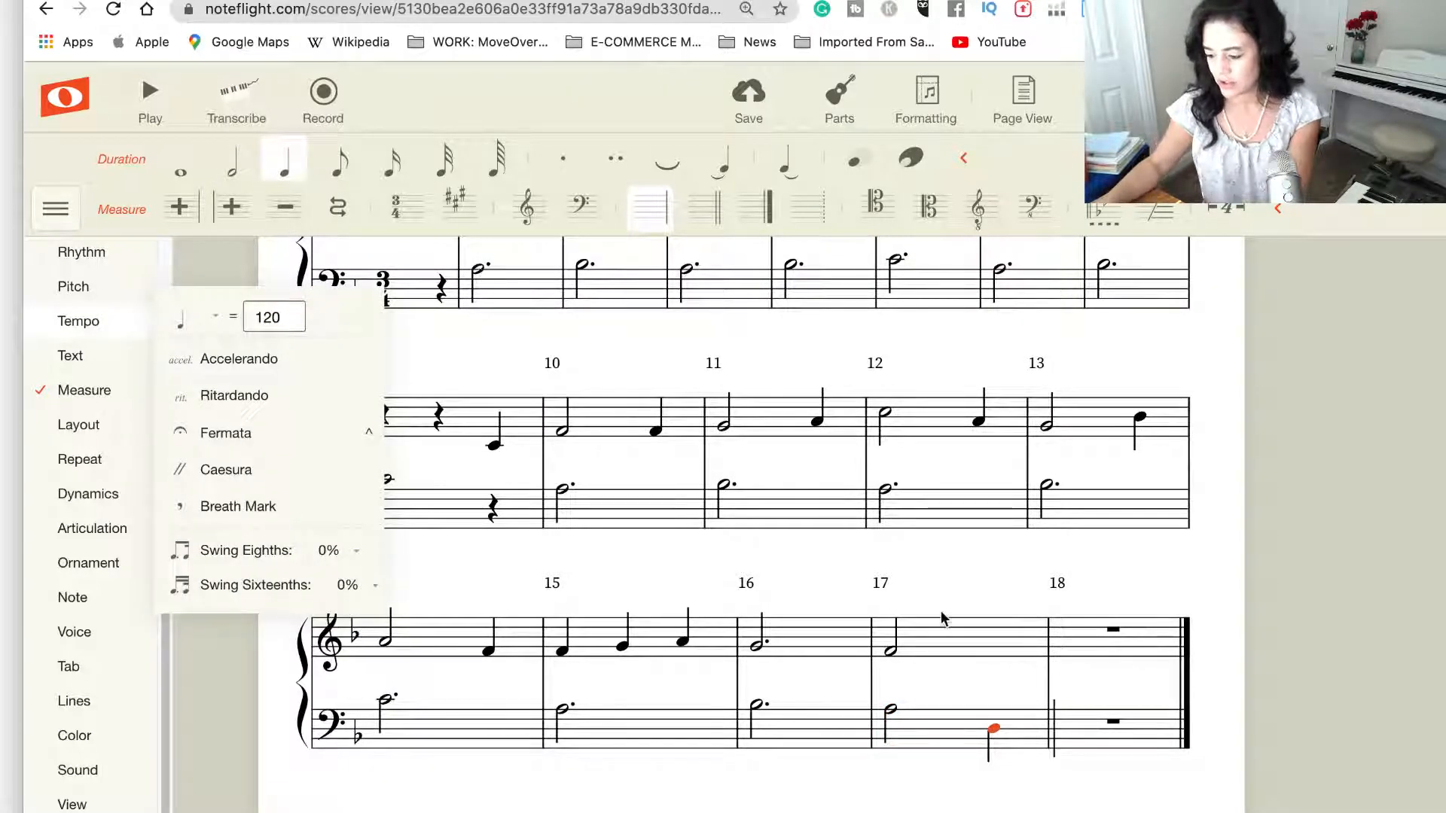
pyautogui.press('BackSpace')
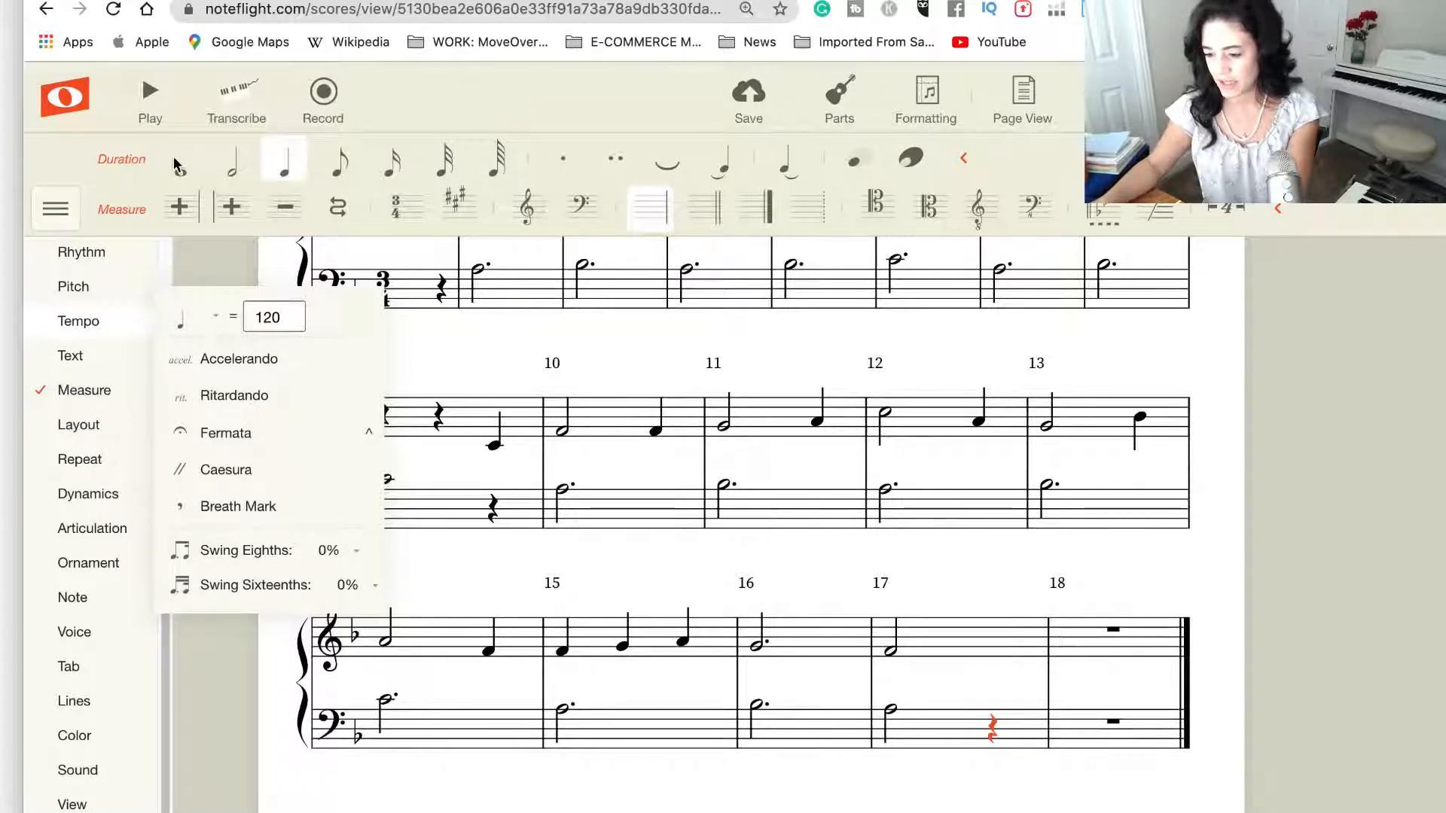
pyautogui.click(230, 702)
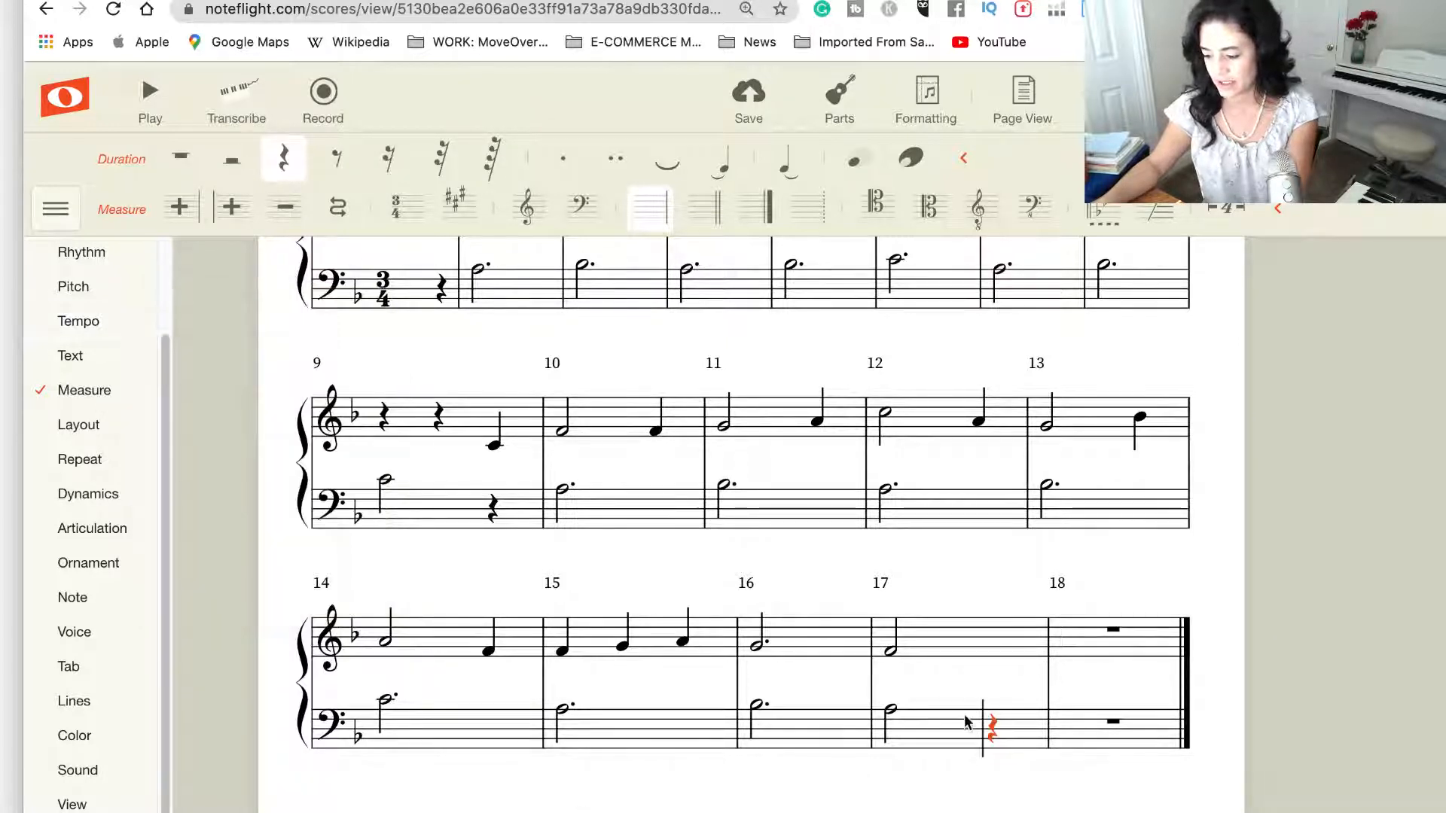
pyautogui.click(70, 734)
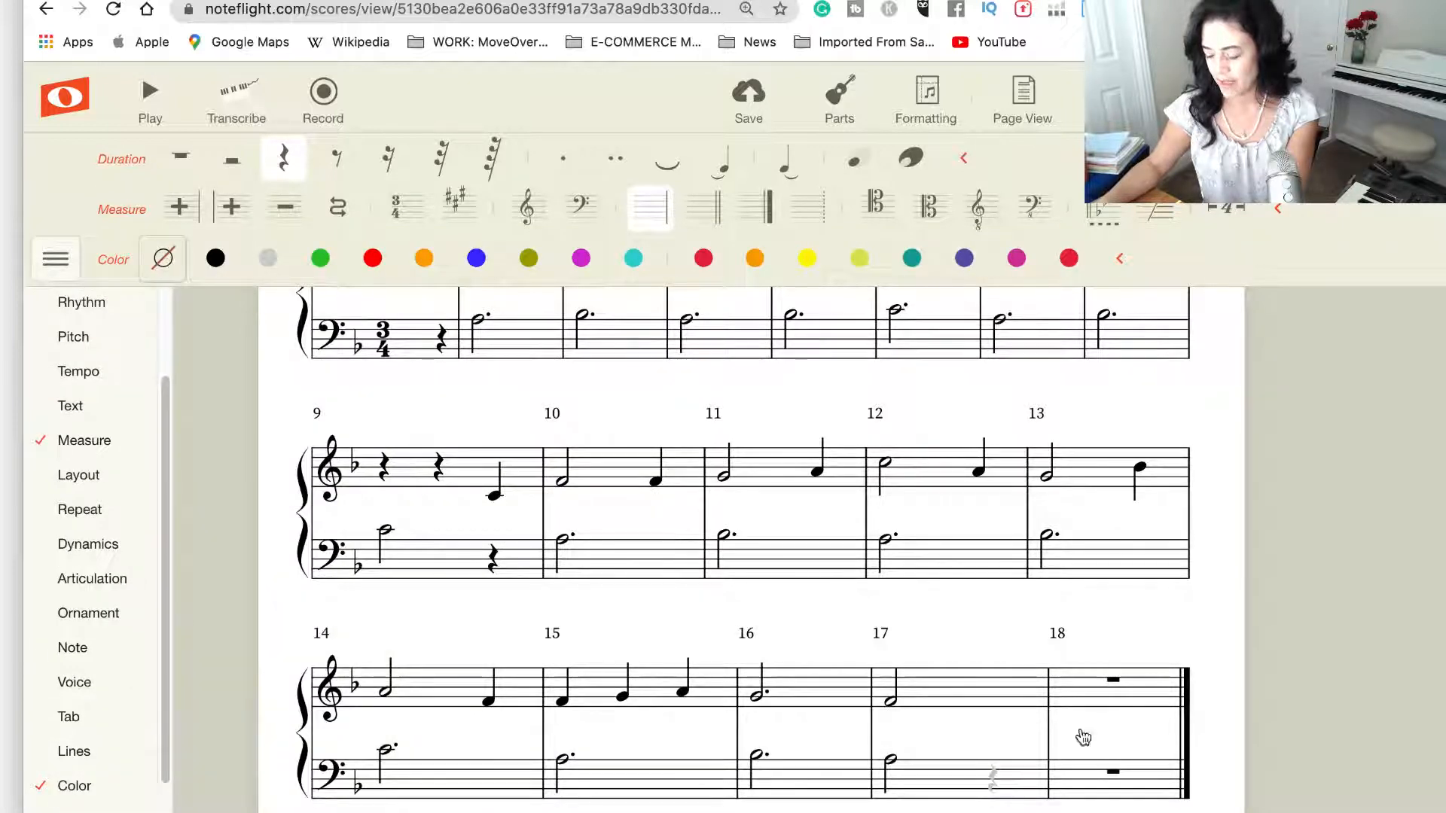
# Delete the empty measure 18 from both staves and save the score
pyautogui.click(1135, 694)
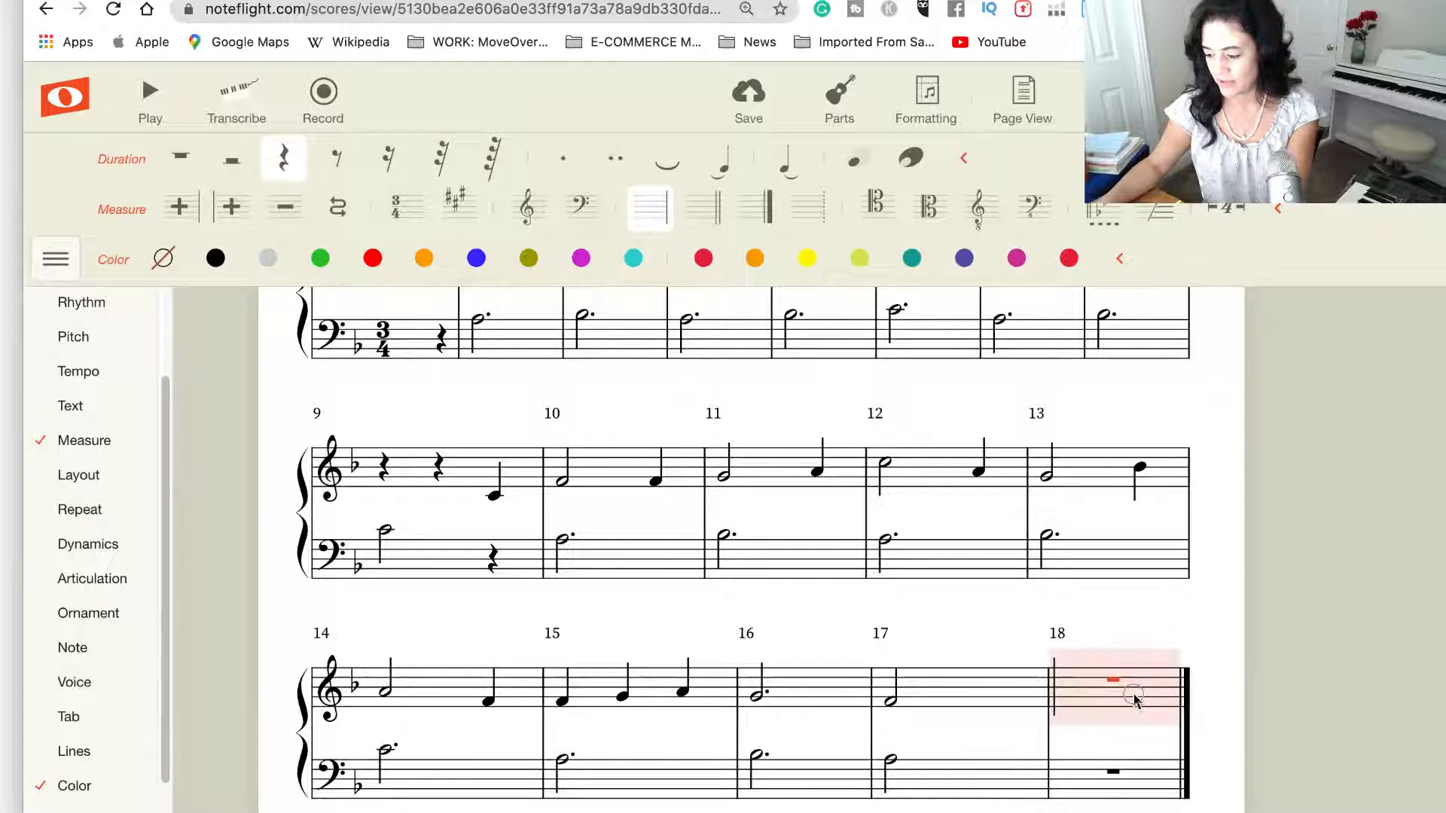
pyautogui.keyDown('shift'); pyautogui.click(1132, 779); pyautogui.keyUp('shift')
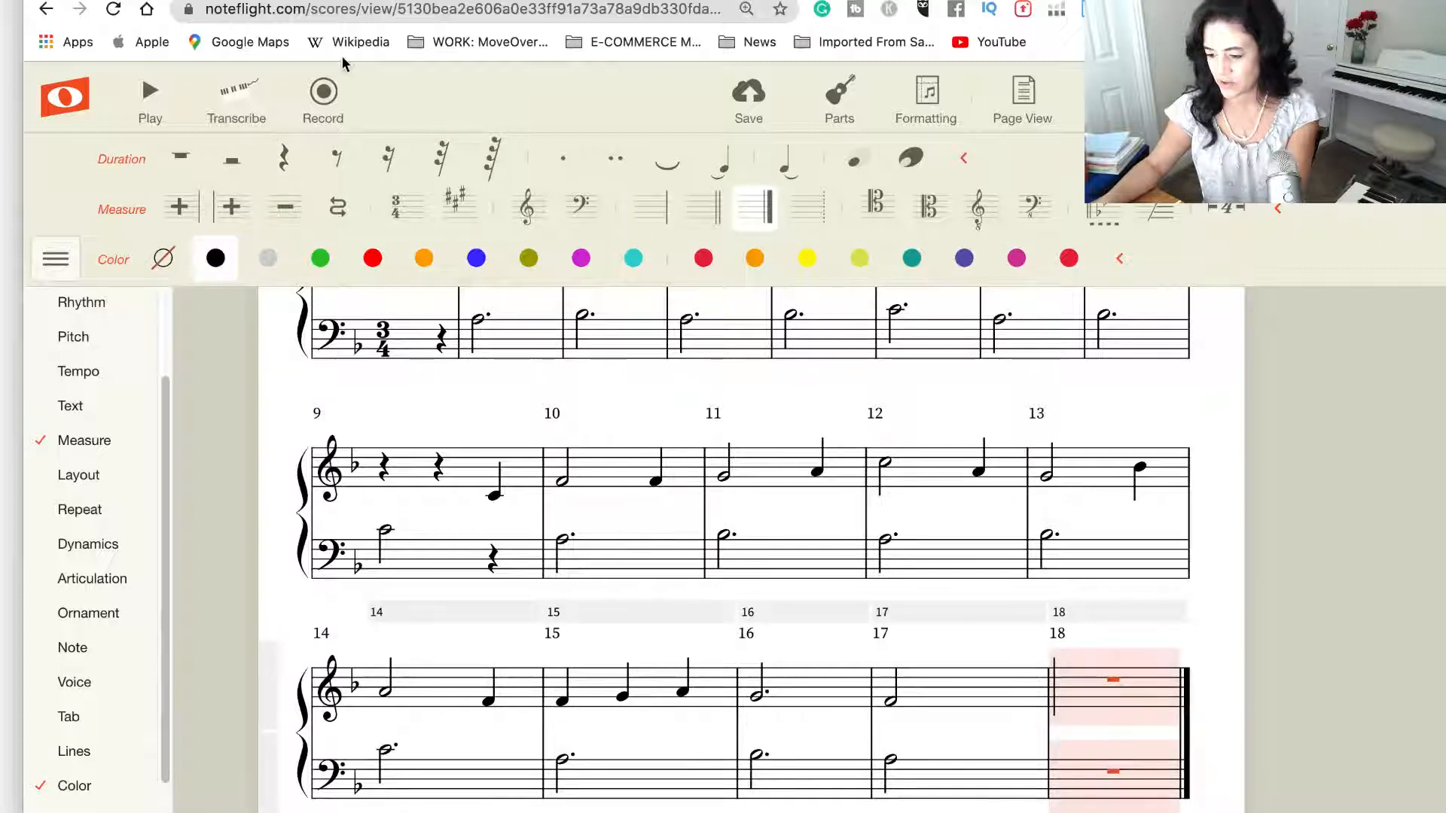
pyautogui.click(287, 211)
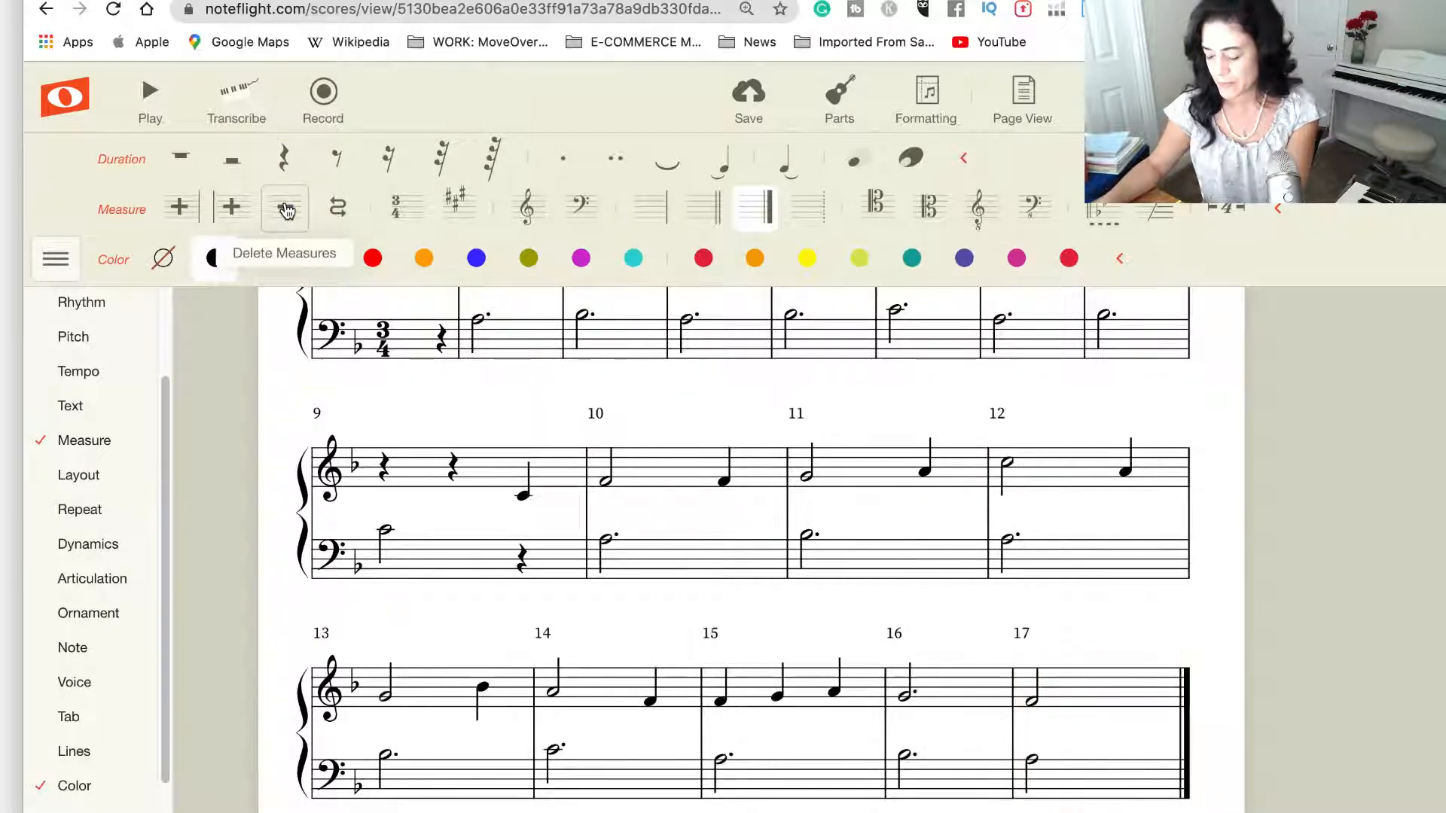
pyautogui.scroll(5, 1196, 598)
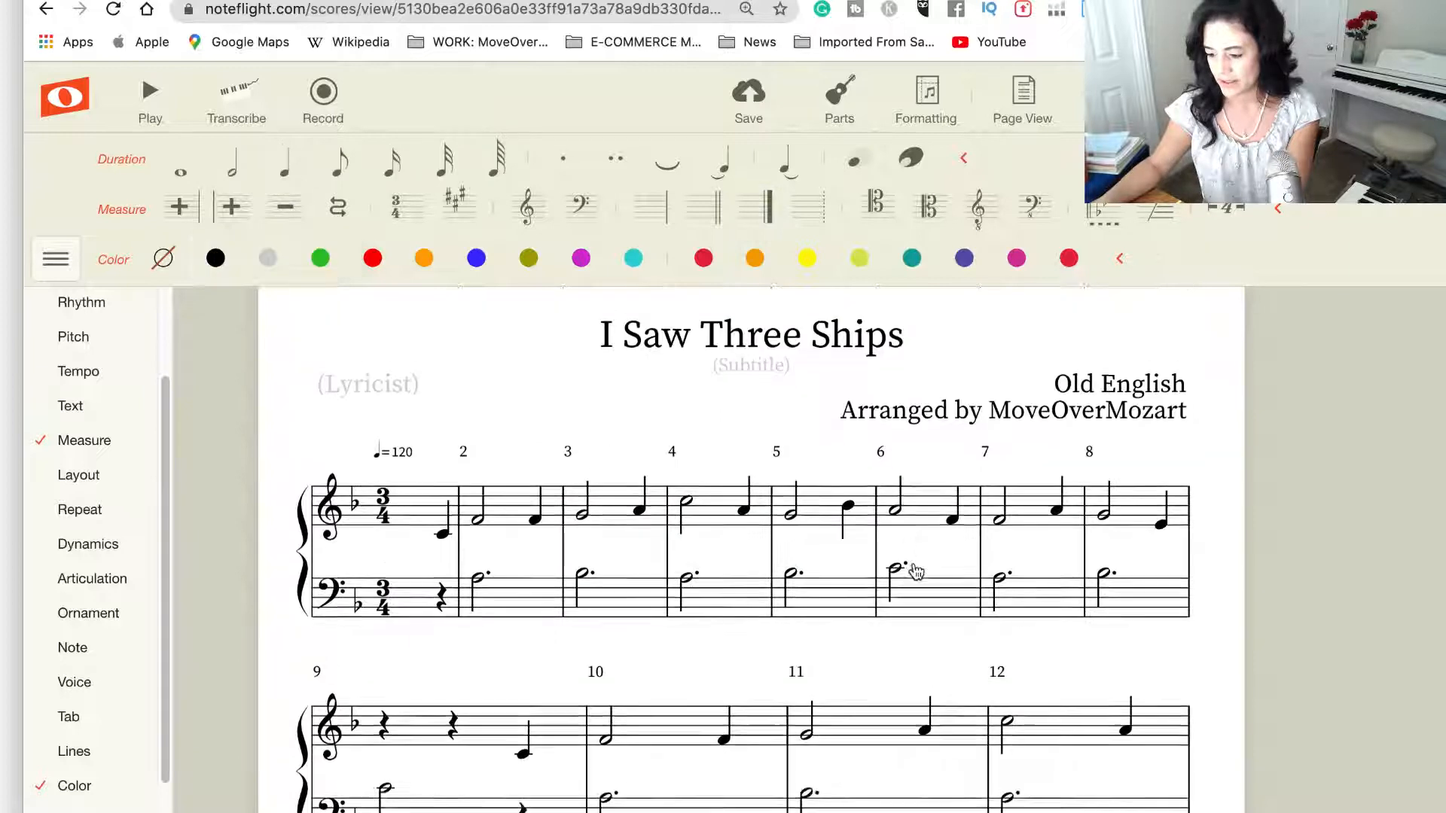
pyautogui.click(749, 96)
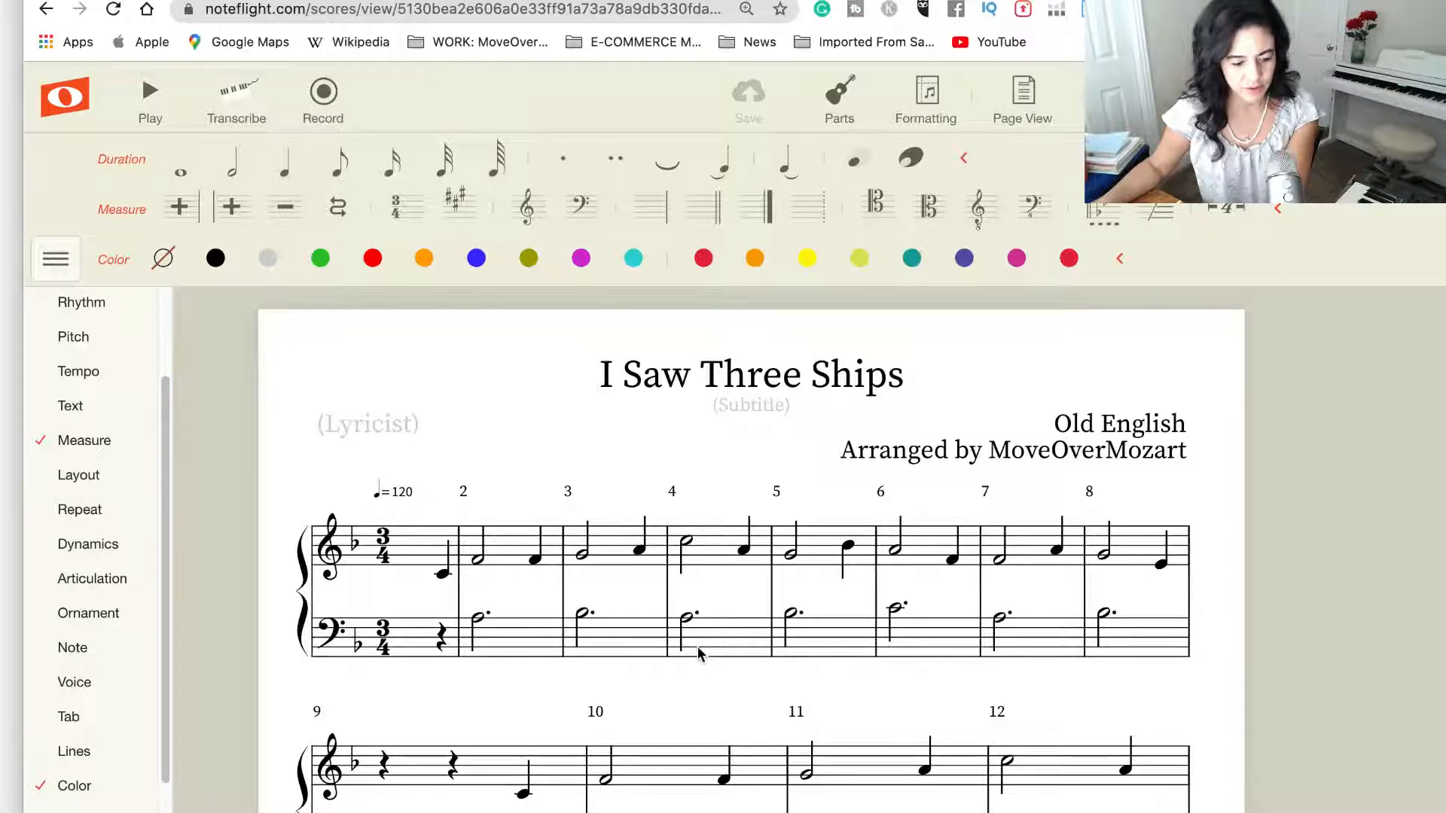
# Add the chord symbol FM above the half note F that opens treble measure 2
pyautogui.scroll(-2, 699, 652)
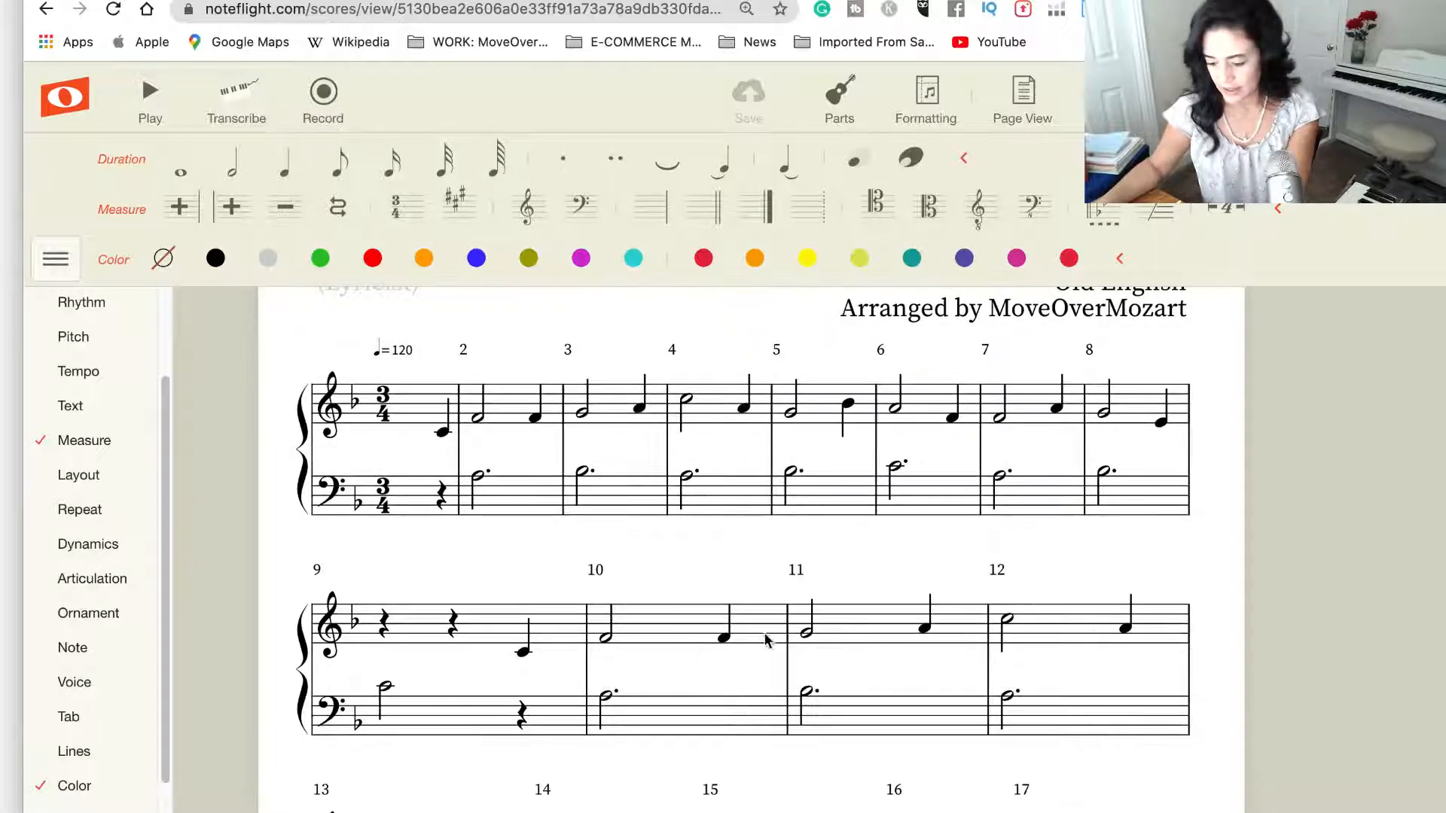
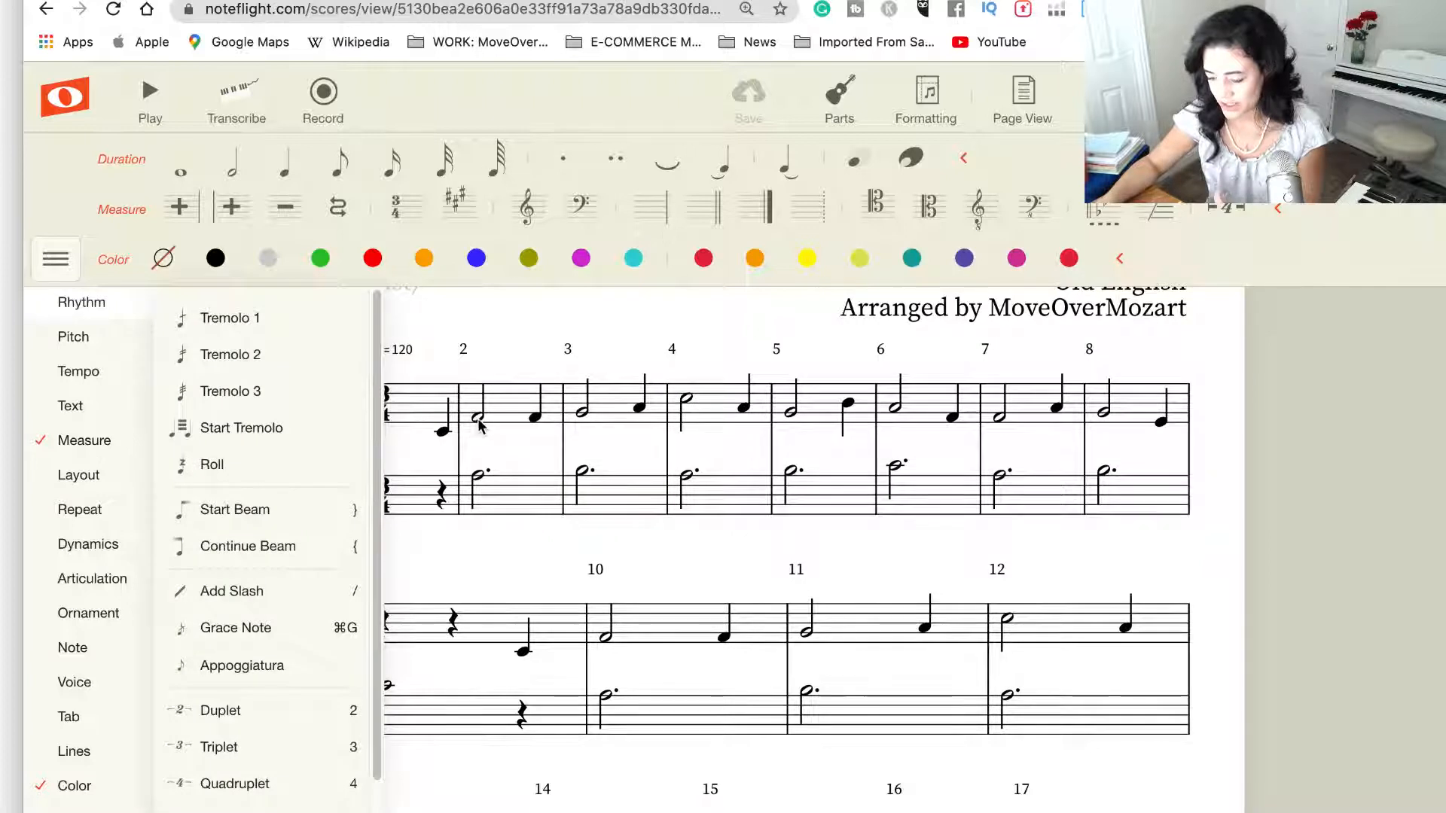
pyautogui.click(1374, 527)
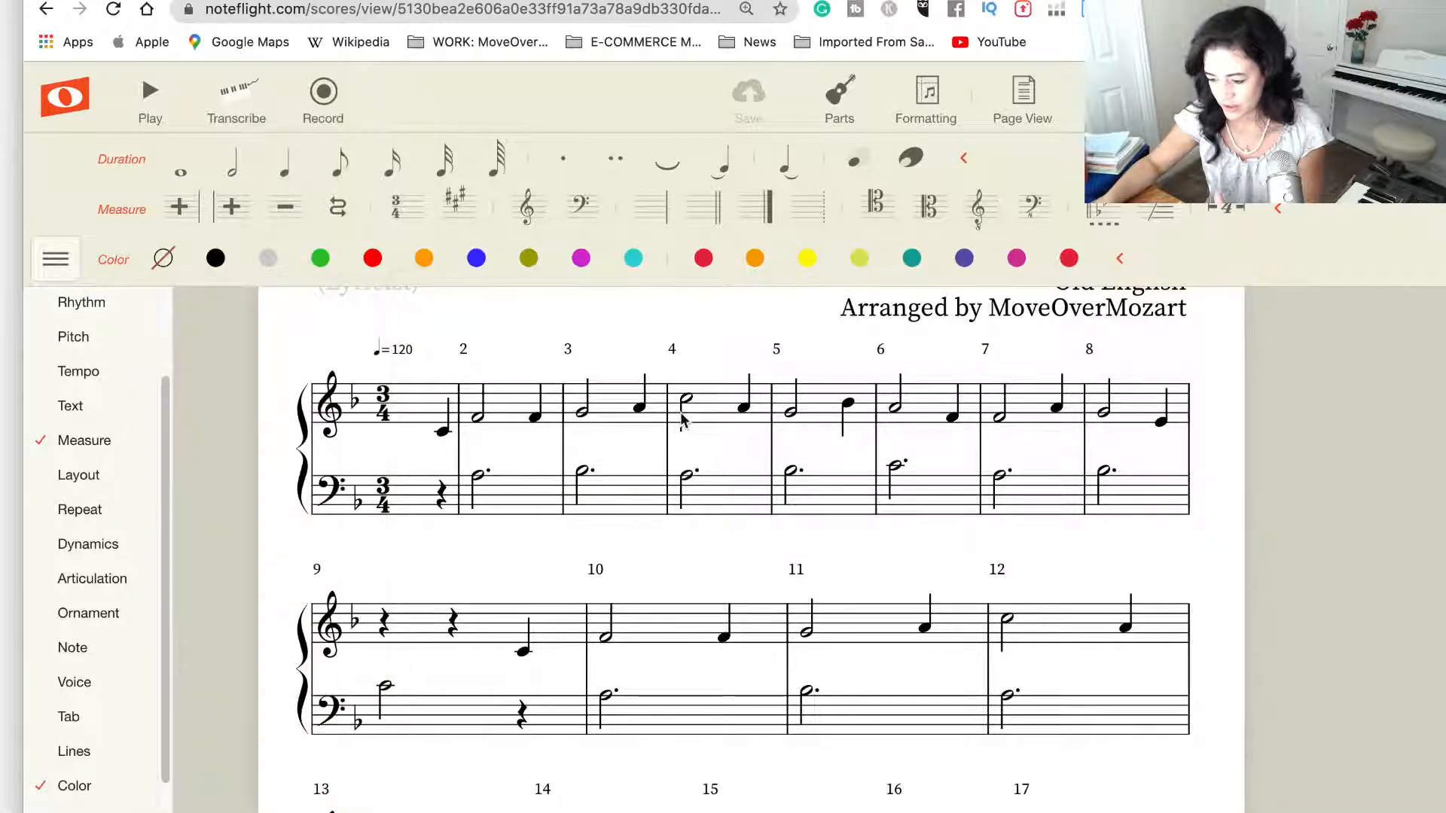
pyautogui.click(478, 420)
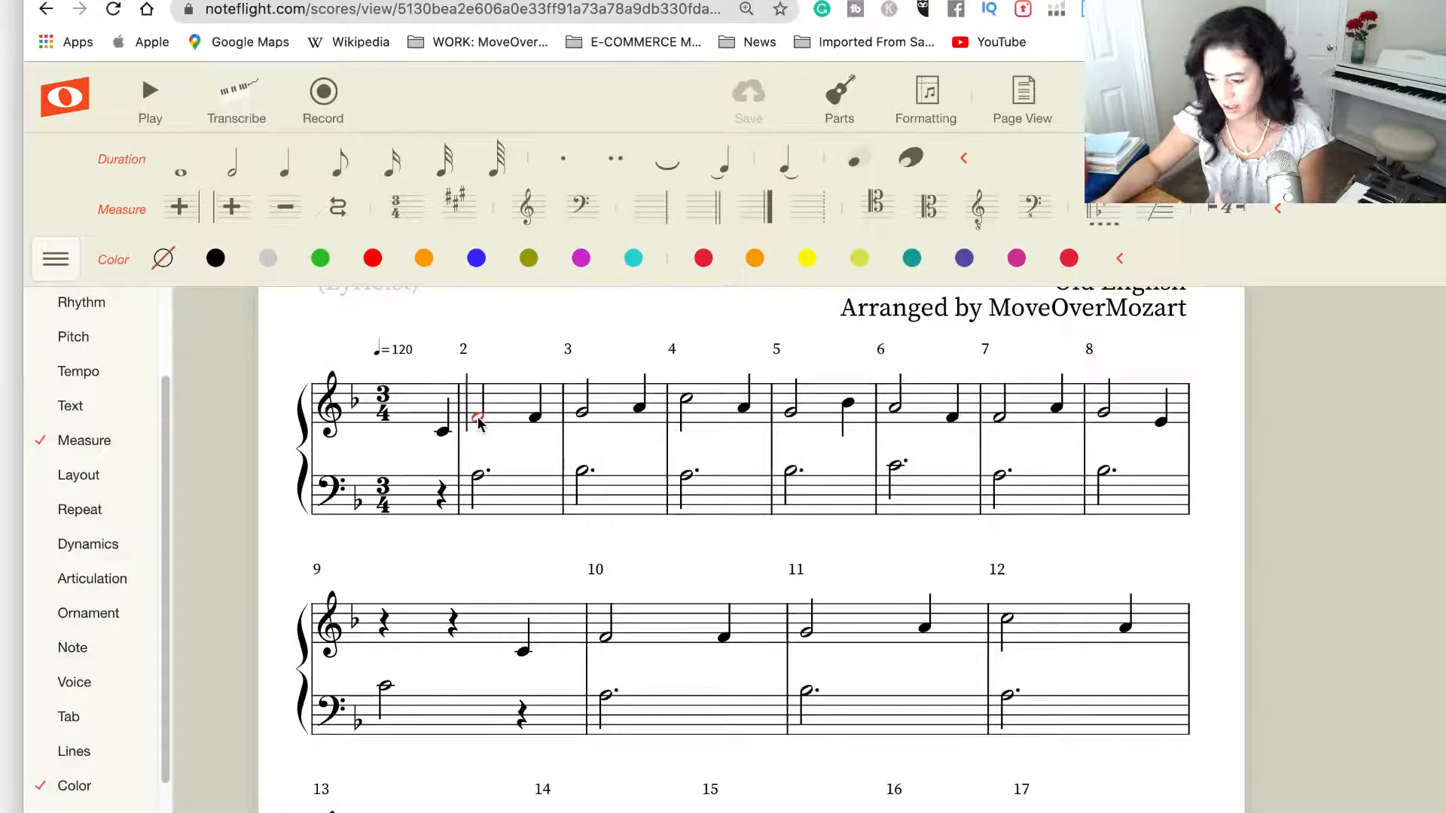
pyautogui.moveTo(92, 365)
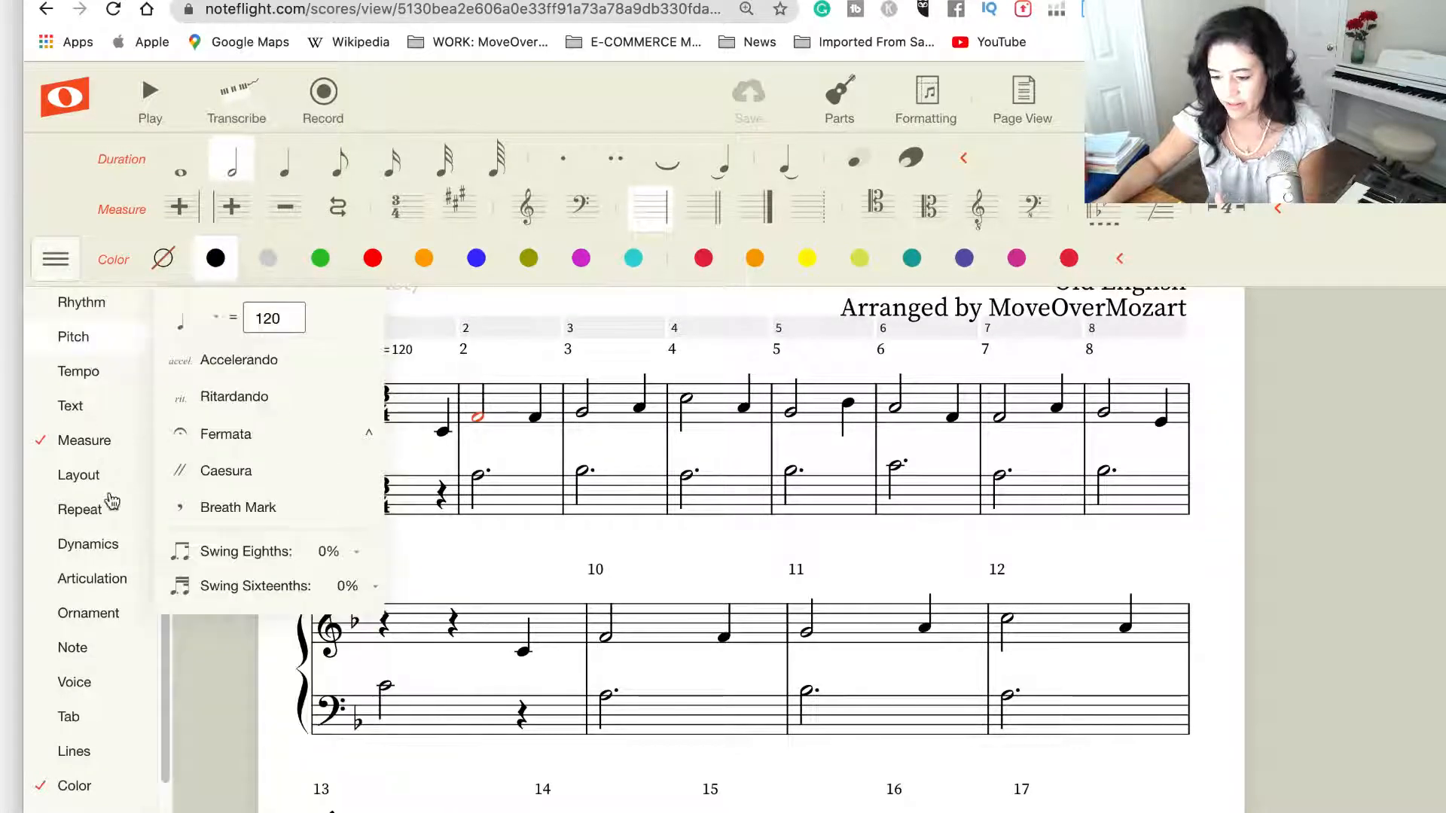
pyautogui.moveTo(84, 685)
pyautogui.scroll(-1, 82, 686)
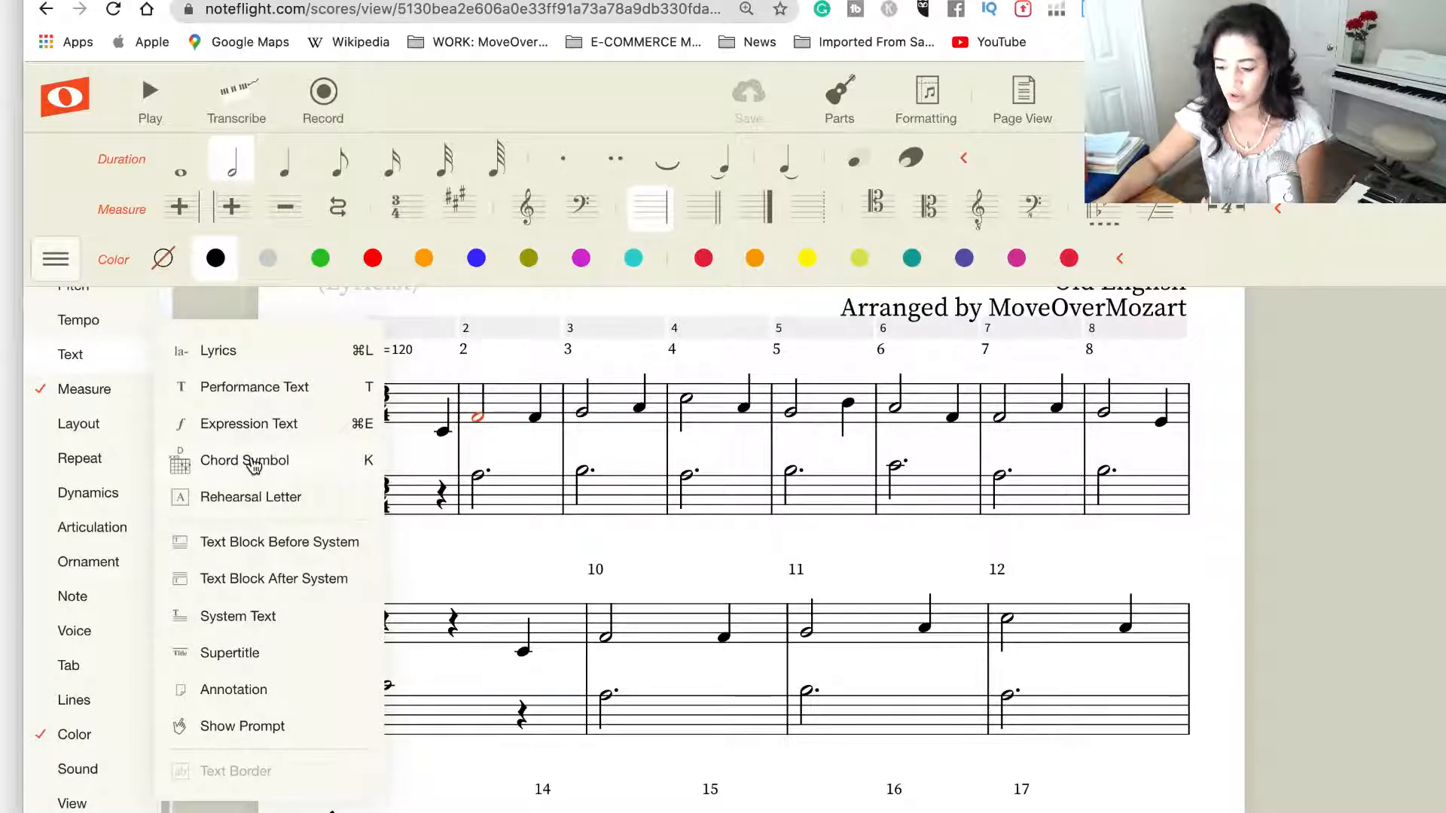
pyautogui.click(1355, 681)
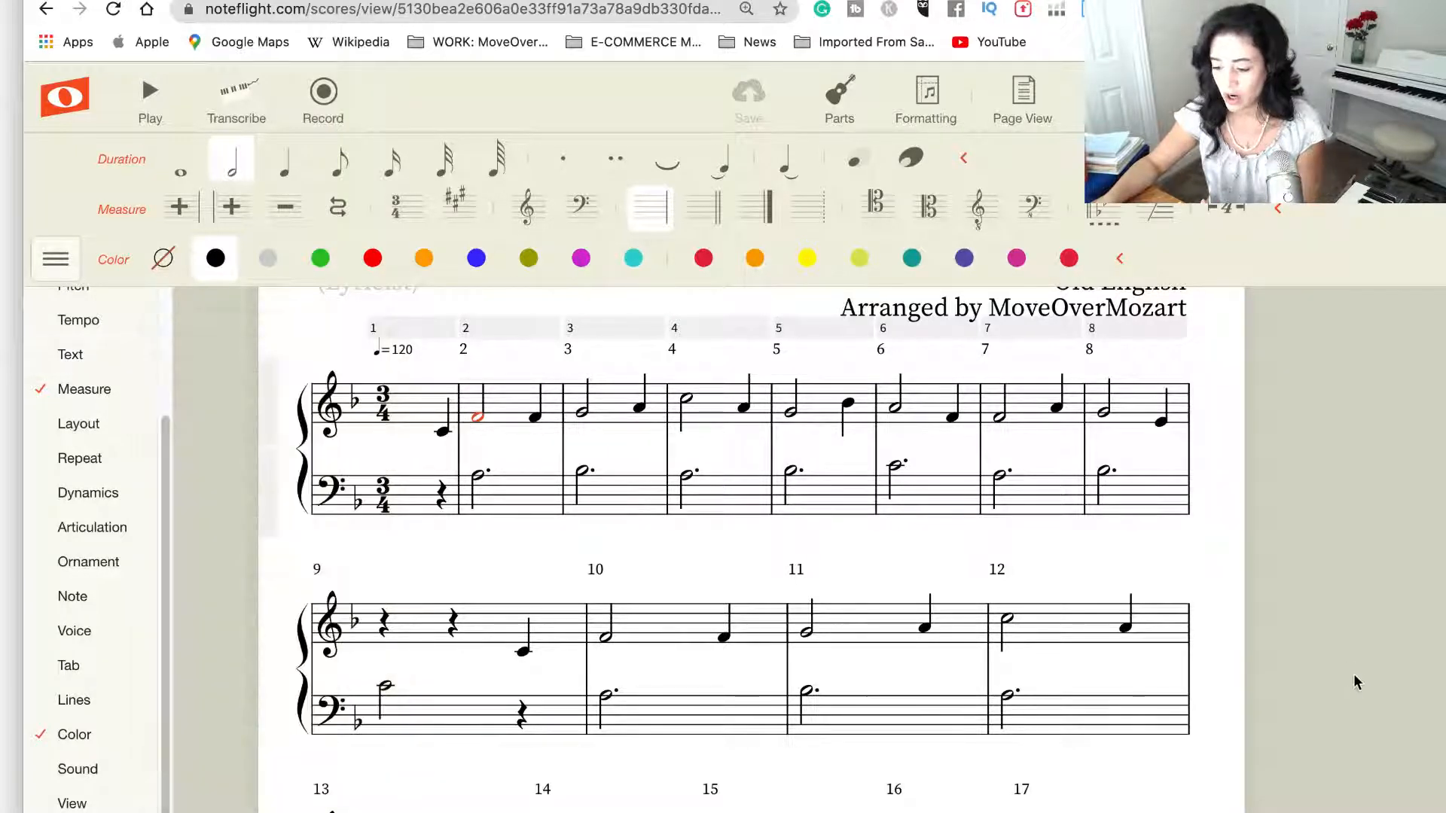
pyautogui.press('k')
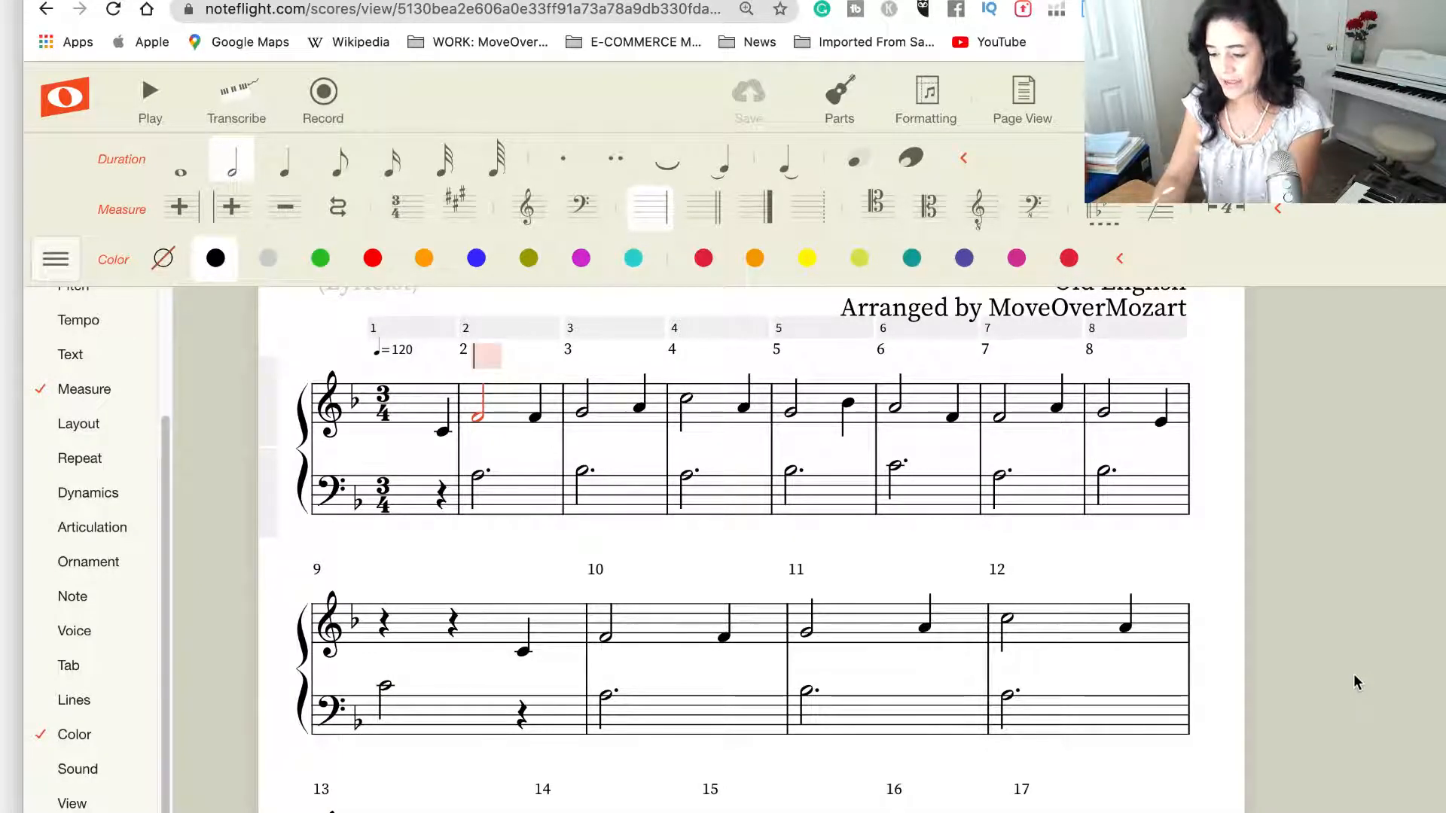
pyautogui.write('F')
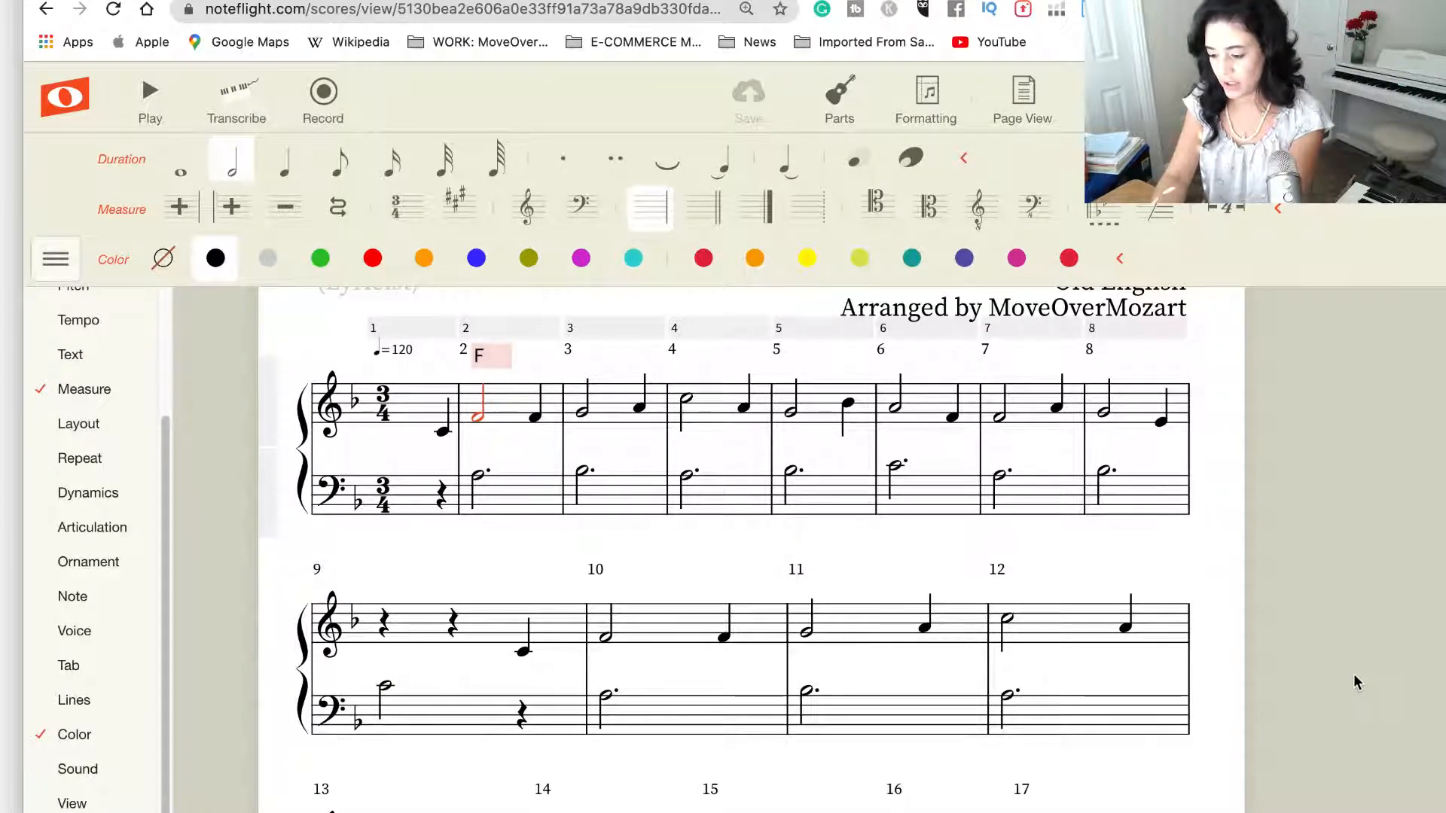
pyautogui.write('M')
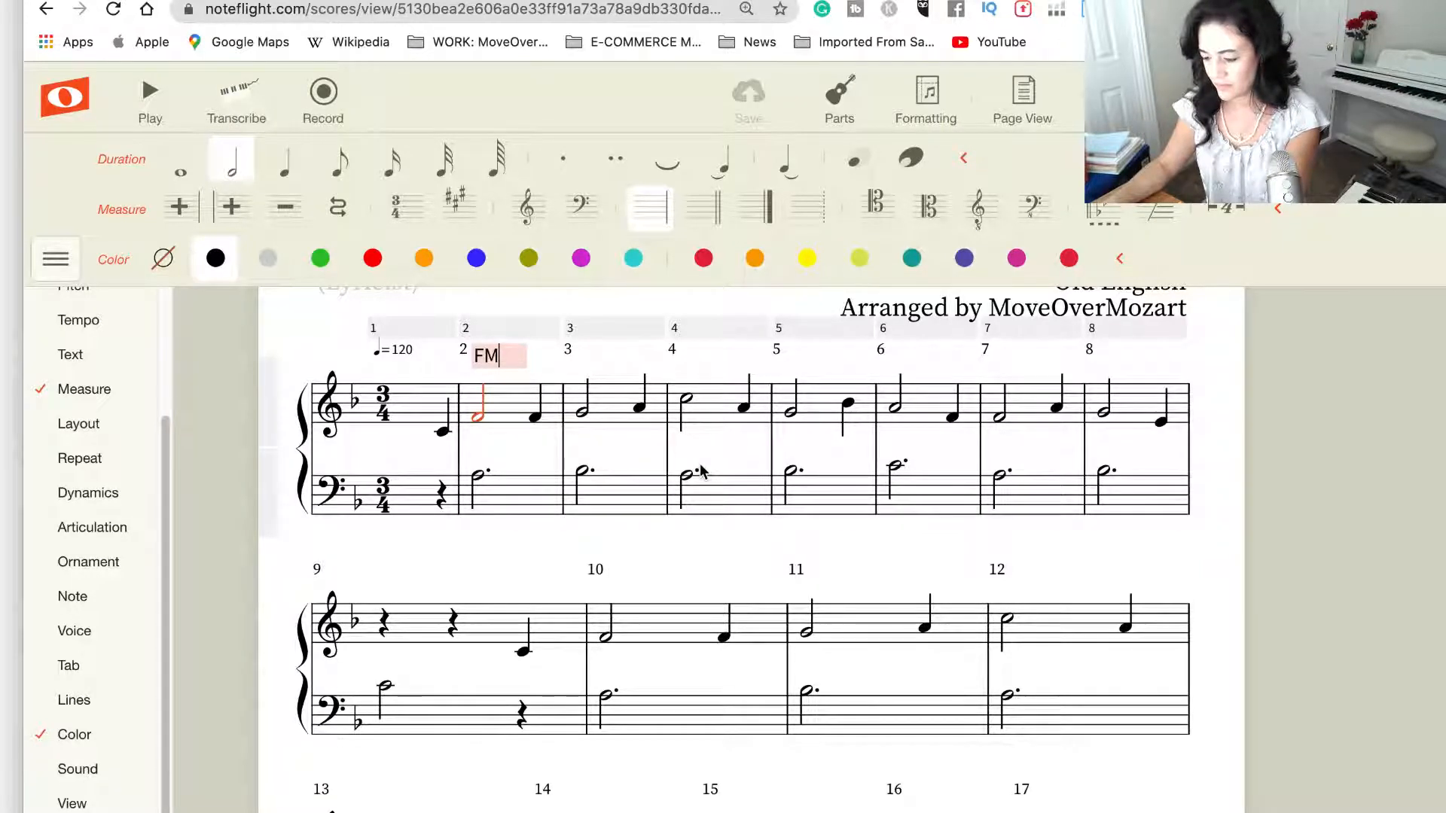
# Add the chord symbols CM7 above the first treble note of measure 8 and FM above the first treble note of measure 10
pyautogui.click(1105, 415)
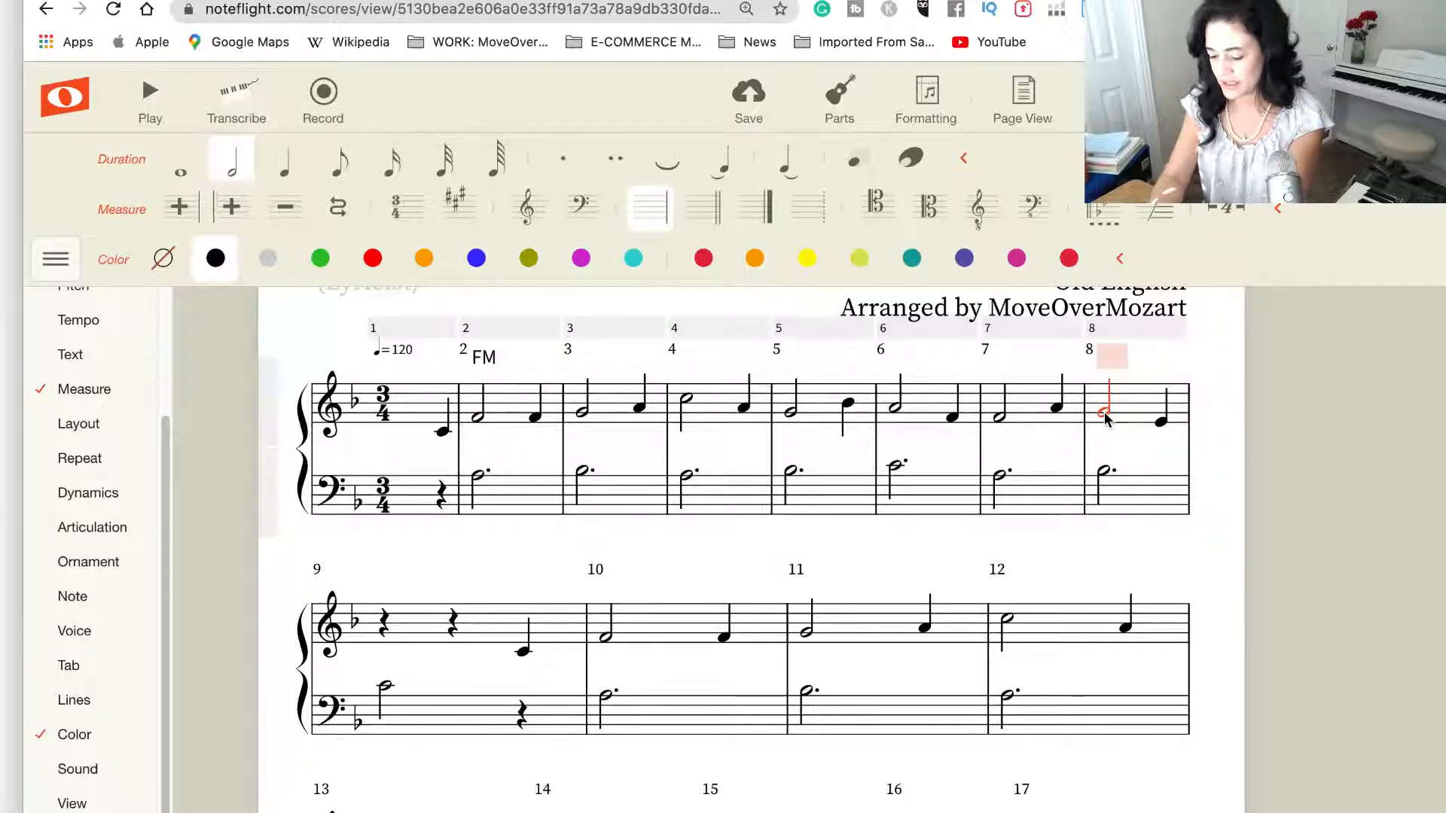
pyautogui.write('CM7')
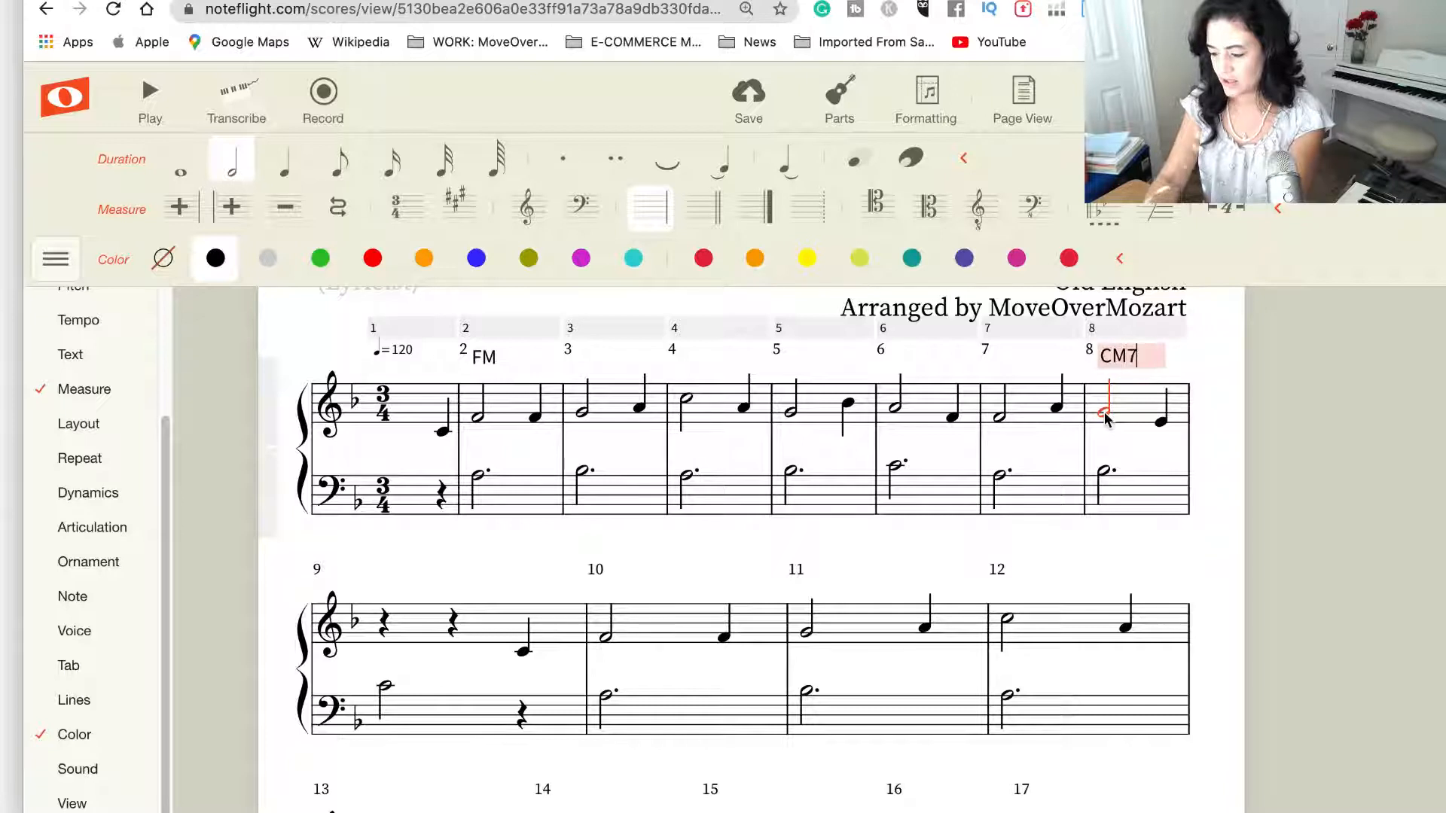
pyautogui.click(1184, 564)
pyautogui.click(604, 637)
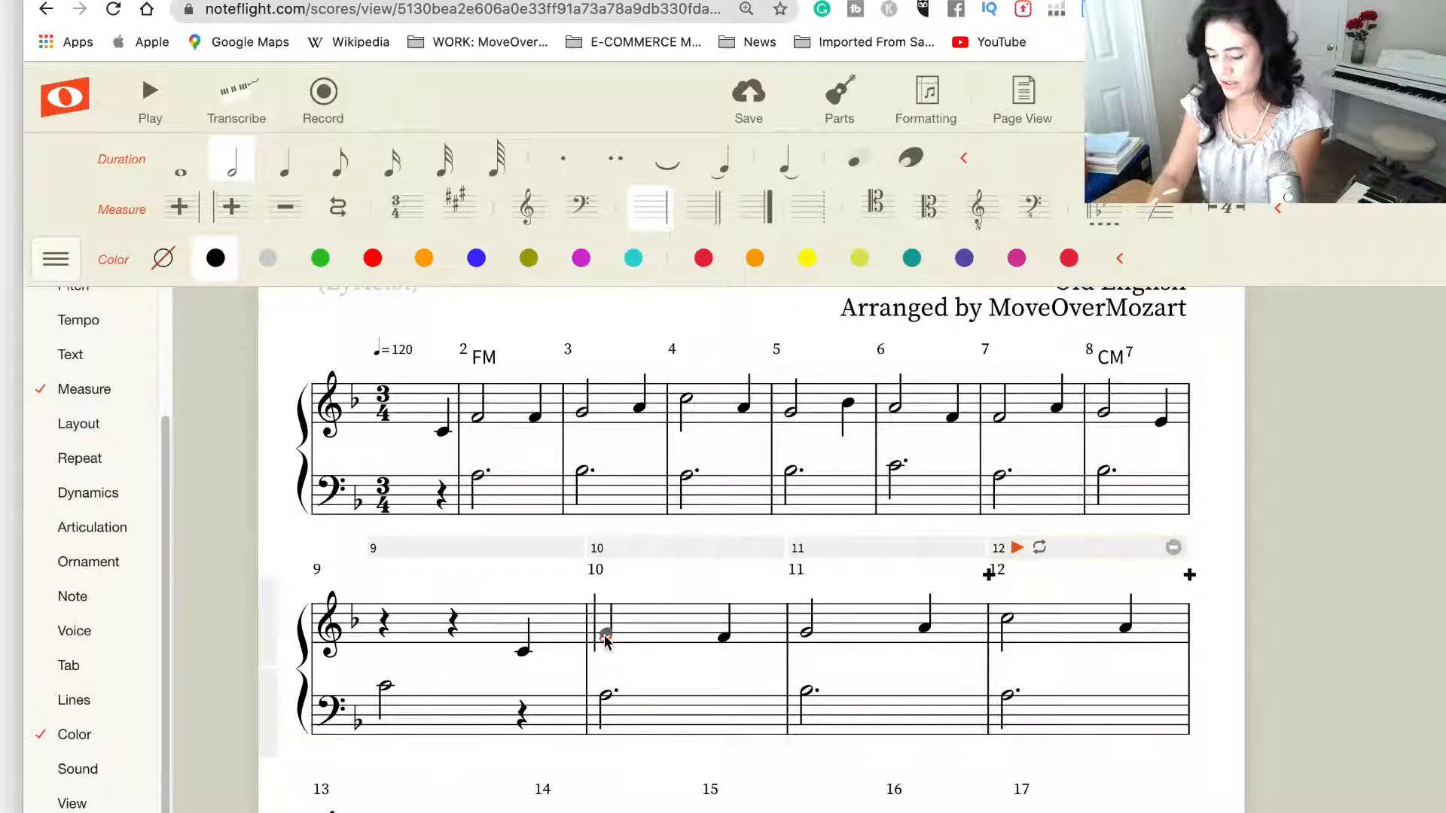
pyautogui.write('k')
pyautogui.write('FM')
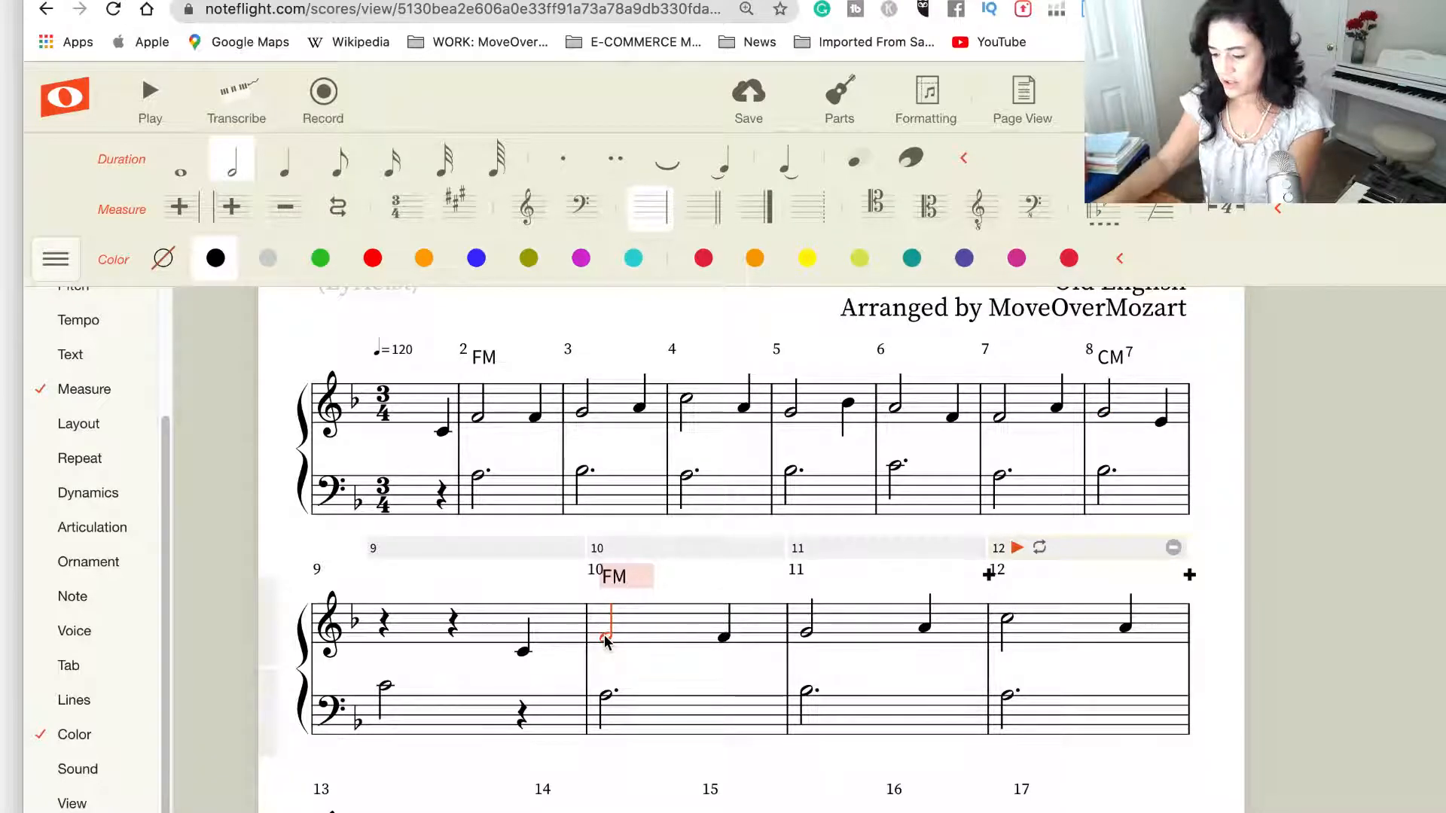
# Add the chord symbol CM7 above the dotted half note G in treble measure 16
pyautogui.scroll(-2, 868, 686)
pyautogui.scroll(-1, 866, 687)
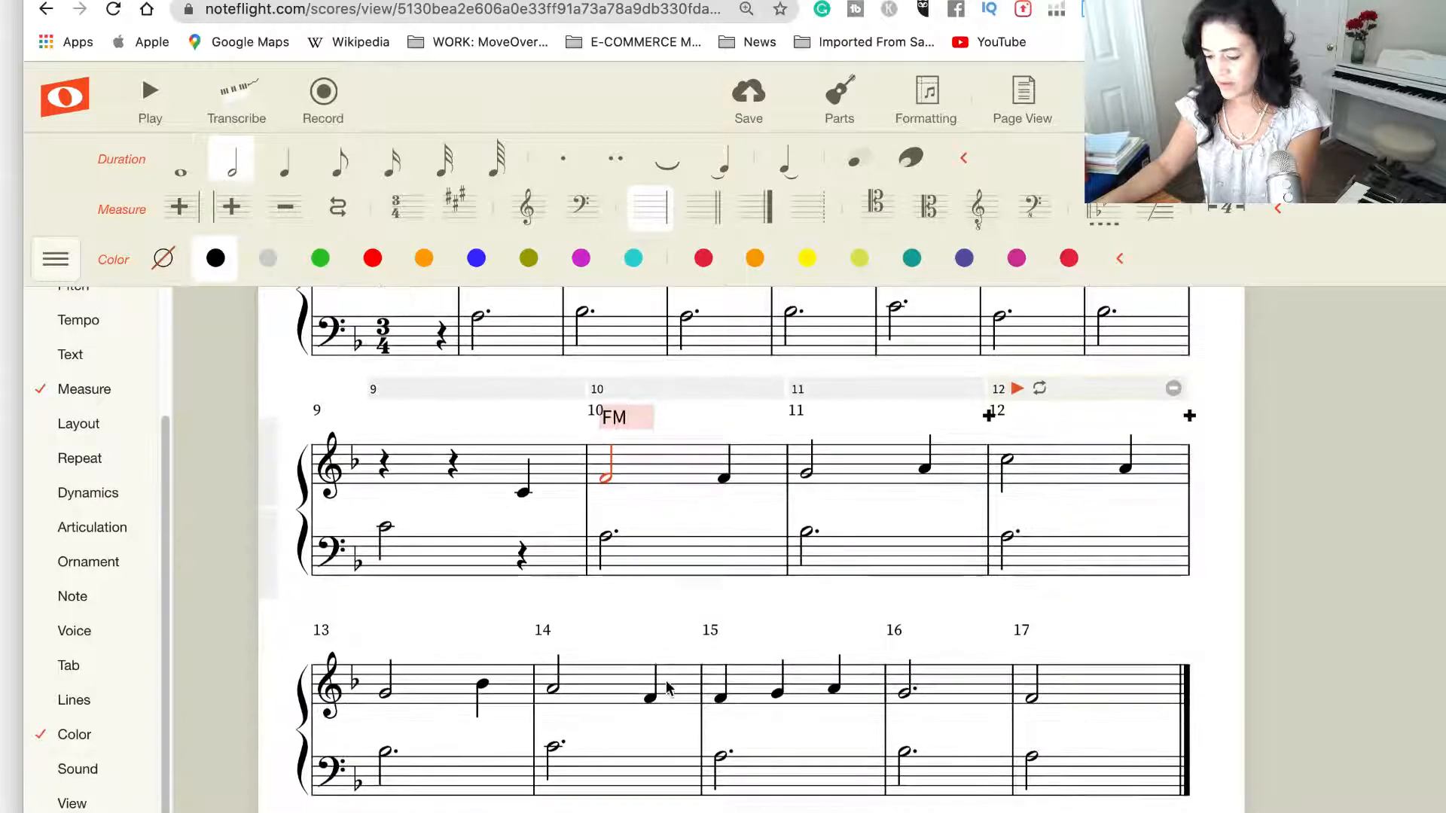
pyautogui.click(905, 695)
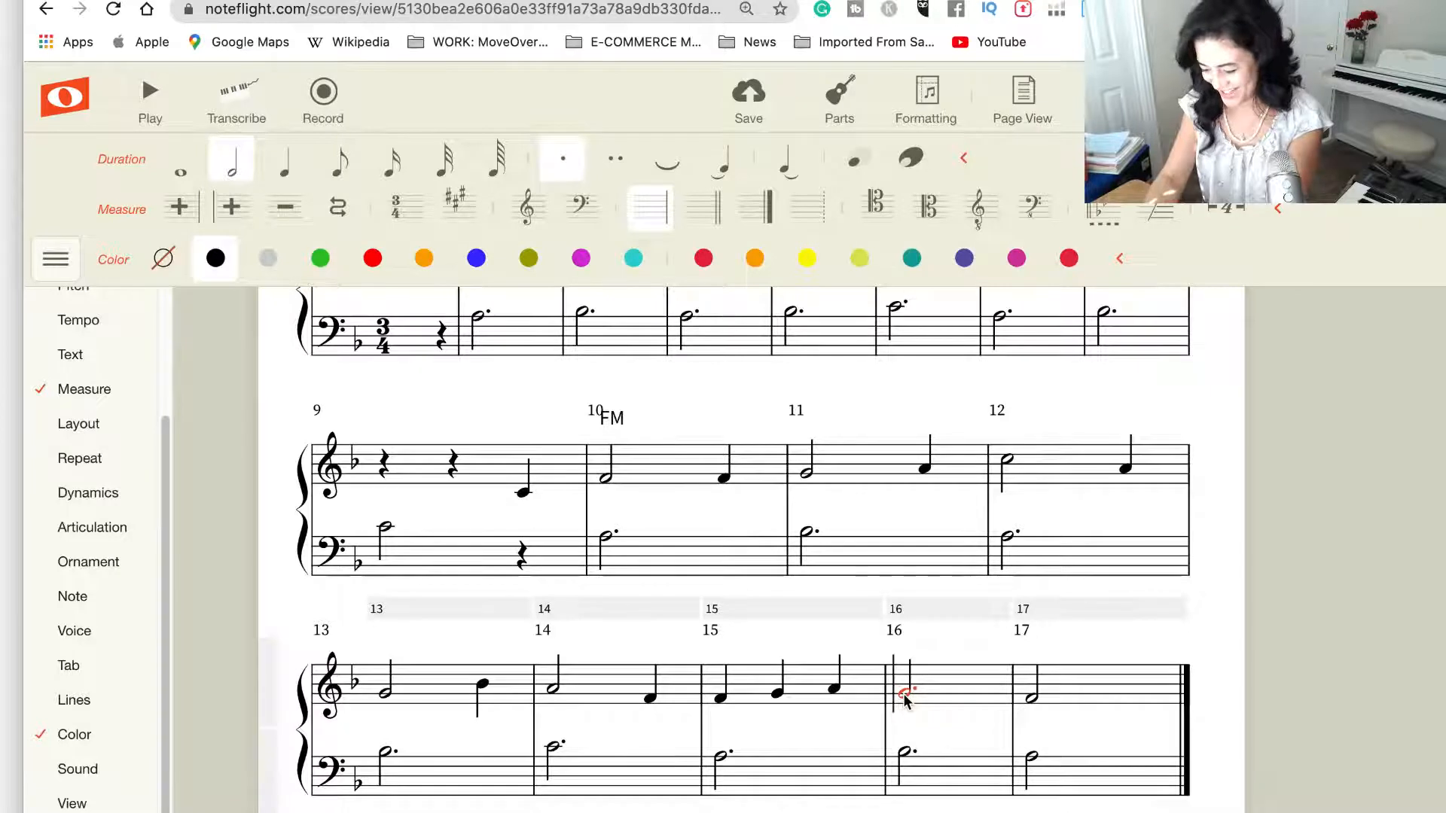
pyautogui.hotkey('ctrl', 'k')
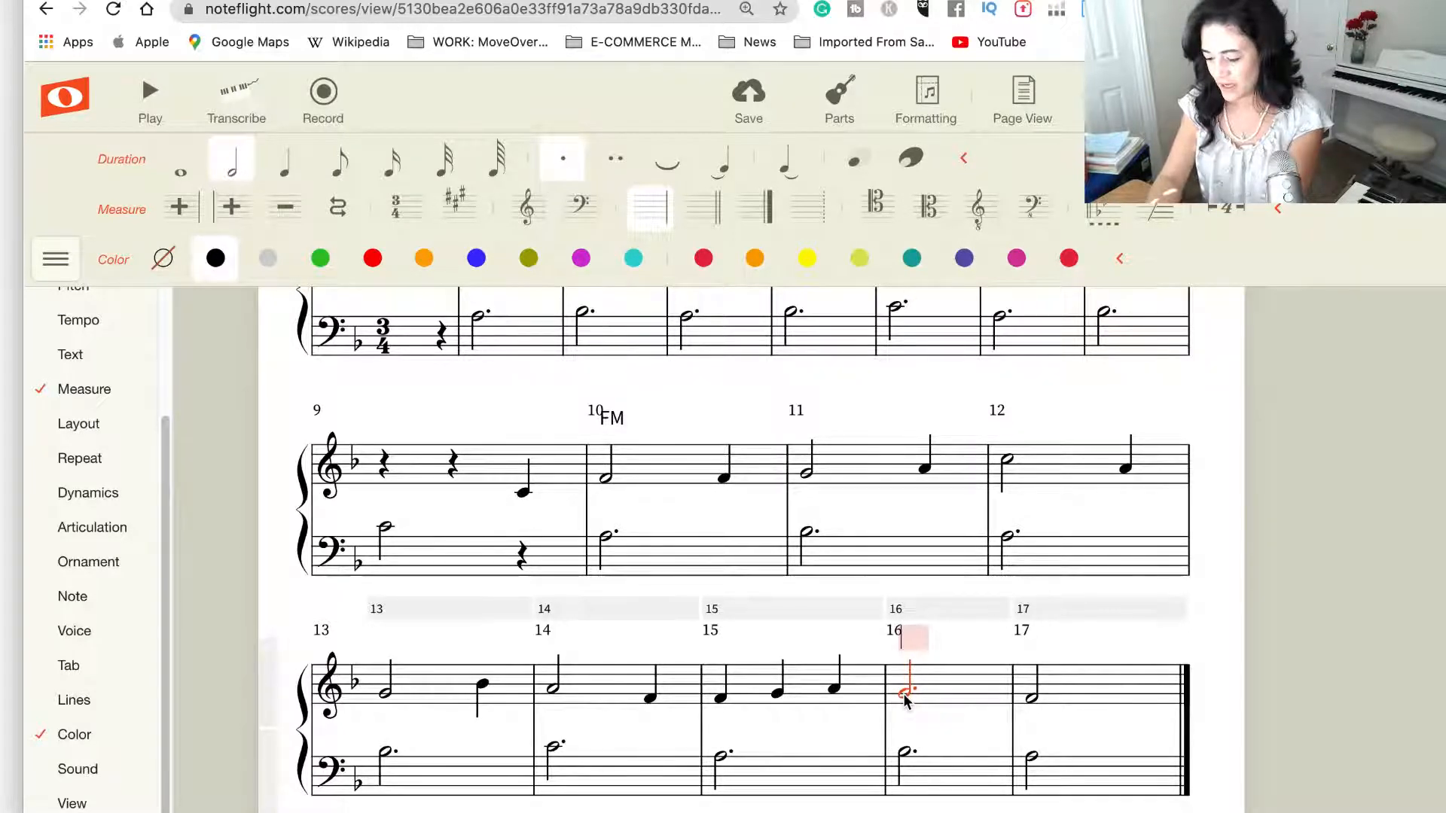
pyautogui.write('Cm7')
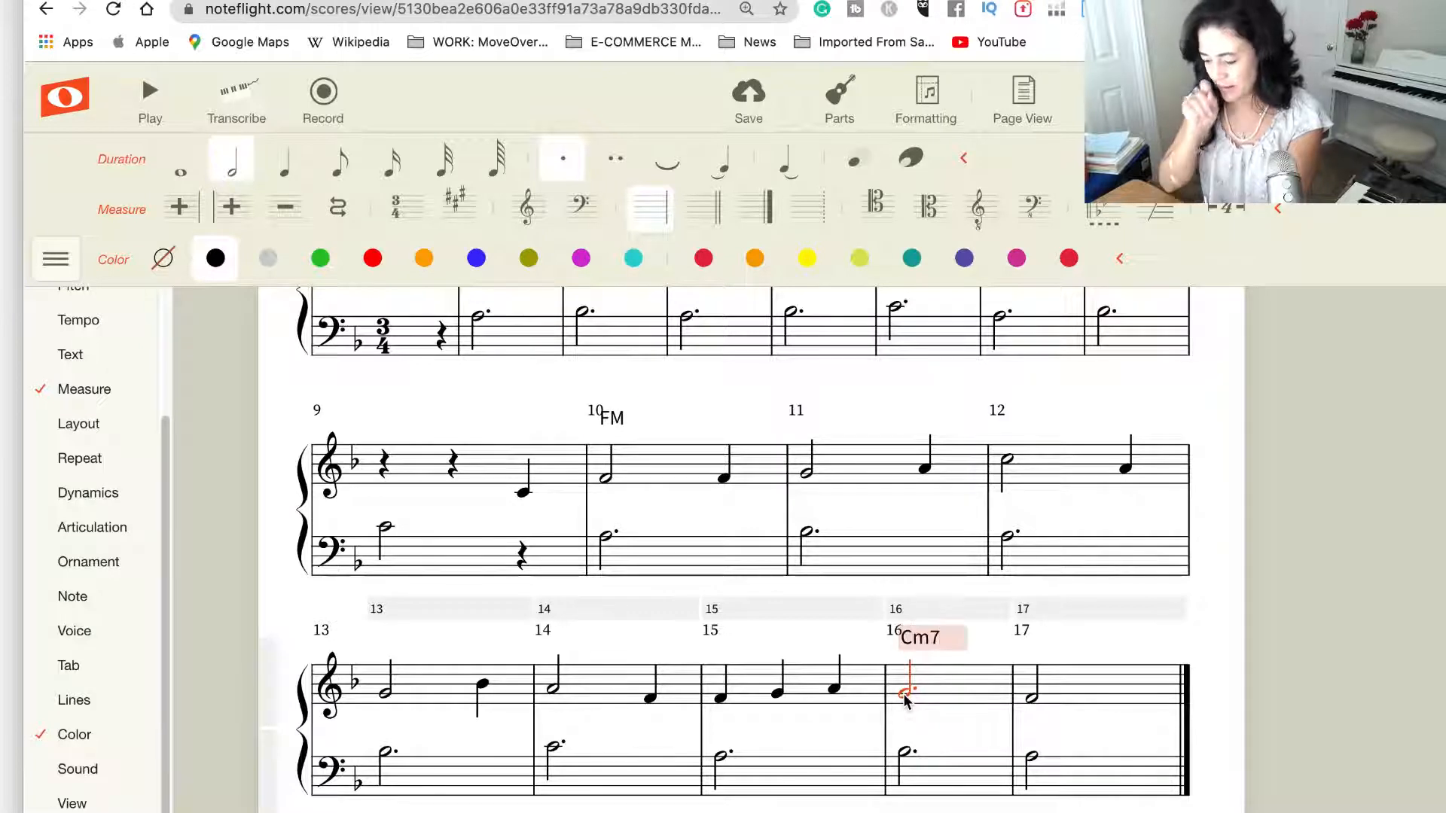
pyautogui.press('BackSpace')
pyautogui.press('BackSpace')
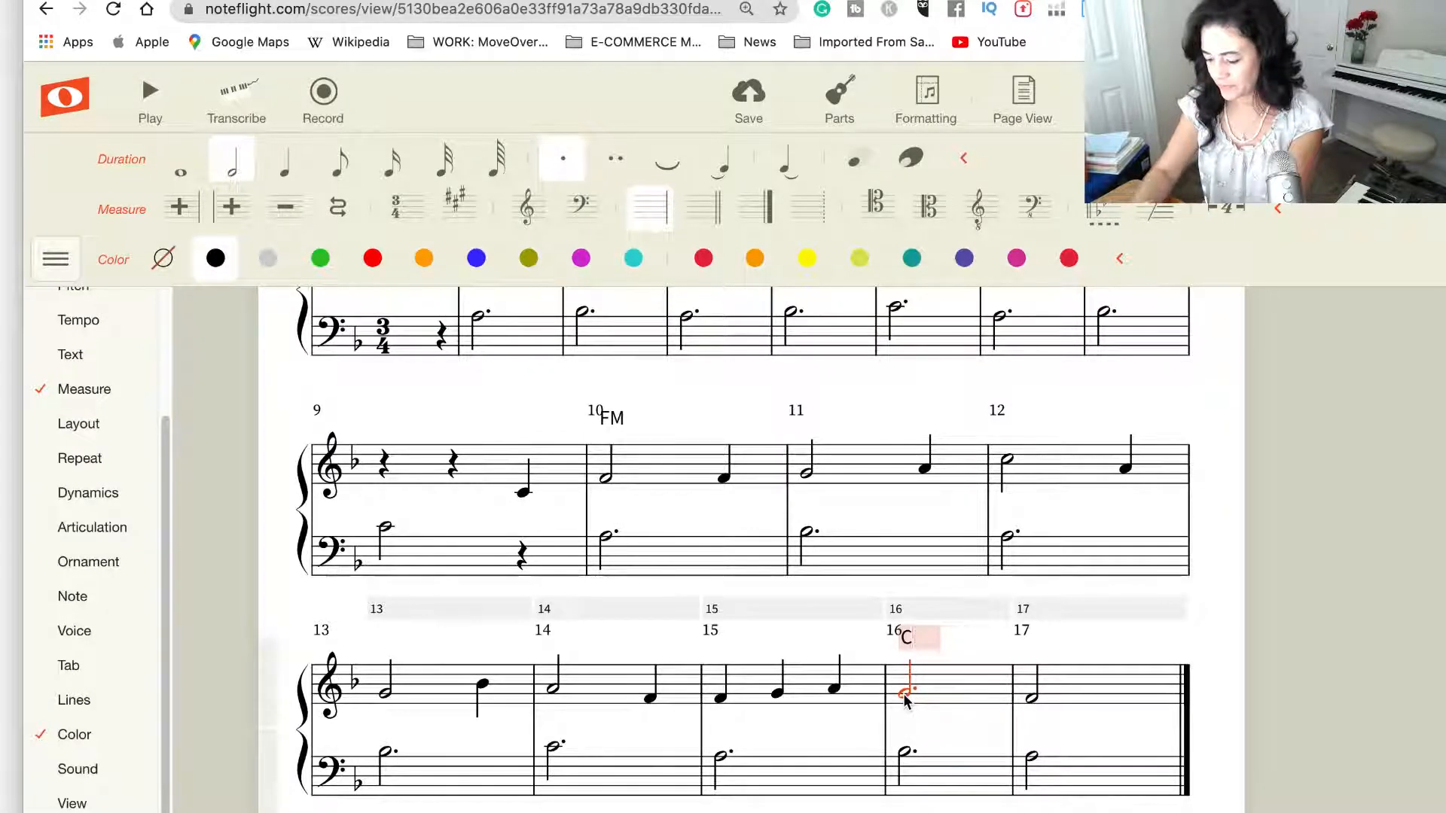
pyautogui.write('M7')
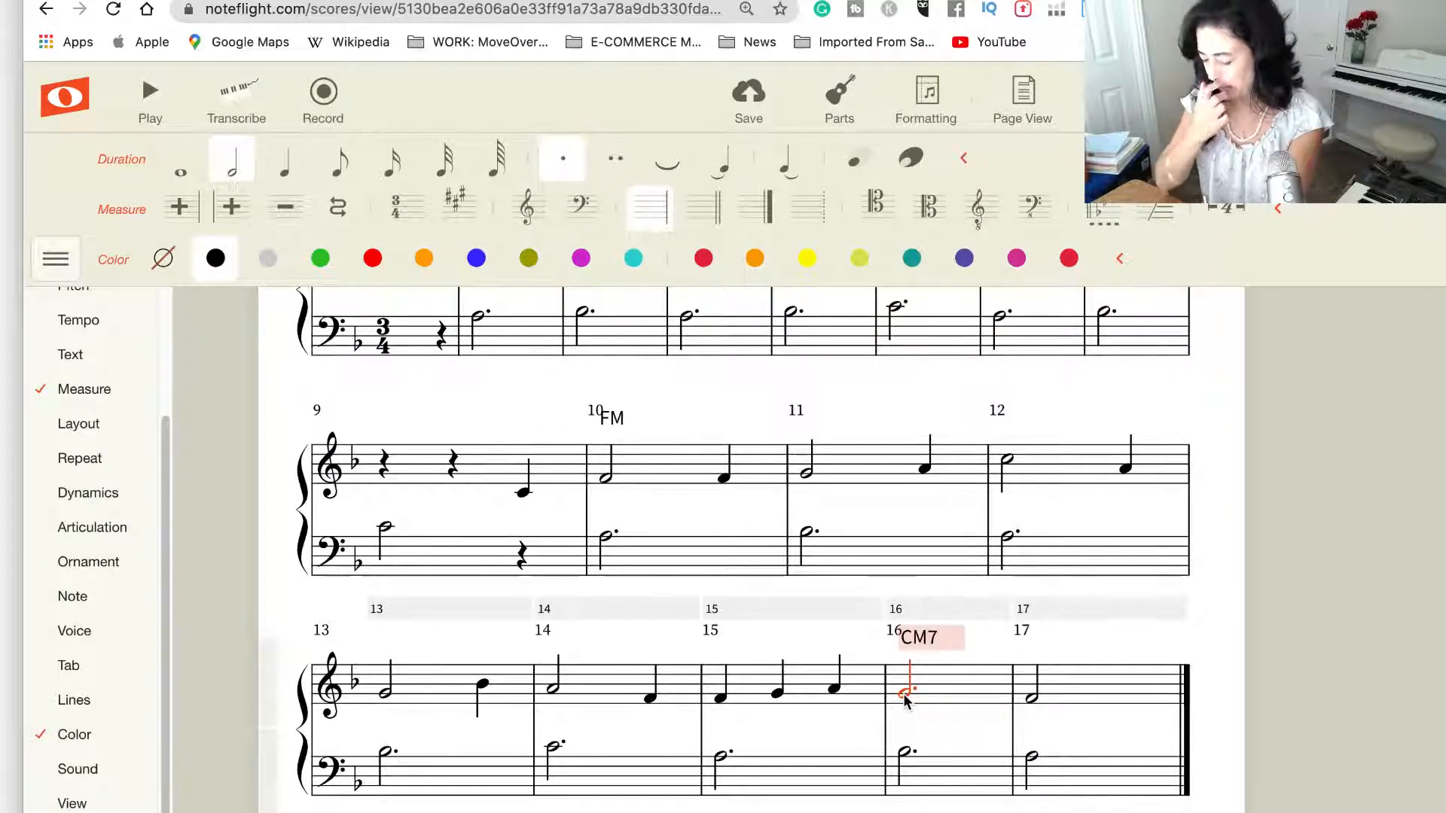
# Add the chord symbol FM above the half note F in treble measure 17 and save the score
pyautogui.click(1030, 700)
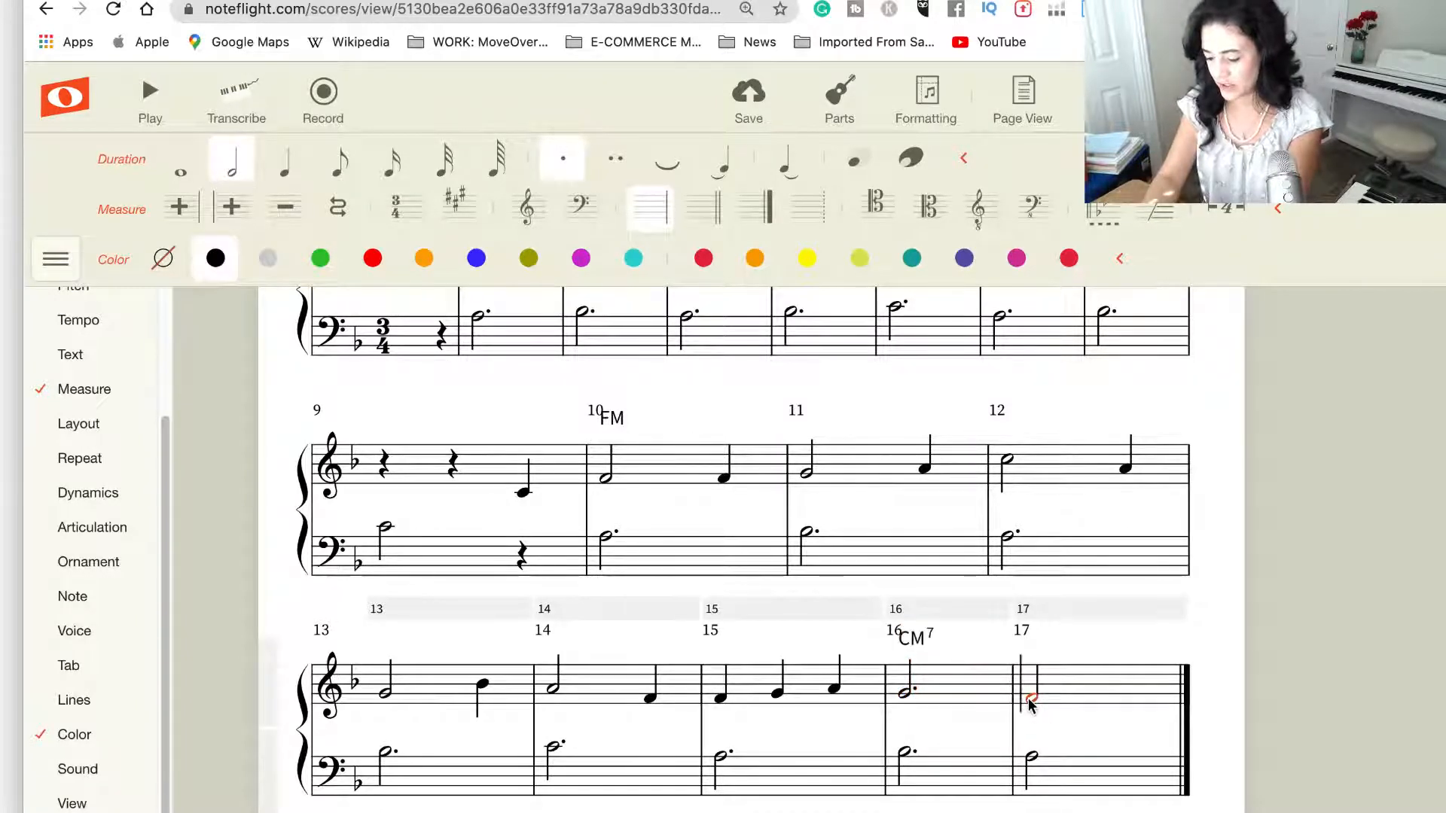
pyautogui.write('FM')
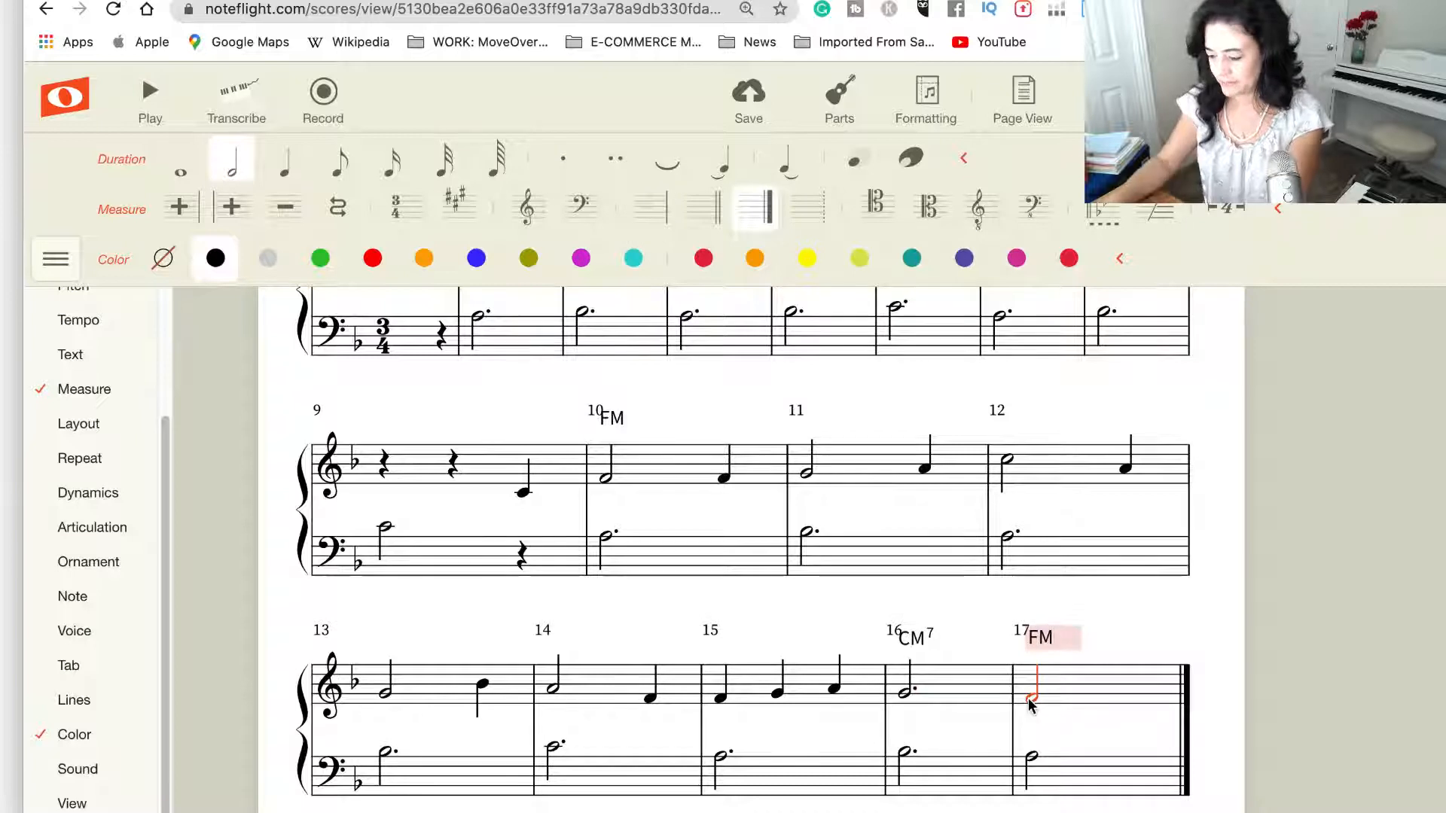
pyautogui.click(1213, 644)
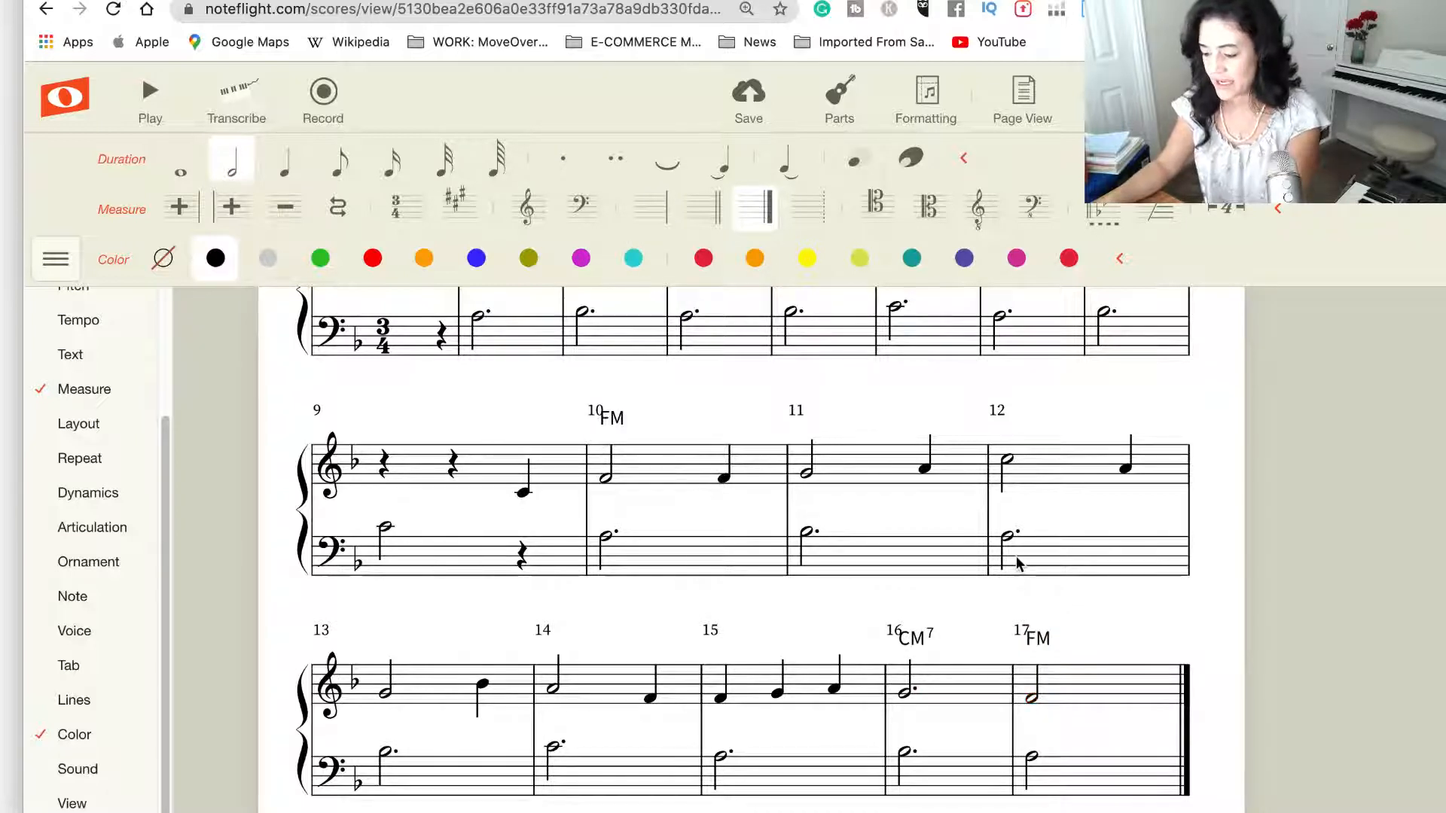
pyautogui.scroll(2, 606, 463)
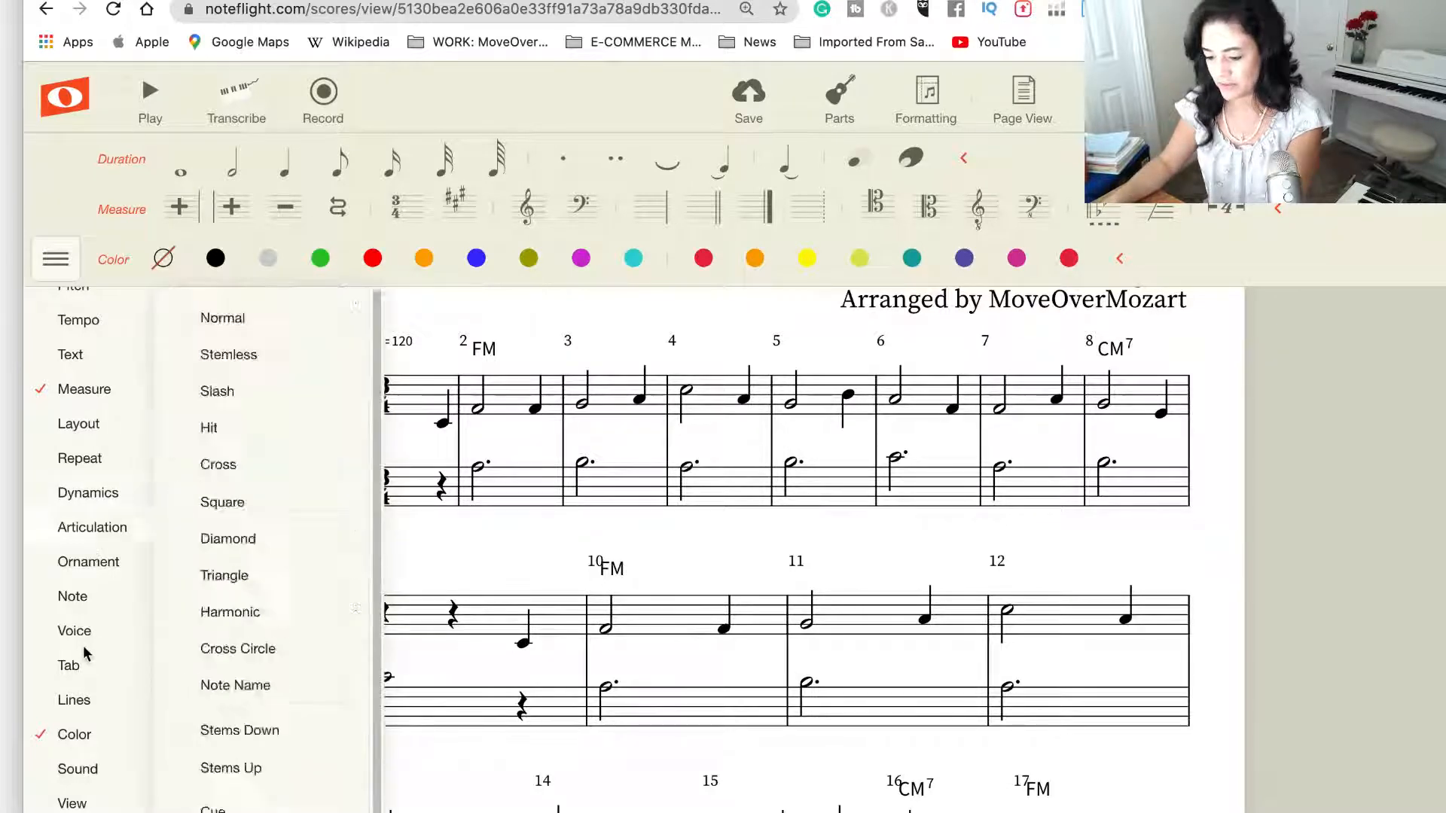
pyautogui.moveTo(86, 704)
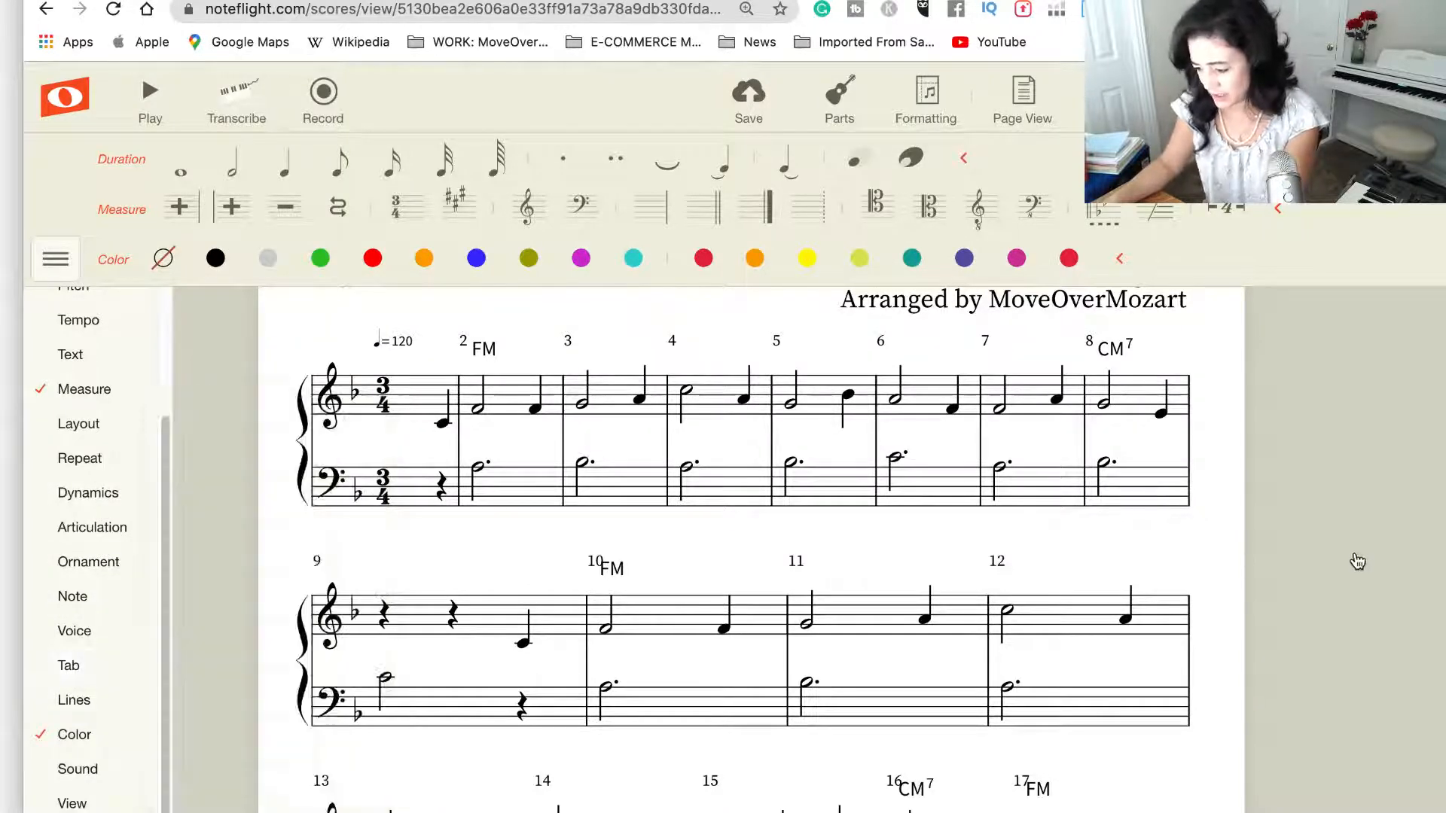
pyautogui.click(749, 97)
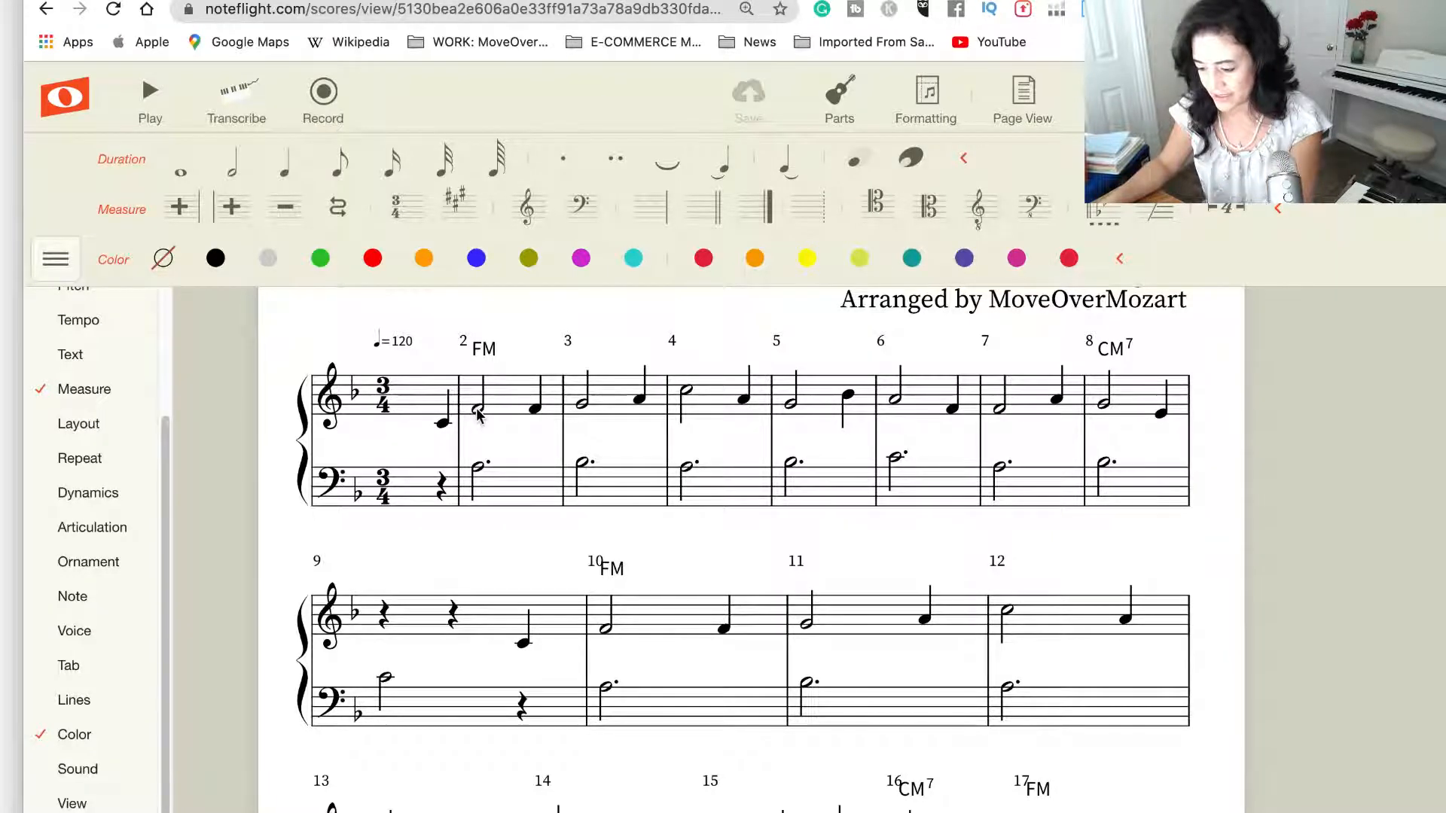
# Add the dynamic marking mp as expression text below the half note F that opens treble measure 2
pyautogui.click(478, 411)
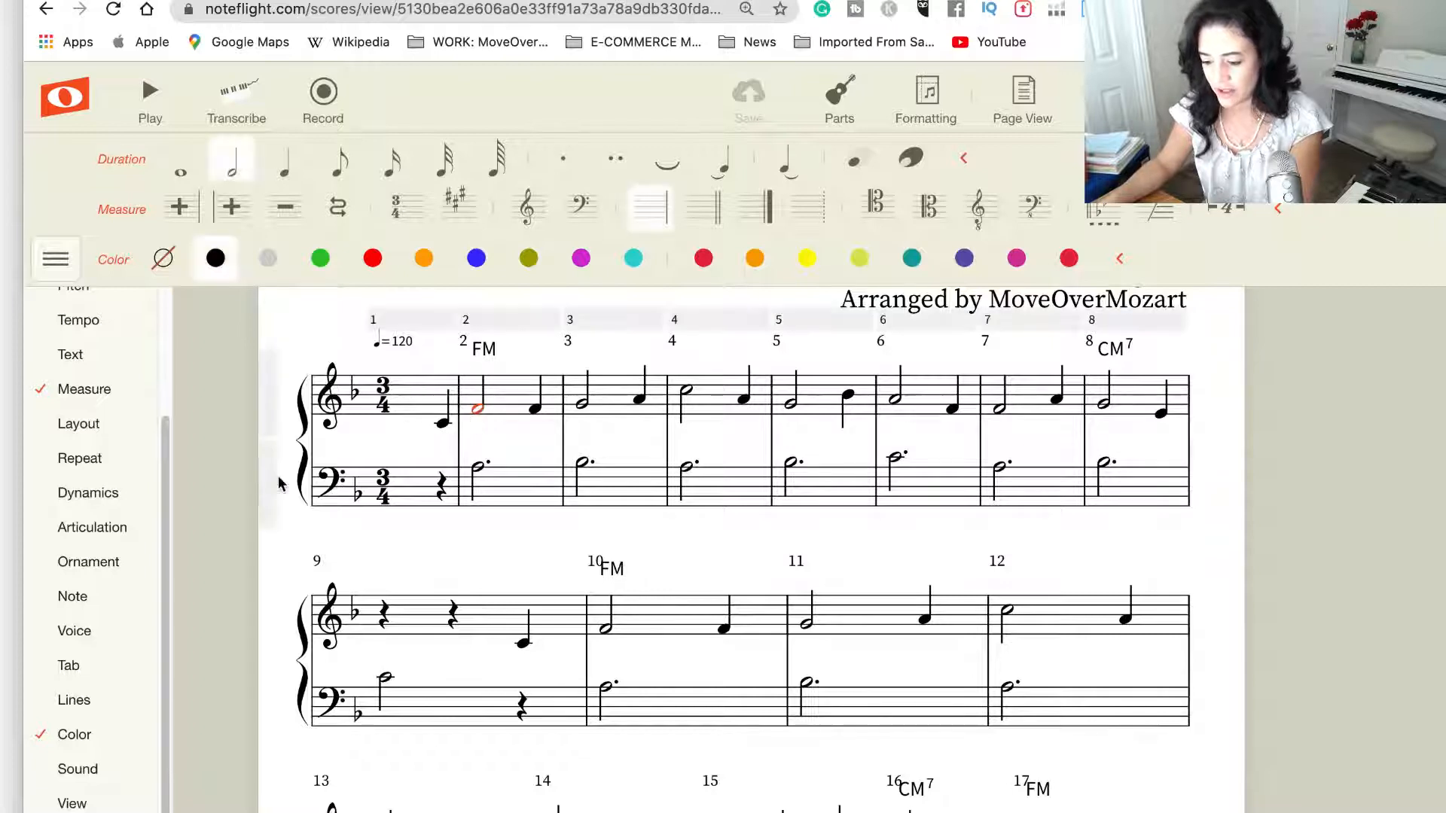
pyautogui.moveTo(70, 497)
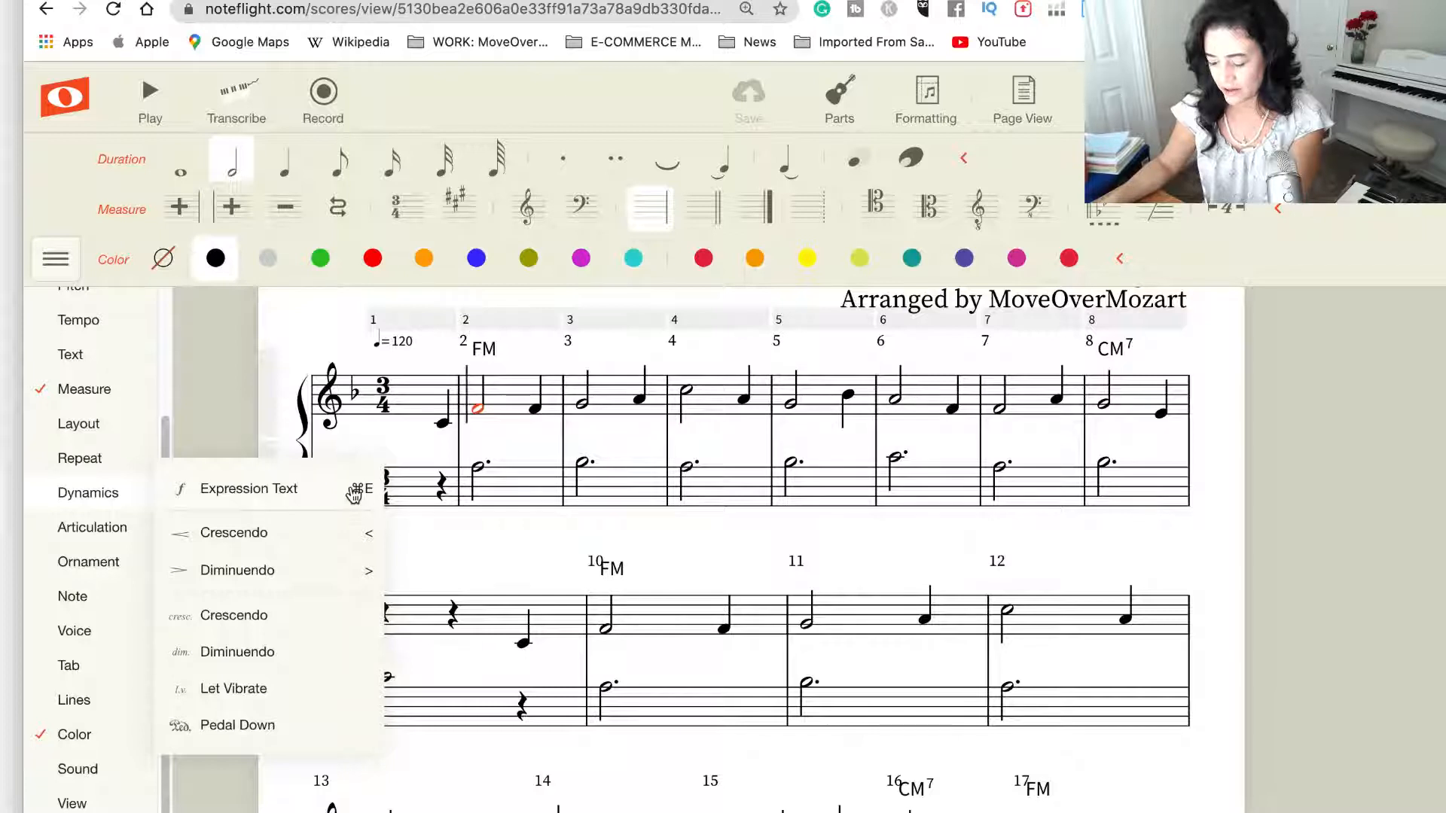
pyautogui.click(1381, 594)
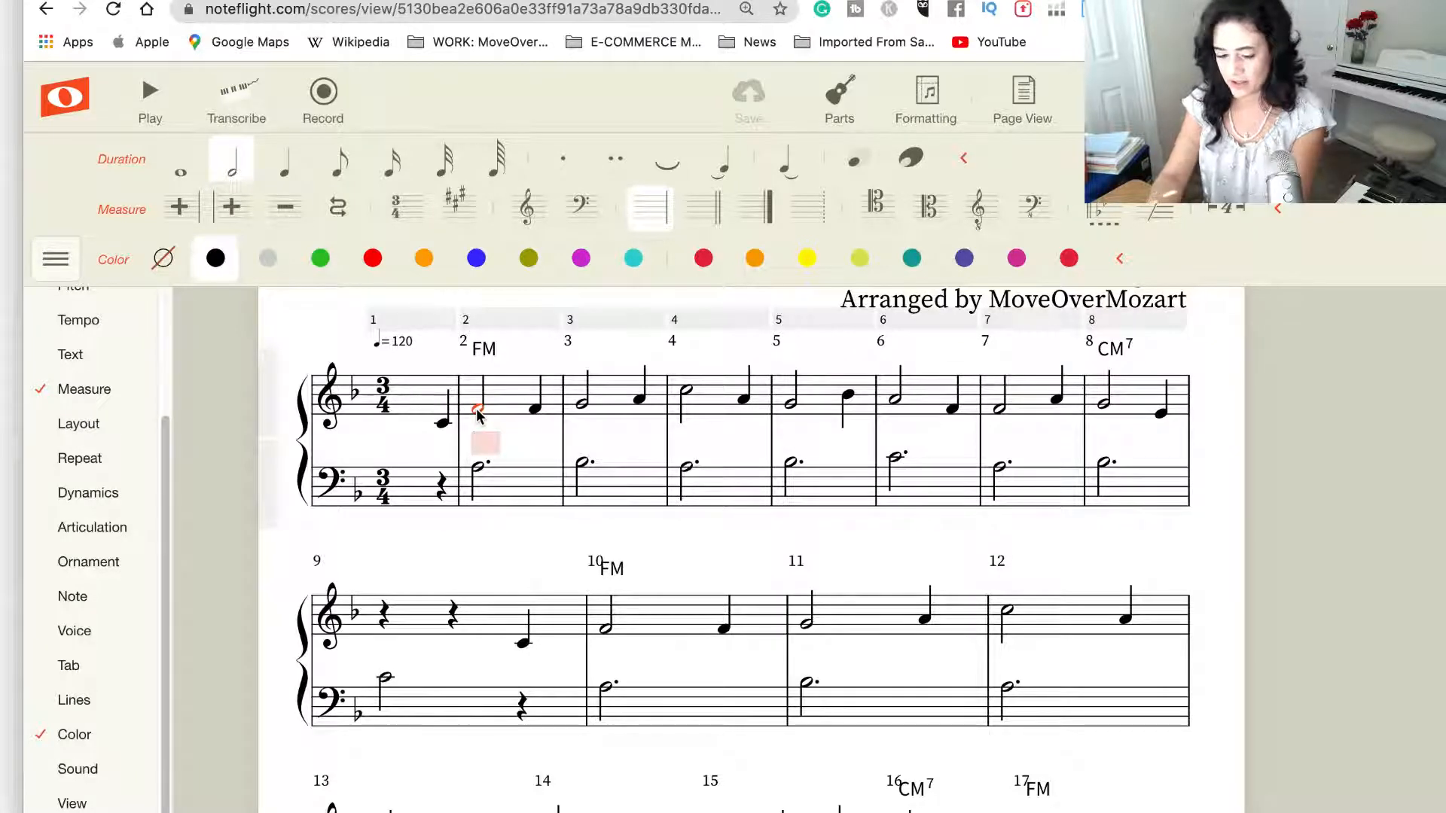
pyautogui.write('mp')
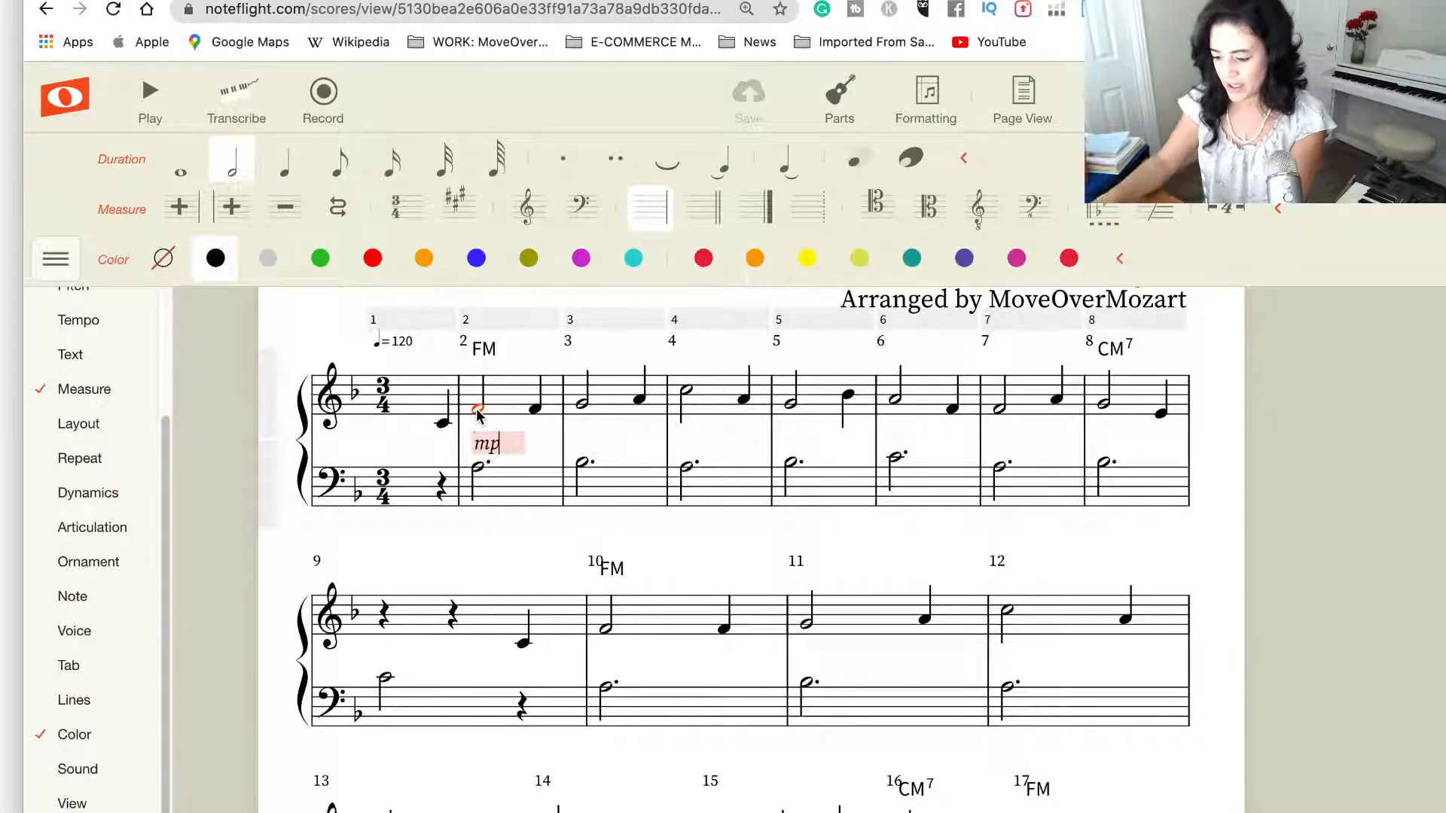
pyautogui.click(1226, 541)
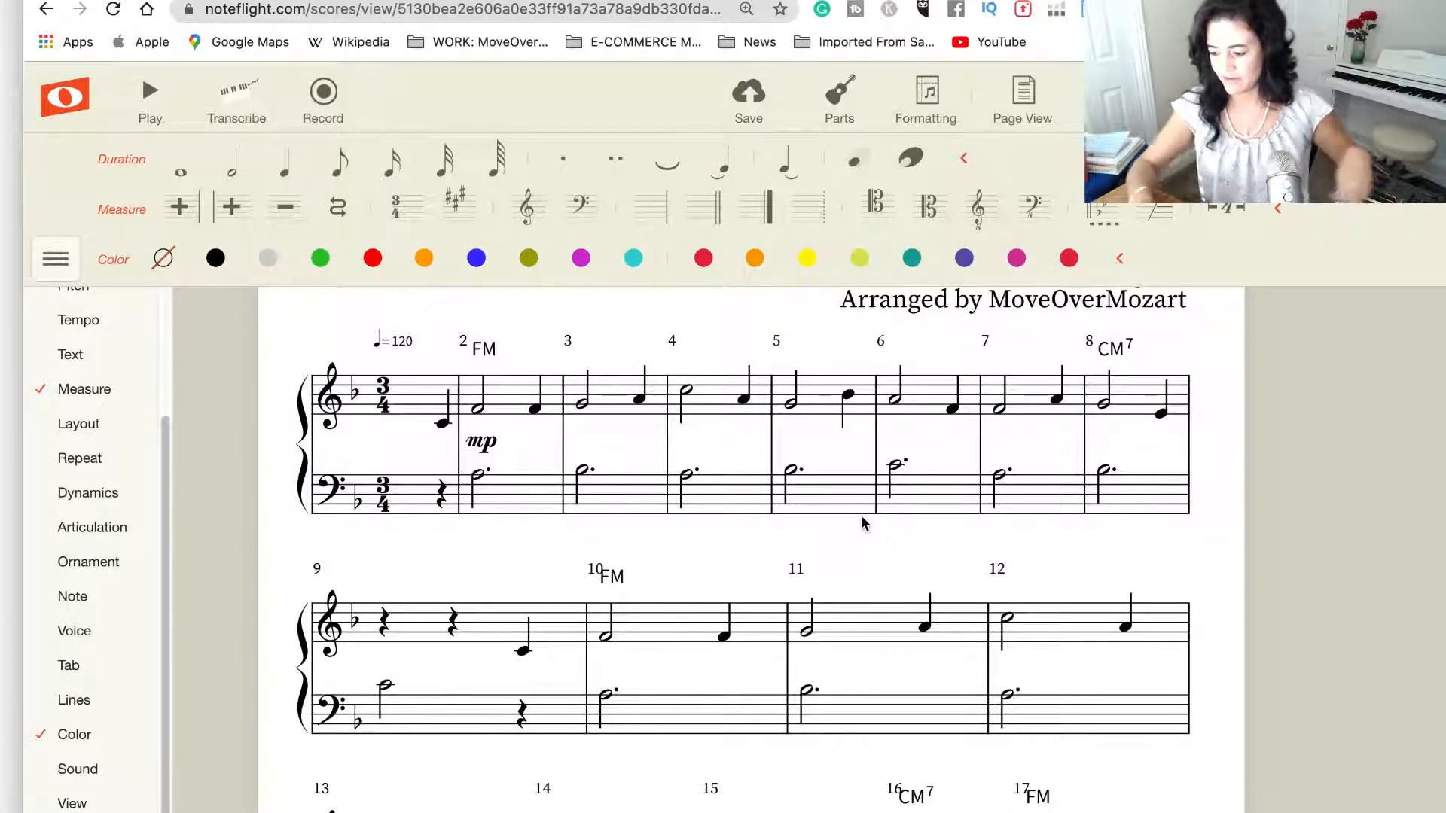
# Add the dynamic marking mf as expression text below the quarter note B-flat that ends treble measure 5
pyautogui.click(847, 395)
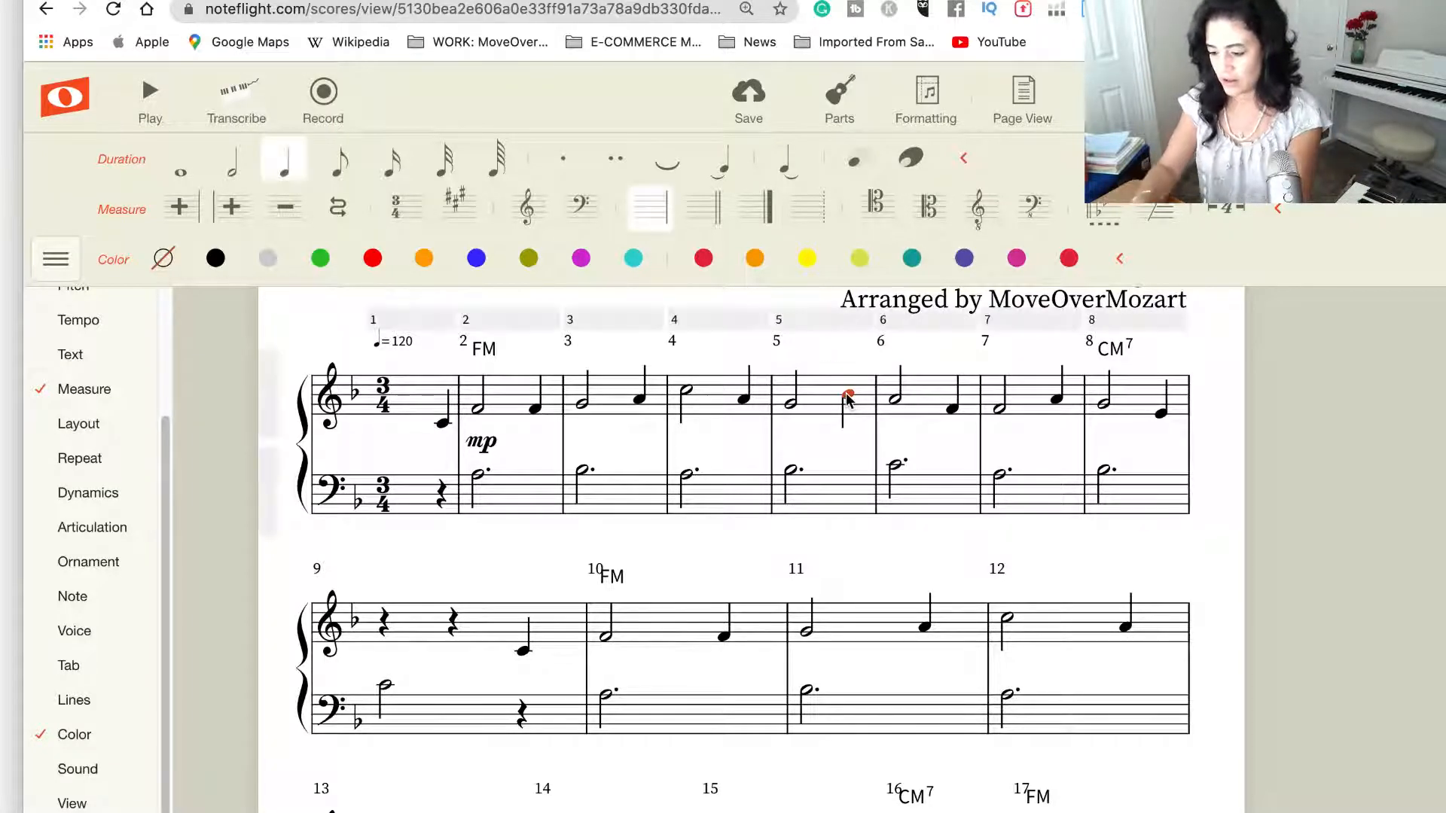
pyautogui.press('l')
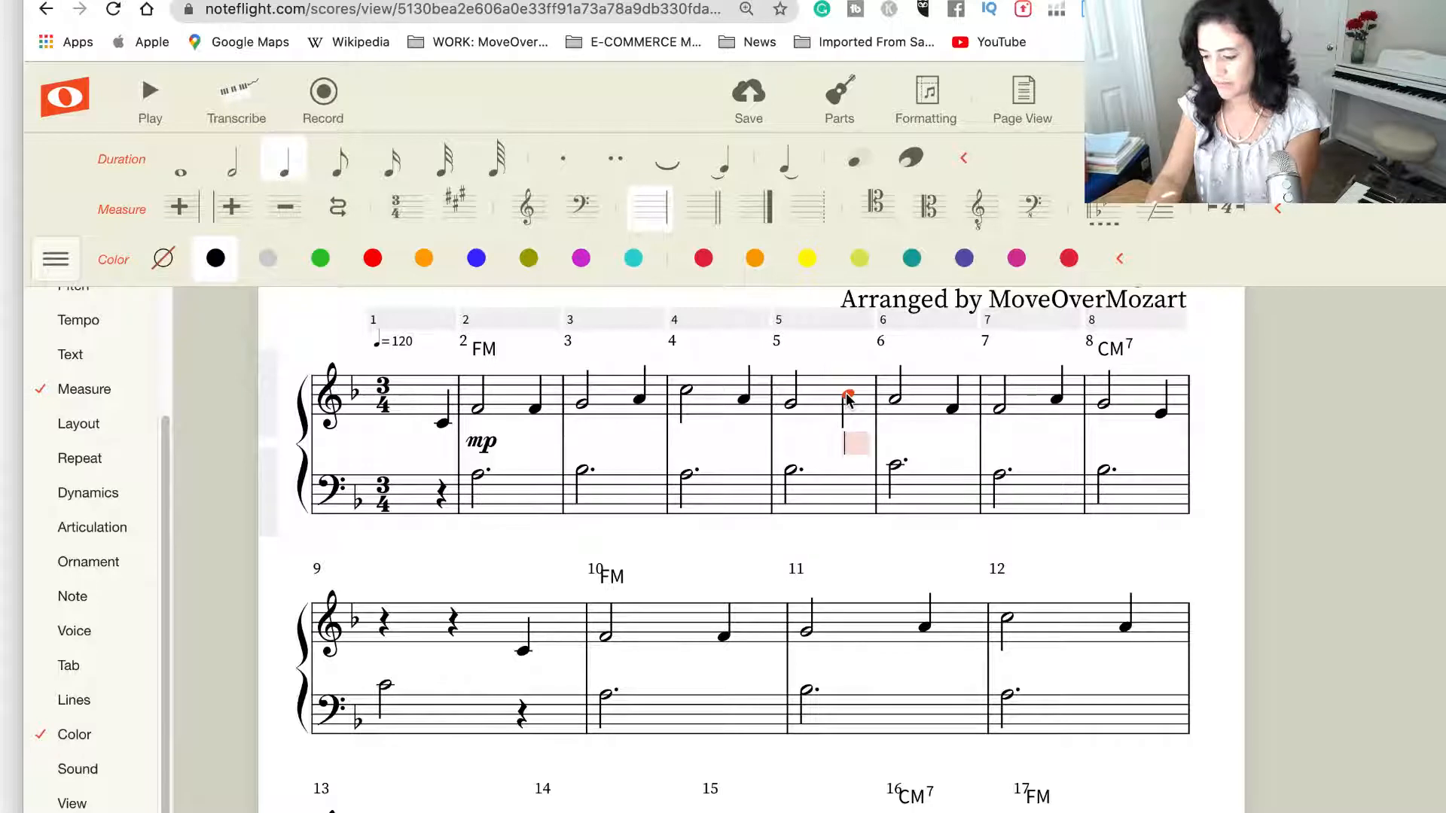
pyautogui.write('mf')
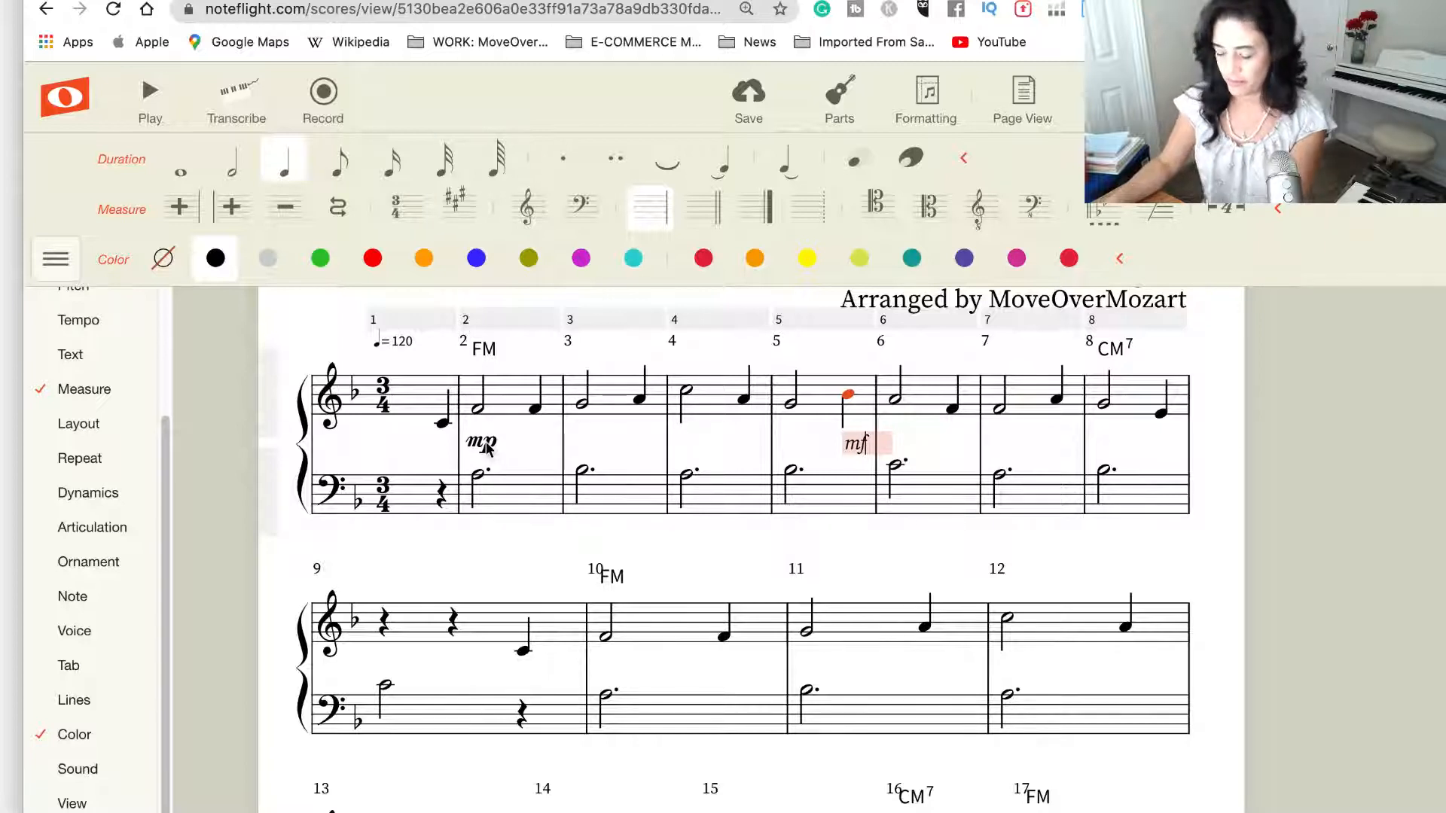
pyautogui.press('Delete')
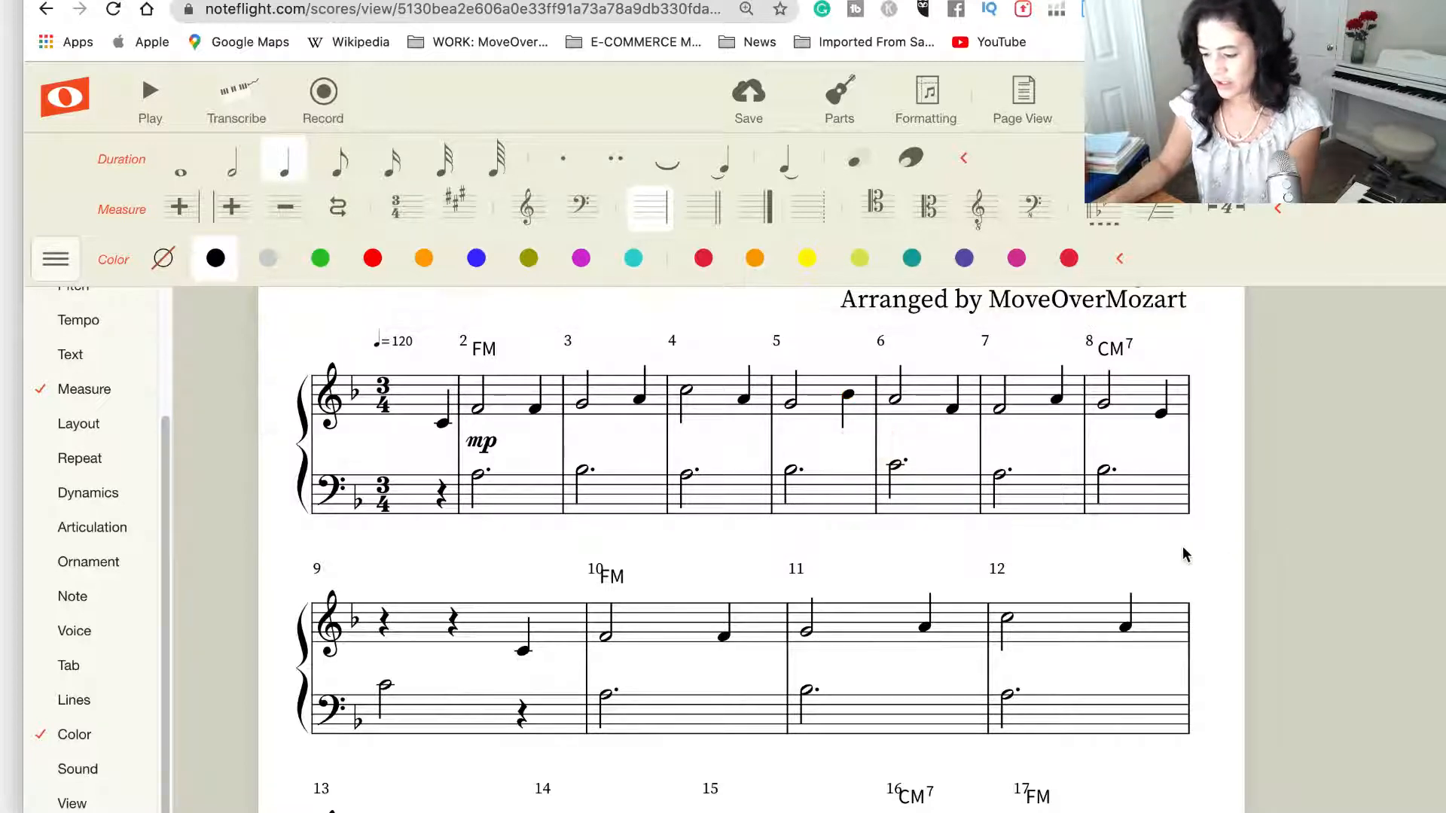
pyautogui.press('super+z')
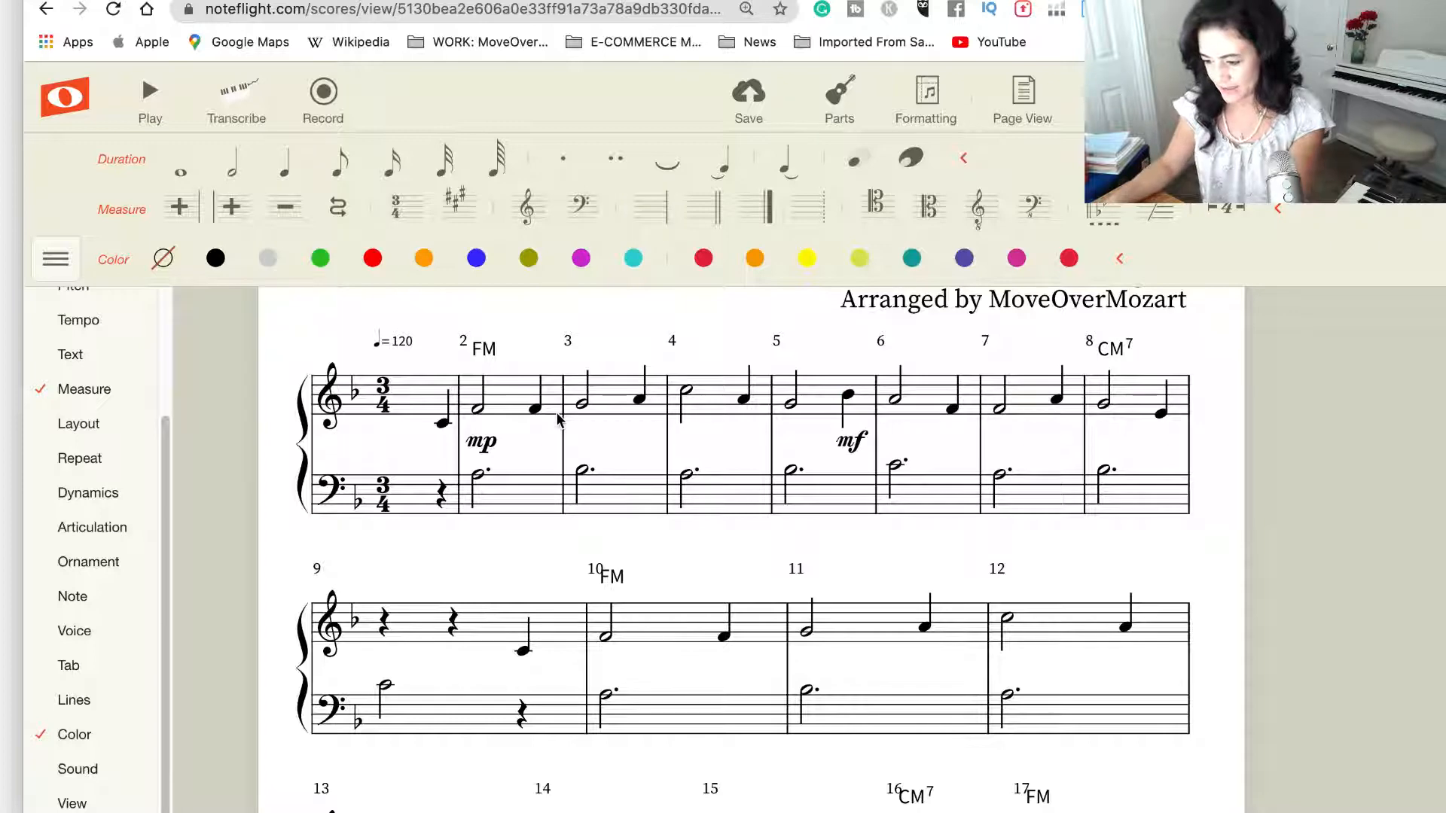
# Show the Dynamics palette with the other notation tools and save the score
pyautogui.click(60, 494)
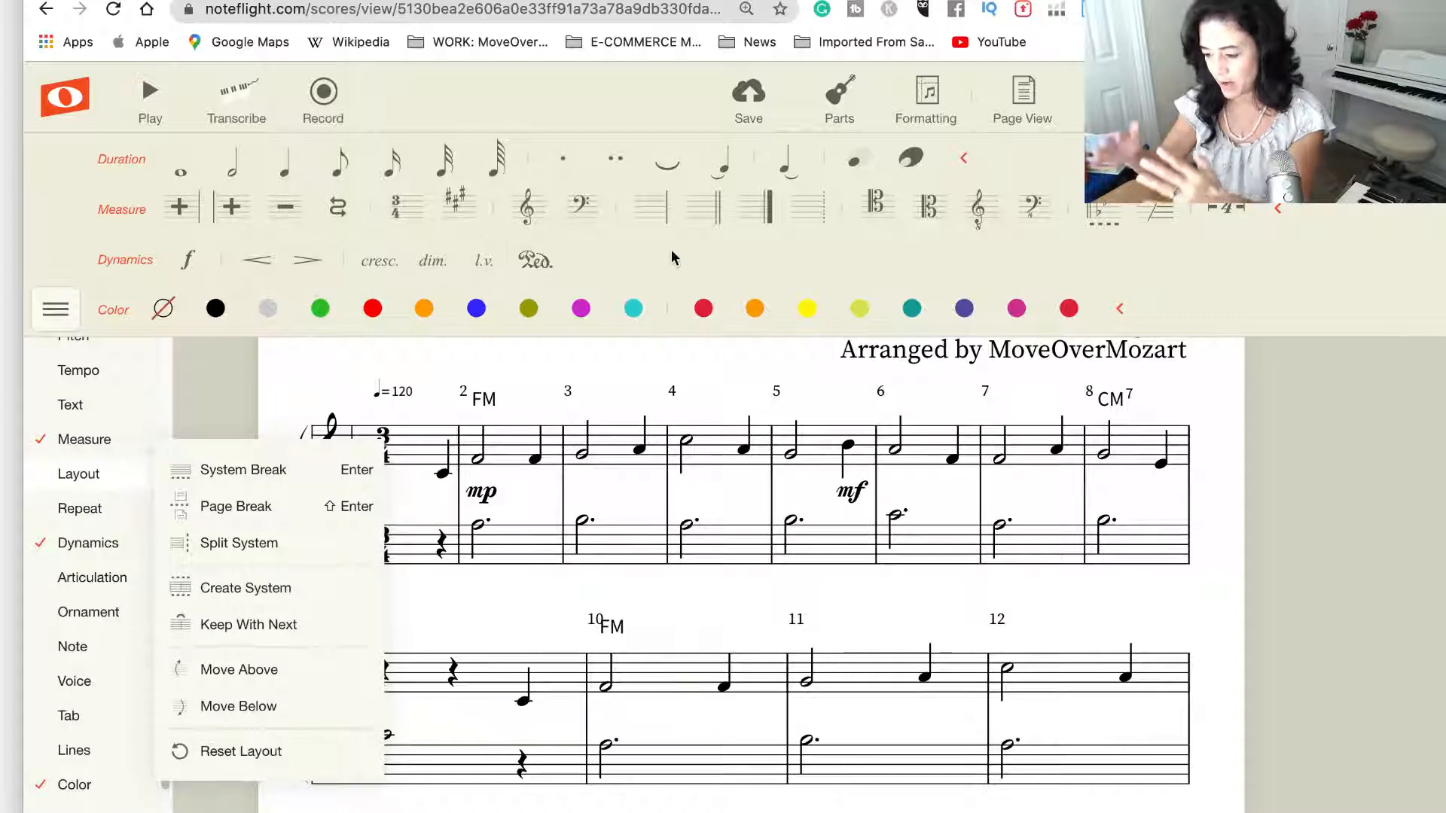
pyautogui.click(1345, 481)
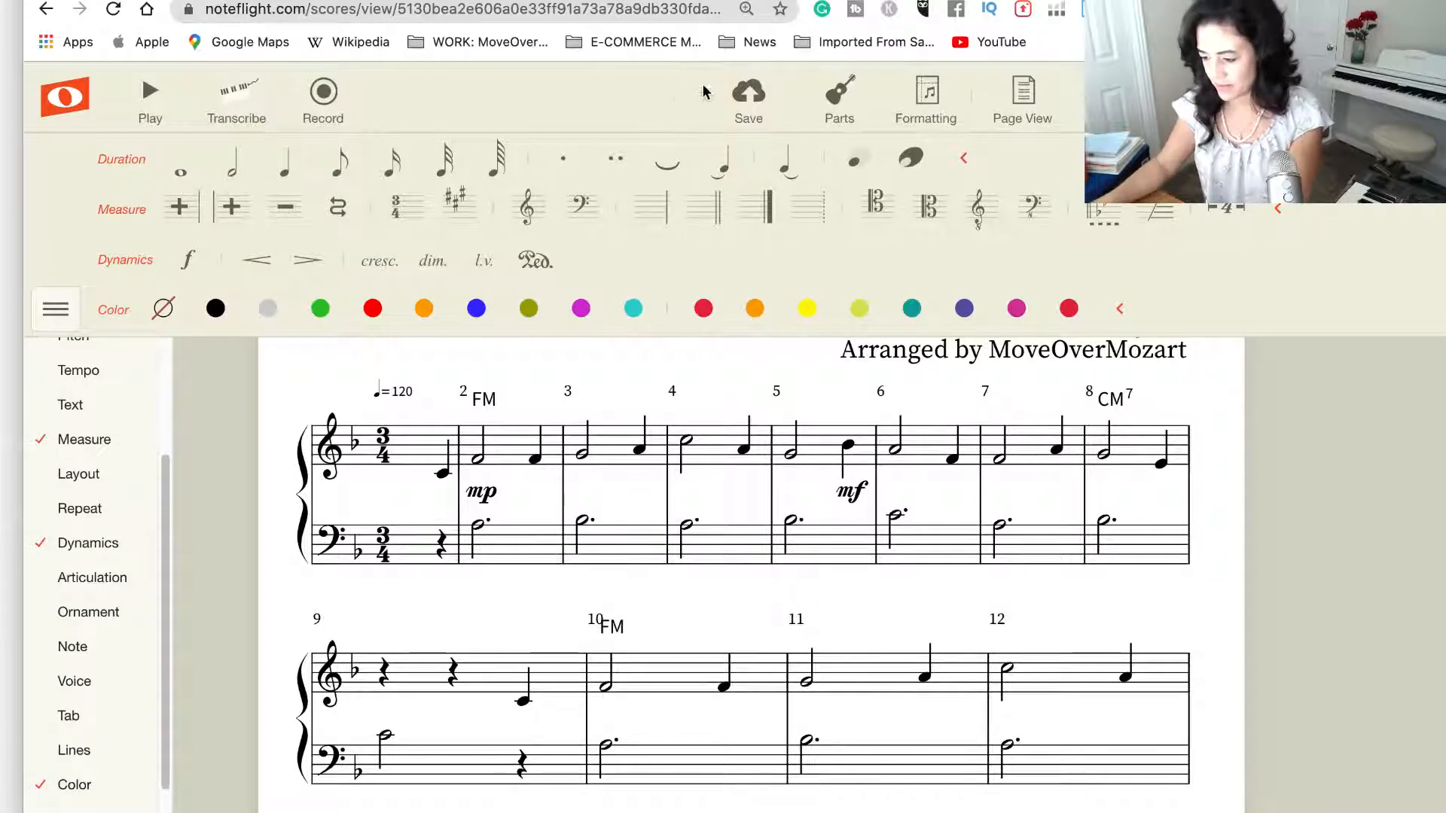
pyautogui.click(749, 94)
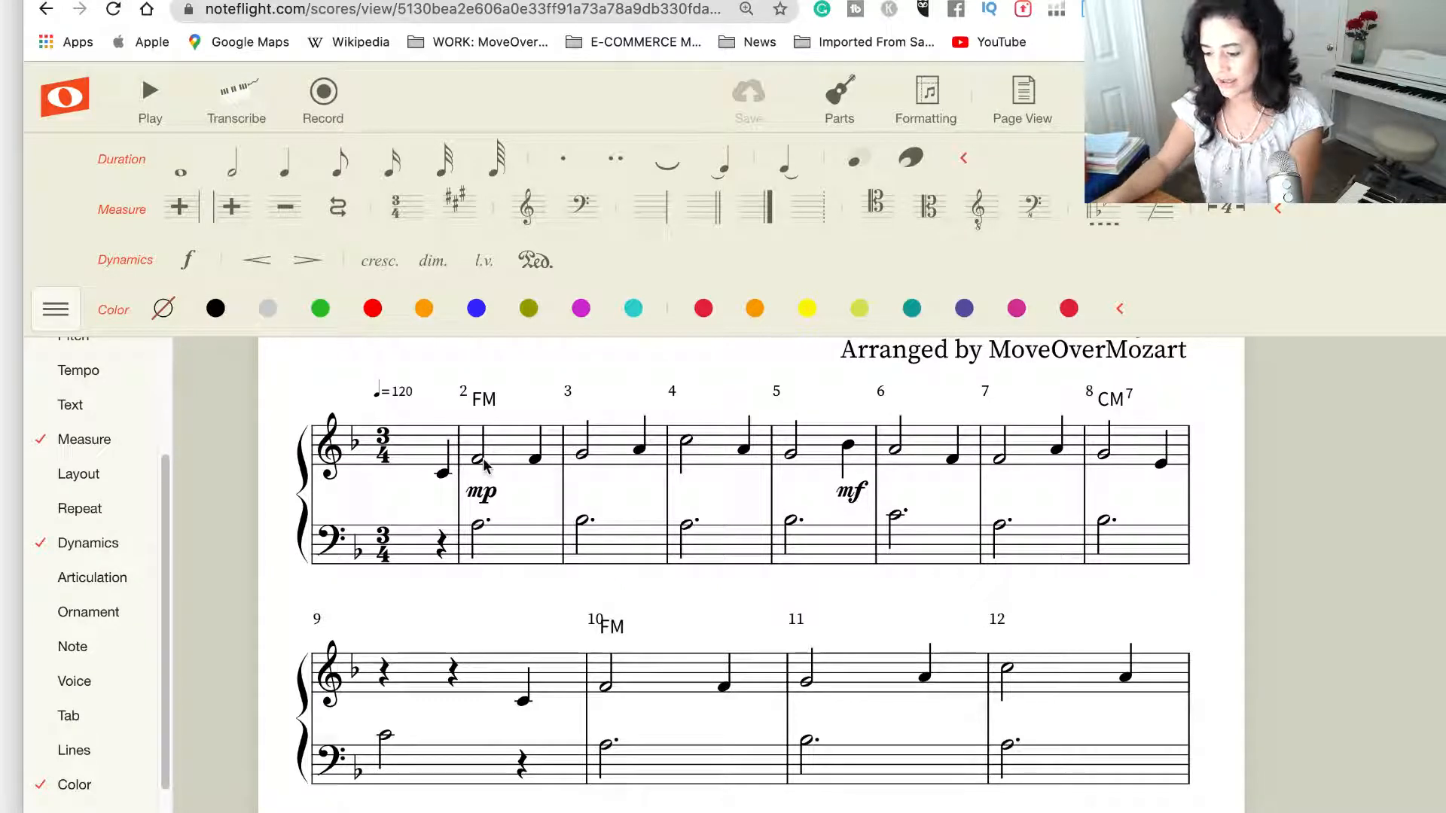
# Add a crescendo hairpin from the quarter note F in treble measure 2 through the half note G in measure 5
pyautogui.click(536, 461)
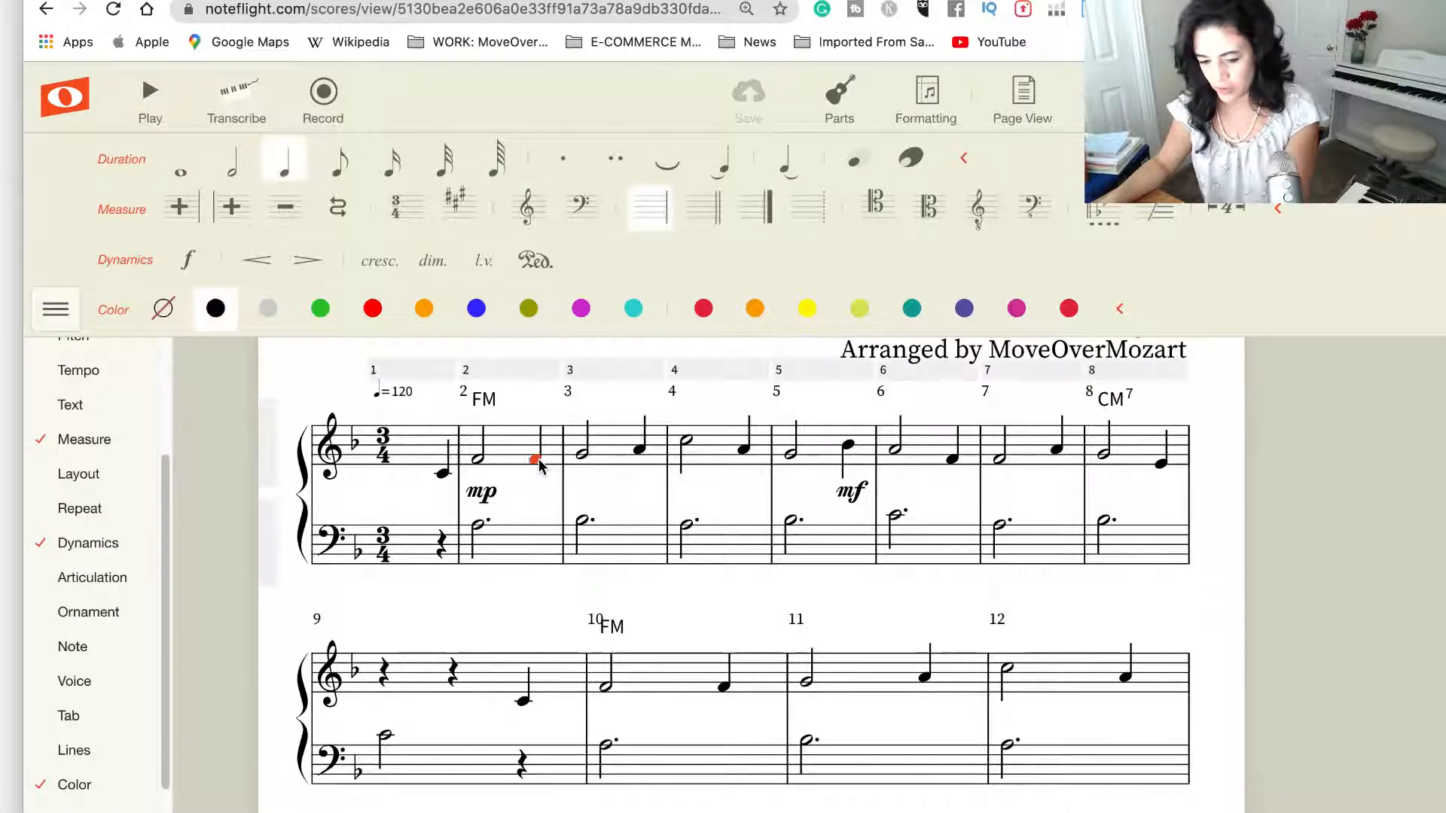
pyautogui.keyDown('shift'); pyautogui.click(790, 451); pyautogui.keyUp('shift')
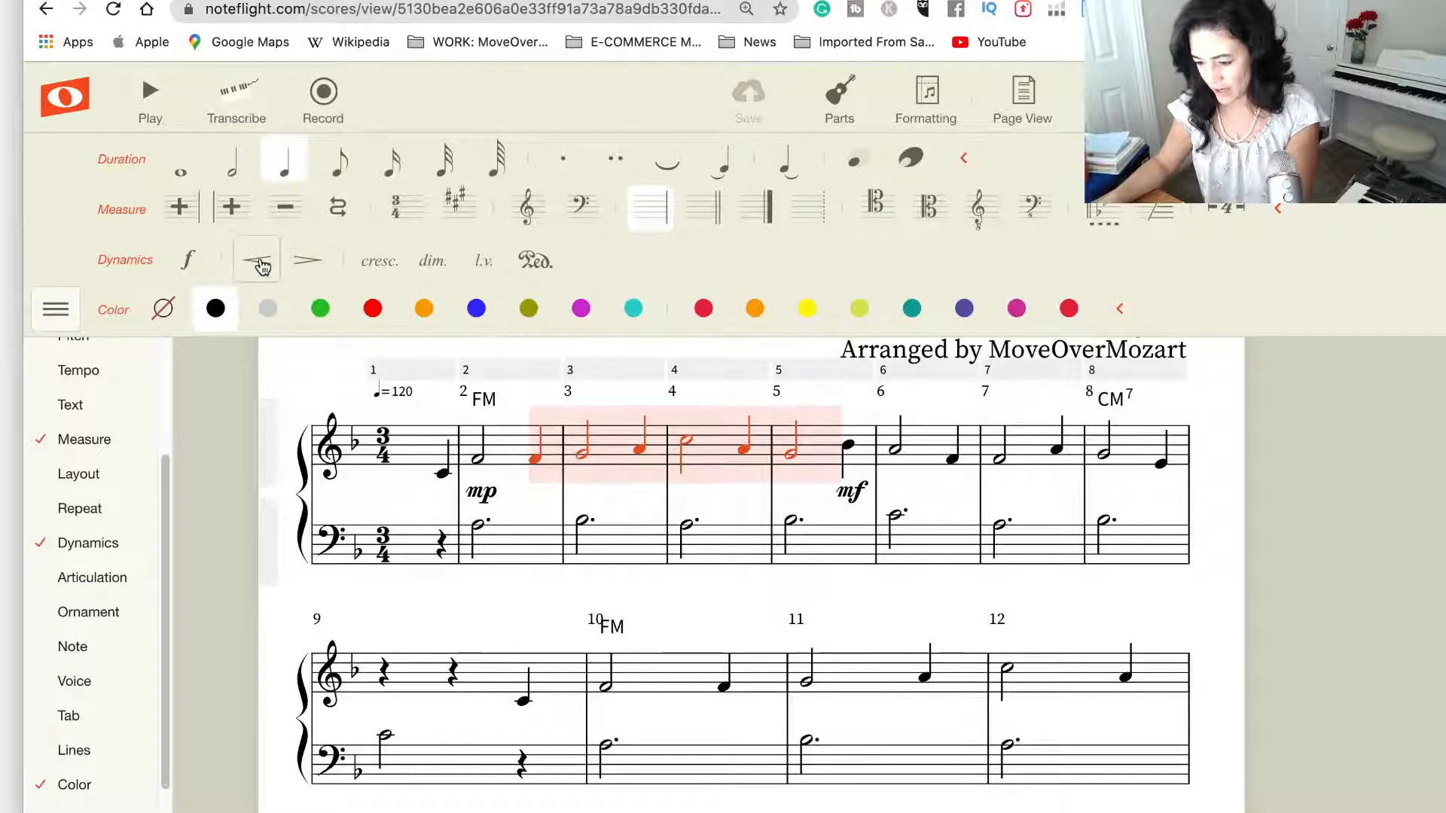
pyautogui.click(260, 263)
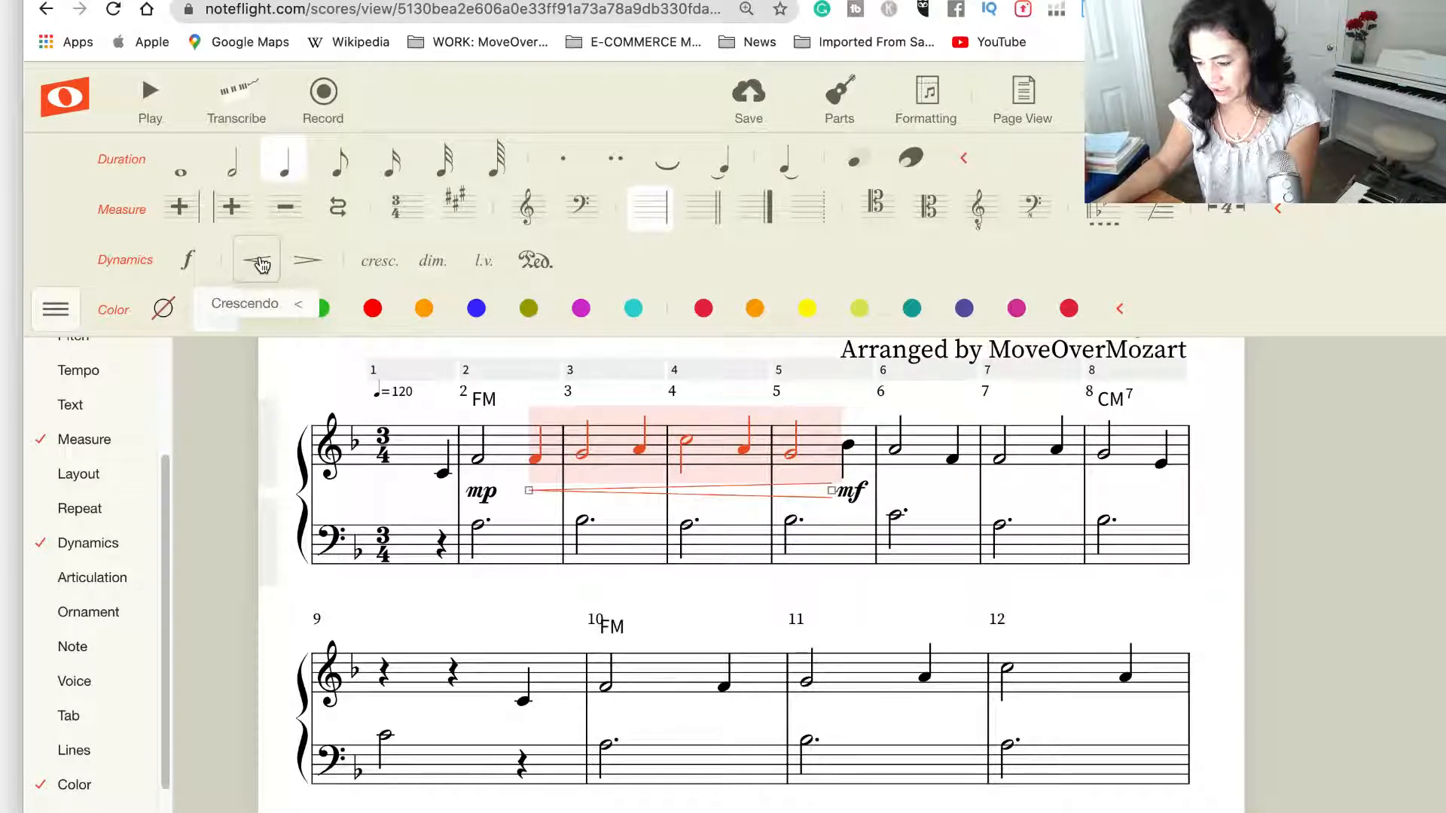
pyautogui.click(1232, 555)
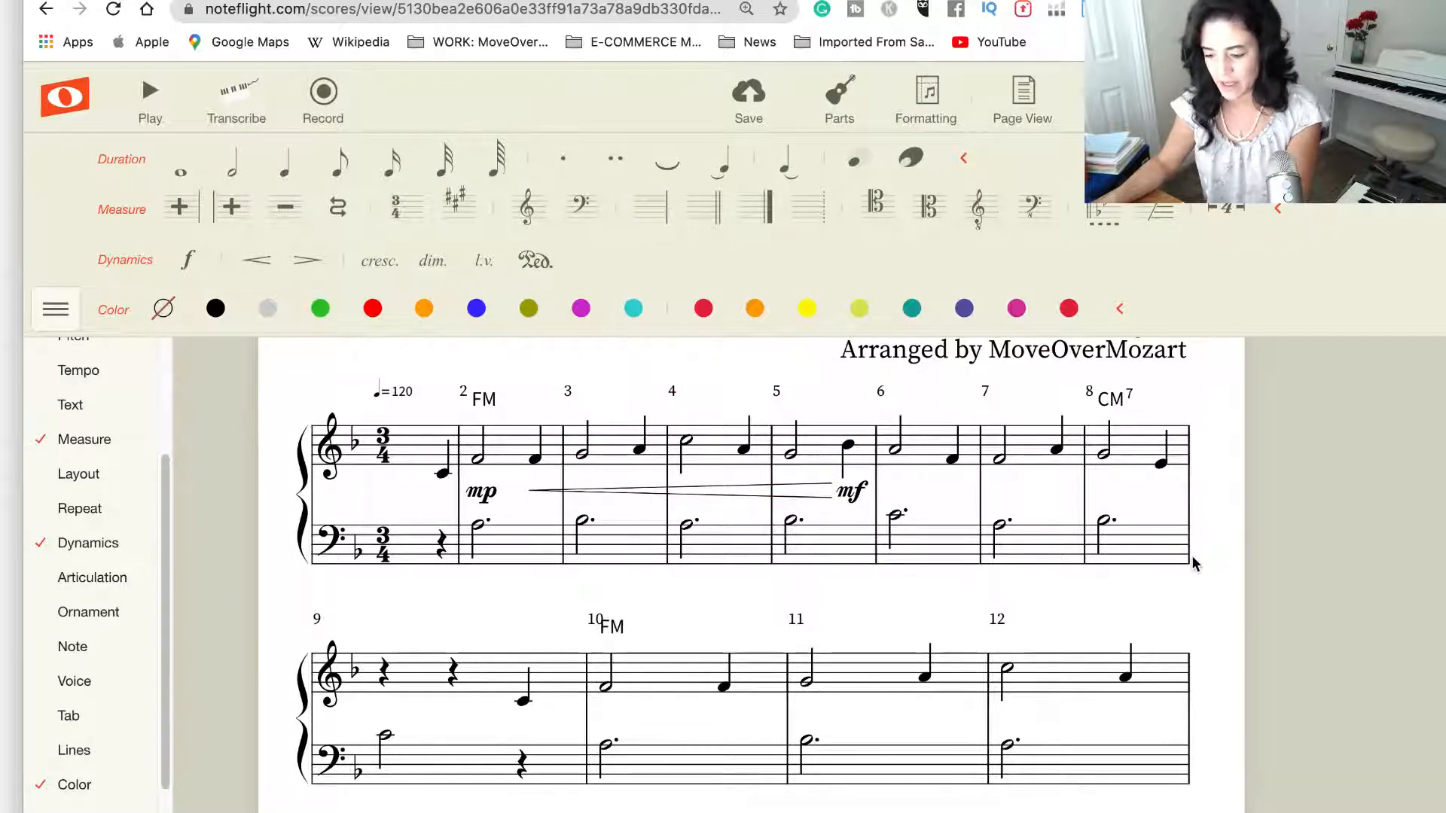
pyautogui.scroll(-2, 1115, 588)
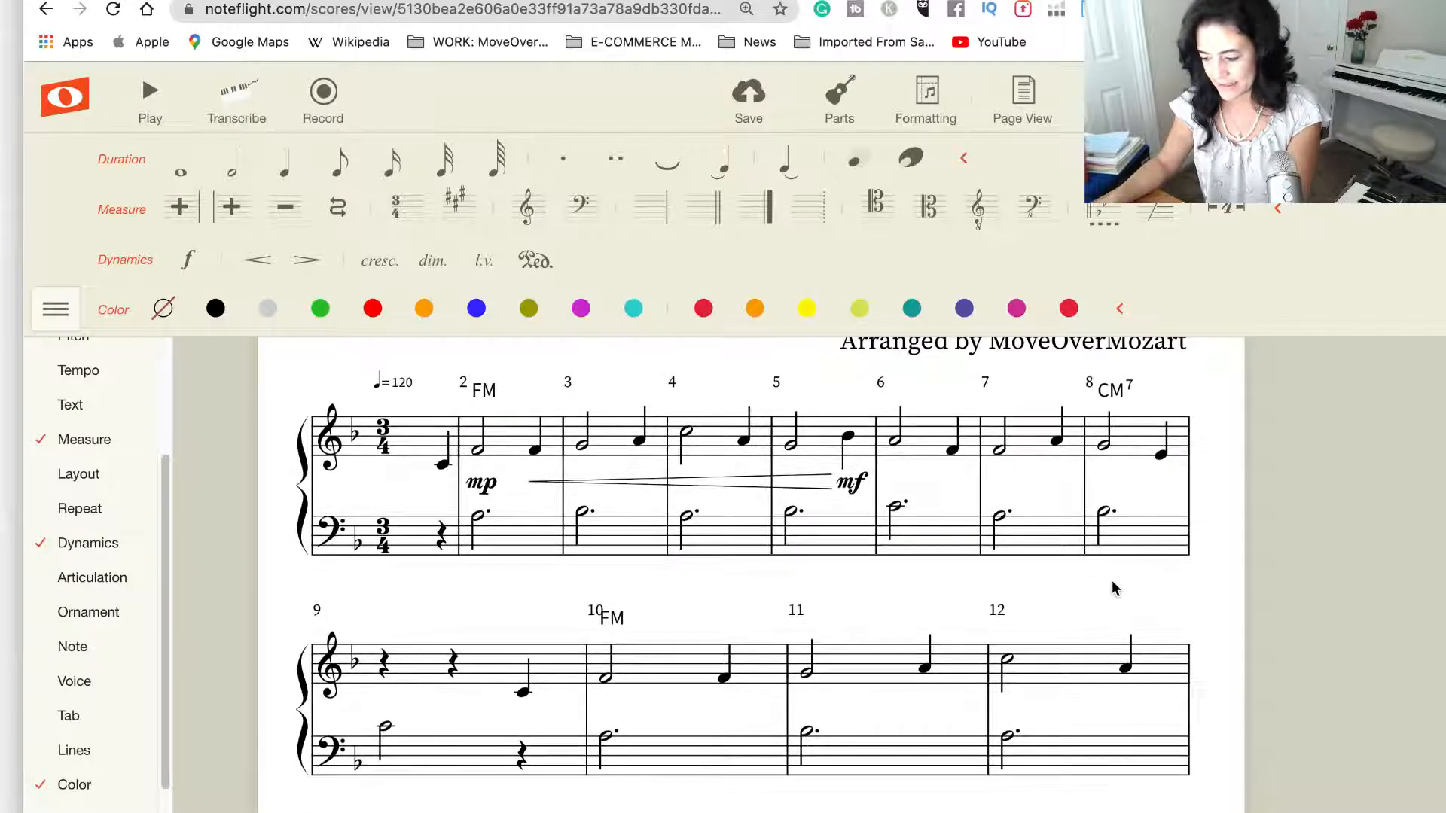
pyautogui.scroll(-2, 1115, 588)
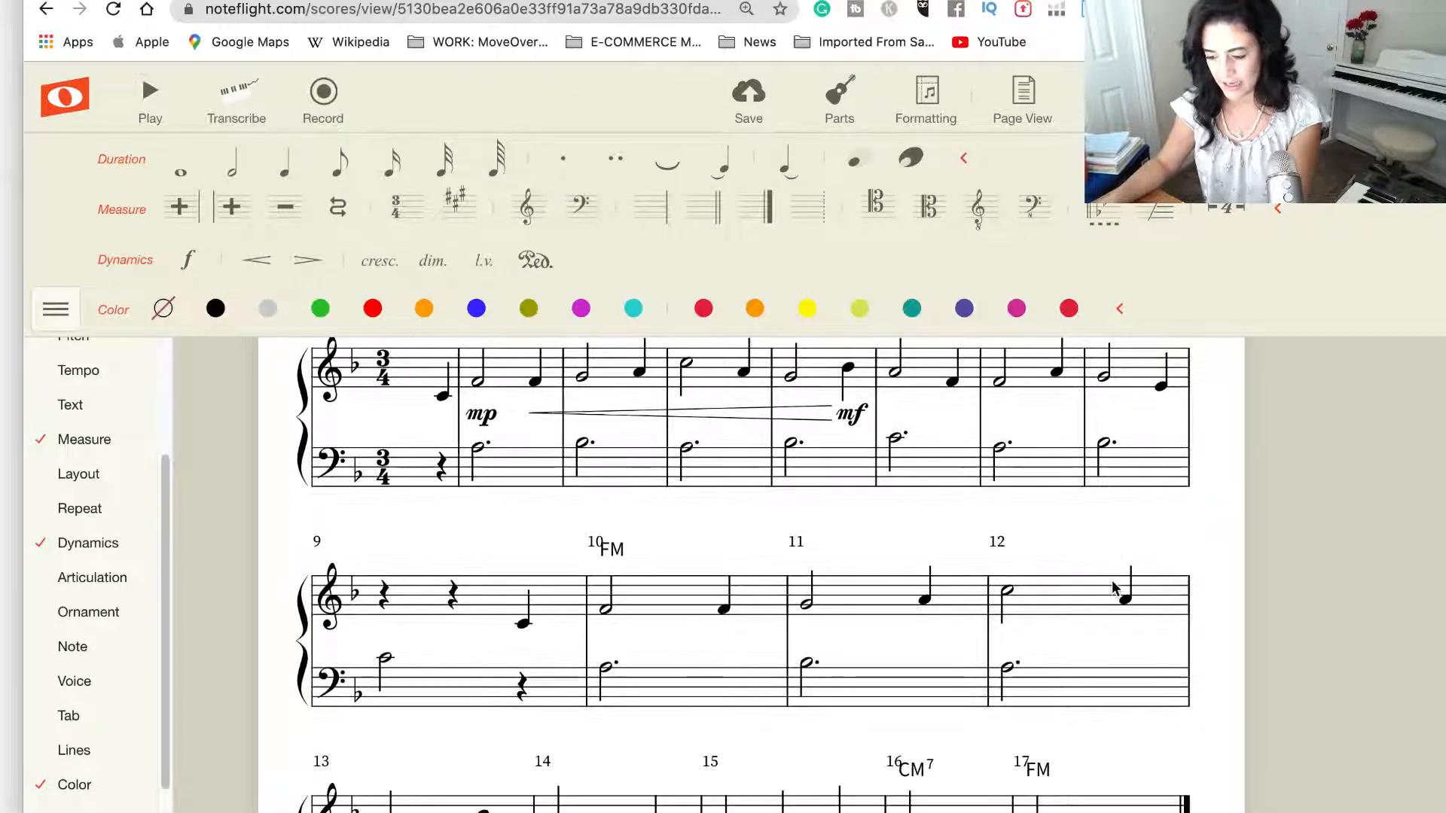
pyautogui.scroll(-1, 1113, 585)
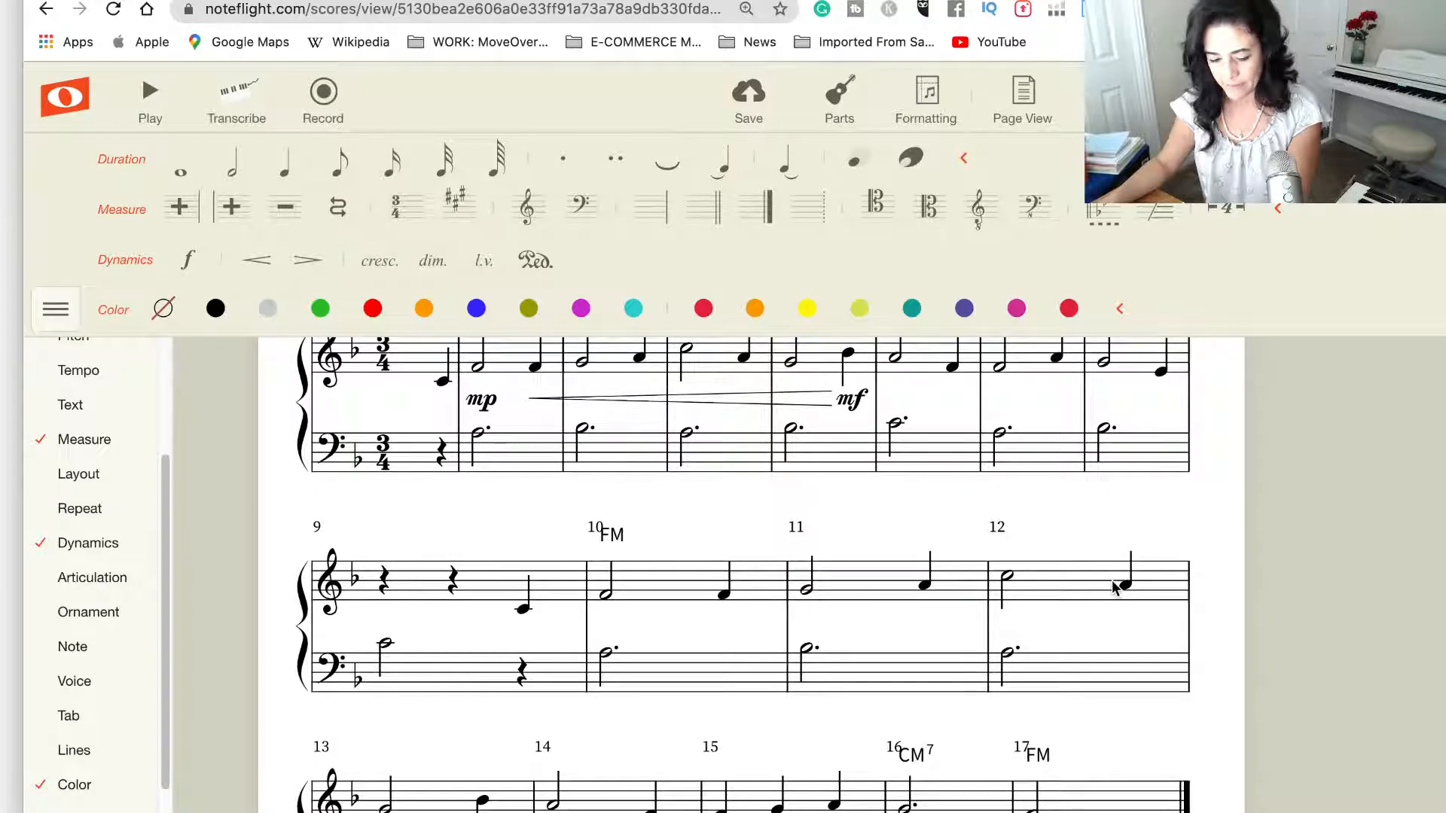
pyautogui.scroll(1, 1115, 588)
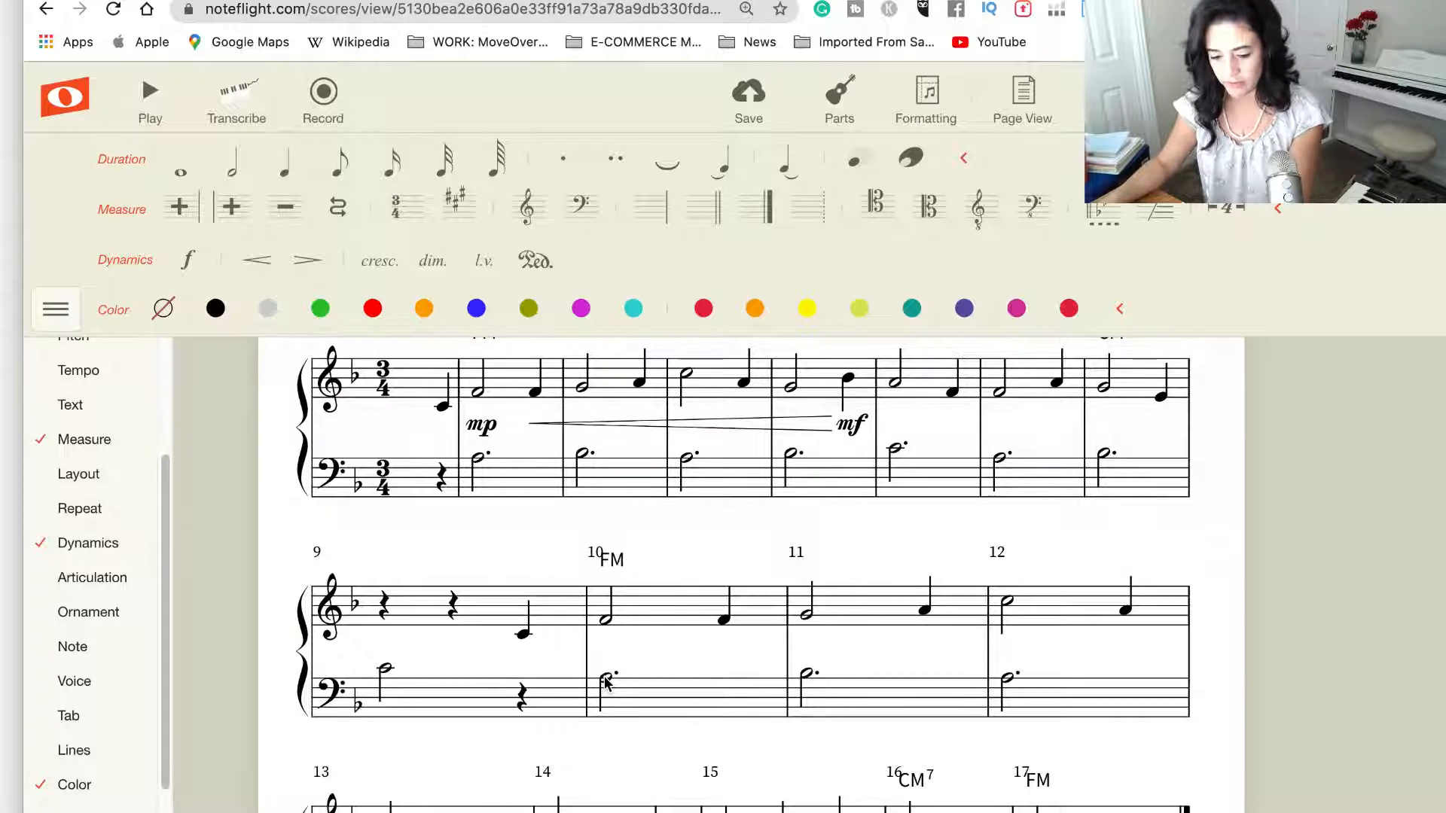
pyautogui.scroll(2, 927, 666)
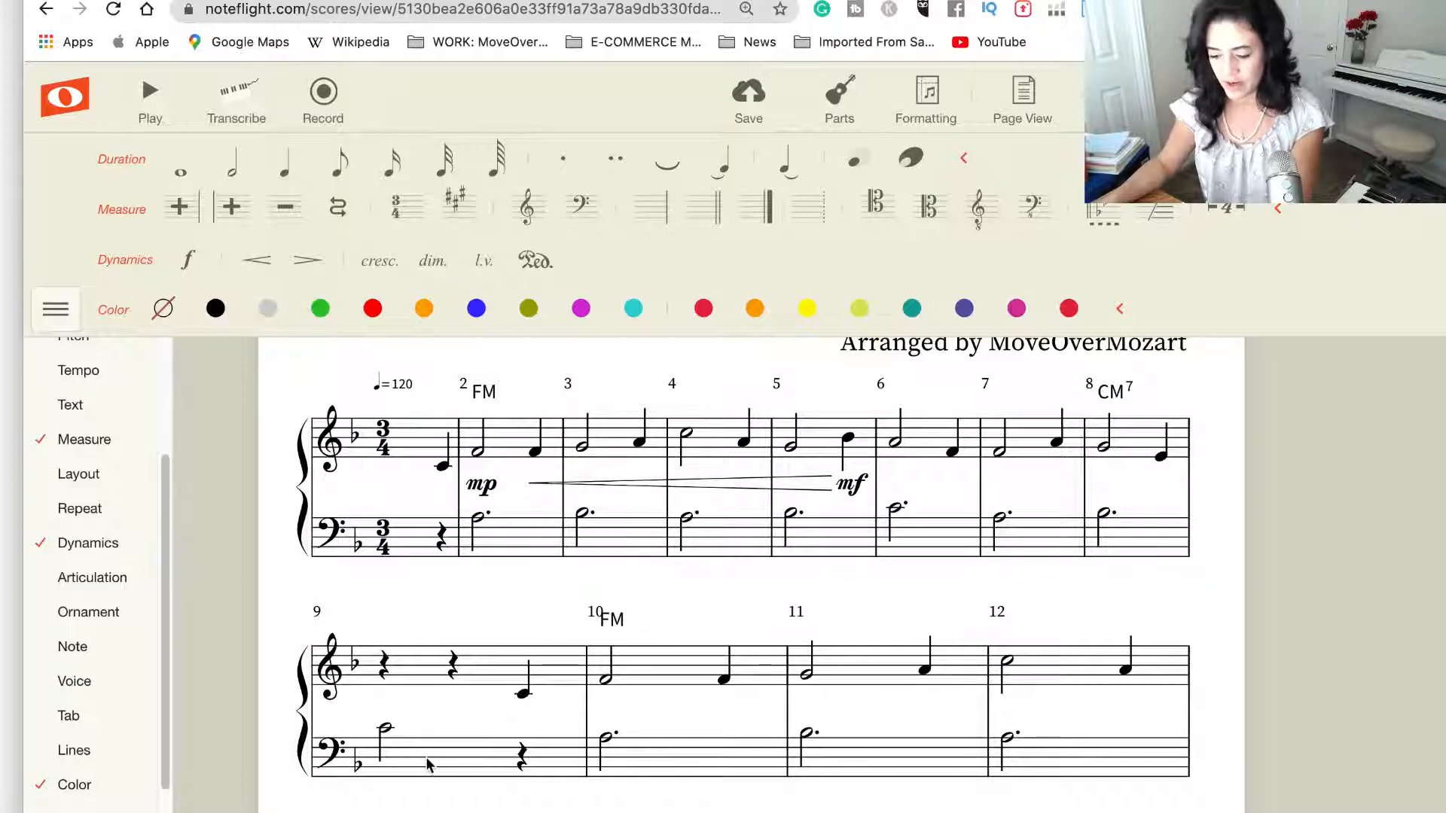
pyautogui.scroll(-1, 427, 763)
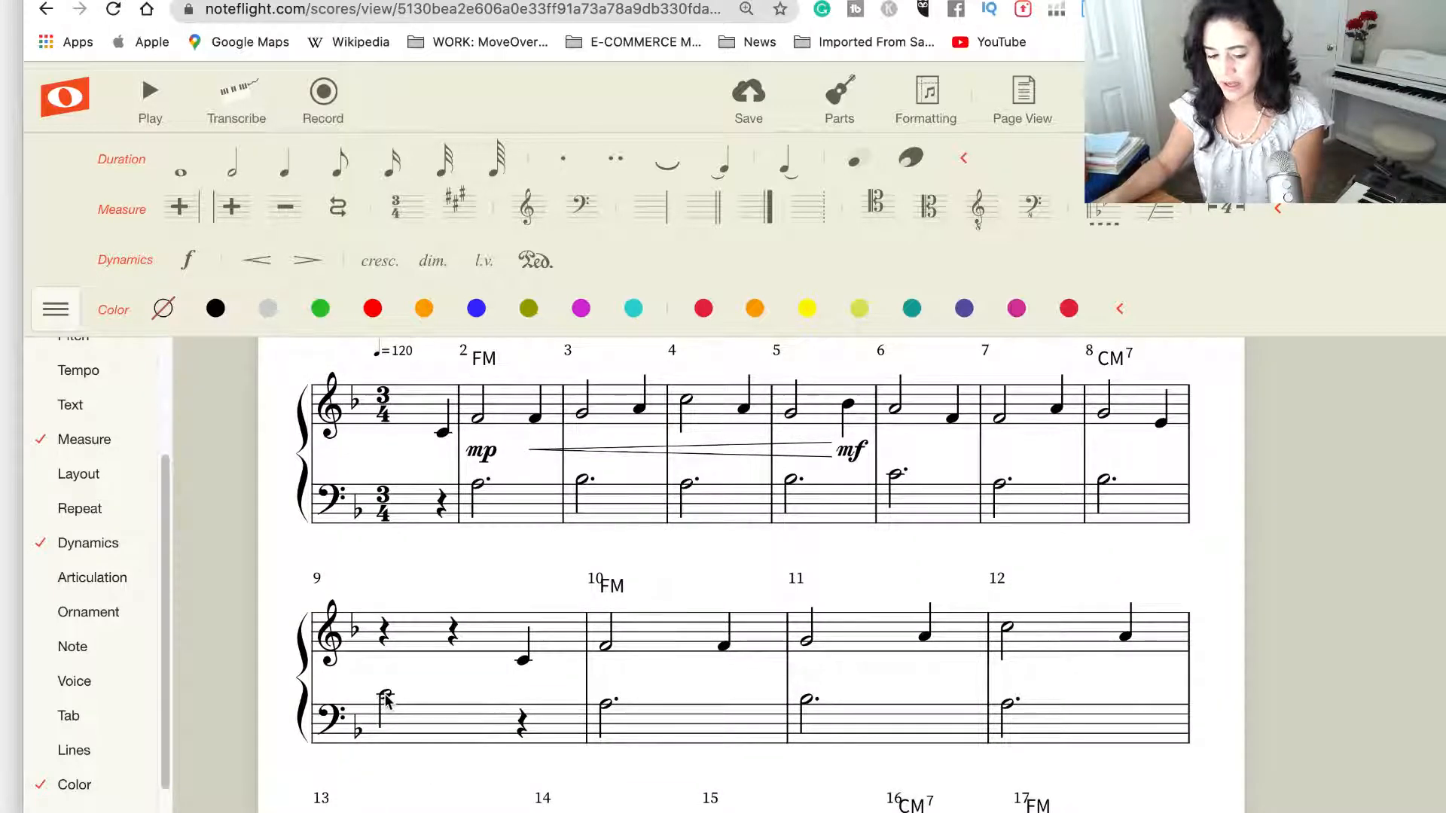
# Add the marking "dim." as expression text below the half note G that opens treble measure 8
pyautogui.scroll(1, 520, 680)
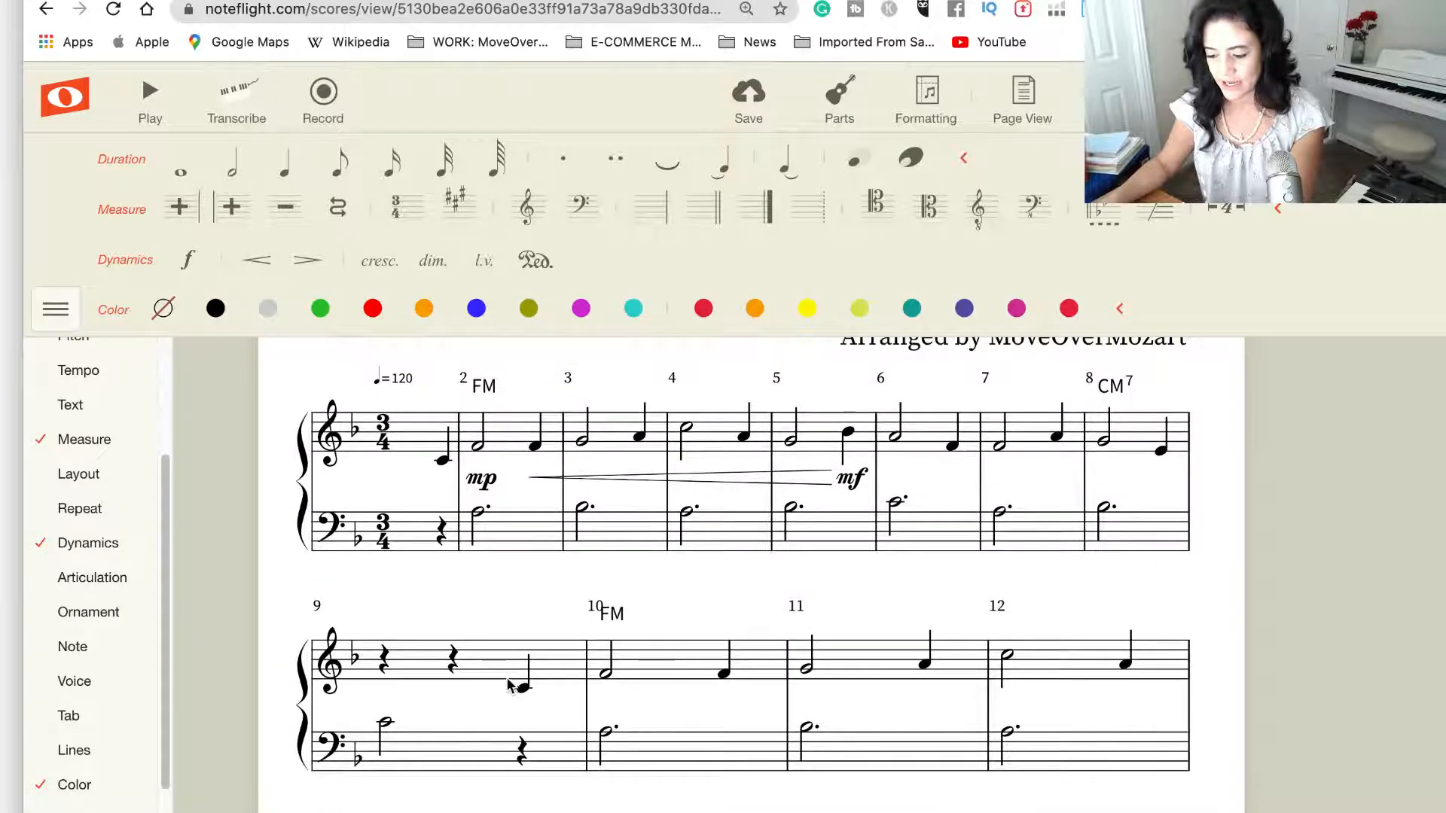
pyautogui.click(1104, 446)
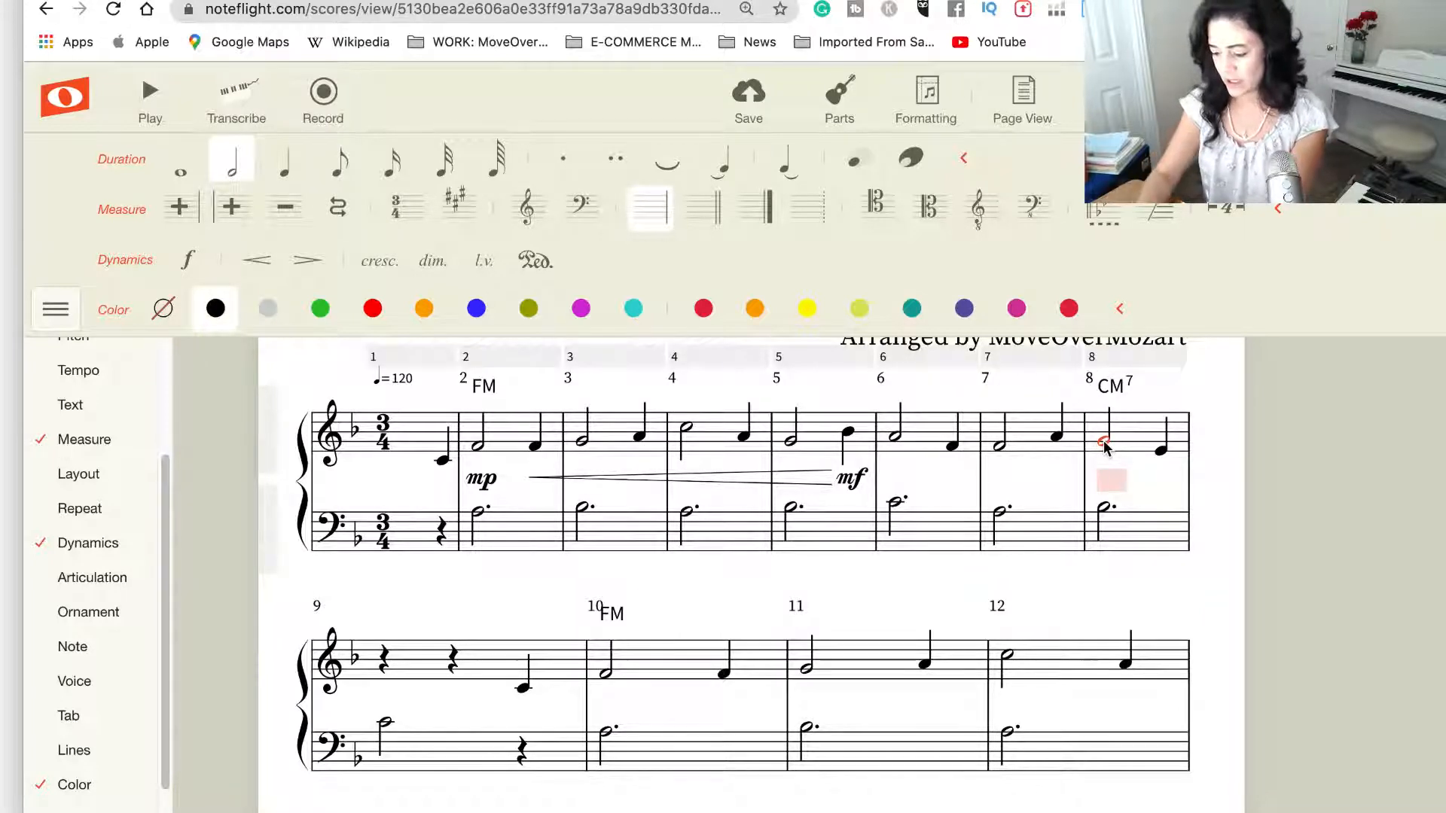
pyautogui.write('dim')
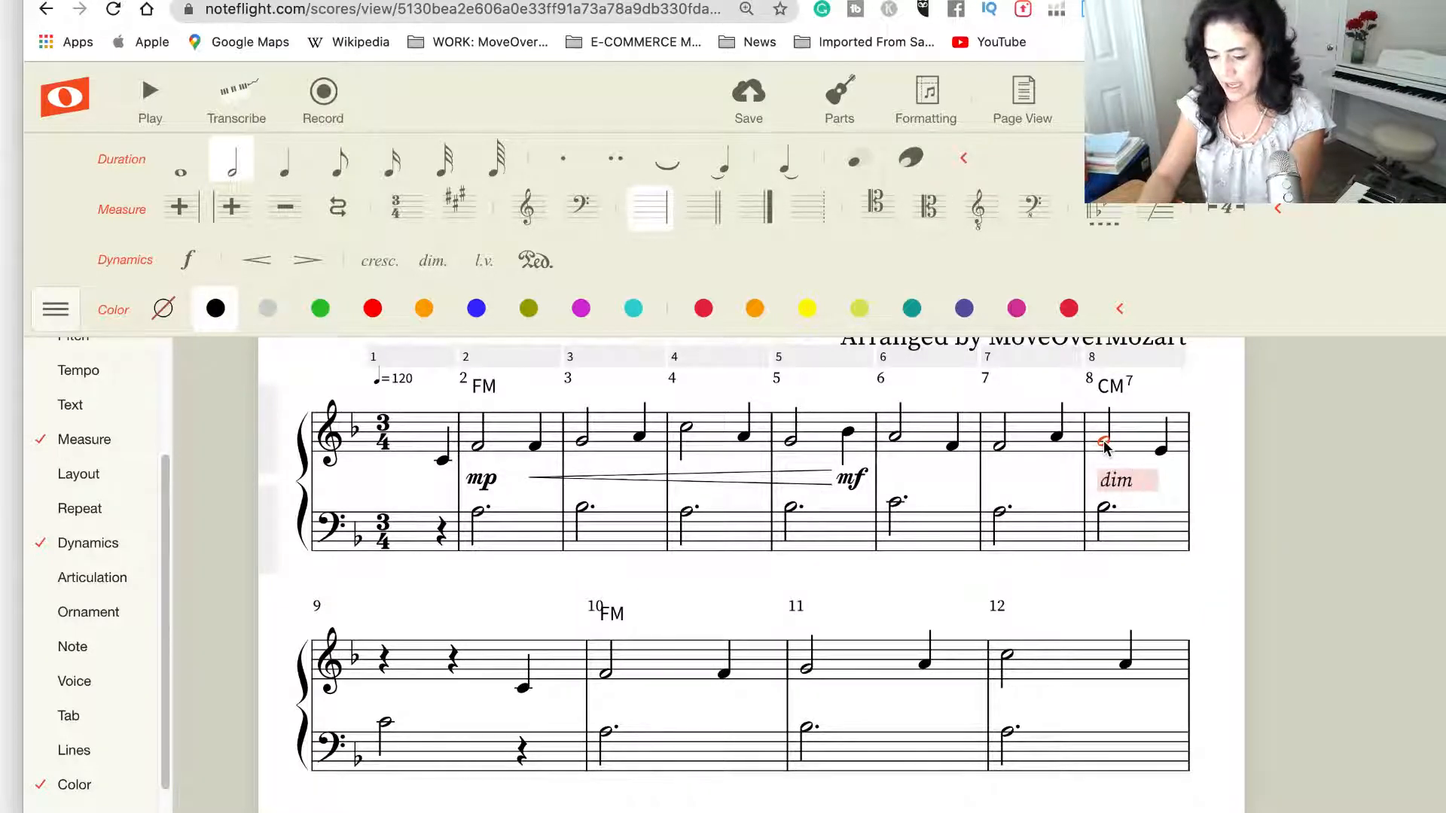
pyautogui.write('.')
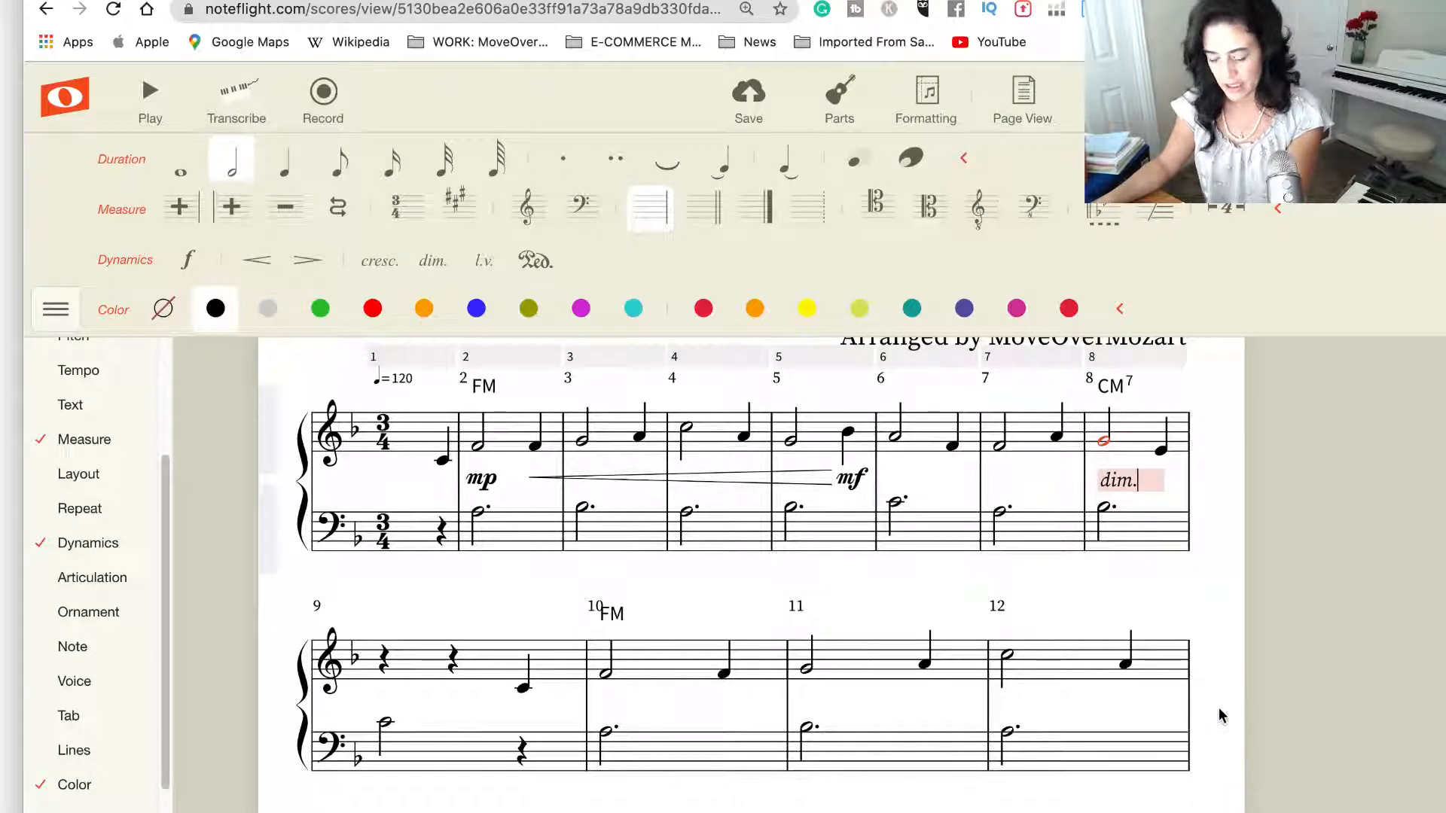
# Add the dynamic marking mp as expression text below the half note F that opens treble measure 10
pyautogui.scroll(-2, 1062, 711)
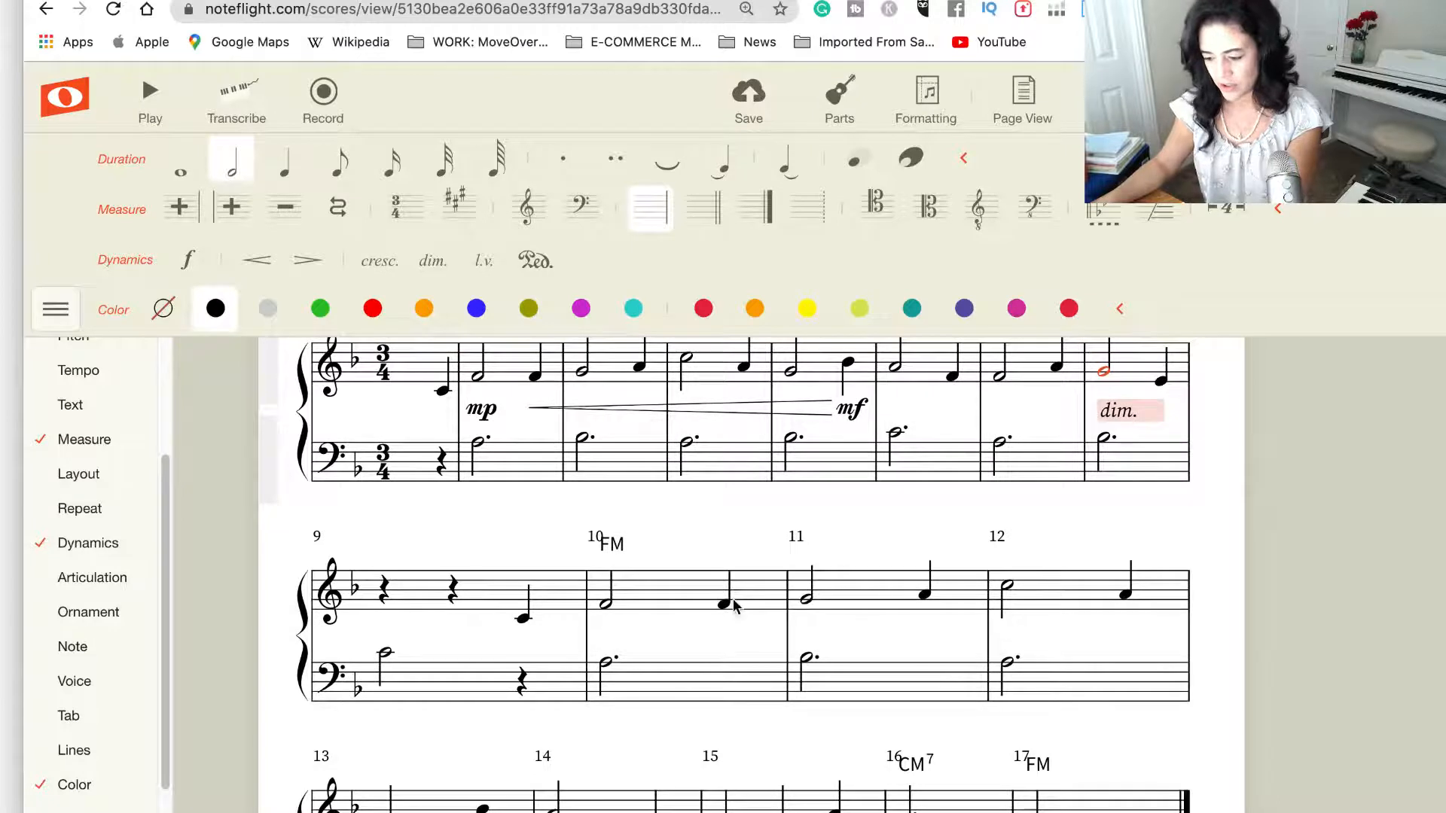
pyautogui.click(603, 605)
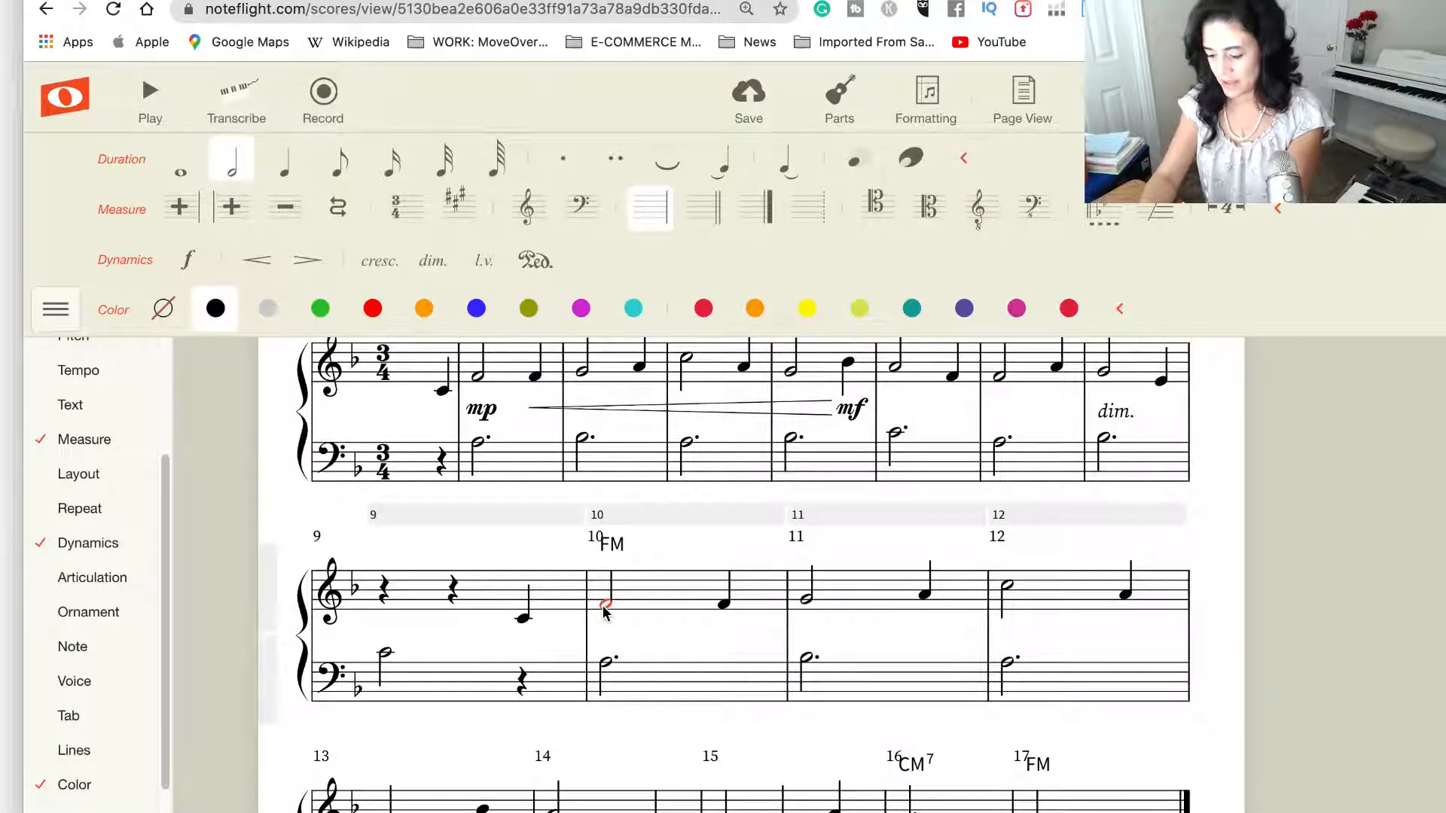
pyautogui.write('mp')
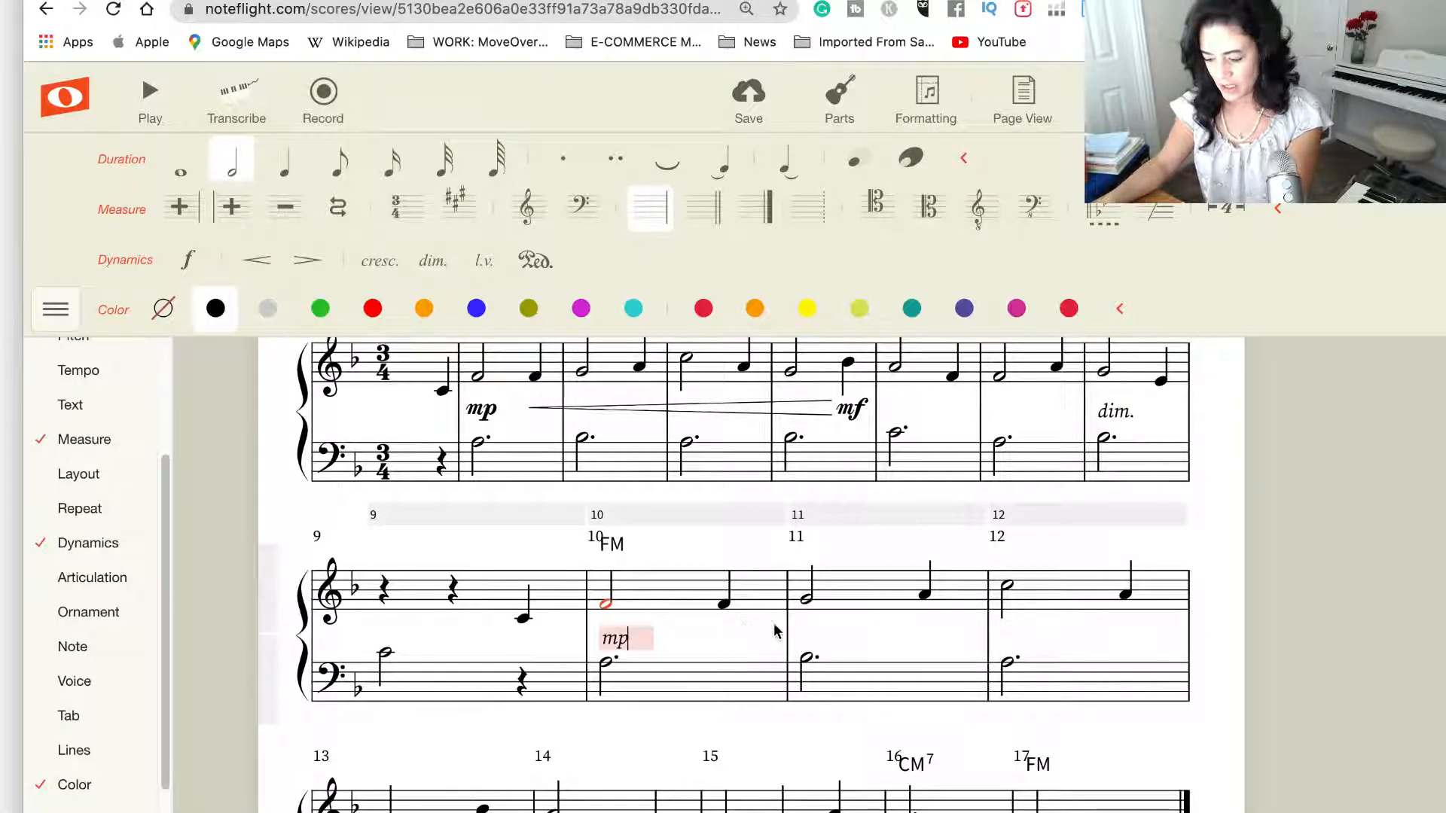
pyautogui.scroll(-1, 777, 632)
pyautogui.scroll(2, 1060, 599)
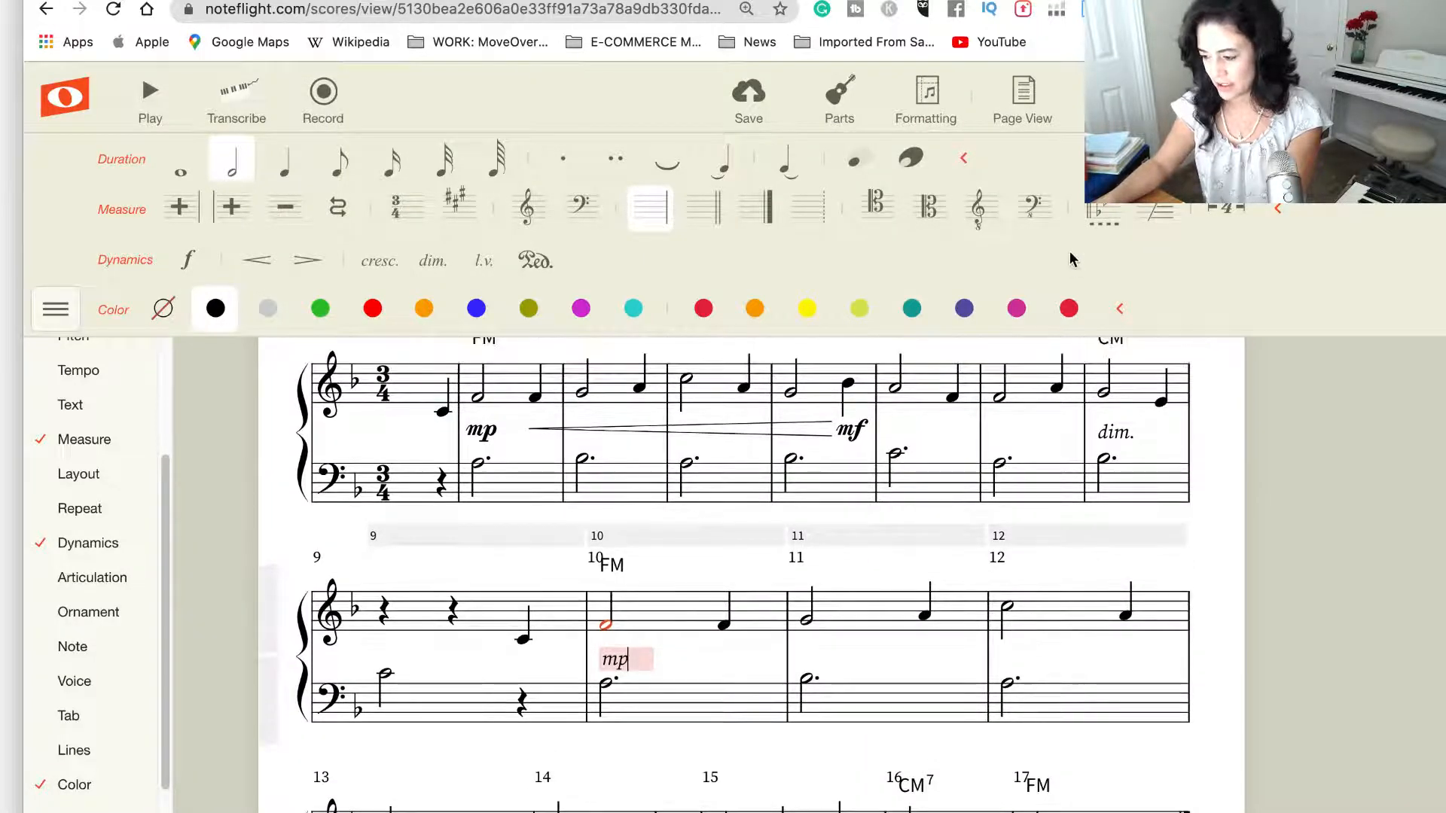
# Add the dynamic marking mf as expression text below the quarter note B-flat that ends treble measure 13
pyautogui.click(1121, 102)
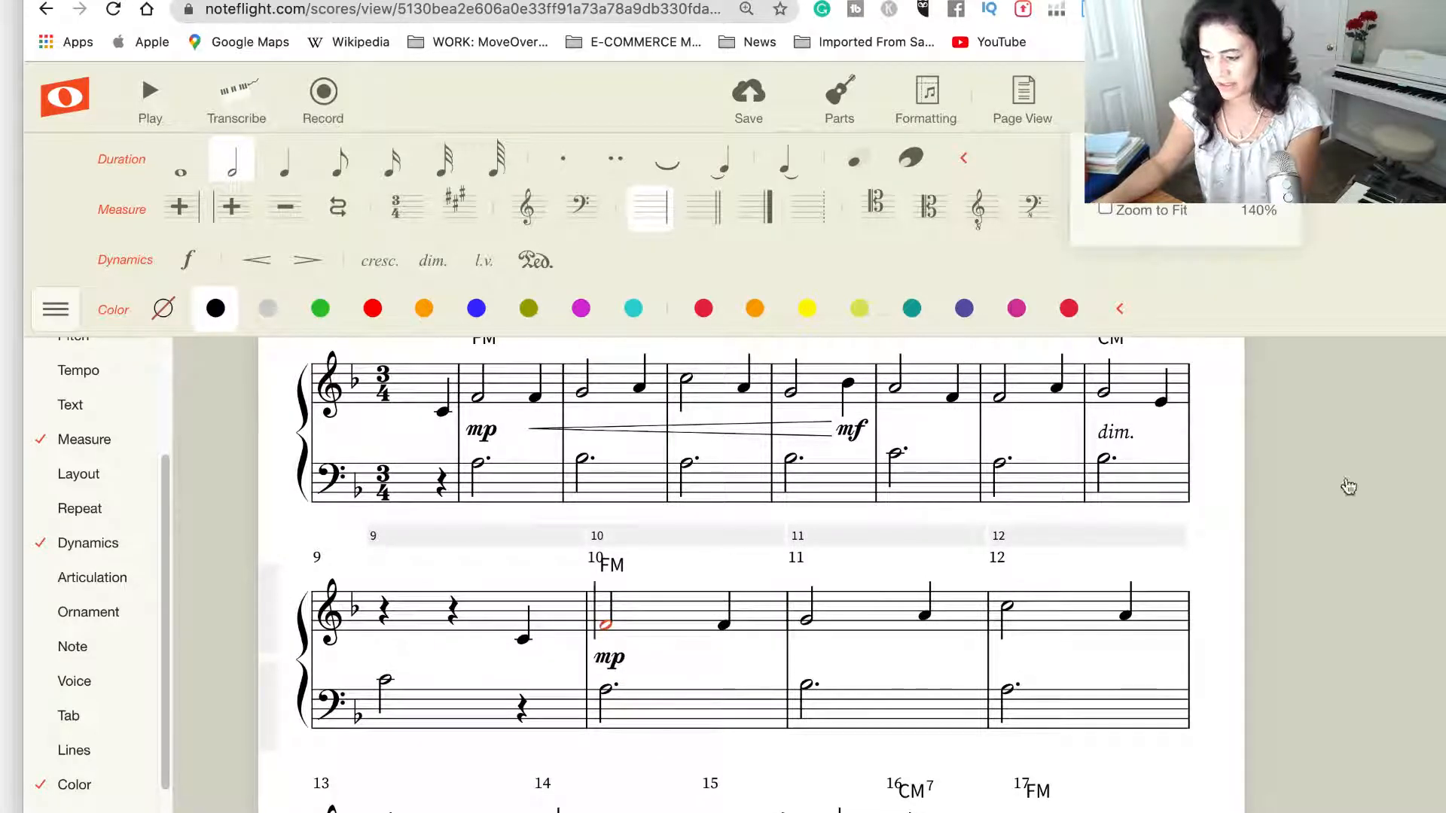
pyautogui.moveTo(1205, 177); pyautogui.dragTo(1165, 177)
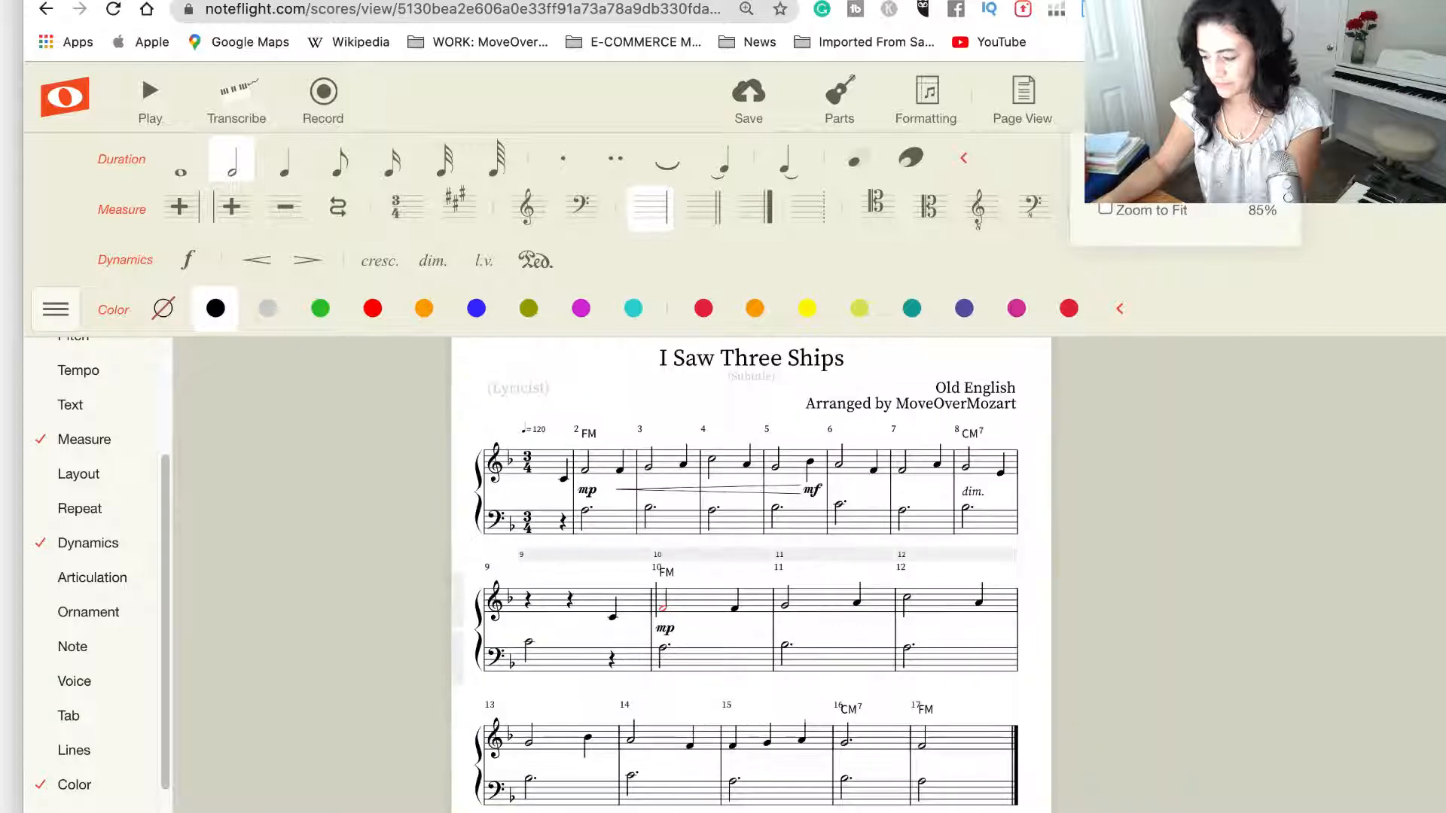
pyautogui.scroll(-1, 1006, 660)
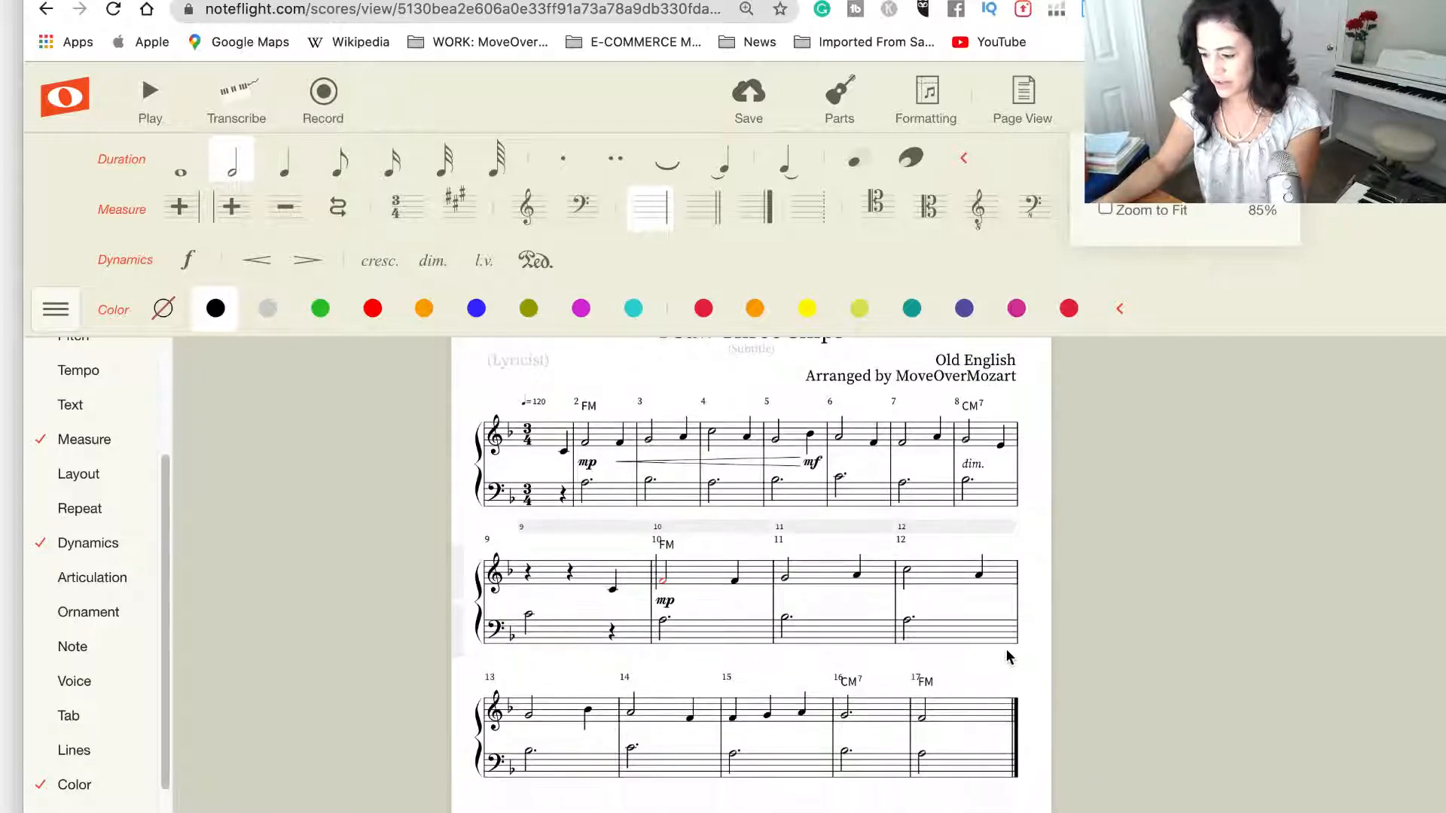
pyautogui.scroll(-1, 1019, 627)
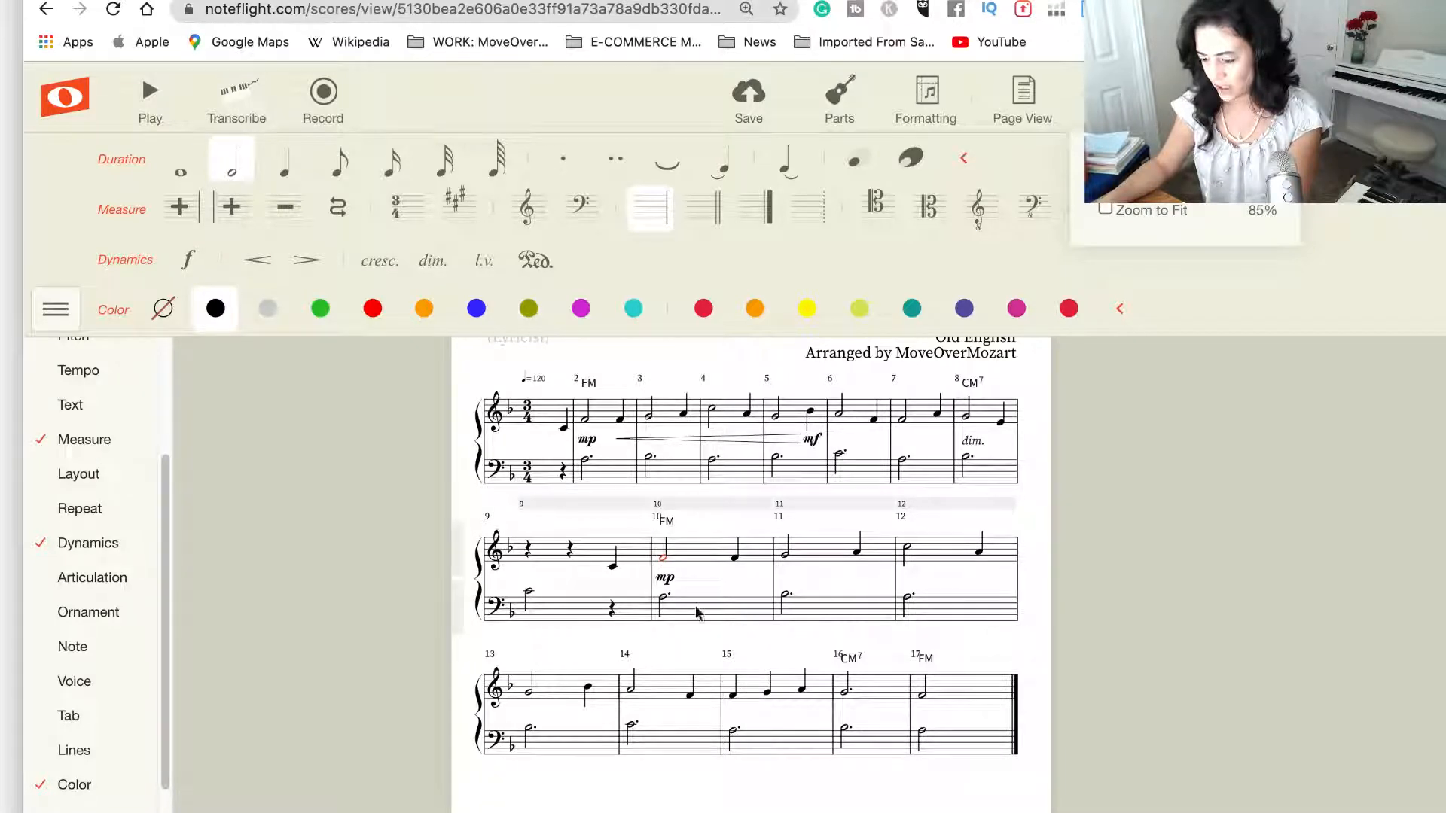
pyautogui.click(588, 692)
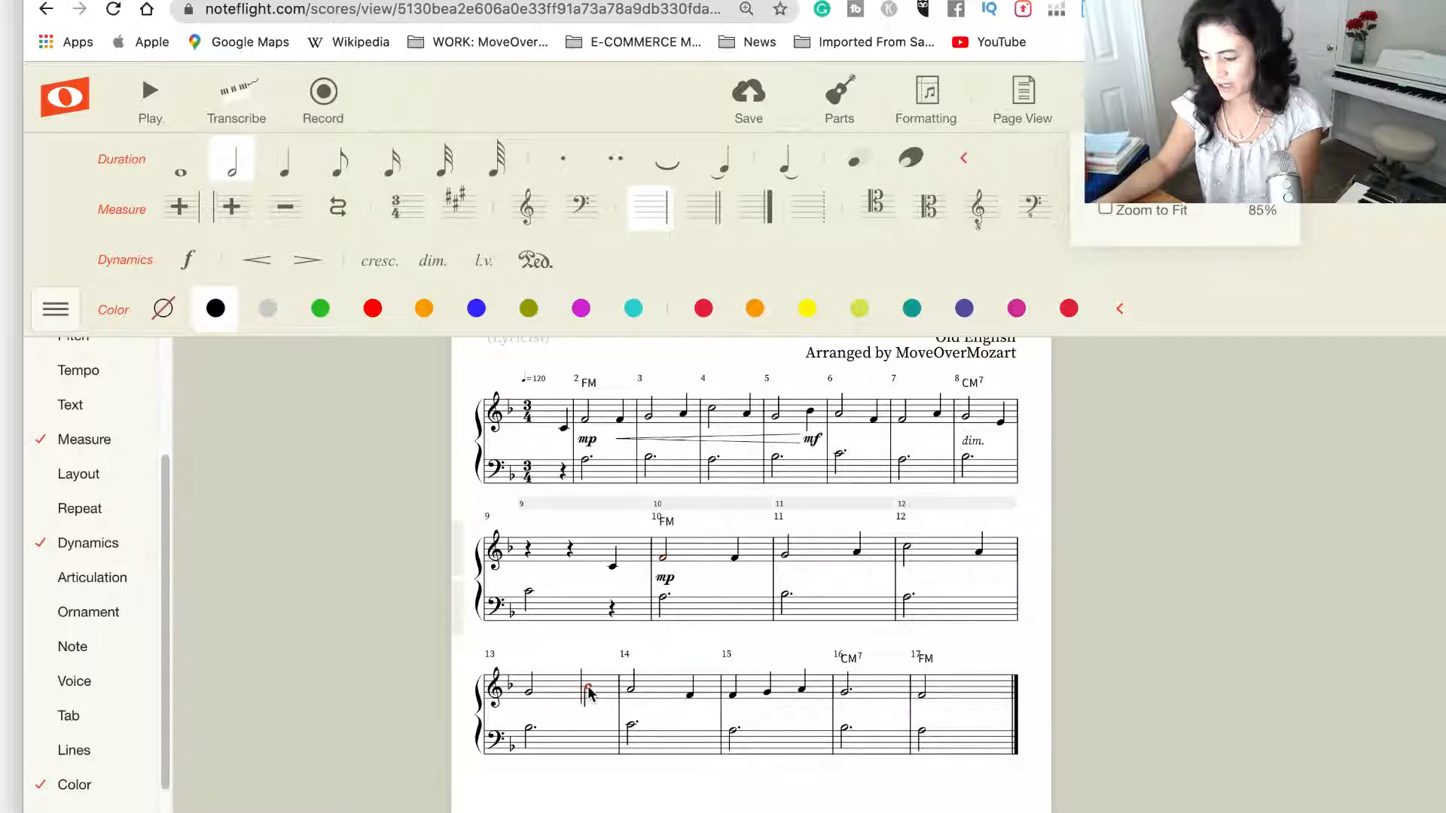
pyautogui.write('mf')
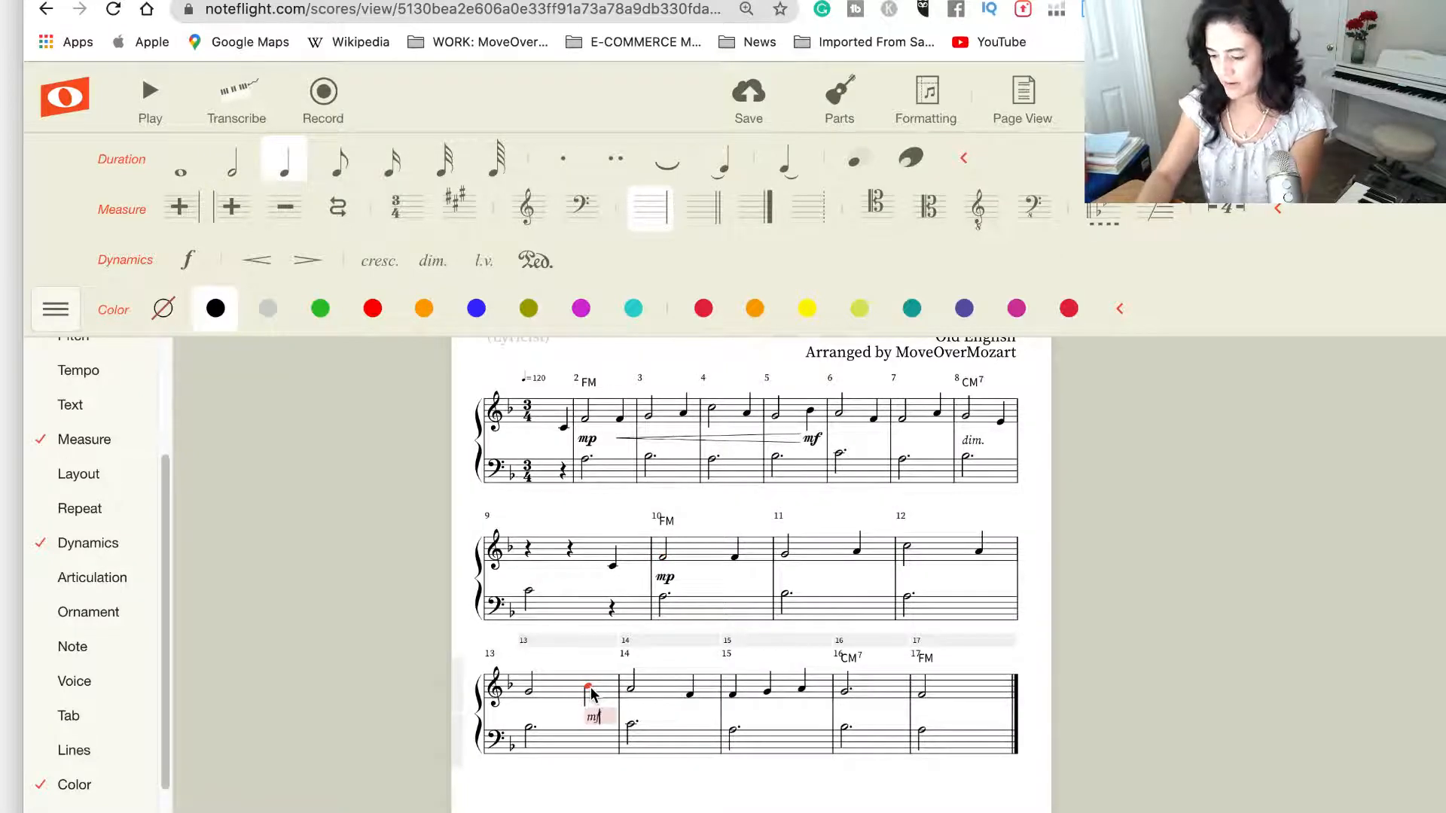
pyautogui.click(1046, 599)
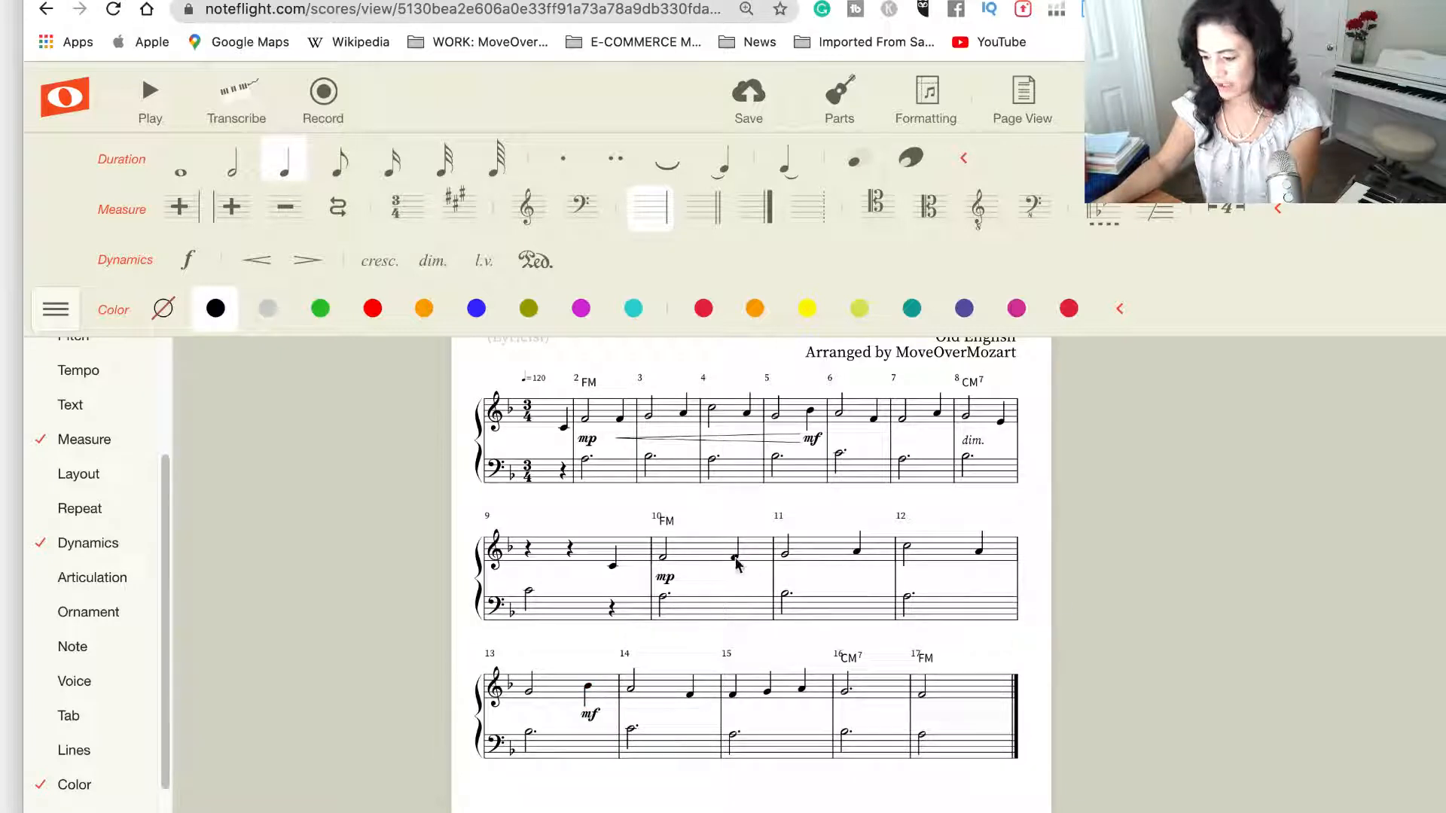
# Add a crescendo hairpin from the quarter note F in treble measure 10 through the half note G in measure 13
pyautogui.click(734, 558)
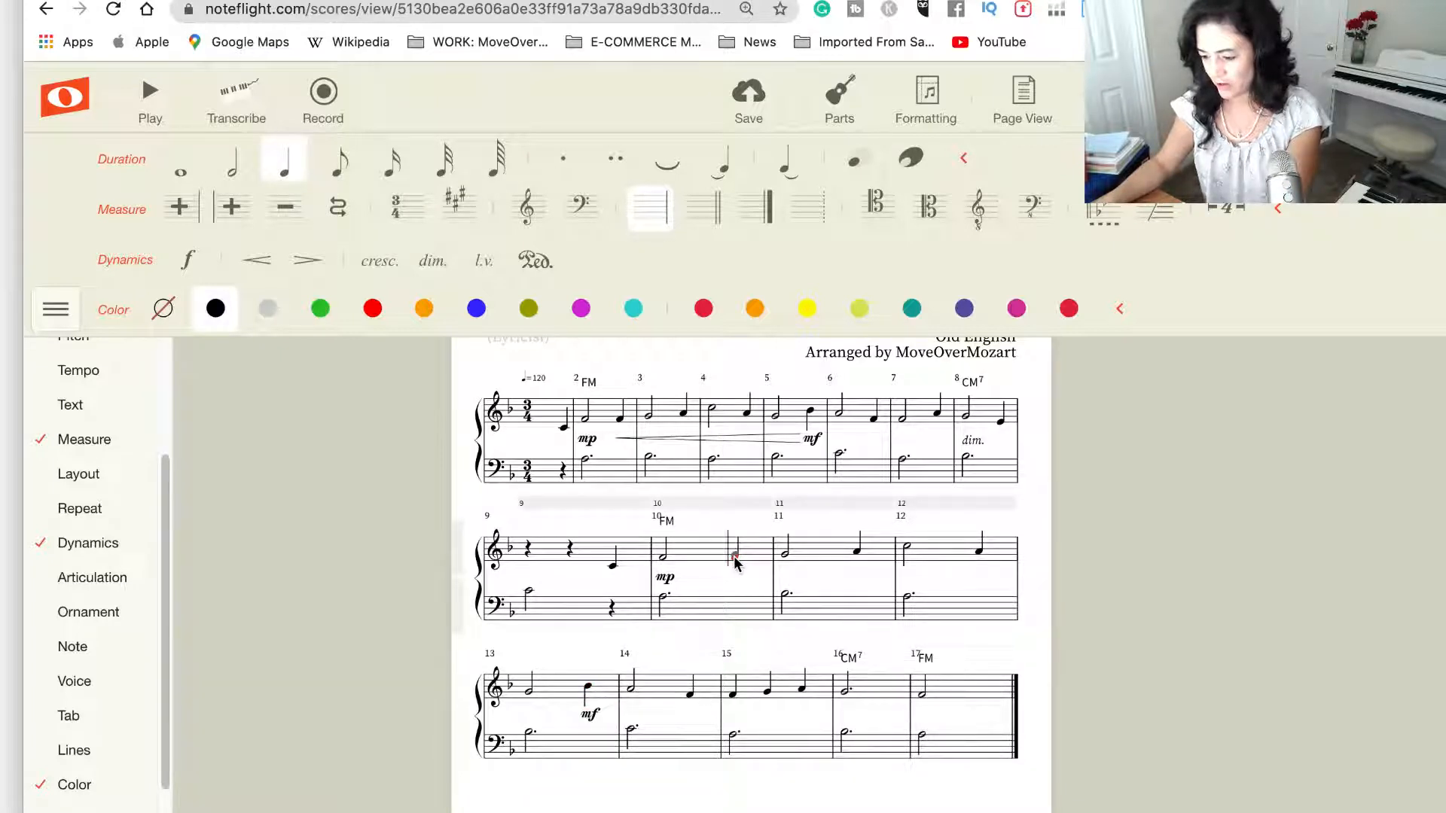
pyautogui.keyDown('shift'); pyautogui.click(530, 693); pyautogui.keyUp('shift')
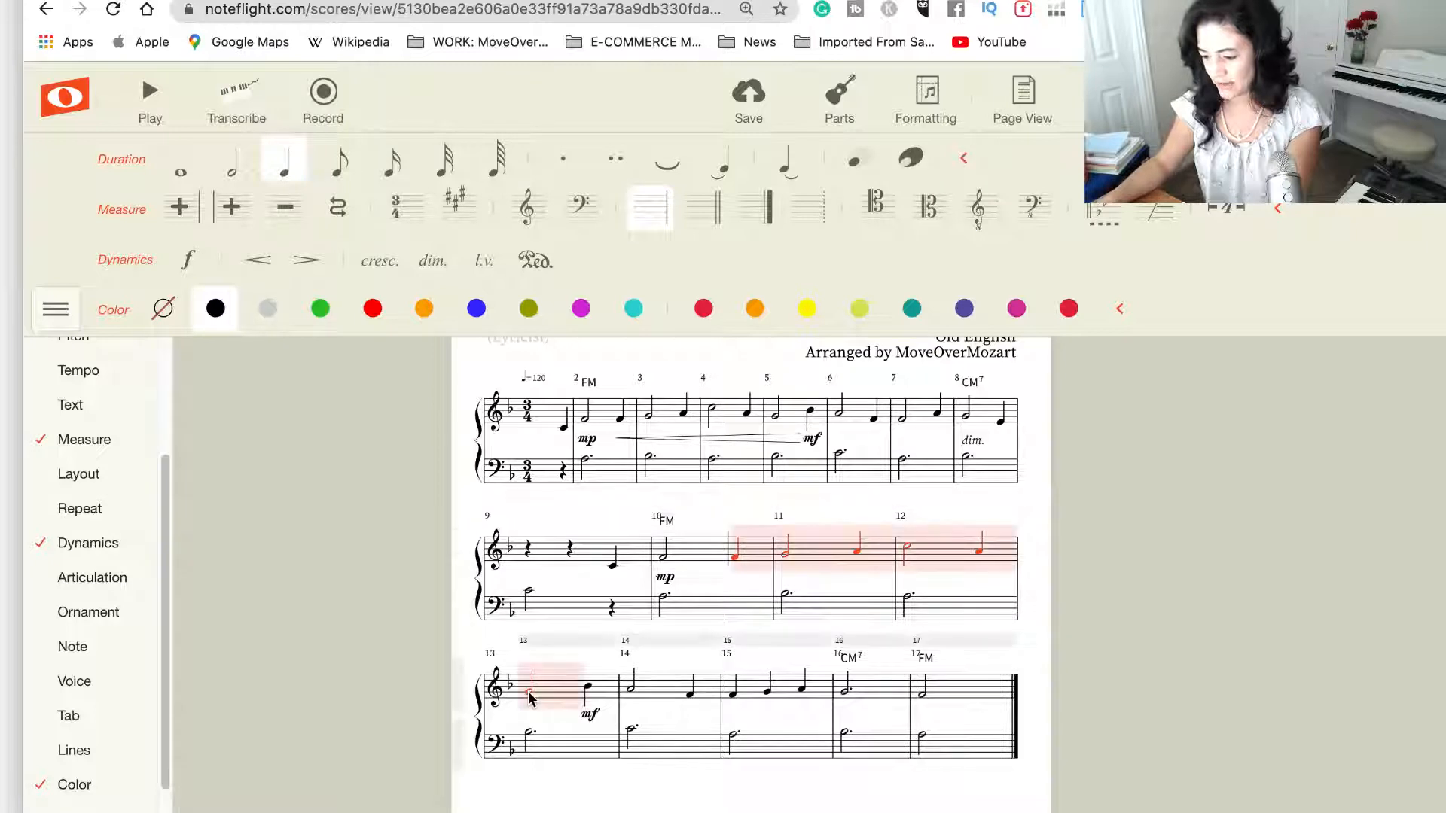
pyautogui.click(257, 262)
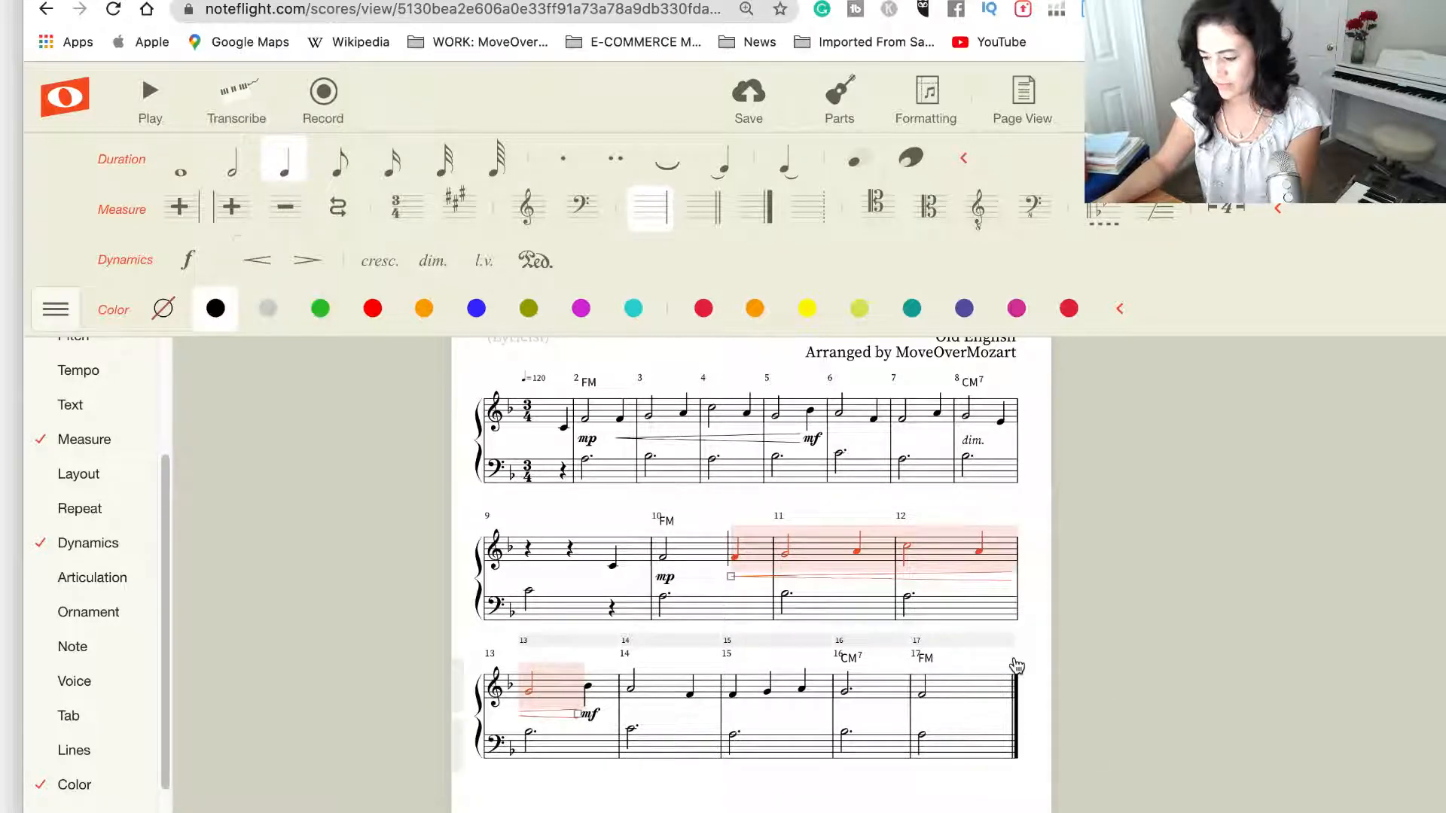
pyautogui.click(1038, 666)
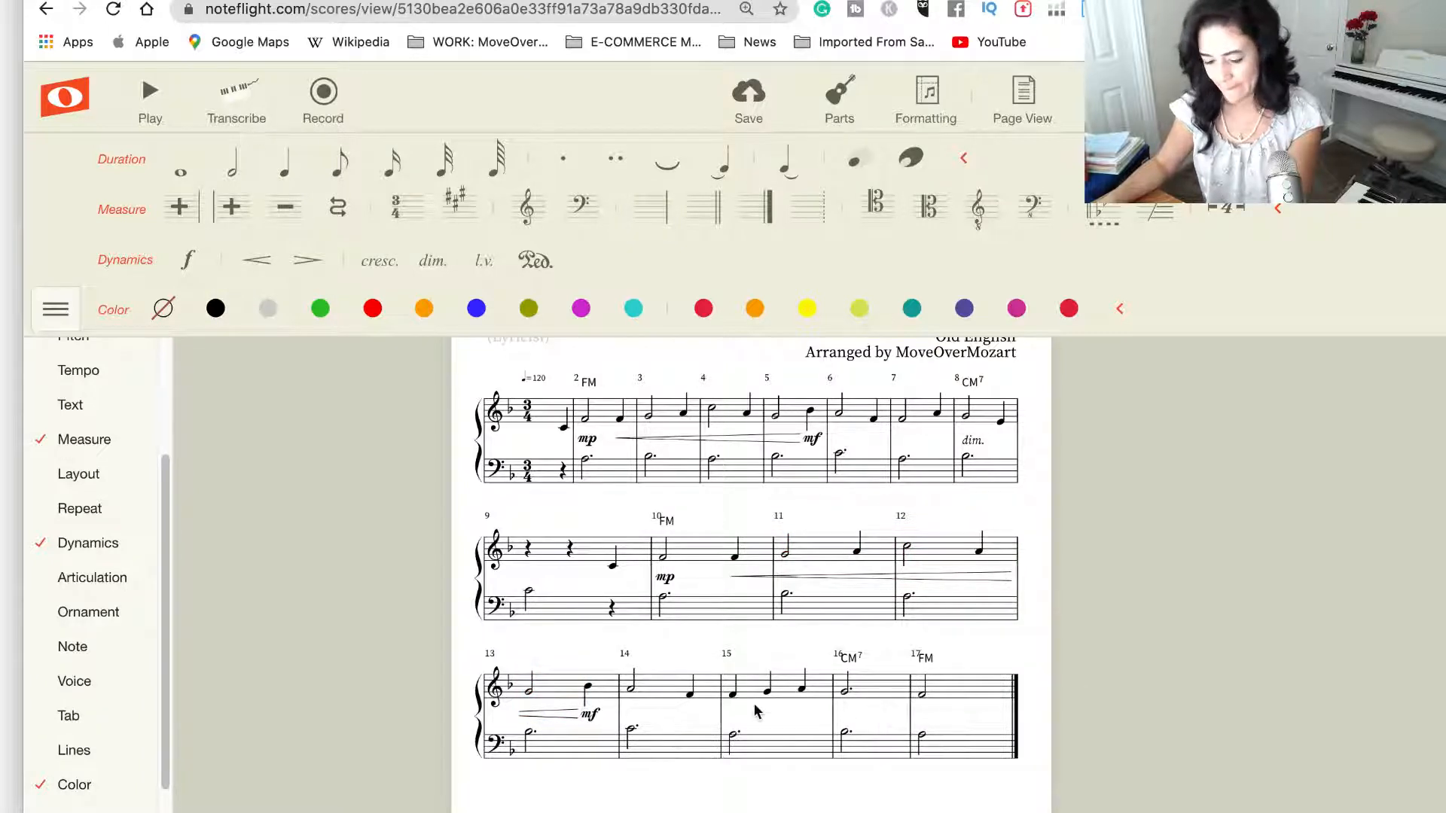
# Add a crescendo hairpin under the three quarter notes of treble measure 15
pyautogui.scroll(-2, 753, 697)
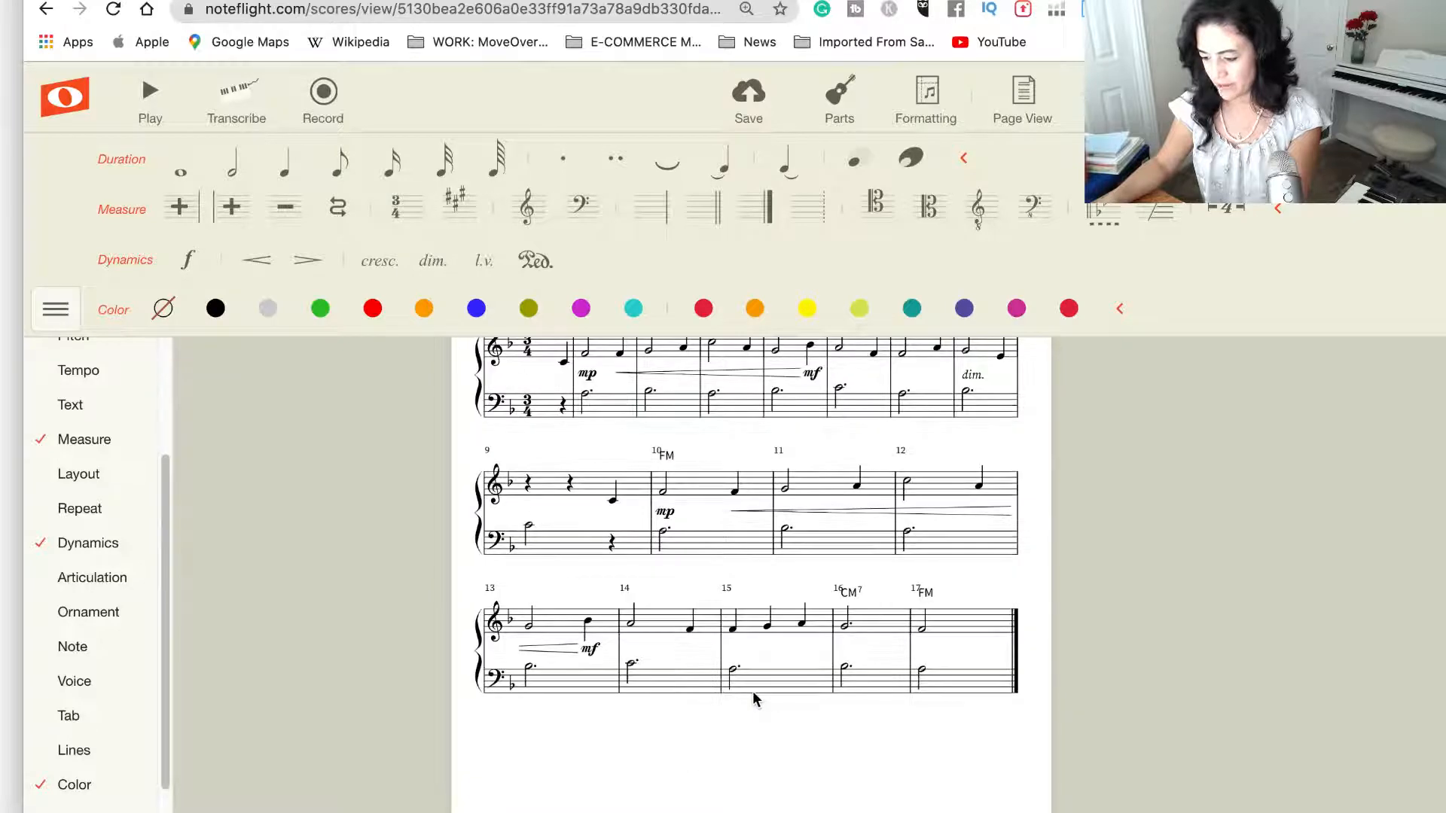
pyautogui.click(733, 631)
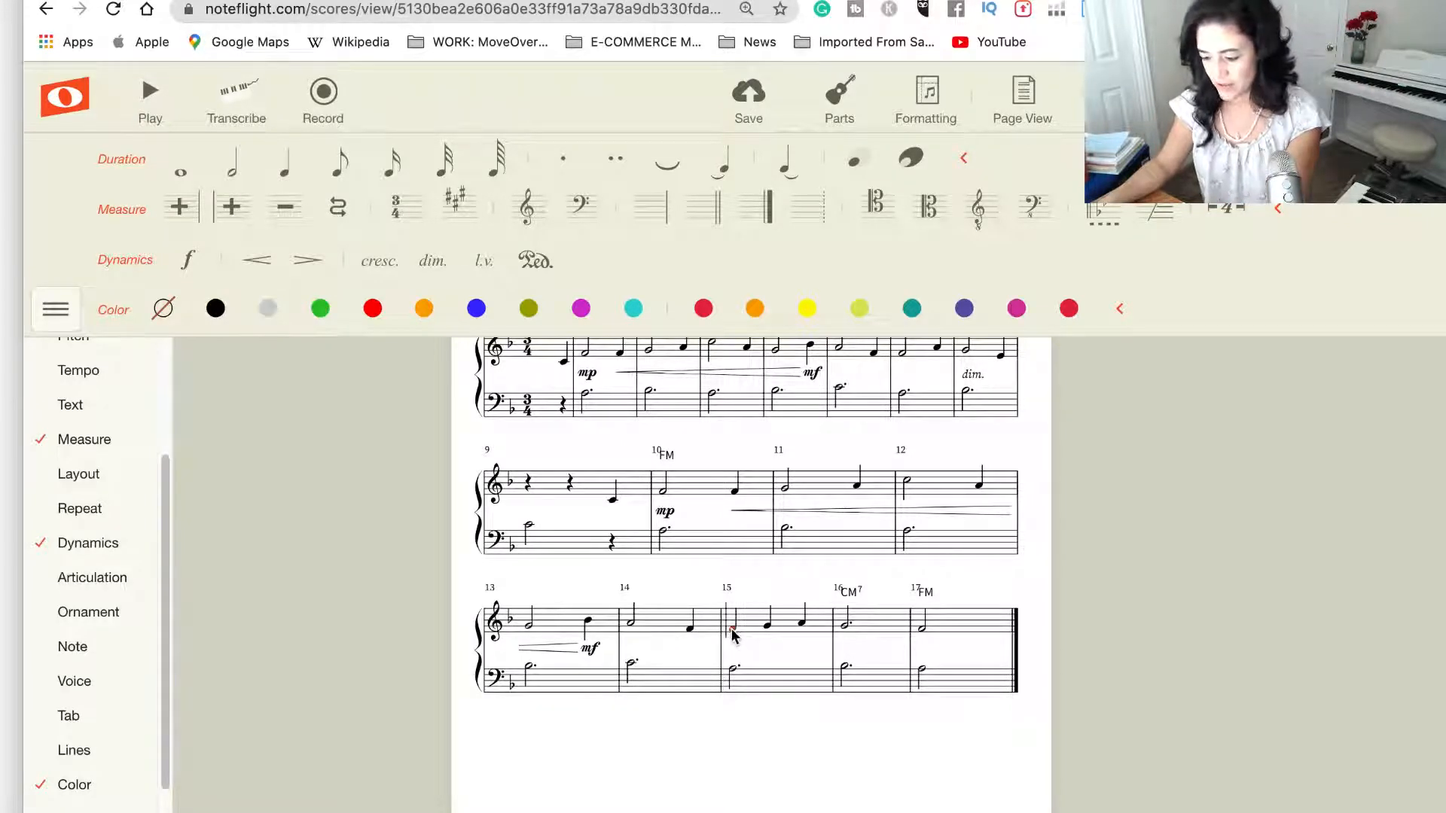
pyautogui.keyDown('shift'); pyautogui.click(803, 625); pyautogui.keyUp('shift')
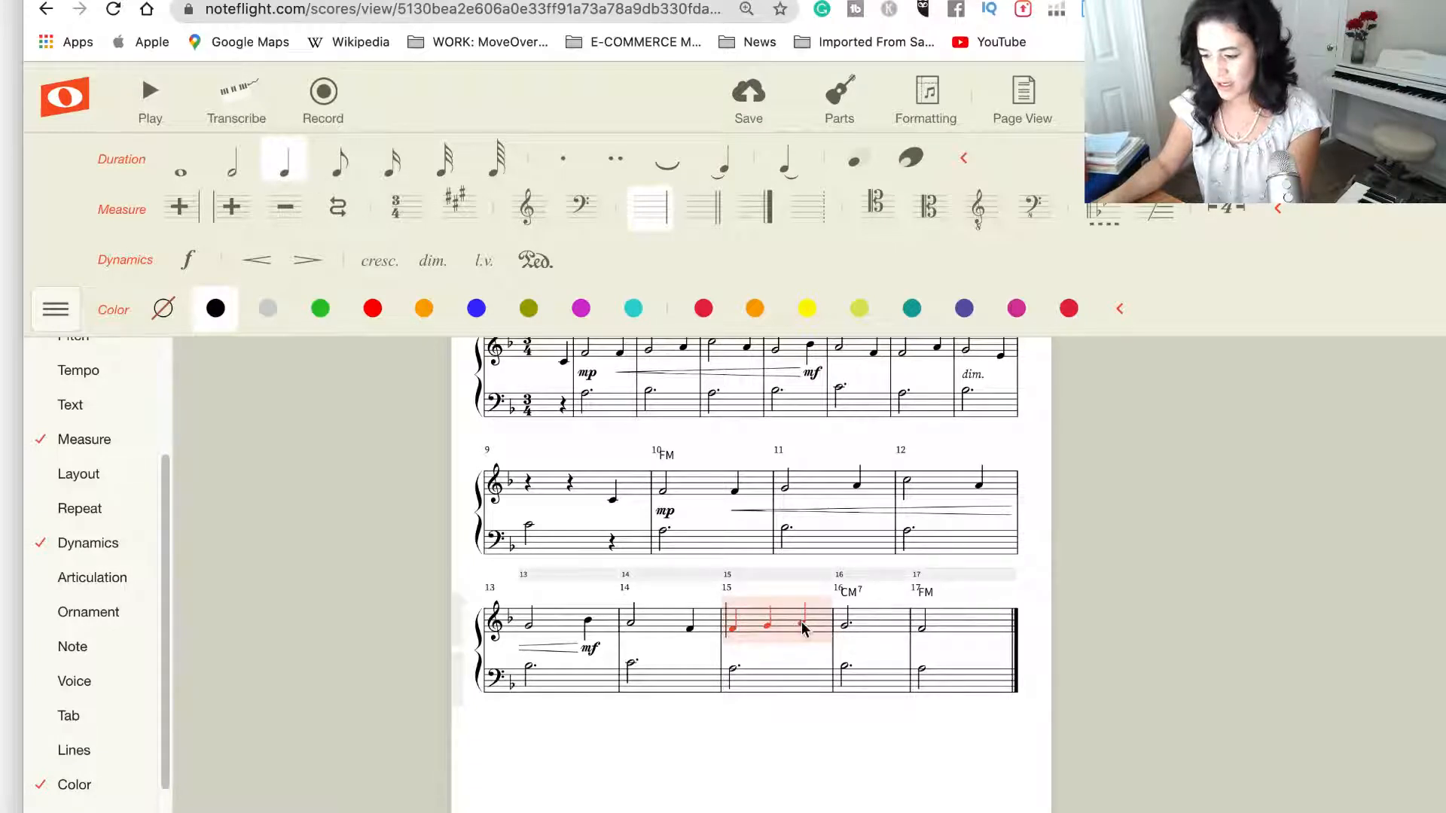
pyautogui.click(258, 258)
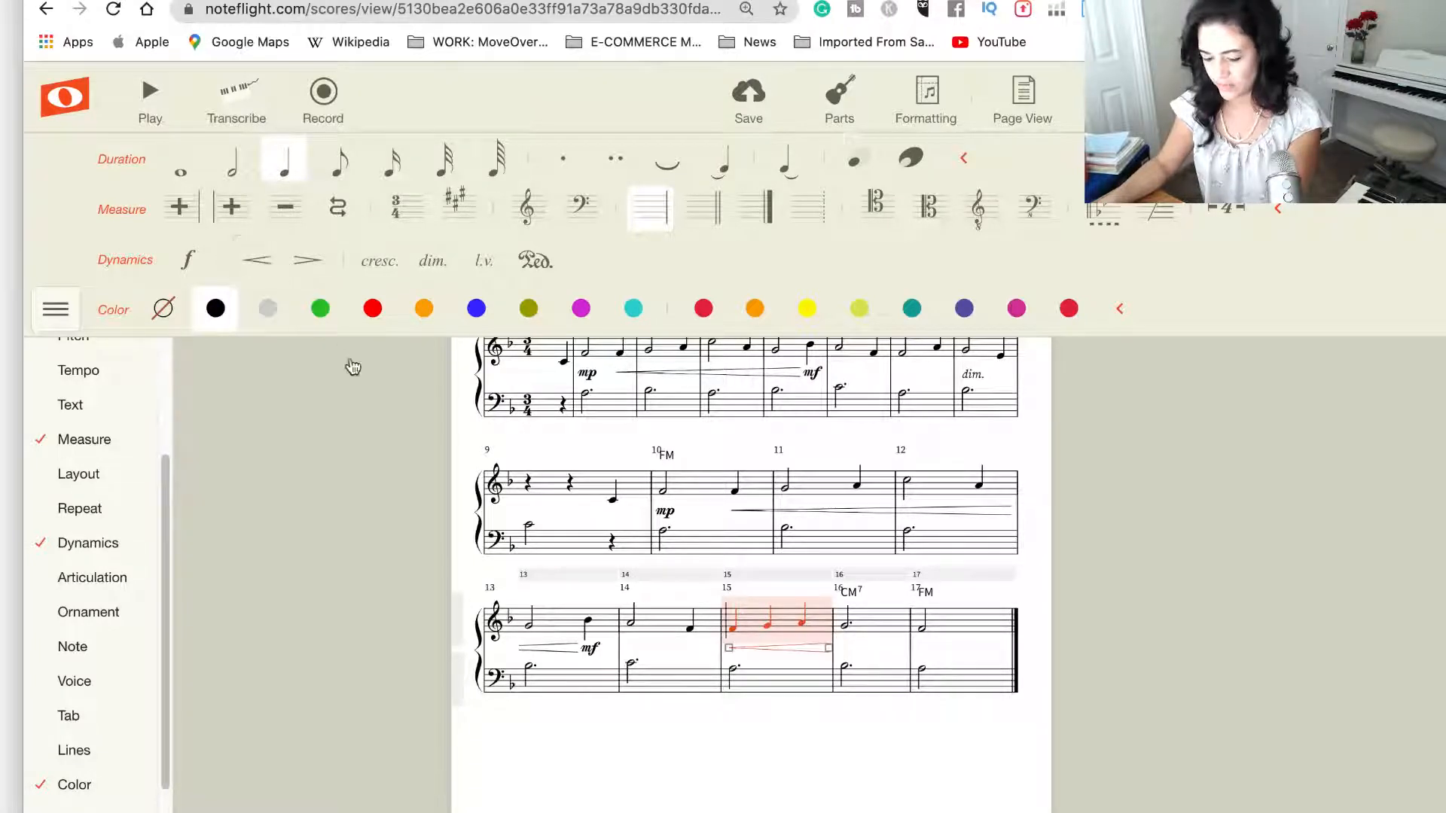
# Add a decrescendo hairpin from the dotted half note G in treble measure 16 through the half note F in measure 17
pyautogui.click(845, 631)
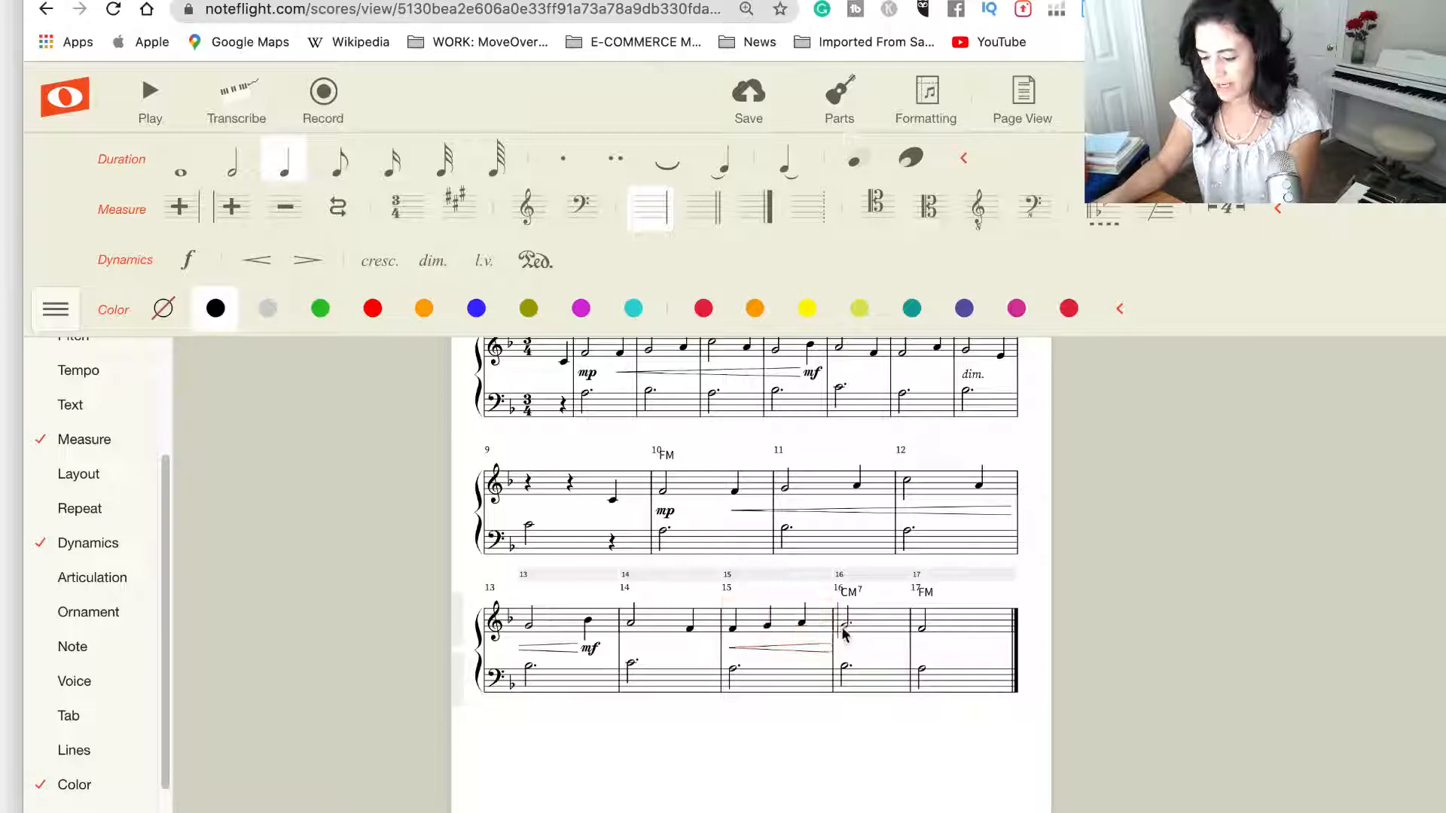
pyautogui.keyDown('shift'); pyautogui.click(917, 628); pyautogui.keyUp('shift')
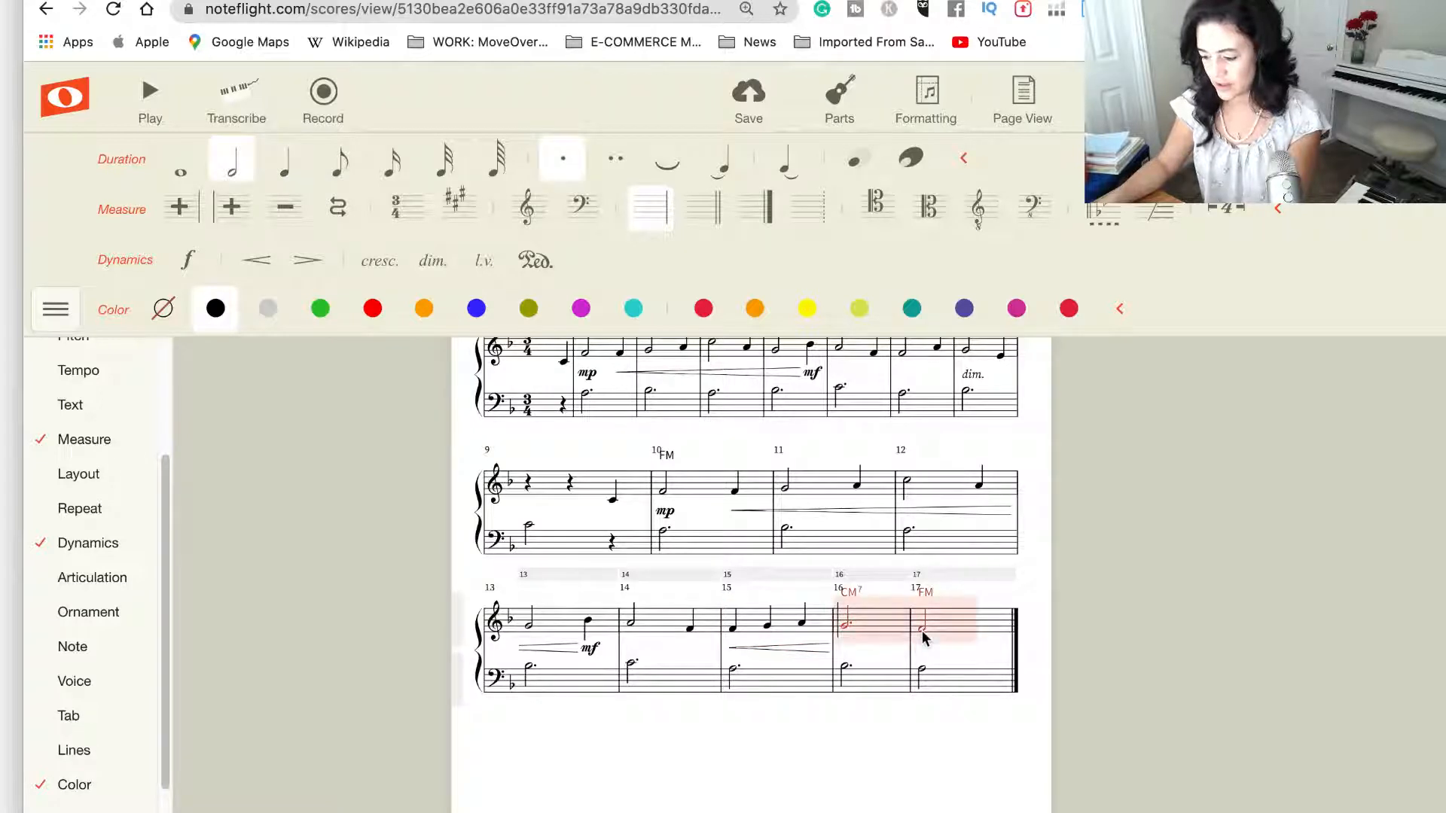
pyautogui.click(308, 260)
pyautogui.click(862, 738)
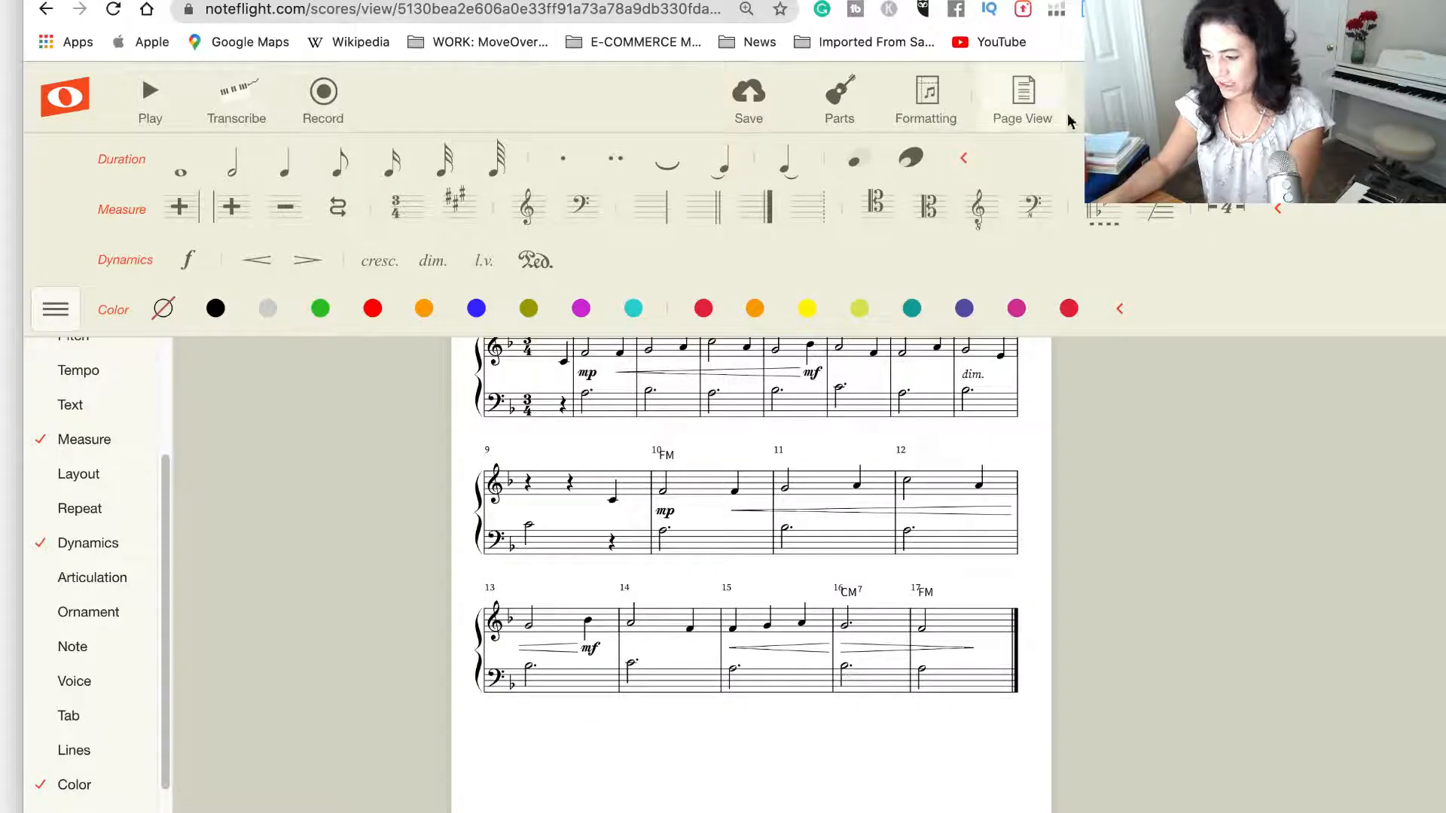
# Set the page zoom to 145% and save the score
pyautogui.click(1110, 105)
pyautogui.moveTo(1161, 178); pyautogui.dragTo(1220, 177)
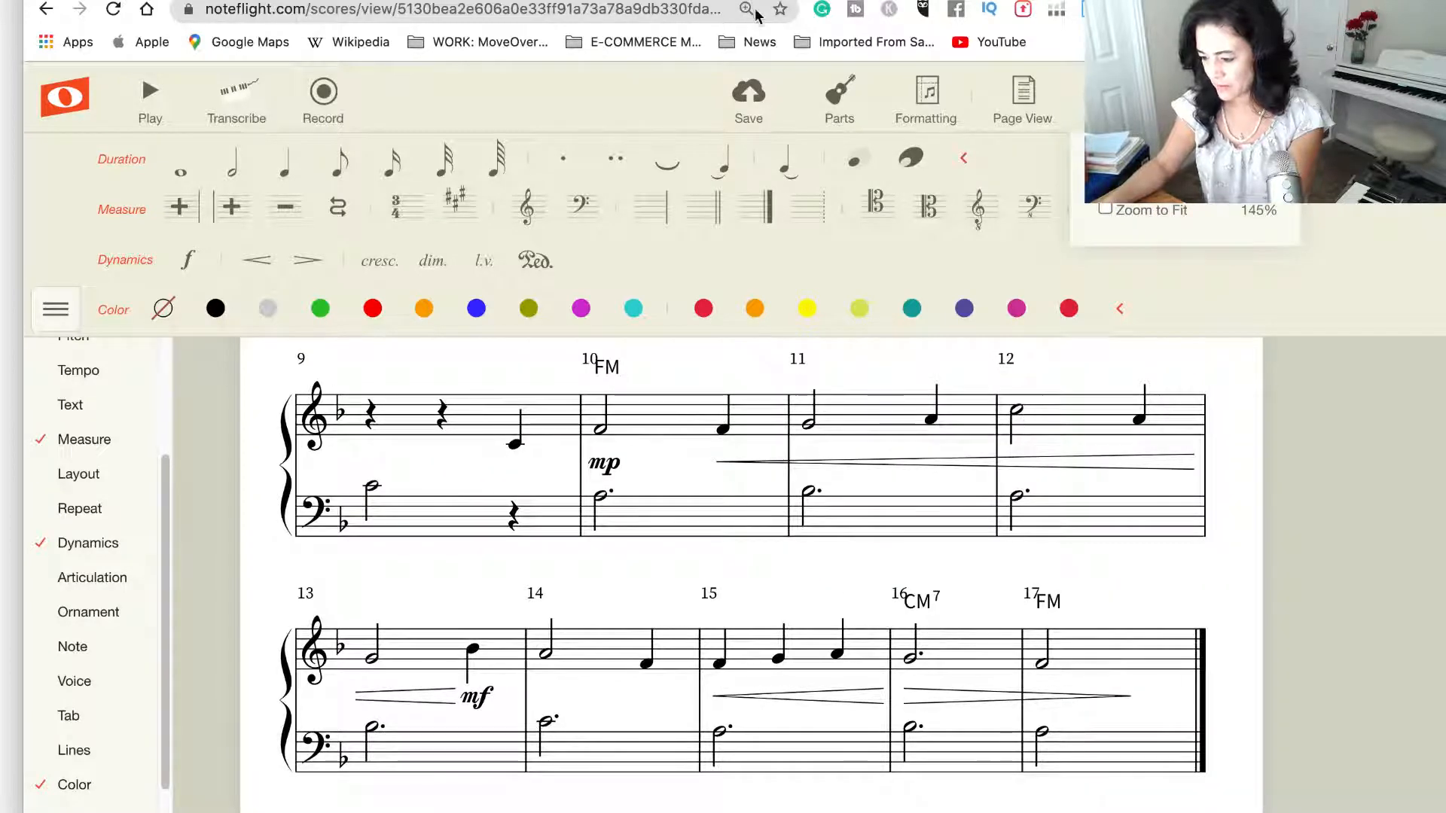
pyautogui.click(748, 94)
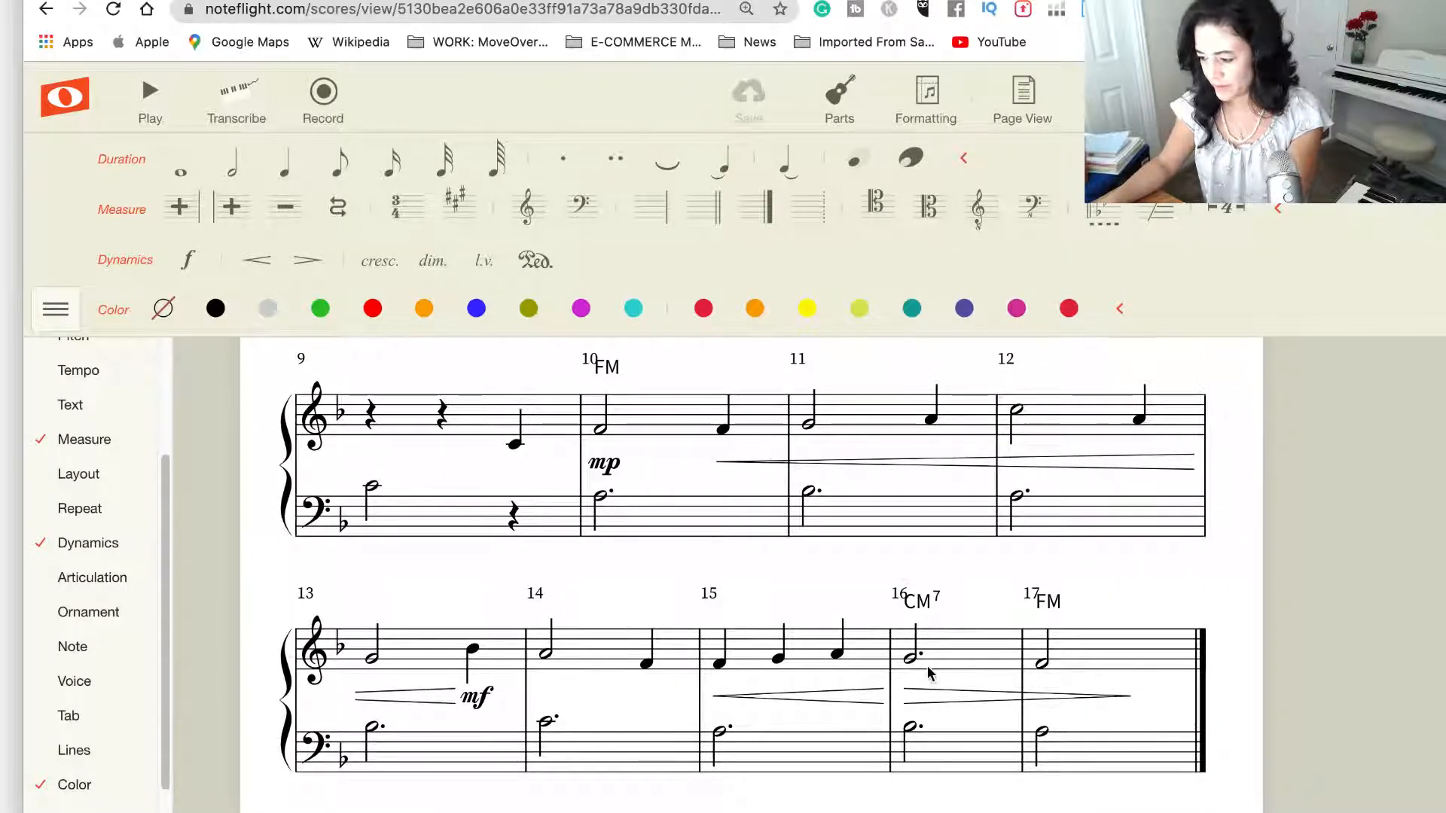
# Add the expression text "poco rit." below the dotted half note in bass measure 16
pyautogui.scroll(-4, 926, 667)
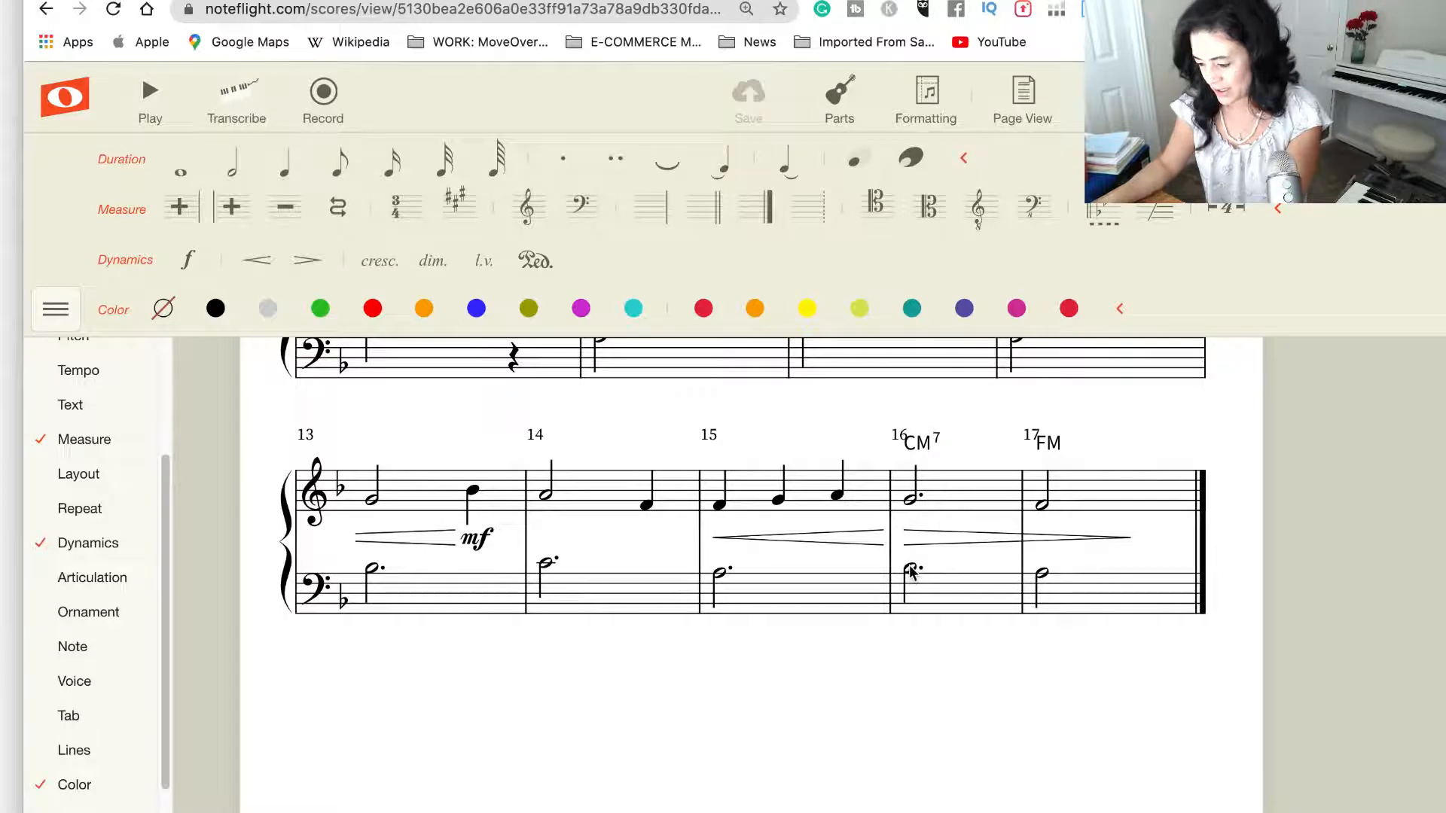
pyautogui.click(910, 570)
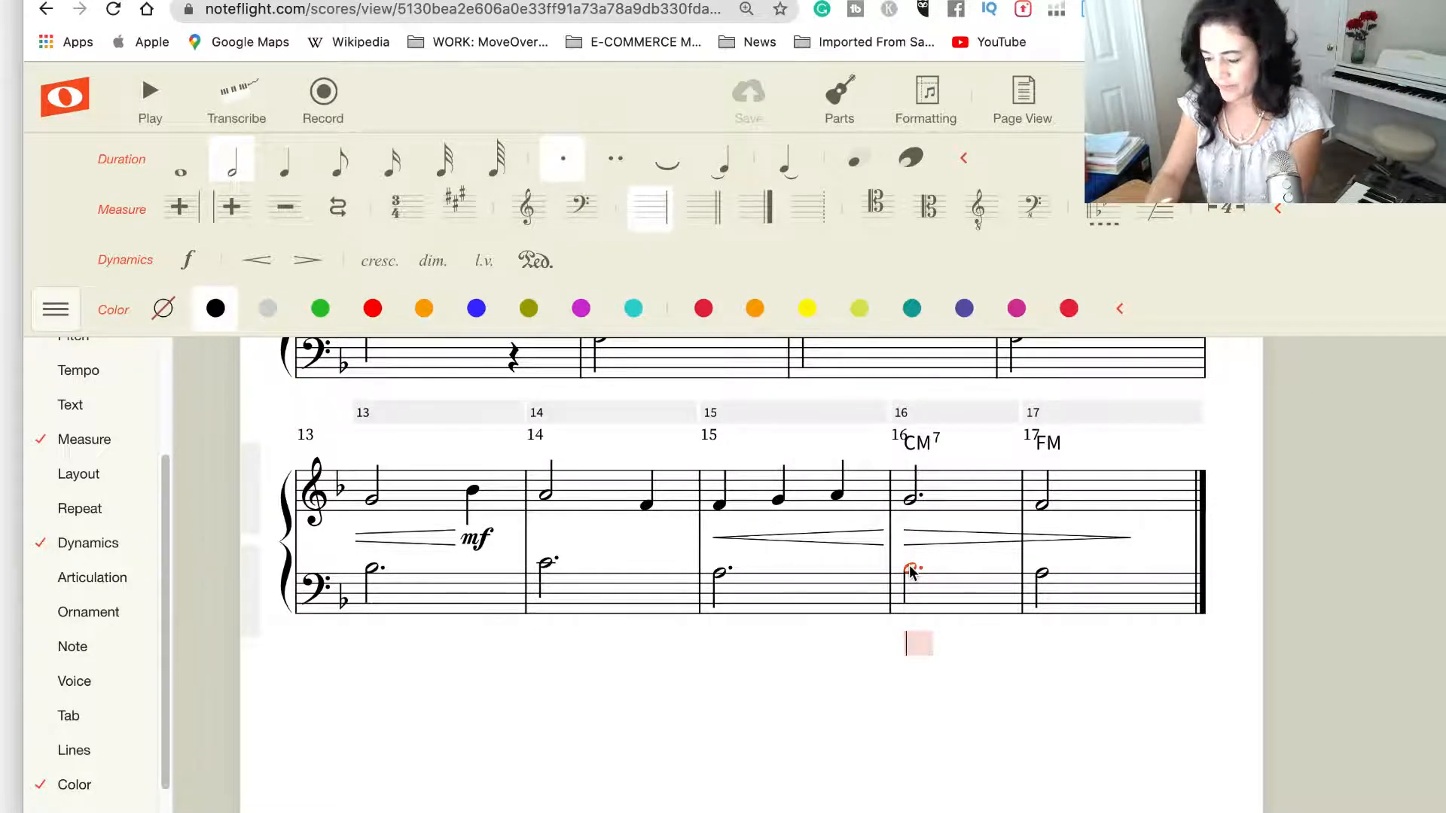
pyautogui.write('pp')
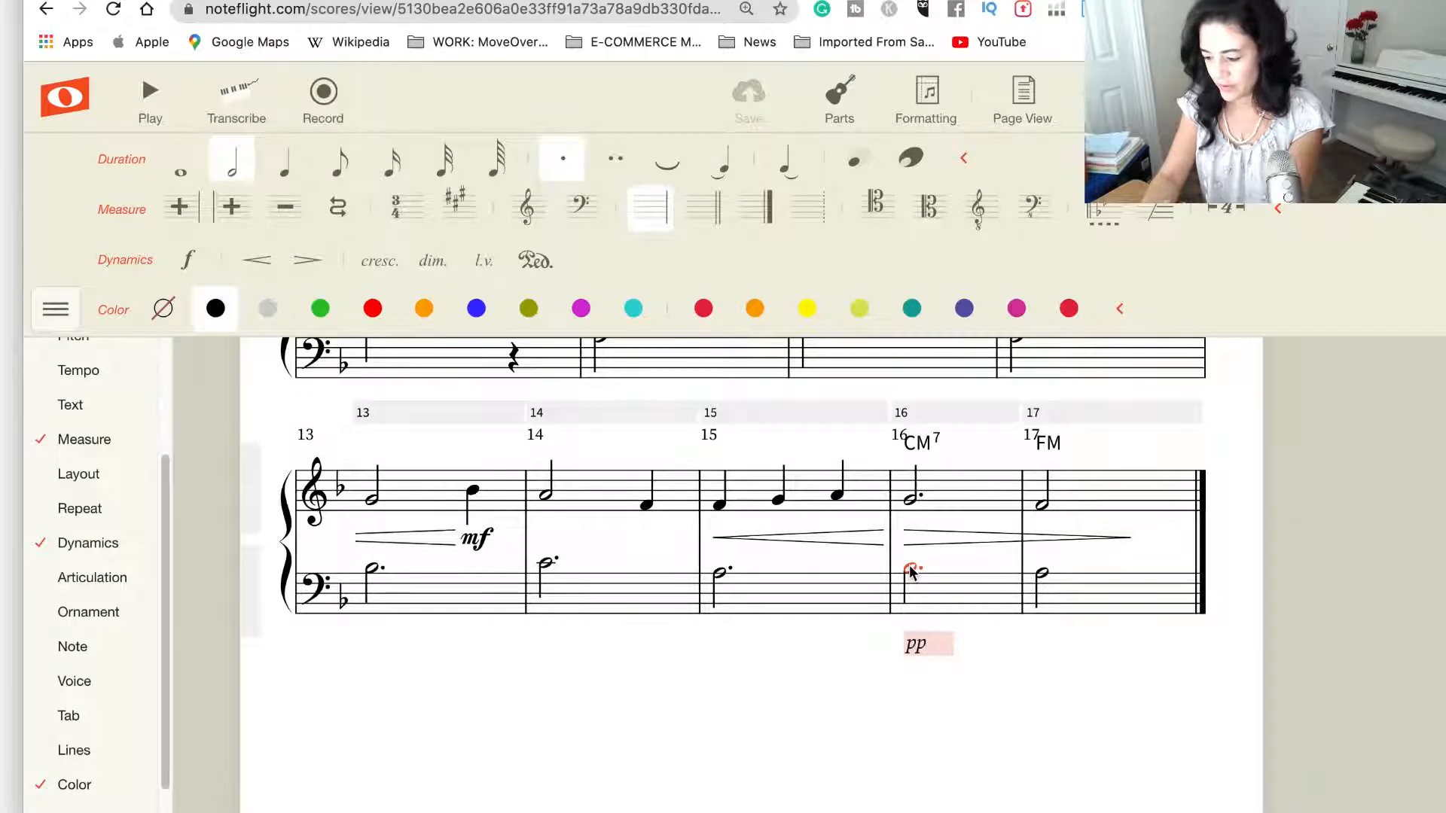
pyautogui.press('BackSpace')
pyautogui.write('oco')
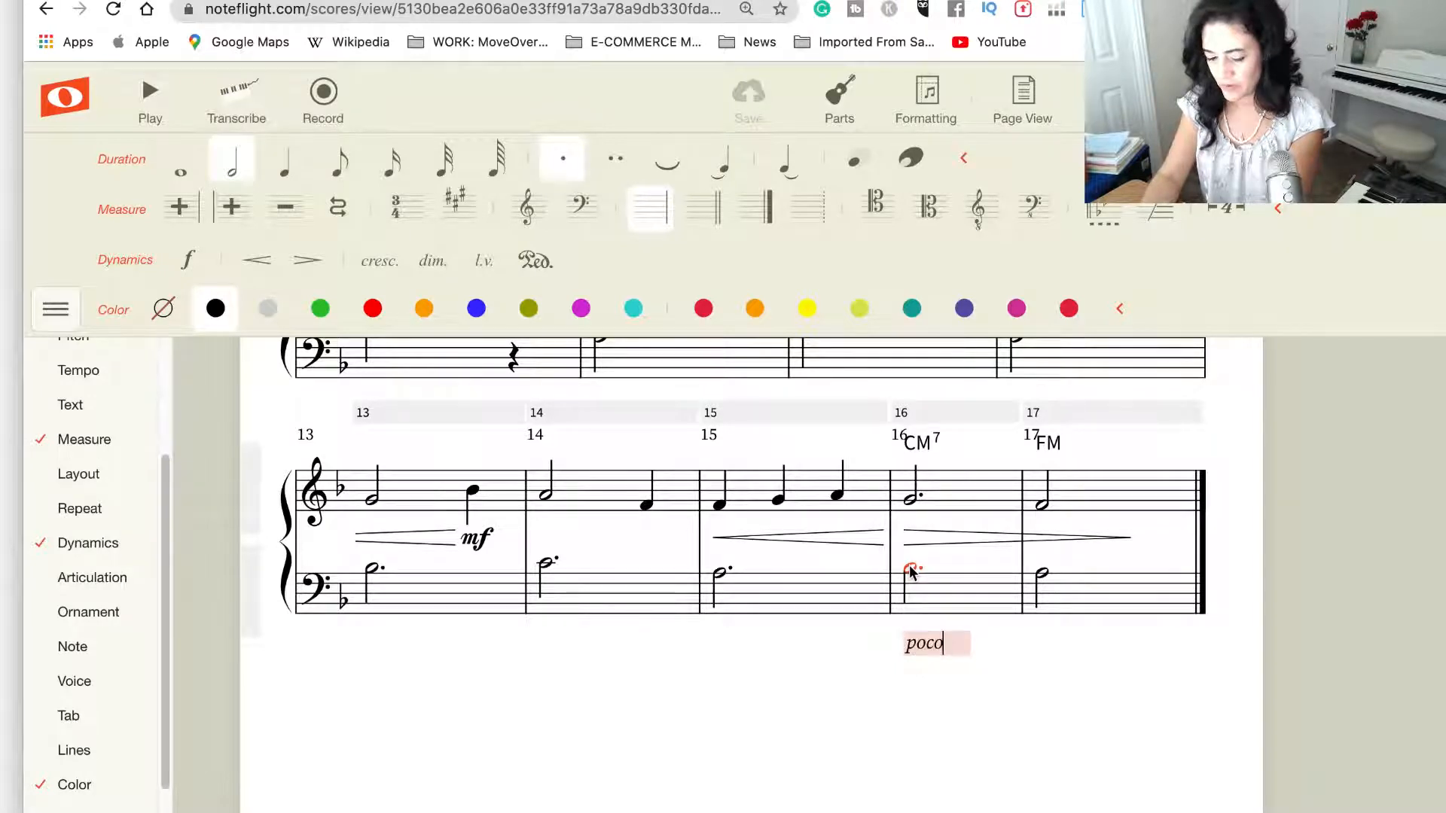
pyautogui.write(' rit...')
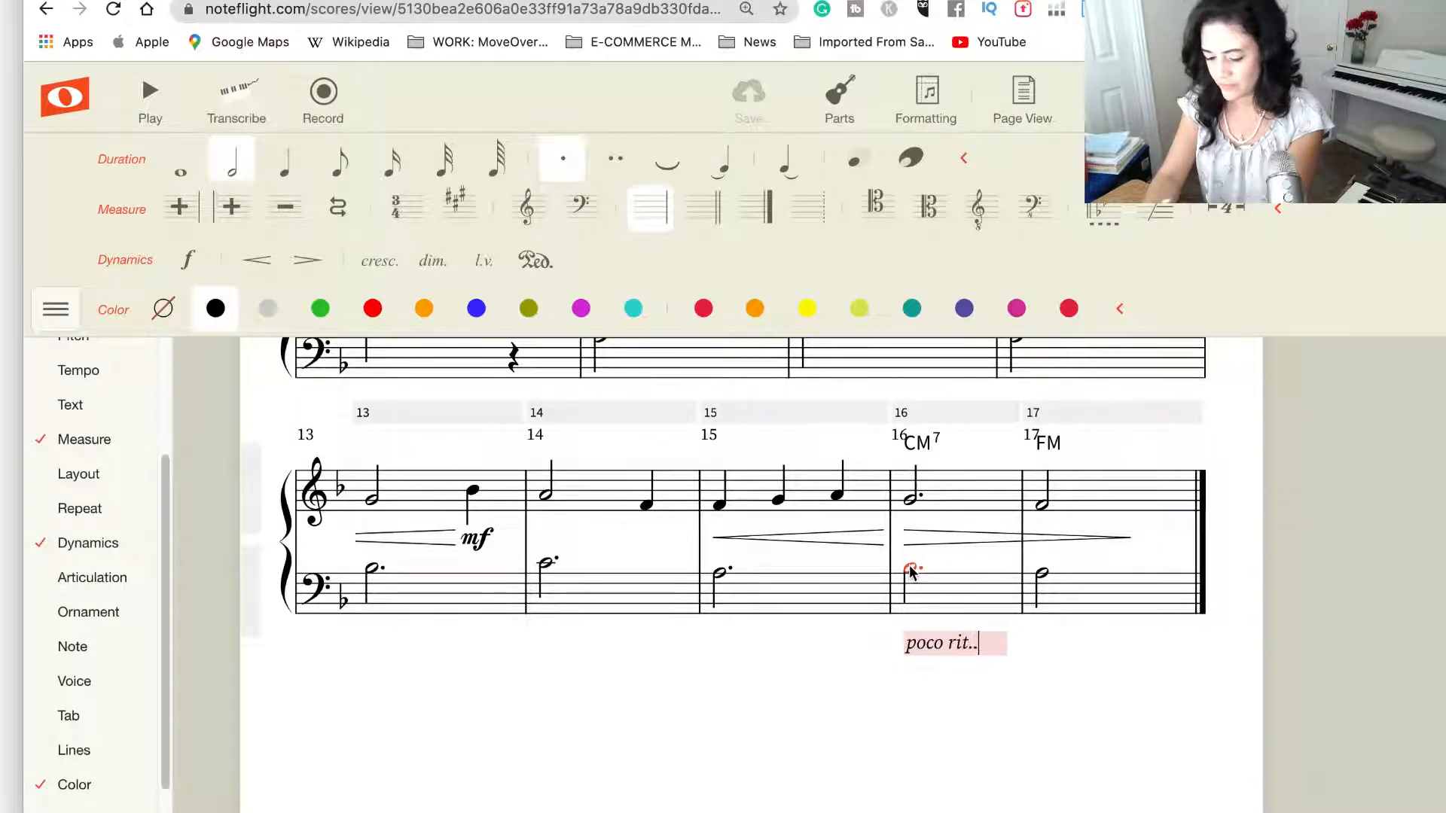
pyautogui.press('BackSpace')
pyautogui.press('BackSpace')
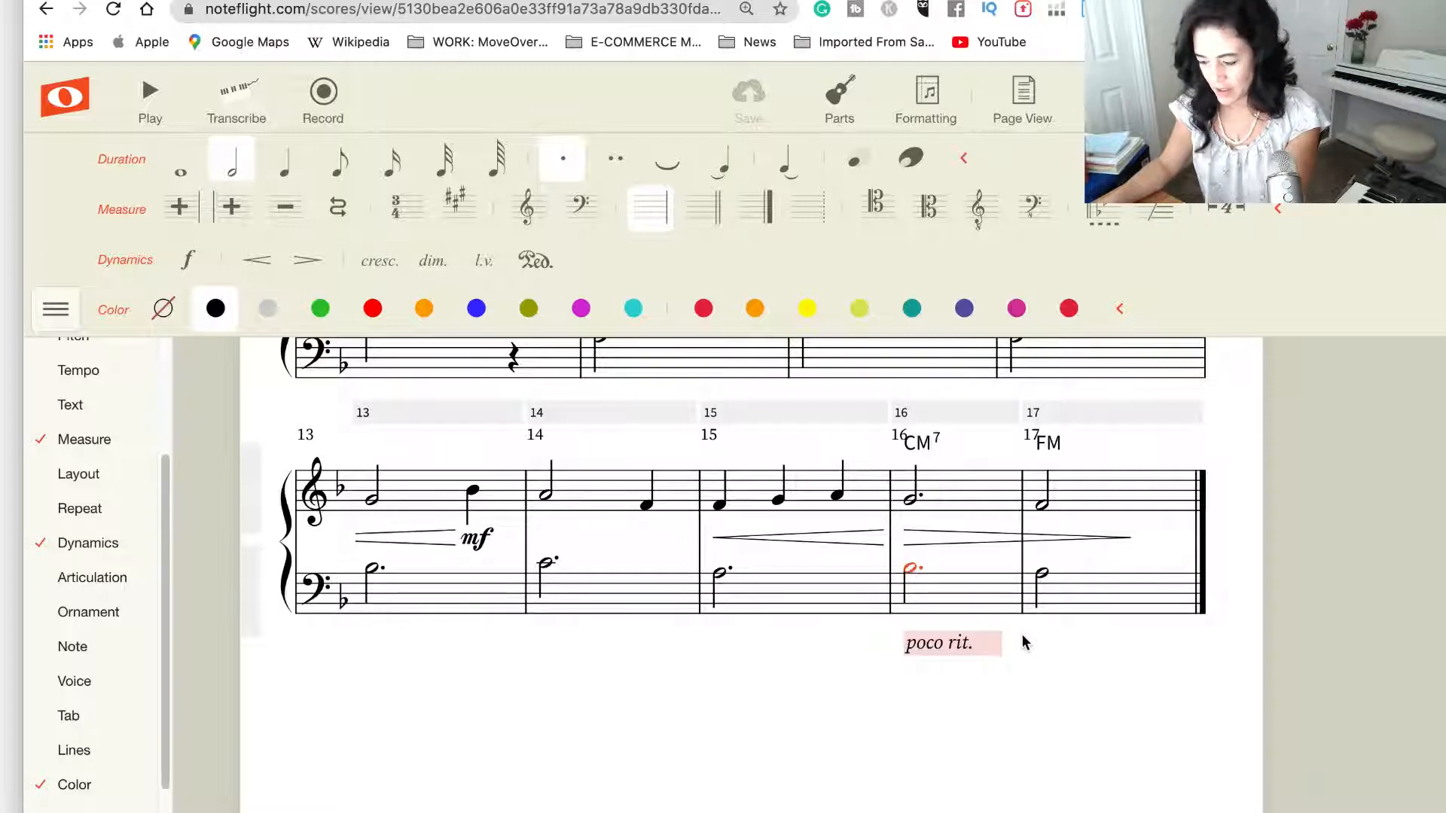
pyautogui.click(1042, 646)
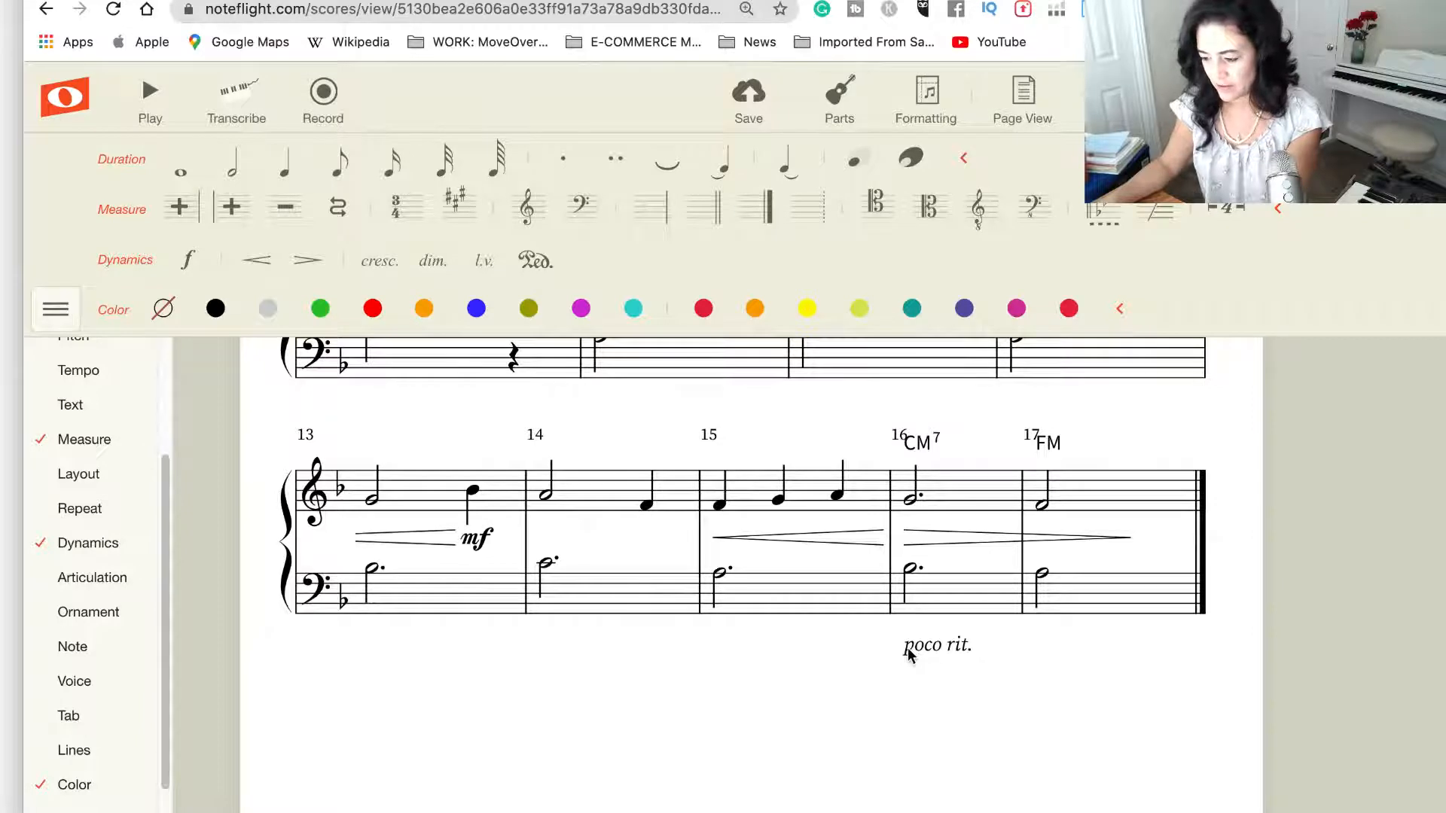
# Save the score and look over it from the title through measure 17
pyautogui.click(751, 97)
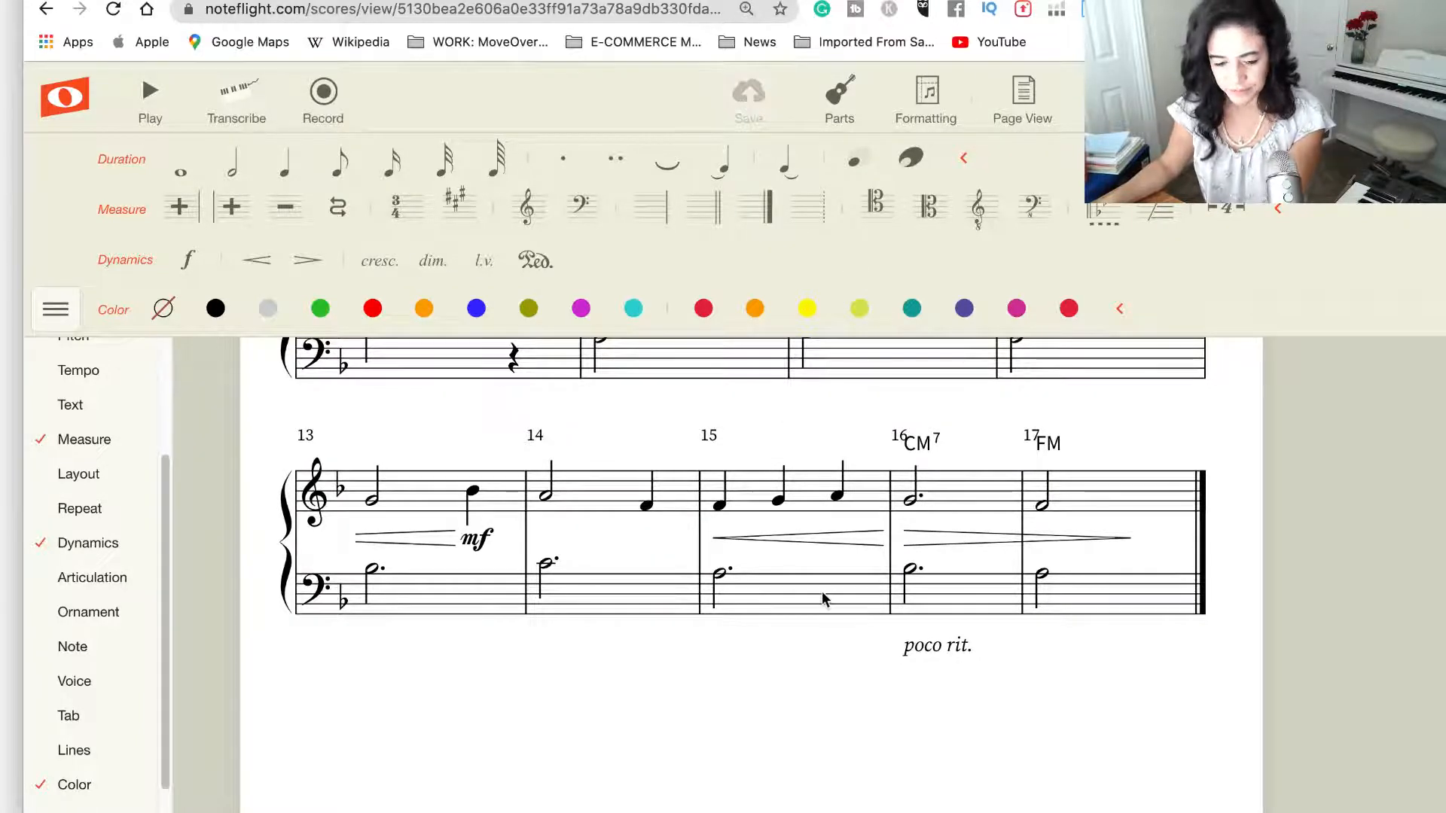
pyautogui.scroll(10, 745, 545)
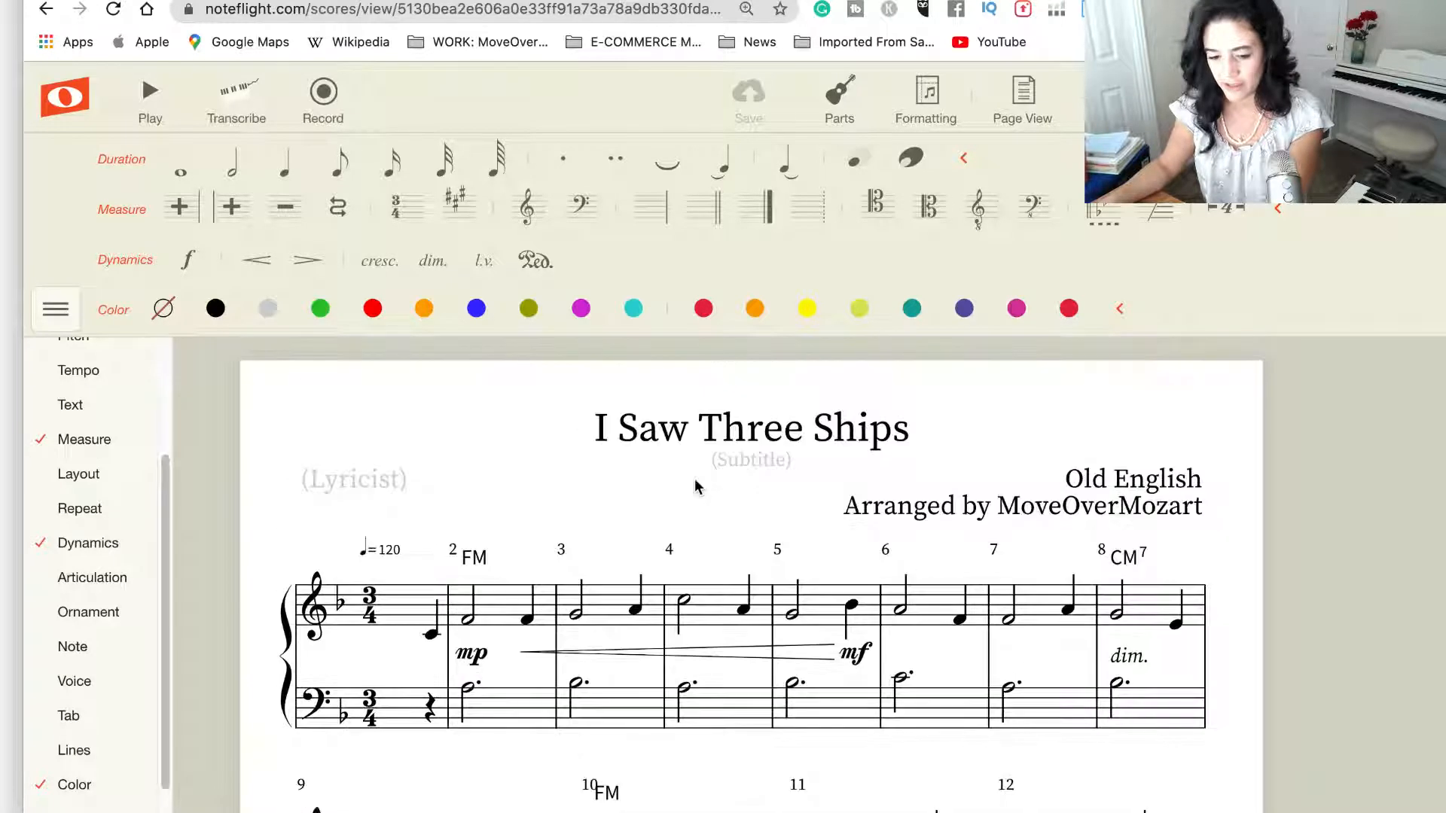
pyautogui.scroll(-3, 883, 604)
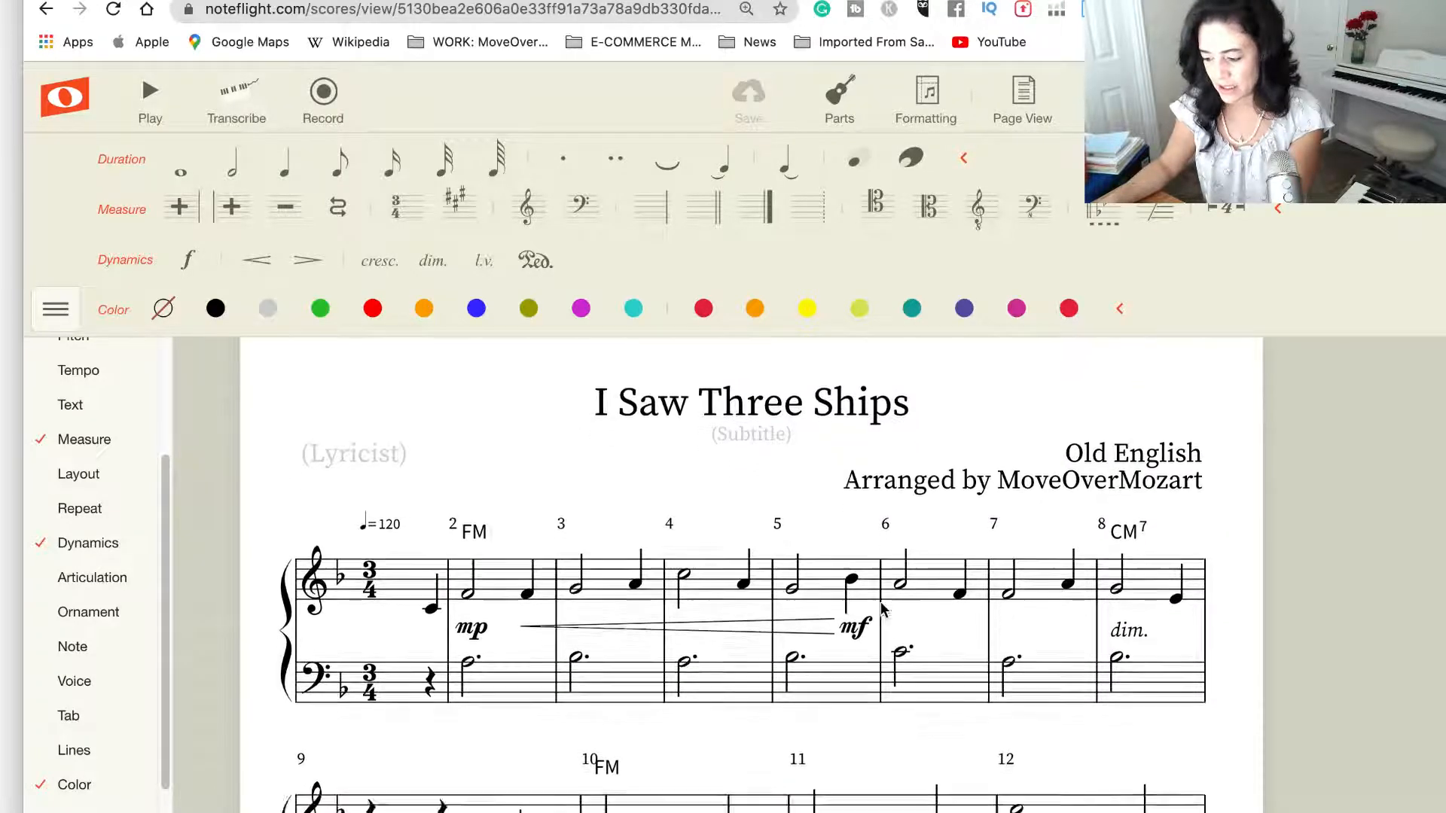
pyautogui.scroll(-5, 884, 610)
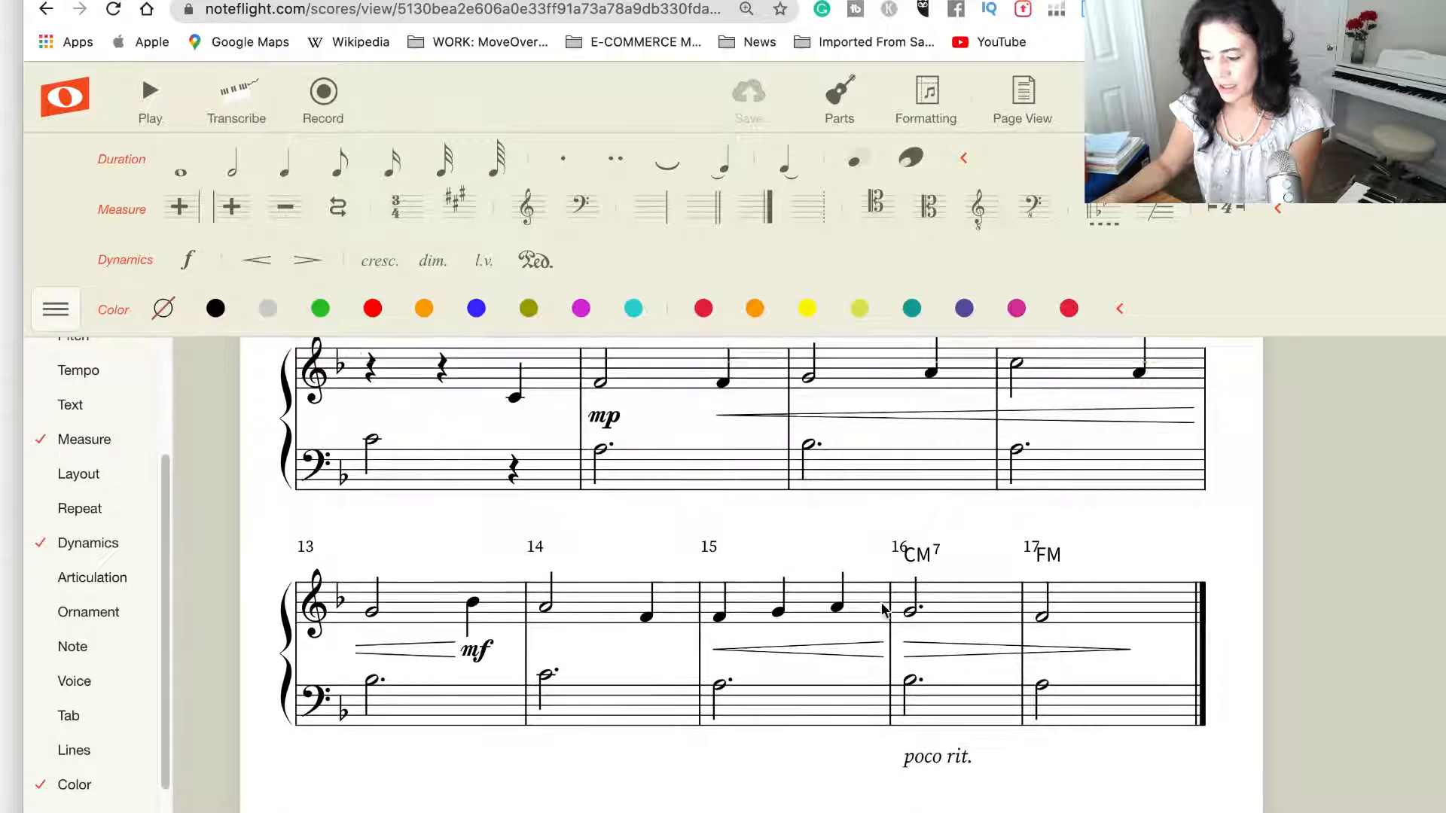
pyautogui.scroll(4, 883, 610)
pyautogui.scroll(5, 881, 605)
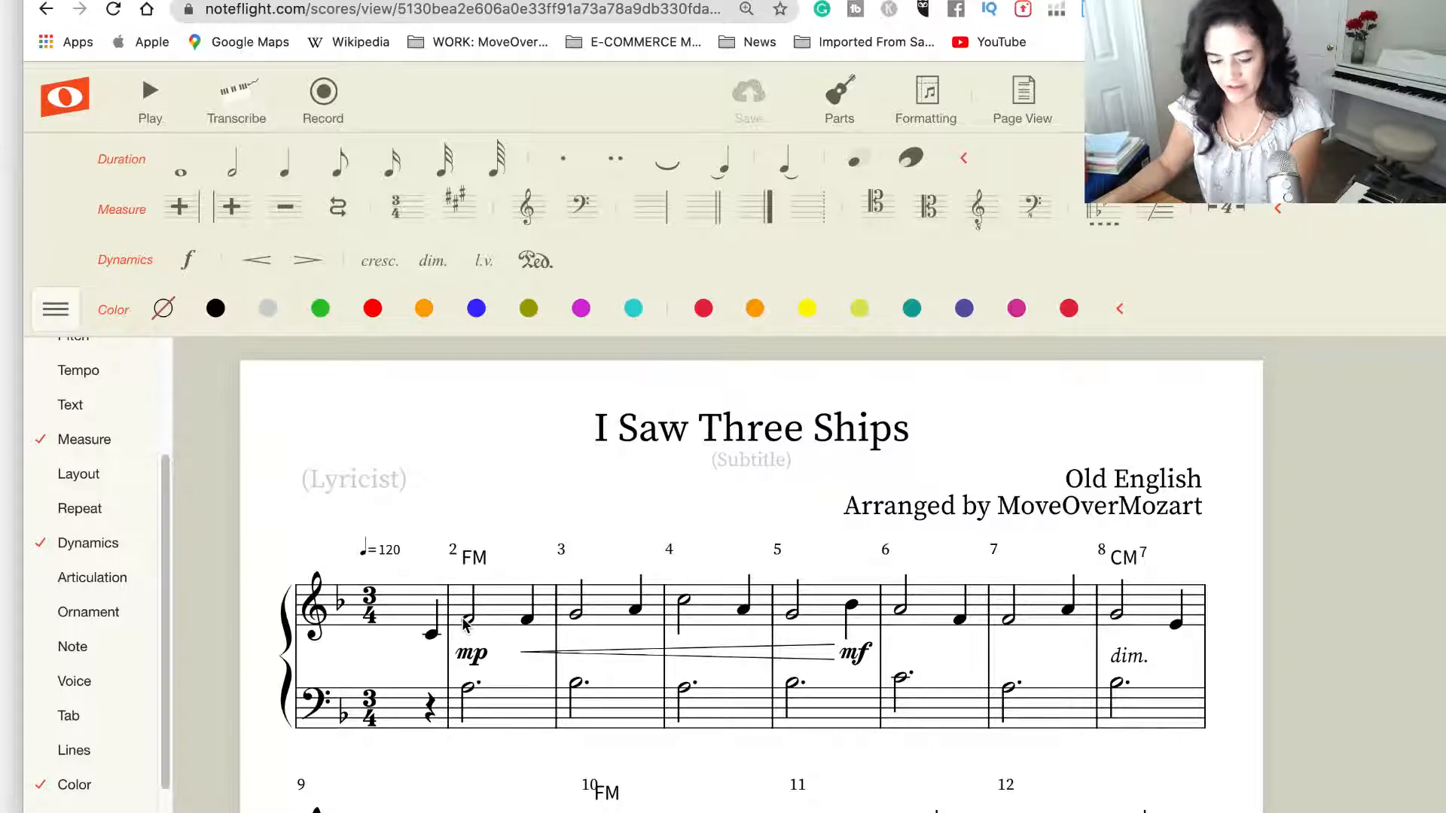
# Add the expression text "(L.H.)" below the half note C in bass measure 9
pyautogui.scroll(-5, 539, 635)
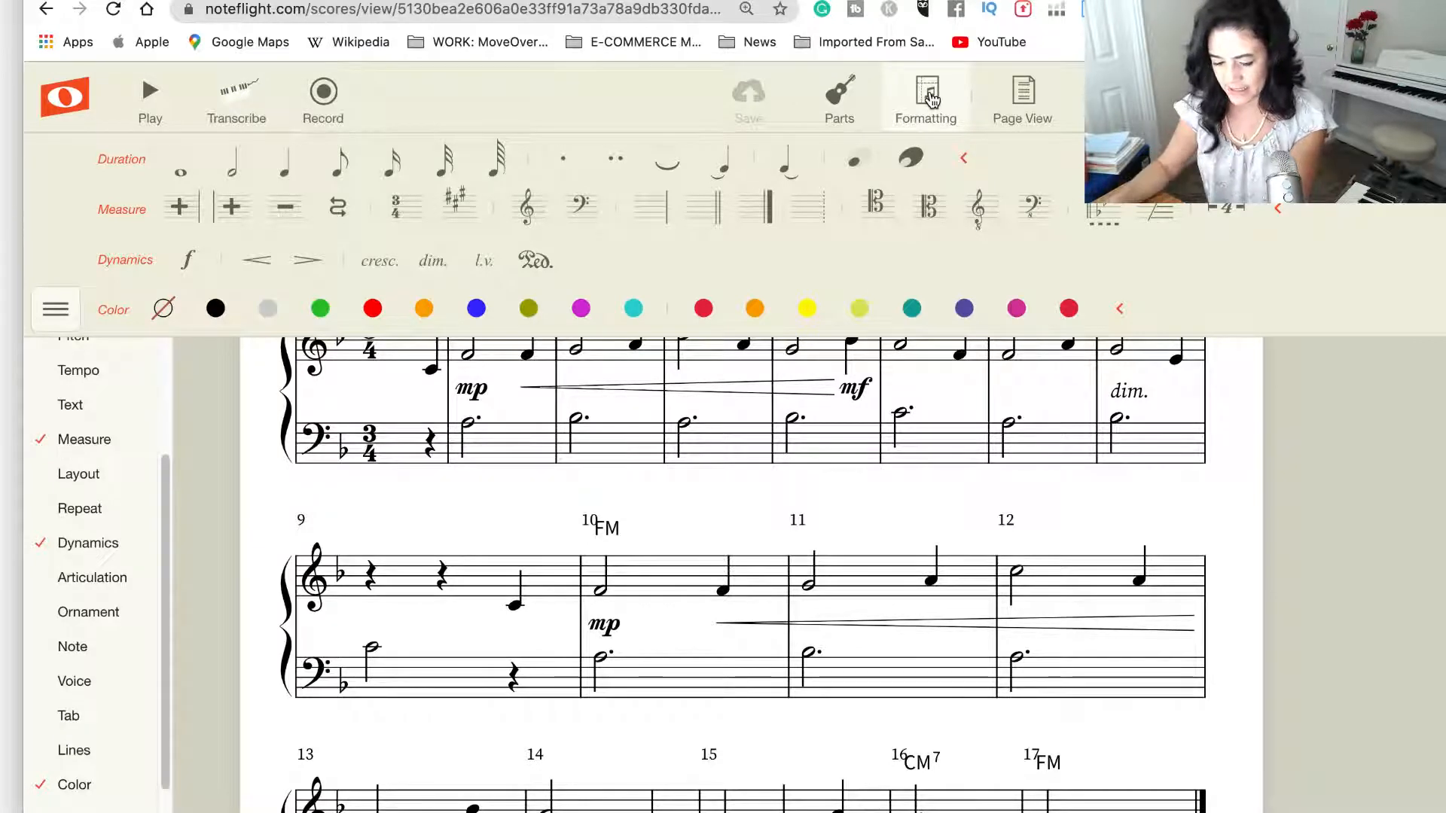
pyautogui.click(371, 650)
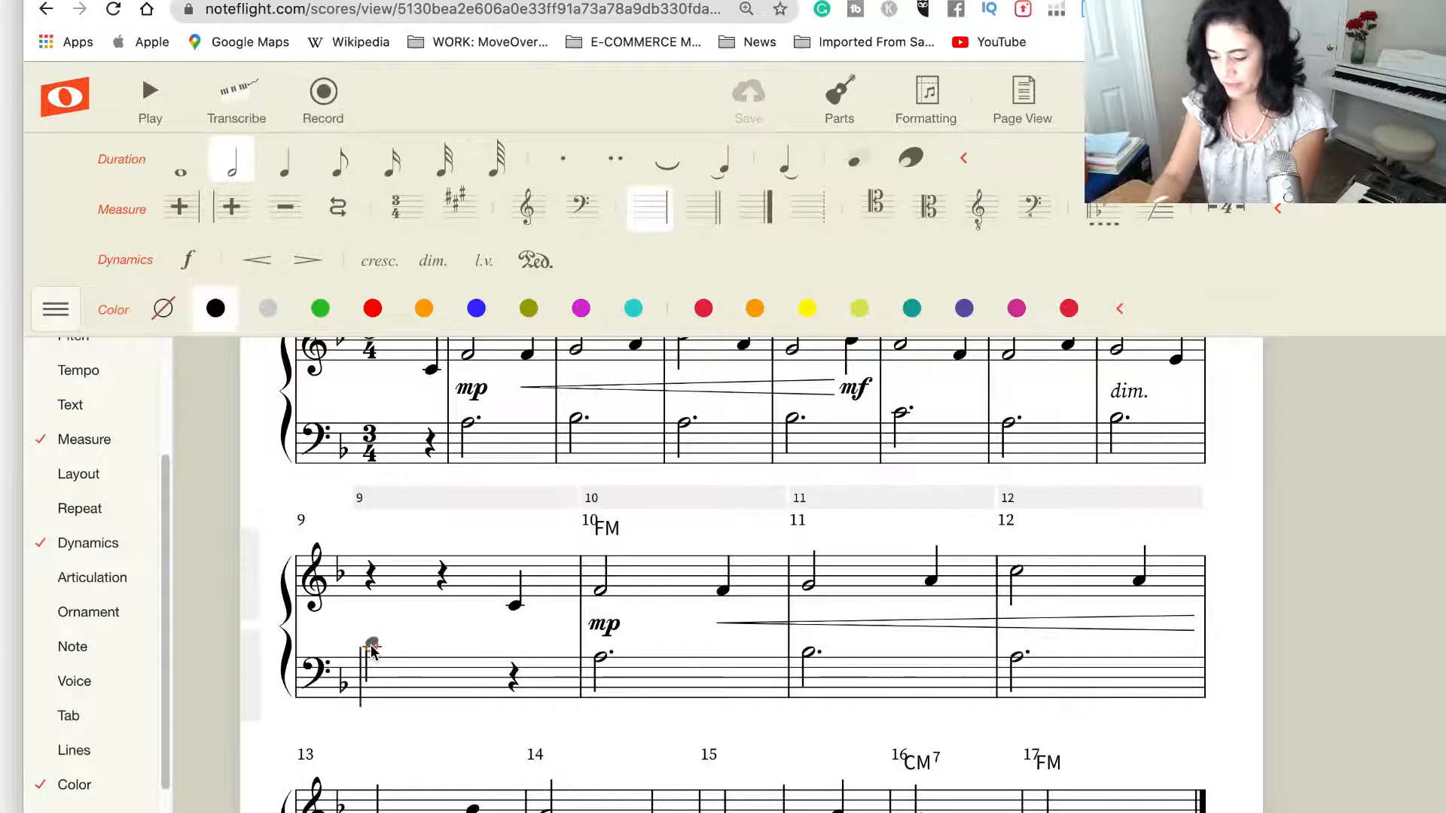
pyautogui.press('l')
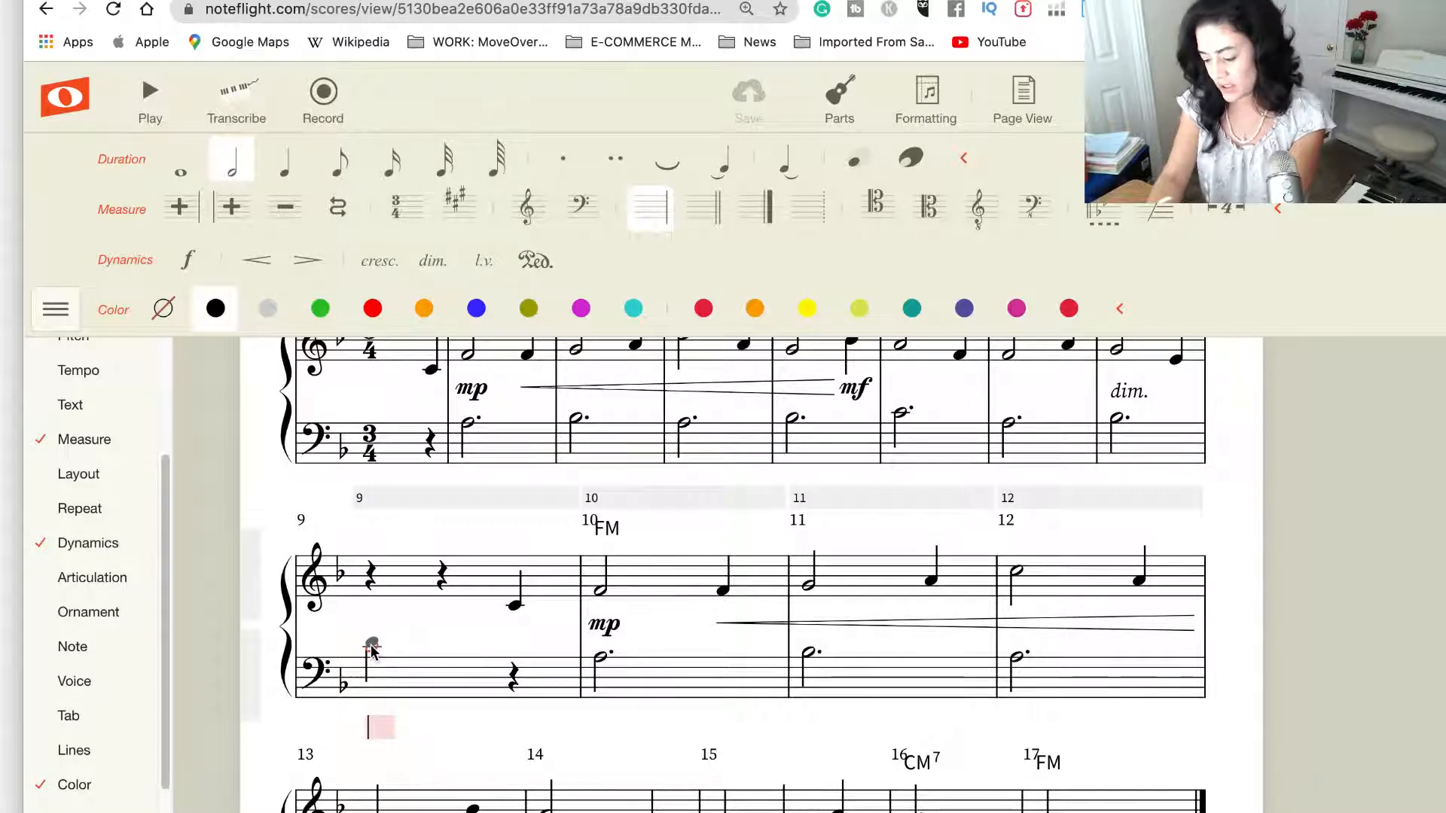
pyautogui.write('(L.')
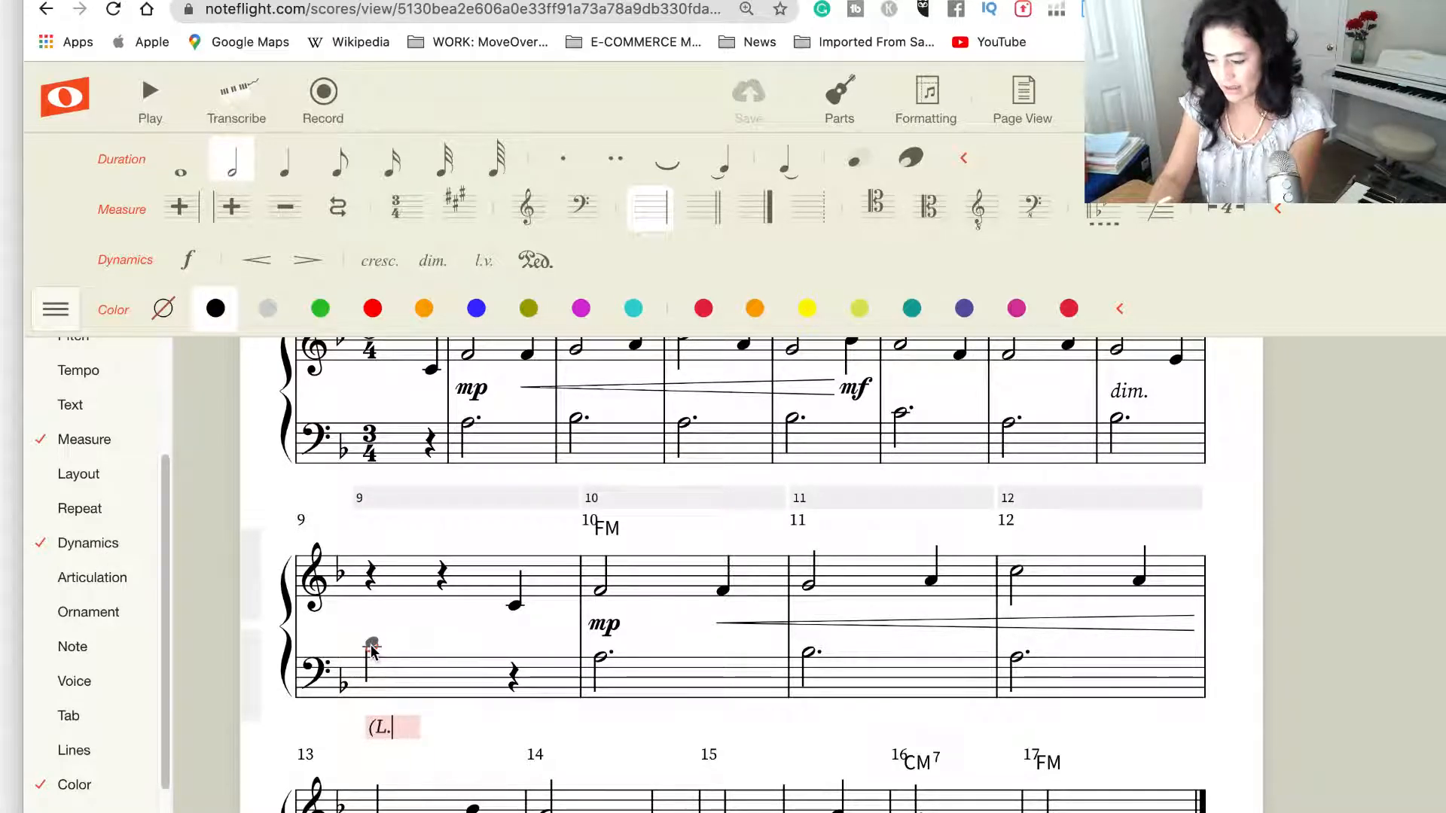
pyautogui.write('H.)')
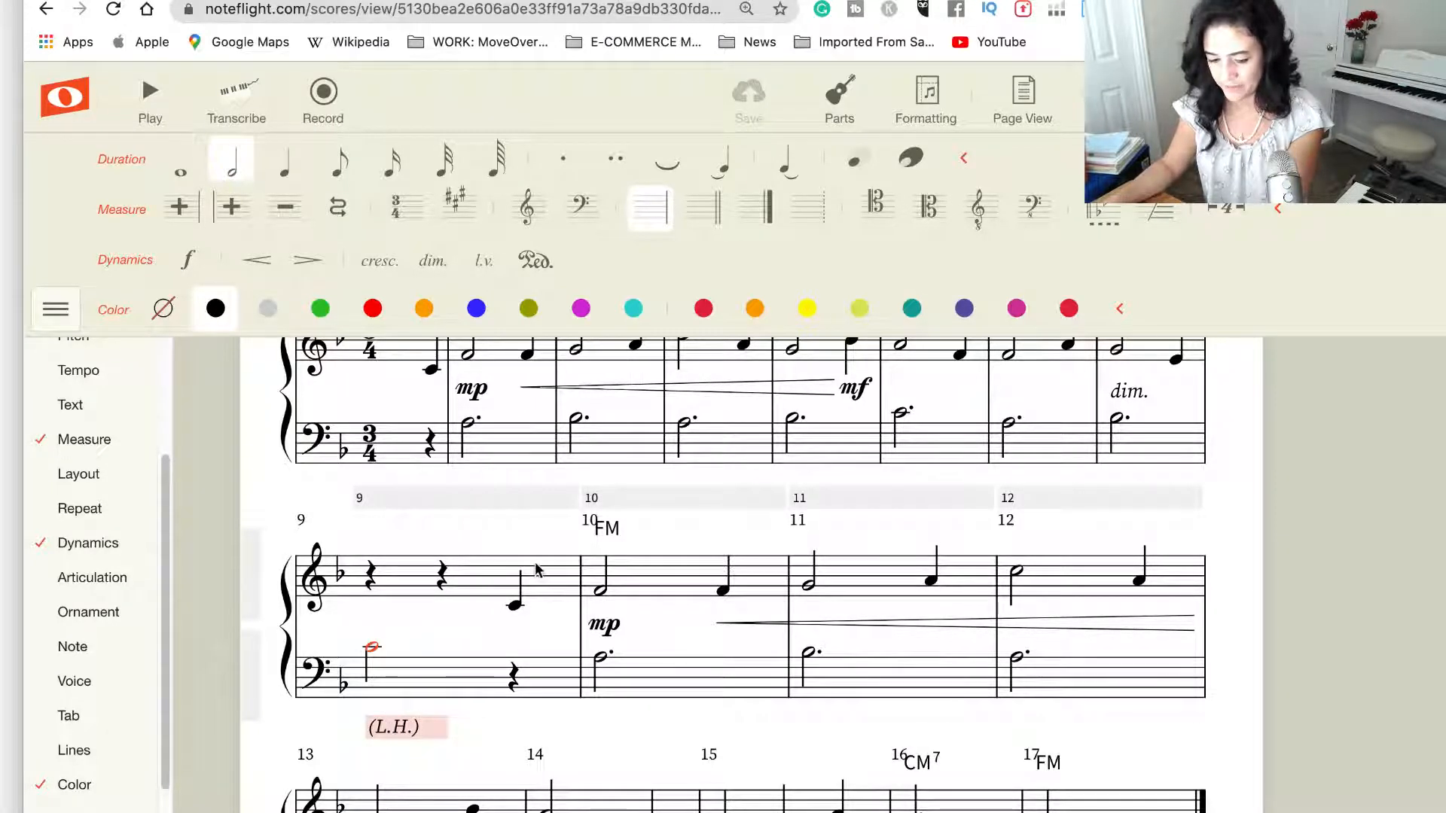
# Add the expression text "(R.H.)" below the quarter note C in treble measure 9 and clear the selection
pyautogui.click(512, 606)
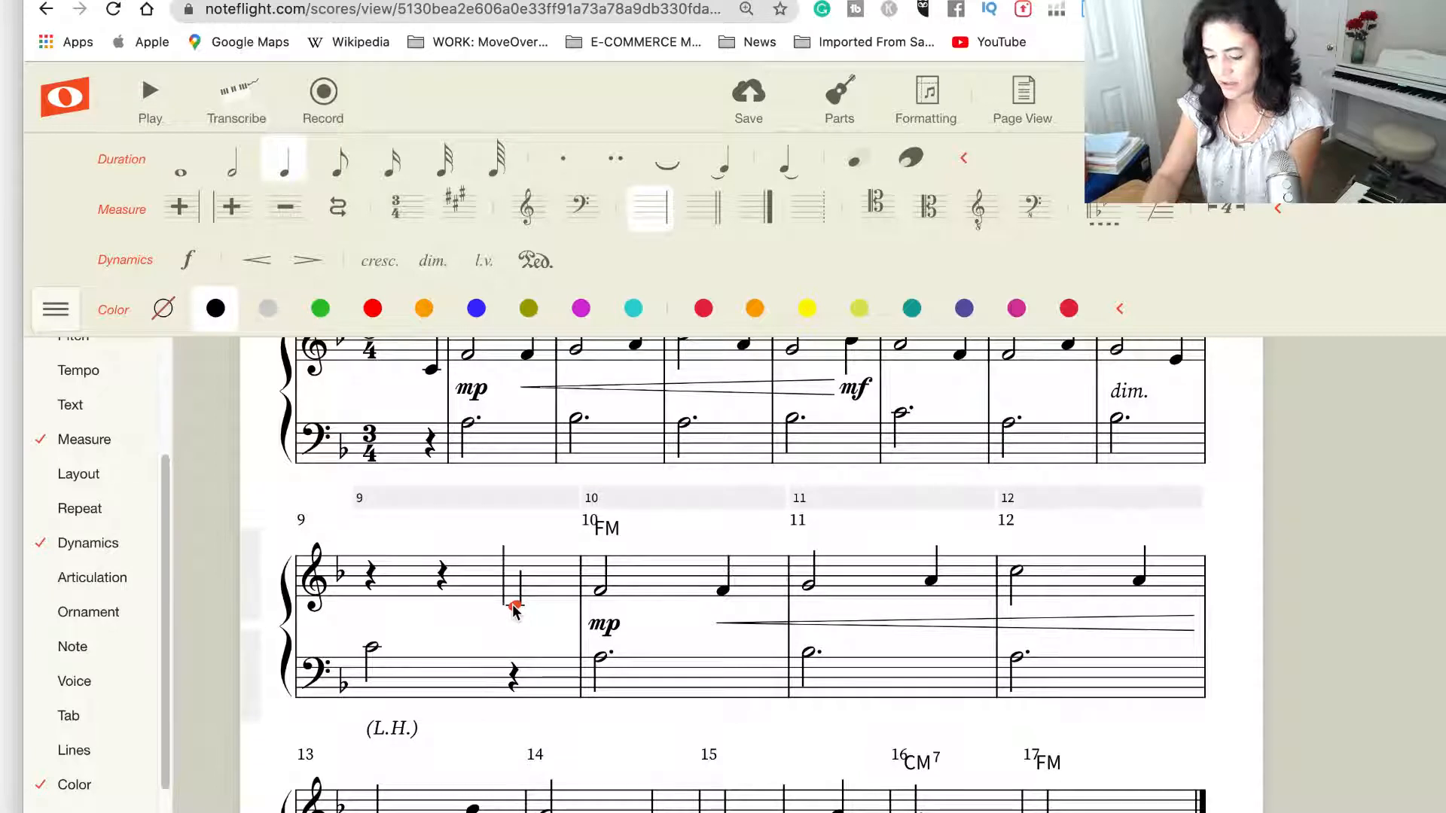
pyautogui.press('x')
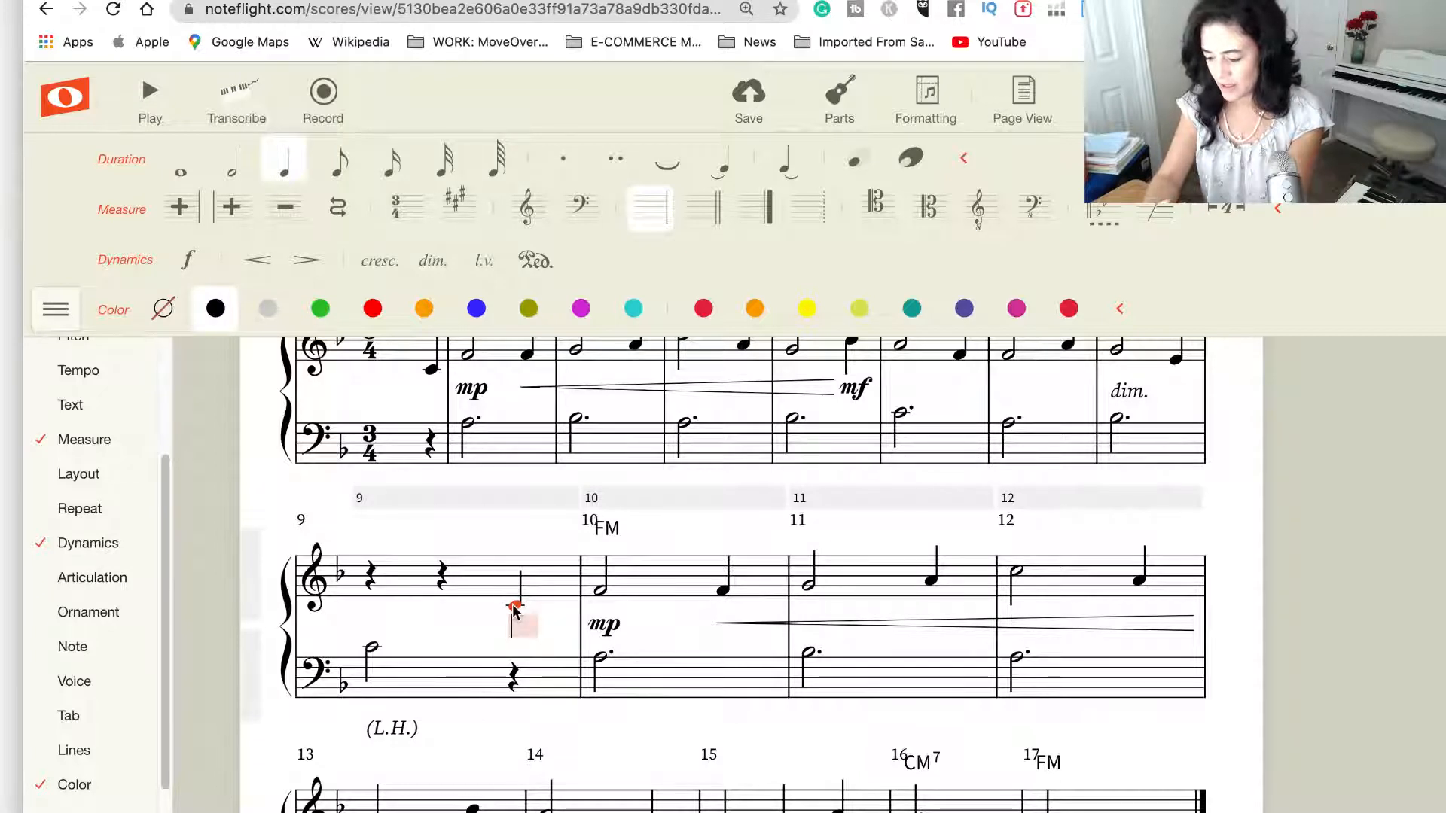
pyautogui.write('(R.H.)')
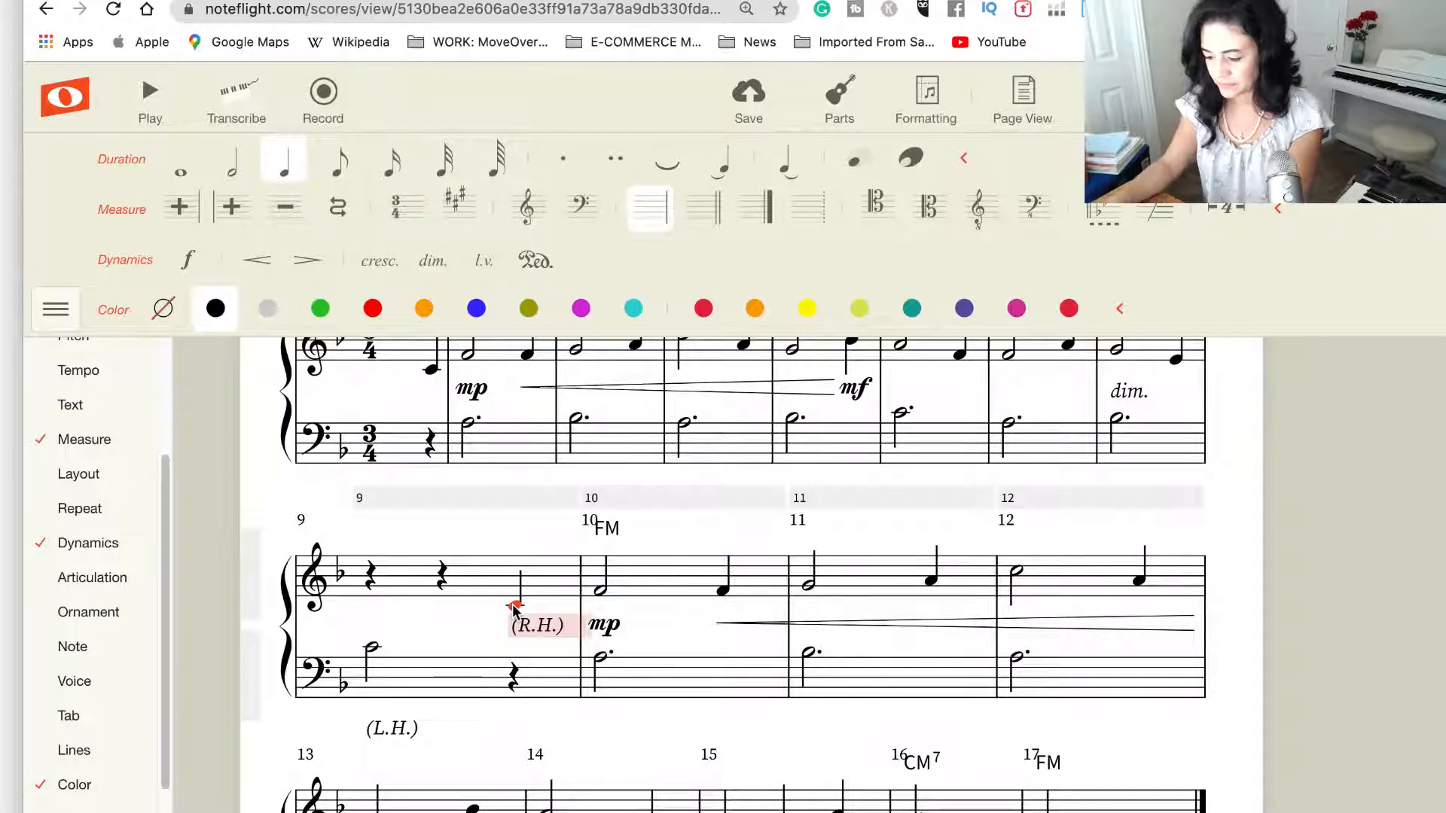
pyautogui.click(637, 732)
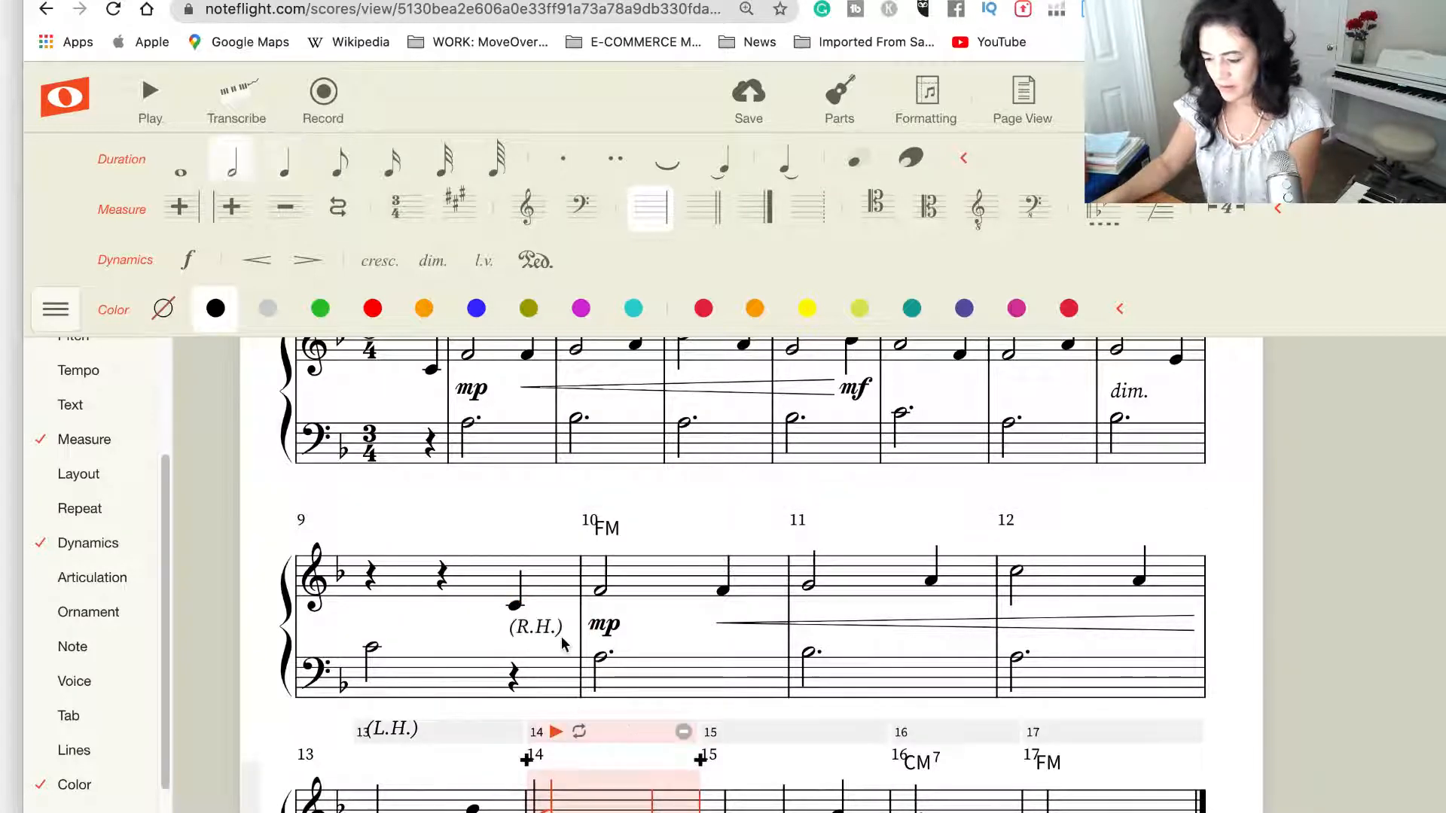
pyautogui.click(1247, 606)
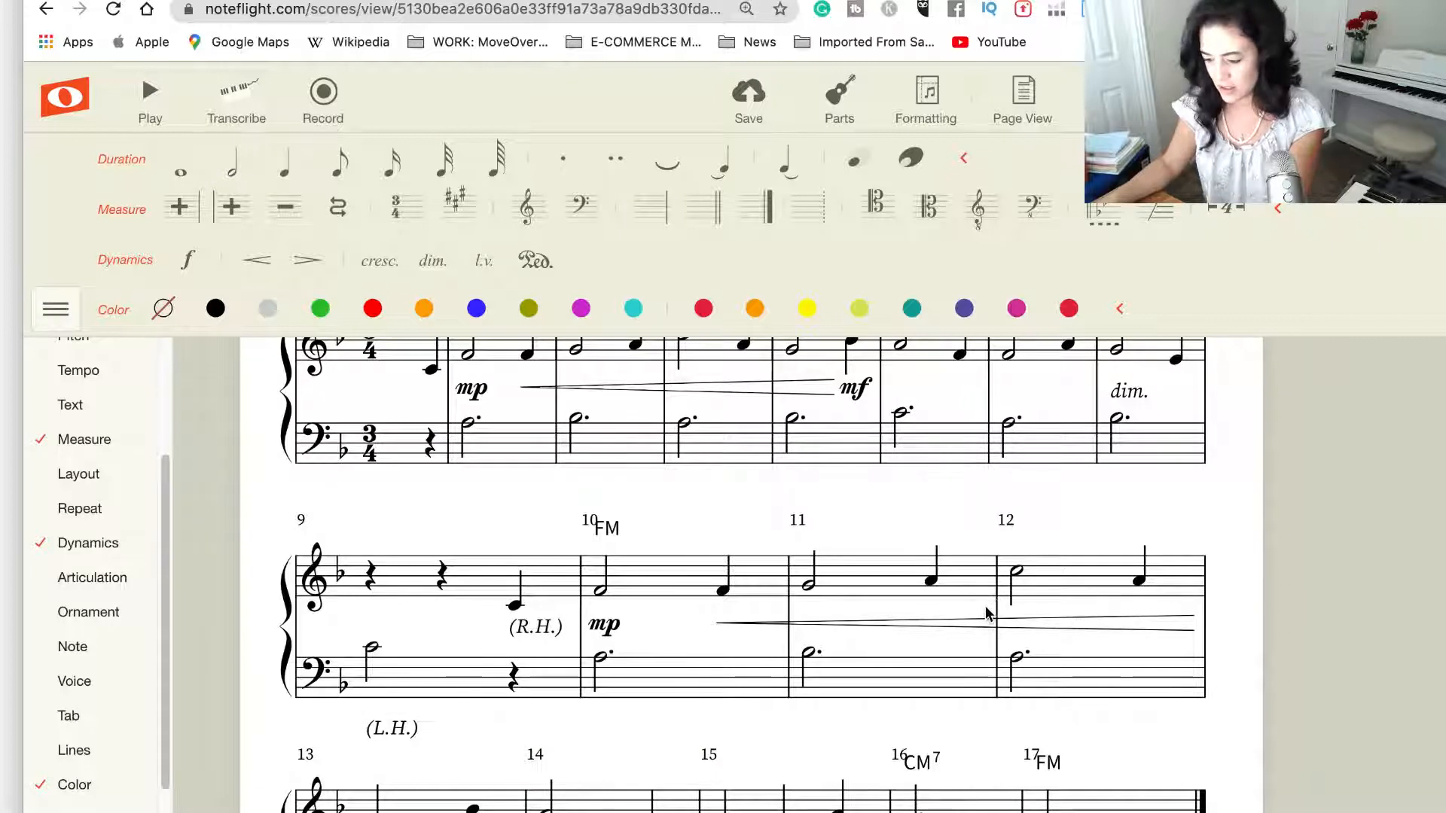
# Save the score and set the full score's staff spacing to 7 px in the formatting settings
pyautogui.click(744, 93)
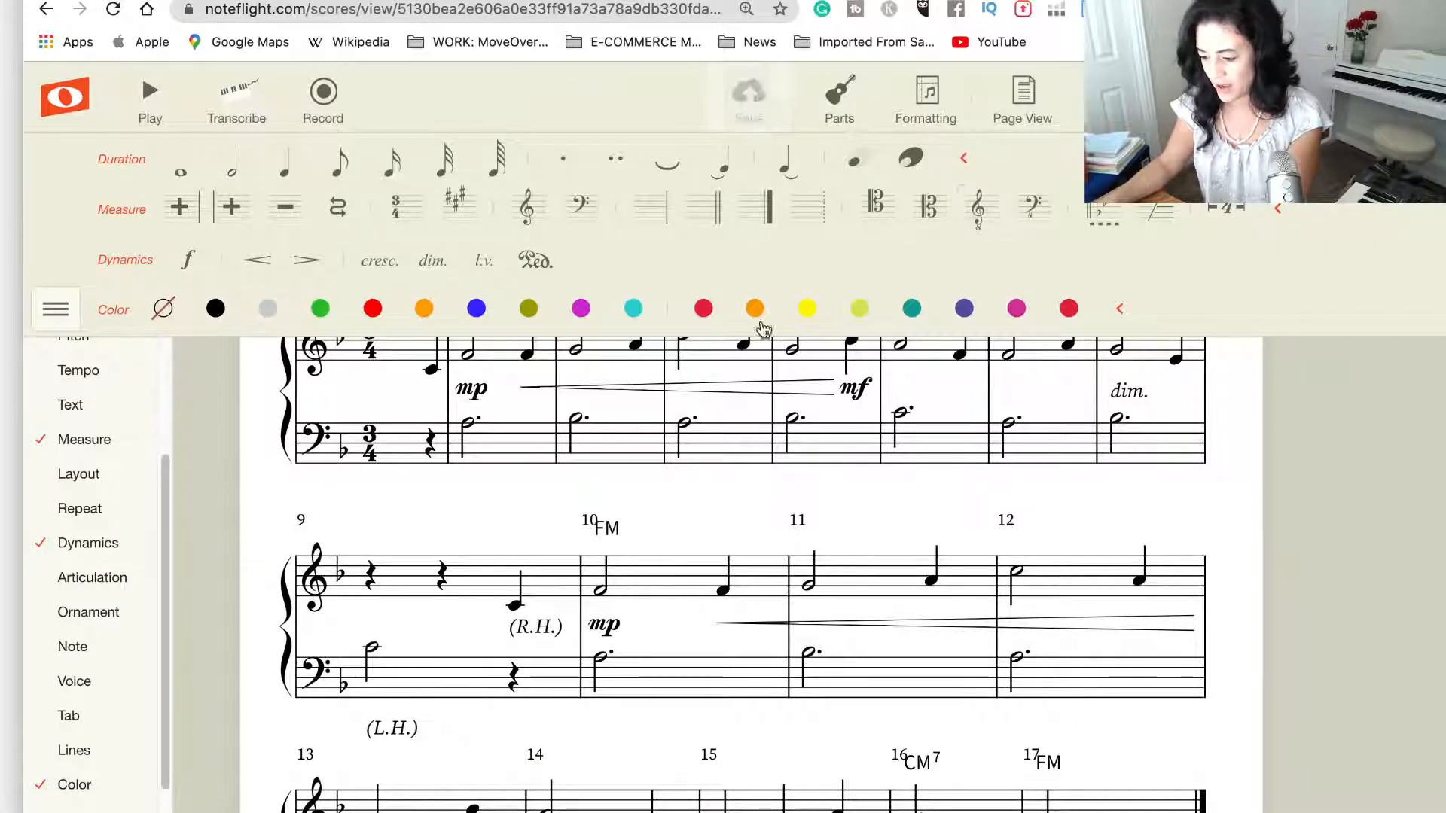
pyautogui.scroll(1, 1085, 422)
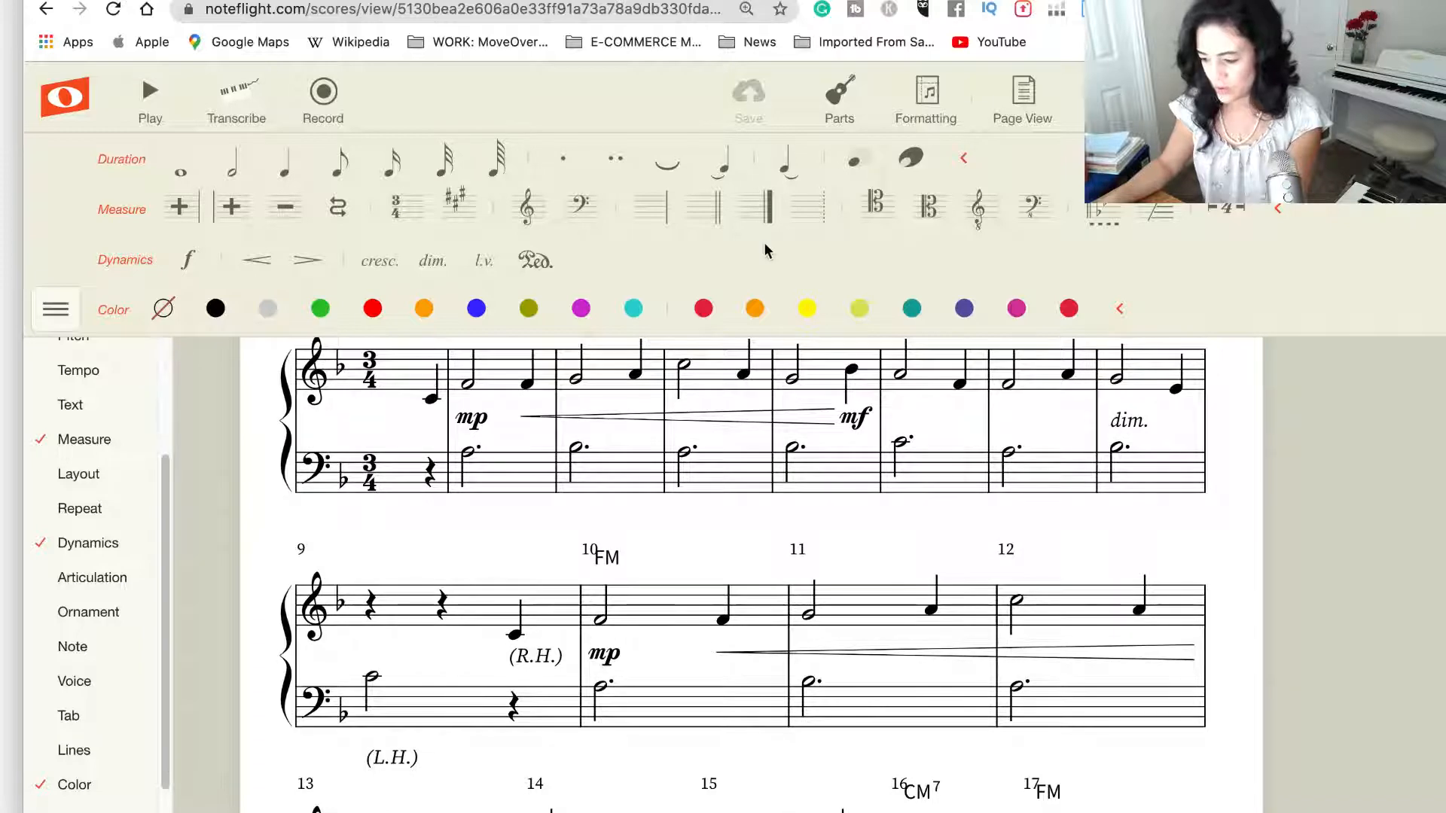
pyautogui.click(929, 94)
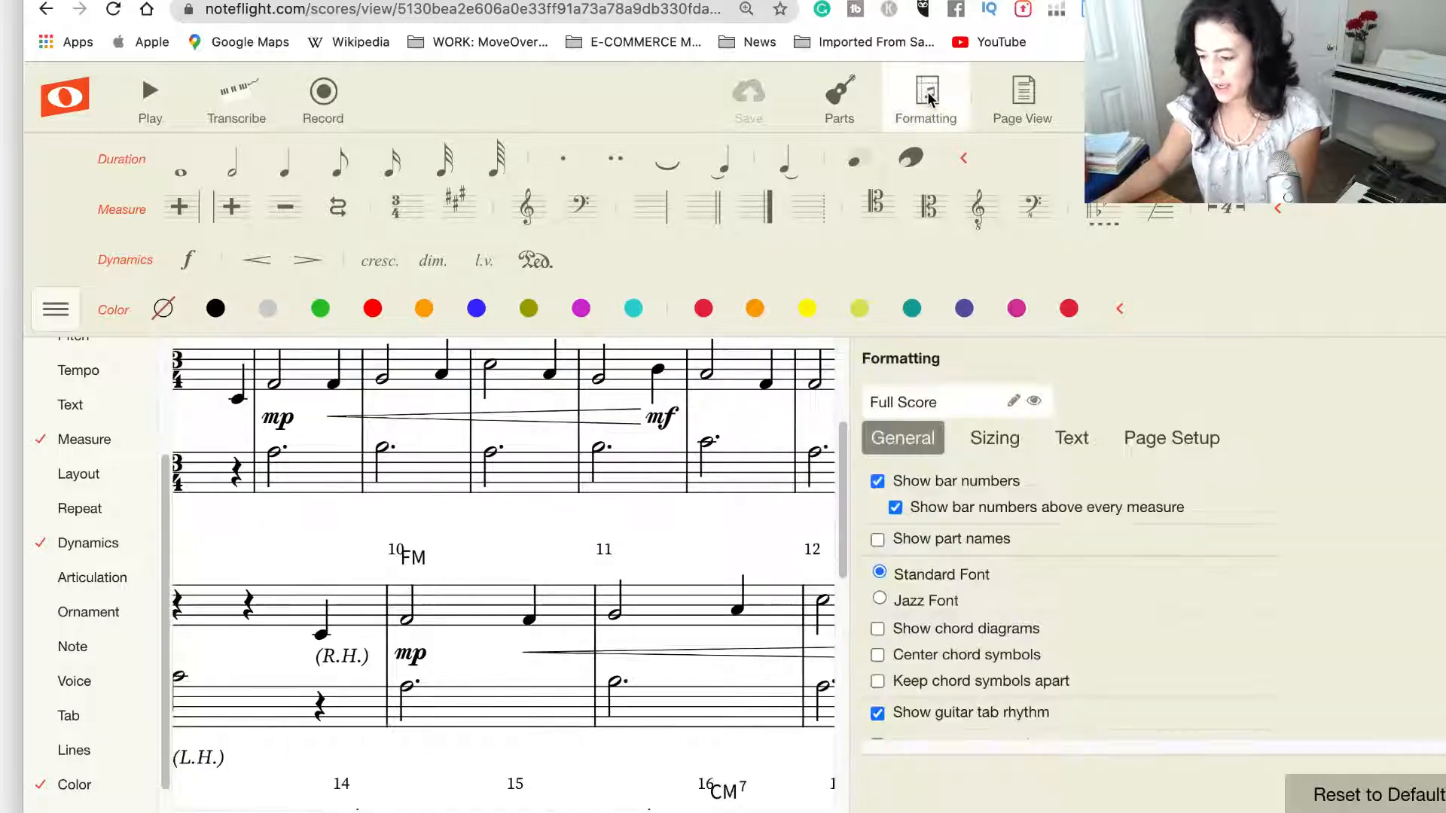
pyautogui.click(994, 448)
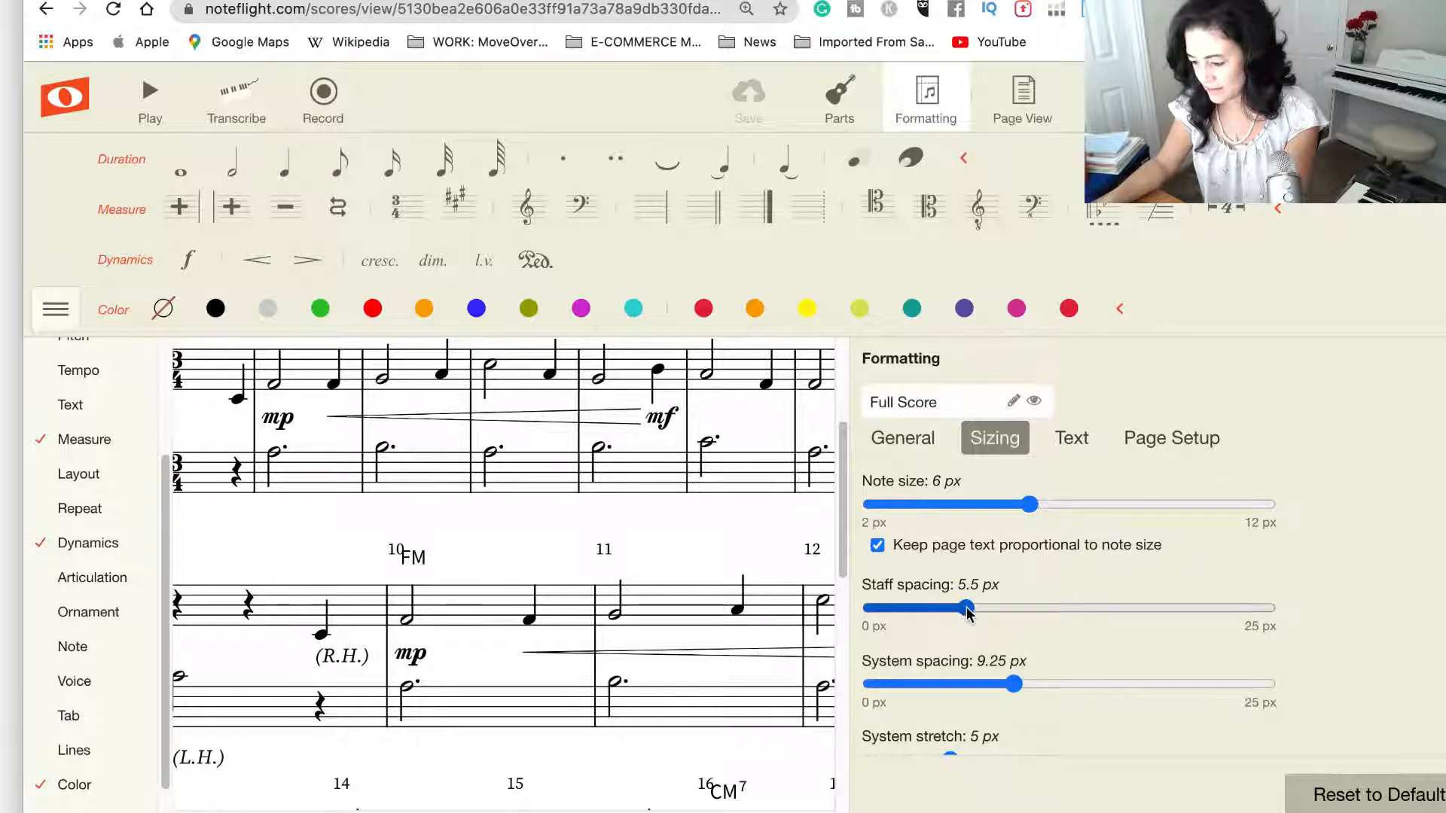
pyautogui.moveTo(969, 614); pyautogui.dragTo(982, 614)
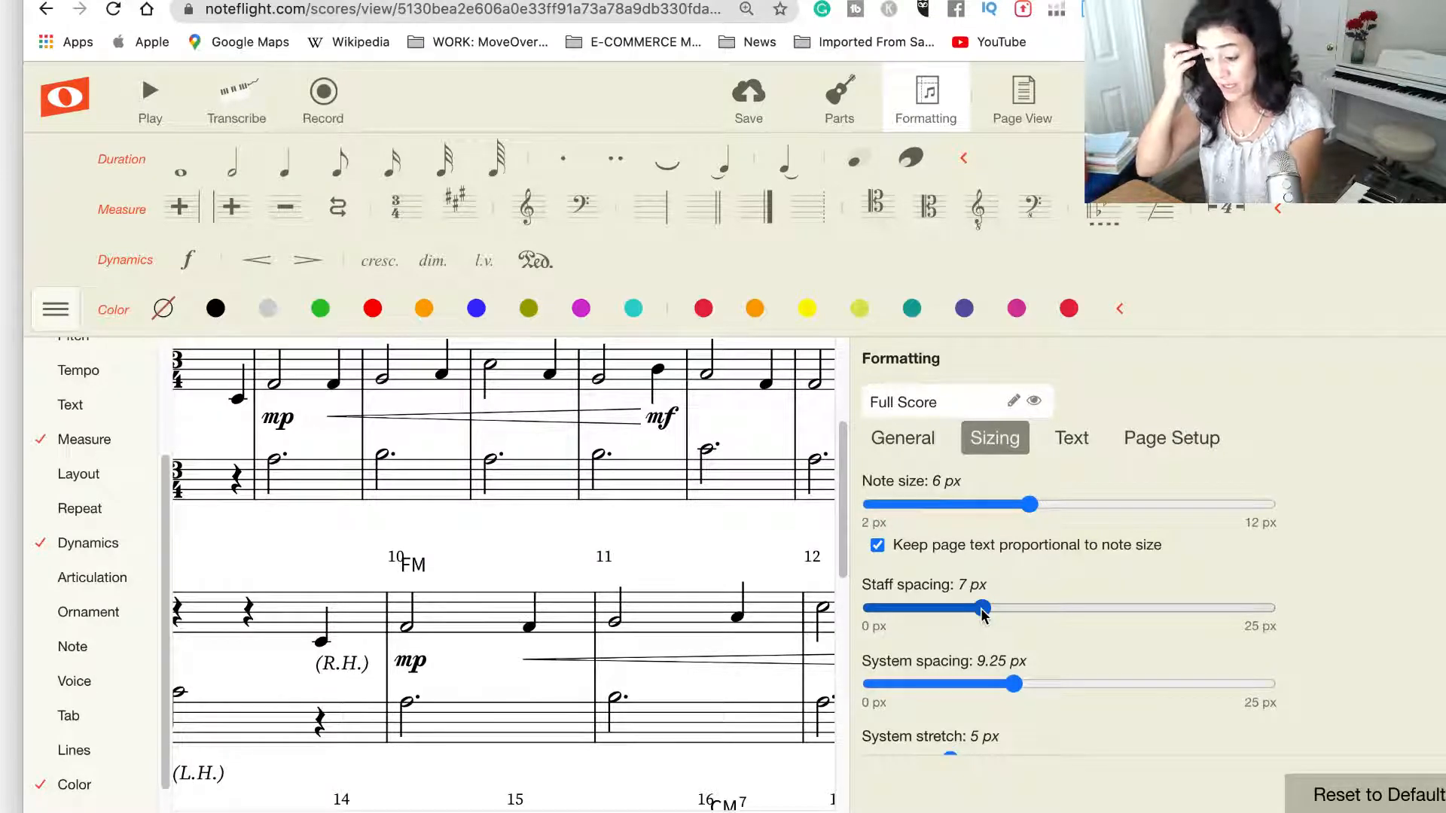
pyautogui.scroll(-2, 1090, 671)
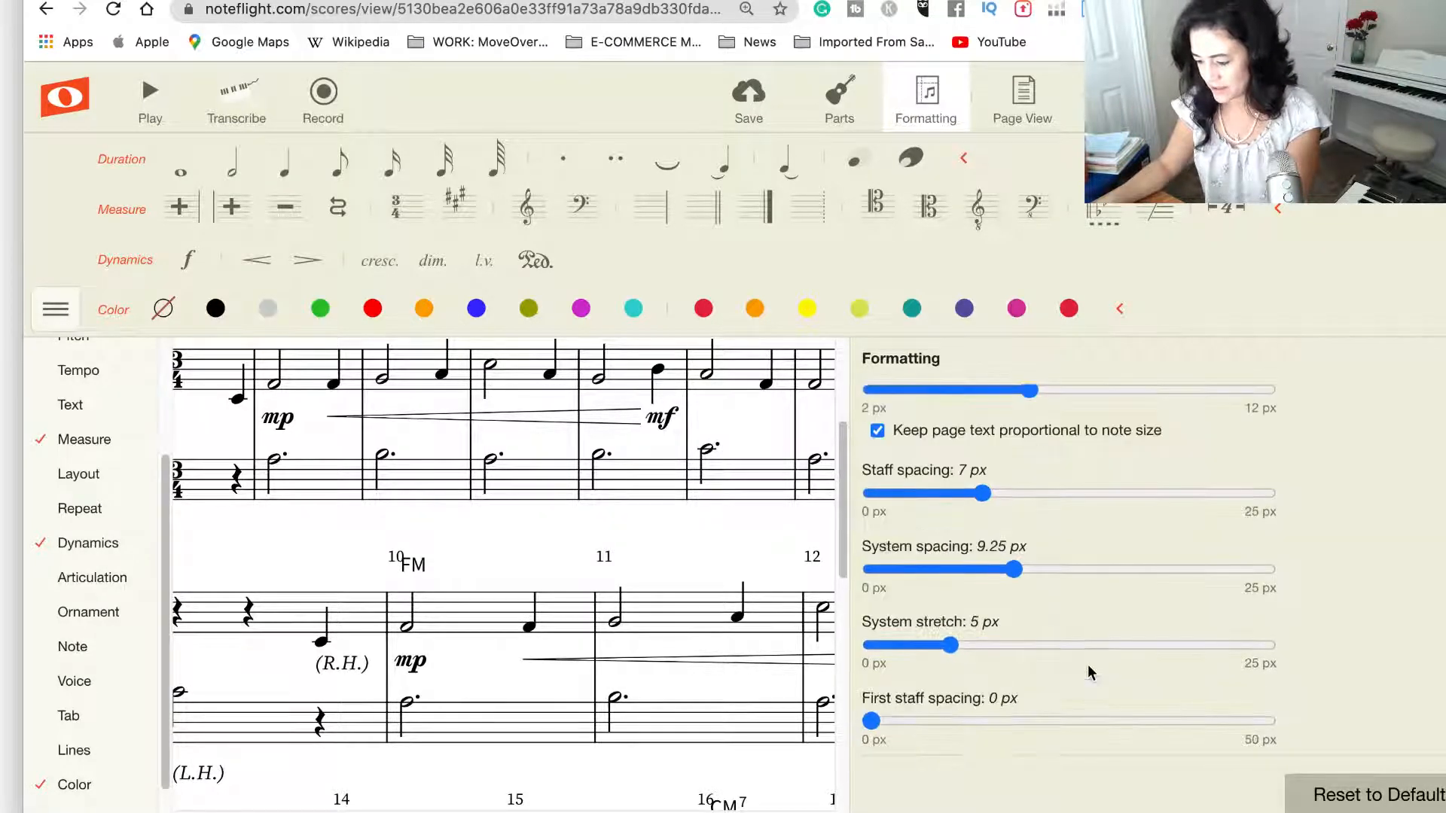
pyautogui.scroll(-2, 1089, 671)
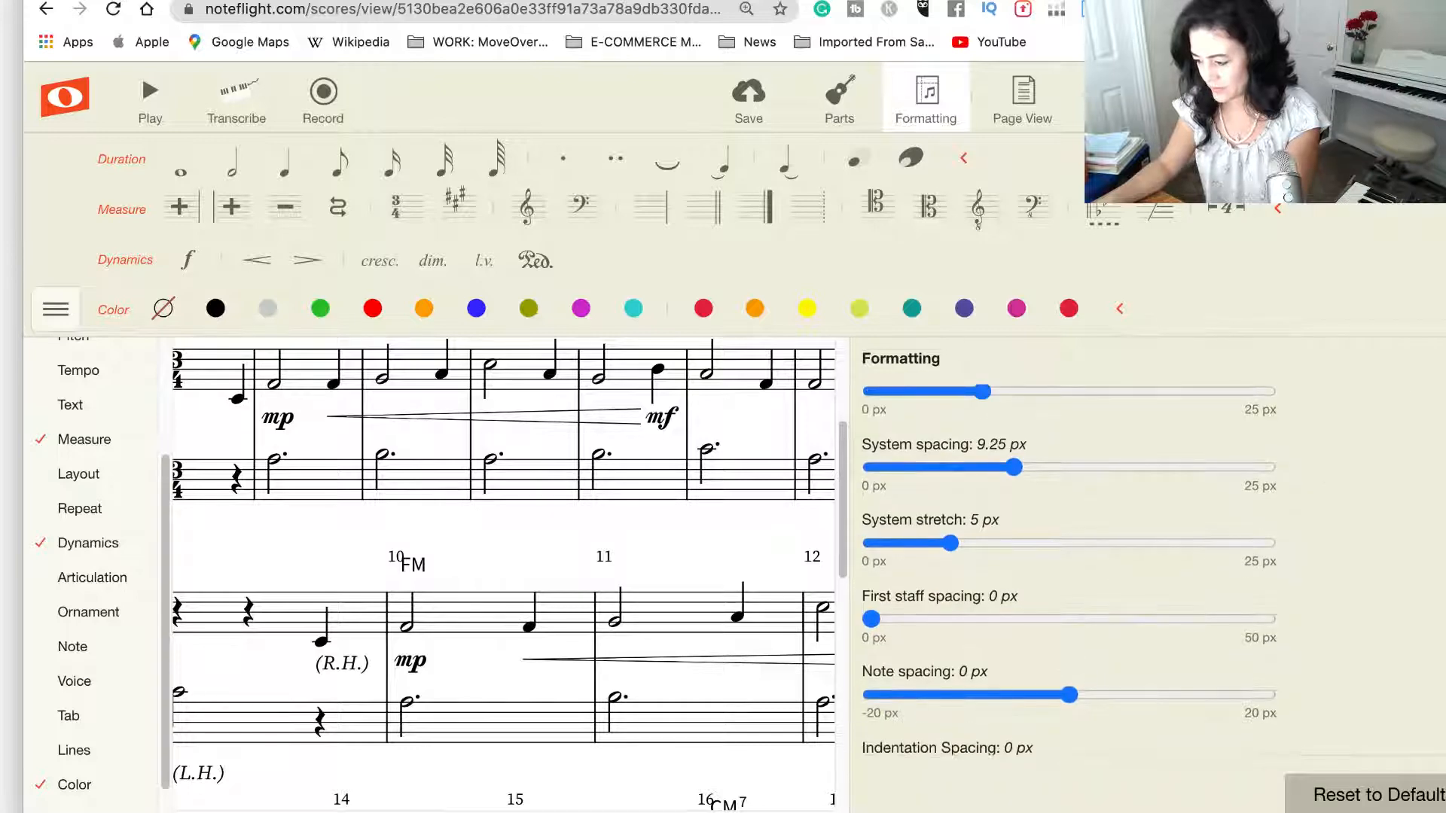
pyautogui.click(1372, 375)
# Review the notes, dynamics and staff spacing throughout the score from the title to the final measures
pyautogui.scroll(3, 1108, 542)
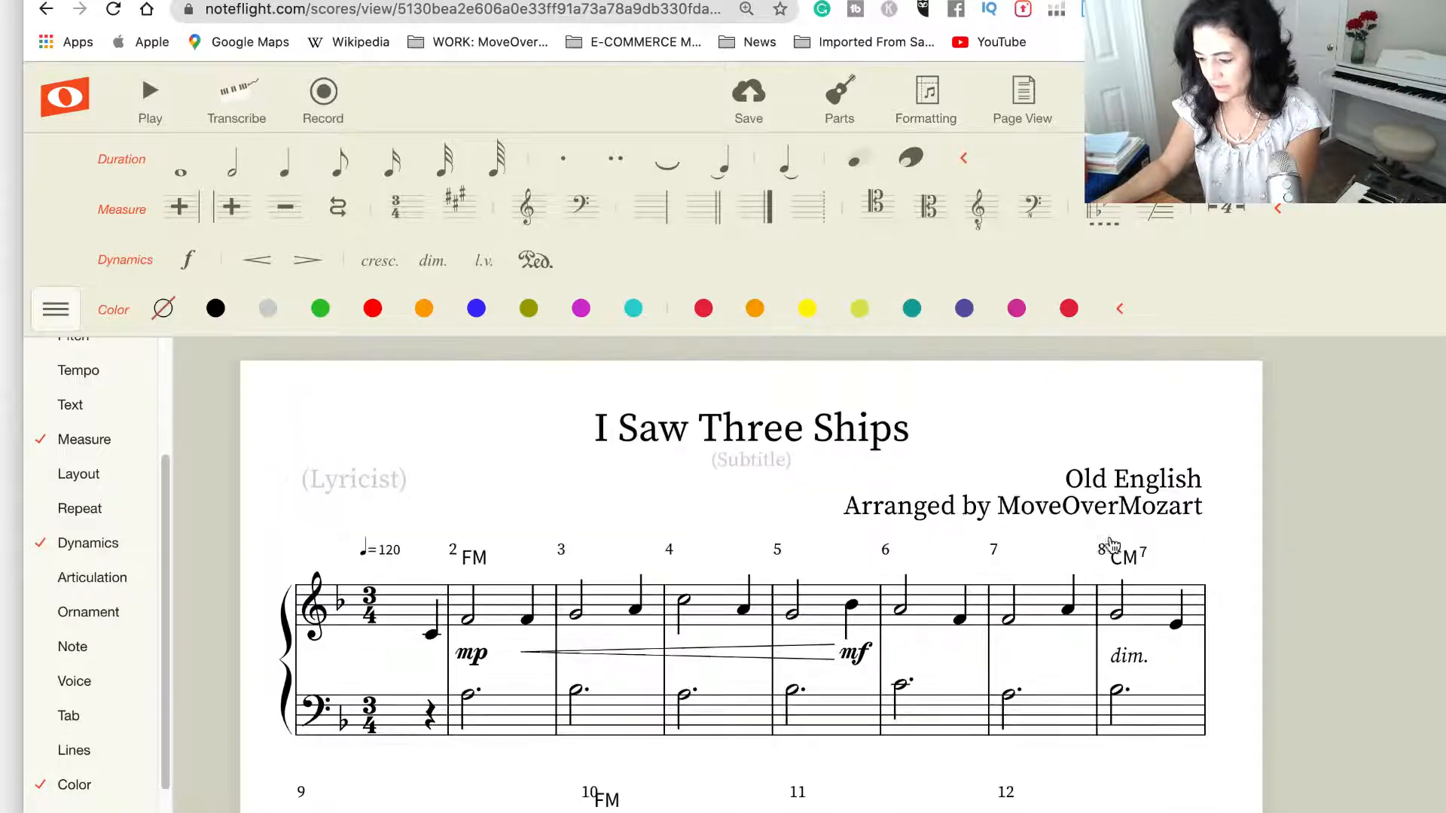
pyautogui.scroll(-2, 1112, 541)
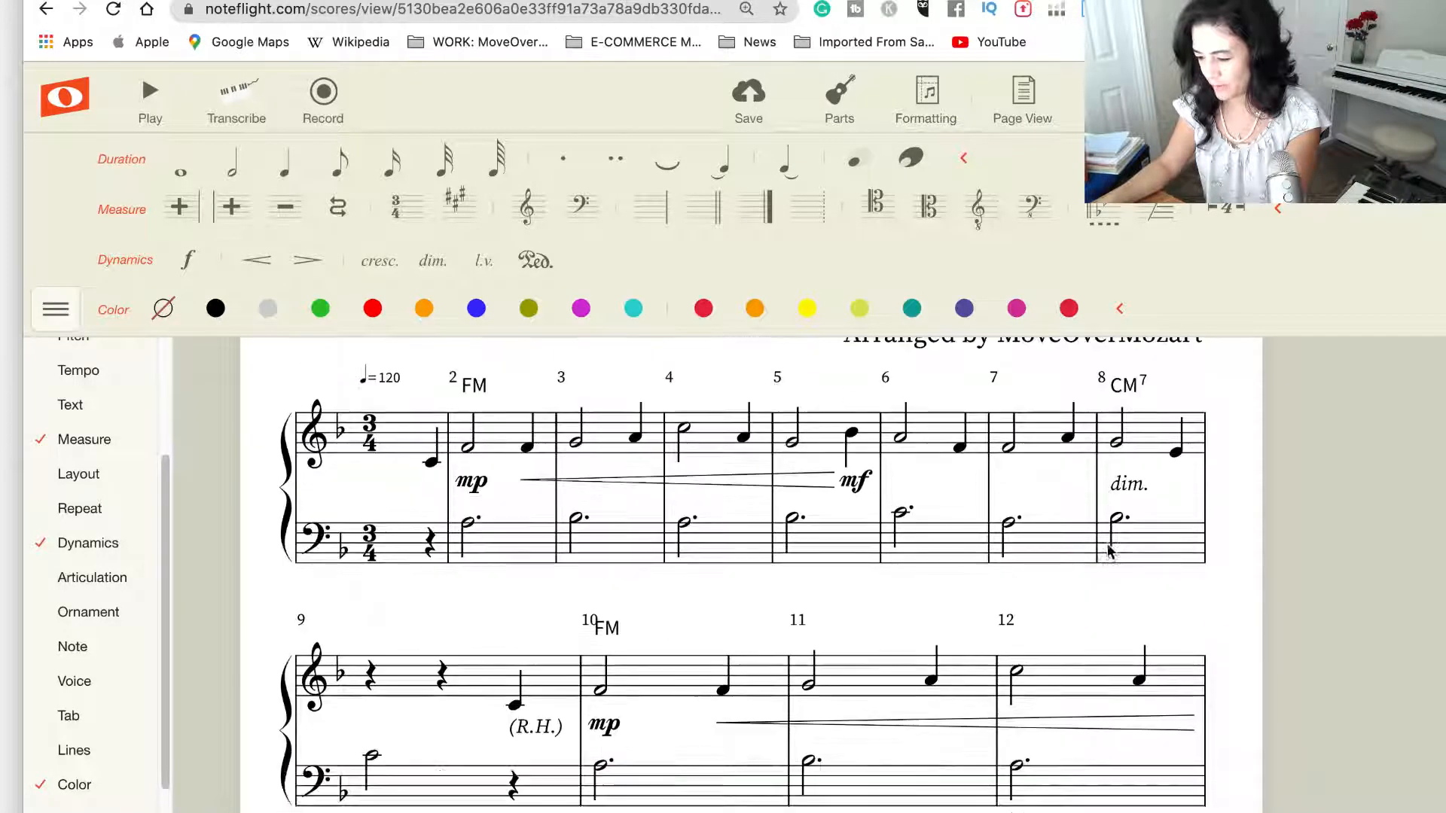
pyautogui.scroll(-3, 1101, 555)
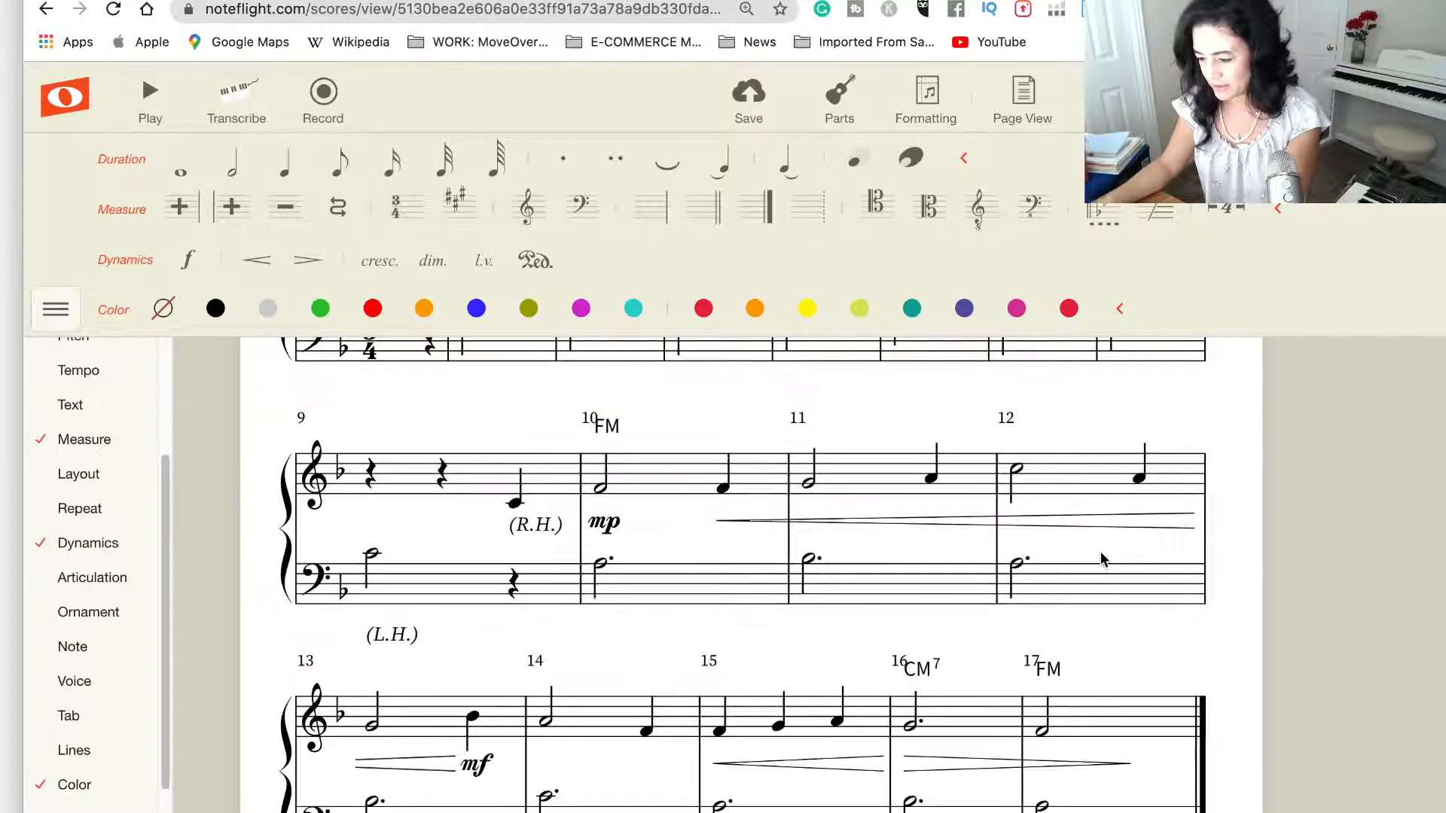
pyautogui.scroll(-3, 1100, 558)
pyautogui.scroll(4, 1103, 559)
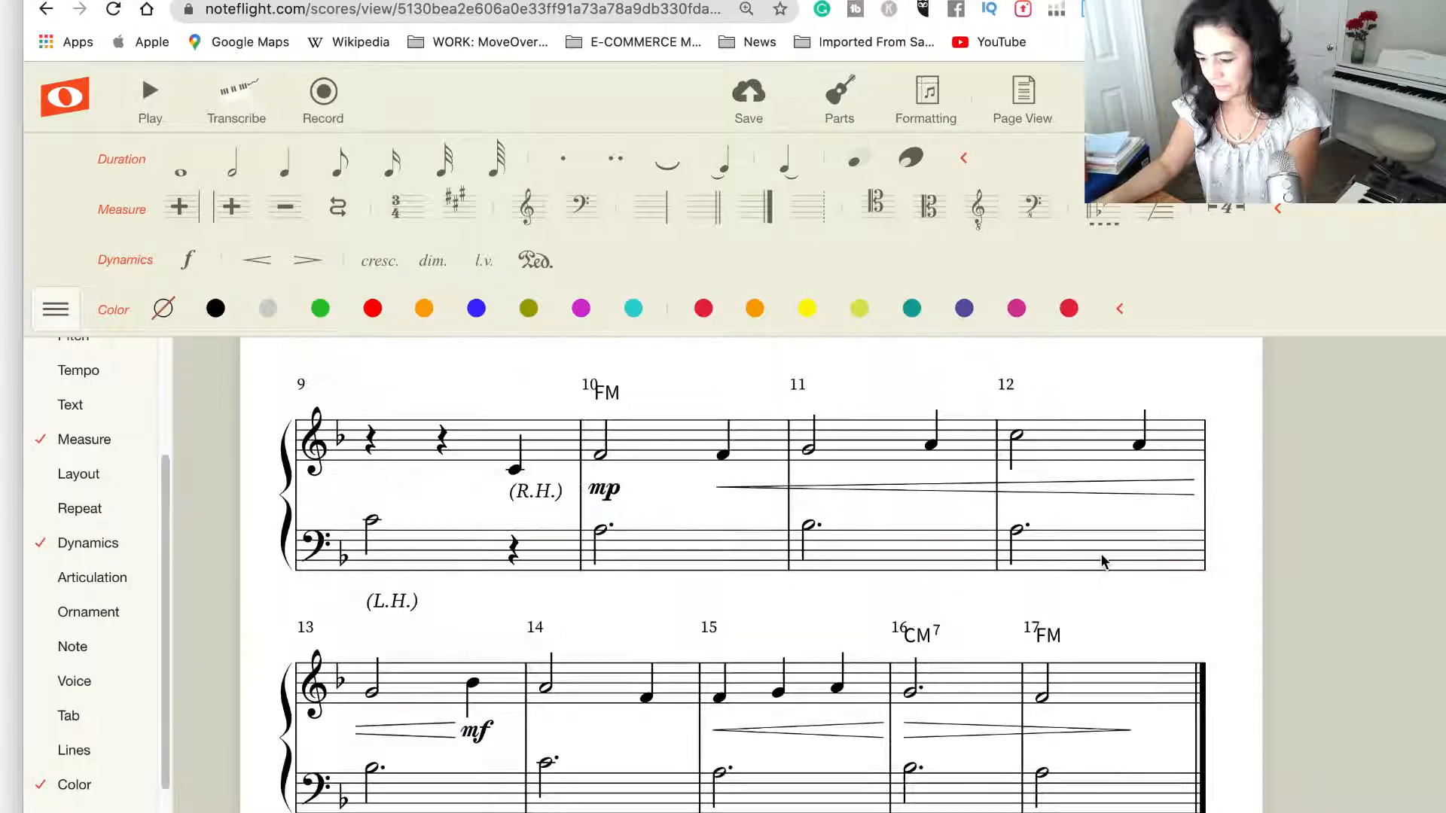
pyautogui.scroll(2, 1103, 560)
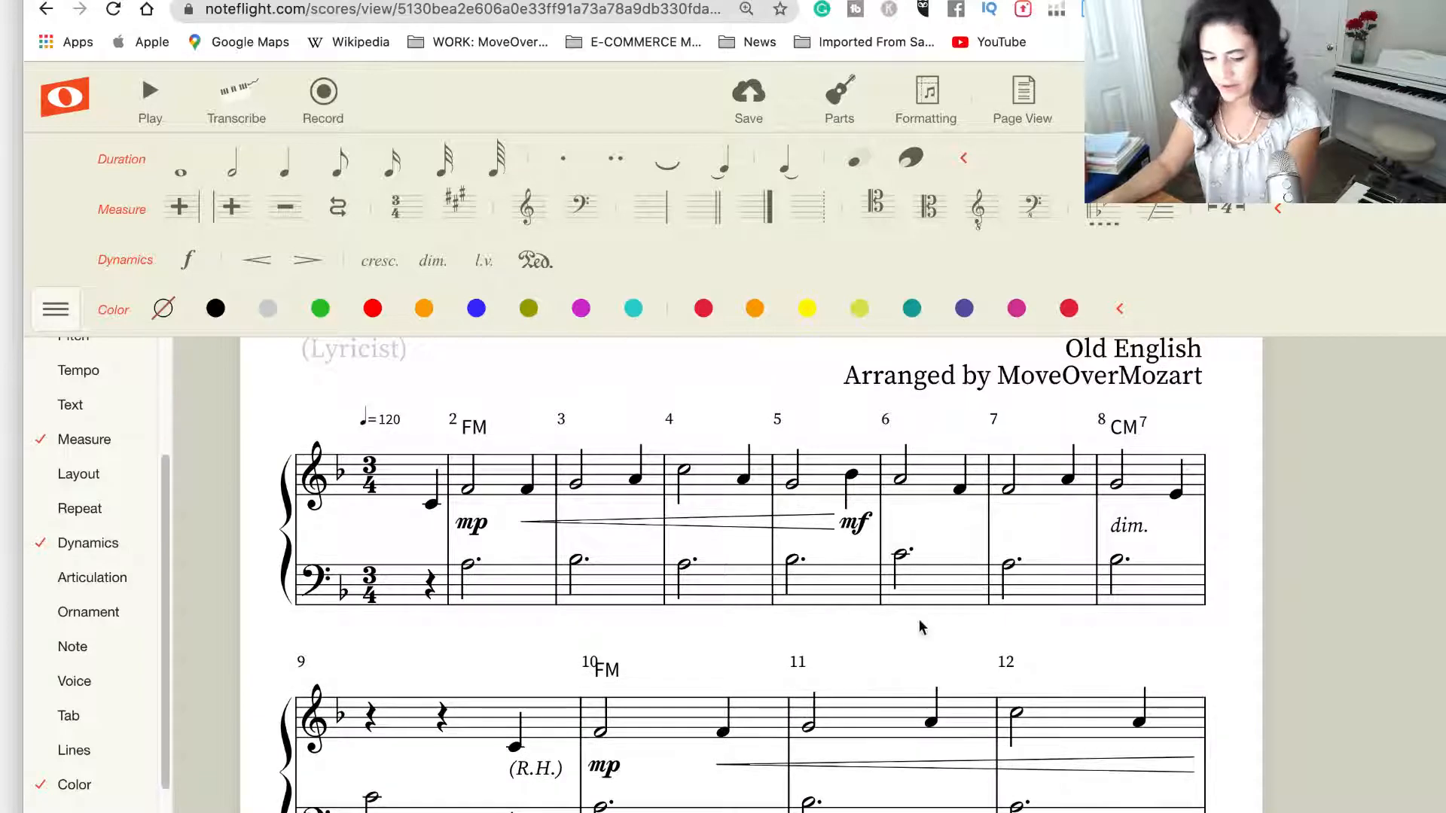
pyautogui.scroll(-2, 1043, 630)
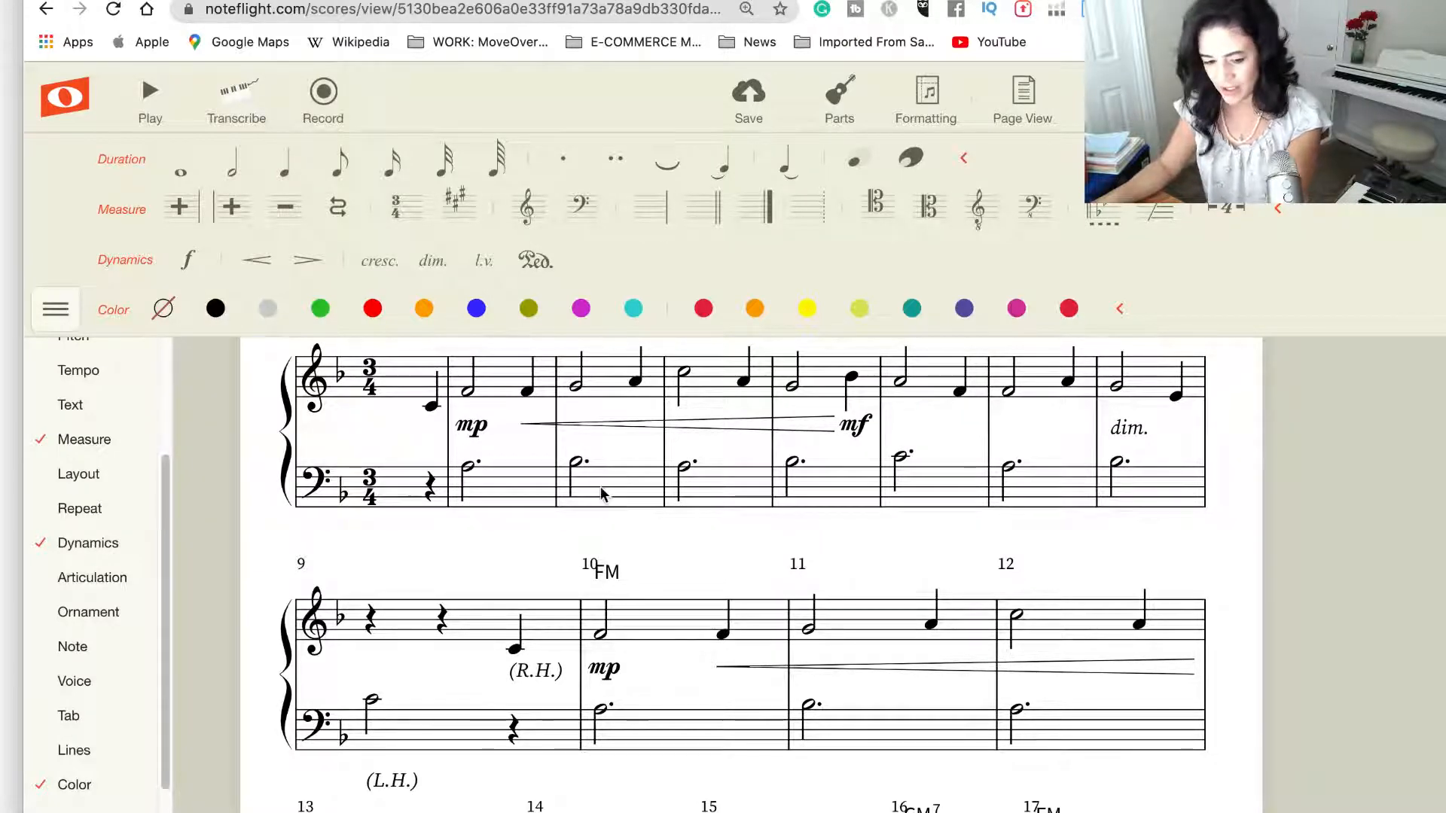
pyautogui.scroll(1, 600, 490)
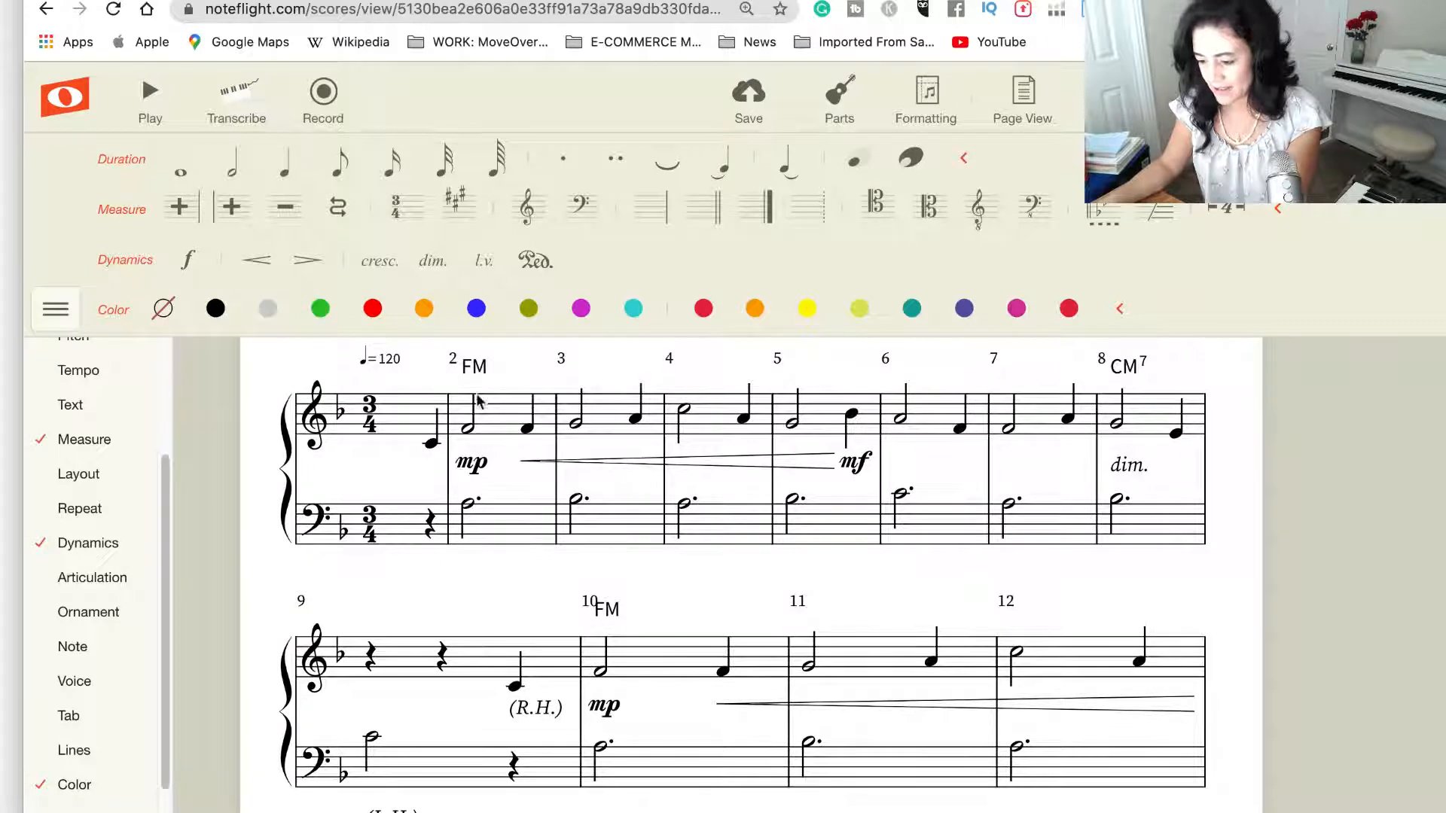
# Add fingering 1 above the opening treble note in measure 1 and save the score
pyautogui.click(430, 446)
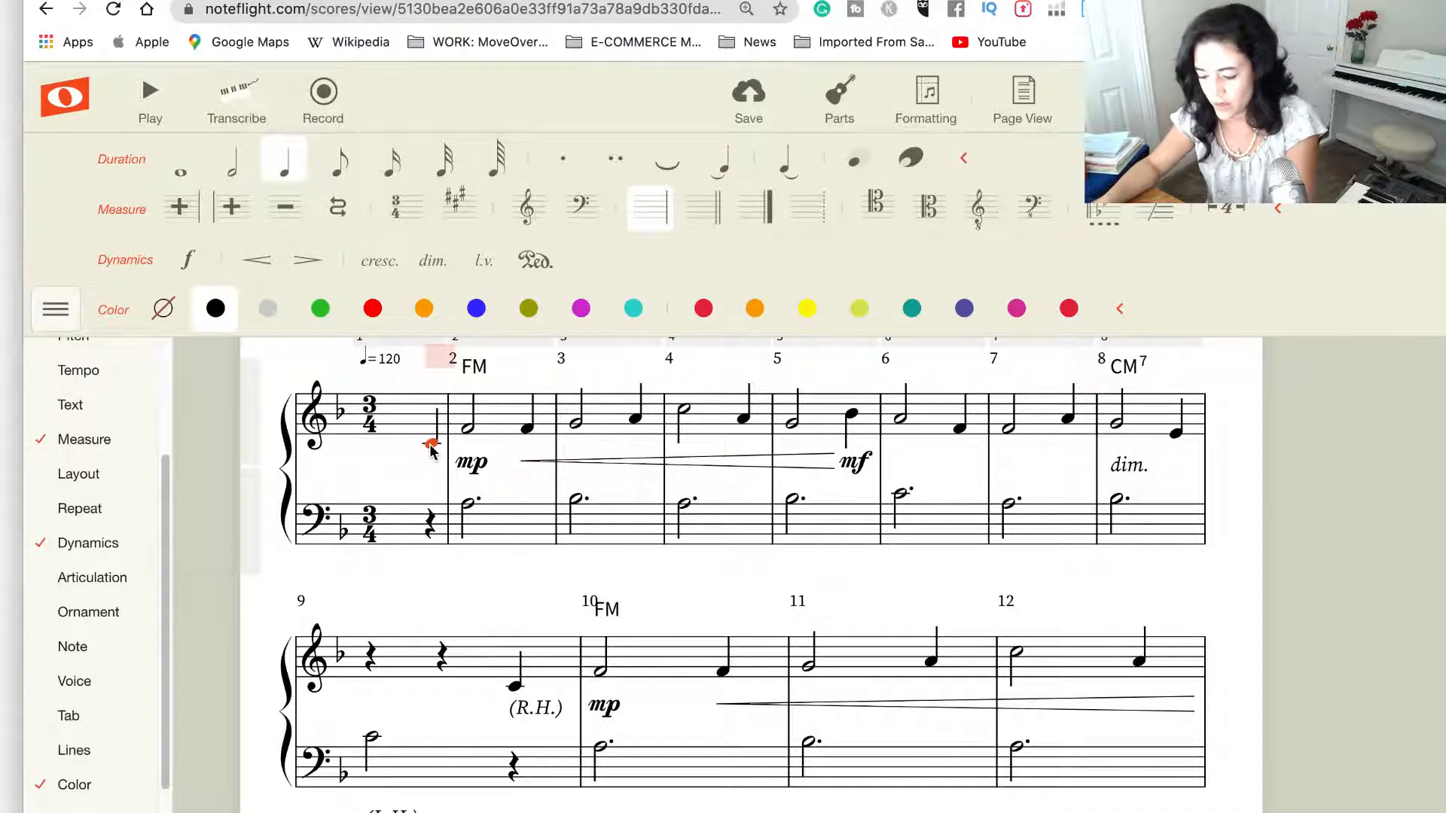
pyautogui.write('1')
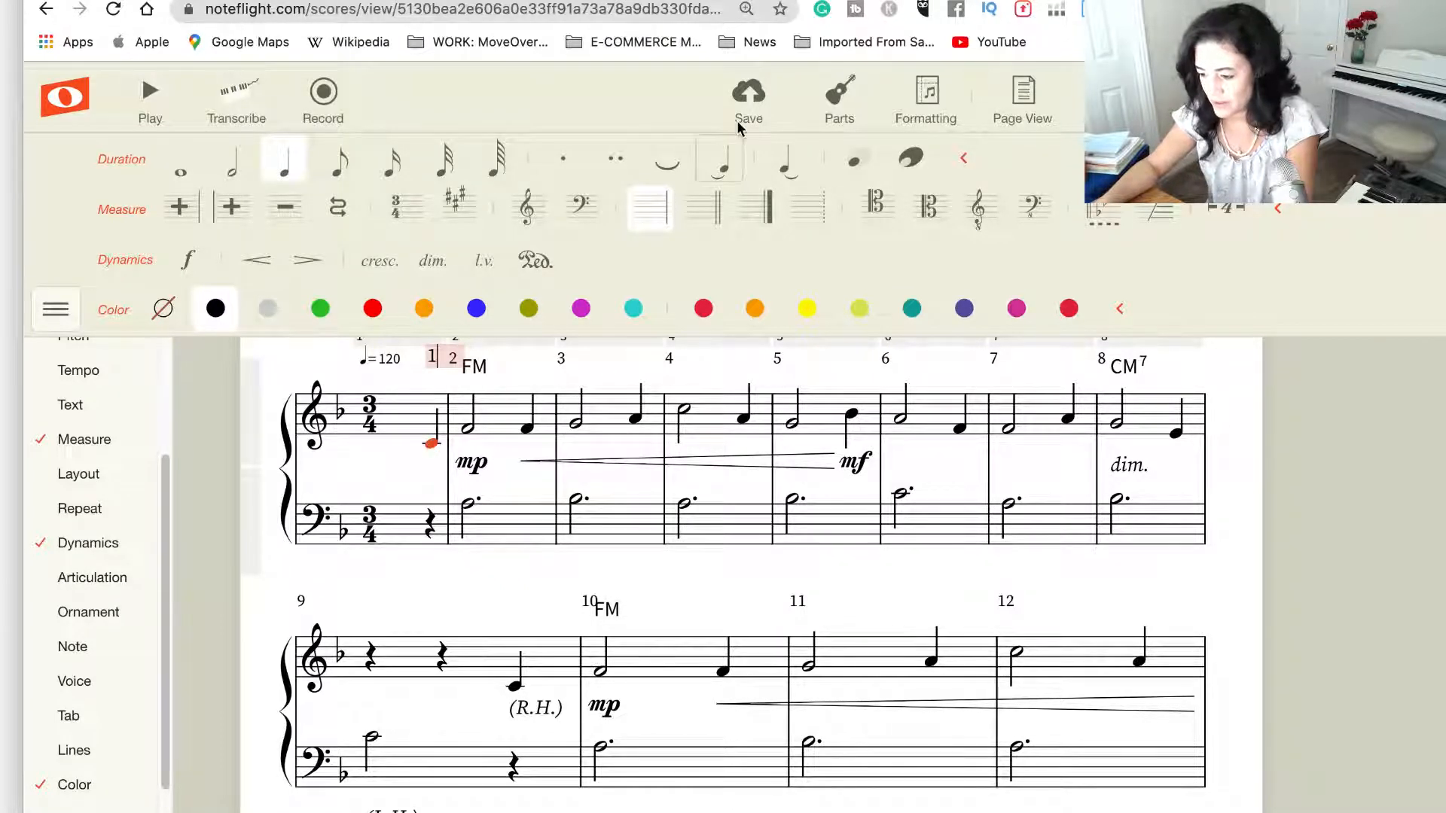
pyautogui.click(748, 100)
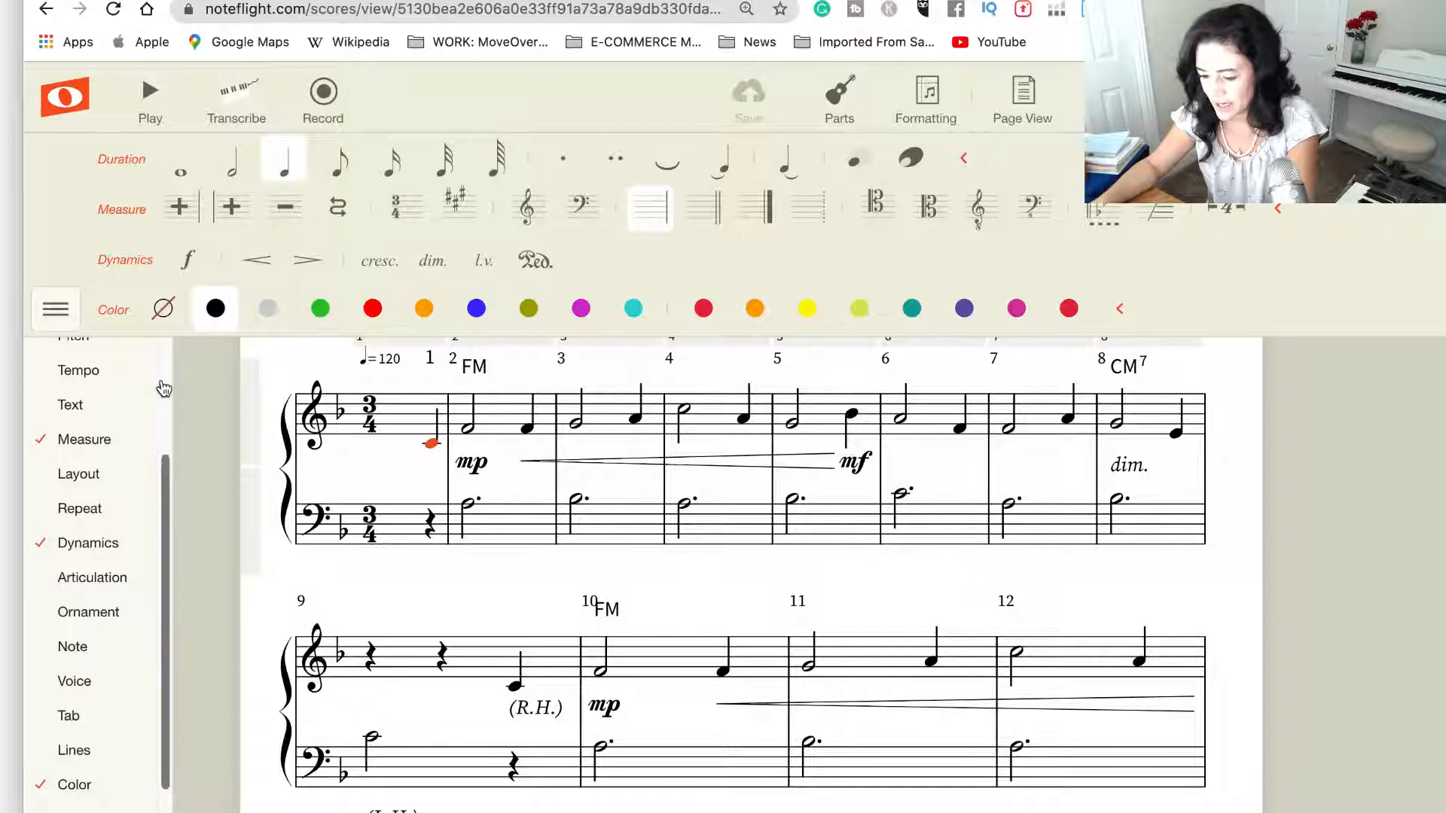
# Hide the Color, Dynamics and Layout tool groups, leaving only Duration and Measure displayed
pyautogui.scroll(-1, 87, 757)
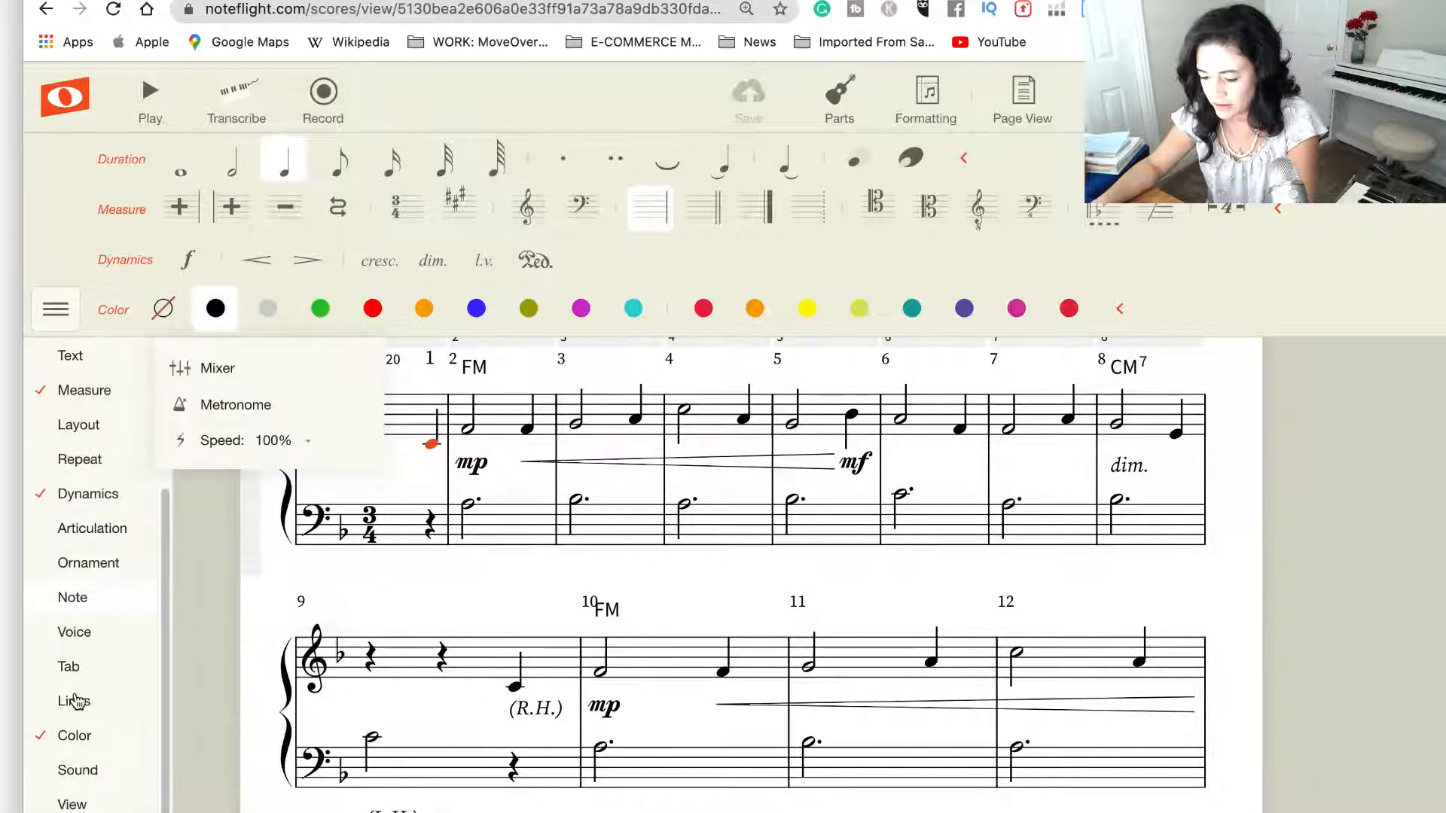
pyautogui.click(66, 735)
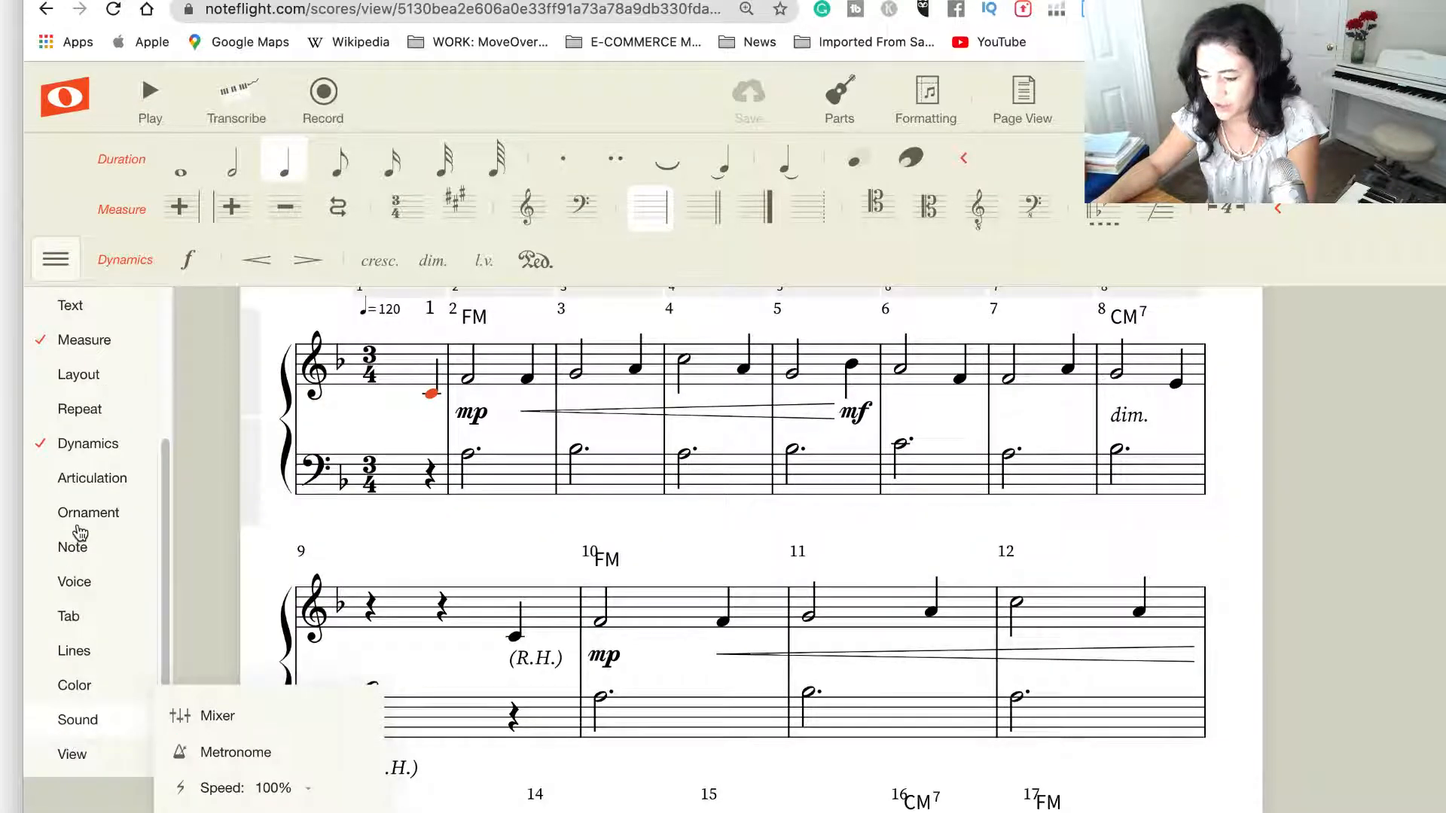
pyautogui.click(67, 428)
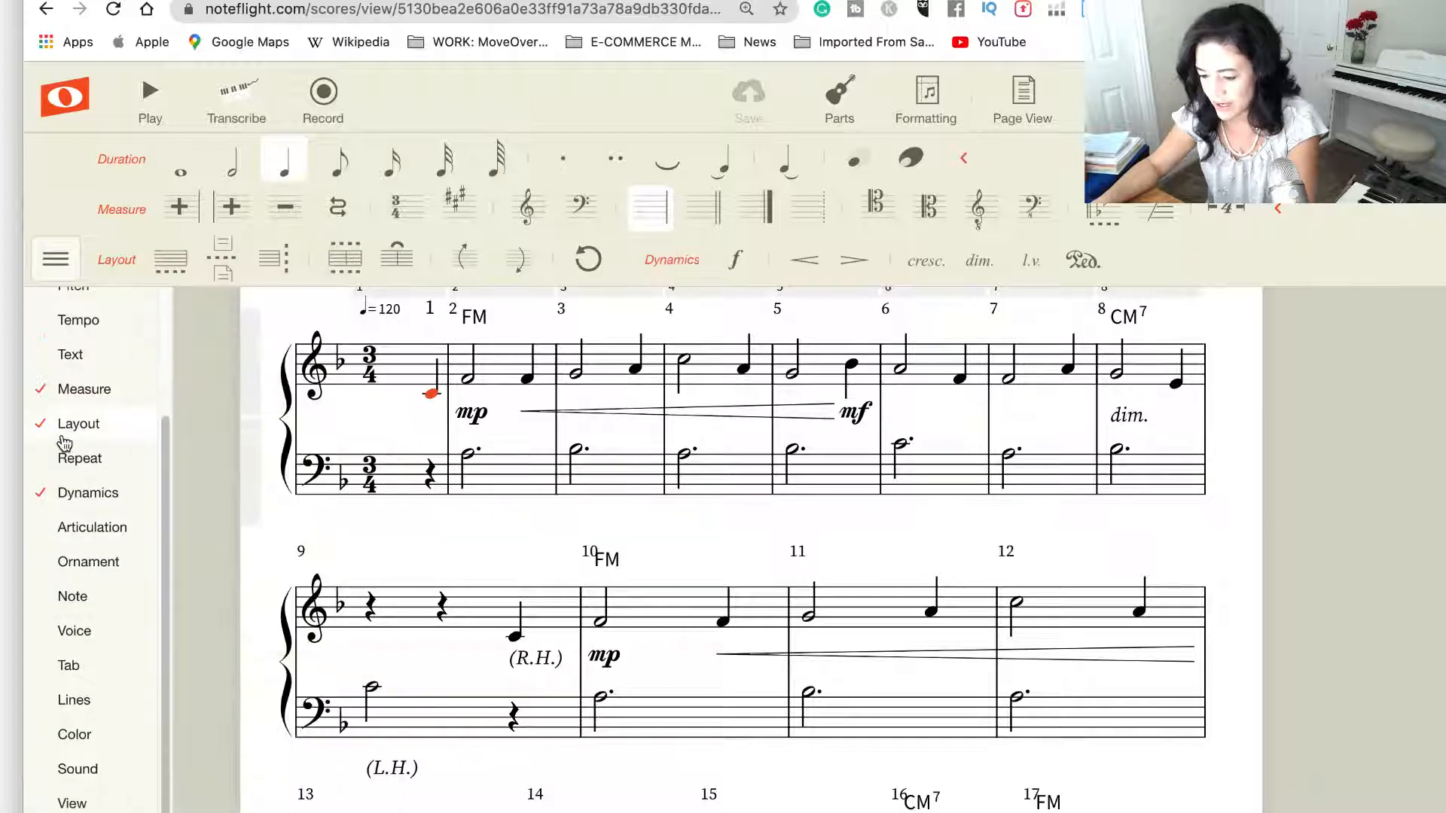
pyautogui.click(71, 497)
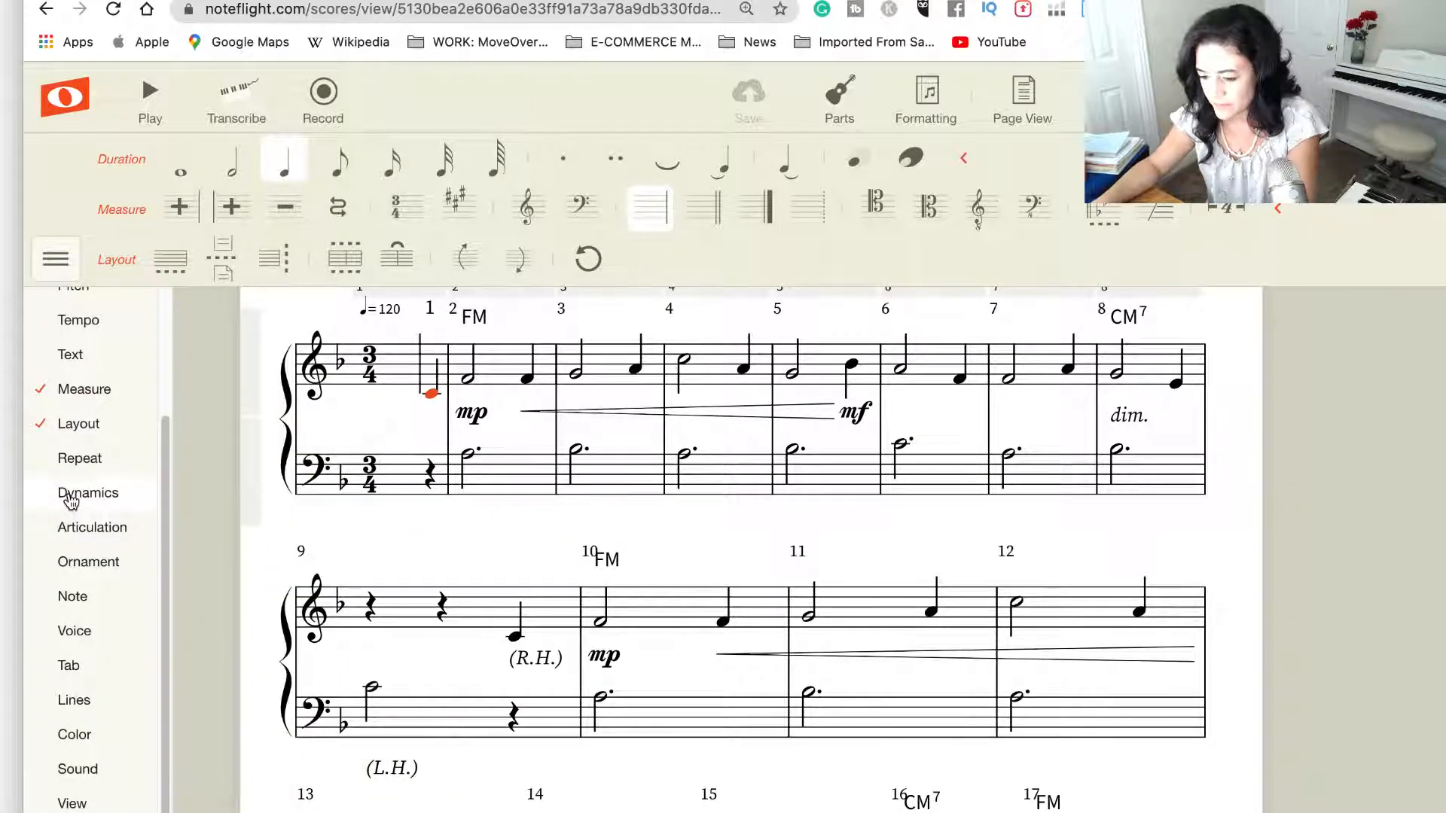
pyautogui.click(86, 426)
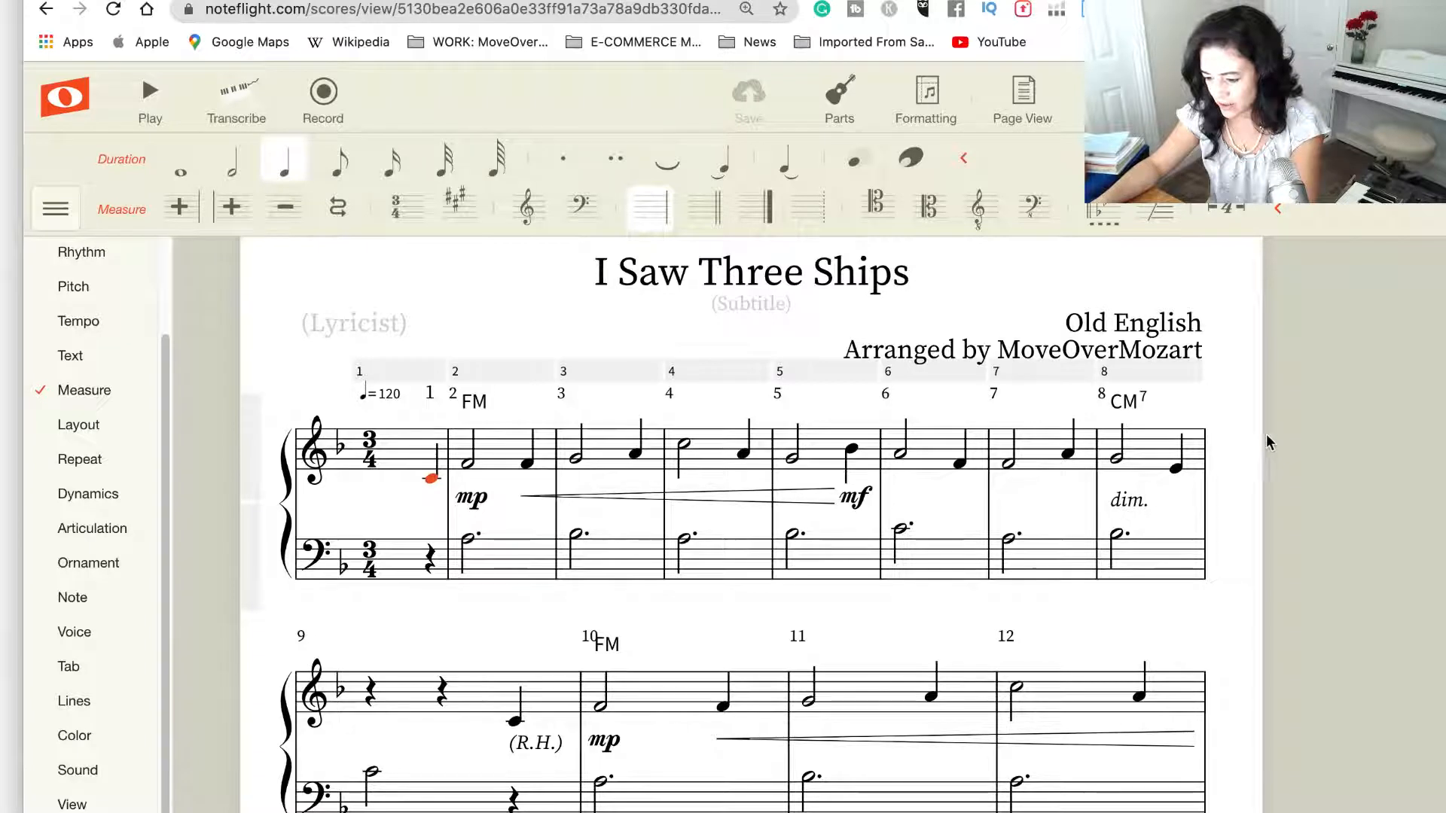
# Add fingering 3 above the first treble note in measure 2
pyautogui.click(467, 464)
pyautogui.press("'")
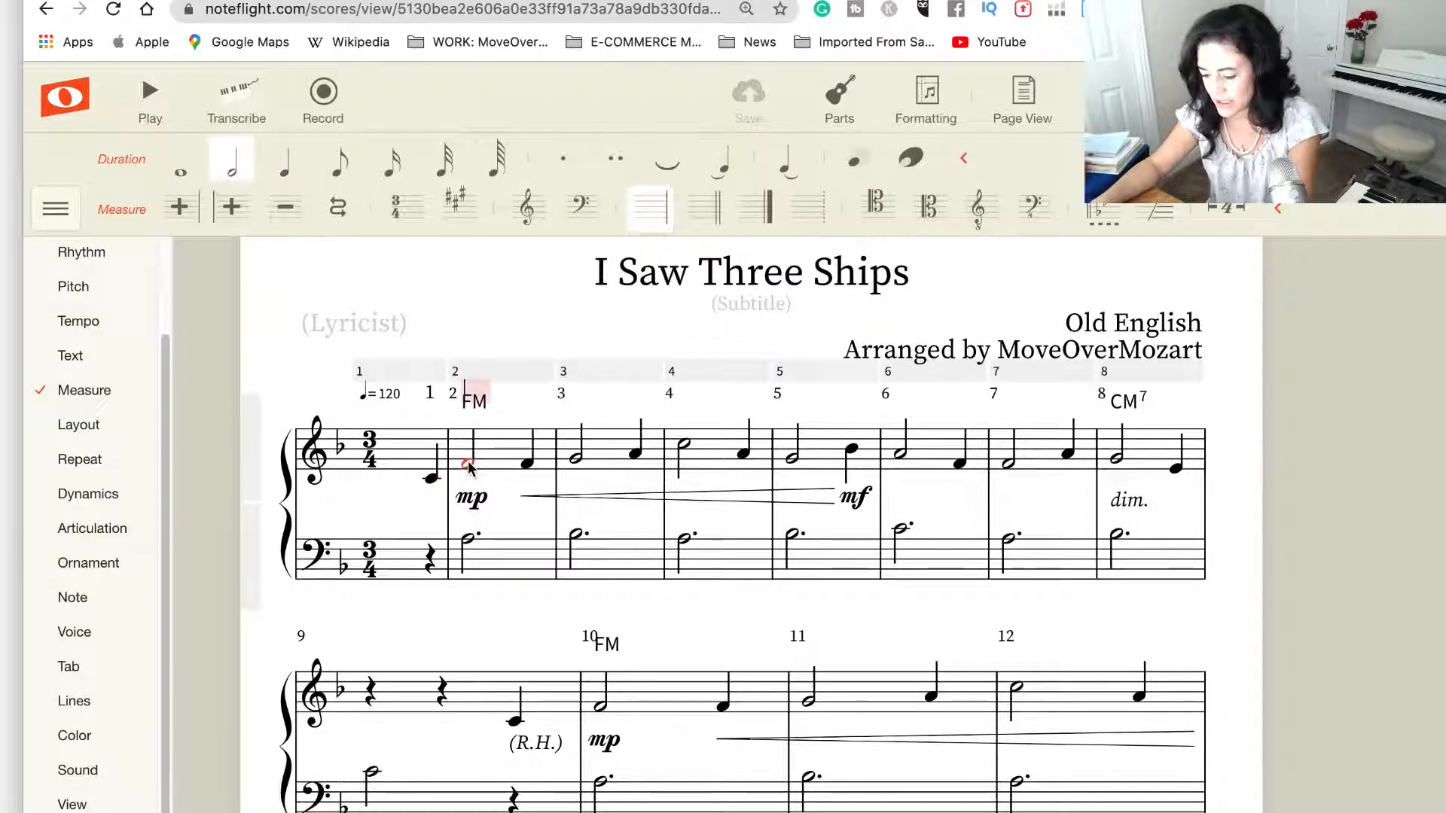
pyautogui.write('3')
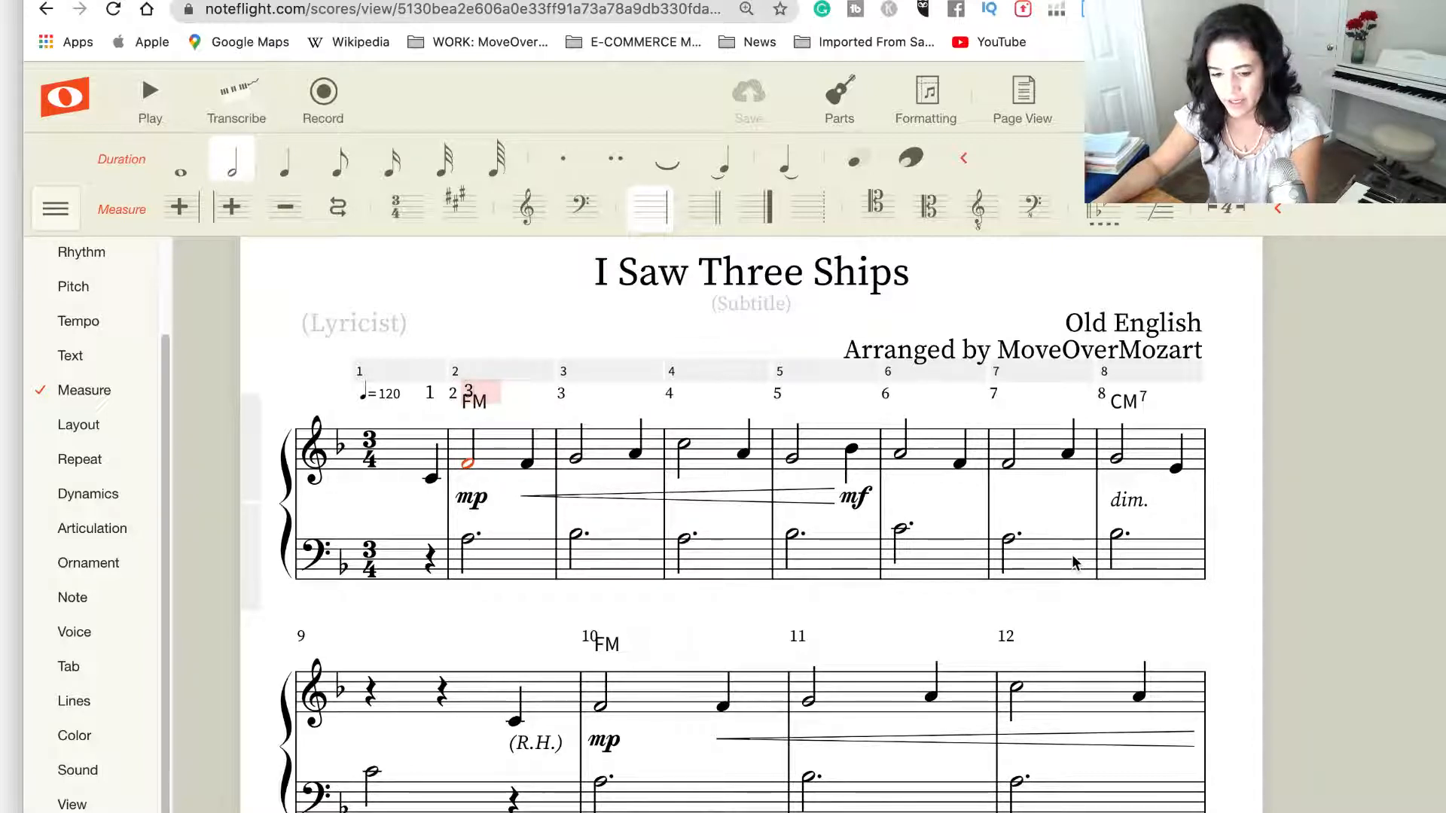
pyautogui.click(1234, 456)
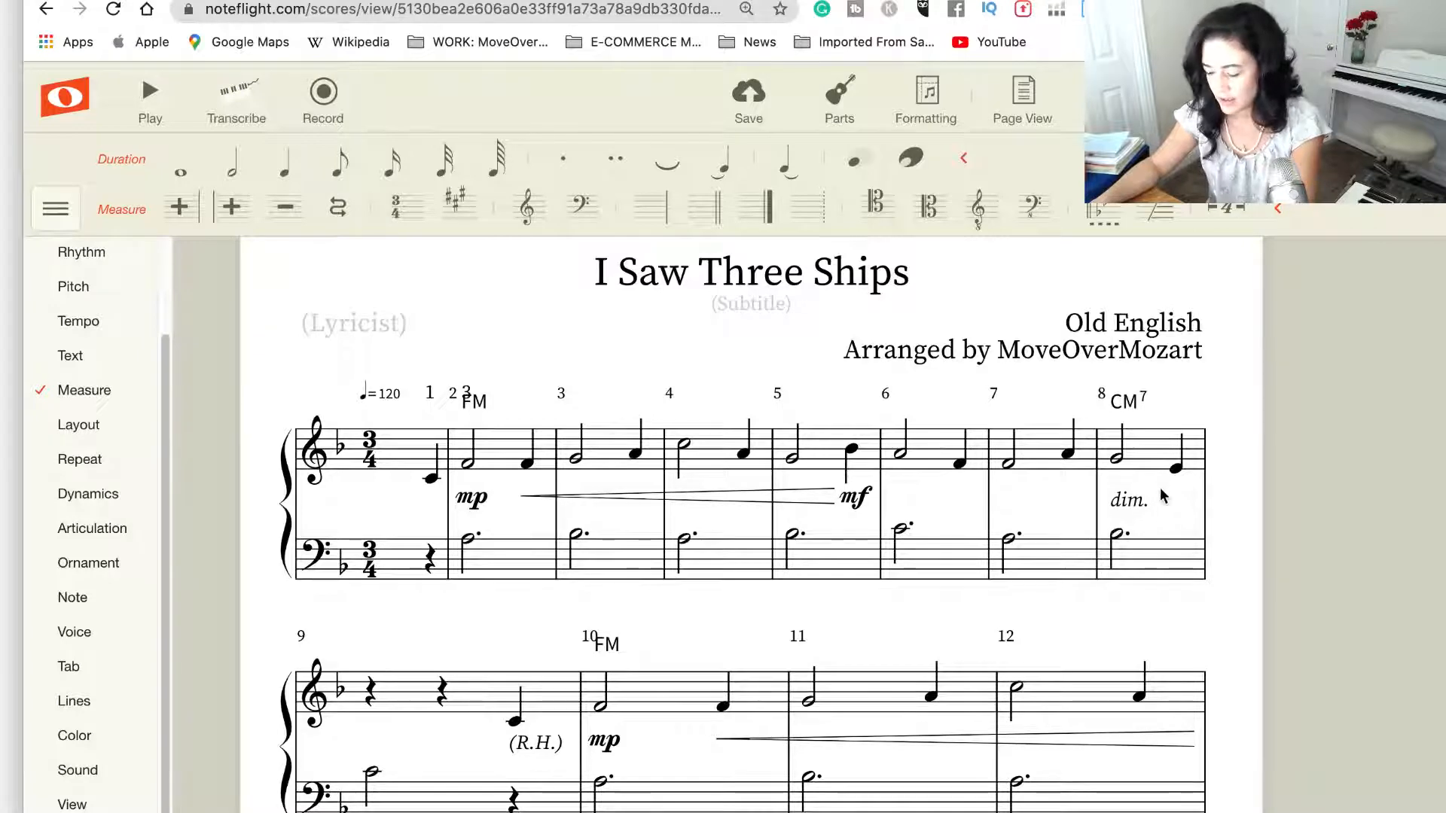
# Add fingerings 2 and 1 above the two treble notes in measure 8
pyautogui.scroll(-1, 1171, 505)
pyautogui.scroll(-2, 1171, 504)
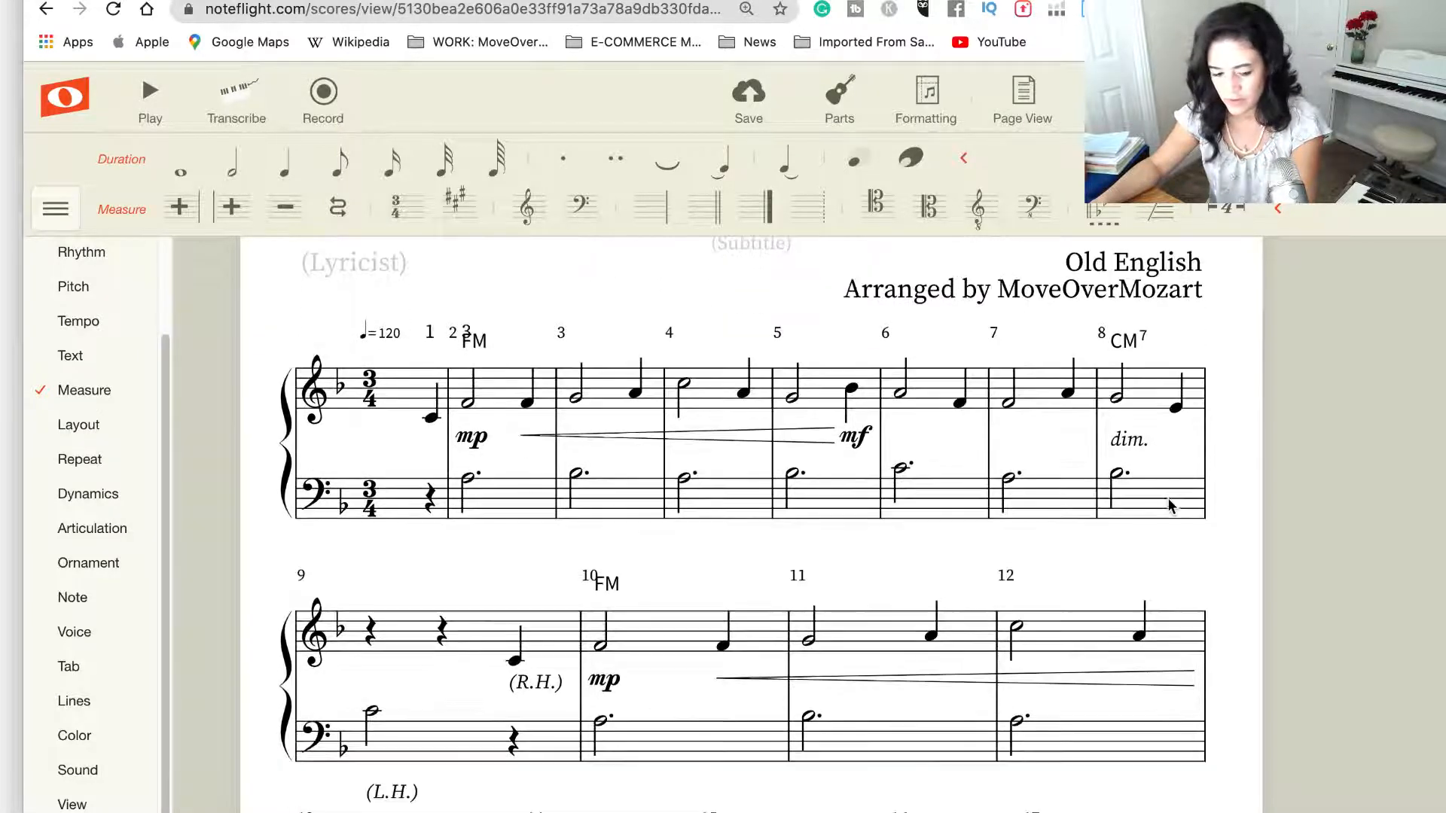
pyautogui.scroll(-2, 1044, 442)
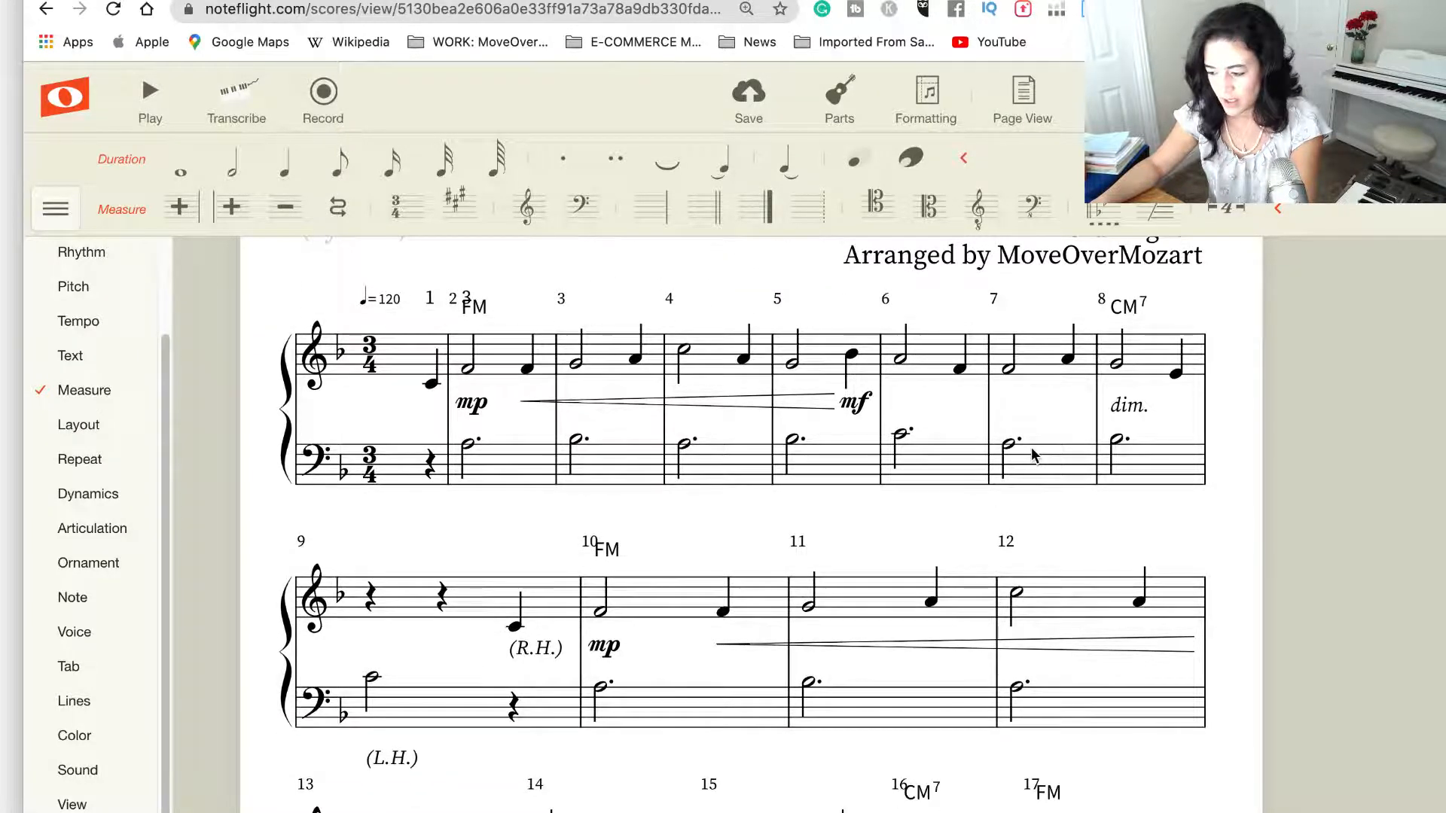
pyautogui.click(1119, 364)
pyautogui.write('2')
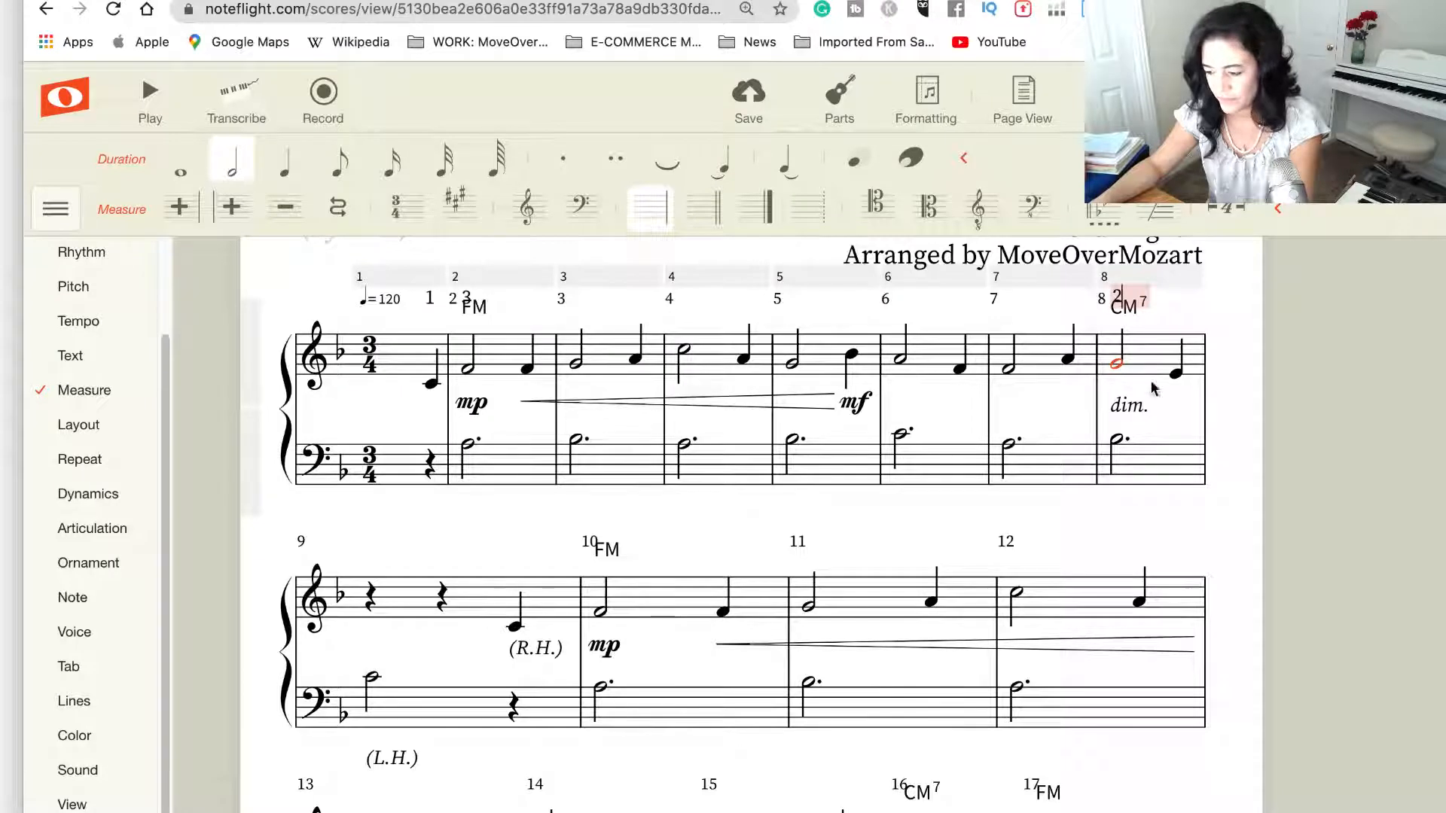
pyautogui.click(1177, 375)
pyautogui.hotkey('shift', 'x')
pyautogui.write('1')
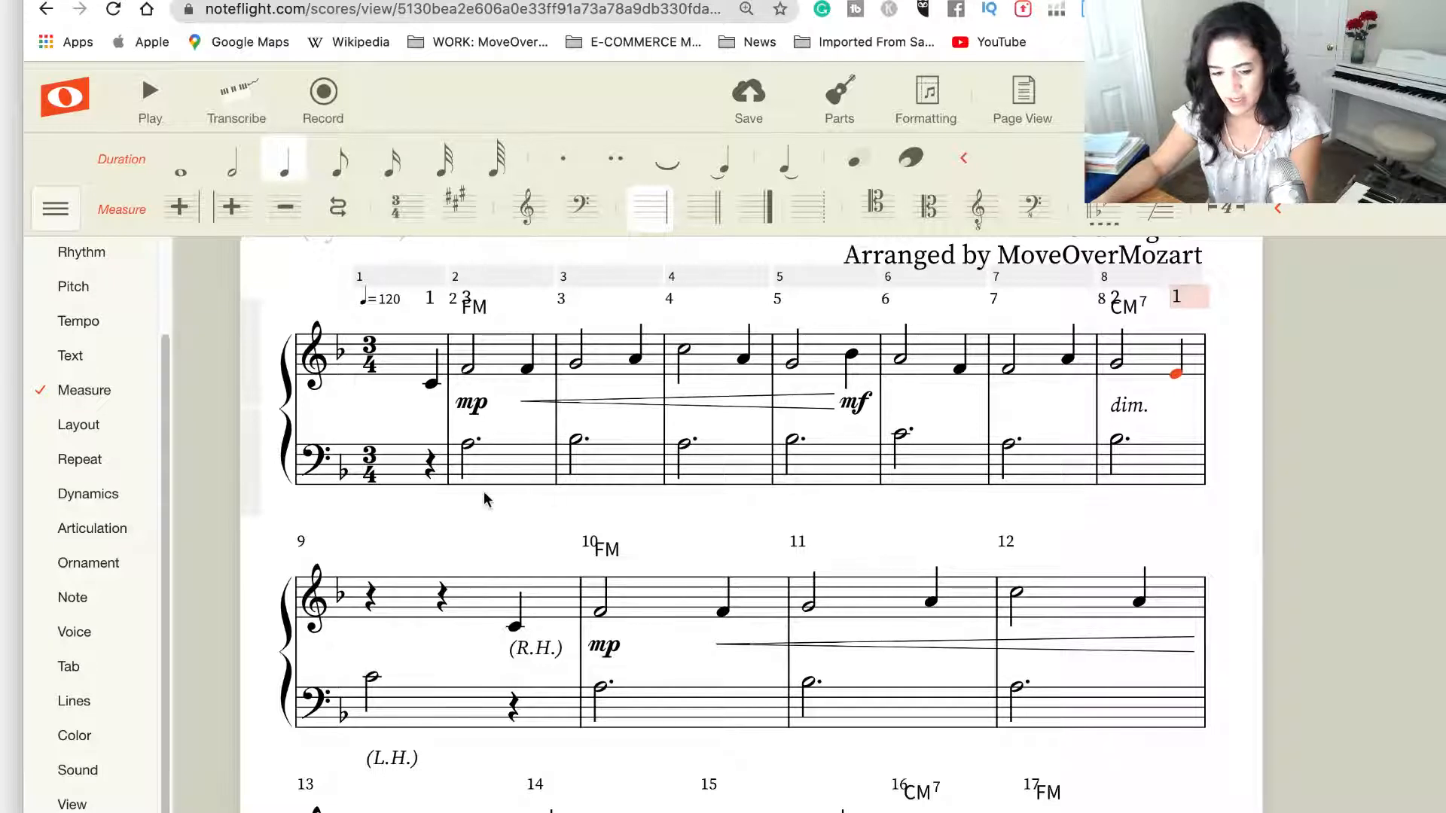
# Add fingering 3 to the bass note in measure 2 and move it below the bass staff
pyautogui.click(466, 447)
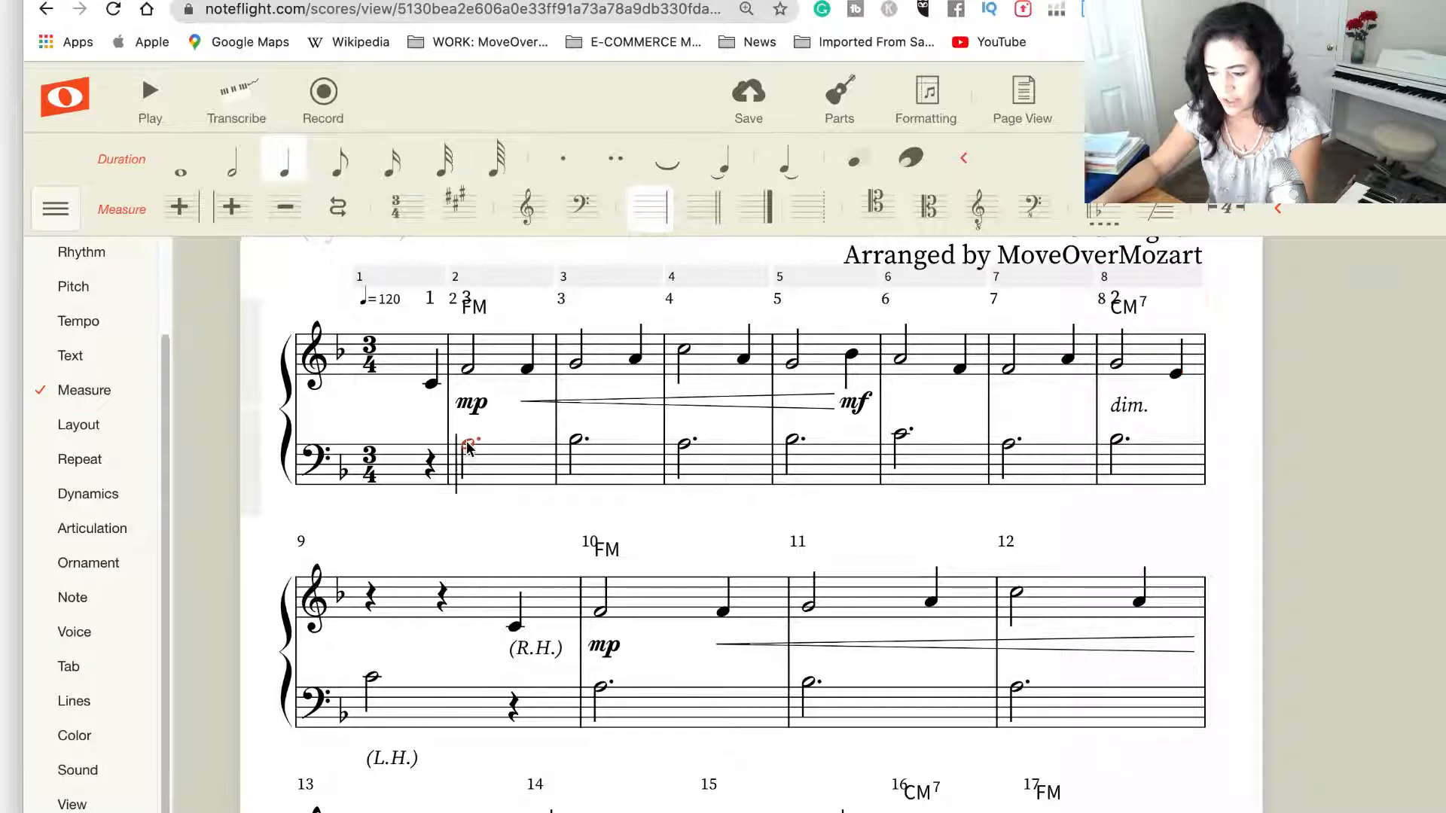
pyautogui.press("'")
pyautogui.write('3')
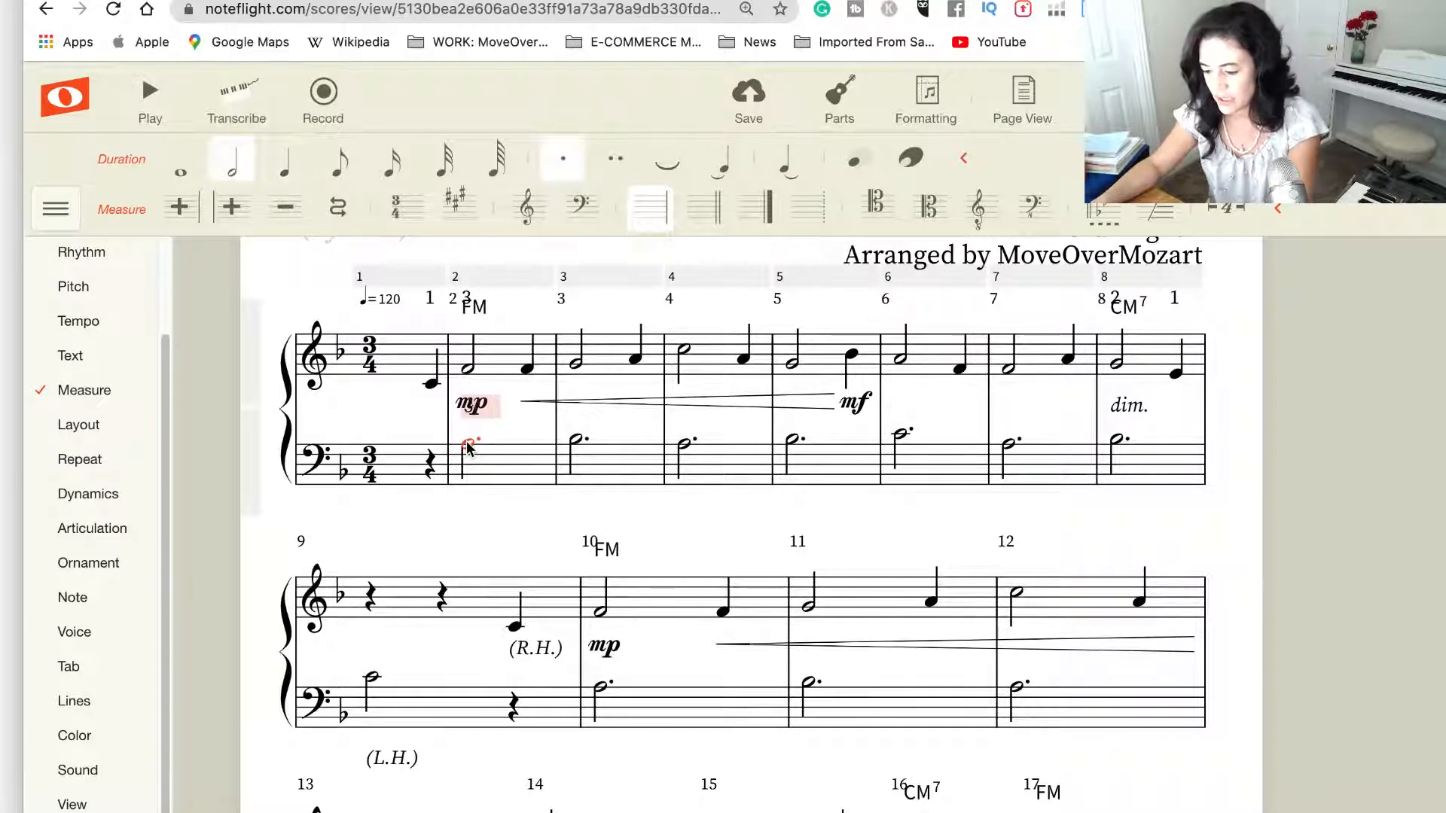
pyautogui.click(504, 497)
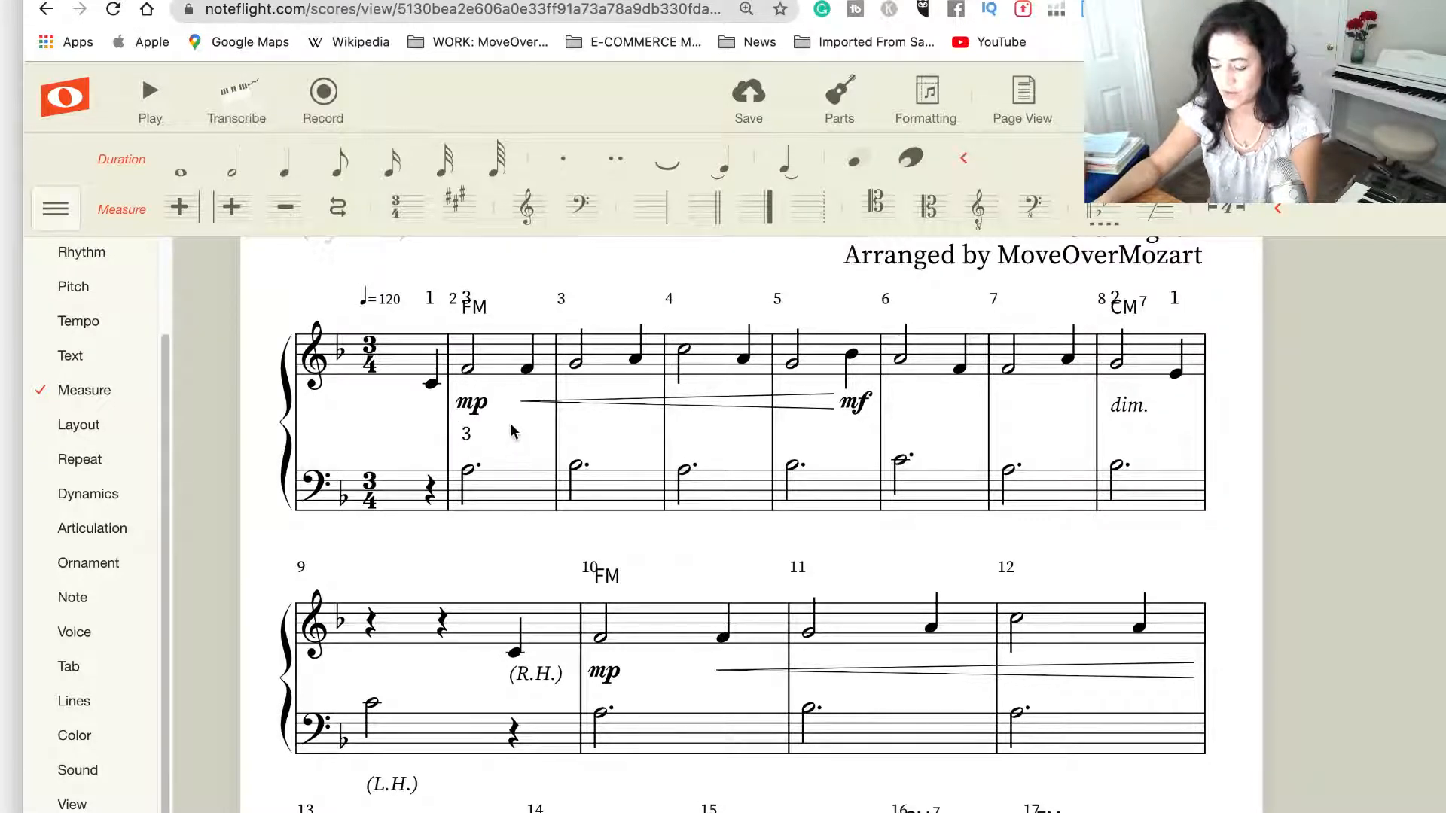
pyautogui.moveTo(466, 435); pyautogui.dragTo(467, 501)
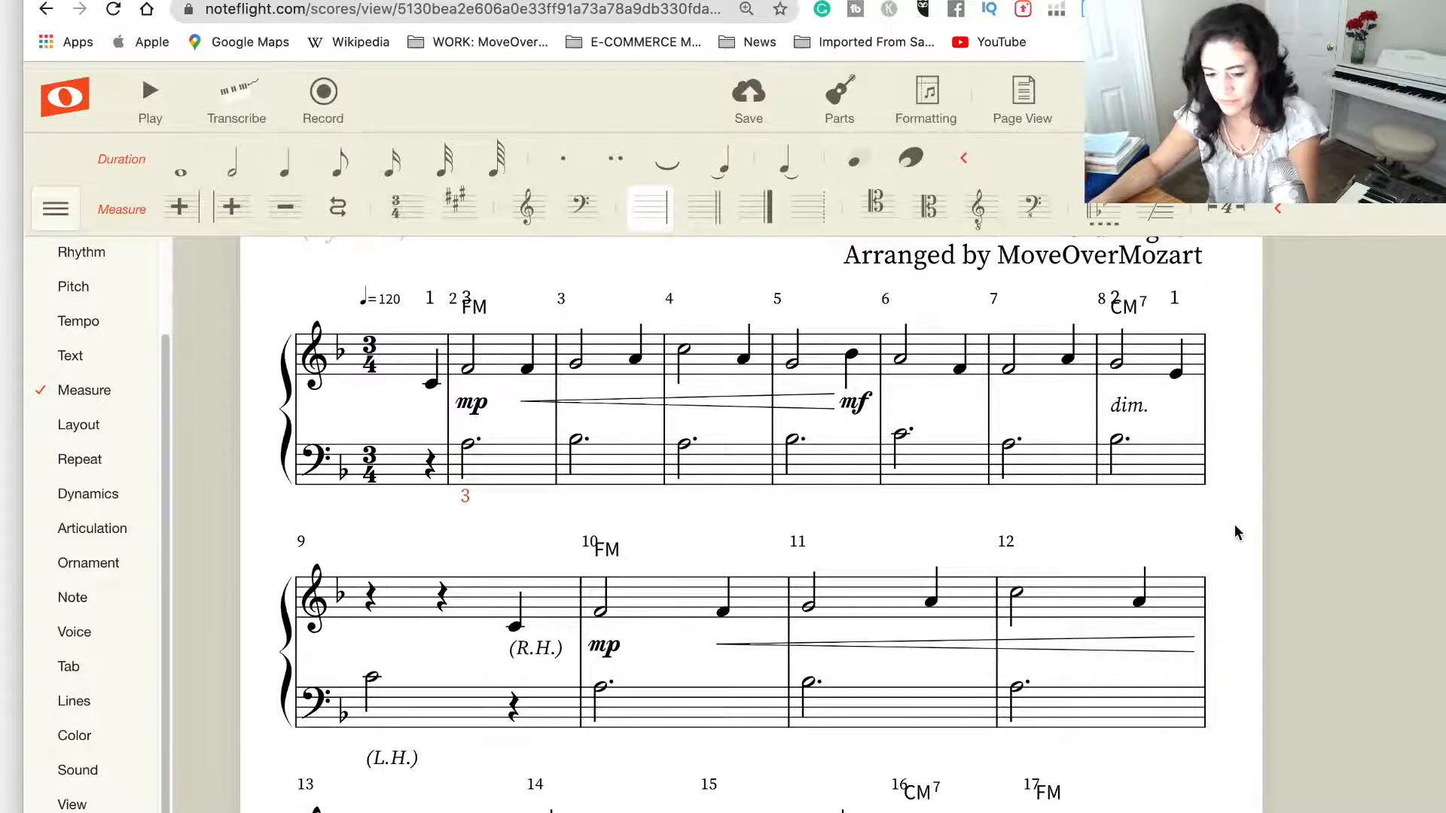
# Add fingering 2 below the bass note in measure 8
pyautogui.scroll(-2, 1160, 566)
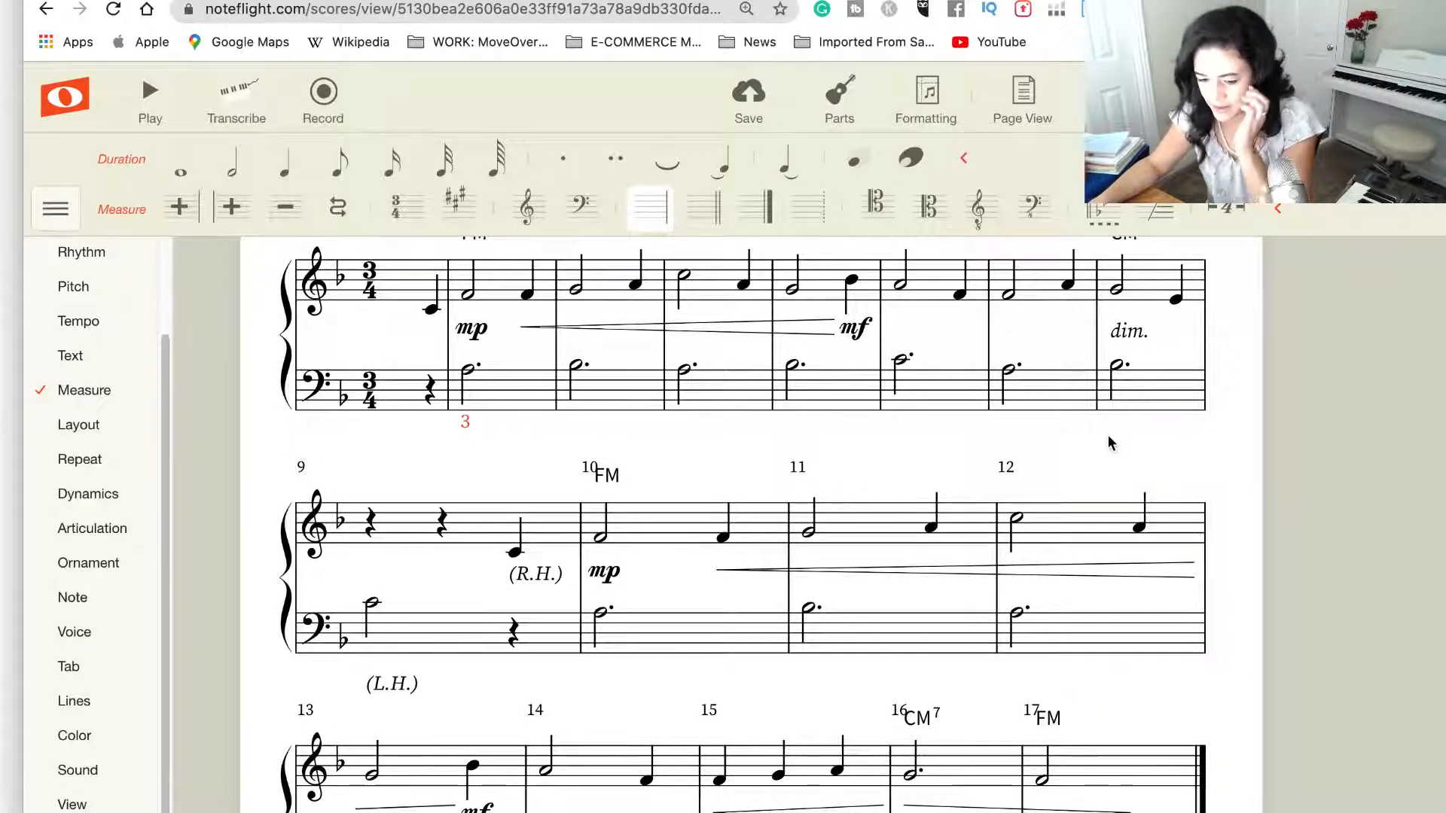
pyautogui.click(1117, 368)
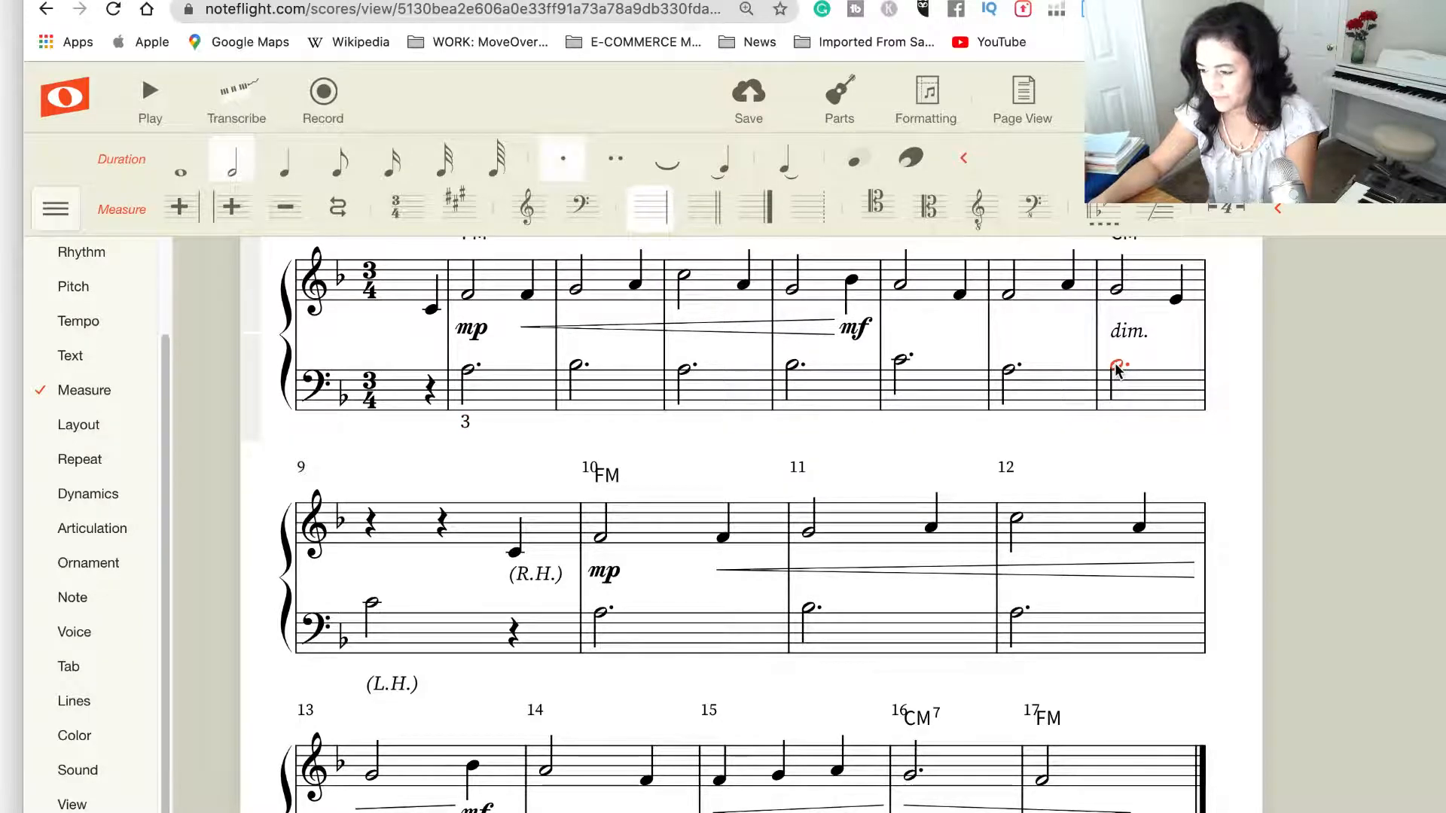
pyautogui.scroll(1, 1144, 458)
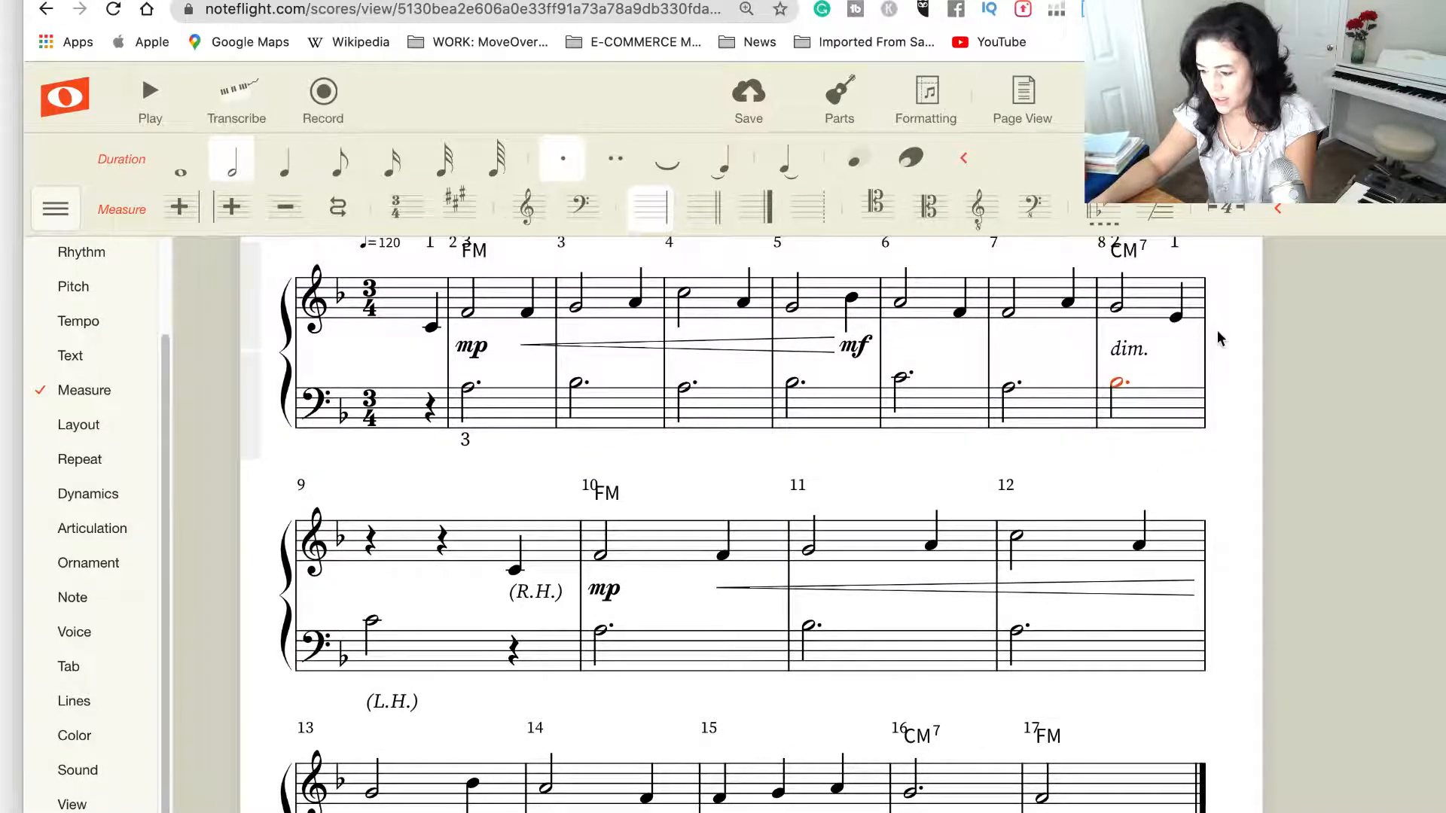
pyautogui.hotkey('ctrl', 'shift', 'f')
pyautogui.write('2')
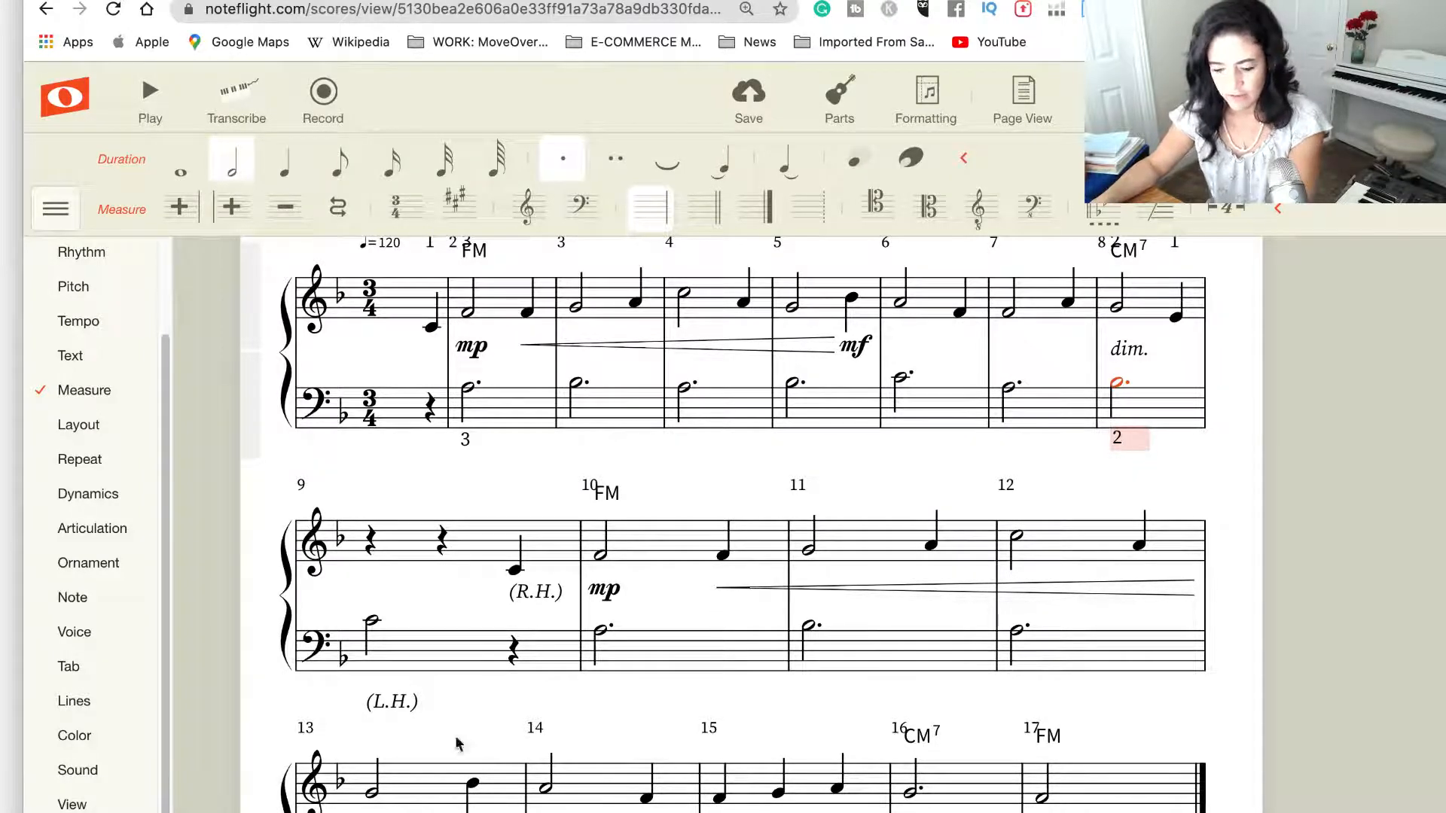
# Add fingering 1 to the bass half note and to the treble quarter note in measure 9
pyautogui.click(371, 621)
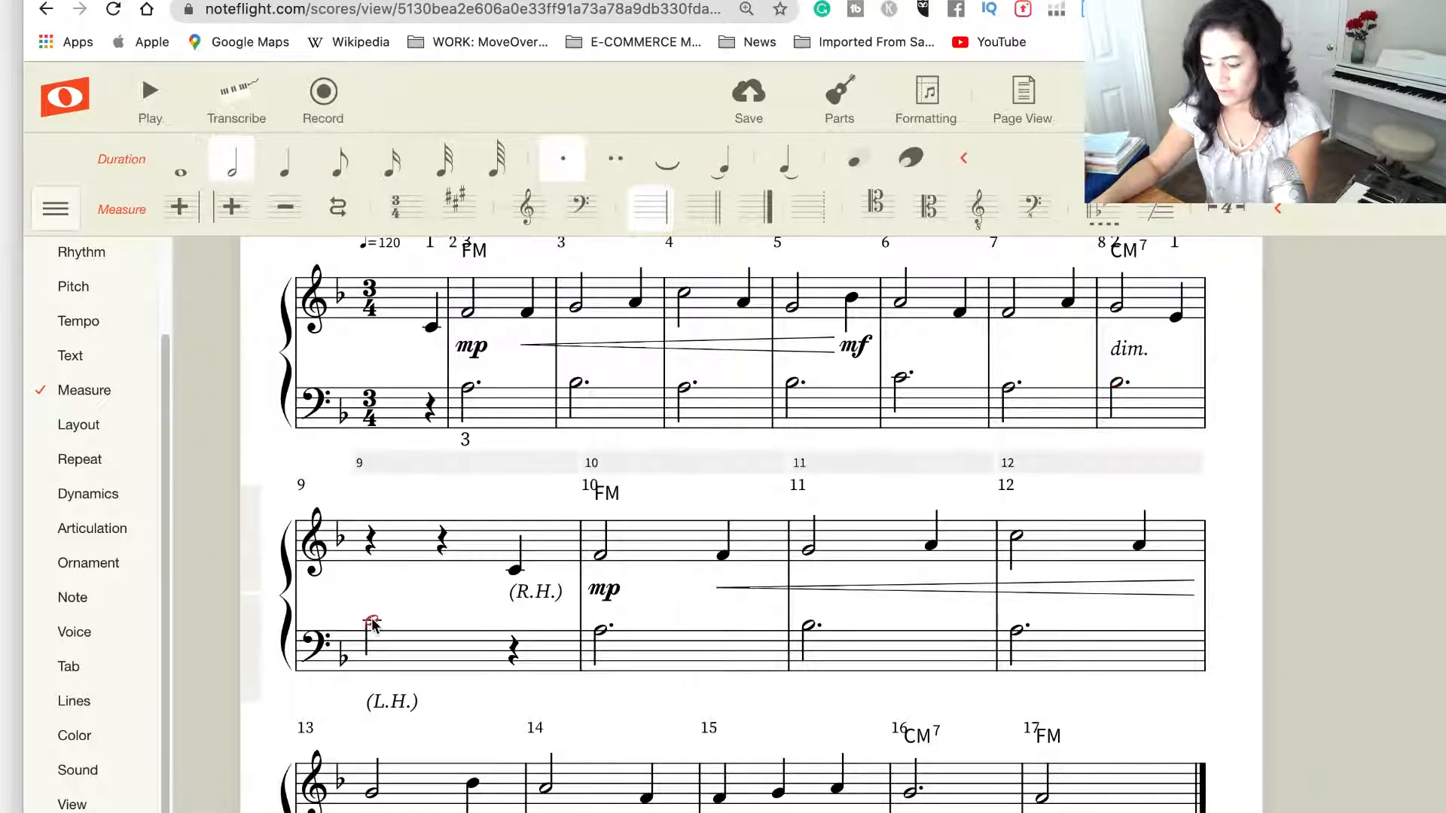
pyautogui.hotkey('ctrl', 'shift', 'f')
pyautogui.write('1')
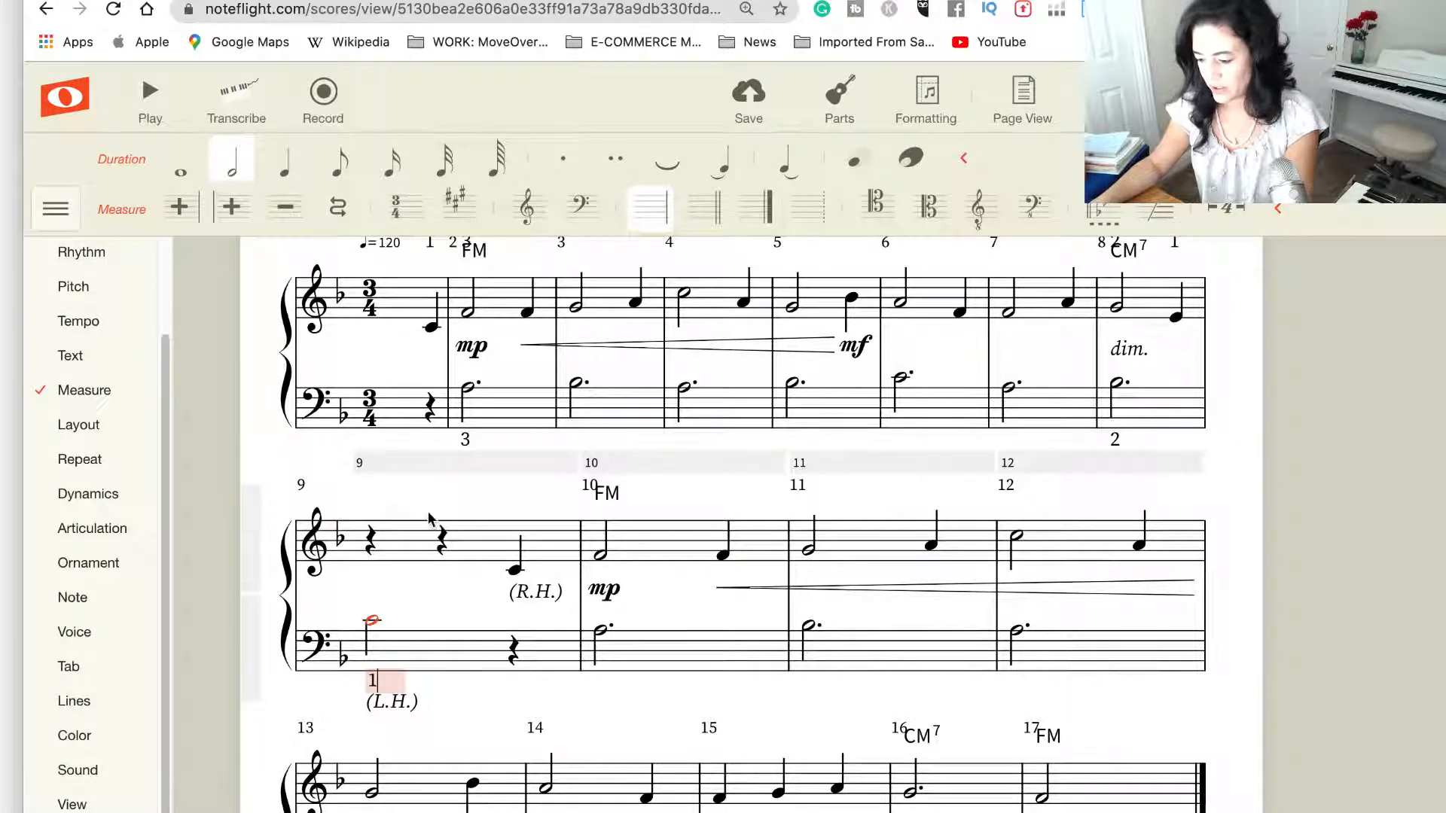
pyautogui.click(512, 573)
pyautogui.hotkey('ctrl', 'shift', 'f')
pyautogui.write('1')
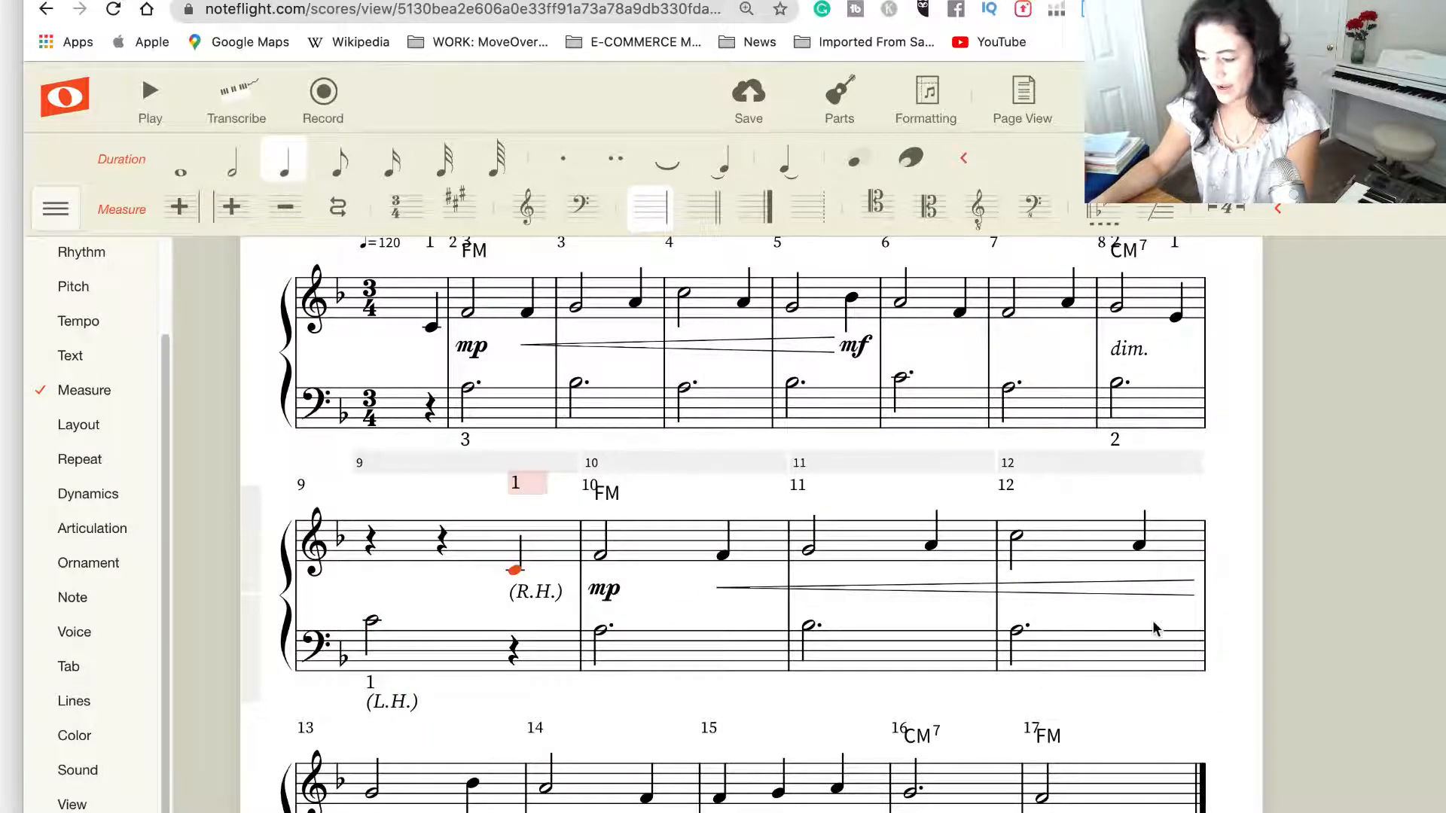
pyautogui.click(1247, 614)
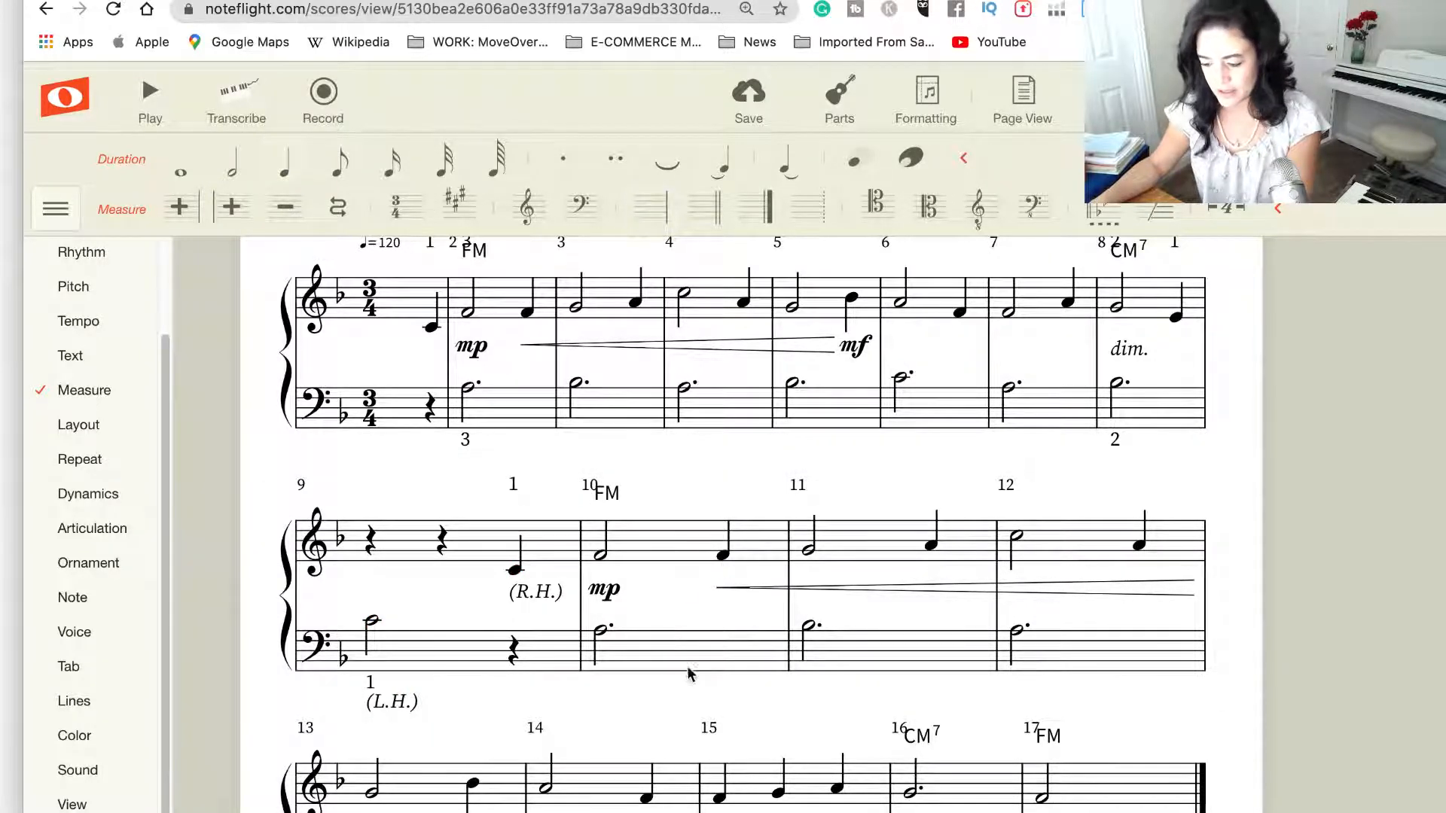
# In measure 13, add fingering 2 below the bass note and fingering 4 above the second treble note
pyautogui.scroll(-2, 694, 678)
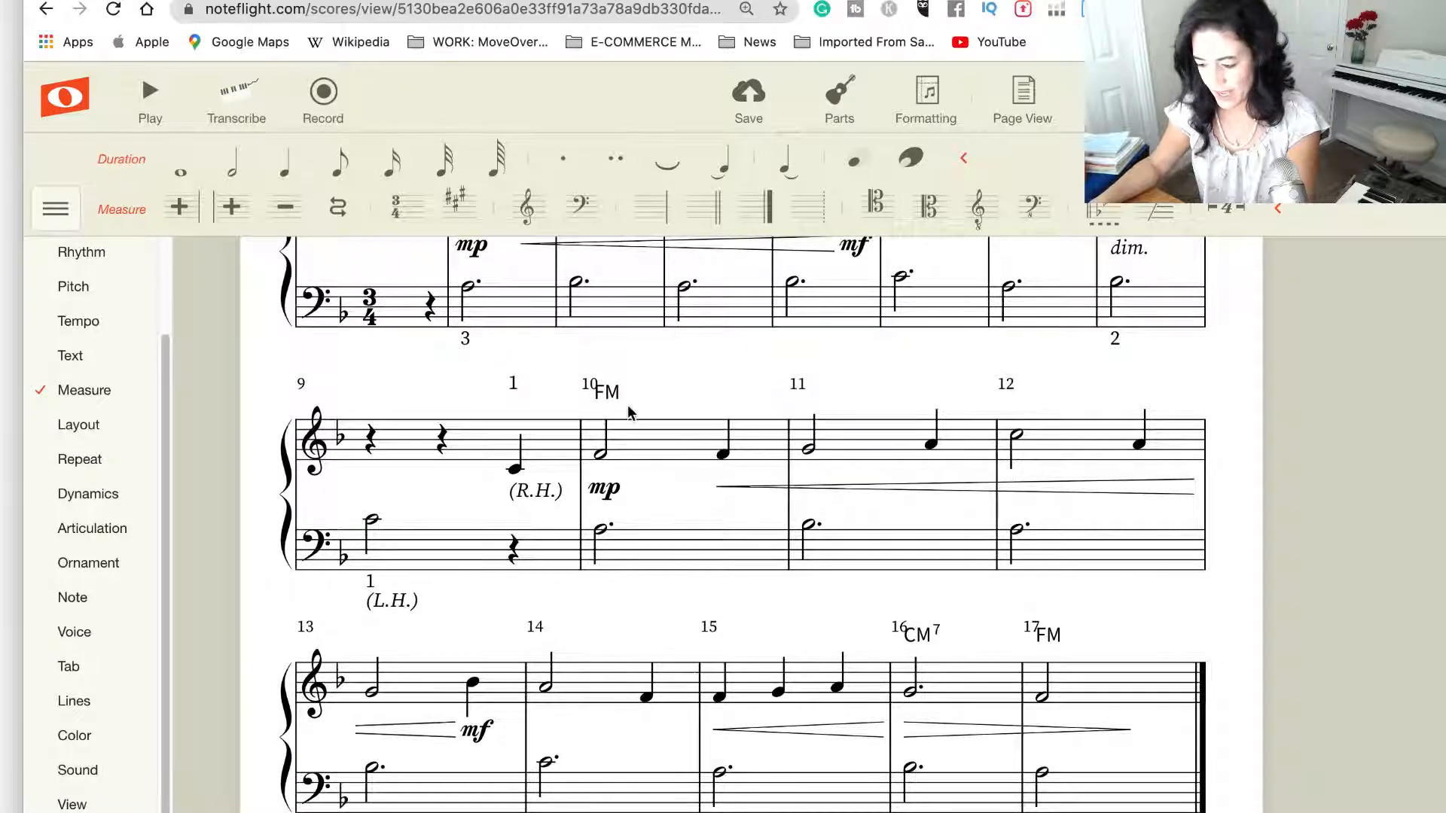
pyautogui.scroll(3, 627, 404)
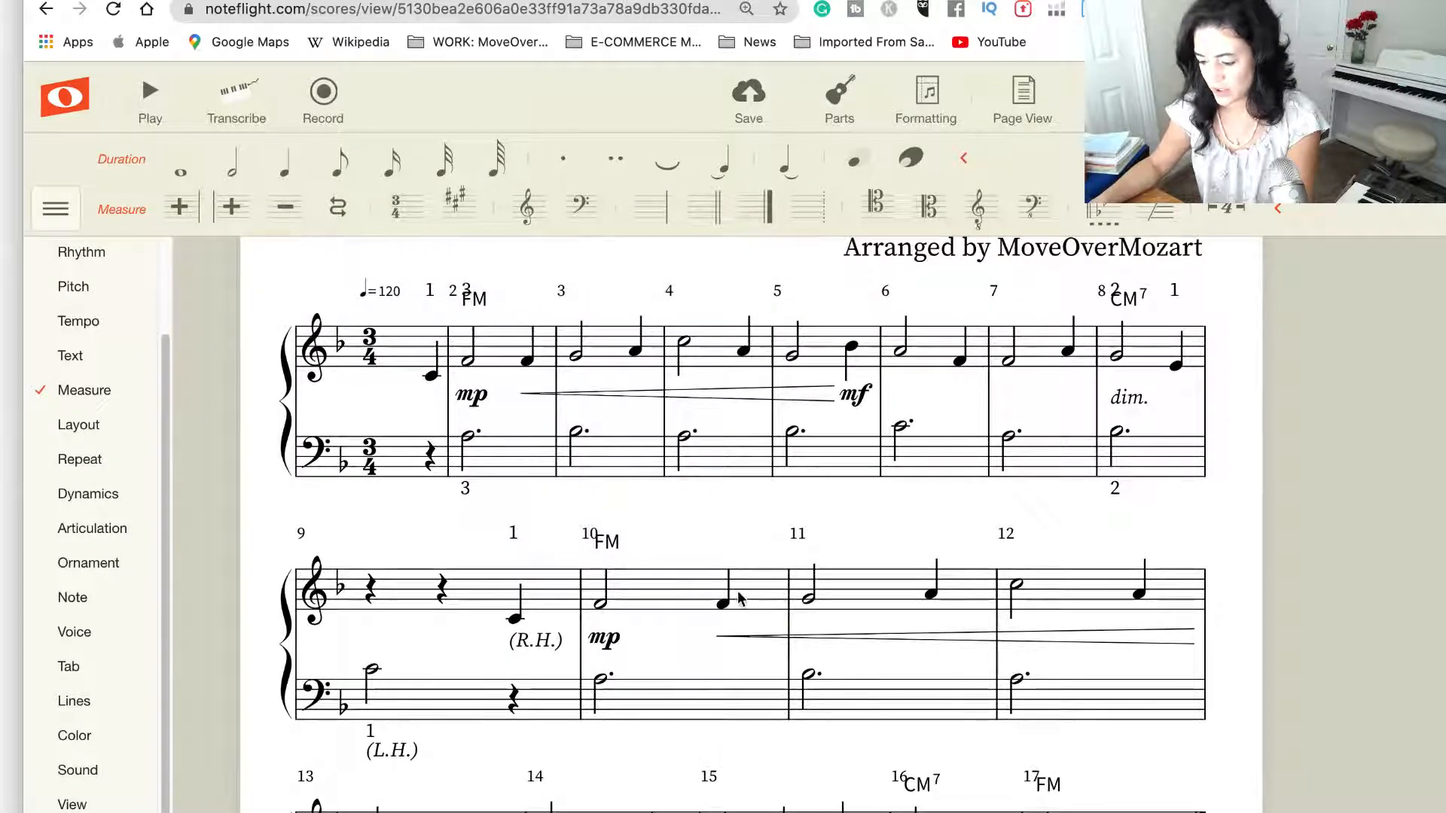
pyautogui.scroll(-2, 739, 599)
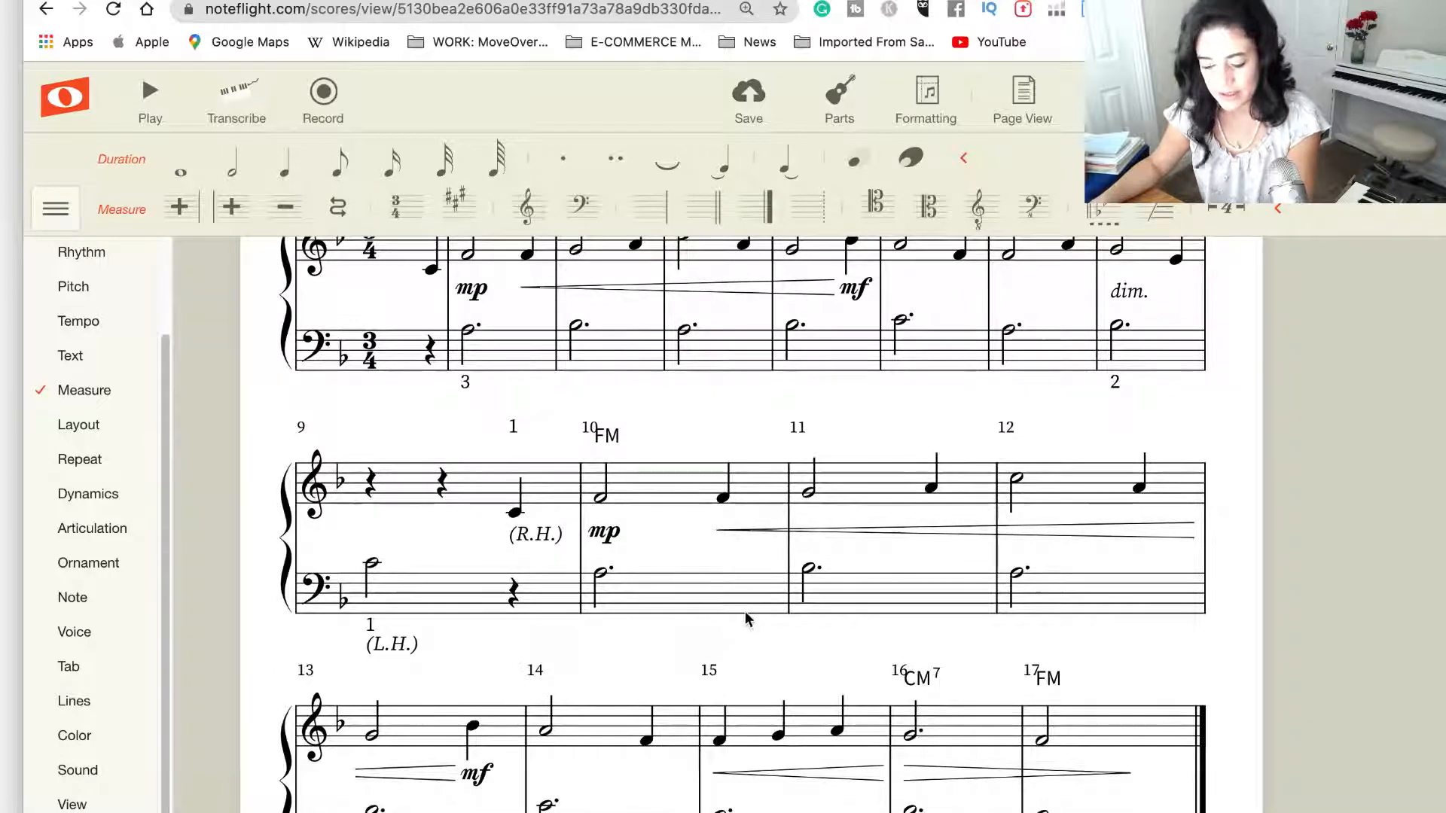
pyautogui.scroll(-1, 745, 618)
pyautogui.scroll(-2, 735, 622)
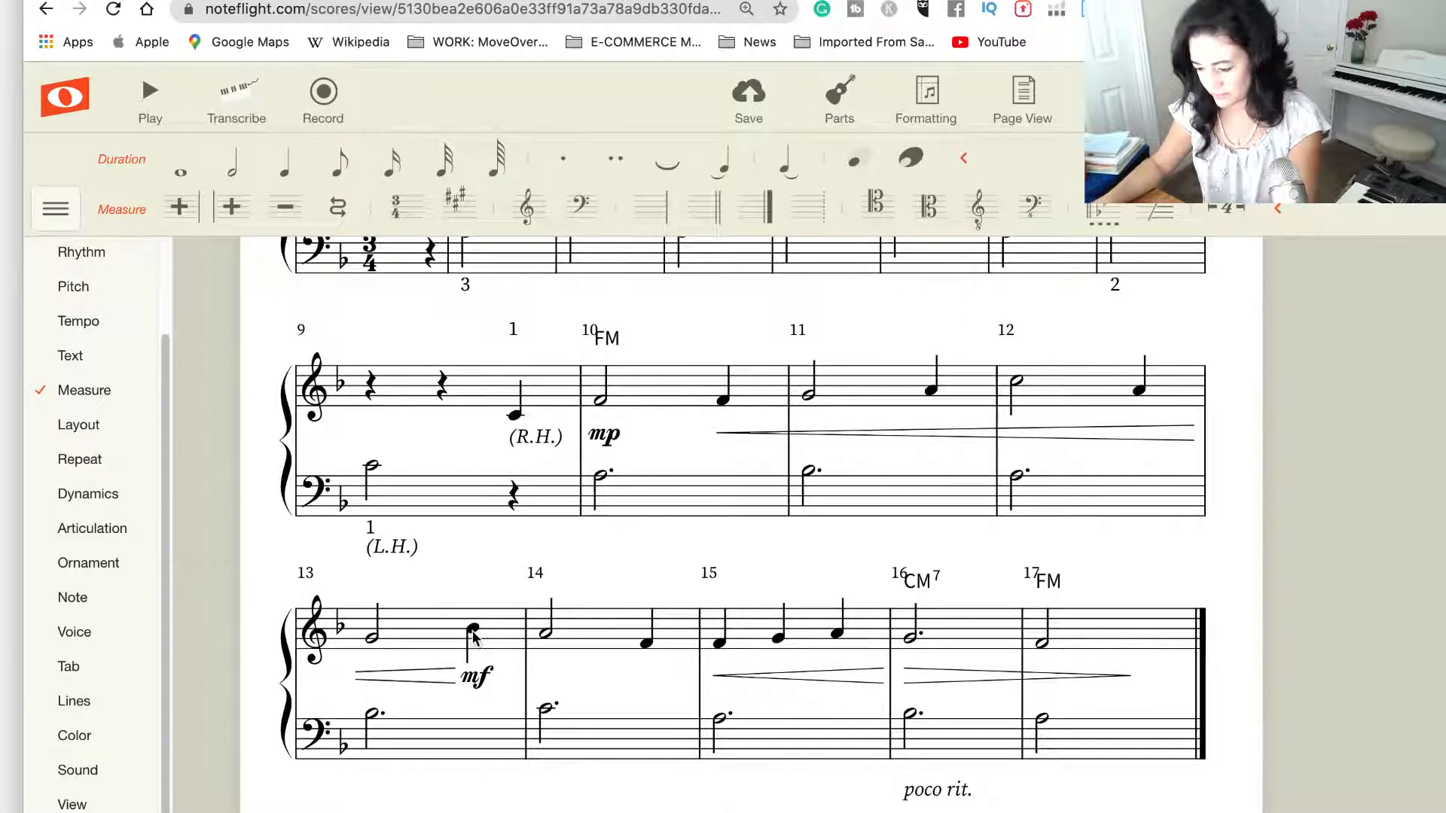
pyautogui.click(373, 717)
pyautogui.write('2')
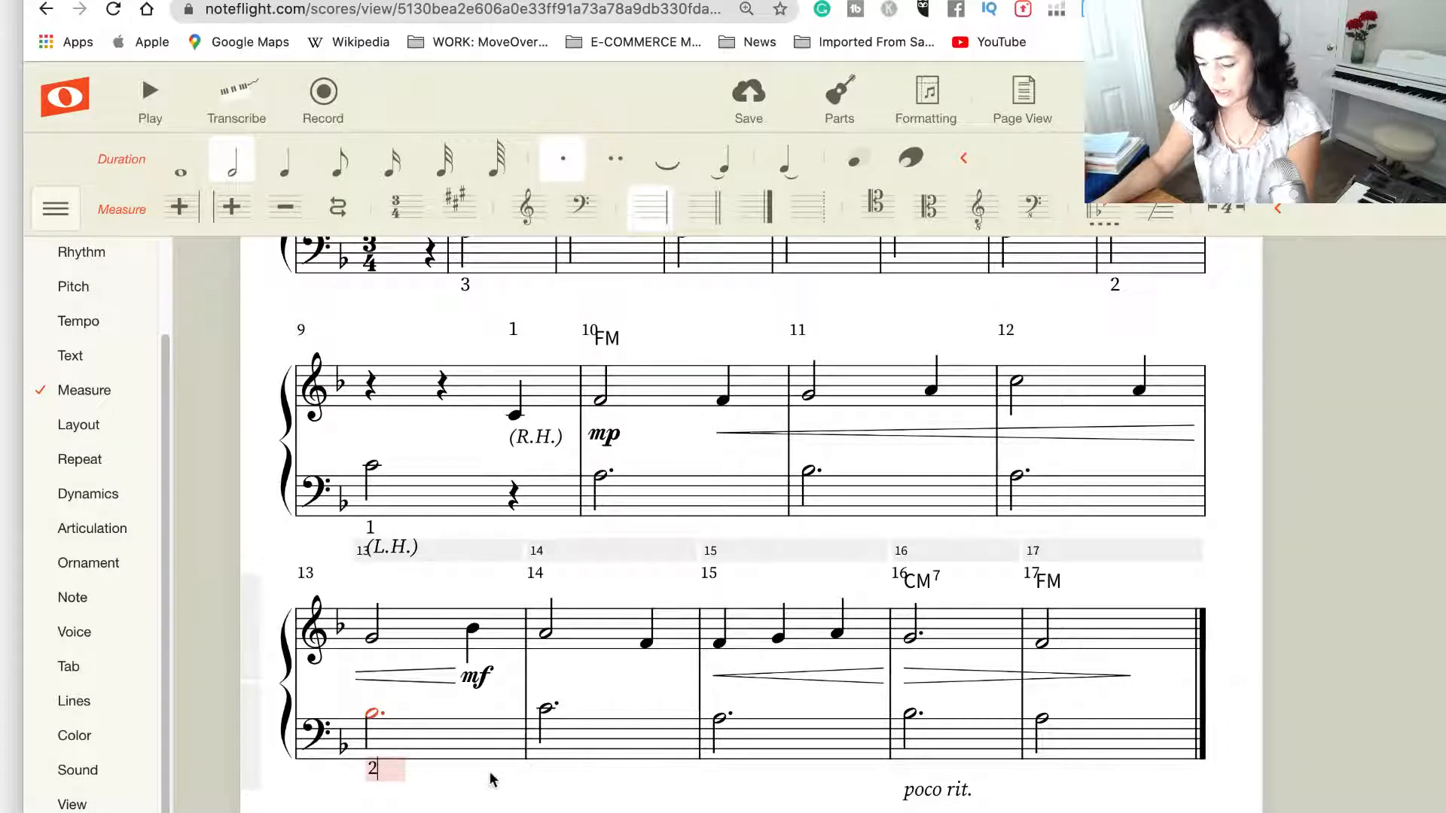
pyautogui.click(472, 629)
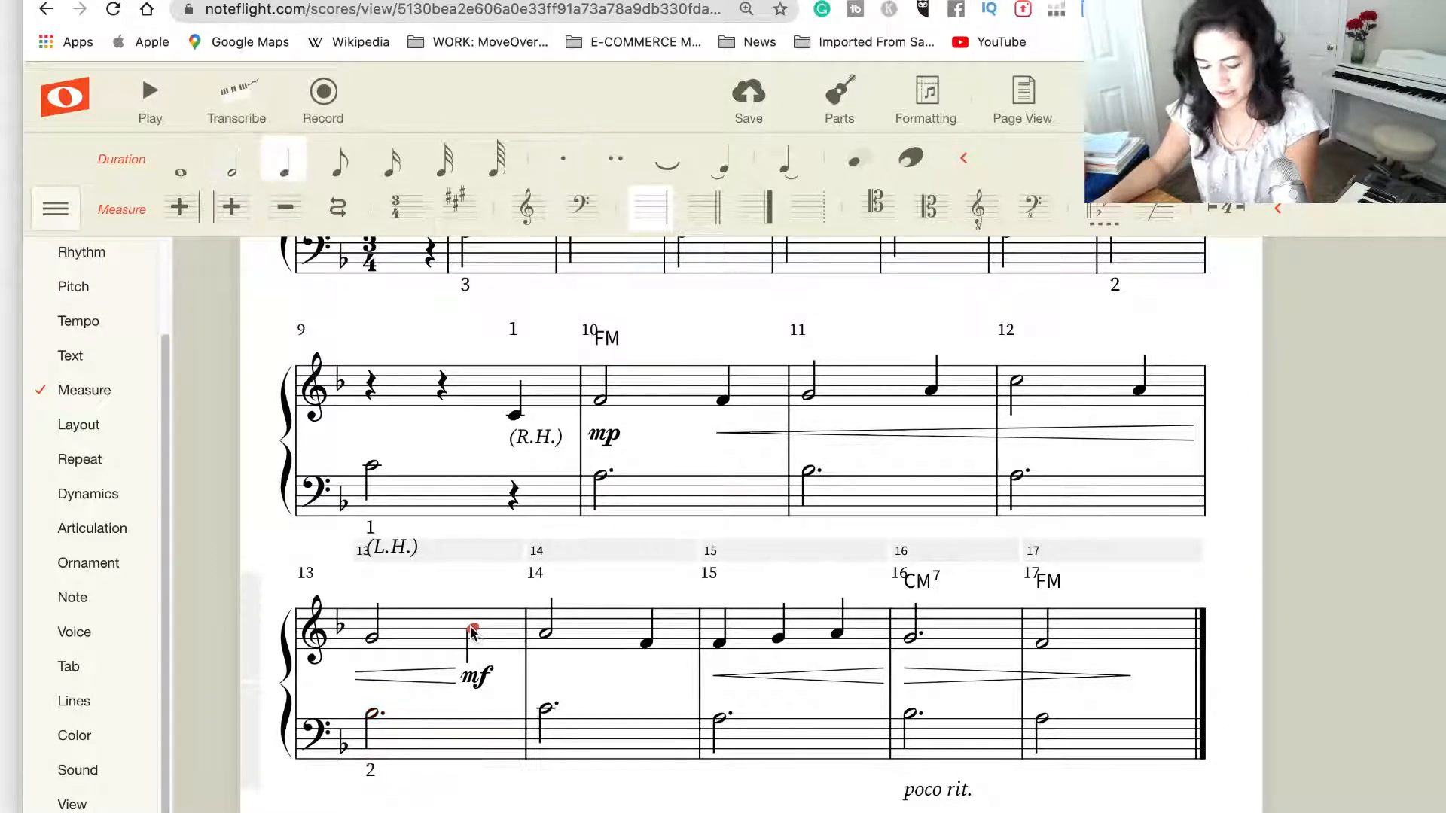
pyautogui.hotkey('shift', 'f')
pyautogui.write('4')
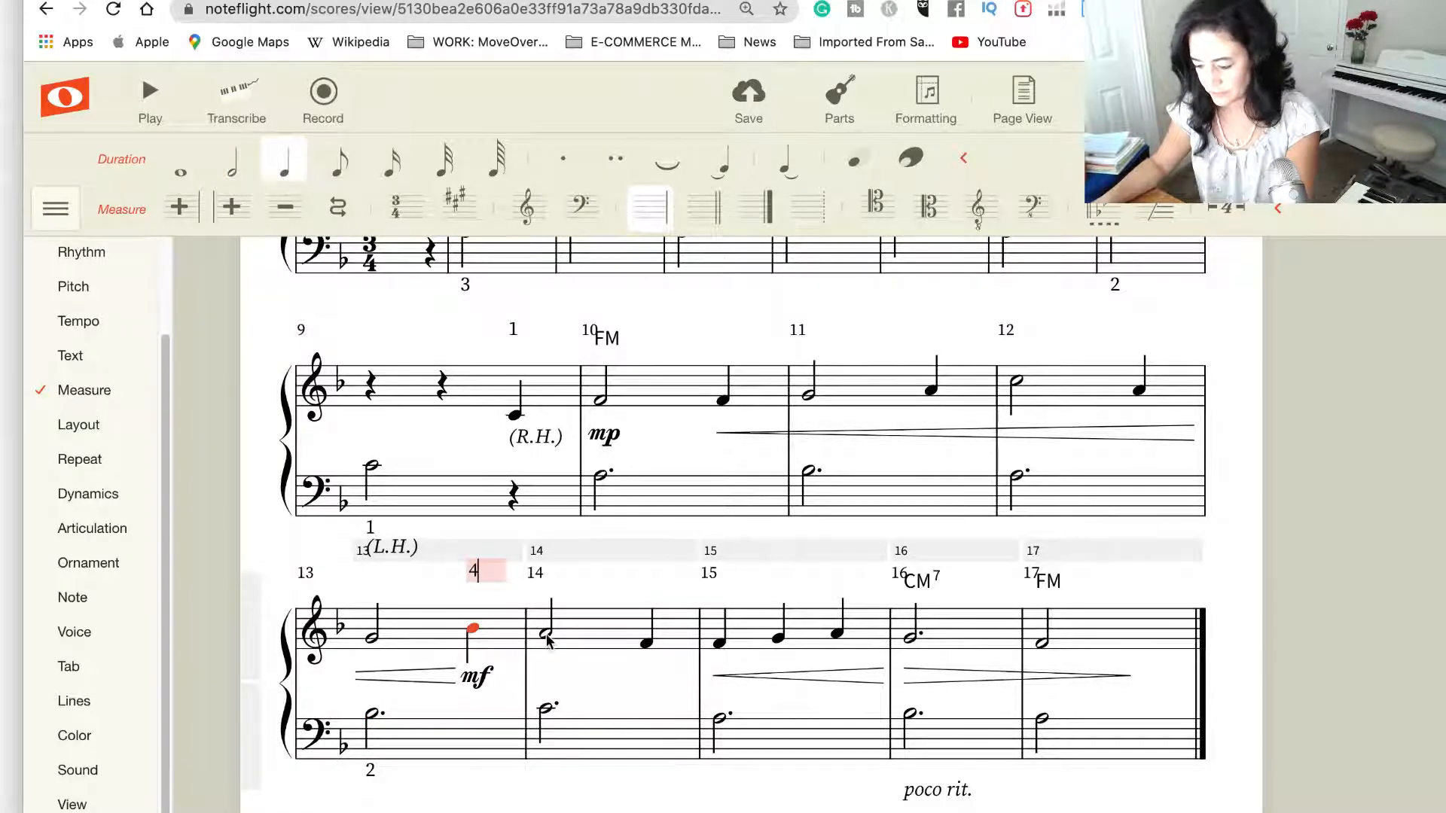
# Add fingering 2 above the treble note in measure 16 and fingering 1 above the treble note in measure 17
pyautogui.click(914, 639)
pyautogui.write('2')
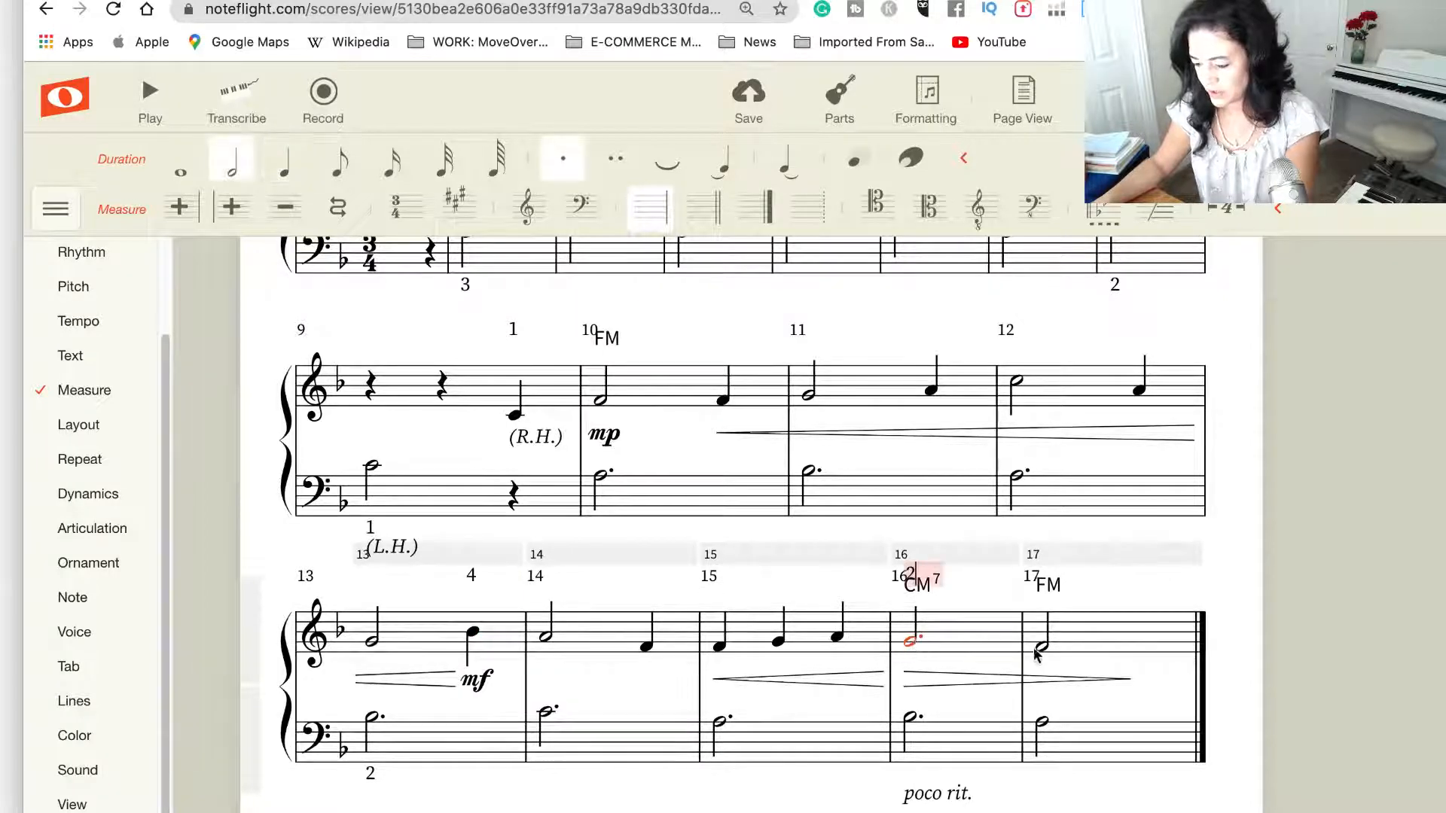
pyautogui.click(1043, 649)
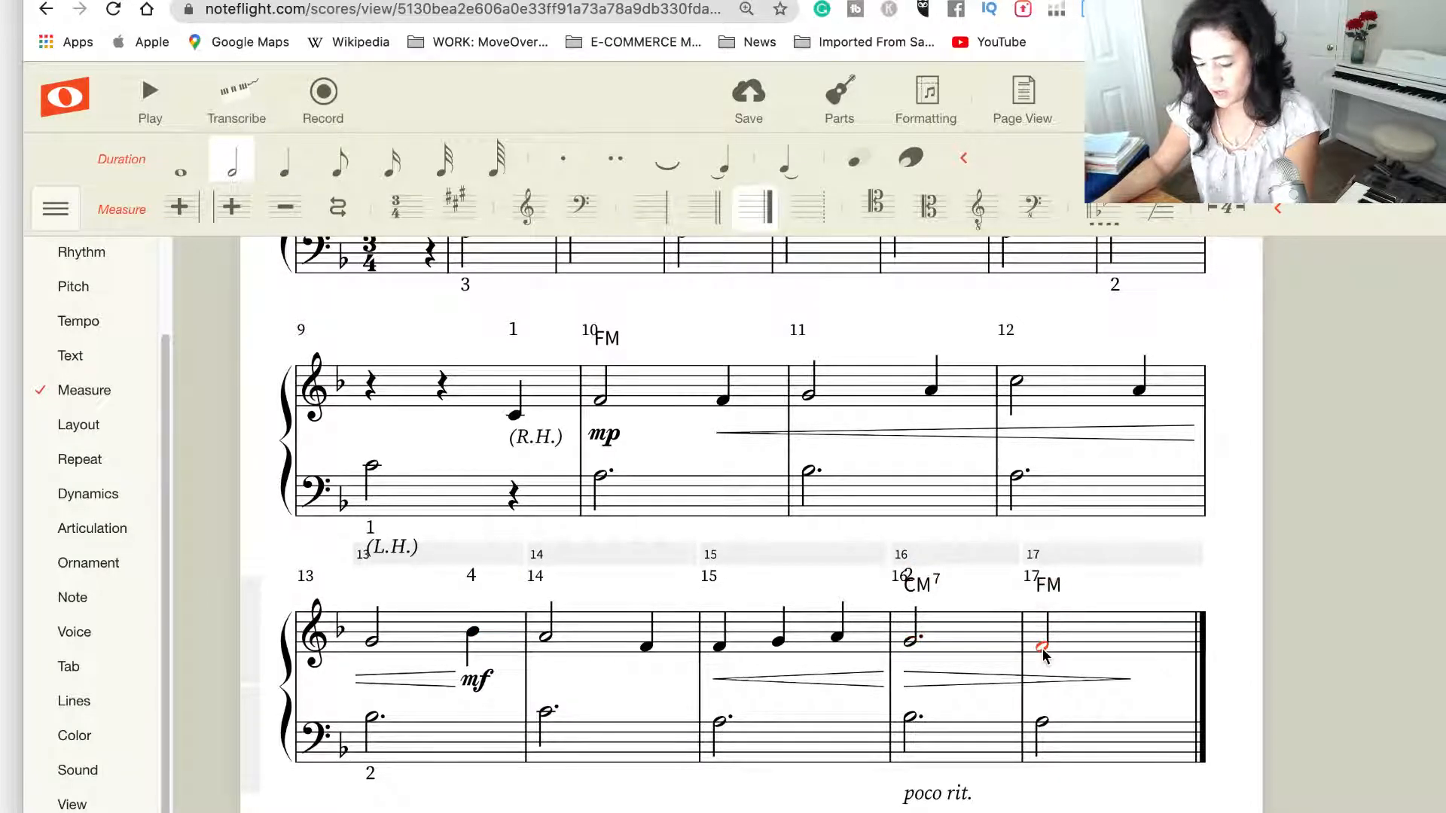
pyautogui.write('1')
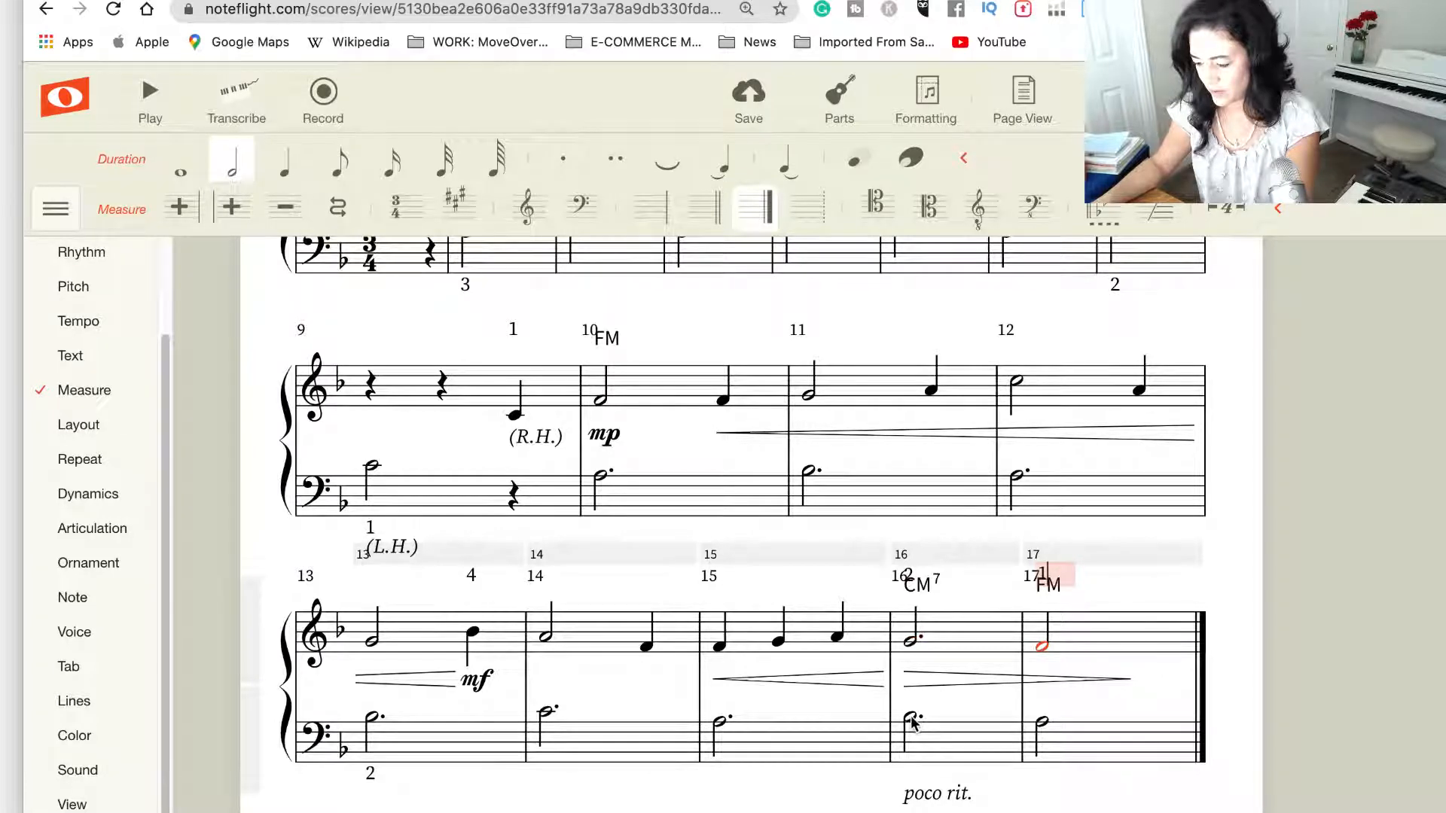
# Add fingering 3 below the final bass note in measure 17 and save the score
pyautogui.click(1043, 721)
pyautogui.click(1042, 721)
pyautogui.write('3')
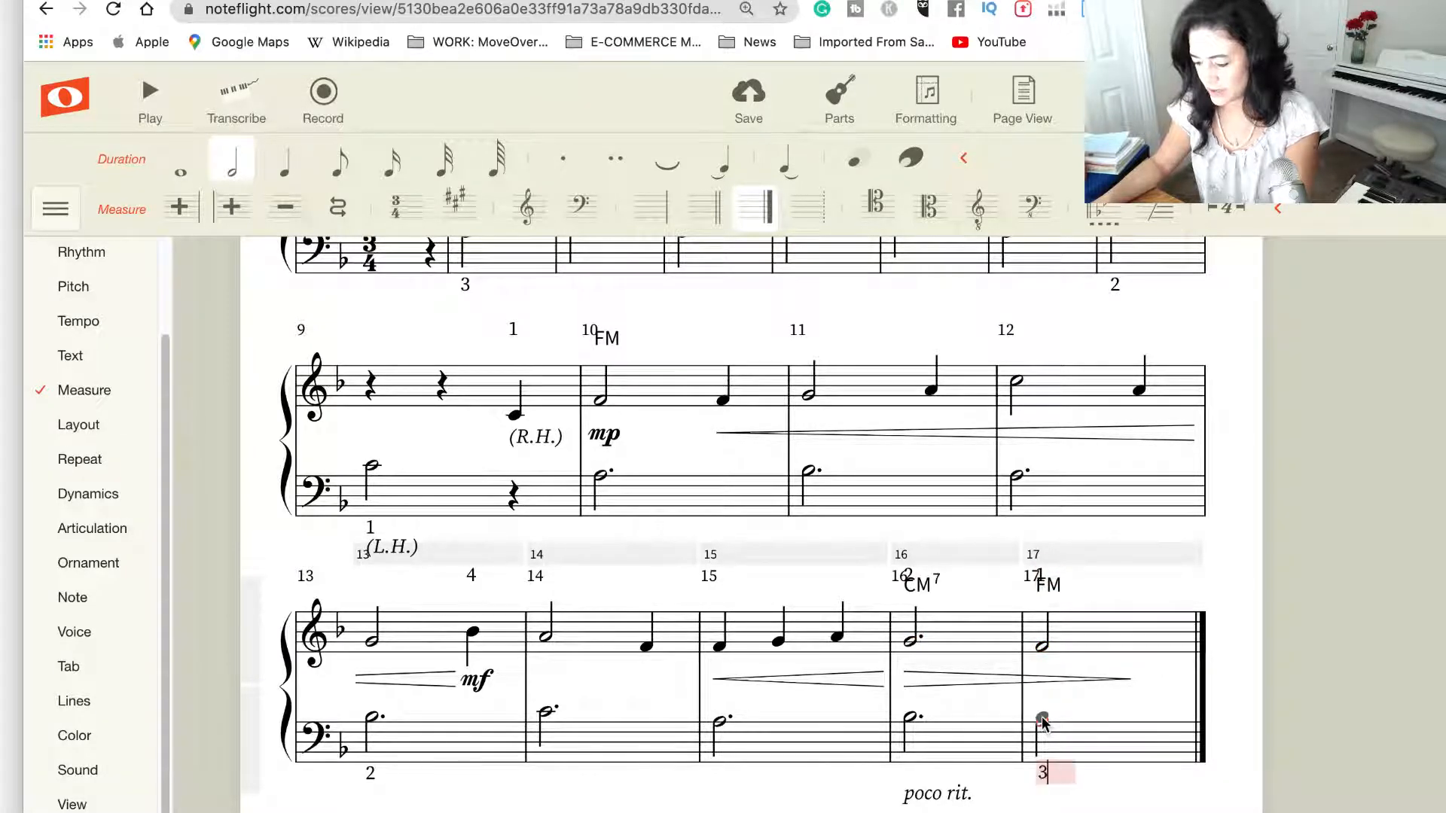
pyautogui.click(1220, 739)
pyautogui.scroll(5, 1122, 644)
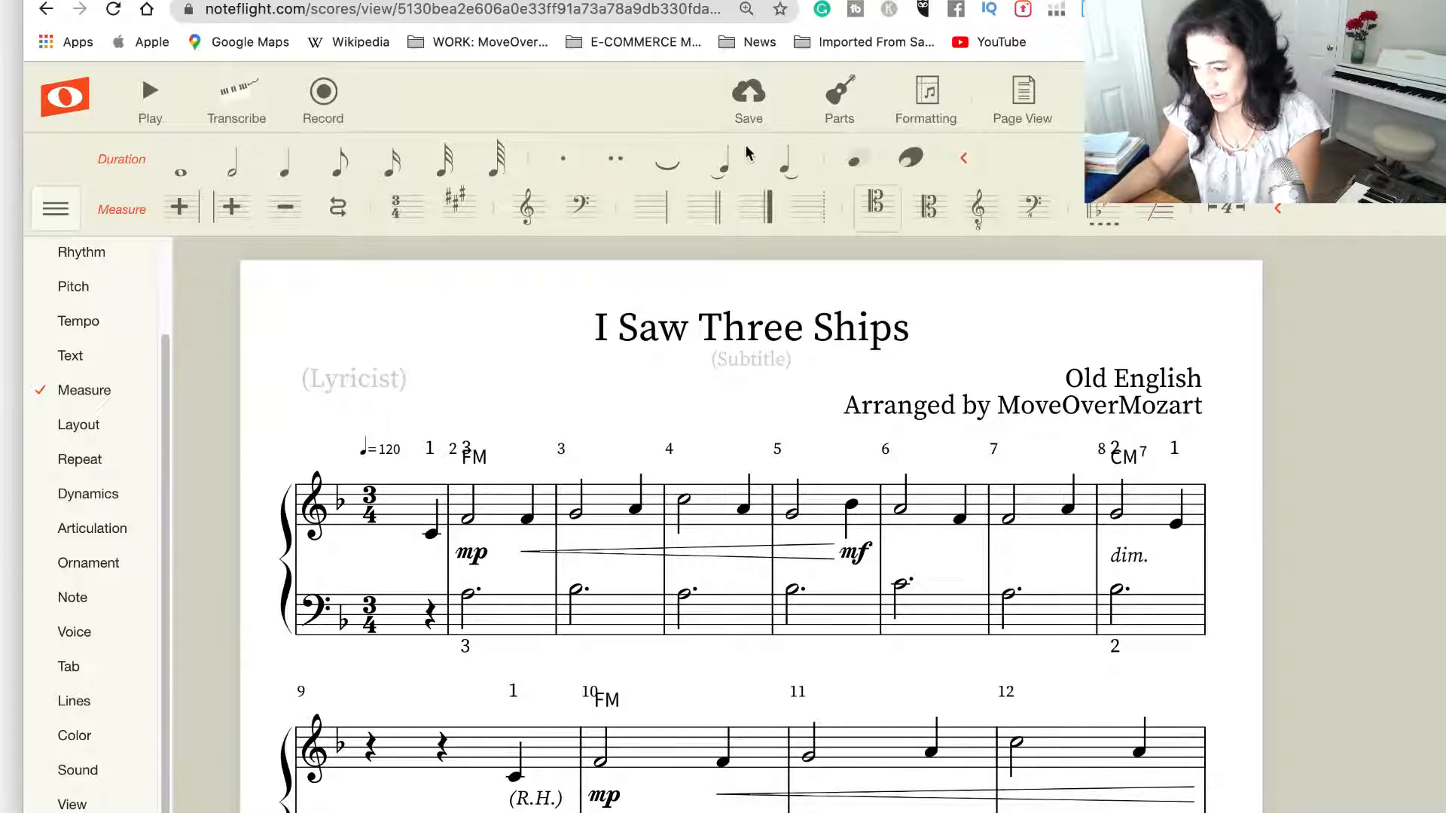
pyautogui.click(749, 101)
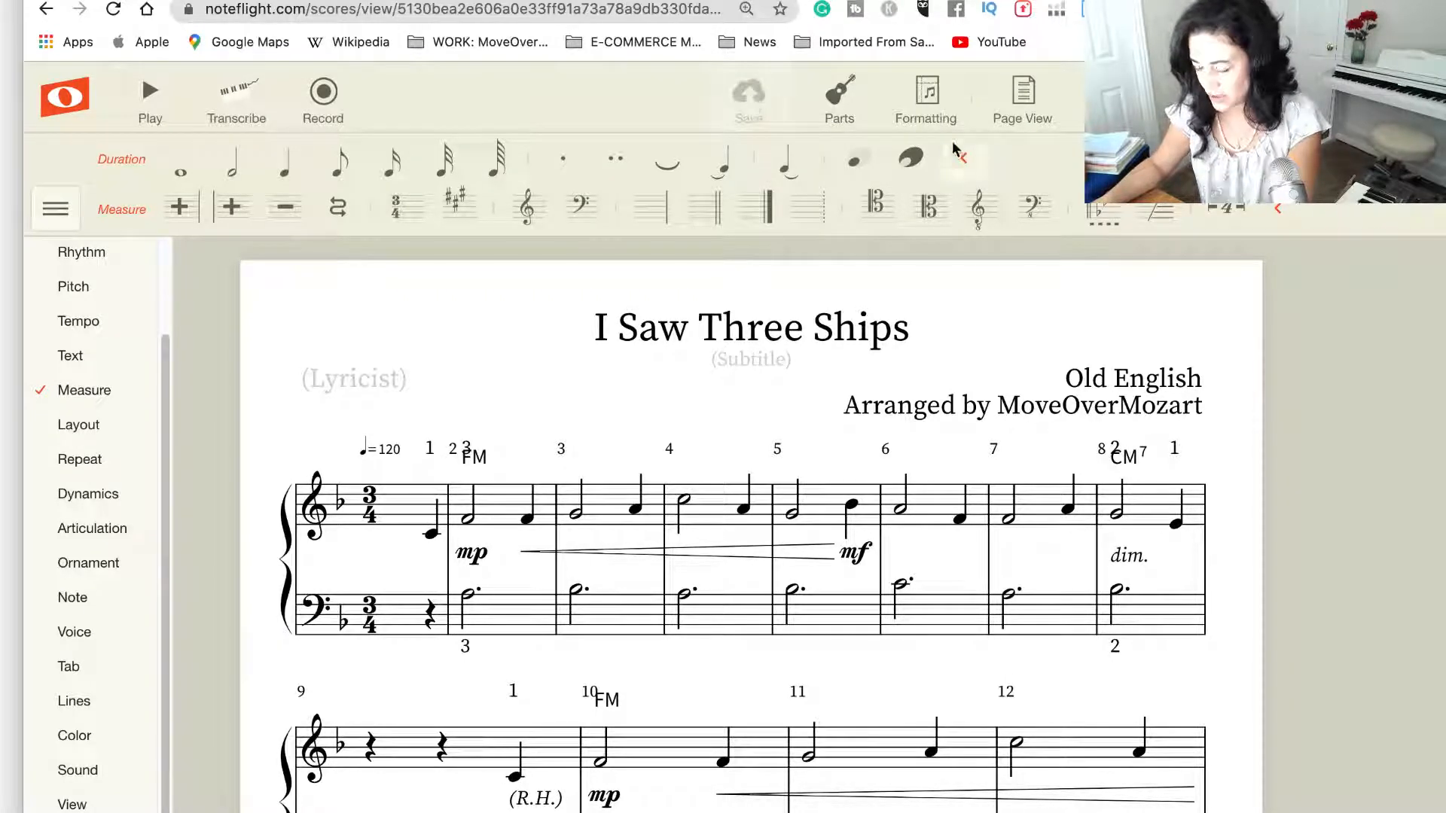
# Turn off showing bar numbers above every measure in the score formatting and save the score
pyautogui.click(928, 94)
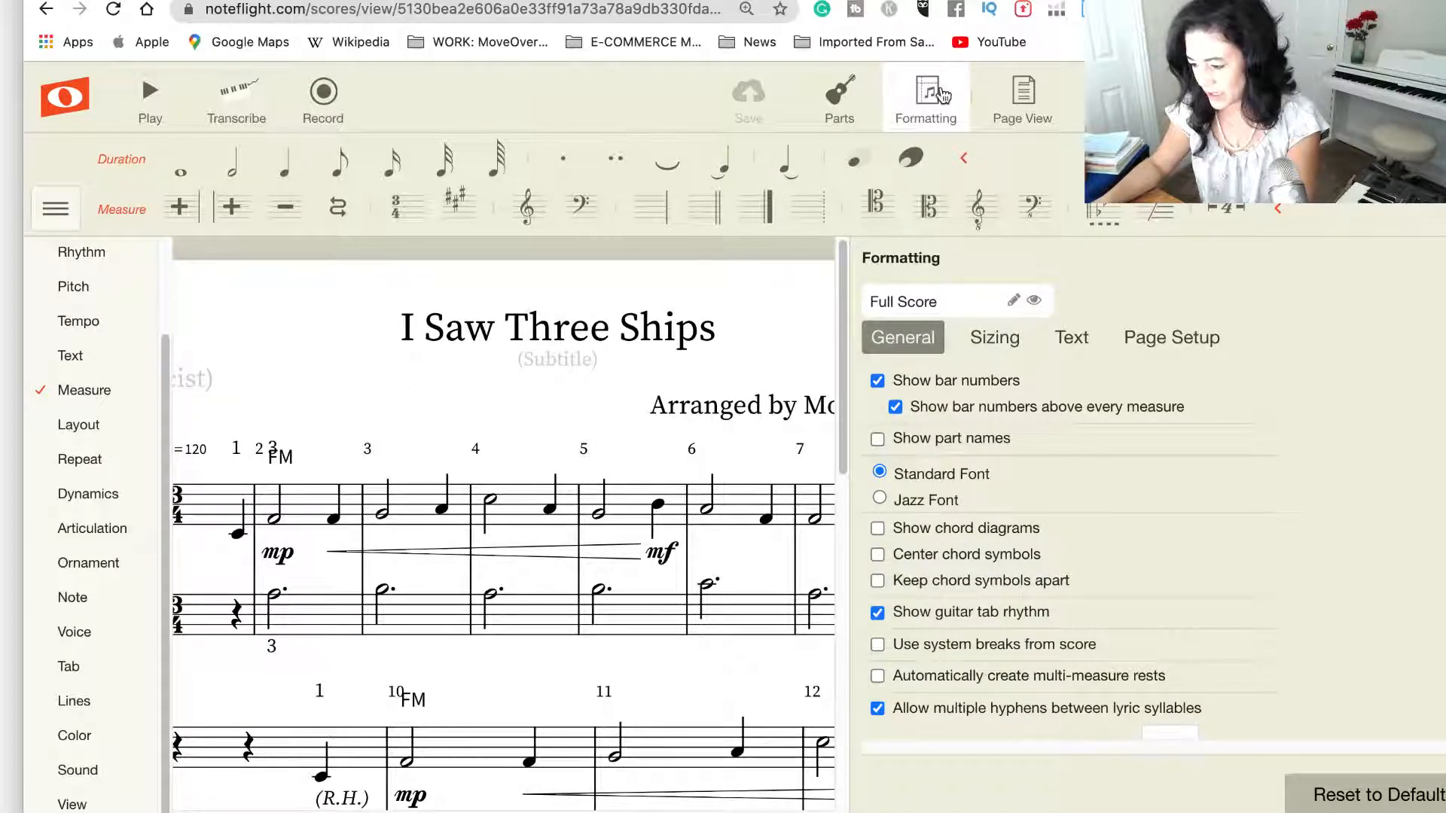
pyautogui.click(895, 407)
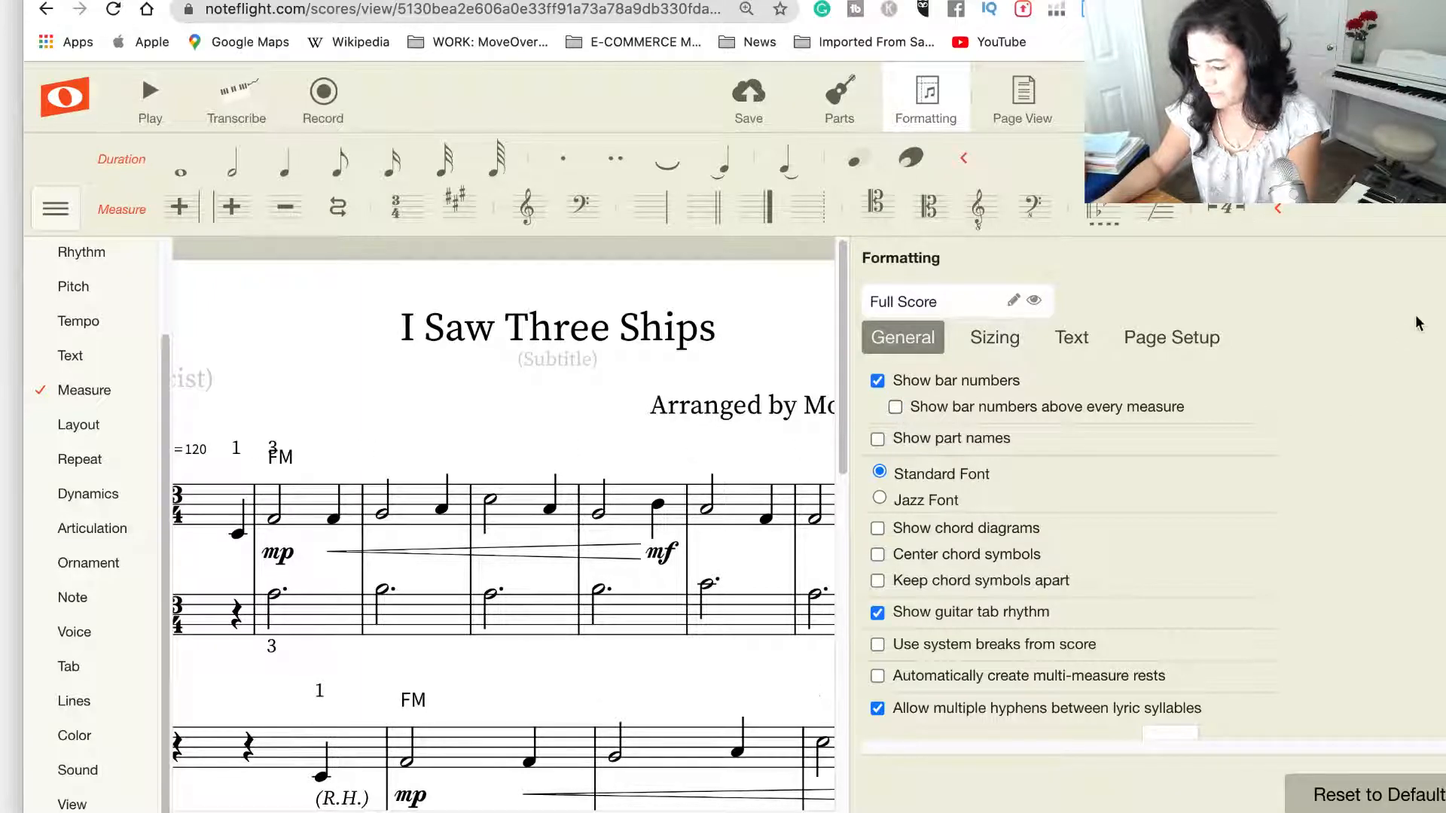
pyautogui.click(1444, 257)
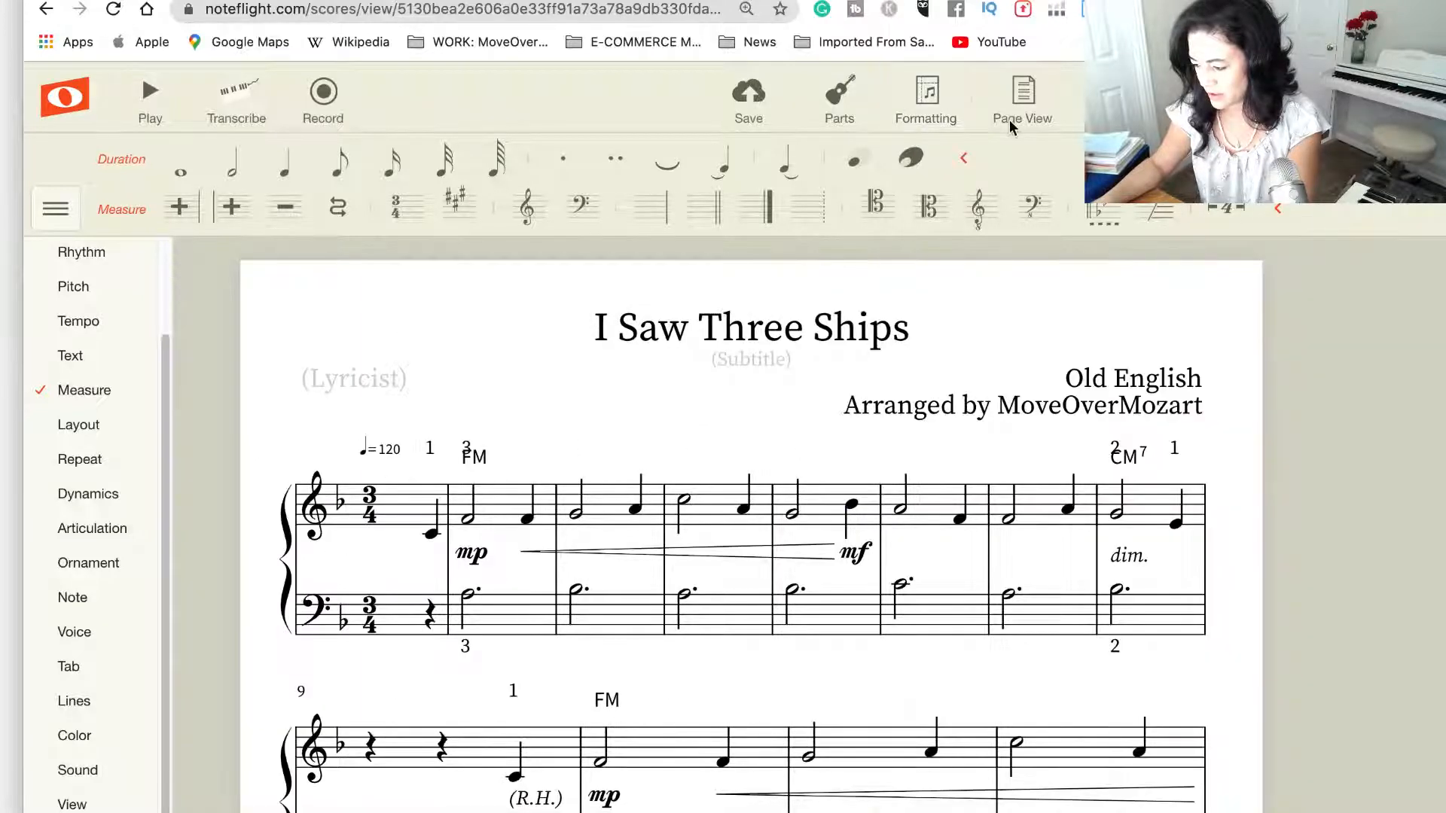
pyautogui.click(741, 96)
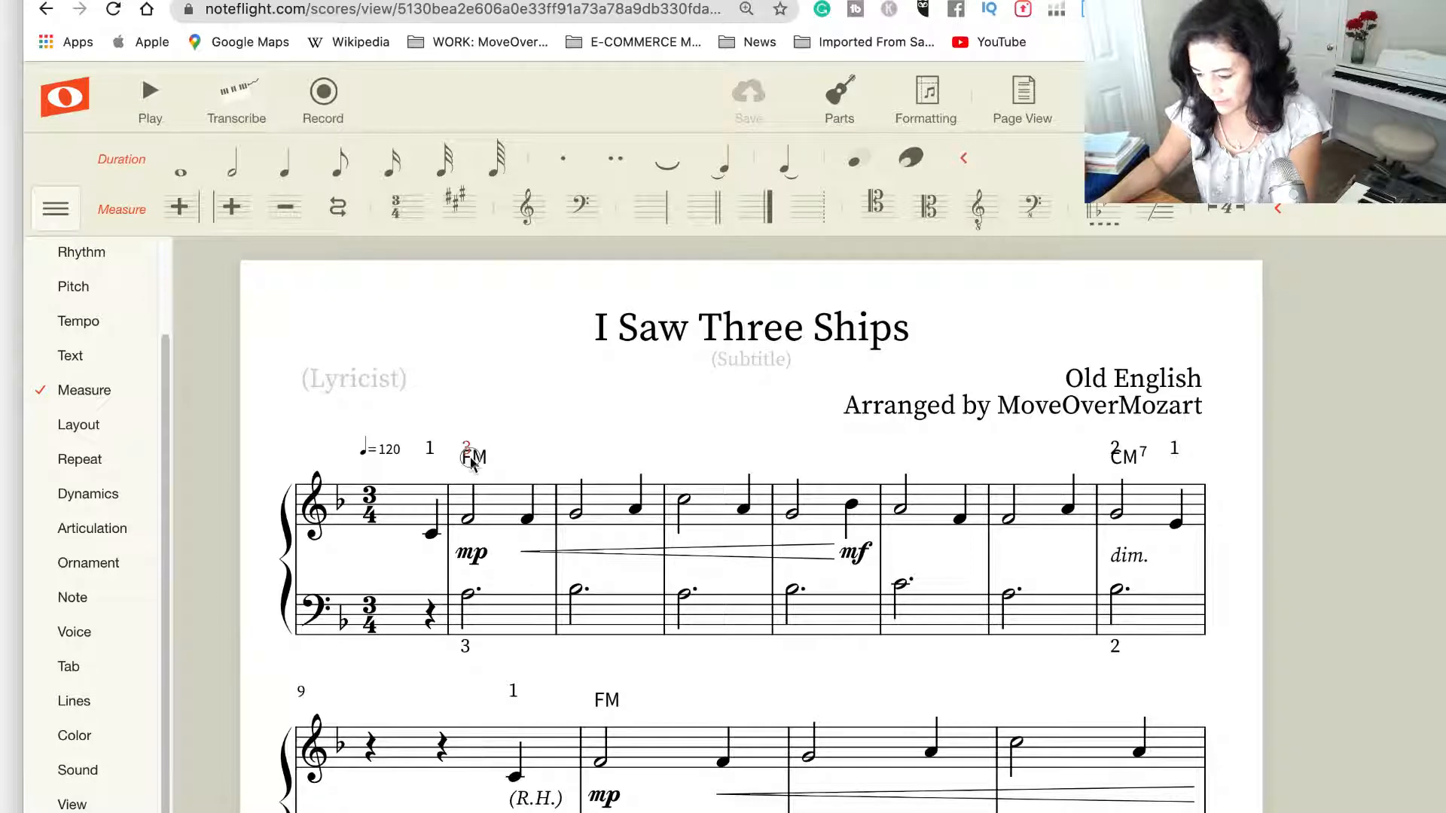
# Move the FM chord symbol in measure 2 and the CM7 symbol in measure 8 down, clear of their fingering numbers
pyautogui.click(534, 462)
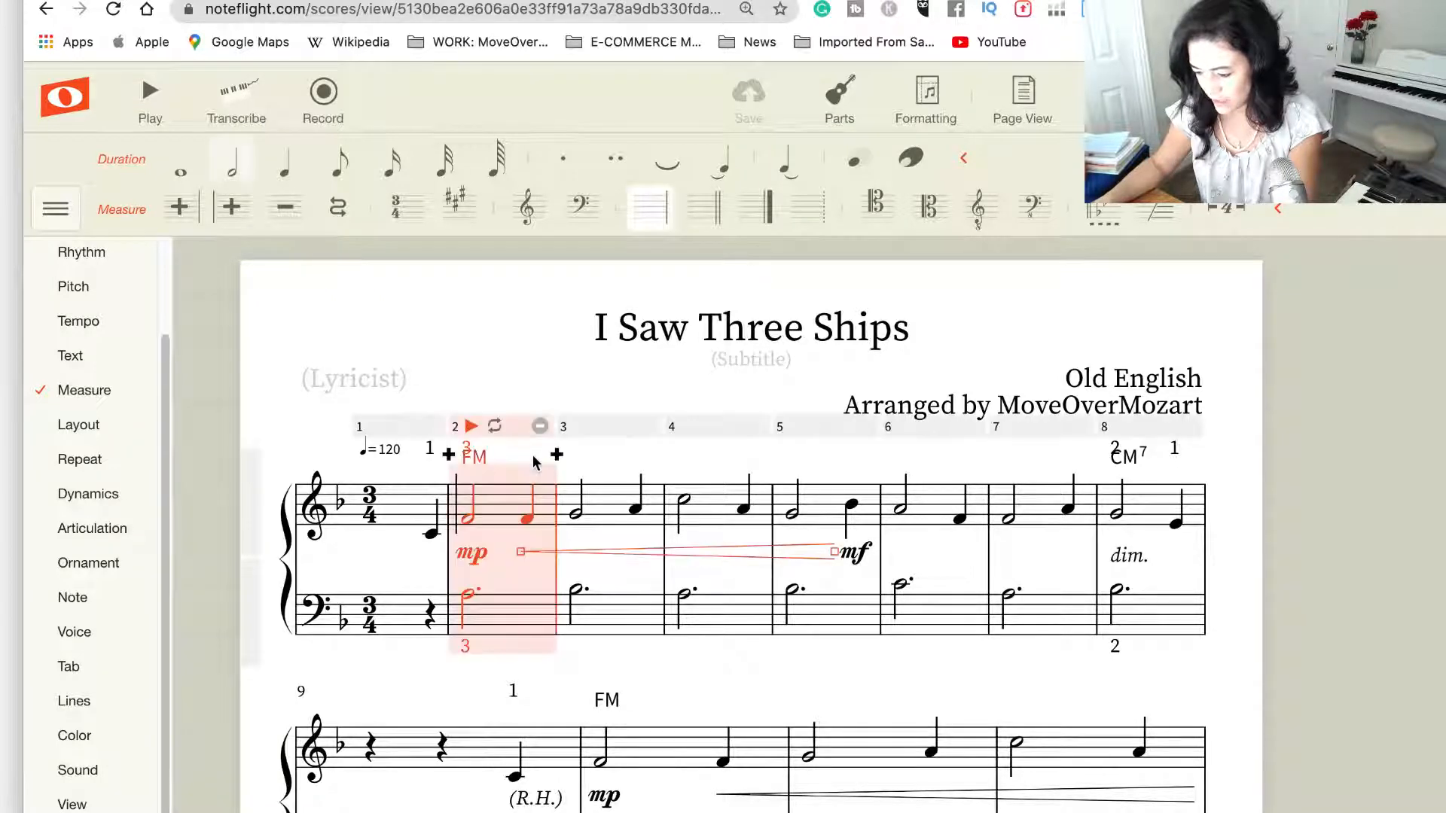
pyautogui.click(491, 343)
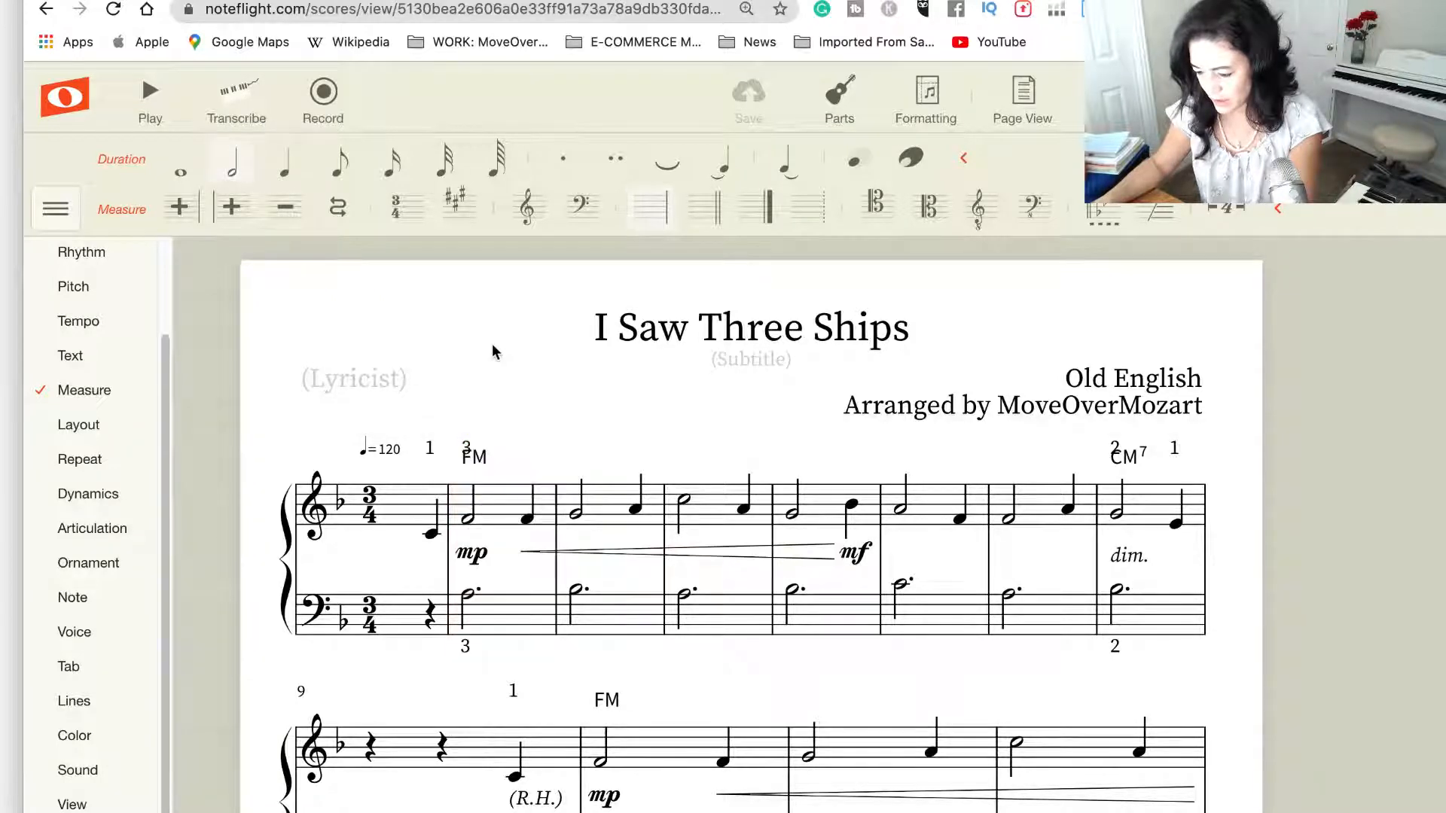
pyautogui.click(476, 457)
pyautogui.moveTo(479, 458); pyautogui.dragTo(479, 463)
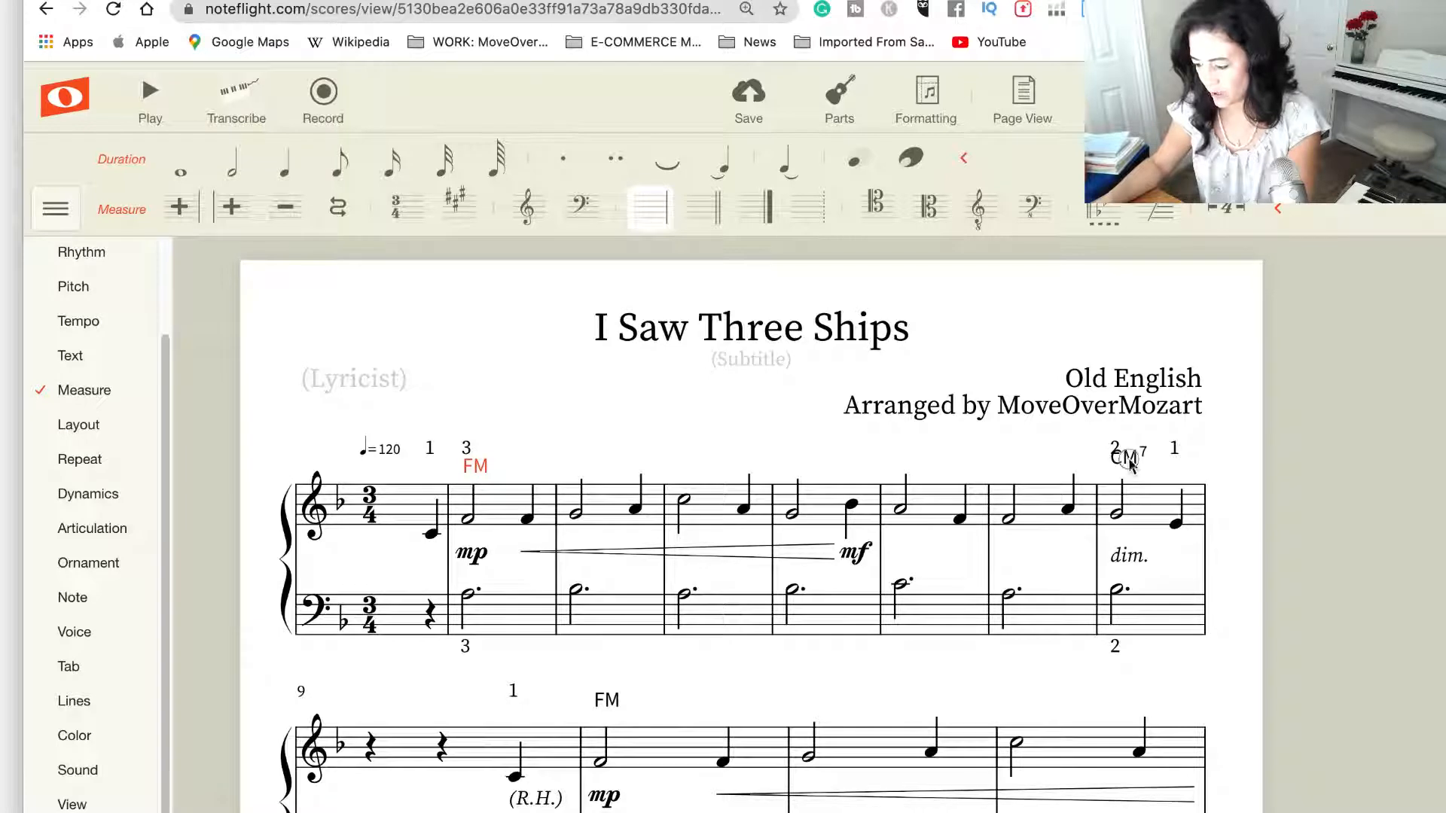
pyautogui.moveTo(1129, 464); pyautogui.dragTo(1130, 474)
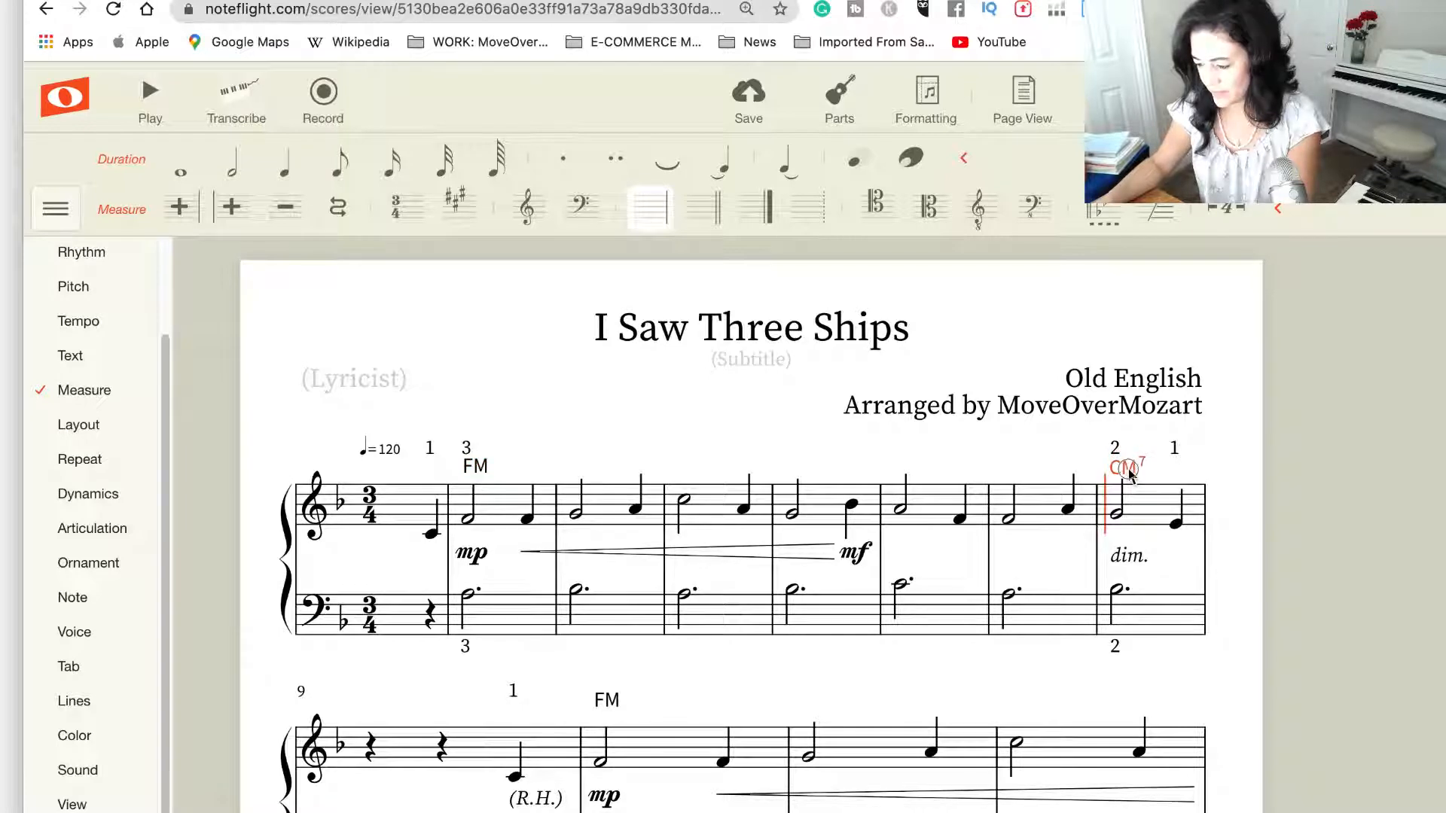
pyautogui.press('Up')
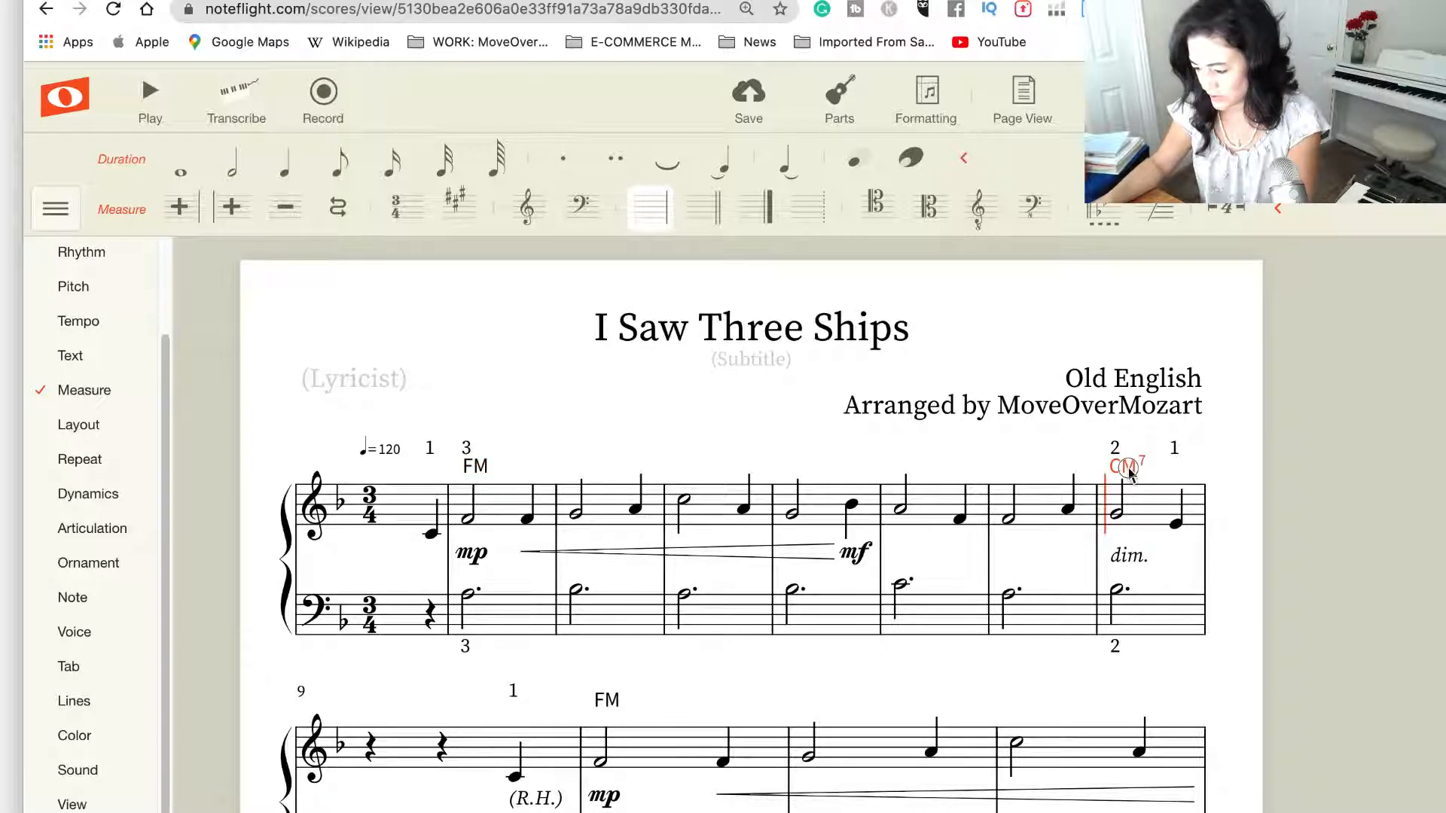
# Lower the CM7 chord symbol in measure 16 and the FM symbol in measure 17 beneath their fingering numbers
pyautogui.scroll(-3, 887, 623)
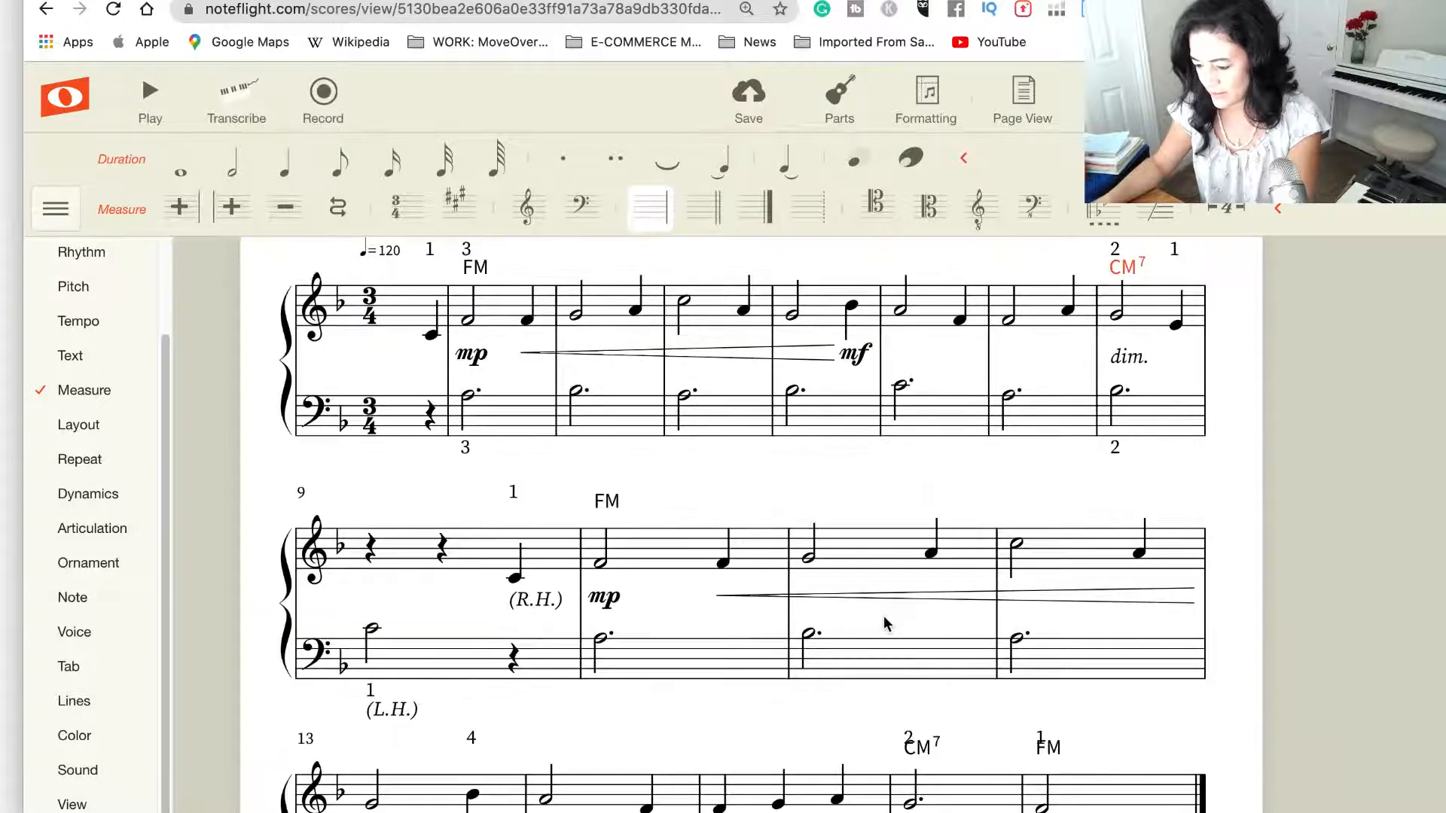
pyautogui.scroll(-5, 885, 622)
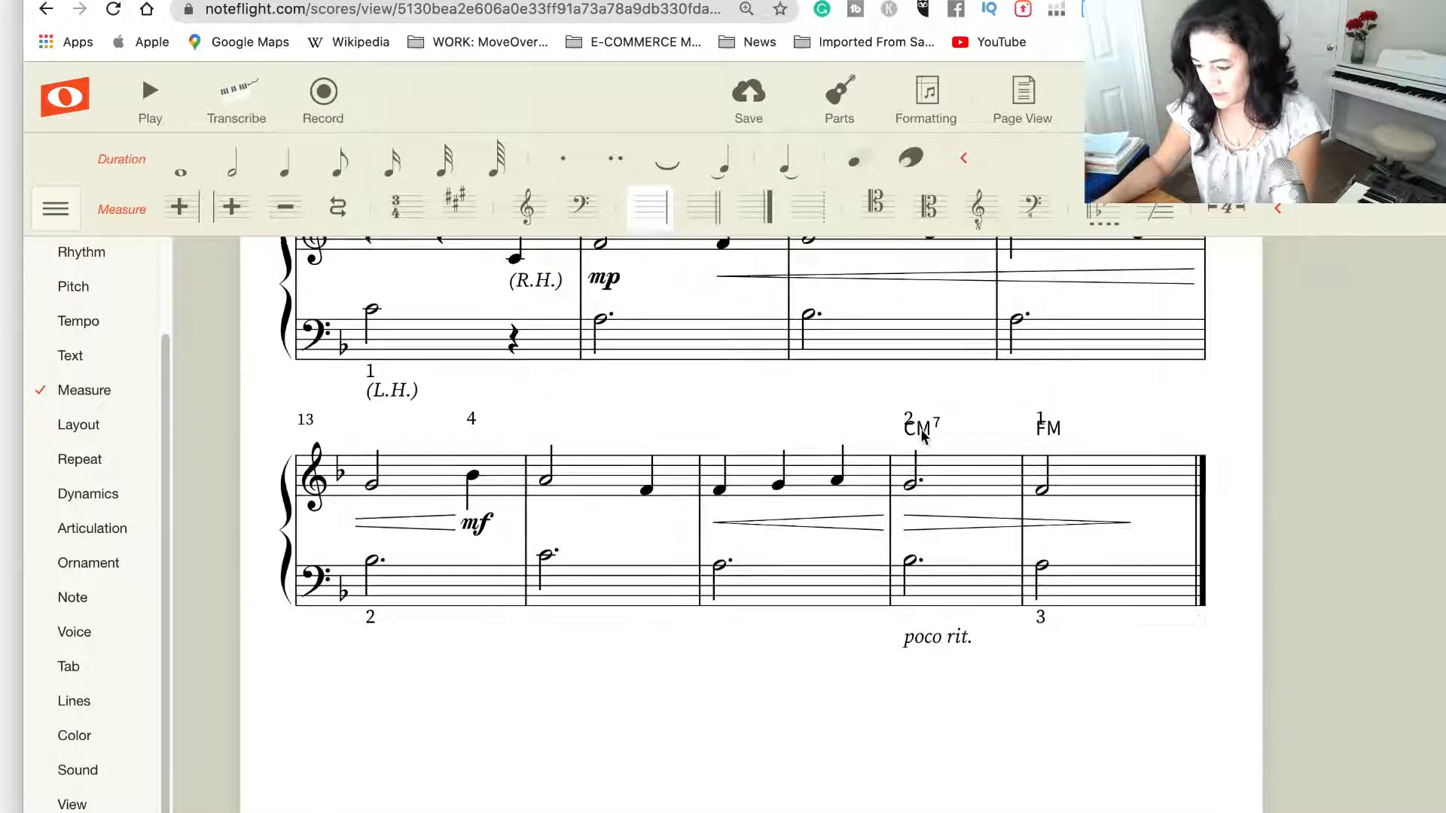
pyautogui.click(926, 436)
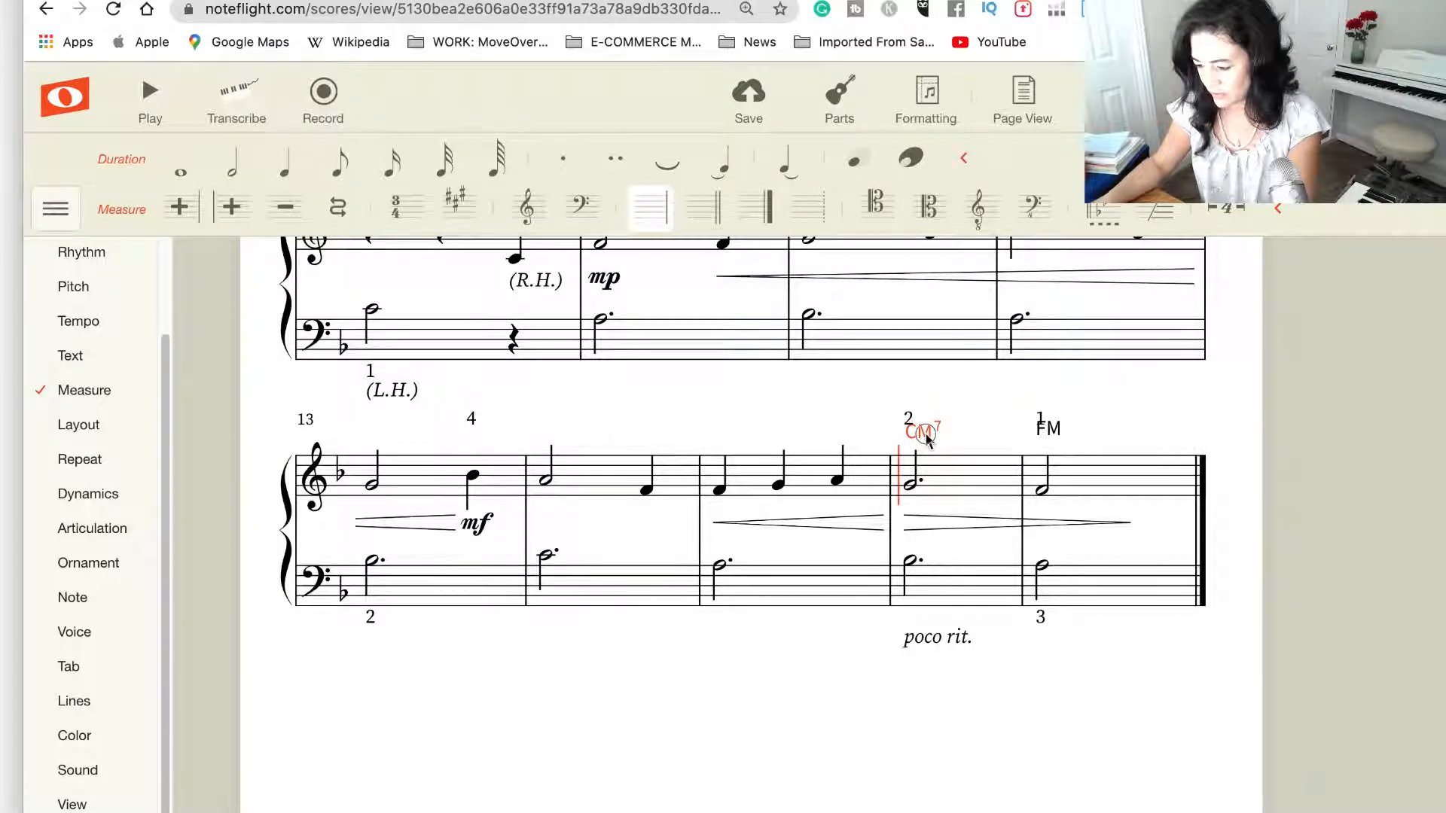
pyautogui.click(1058, 437)
pyautogui.moveTo(1059, 442); pyautogui.dragTo(1058, 441)
pyautogui.click(1116, 749)
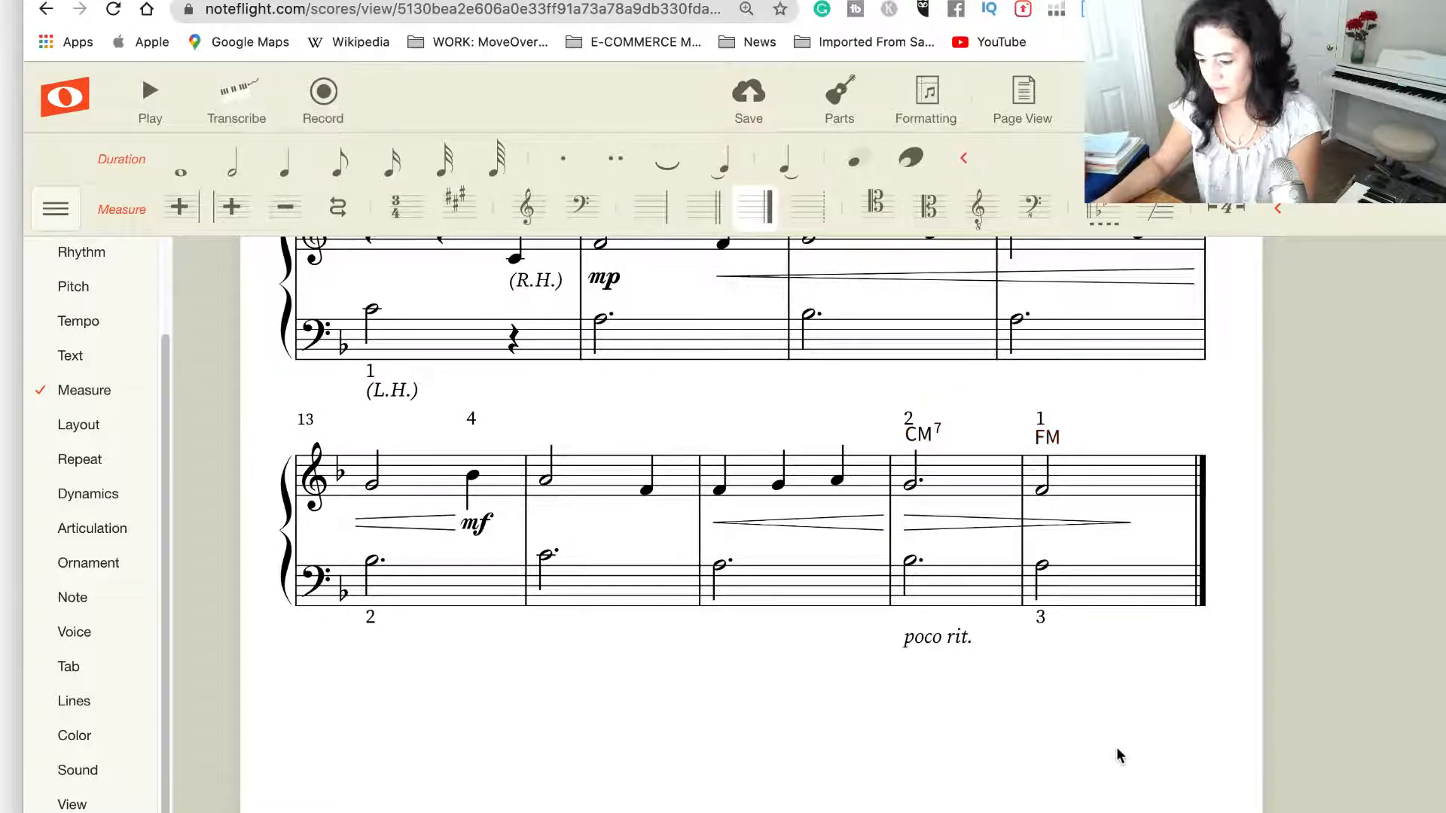
pyautogui.scroll(1, 1132, 727)
pyautogui.scroll(5, 1133, 730)
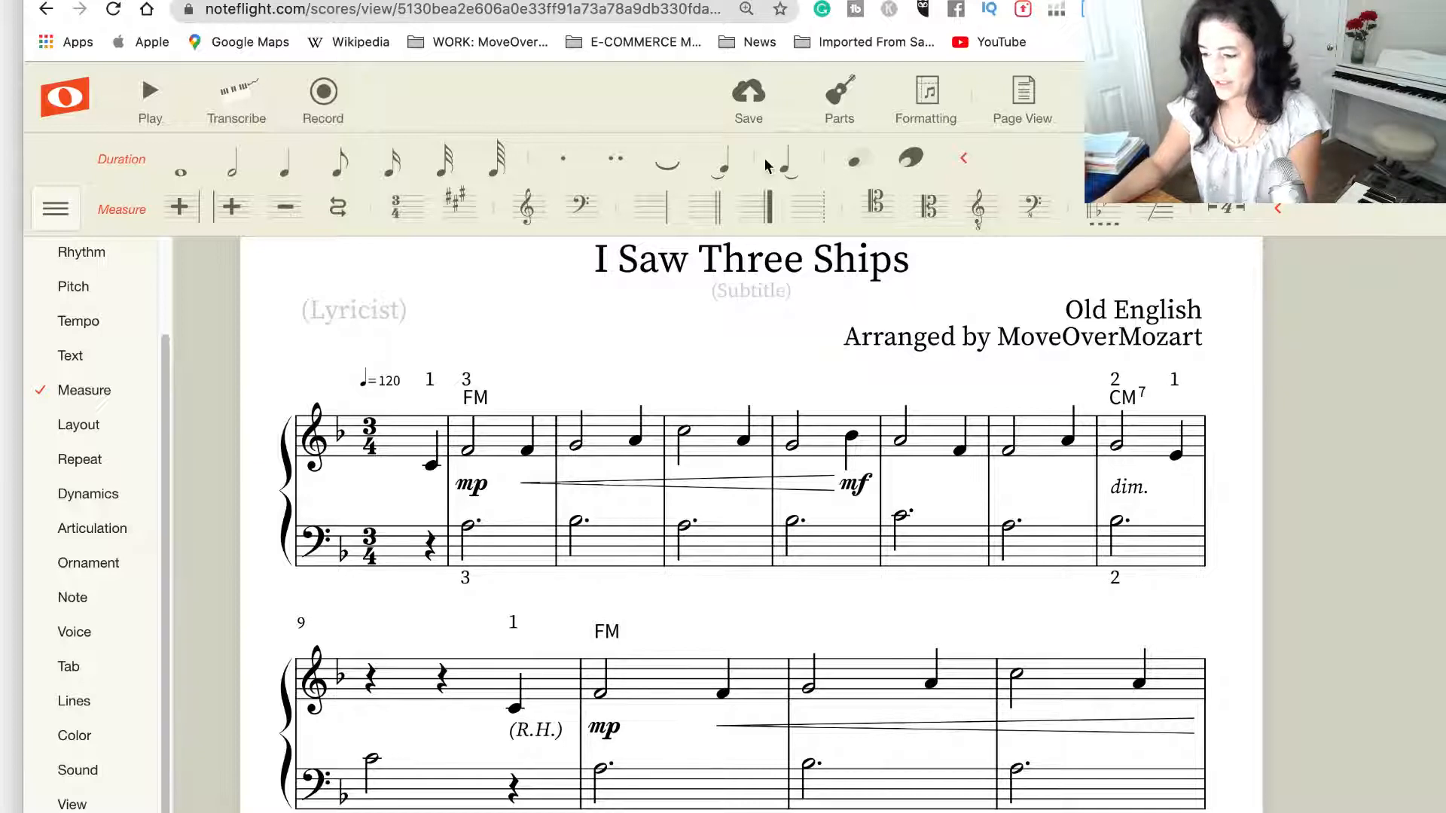
# Save the score
pyautogui.click(746, 97)
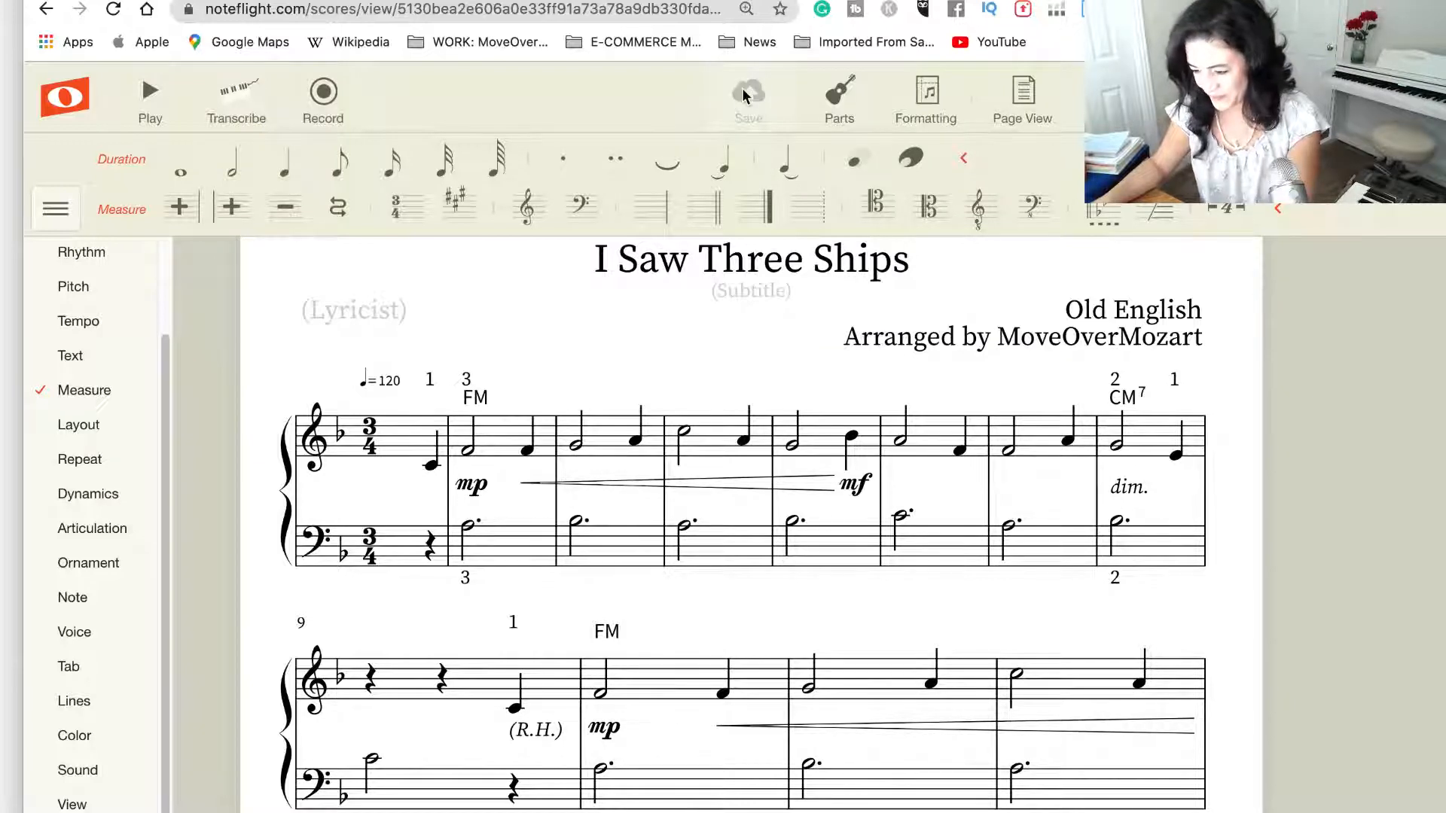
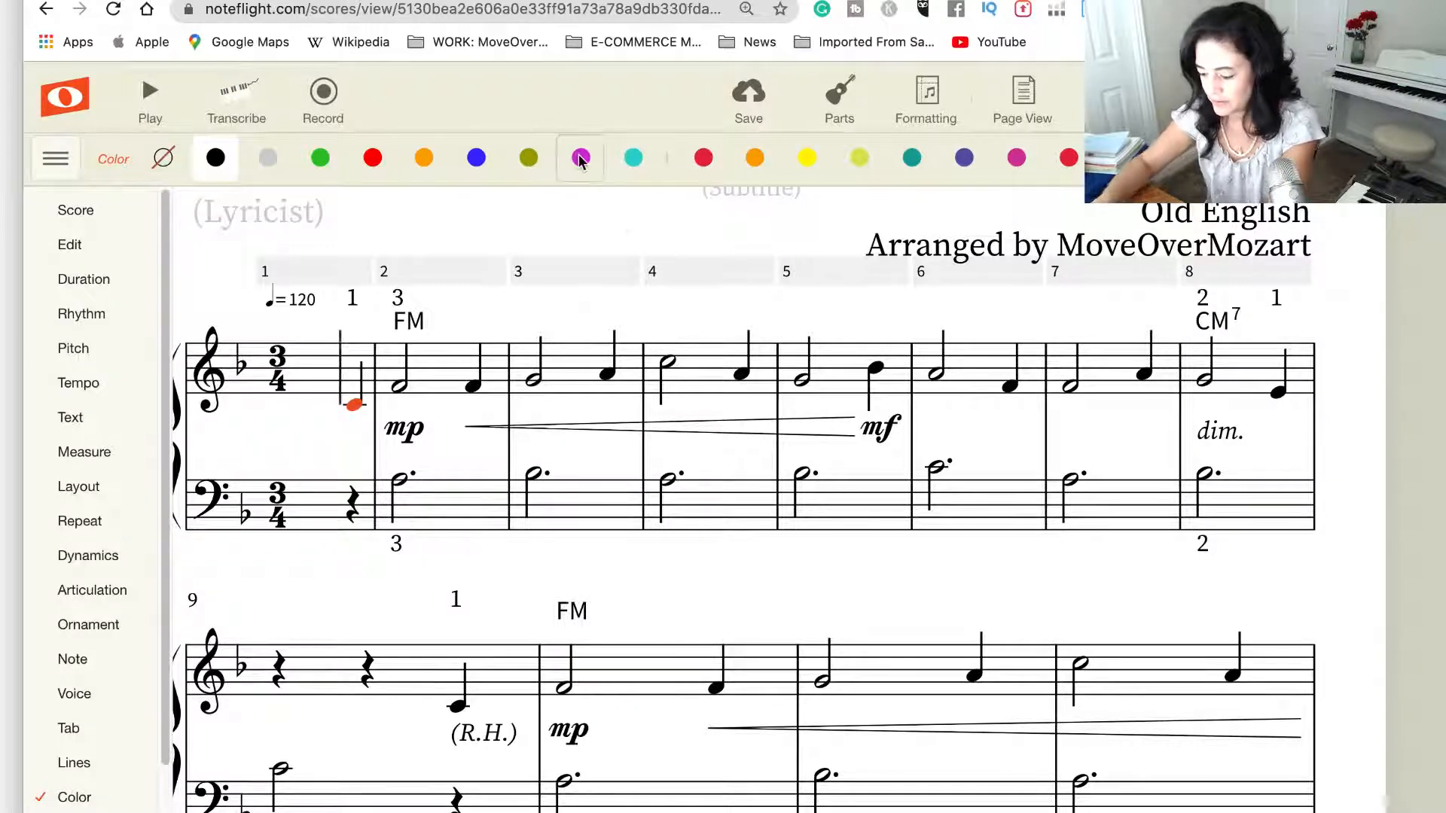
# Color the treble pickup note in measure 1 Pink, and the two treble notes in measure 2 Classroom E yellow and Pink
pyautogui.press('Right')
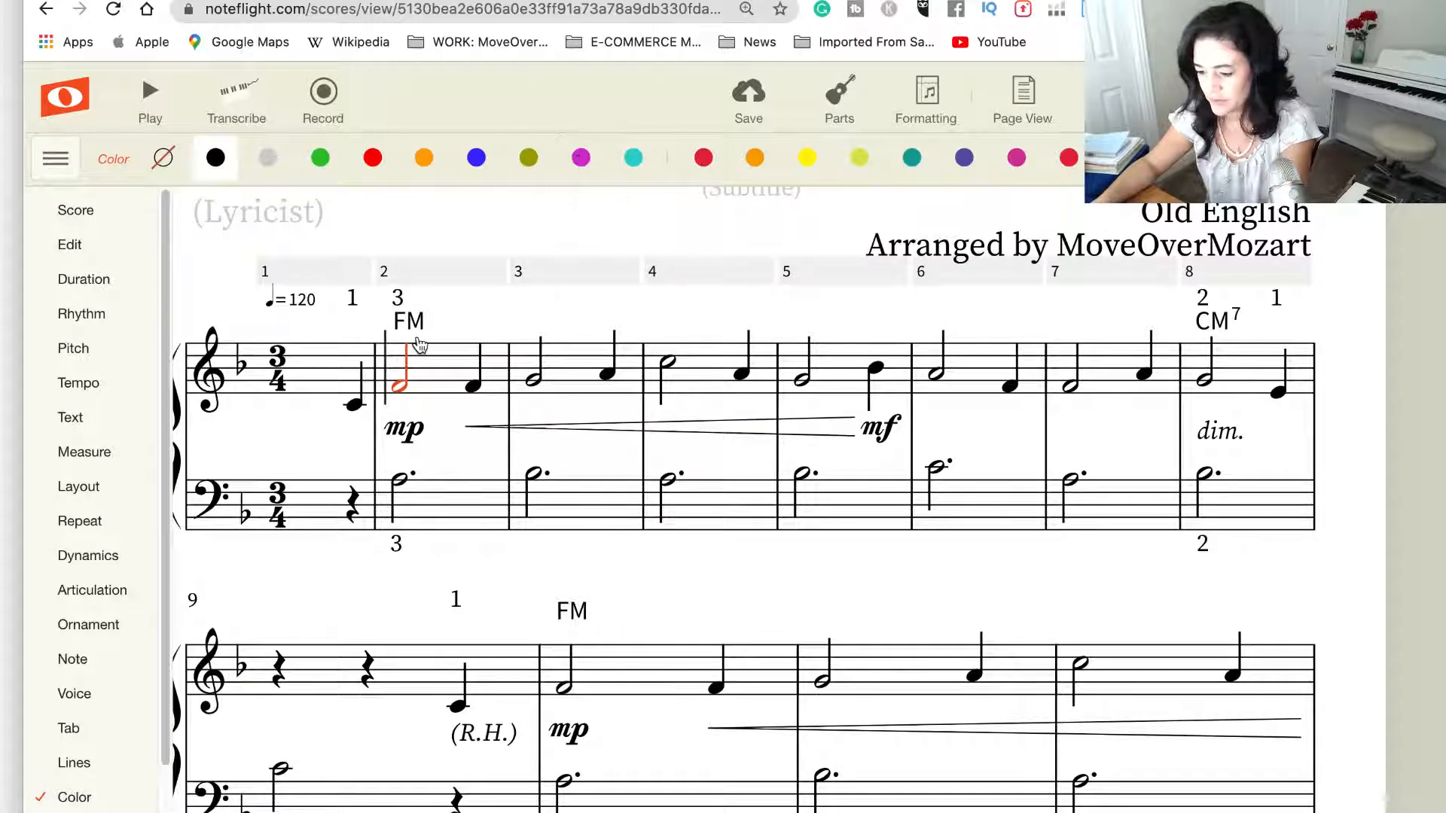
pyautogui.click(353, 408)
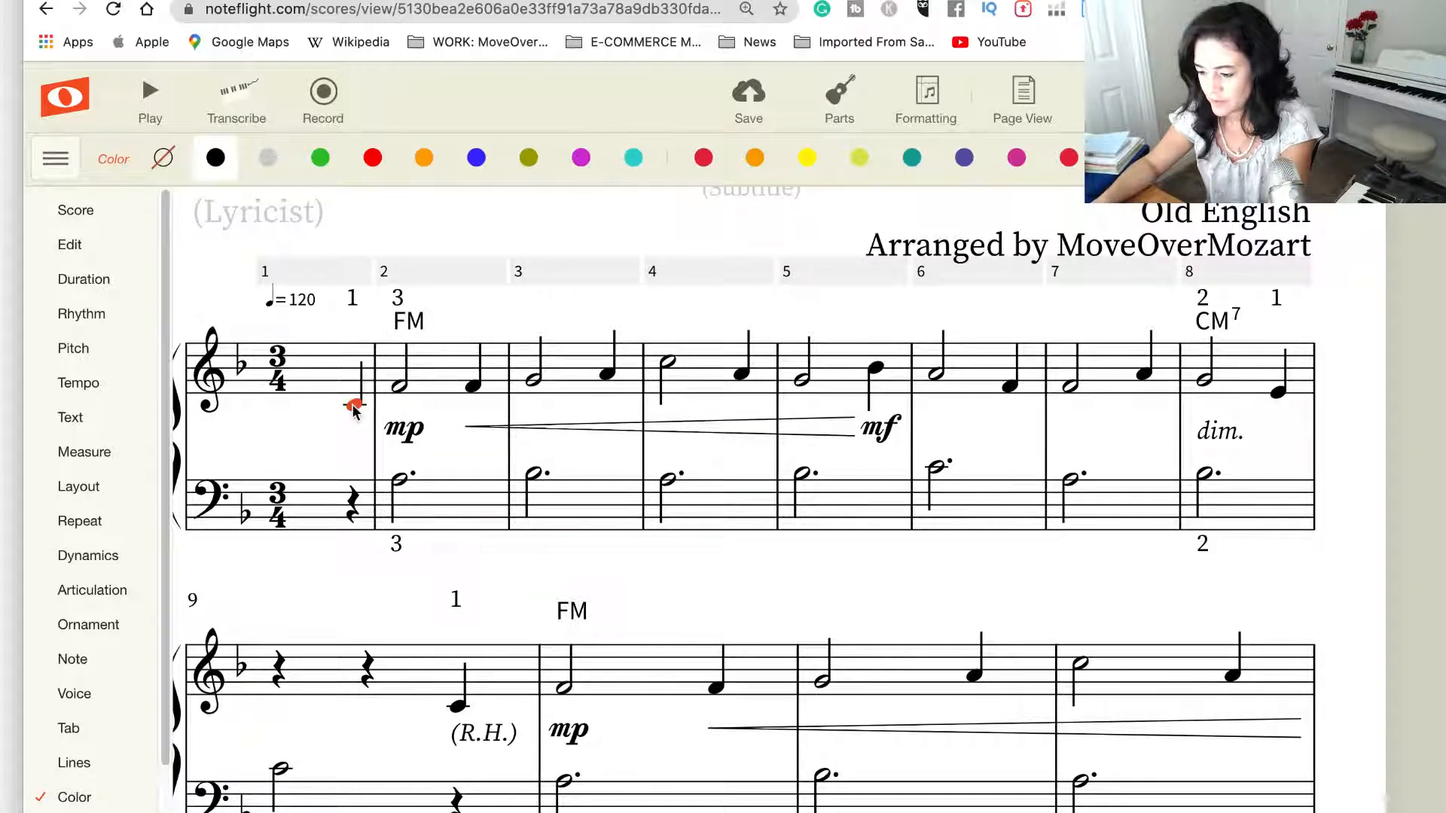
pyautogui.click(583, 158)
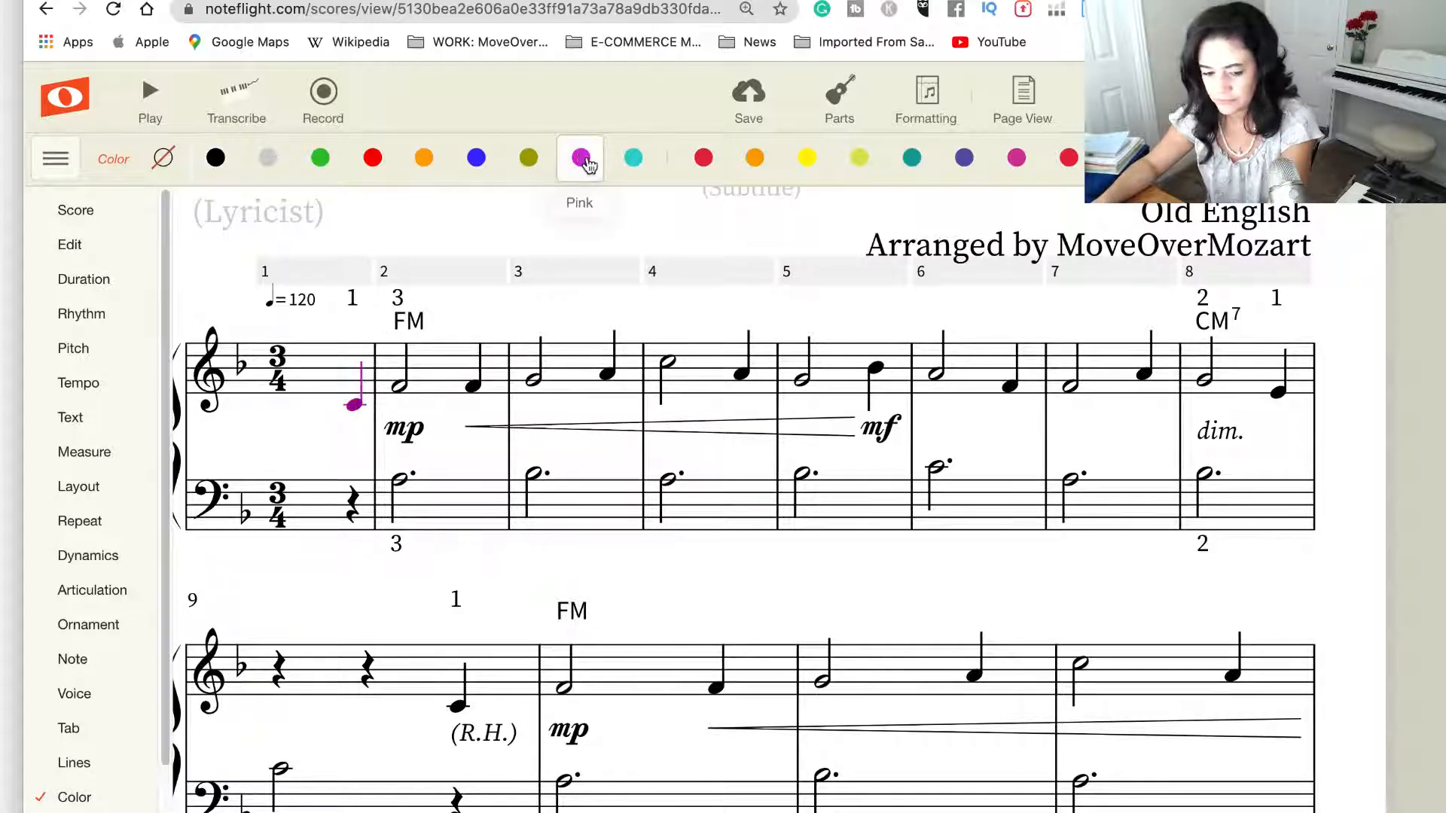
pyautogui.press('Right')
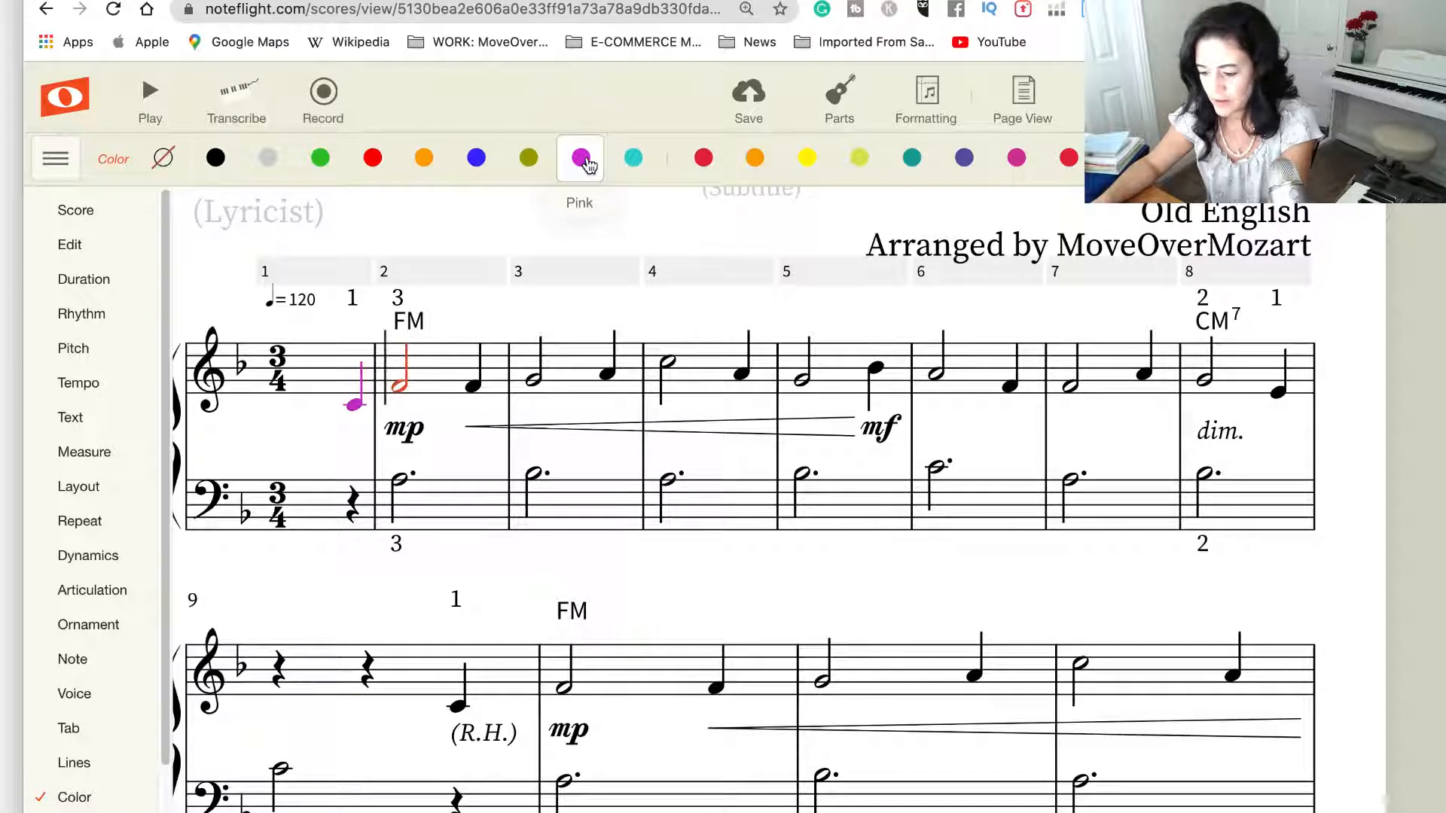
pyautogui.click(805, 158)
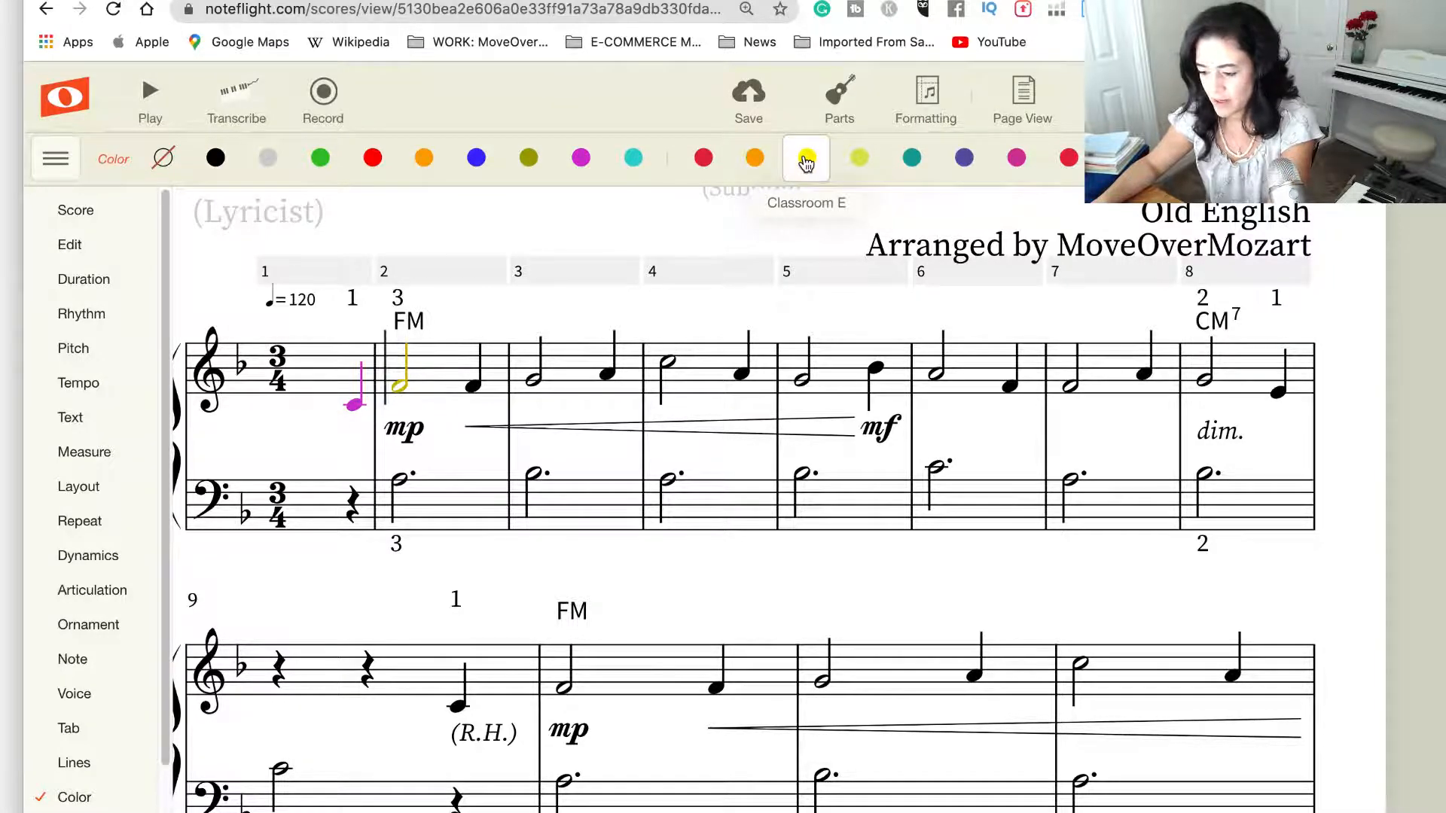
pyautogui.press('Right')
pyautogui.click(580, 159)
# Color the treble notes in measure 3 Red and Classroom E yellow, and those in measure 4 Blue and Classroom E yellow
pyautogui.press('Right')
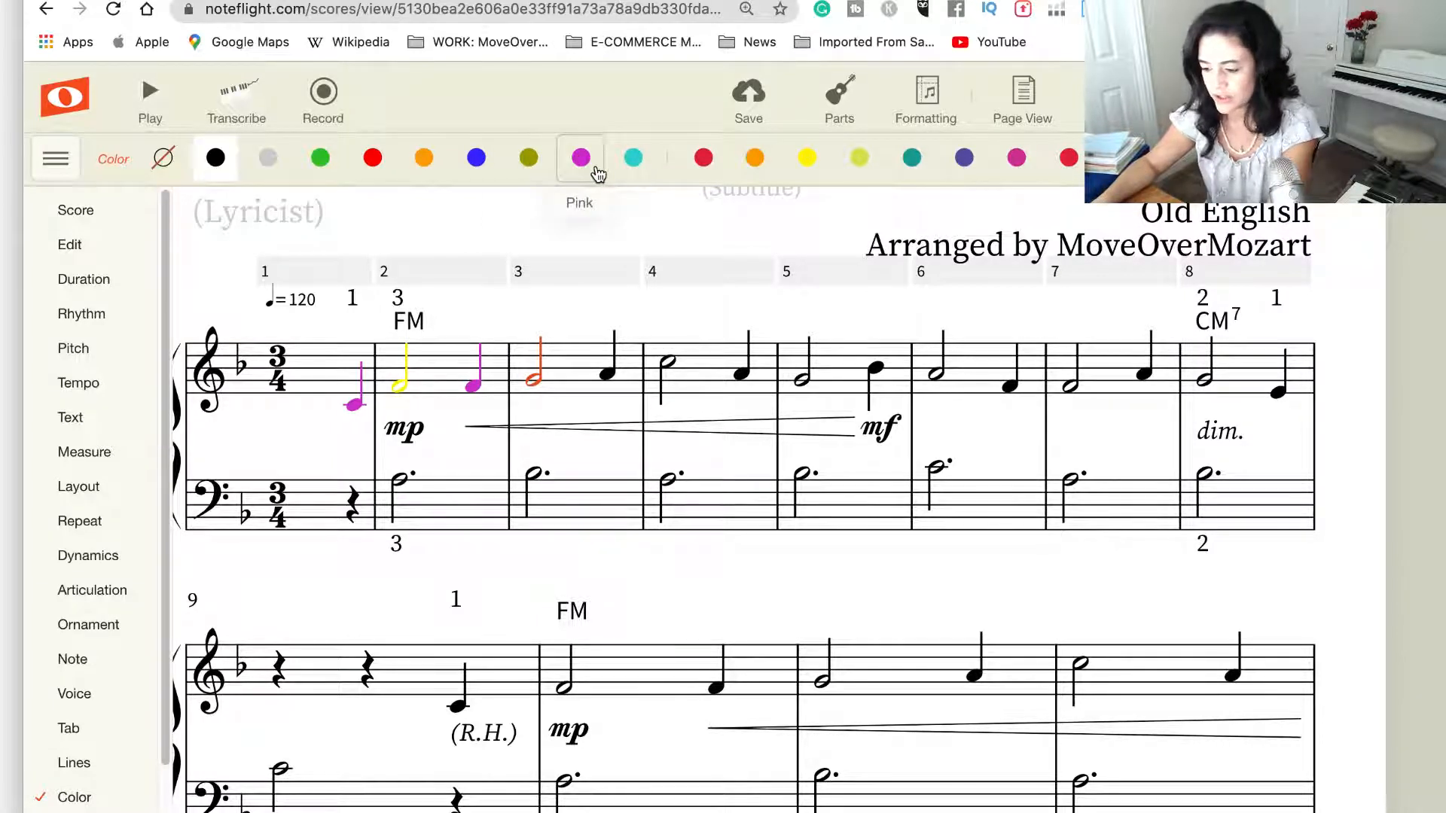
pyautogui.click(374, 162)
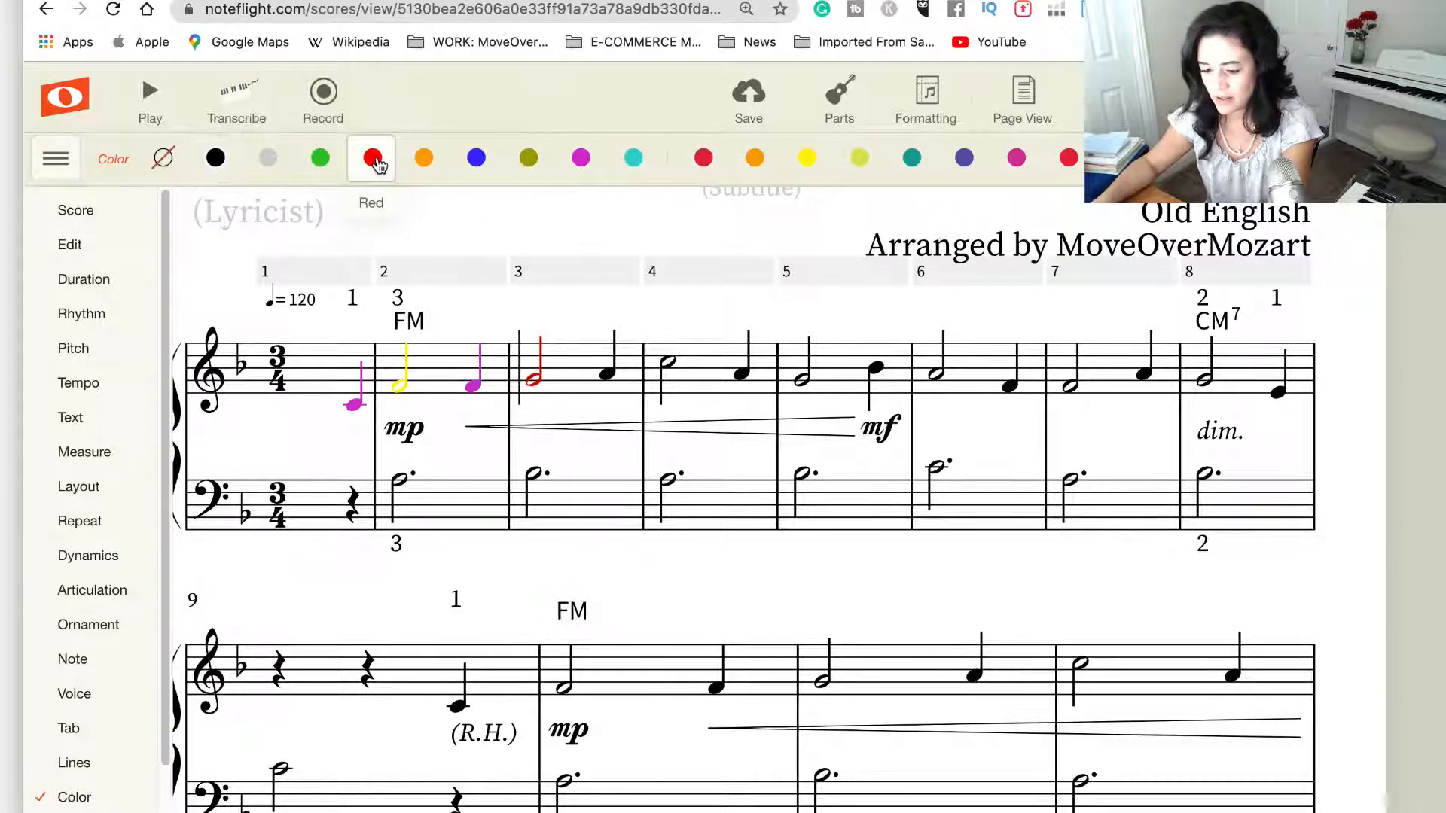
pyautogui.press('Right')
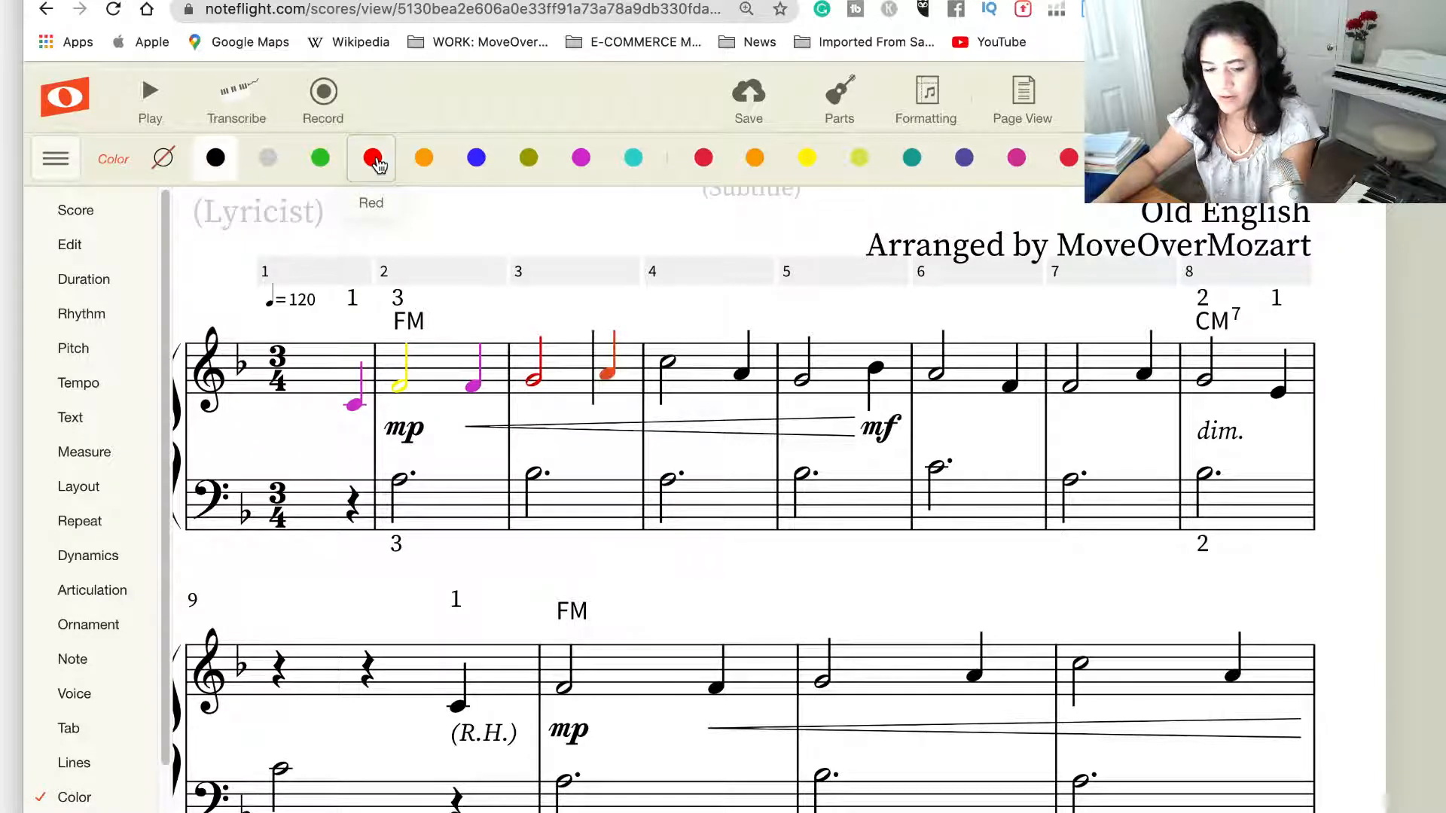
pyautogui.click(808, 160)
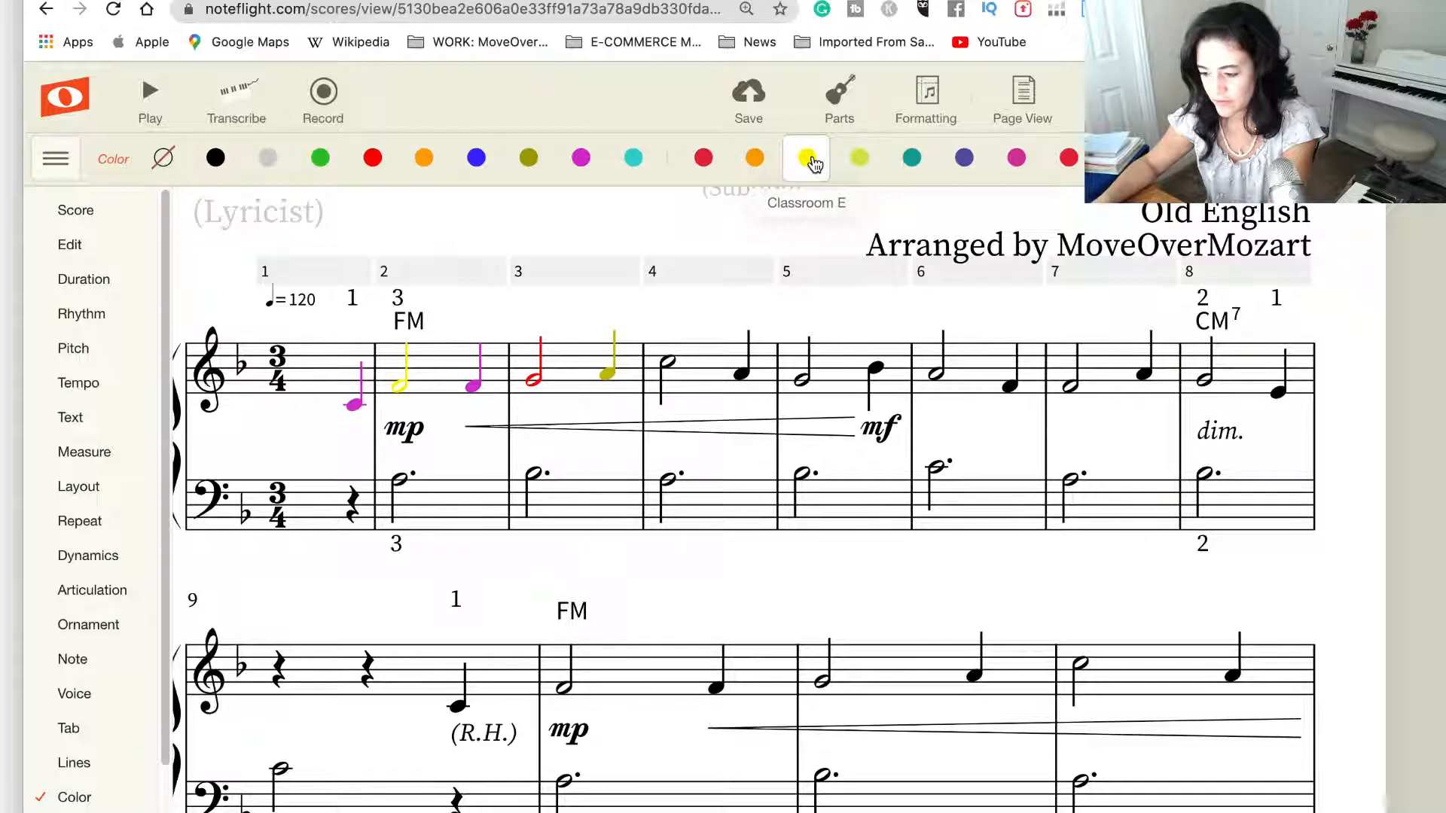
pyautogui.press('Right')
pyautogui.click(476, 158)
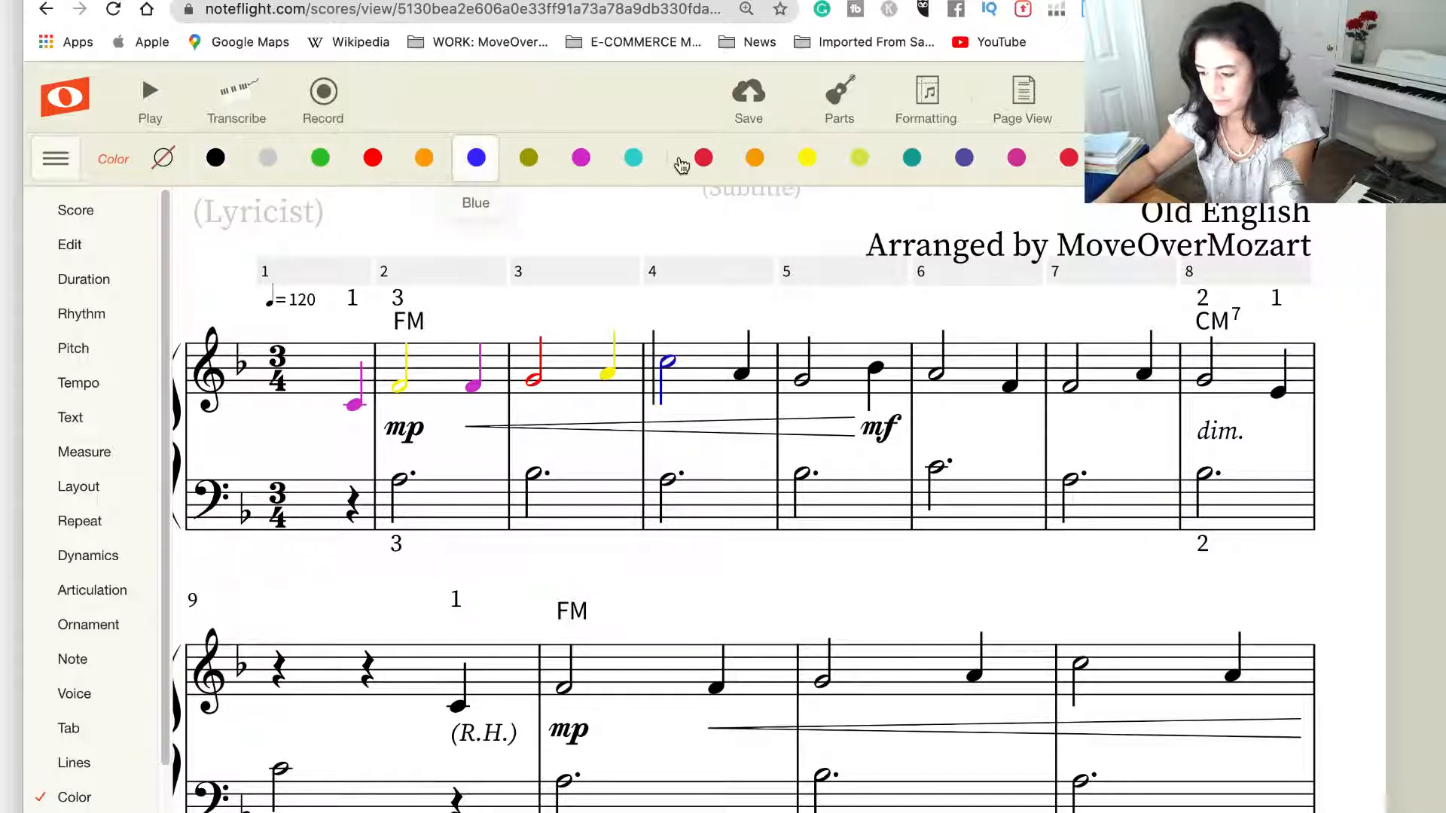
pyautogui.press('Right')
pyautogui.click(808, 160)
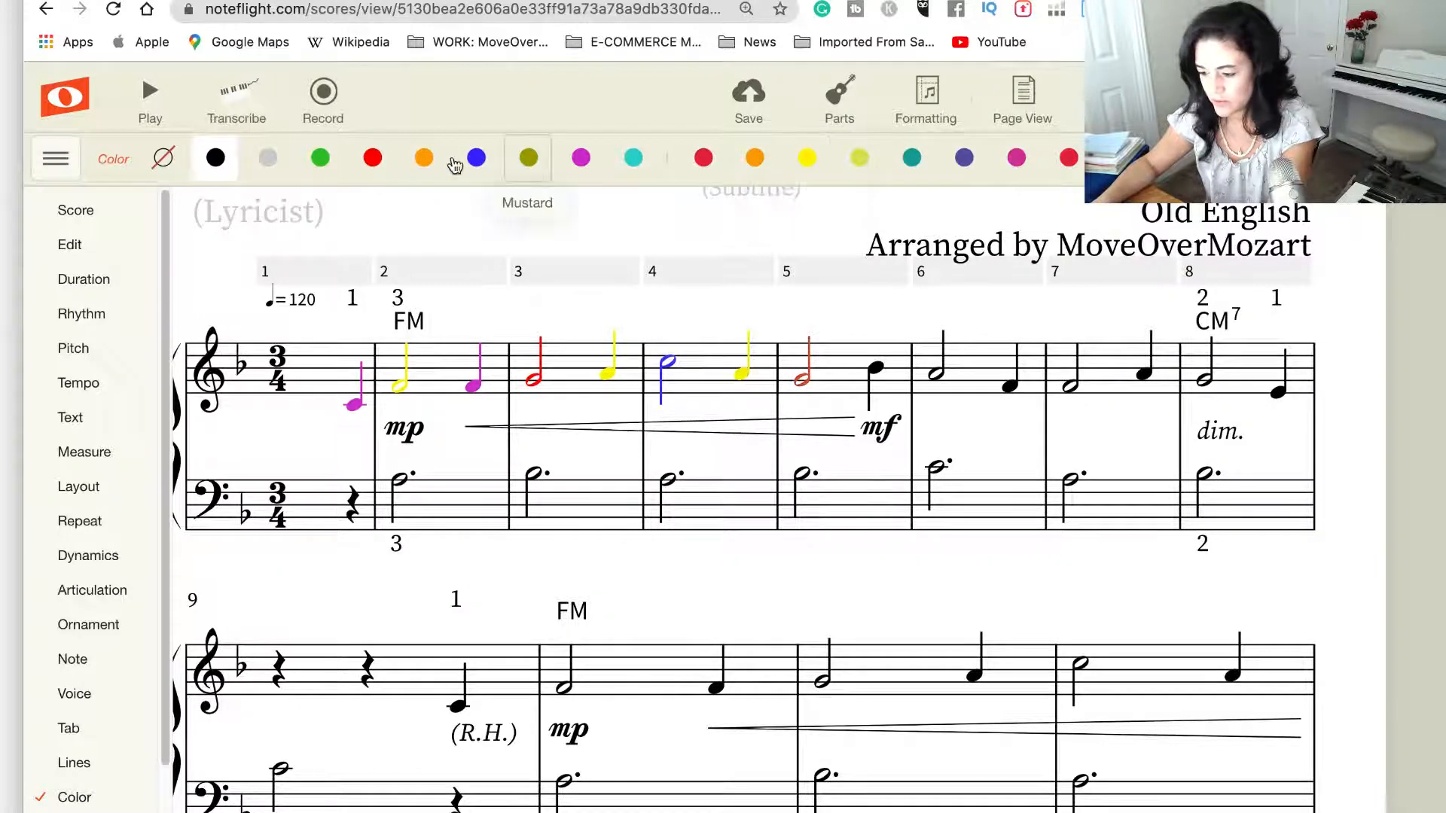
# Color the treble notes in measure 5 red and green, and those in measure 6 Classroom E yellow and Pink
pyautogui.press('Right')
pyautogui.click(371, 158)
pyautogui.press('Right')
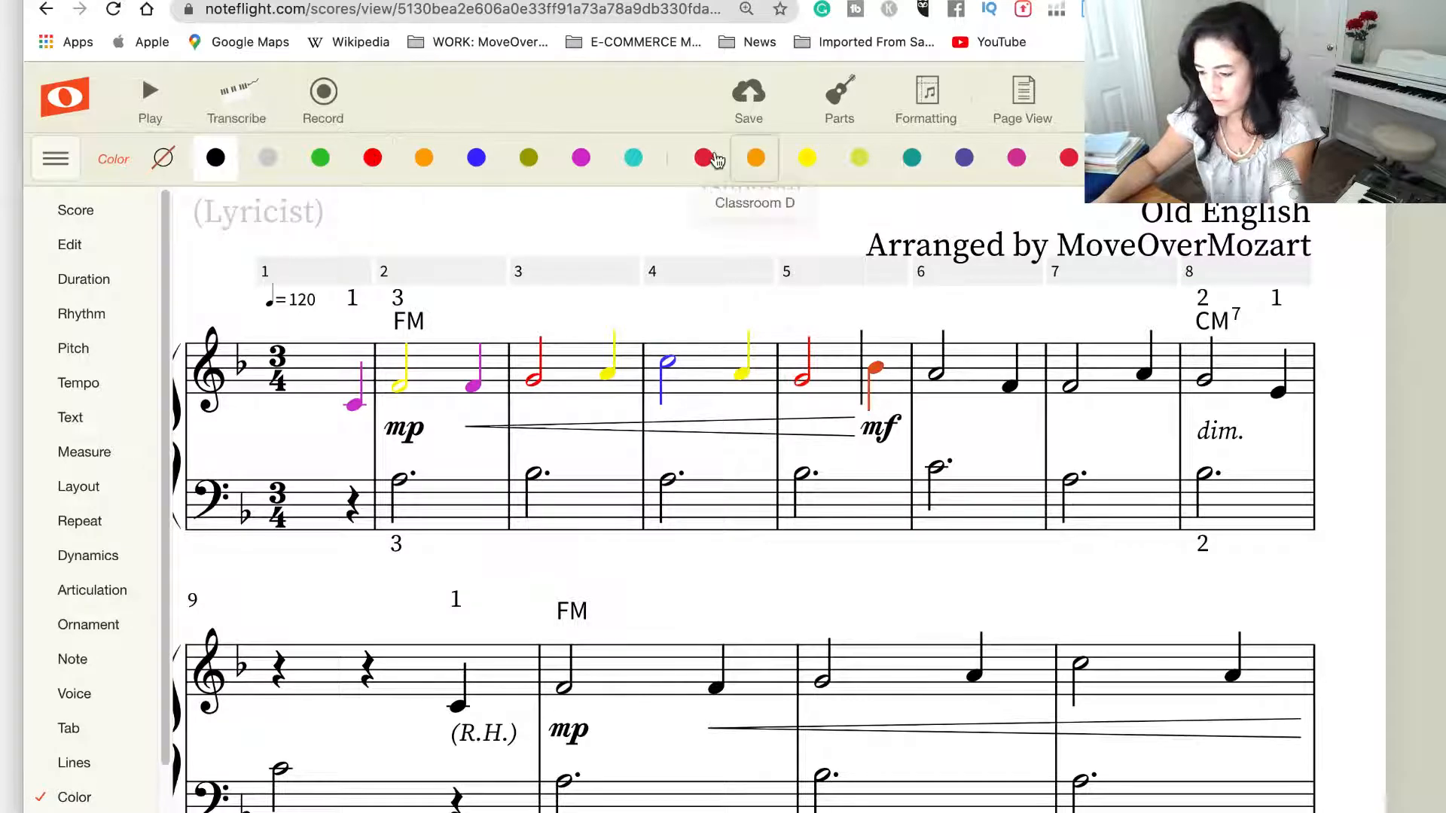
pyautogui.click(324, 160)
pyautogui.press('Right')
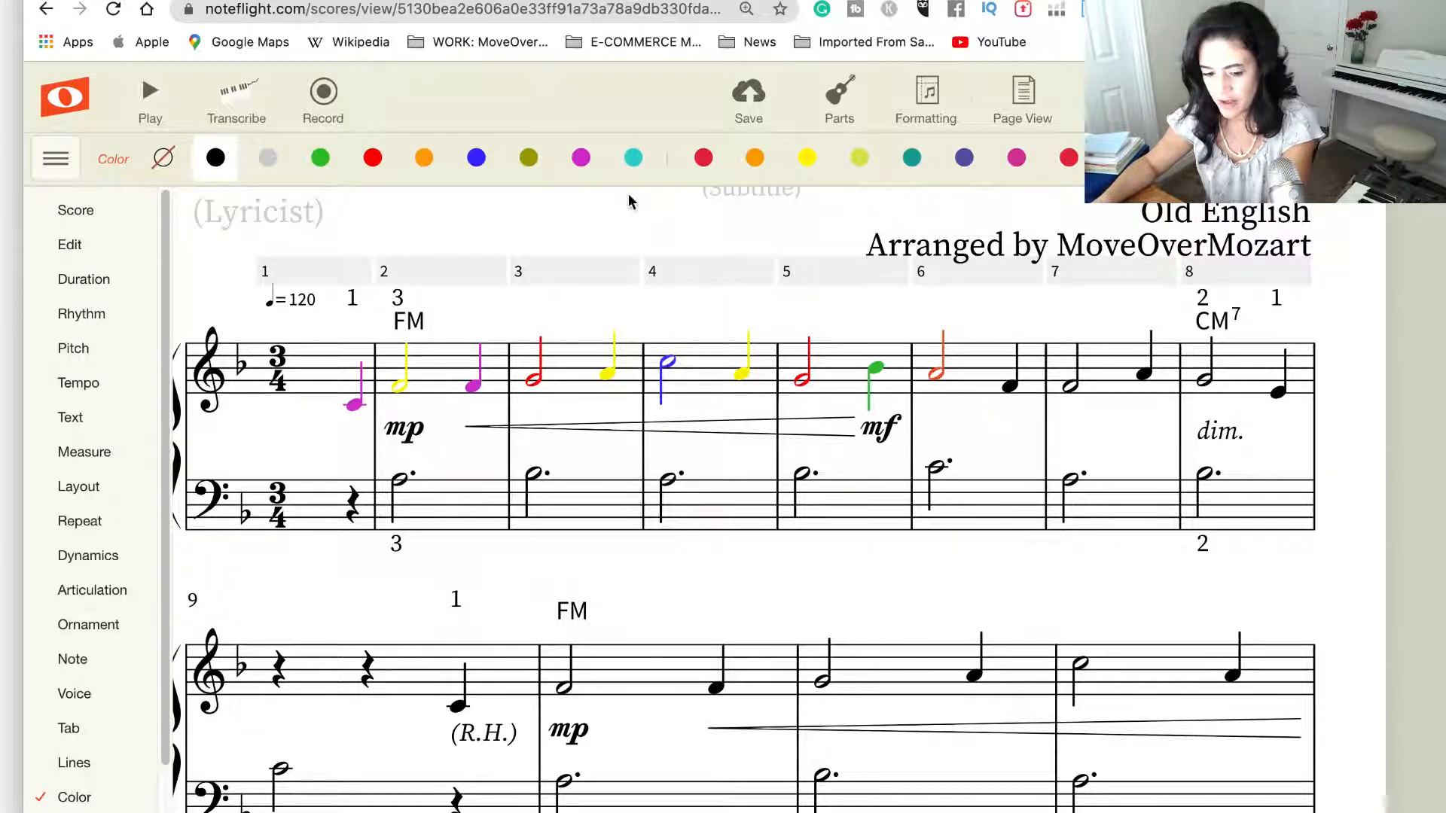
pyautogui.click(806, 160)
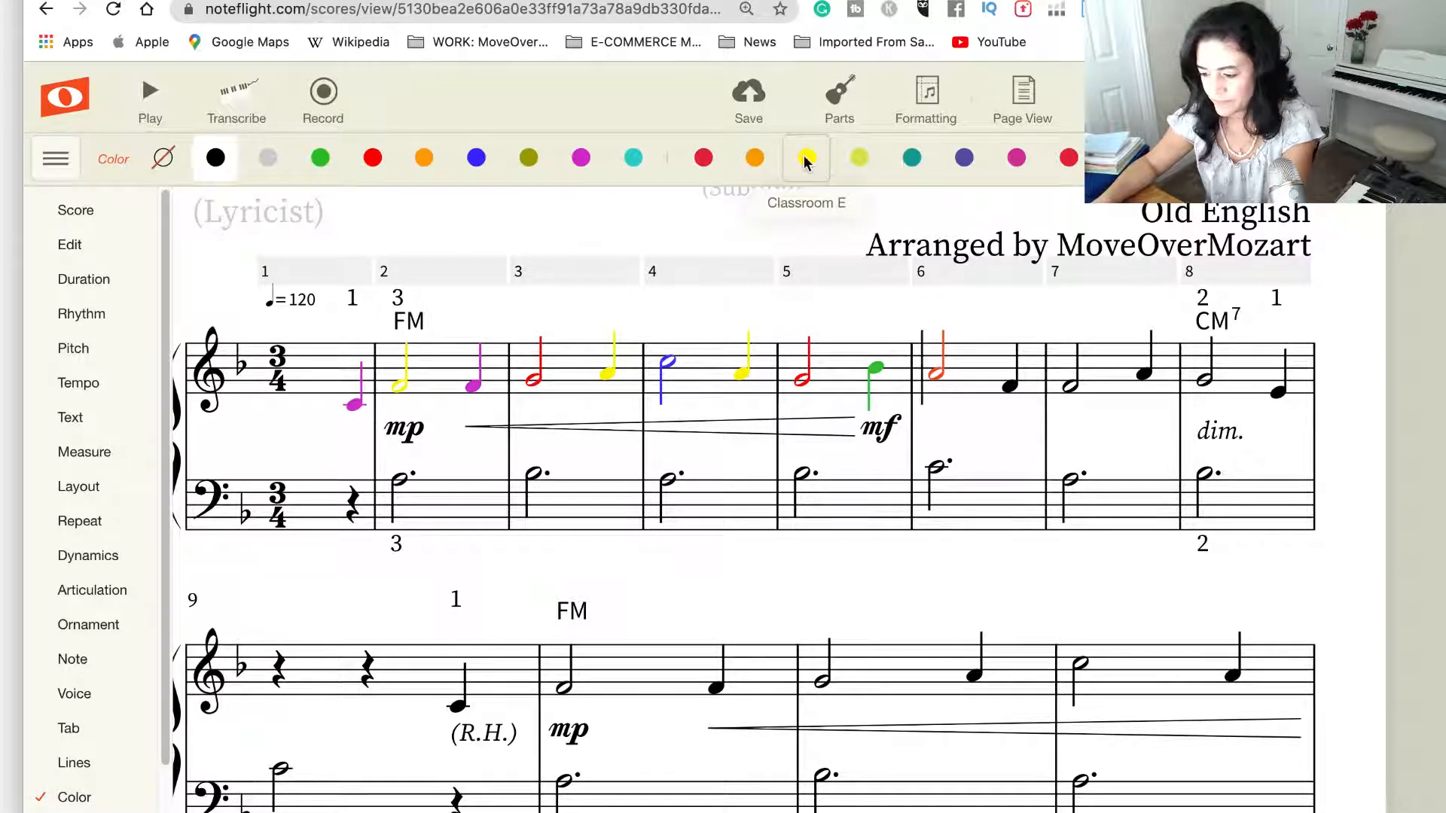
pyautogui.press('Right')
pyautogui.click(586, 161)
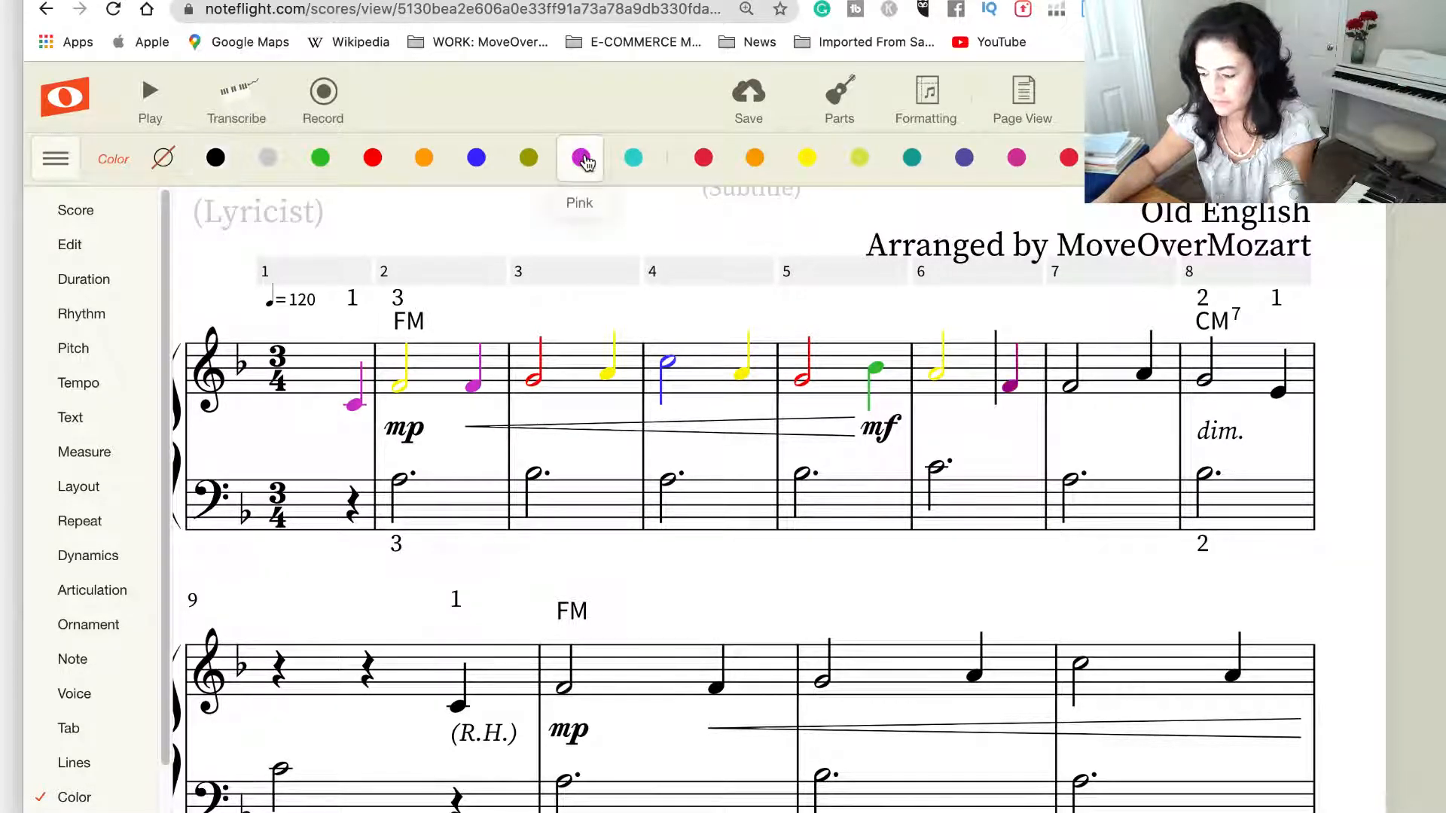
# Color the treble notes in measure 7 Pink and Classroom E yellow, and those in measure 8 Red and Pink
pyautogui.press('Right')
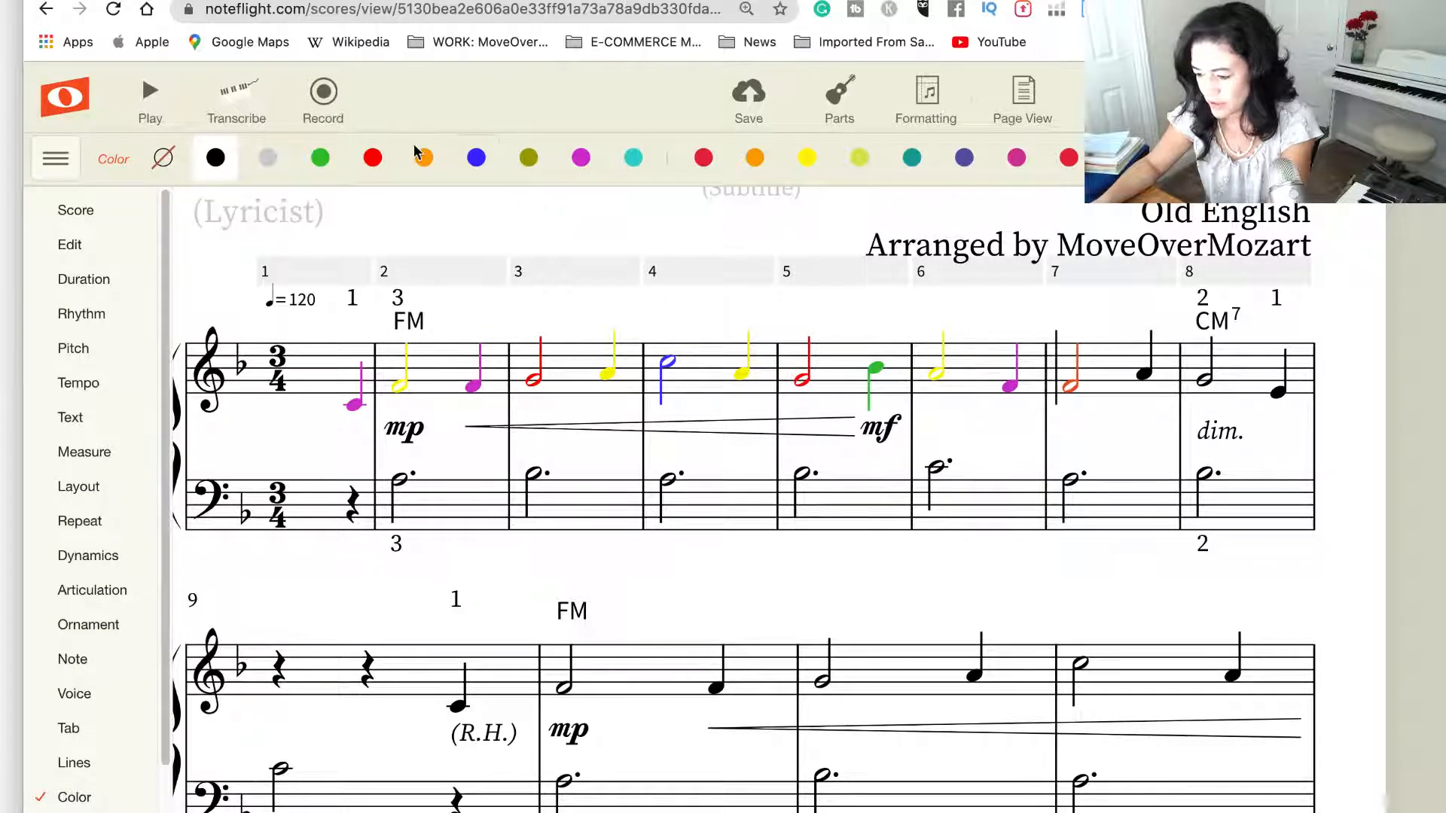
pyautogui.click(581, 162)
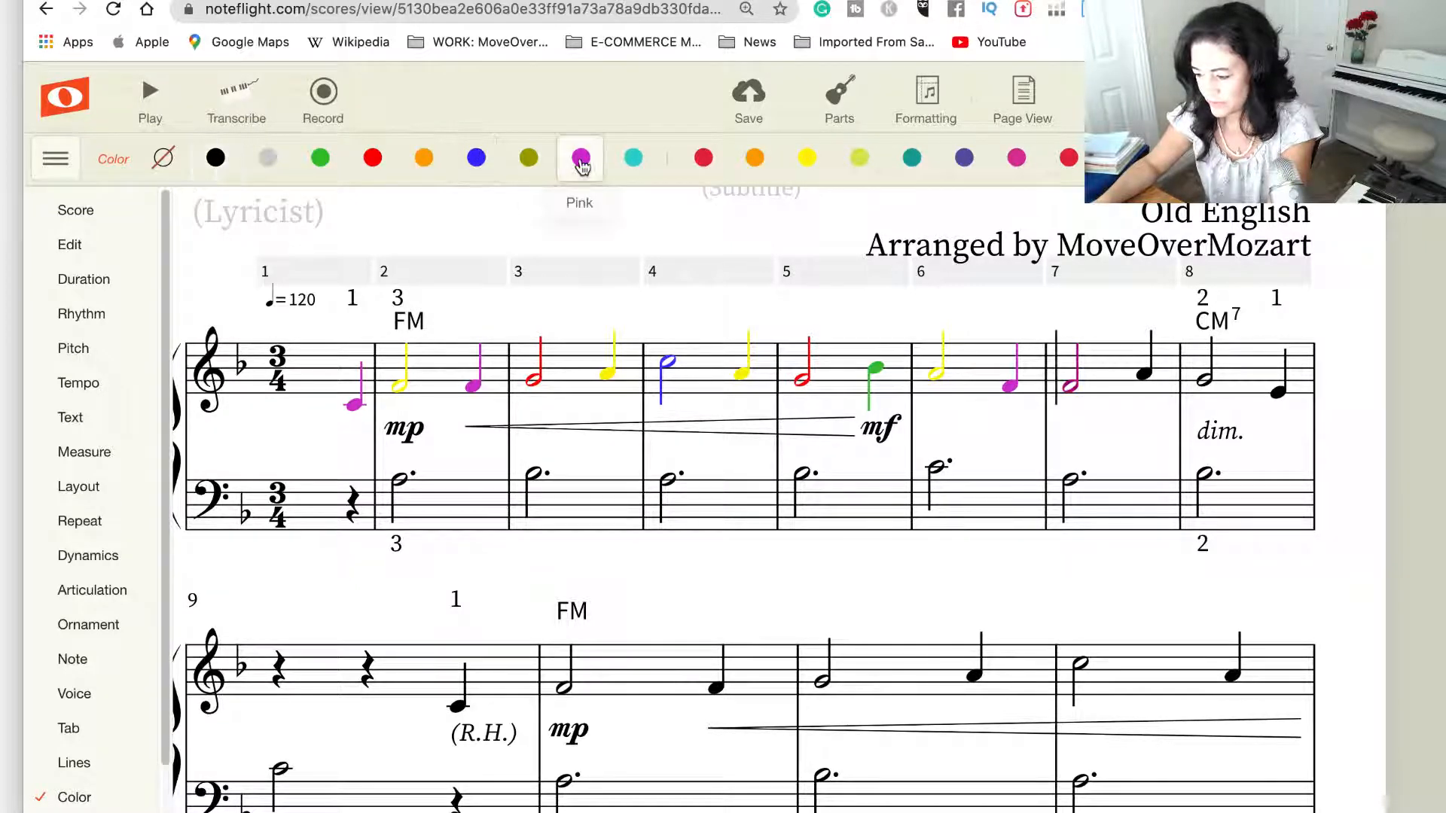
pyautogui.press('Right')
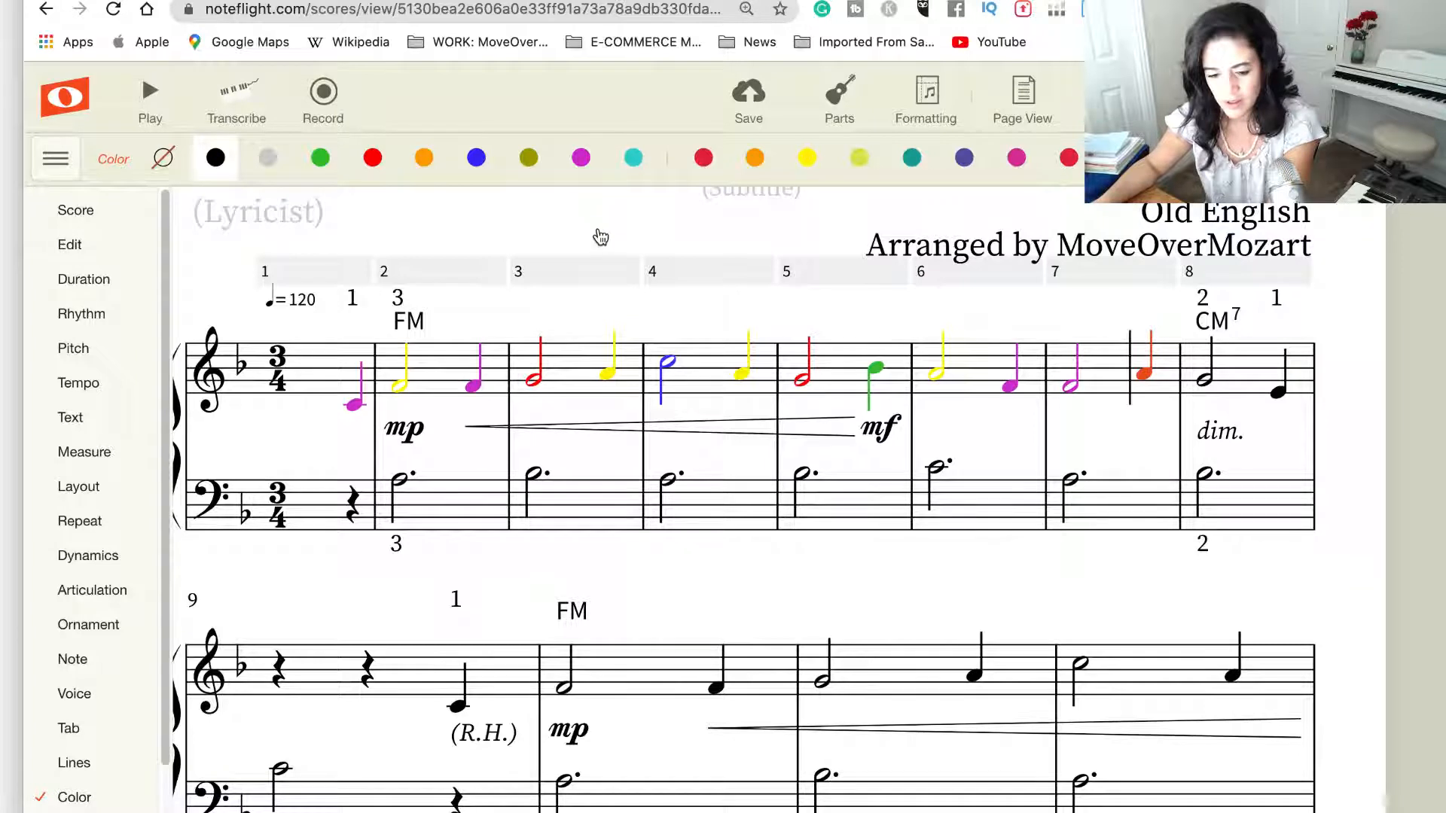
pyautogui.click(809, 160)
pyautogui.press('Right')
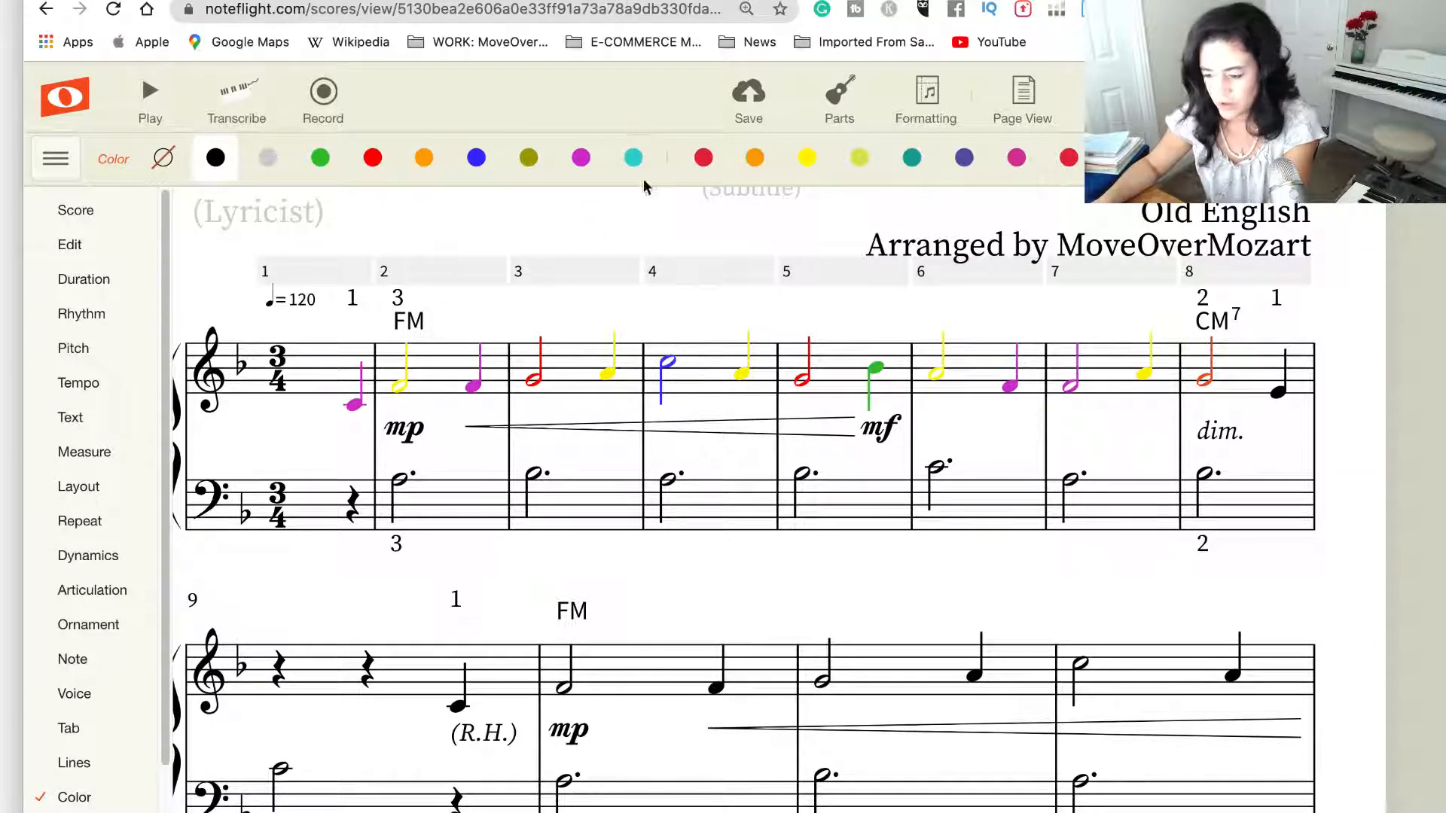
pyautogui.click(372, 157)
pyautogui.press('Right')
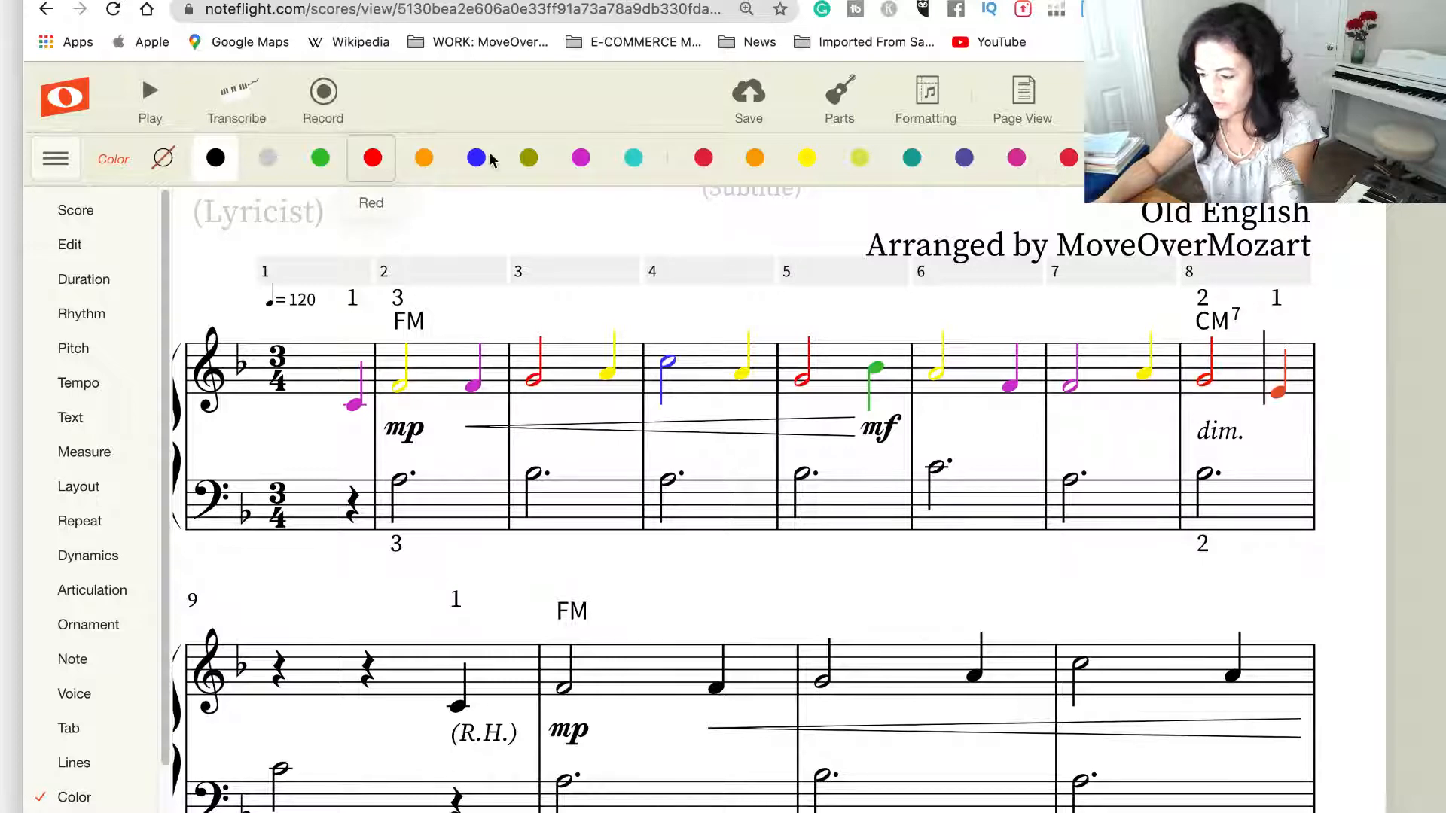
pyautogui.click(581, 157)
# Color the left-hand half note and the right-hand quarter note in measure 9 Pink
pyautogui.scroll(-2, 297, 616)
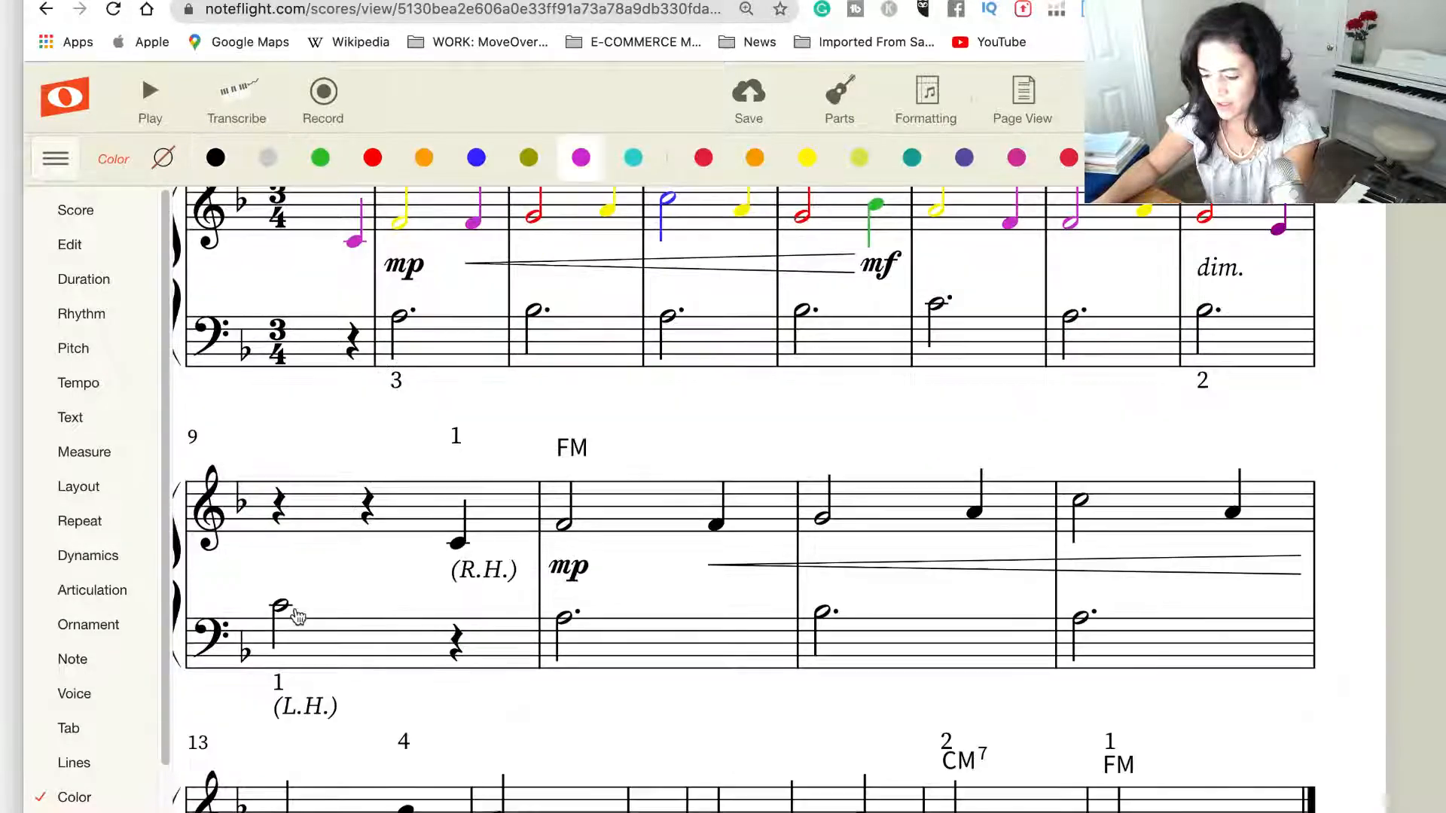
pyautogui.click(280, 610)
pyautogui.click(280, 609)
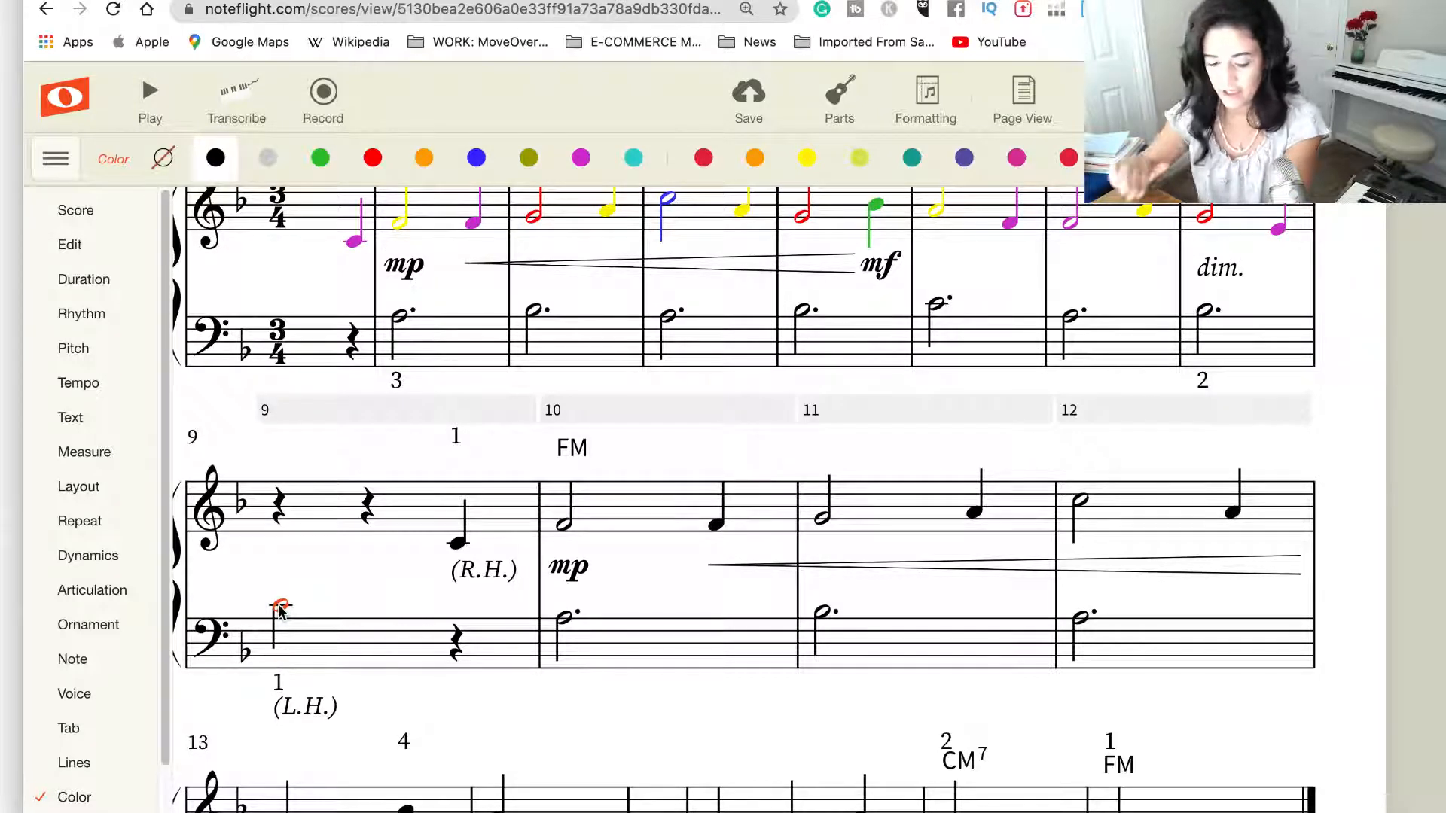
pyautogui.click(580, 159)
pyautogui.click(457, 543)
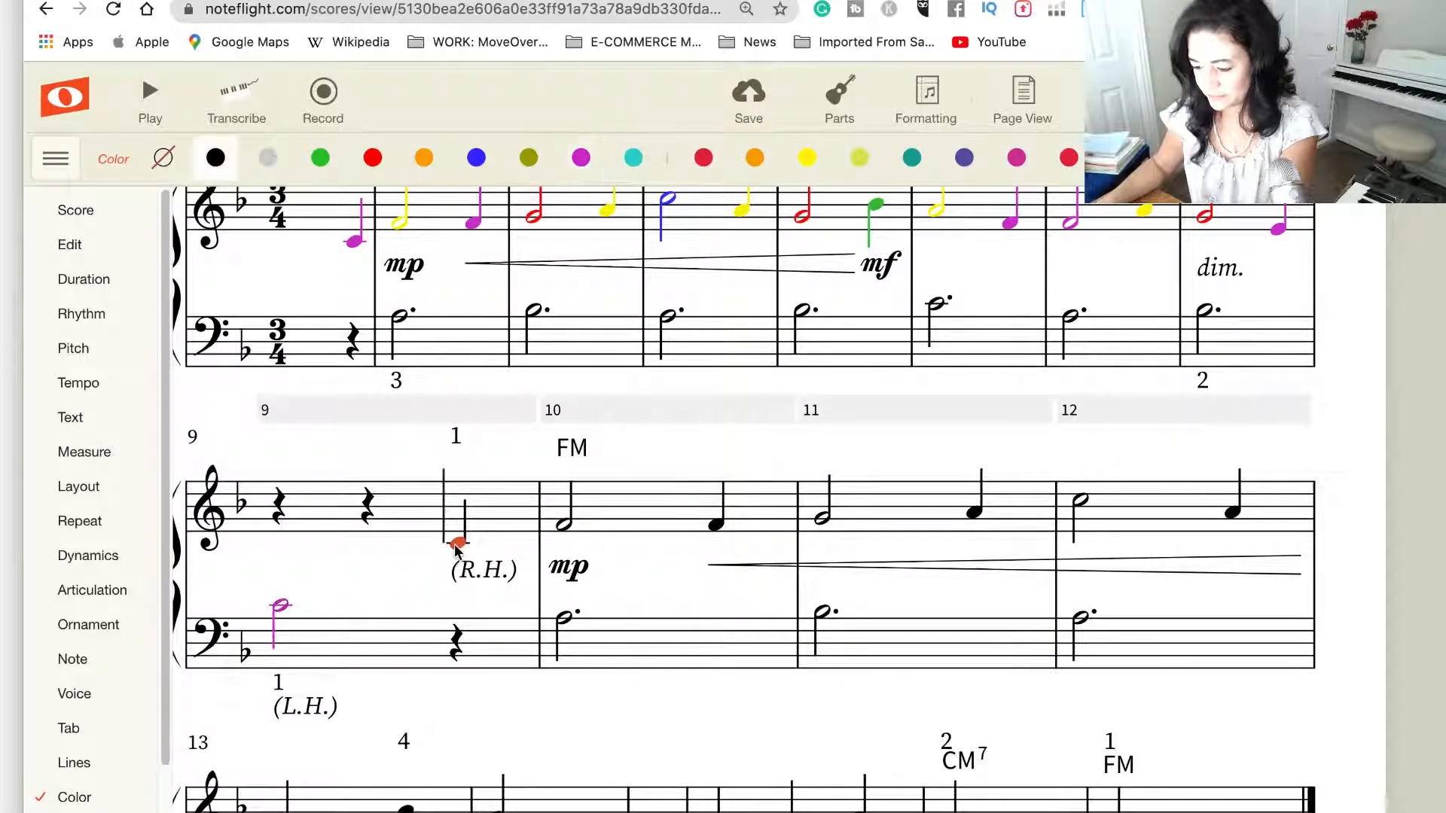
pyautogui.click(581, 160)
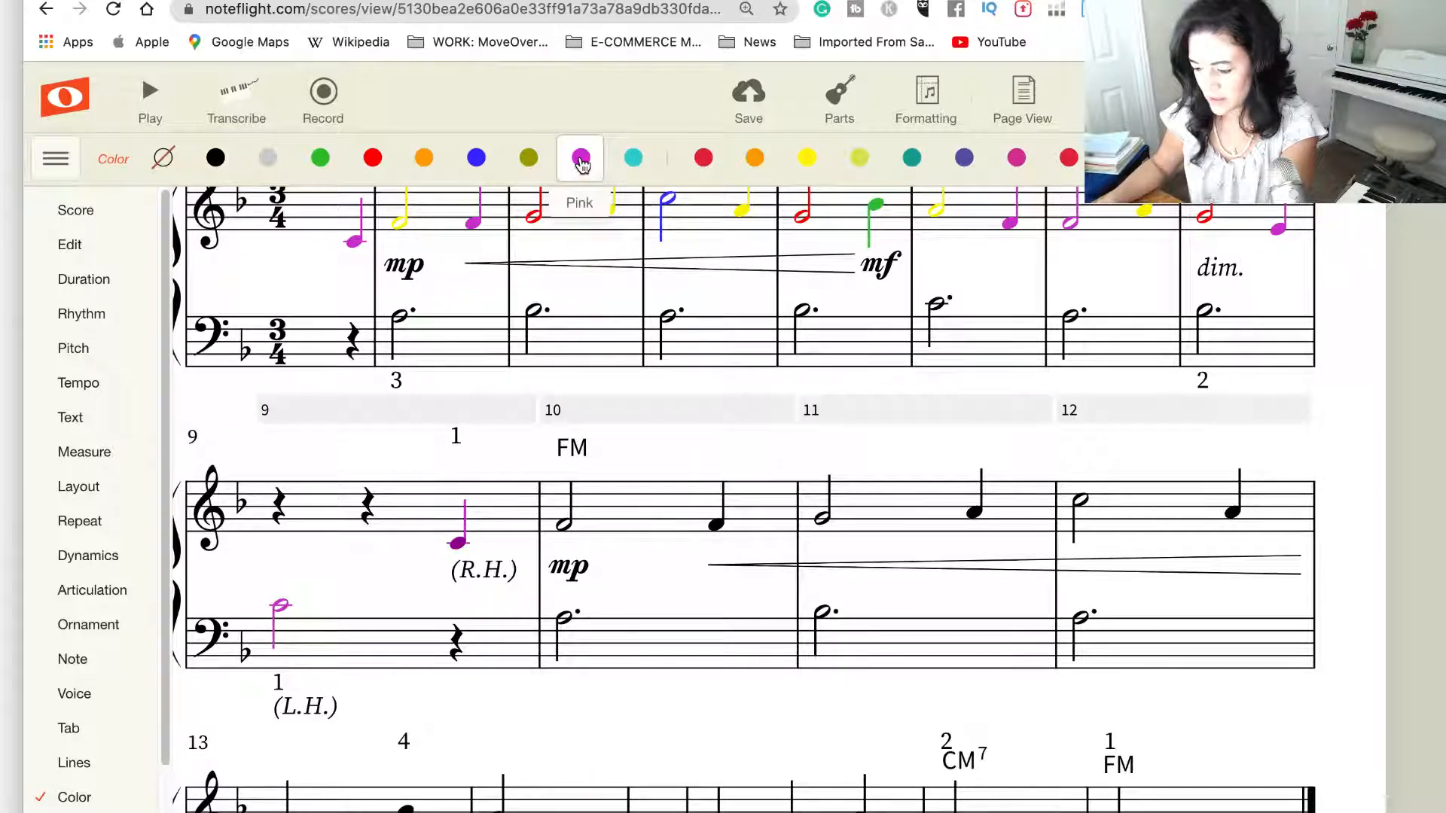
# Copy the colored treble notes of measures 2 through 6 over the treble notes of measures 10 through 14
pyautogui.scroll(3, 611, 267)
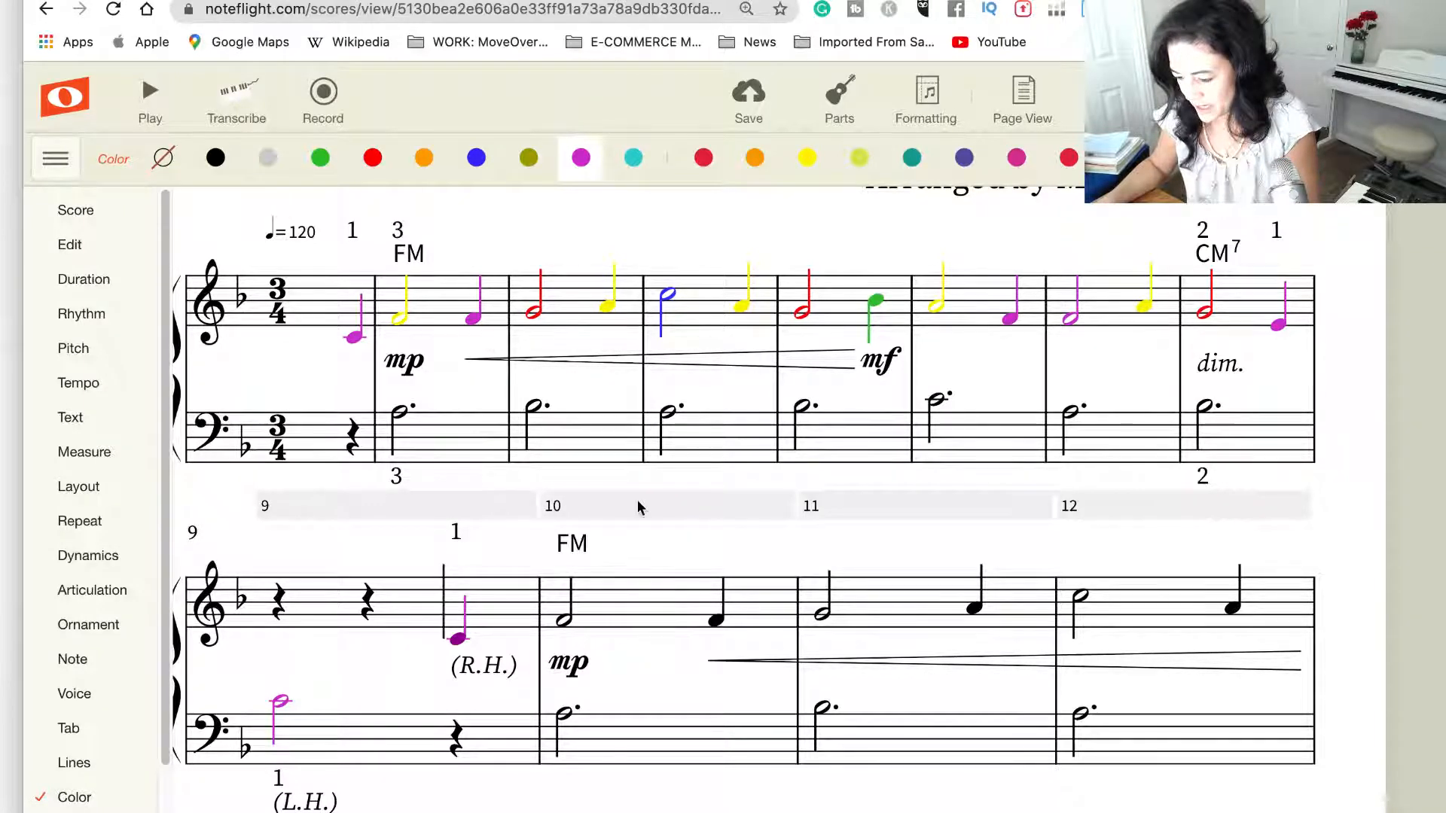
pyautogui.scroll(-4, 693, 561)
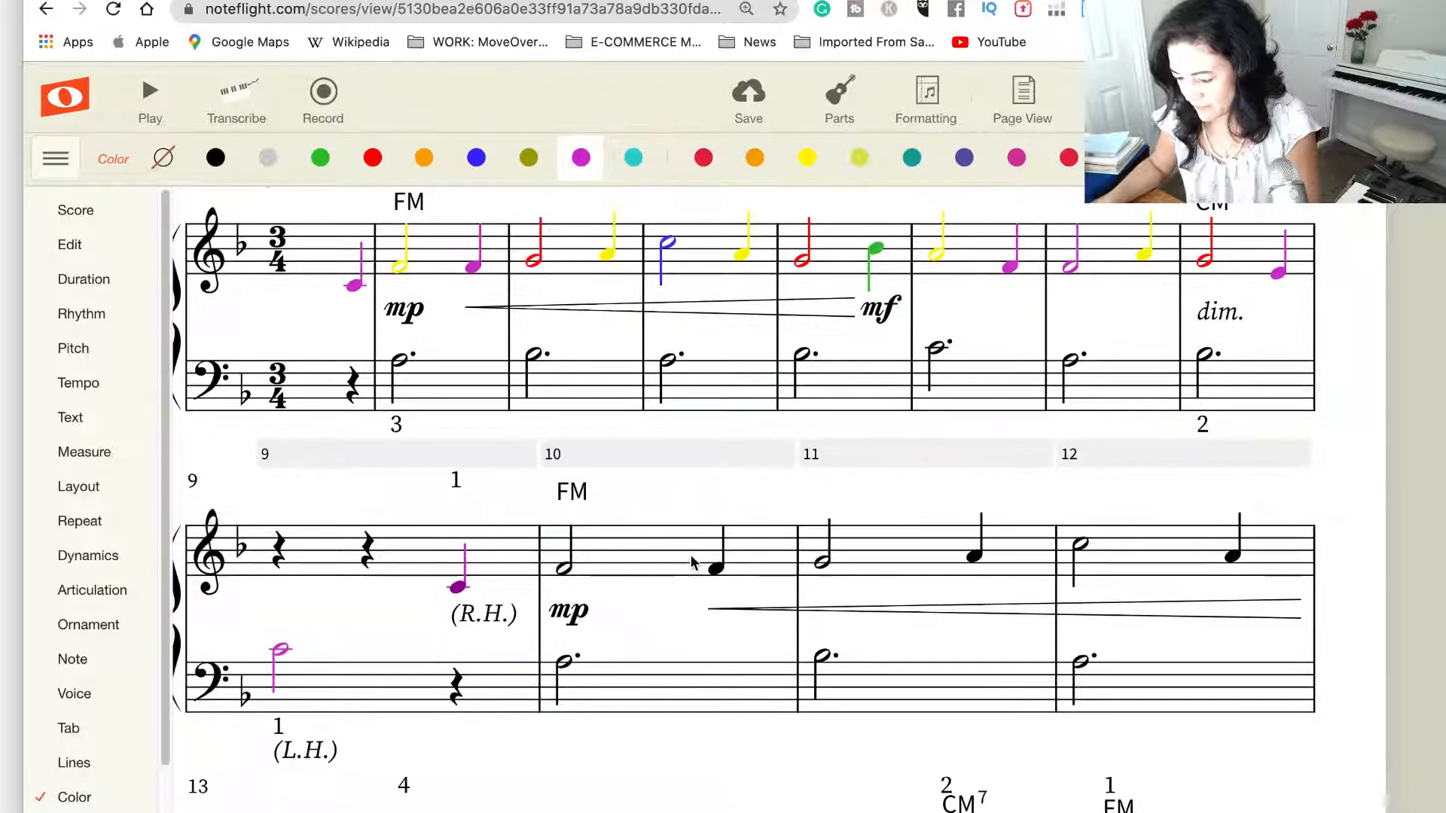
pyautogui.scroll(8, 695, 555)
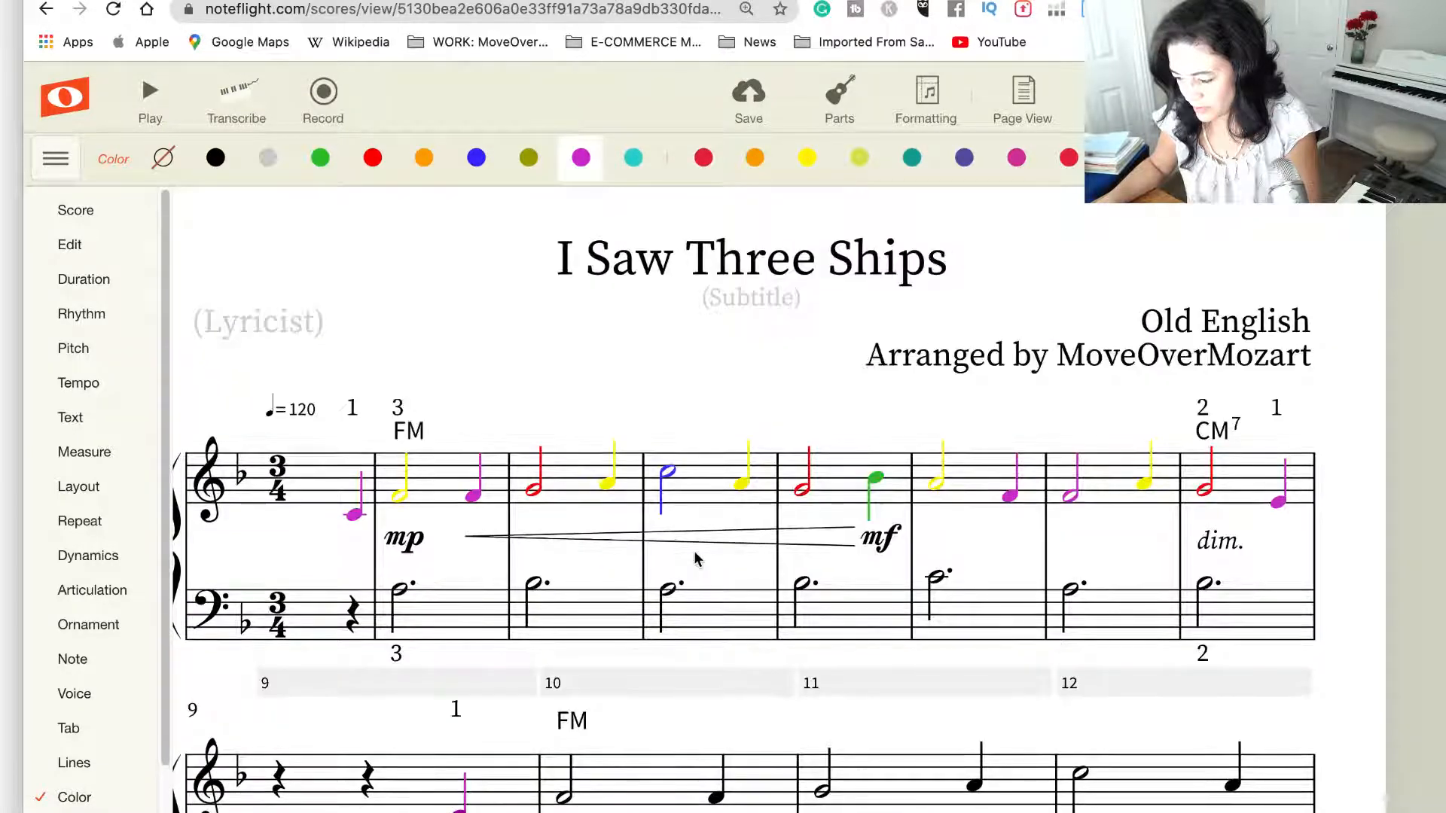
pyautogui.scroll(-10, 694, 558)
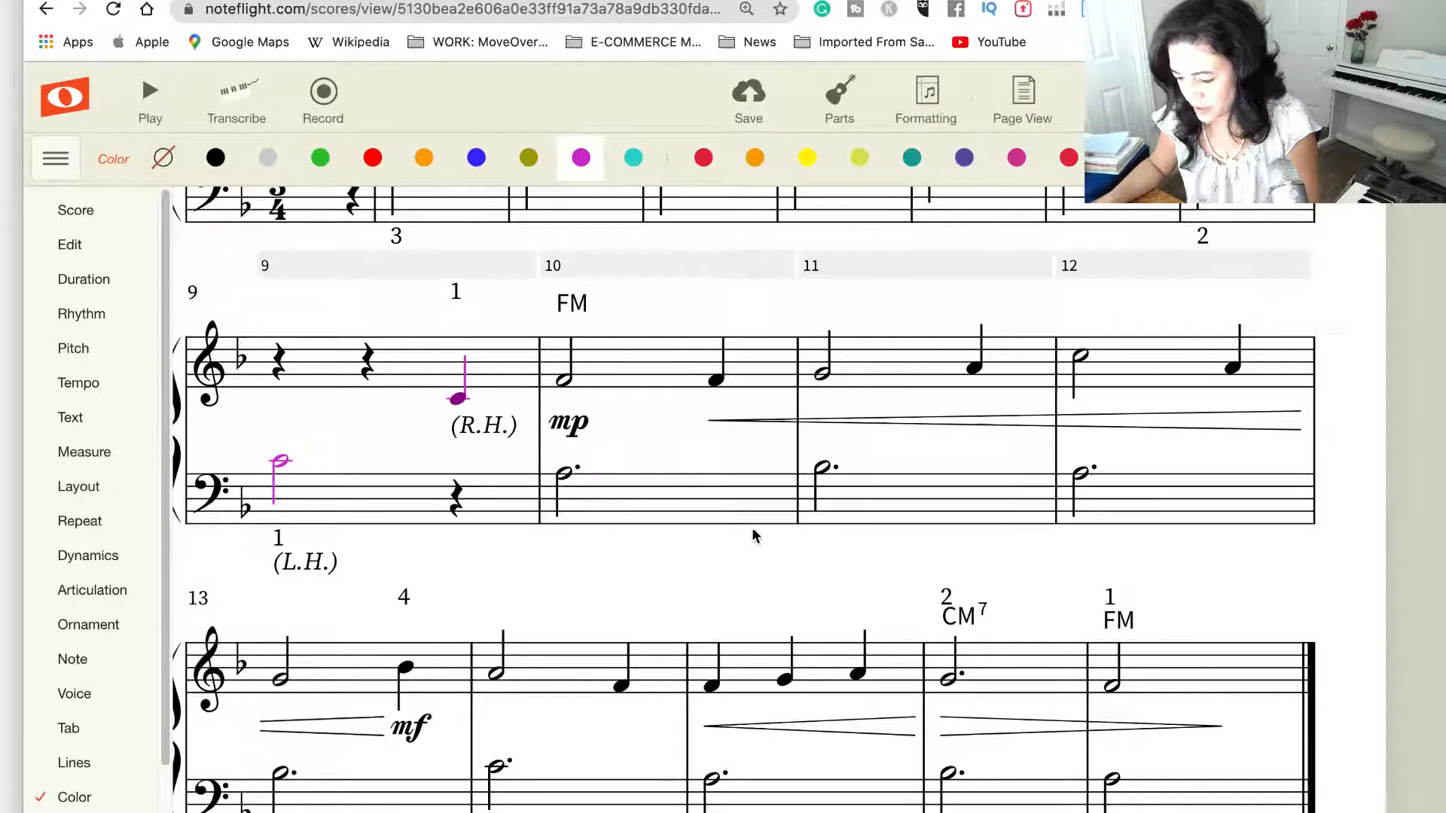
pyautogui.scroll(5, 751, 527)
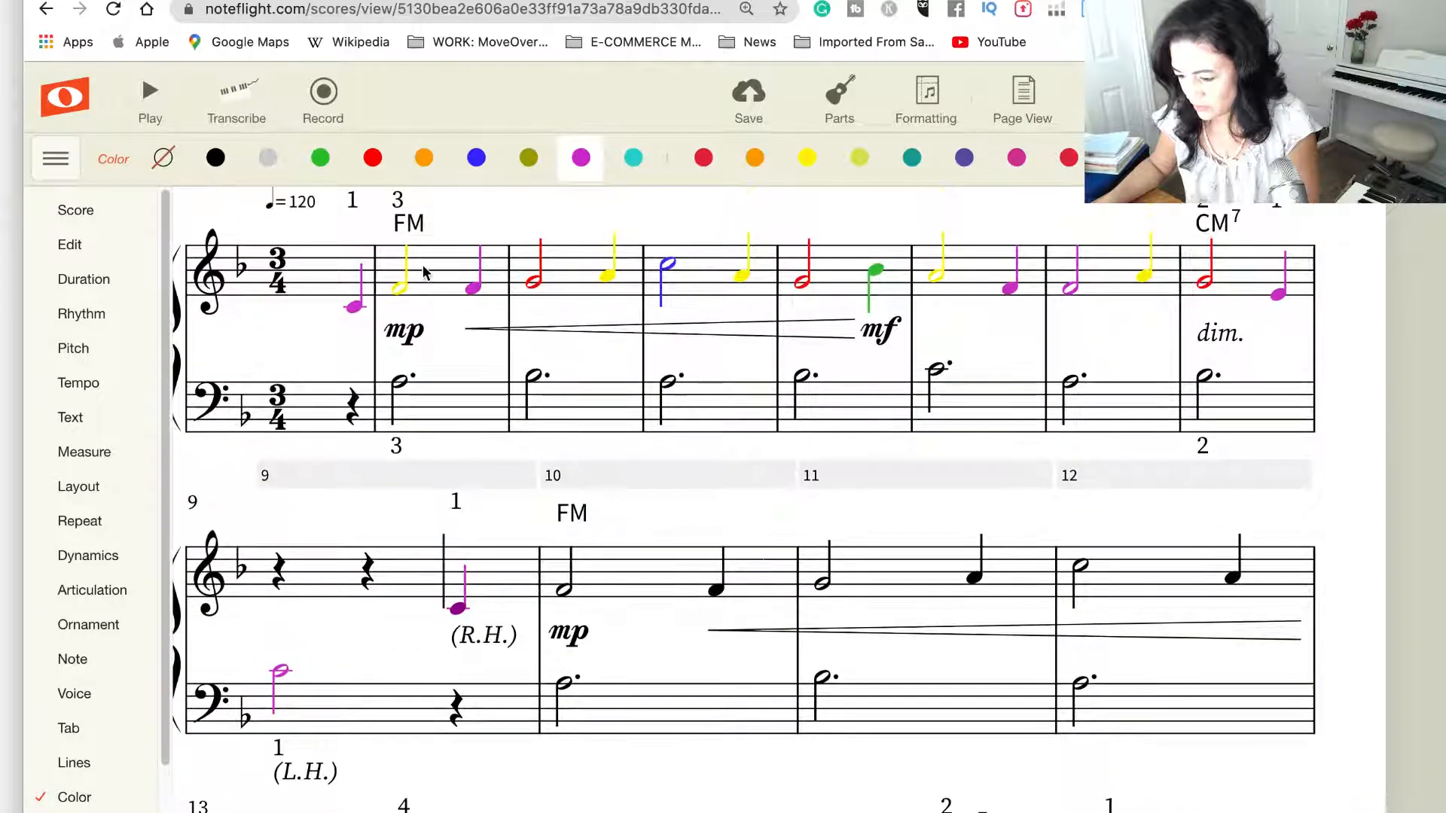
pyautogui.click(422, 268)
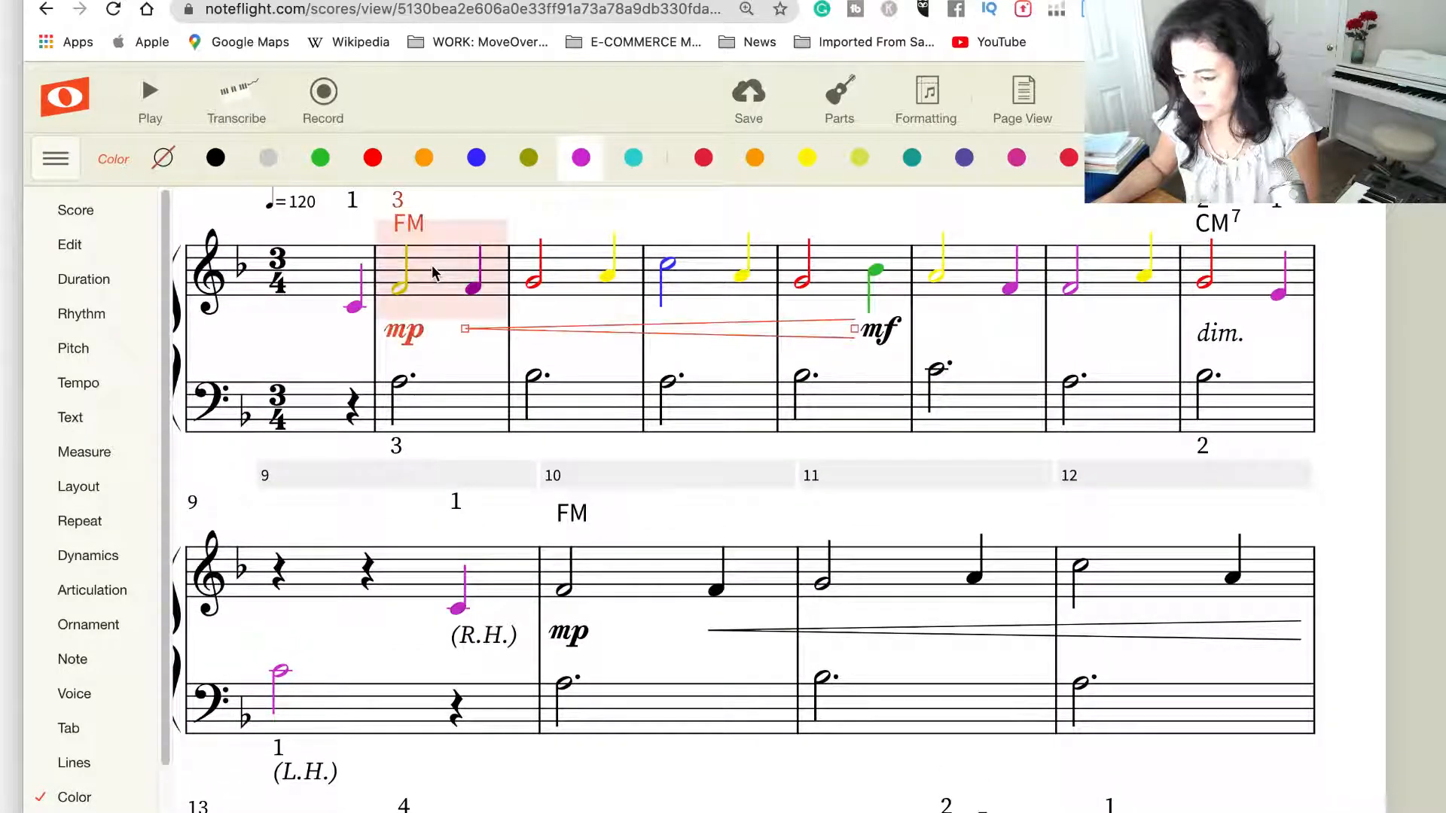
pyautogui.keyDown('shift'); pyautogui.click(967, 275); pyautogui.keyUp('shift')
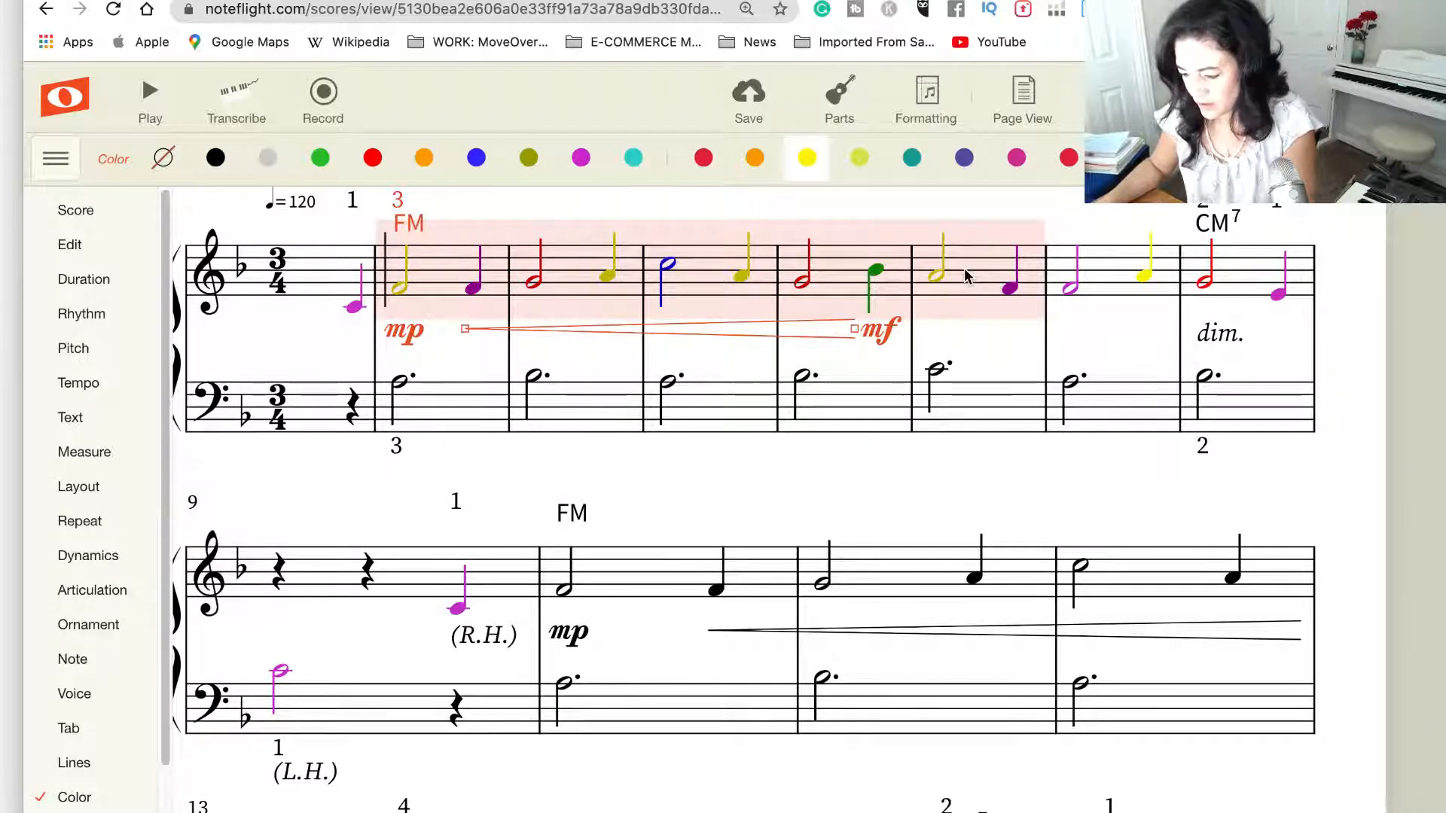
pyautogui.scroll(-3, 964, 316)
pyautogui.scroll(-3, 665, 479)
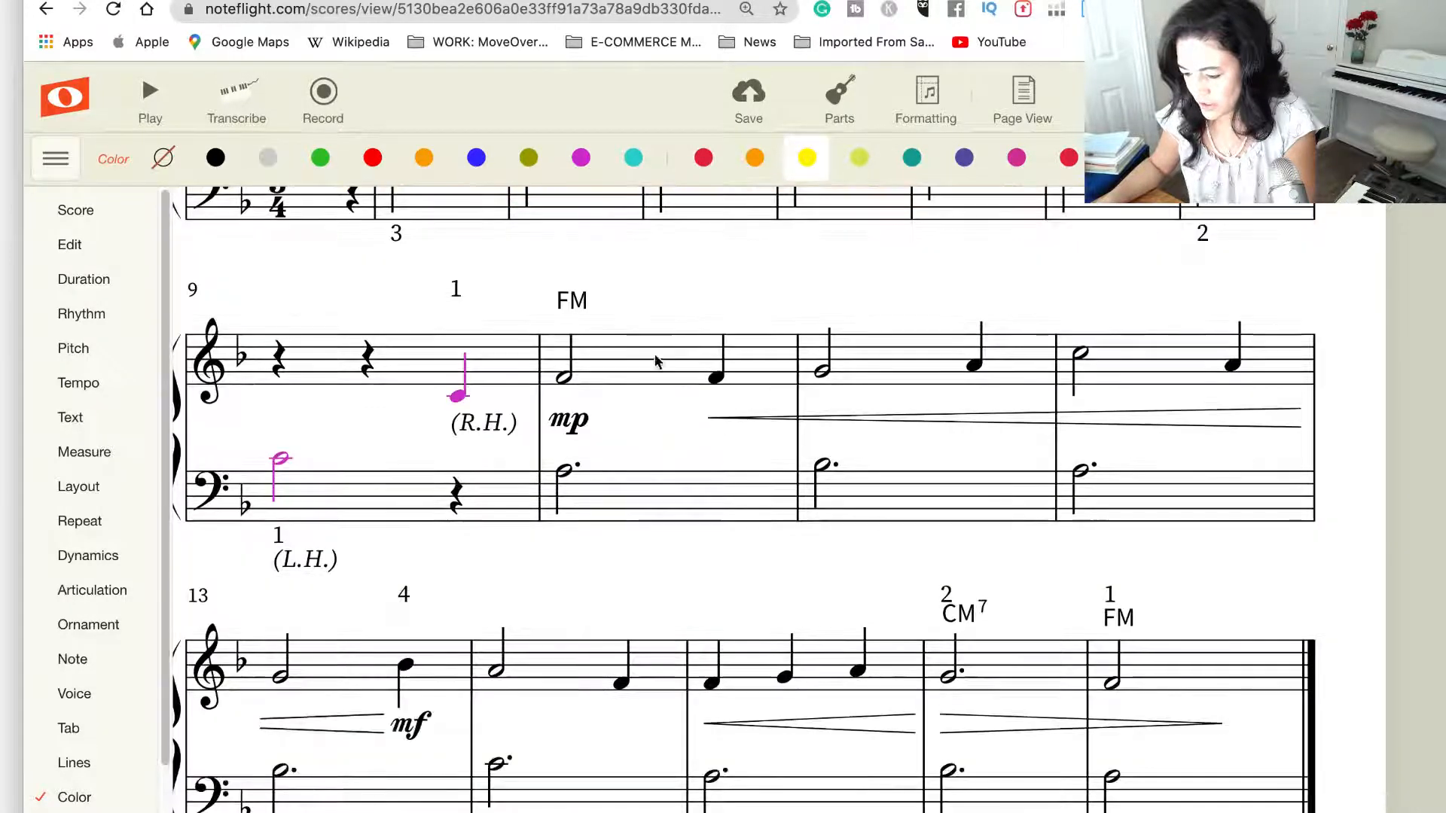
pyautogui.click(655, 361)
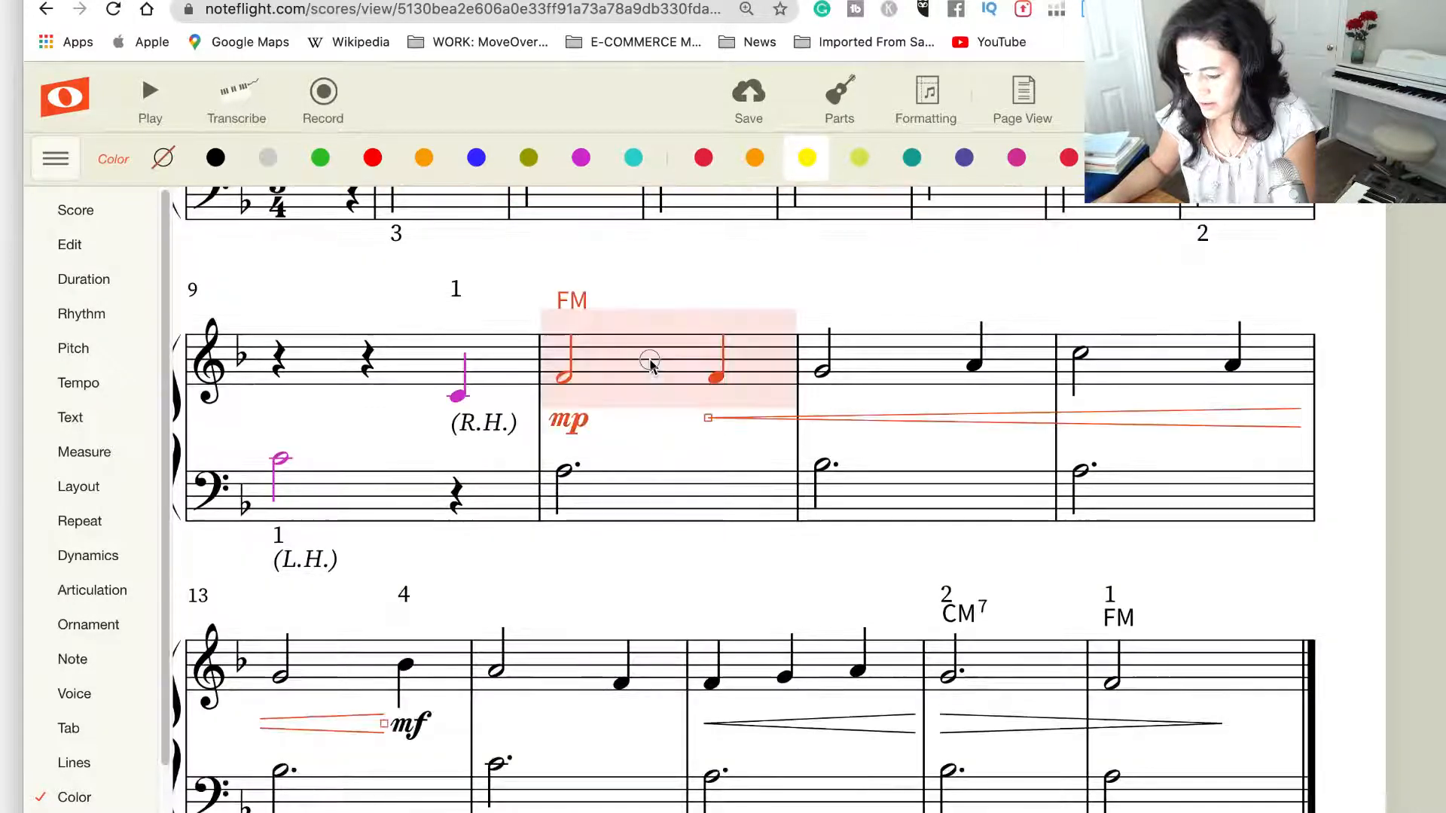
pyautogui.keyDown('shift'); pyautogui.click(564, 671); pyautogui.keyUp('shift')
pyautogui.press('super+v')
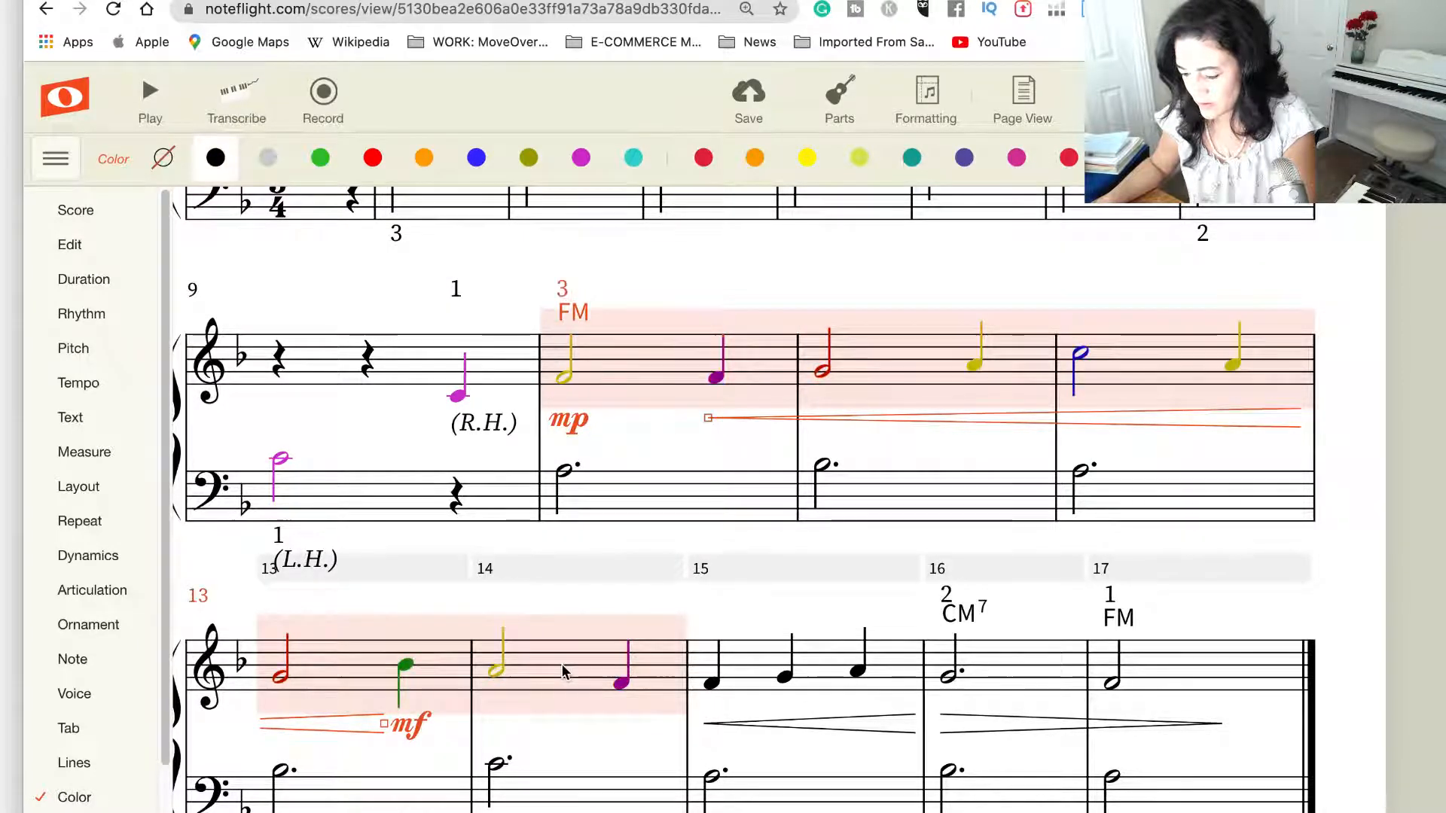
pyautogui.click(1340, 551)
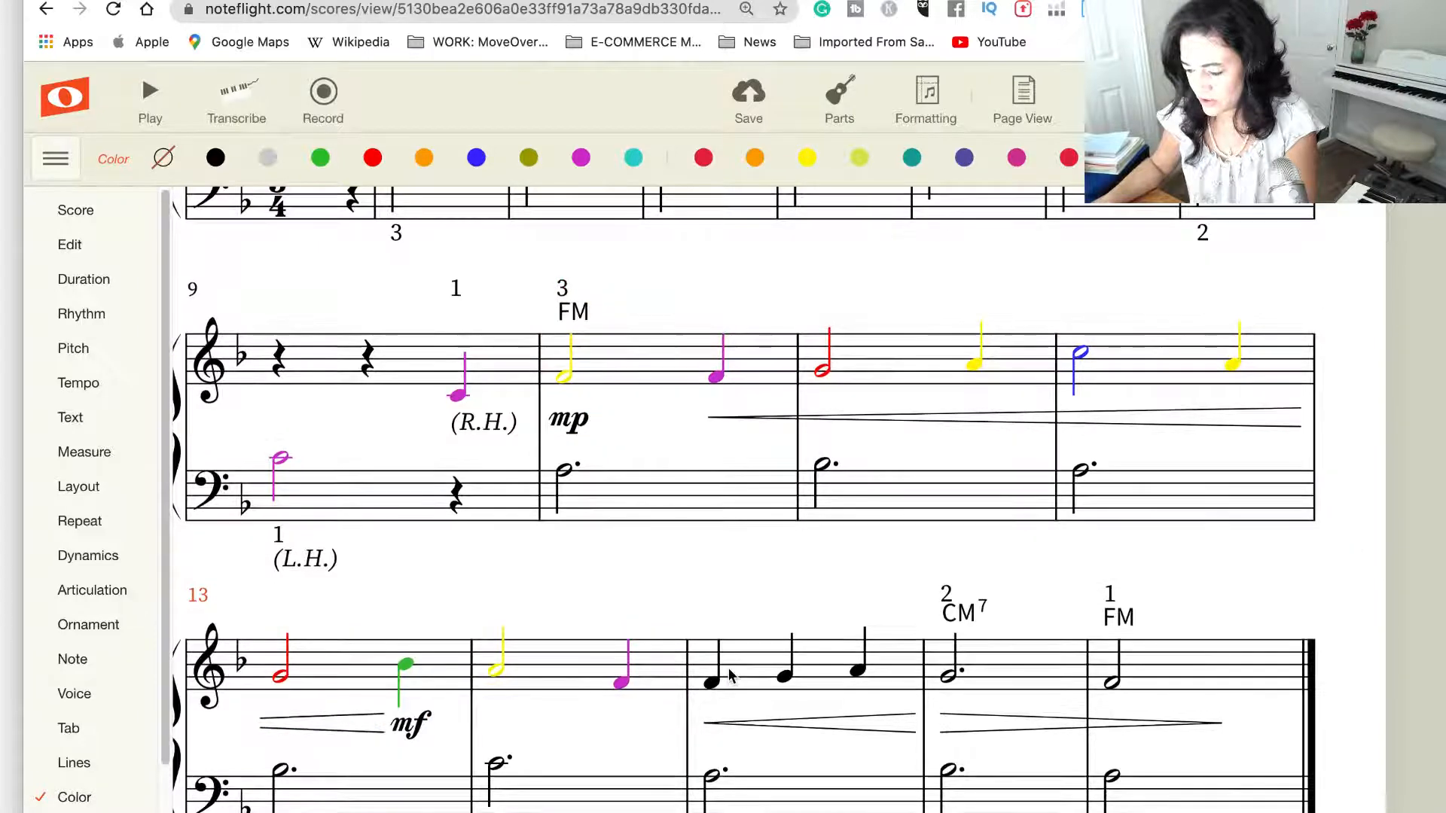
# Save the score with the colored treble melody
pyautogui.scroll(-1, 738, 572)
pyautogui.scroll(4, 715, 512)
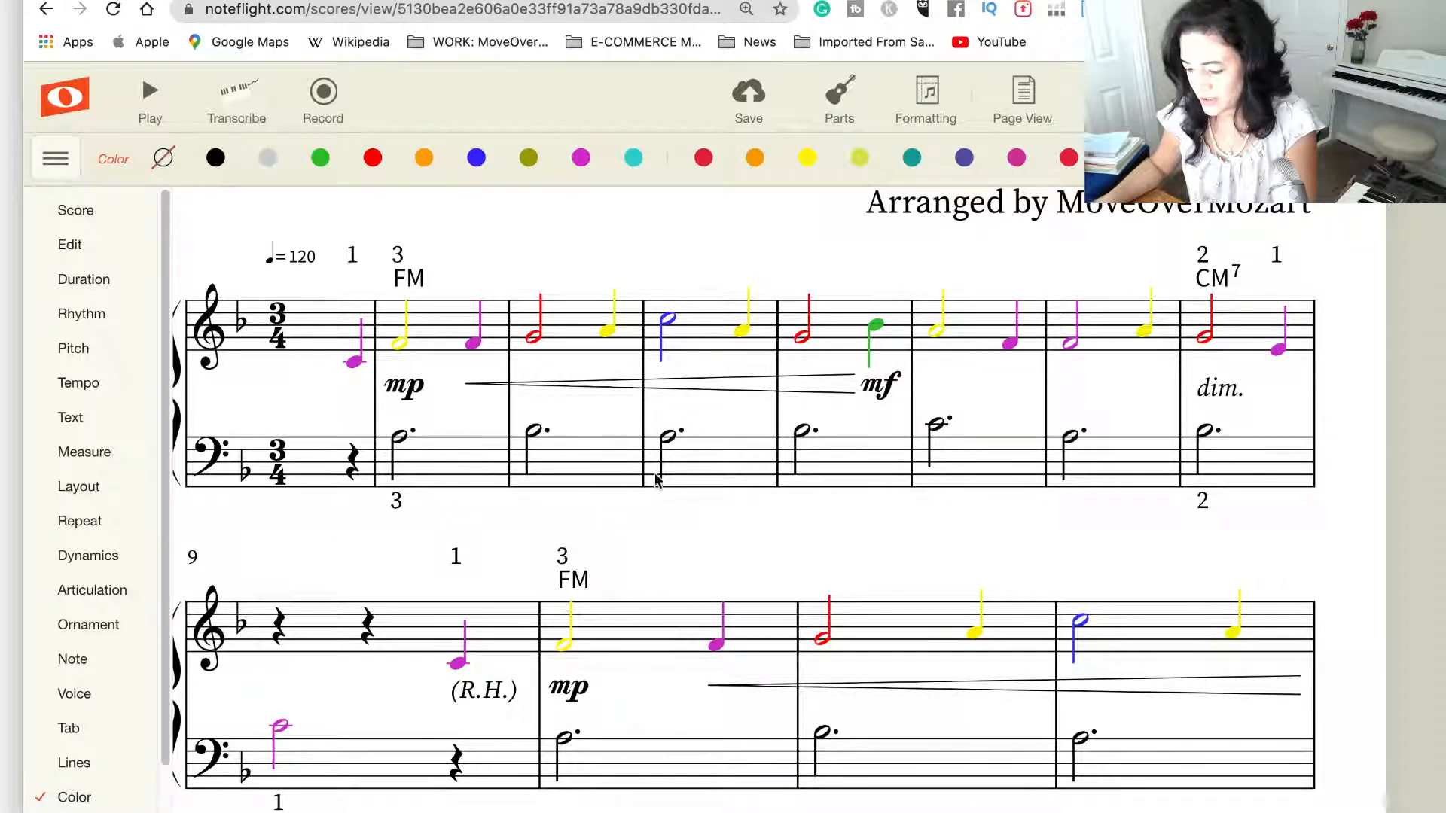
pyautogui.click(739, 94)
# Color the three treble quarter notes in measure 15 Pink, Red and Classroom E yellow, in that order
pyautogui.scroll(-5, 658, 519)
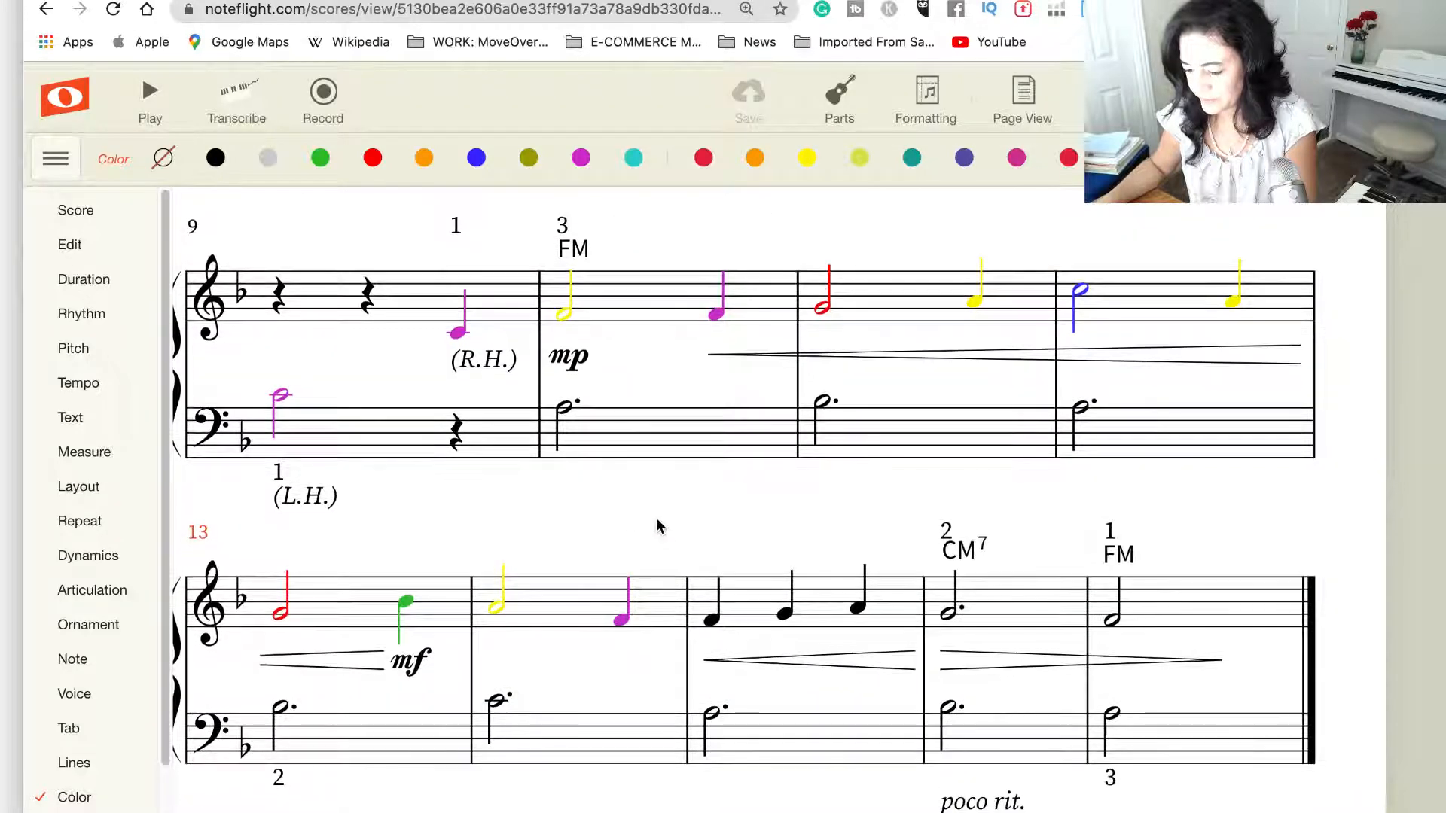
pyautogui.click(712, 616)
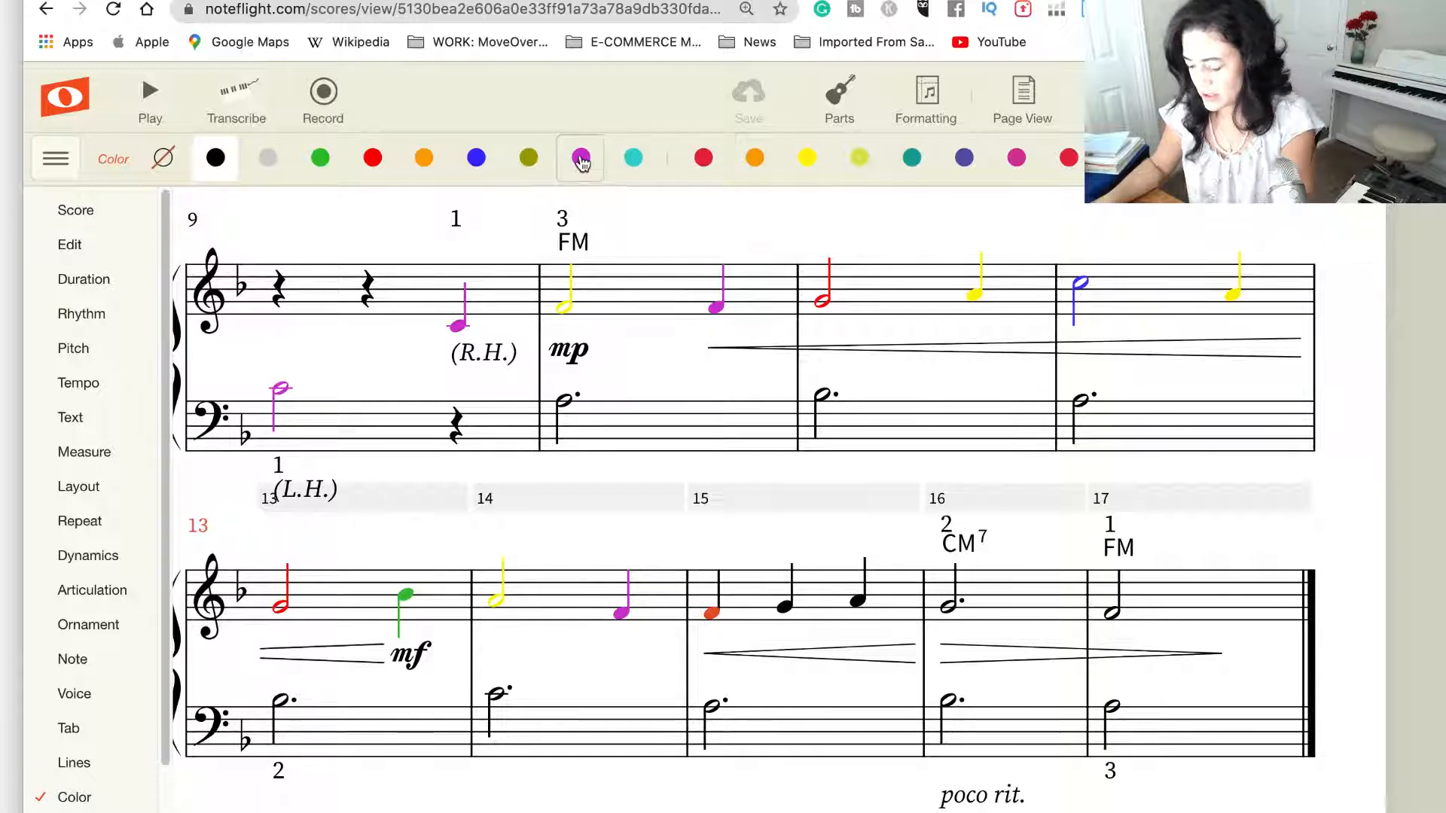
pyautogui.click(580, 159)
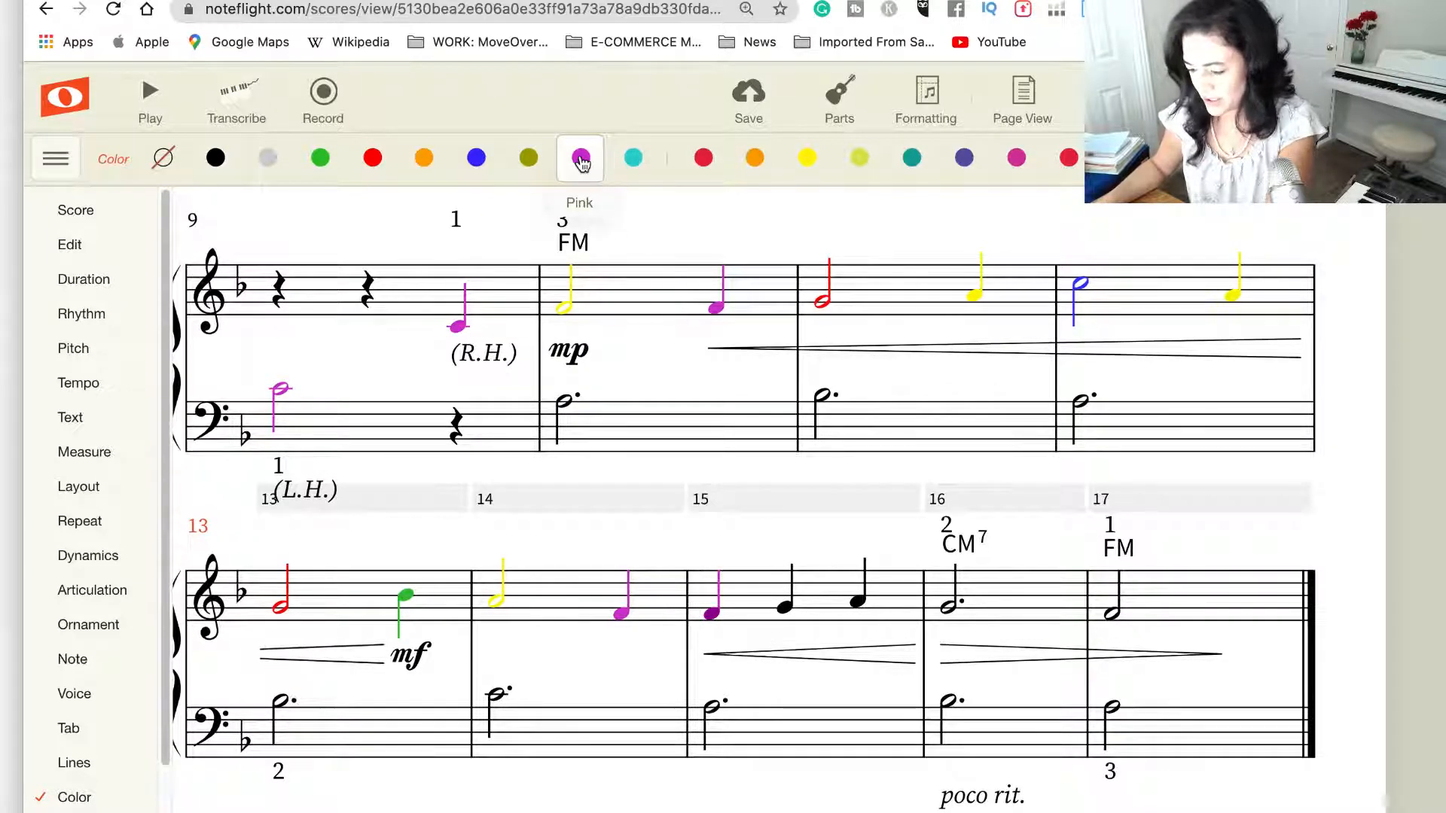
pyautogui.press('Right')
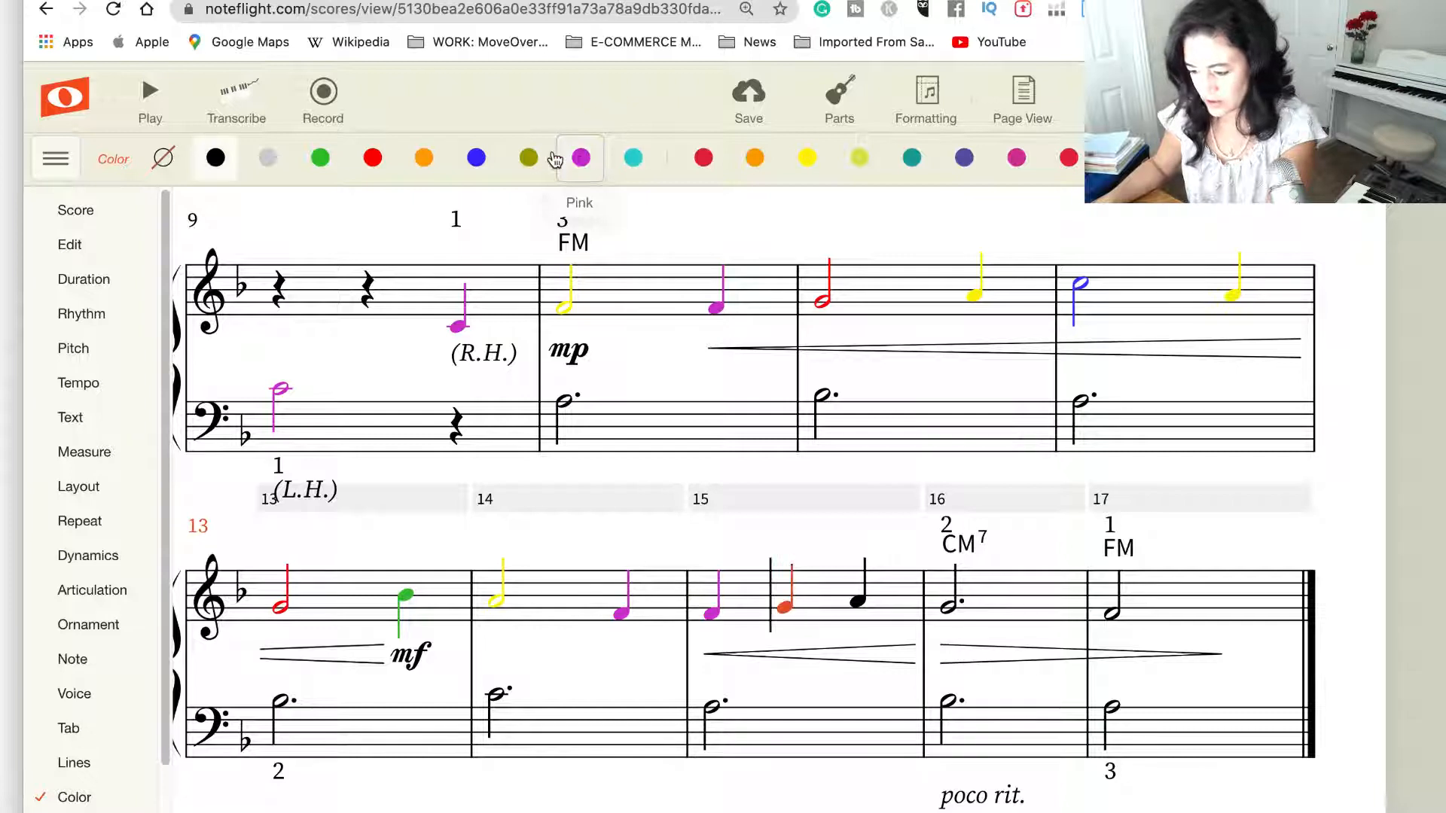
pyautogui.click(372, 157)
pyautogui.click(823, 156)
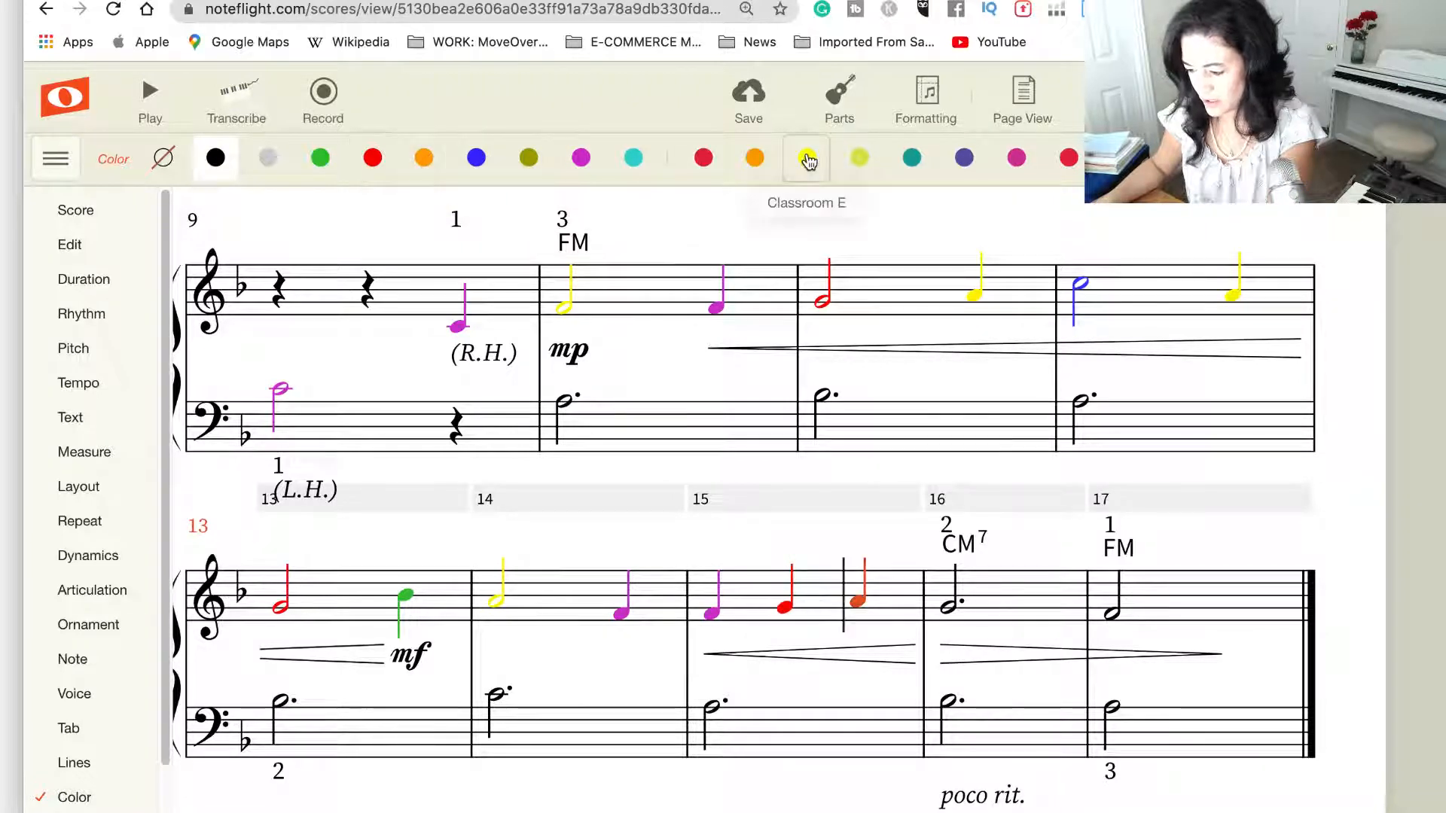
# Color the treble note in measure 16 Red and the one in measure 17 Pink
pyautogui.press('Right')
pyautogui.click(372, 157)
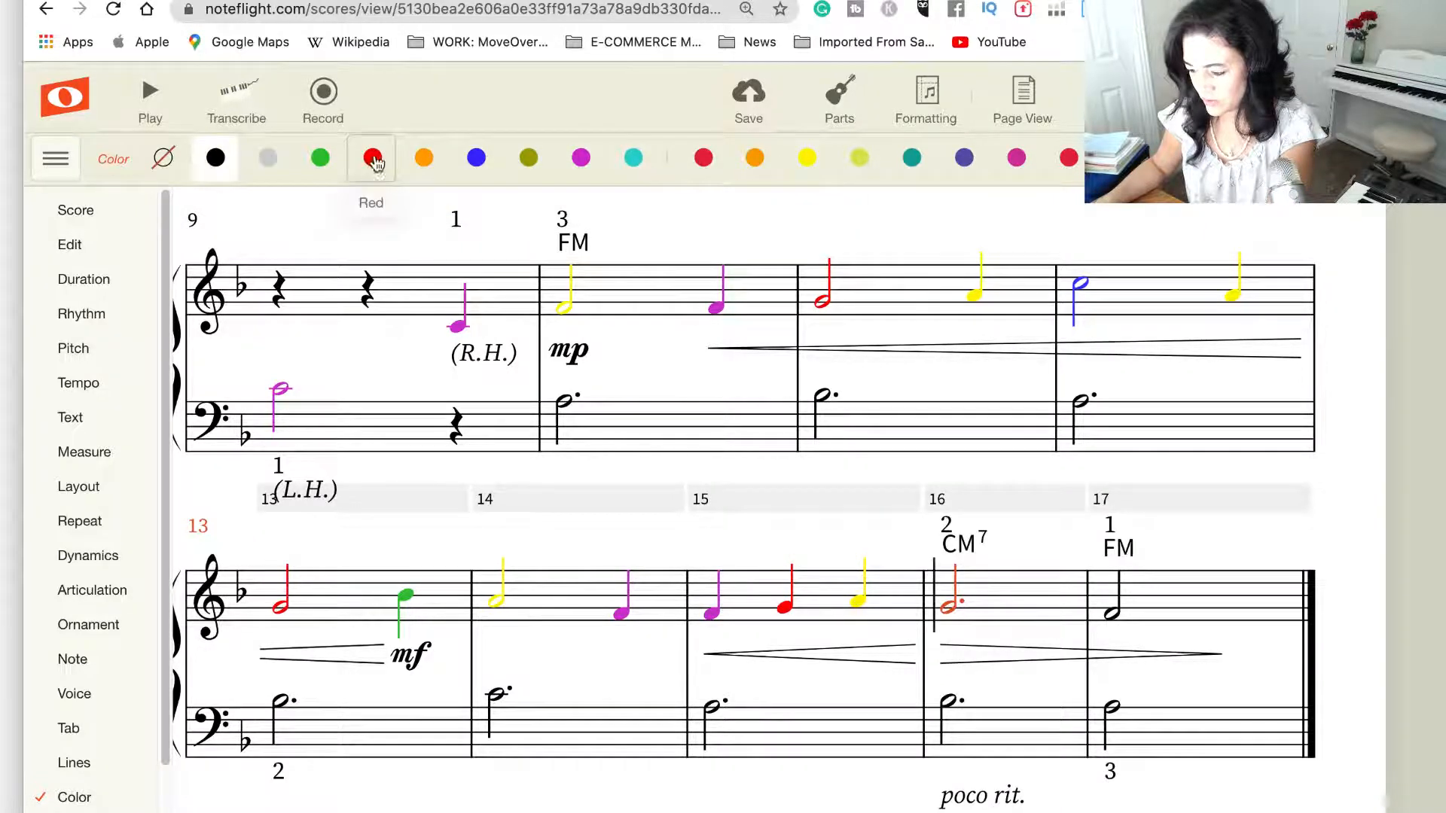
pyautogui.press('Right')
pyautogui.click(579, 157)
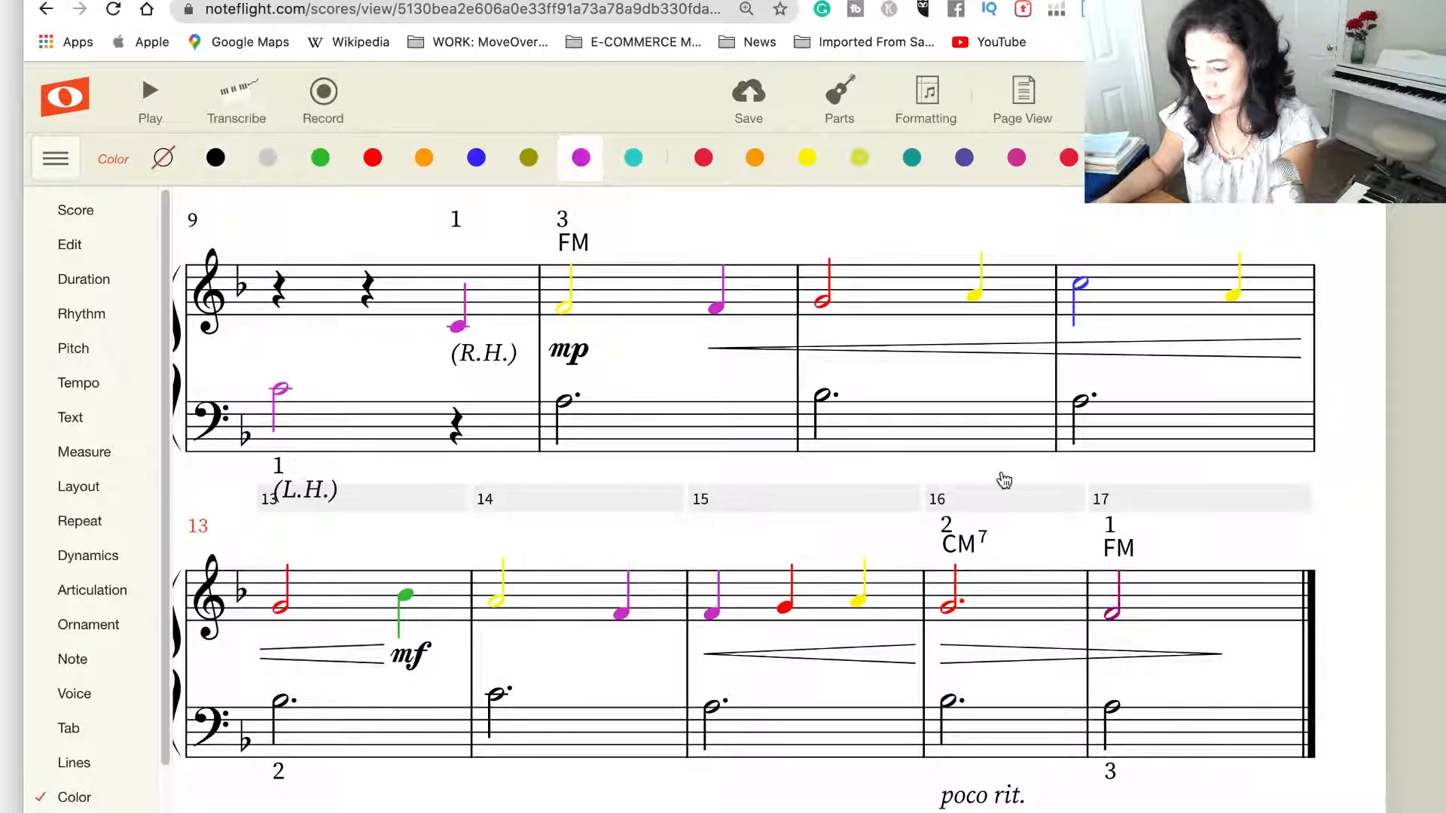
# Color the left-hand note in measure 2 Classroom E yellow and save the score
pyautogui.scroll(5, 1009, 467)
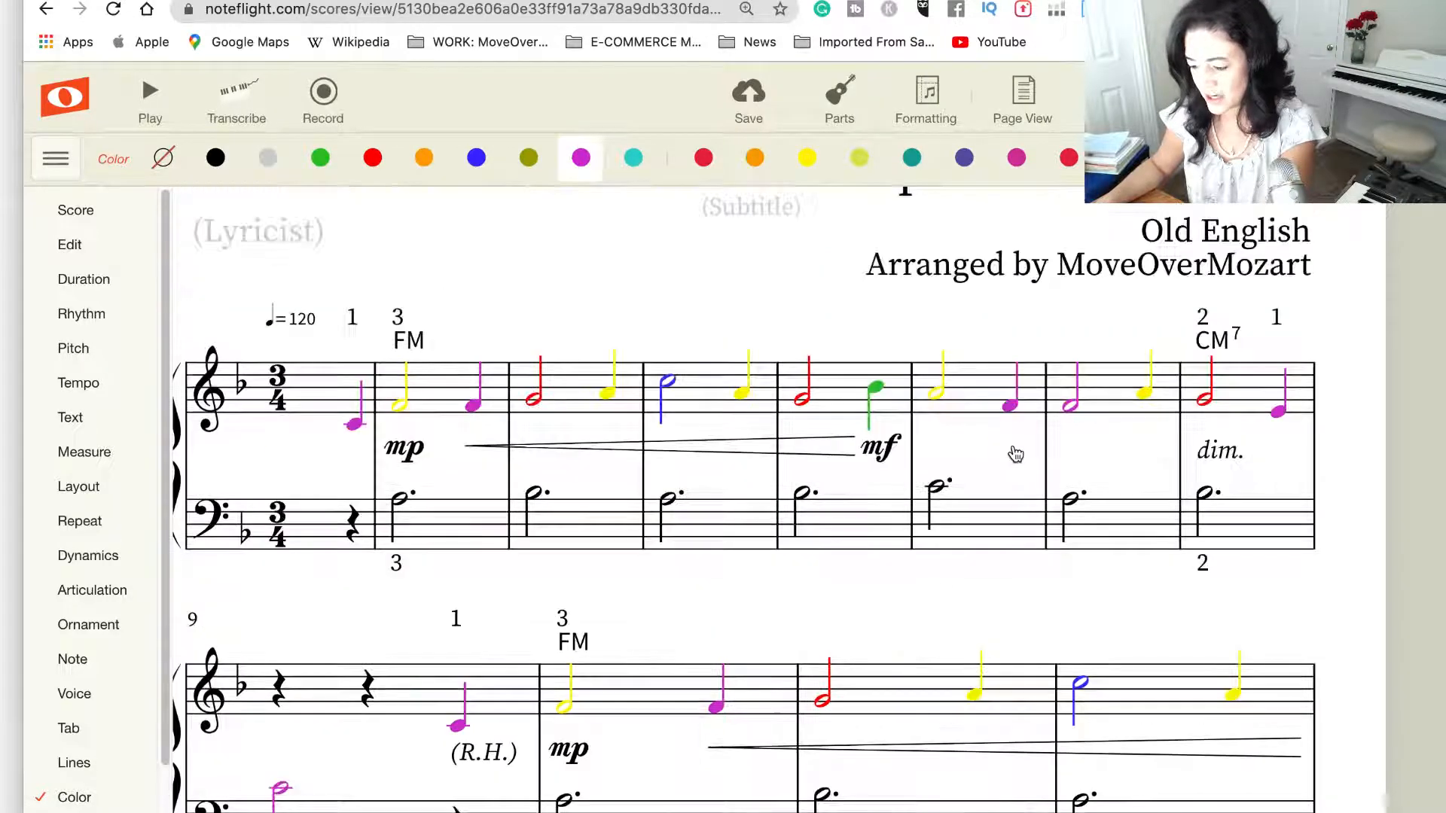
pyautogui.click(398, 502)
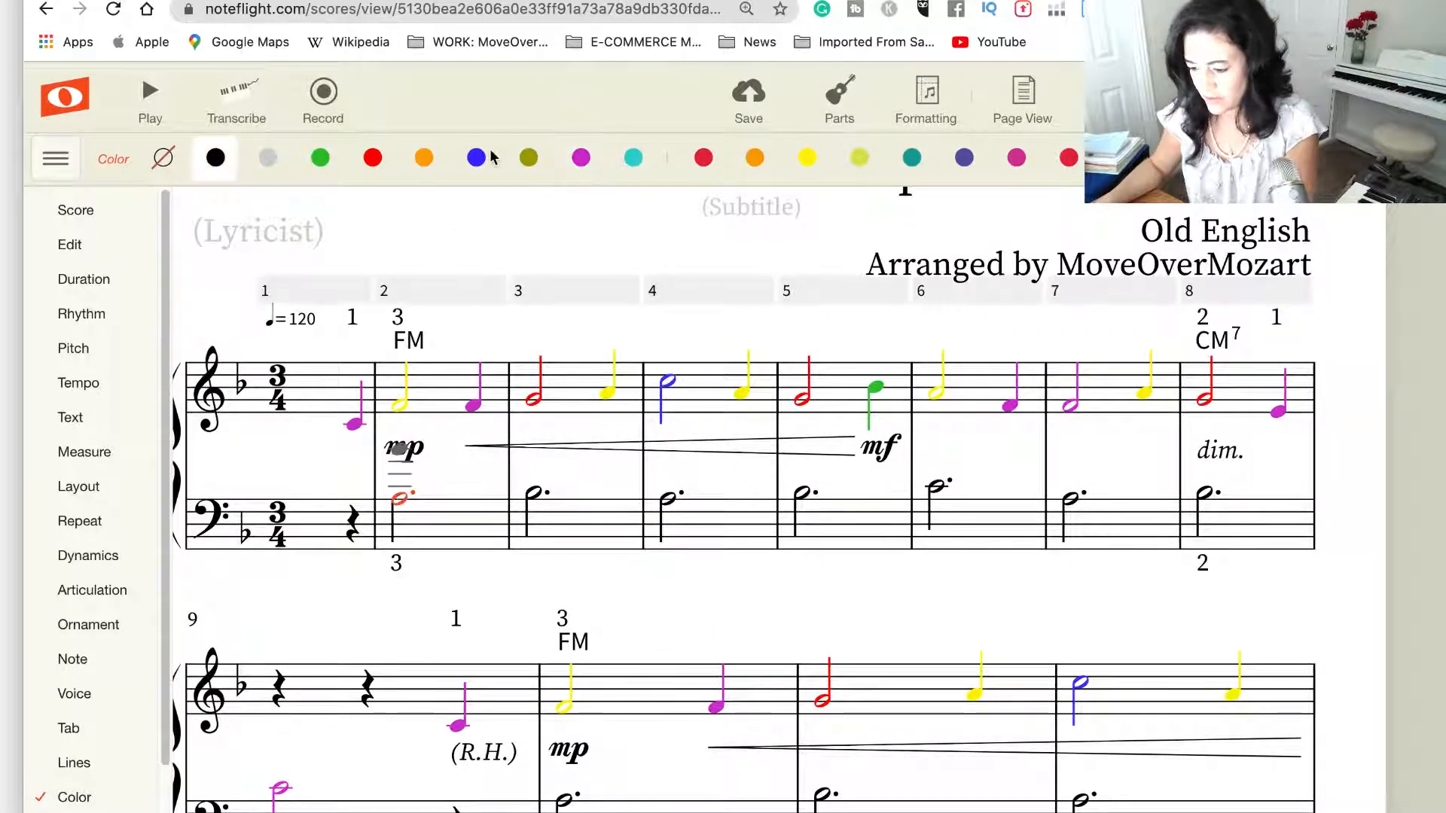
pyautogui.click(806, 158)
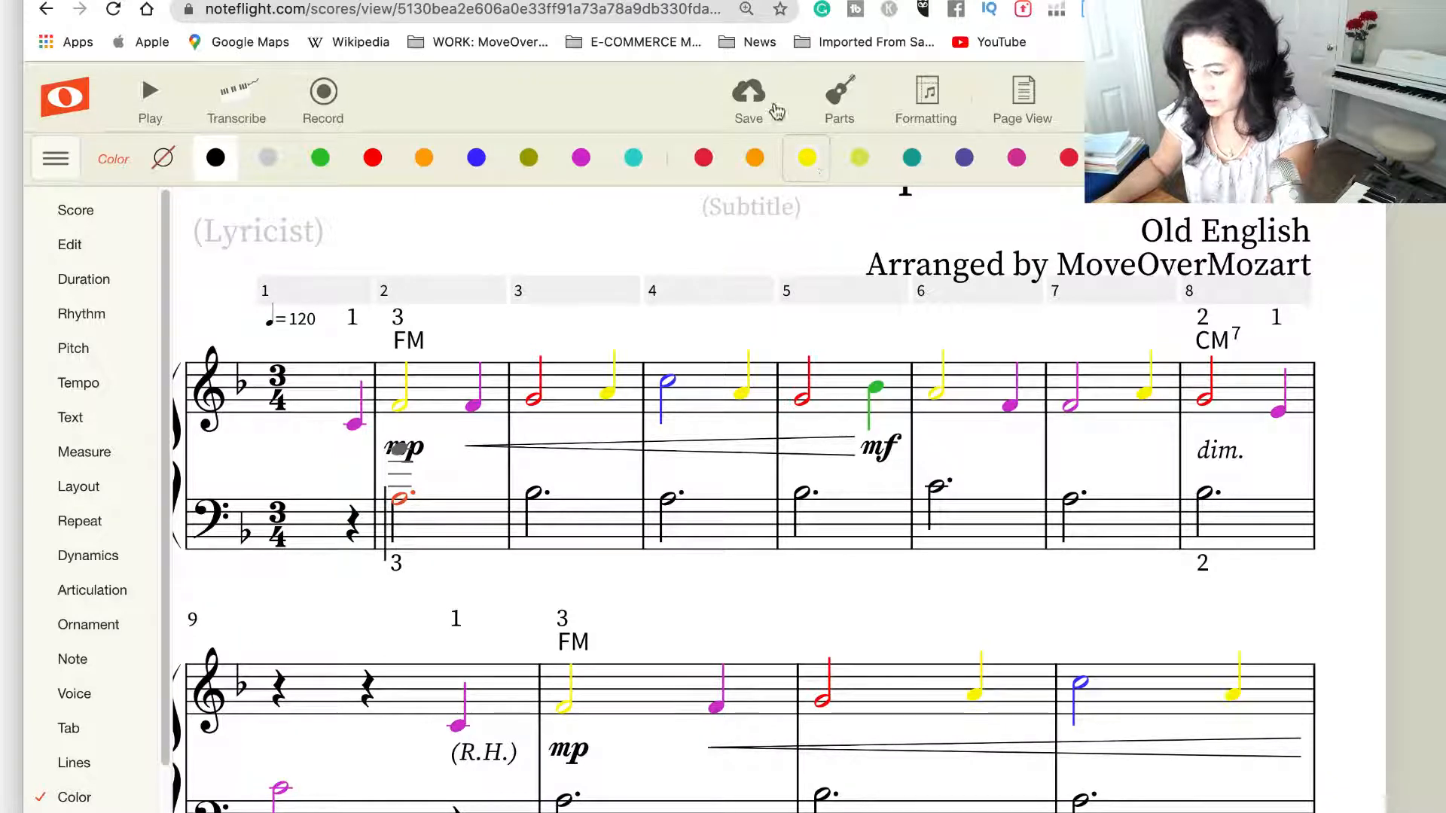
pyautogui.click(748, 93)
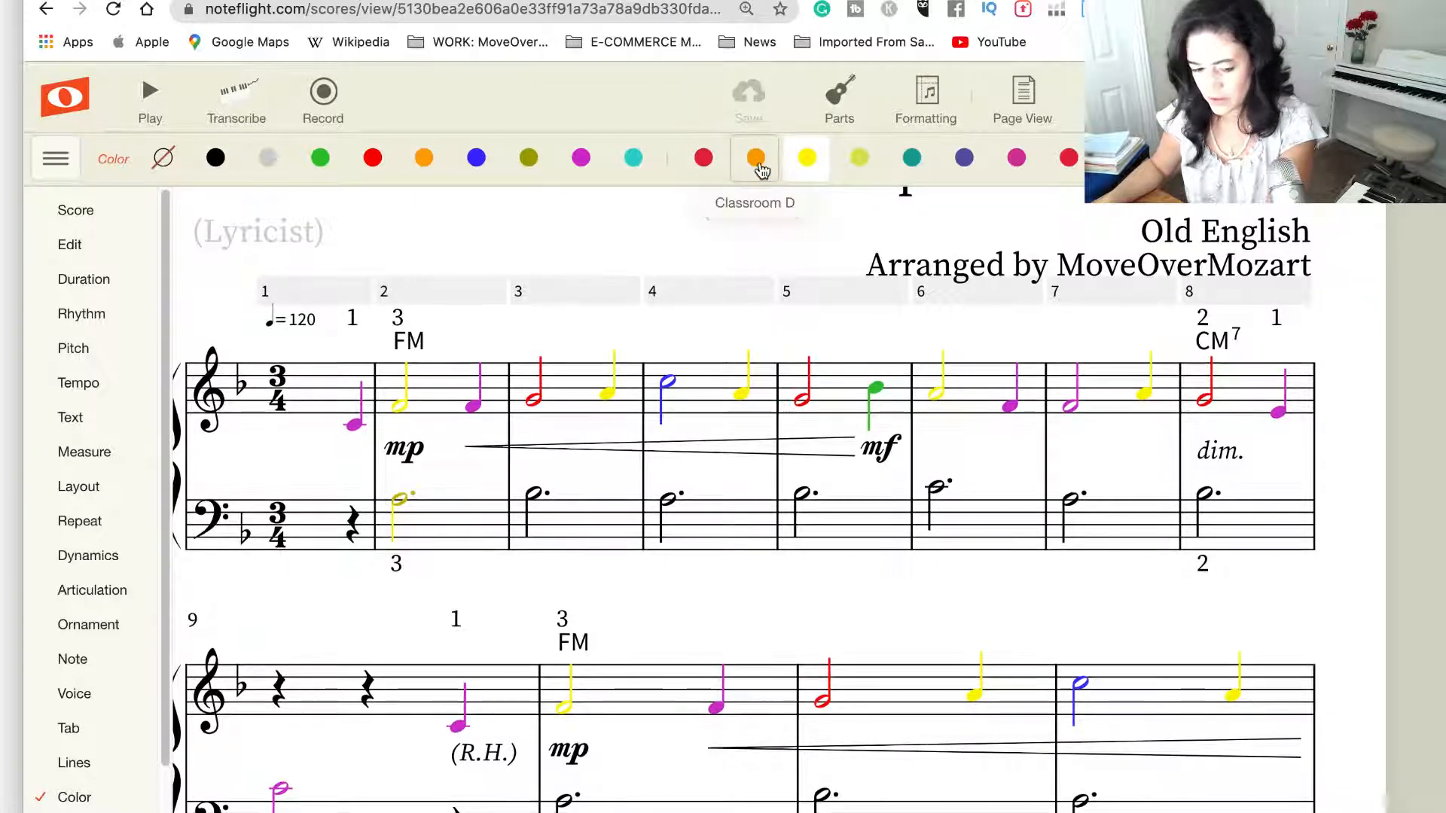
# Color the left-hand notes in measures 3 and 5 Red and the one in measure 4 Classroom E yellow
pyautogui.press('Right')
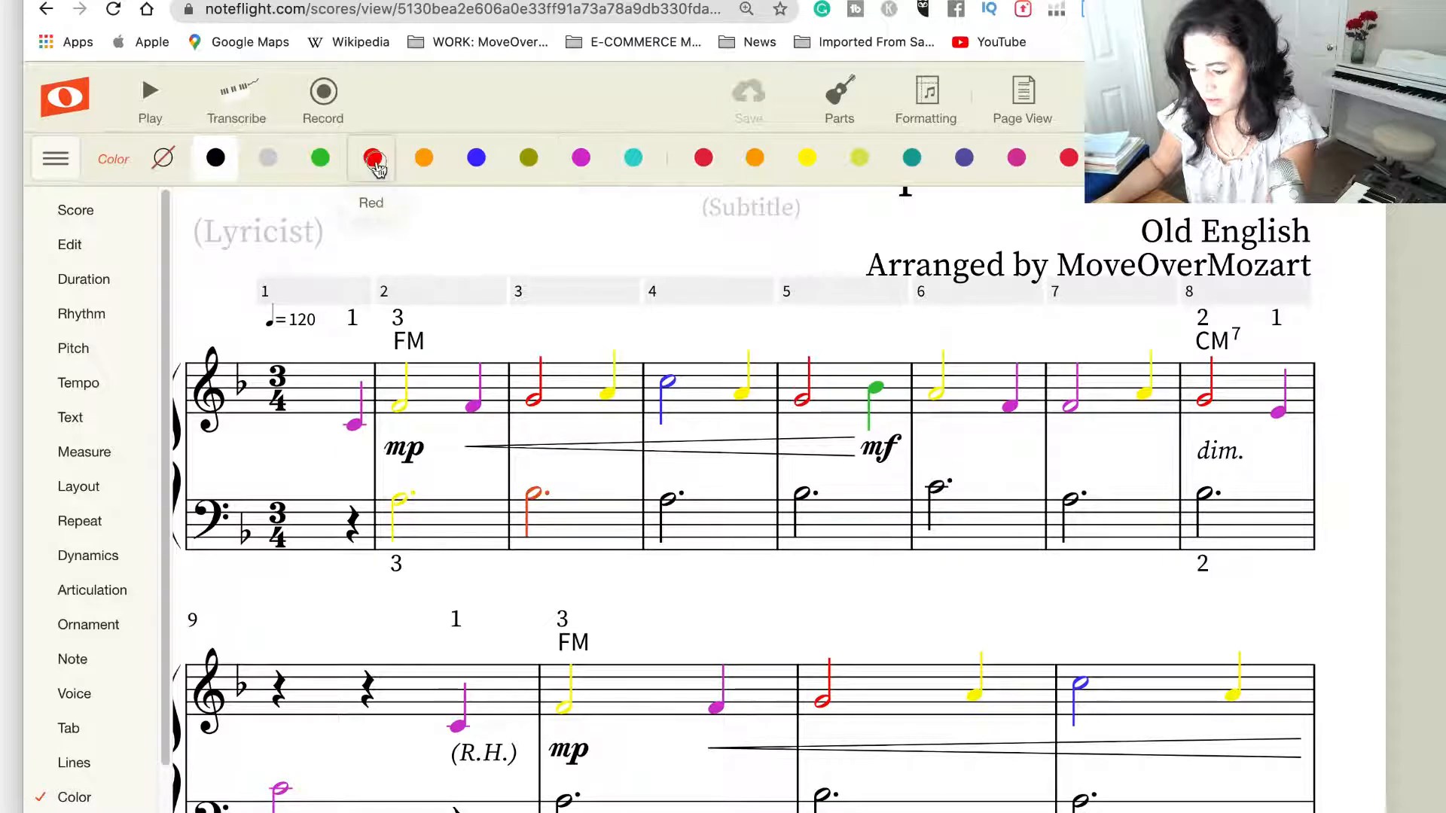
pyautogui.click(373, 157)
pyautogui.press('Right')
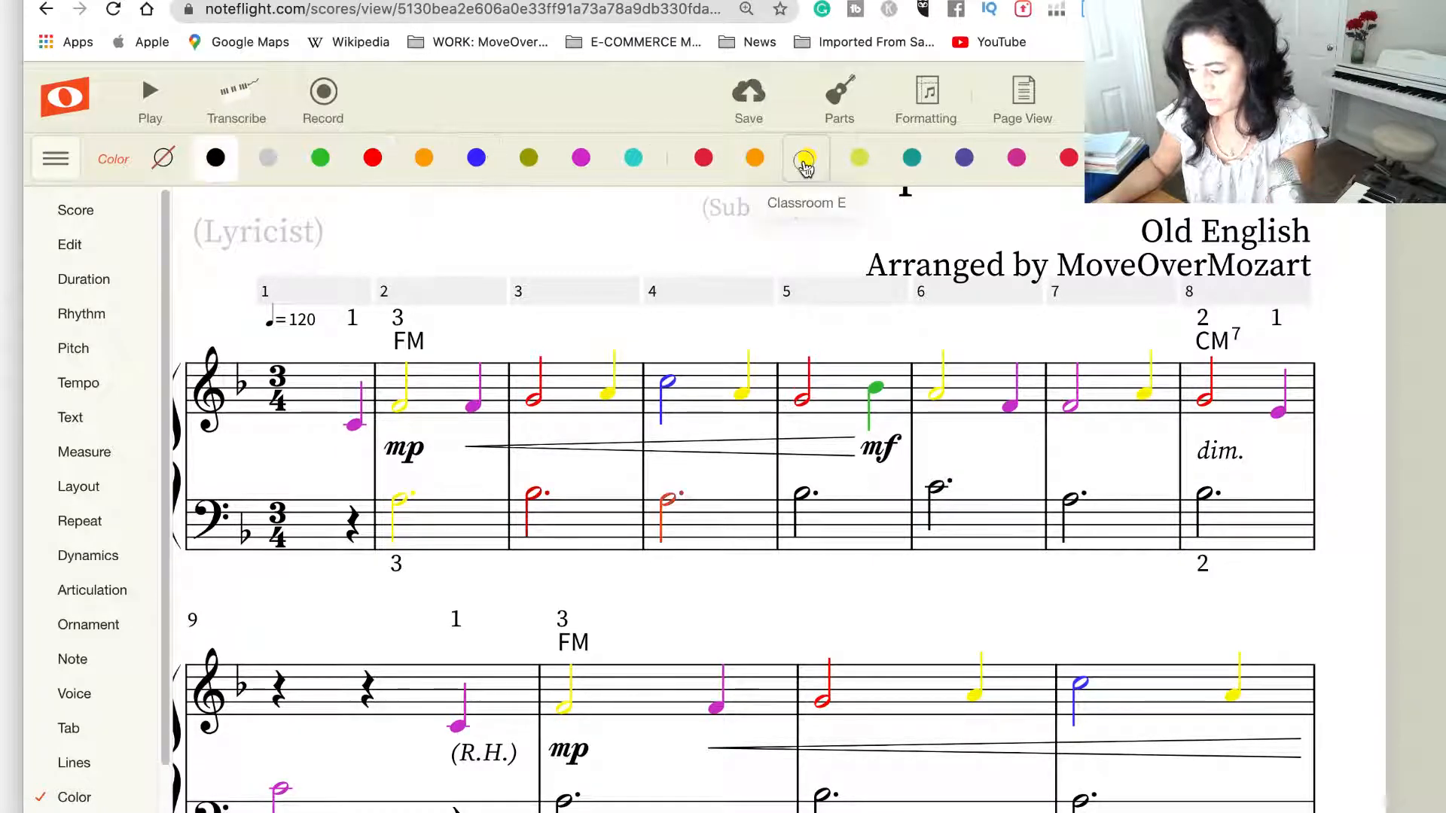
pyautogui.click(805, 160)
pyautogui.press('Right')
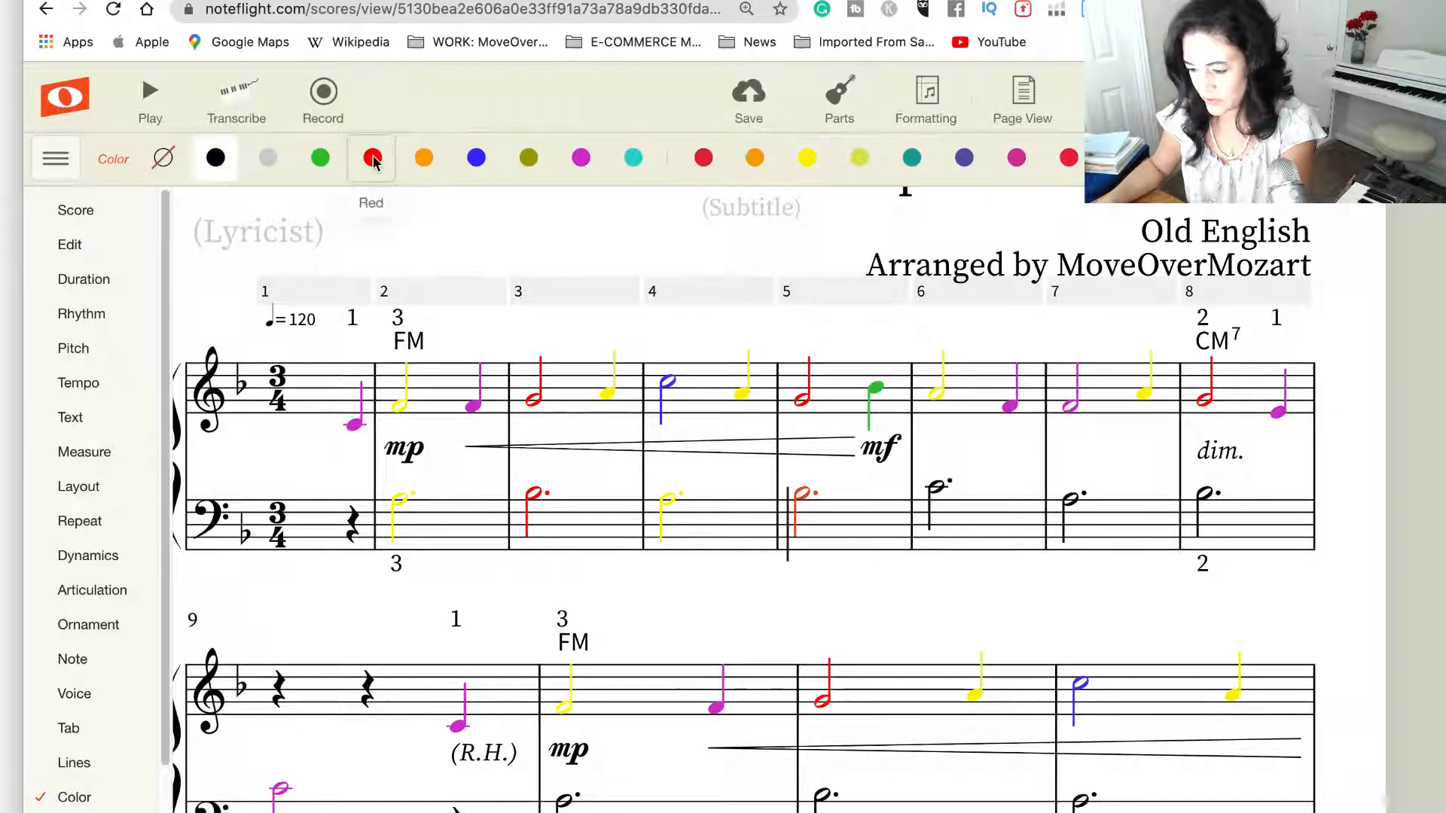
pyautogui.click(373, 160)
# Color the left-hand notes in measures 6, 7 and 8 Pink, Classroom E yellow and Red respectively
pyautogui.press('Right')
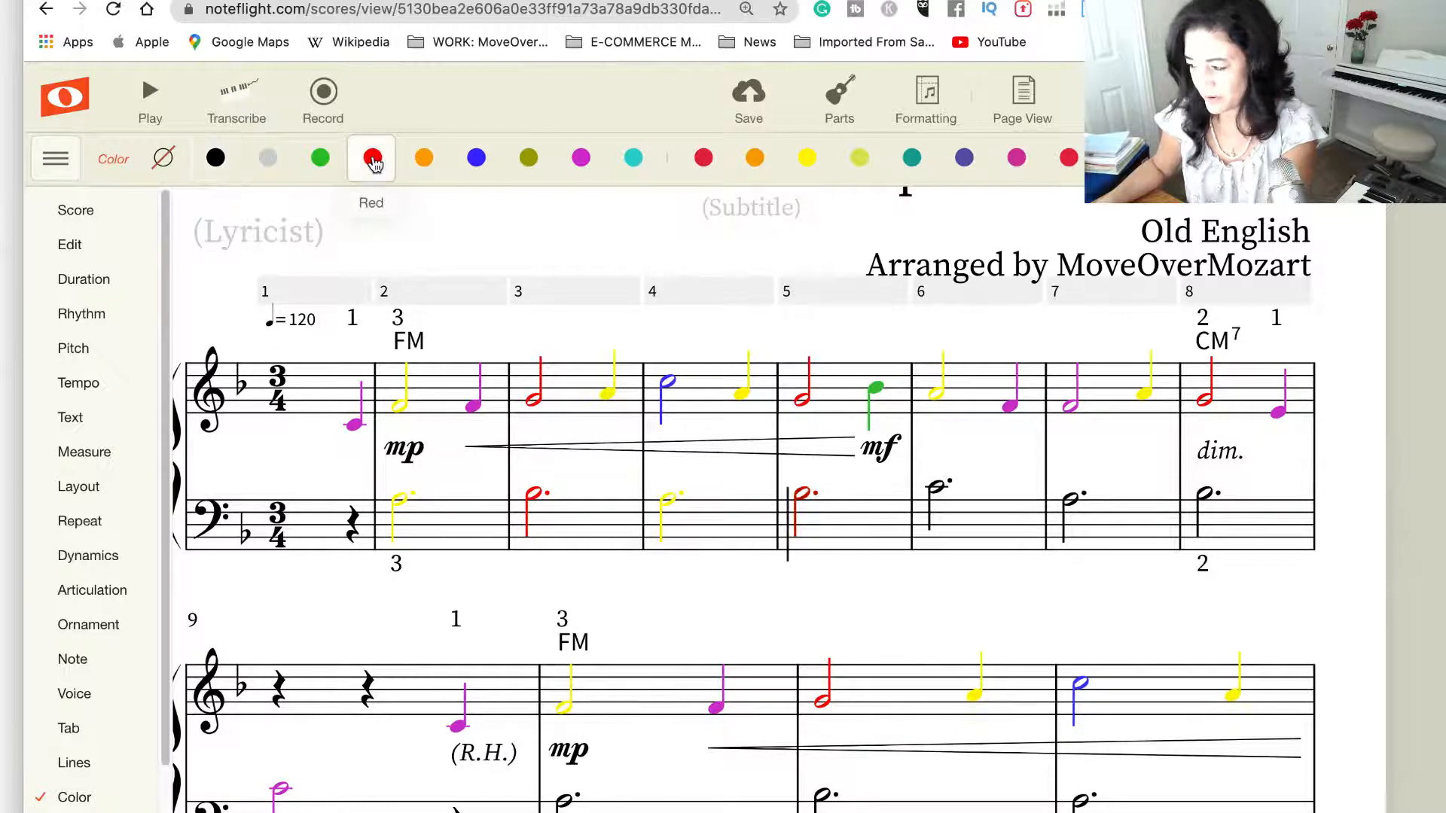
pyautogui.press('Right')
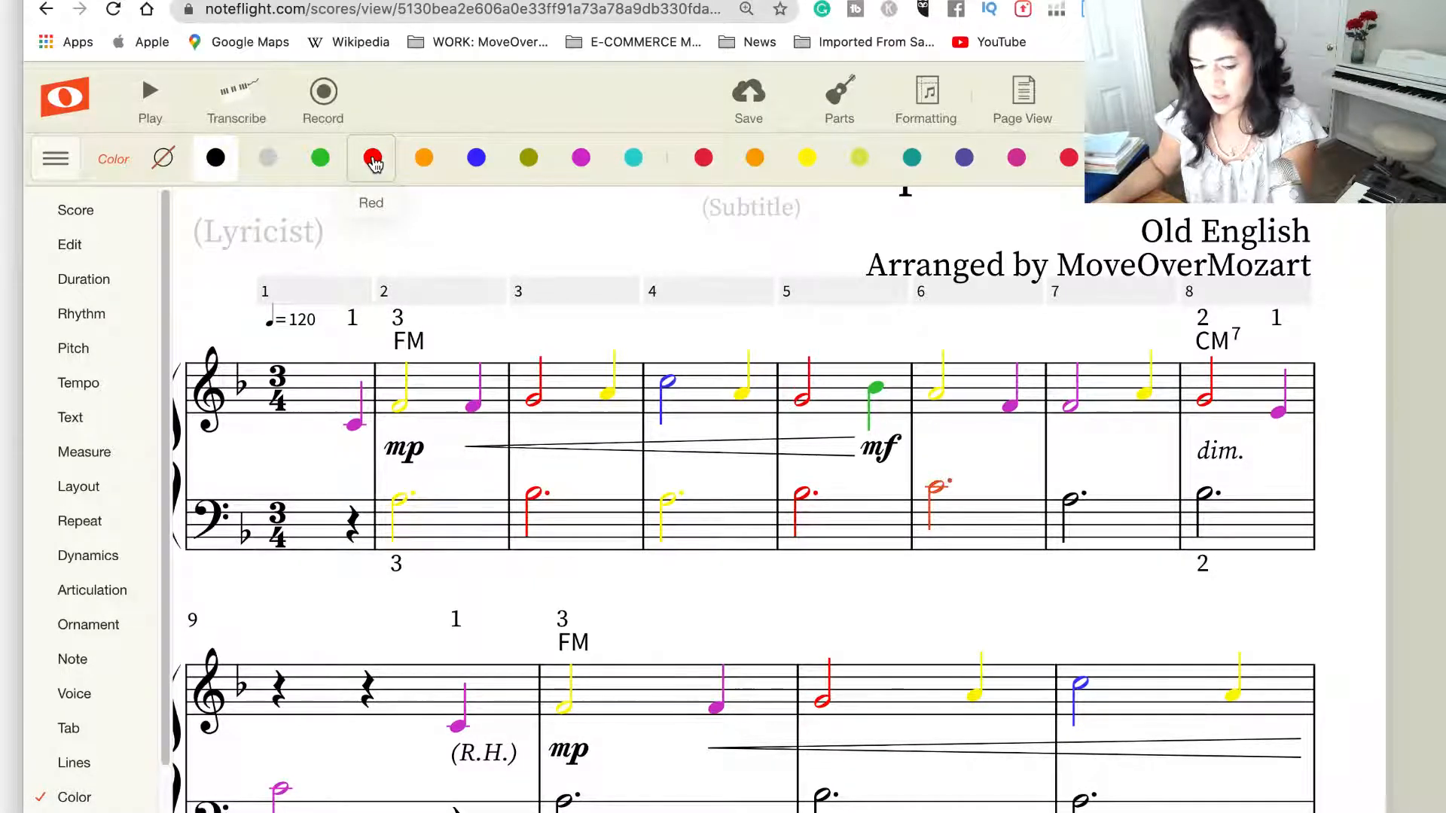
pyautogui.click(580, 159)
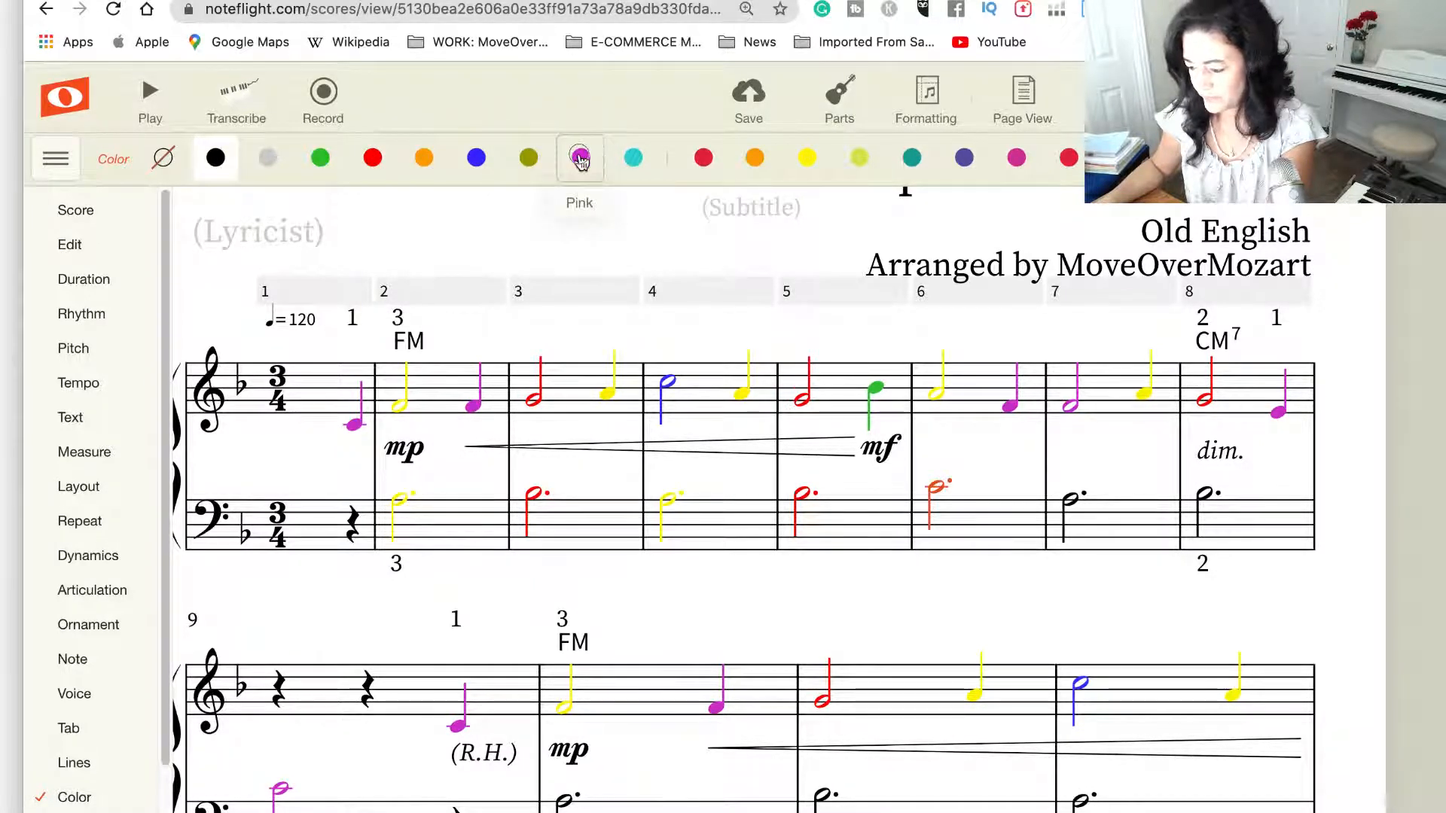
pyautogui.press('Right')
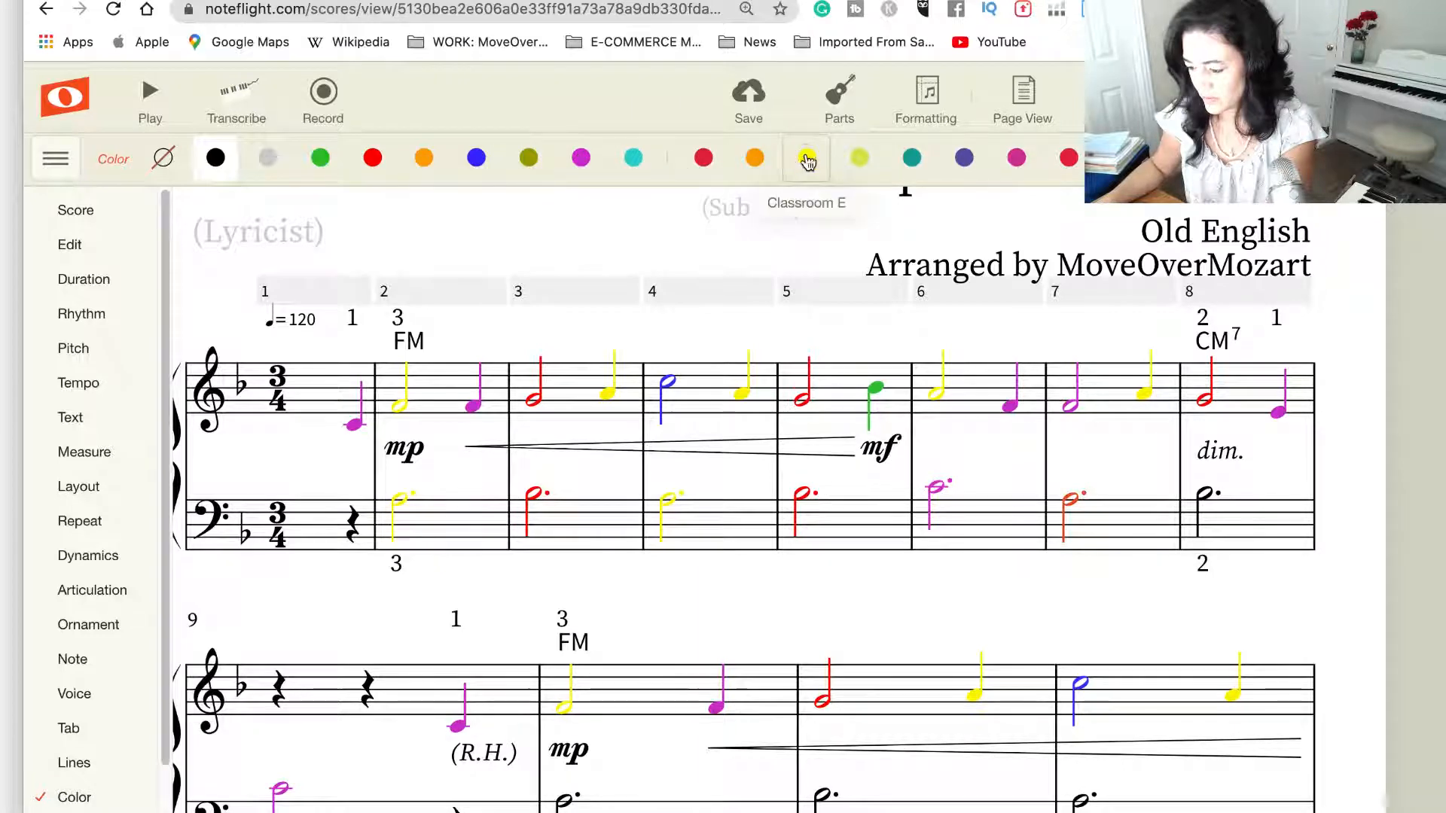
pyautogui.press('Right')
pyautogui.click(372, 158)
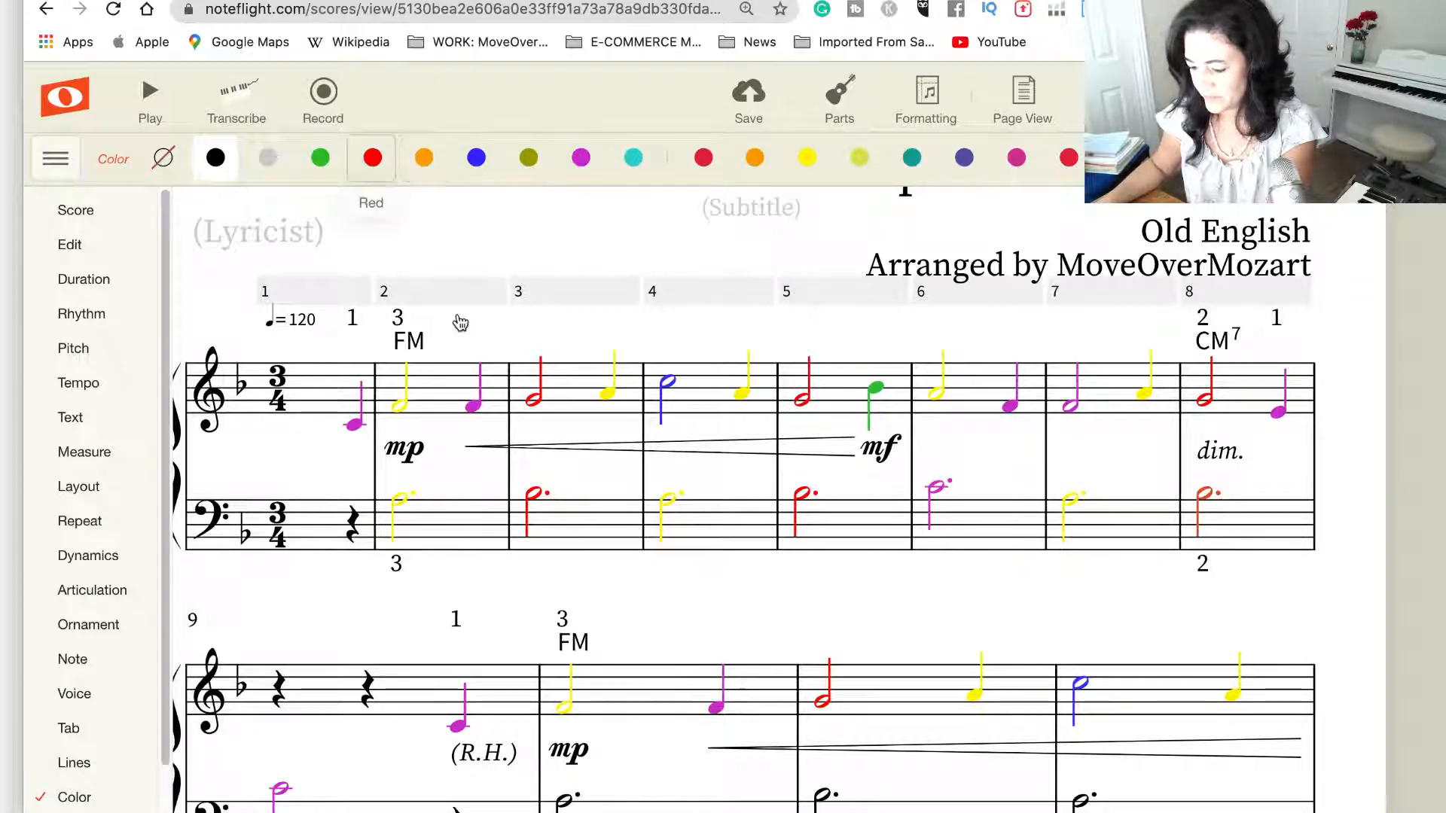
# Copy the colored left-hand measures 2 to 8 and paste them over left-hand measures 10 to 16
pyautogui.scroll(-4, 460, 323)
pyautogui.scroll(3, 759, 623)
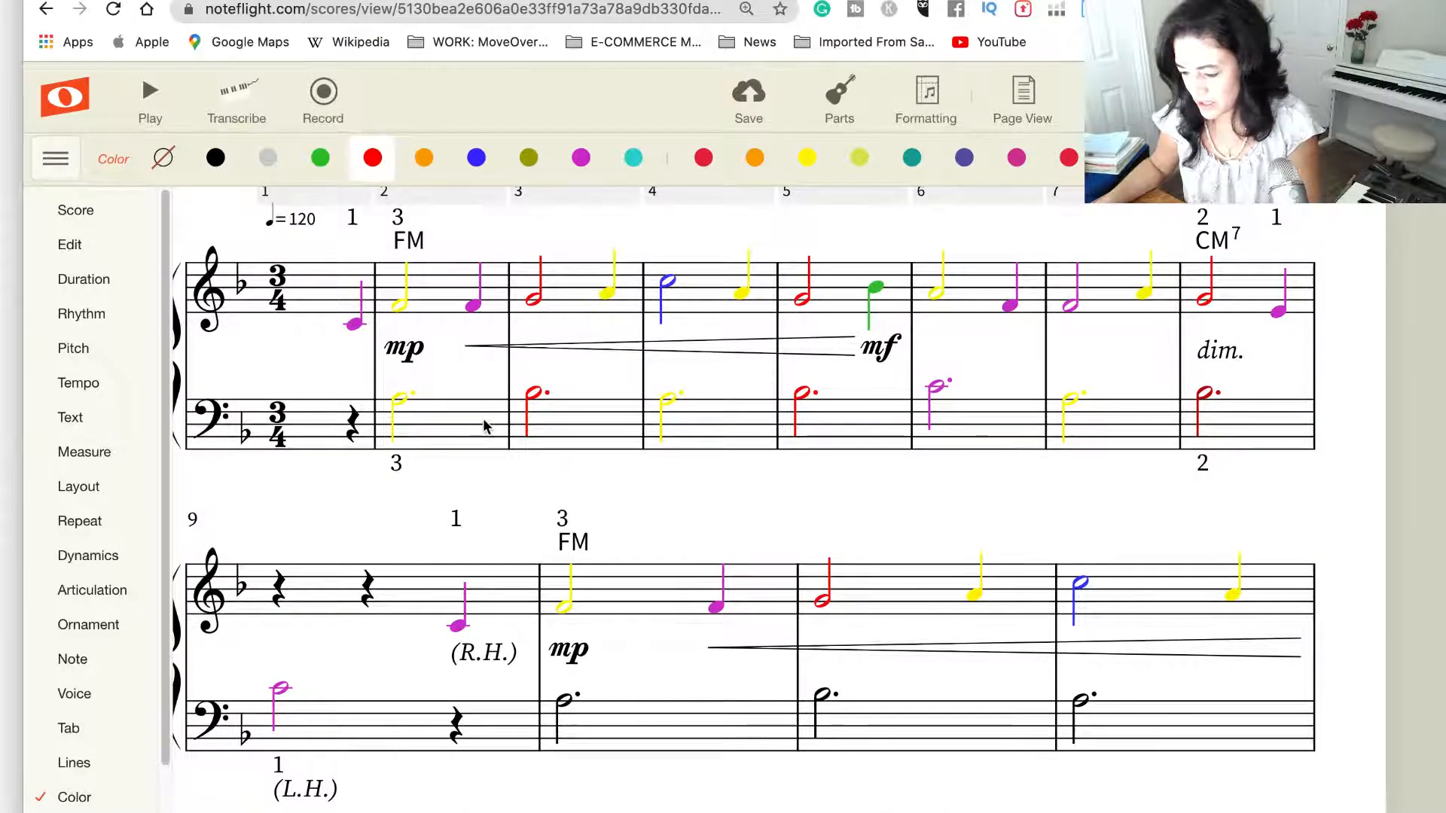
pyautogui.click(484, 427)
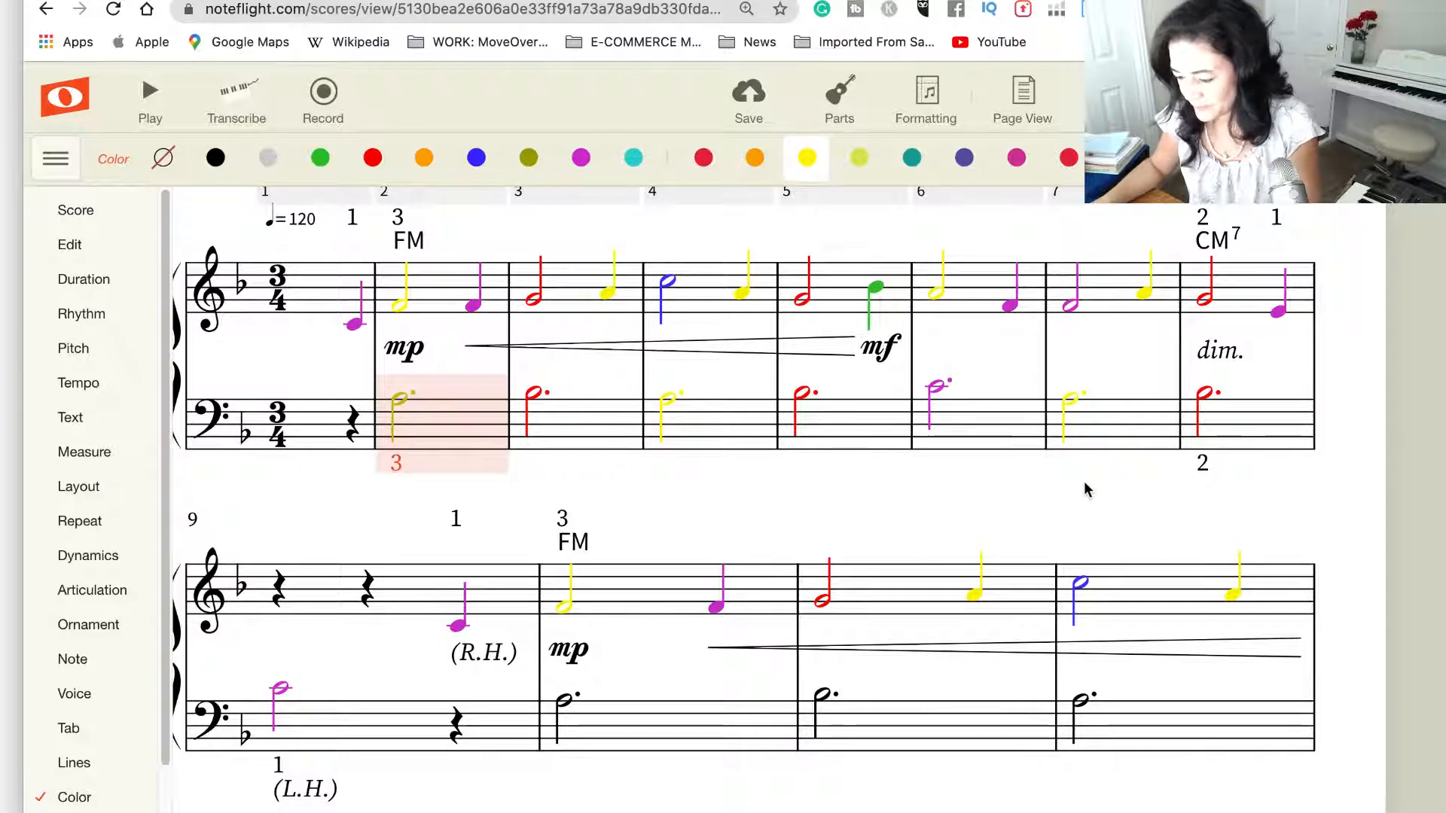
pyautogui.keyDown('shift'); pyautogui.click(1216, 445); pyautogui.keyUp('shift')
pyautogui.scroll(-3, 1124, 575)
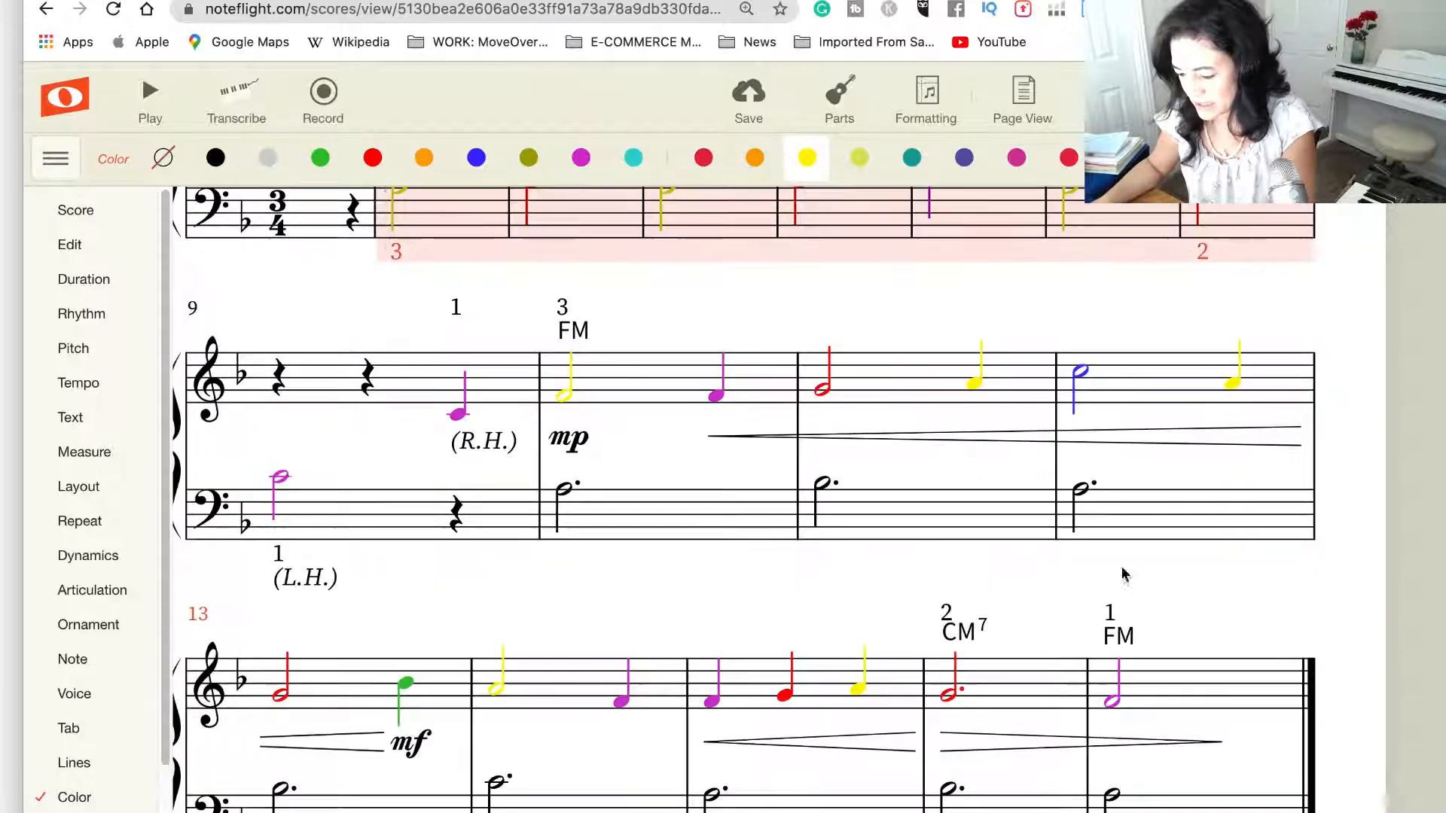
pyautogui.scroll(-2, 990, 555)
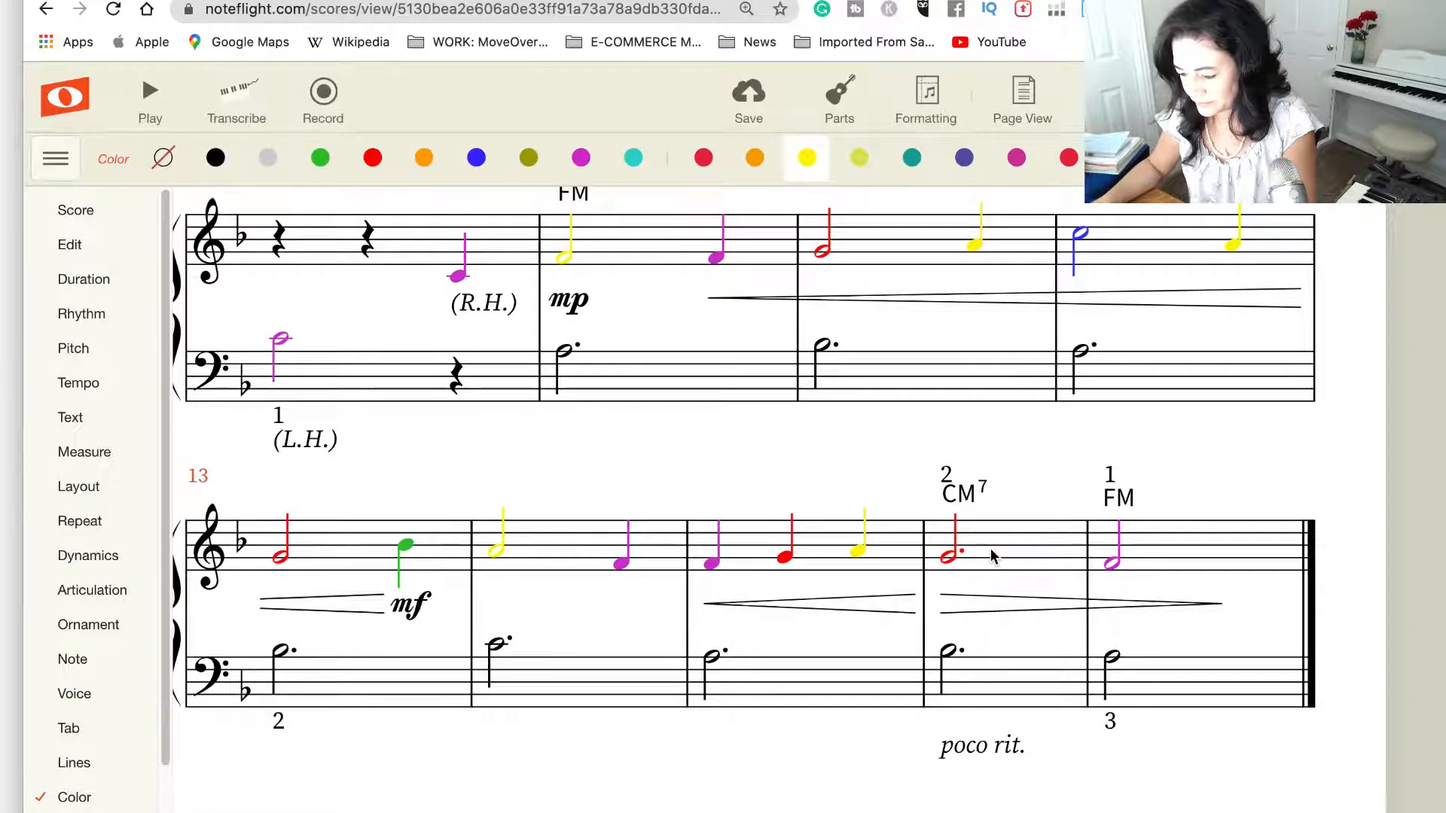
pyautogui.click(619, 377)
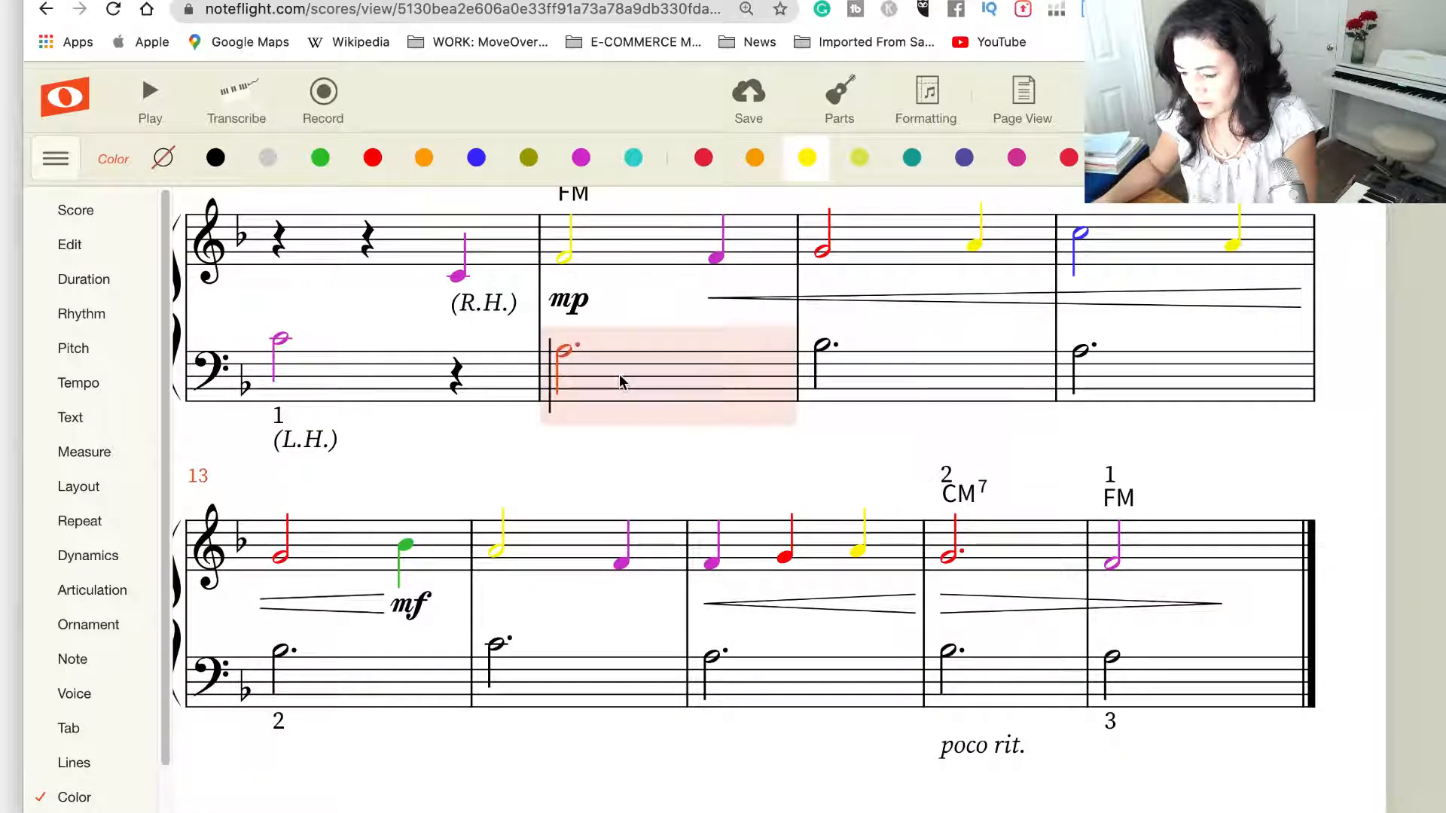
pyautogui.keyDown('shift'); pyautogui.click(536, 682); pyautogui.keyUp('shift')
pyautogui.press('super+v')
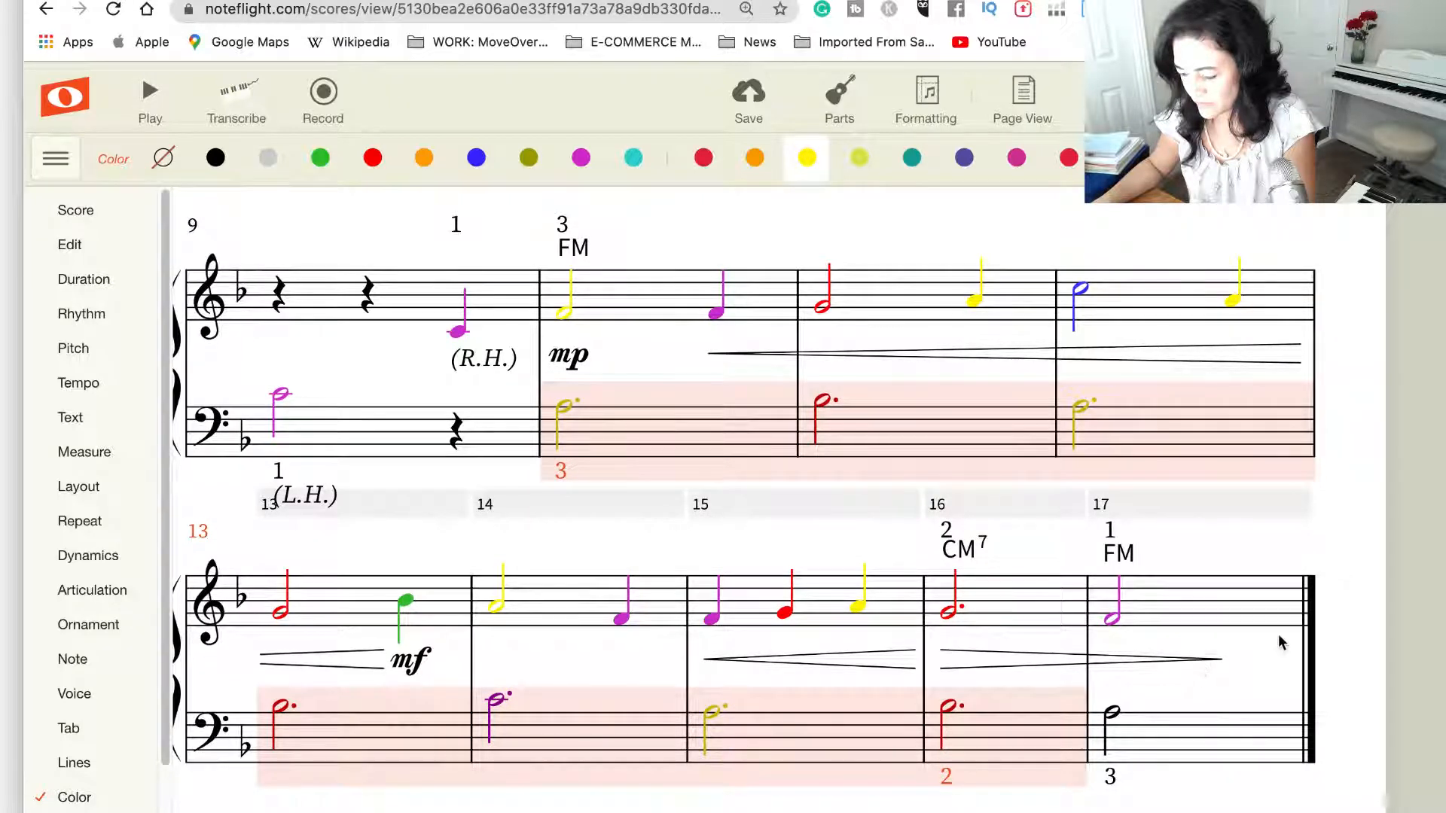
pyautogui.click(1358, 658)
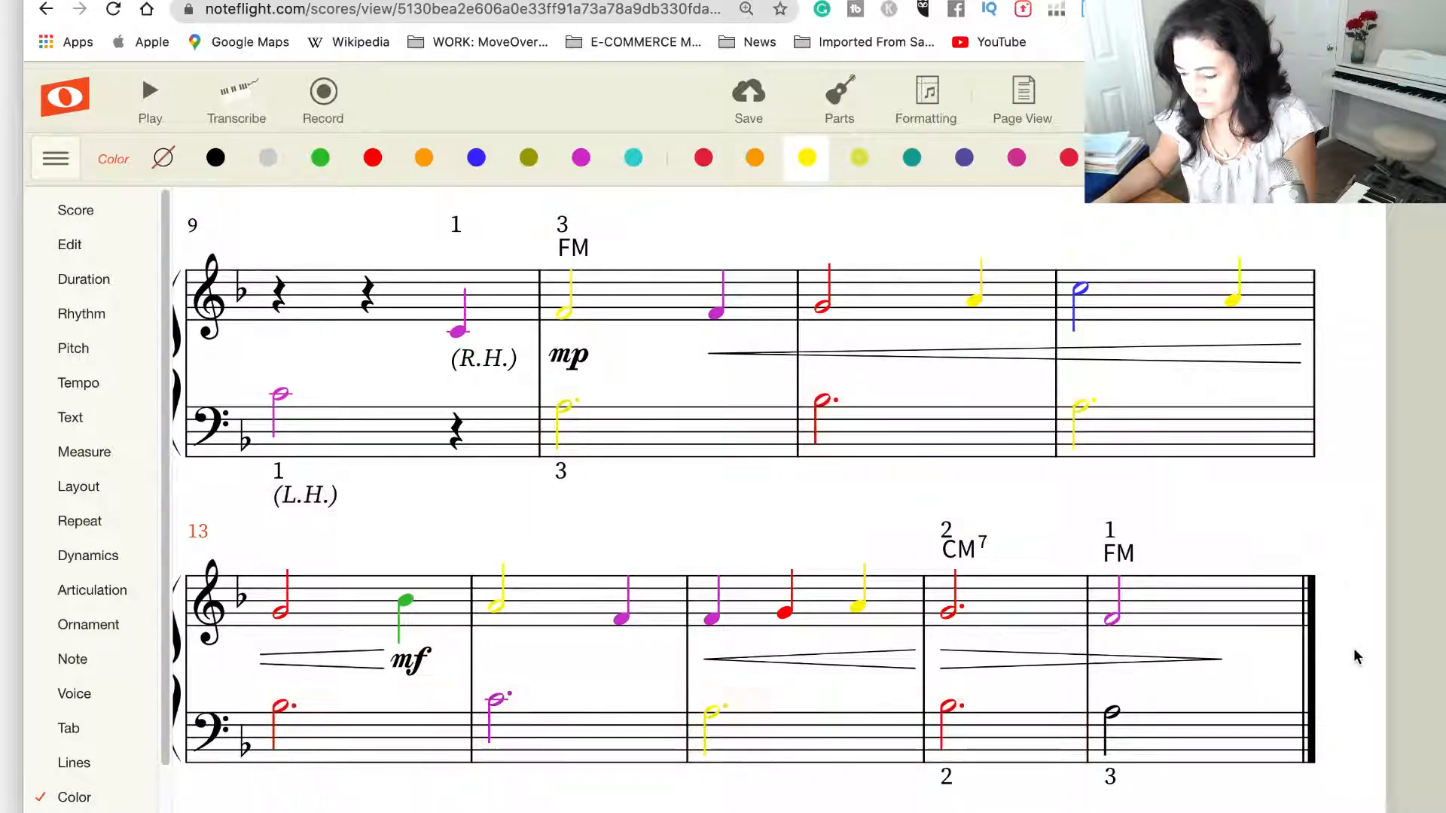
# Color the left-hand note in measure 17 Classroom E yellow and save the score
pyautogui.click(1114, 719)
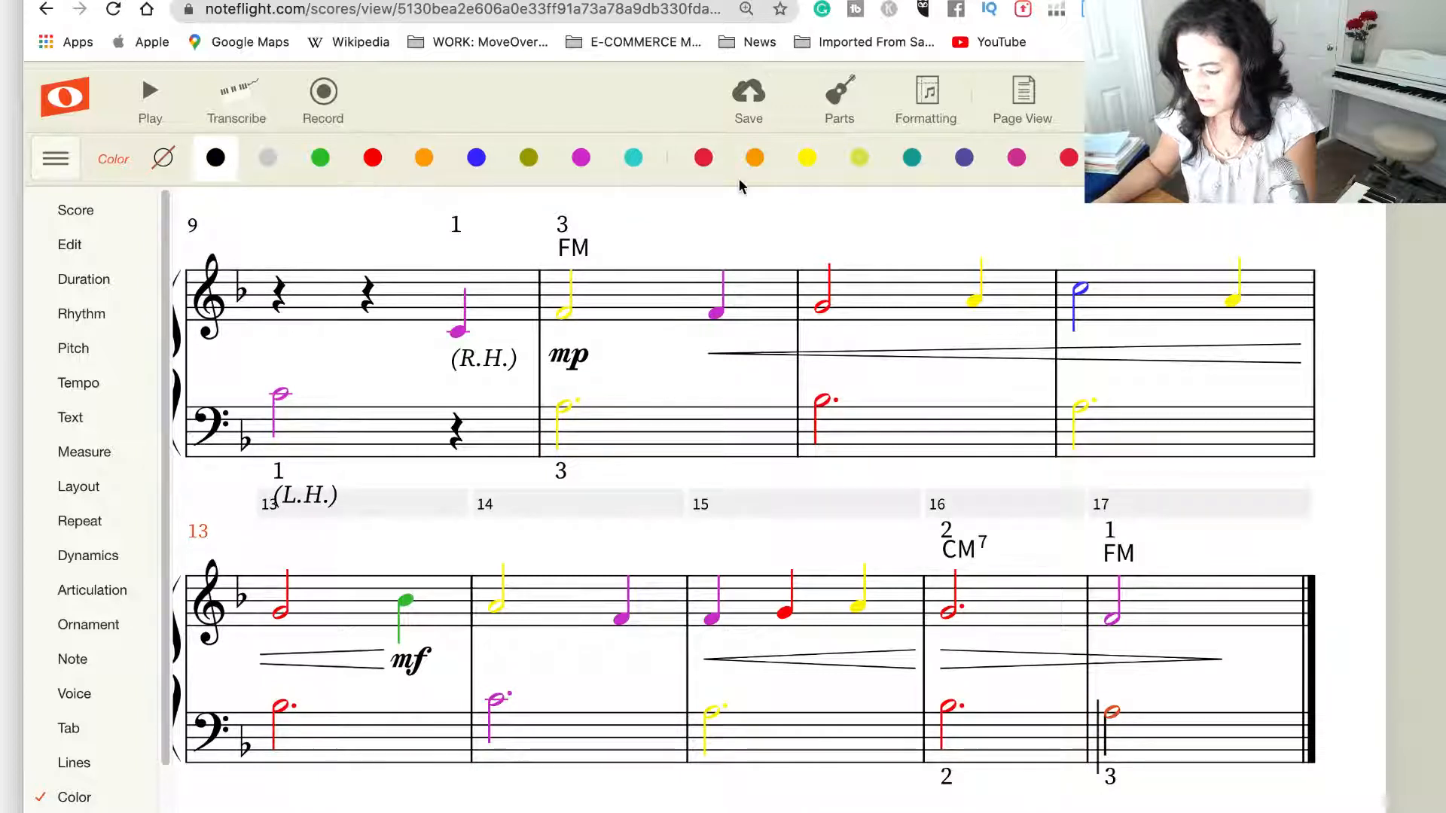
pyautogui.click(808, 160)
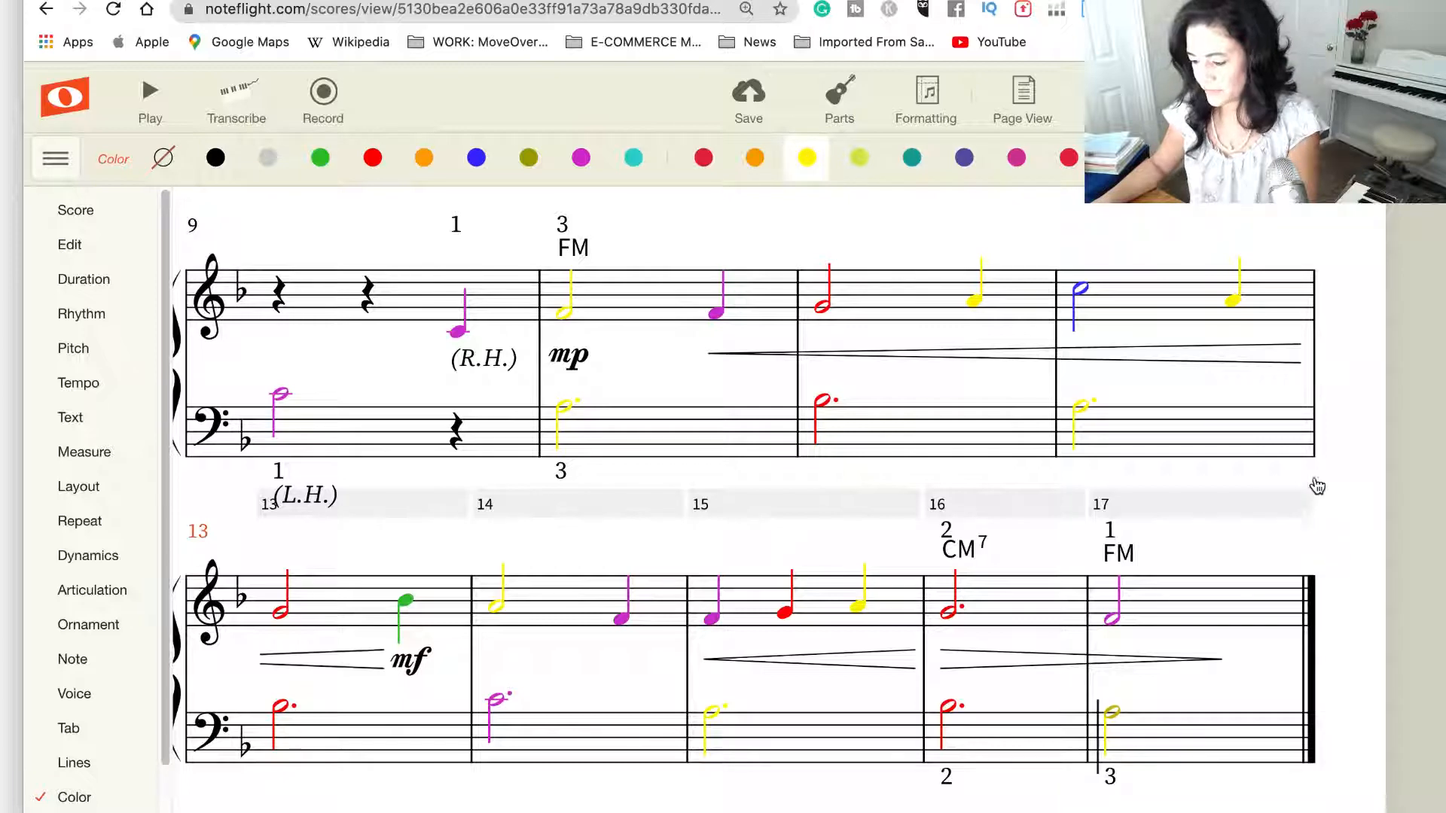
pyautogui.scroll(2, 1310, 494)
pyautogui.click(796, 126)
pyautogui.scroll(5, 1033, 477)
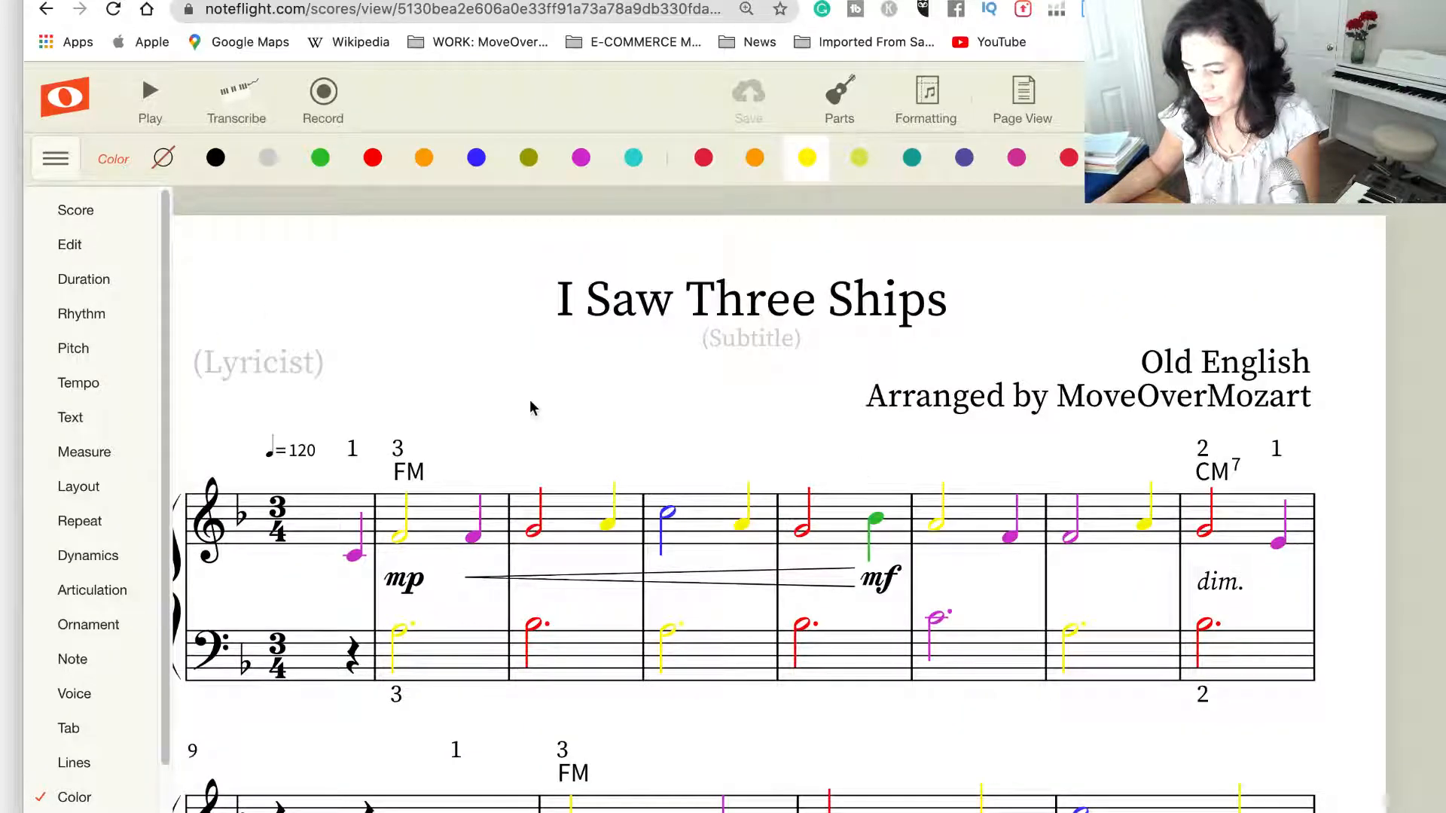
# Change the beat unit of the tempo marking in measure 1 to an eighth note
pyautogui.click(271, 450)
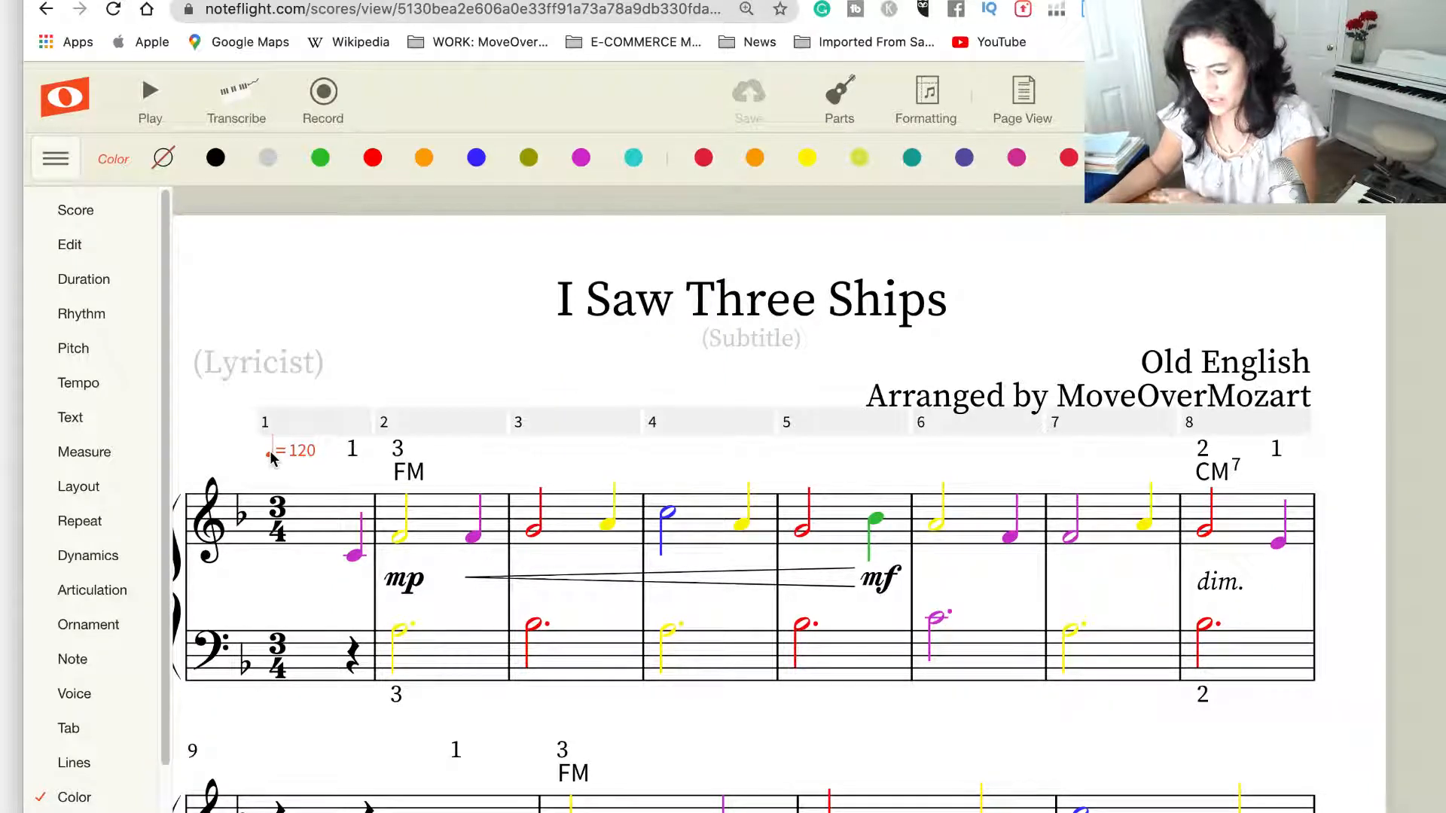
pyautogui.click(101, 382)
pyautogui.moveTo(113, 414)
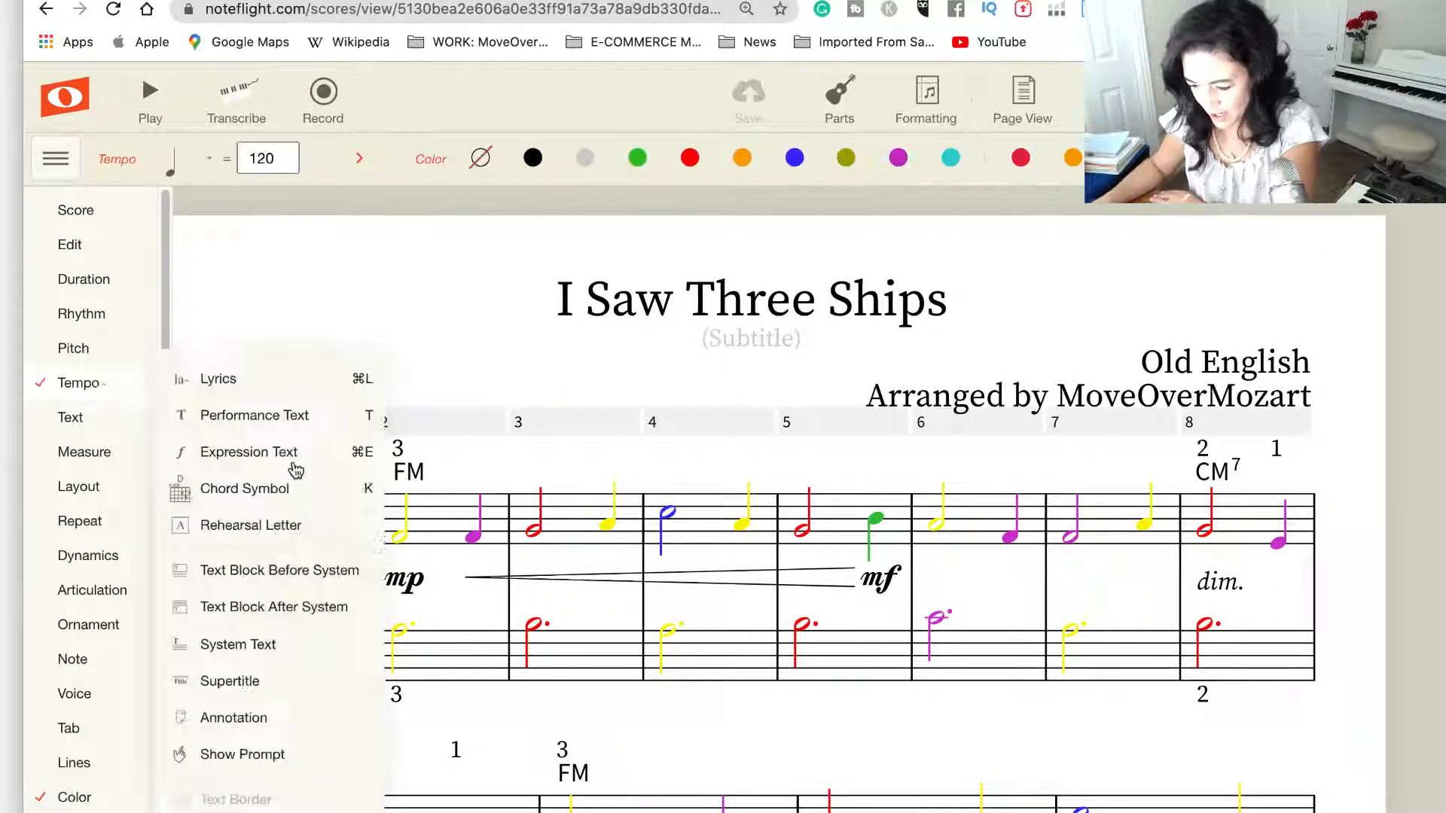
pyautogui.moveTo(96, 381)
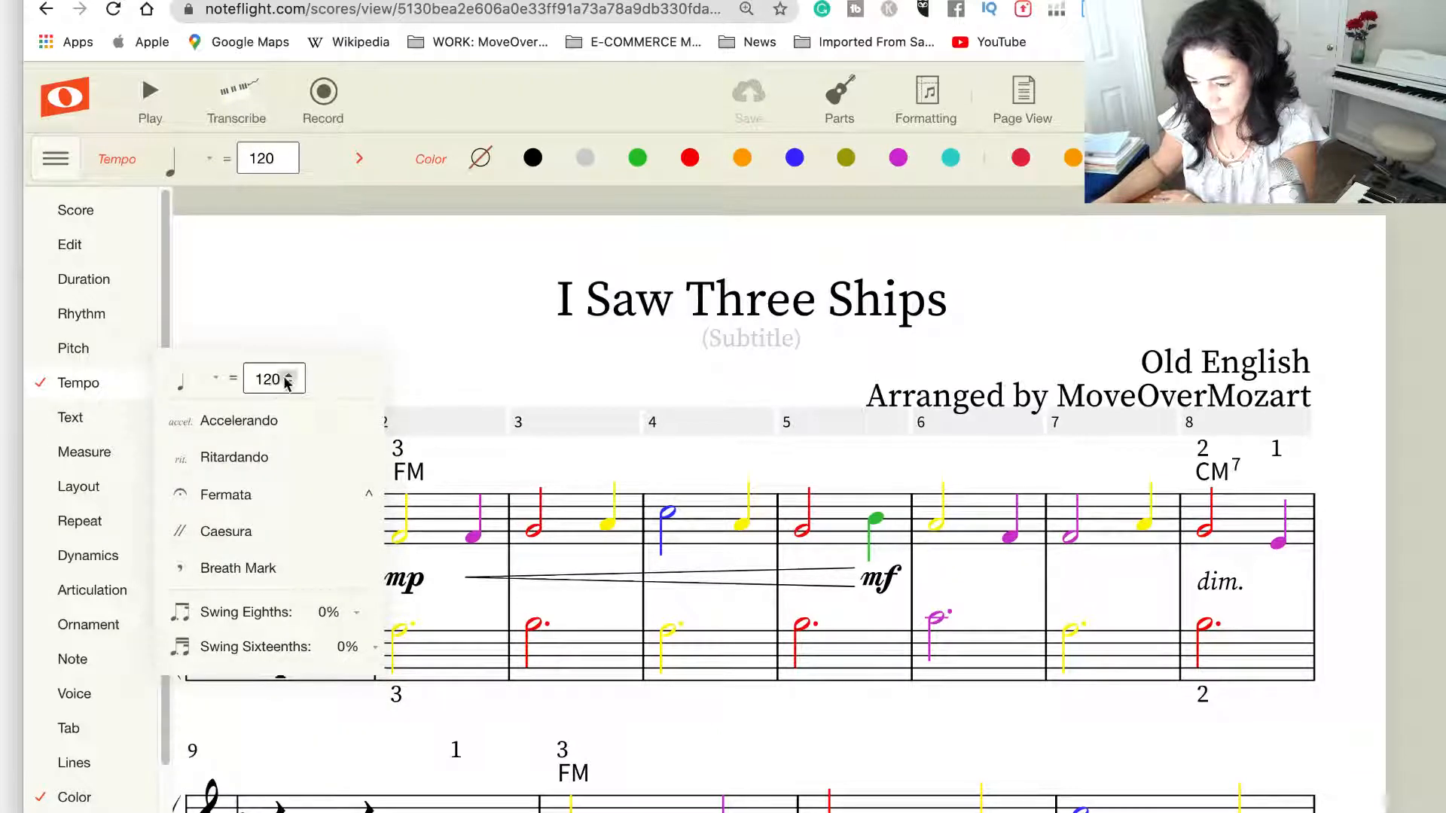
pyautogui.click(214, 381)
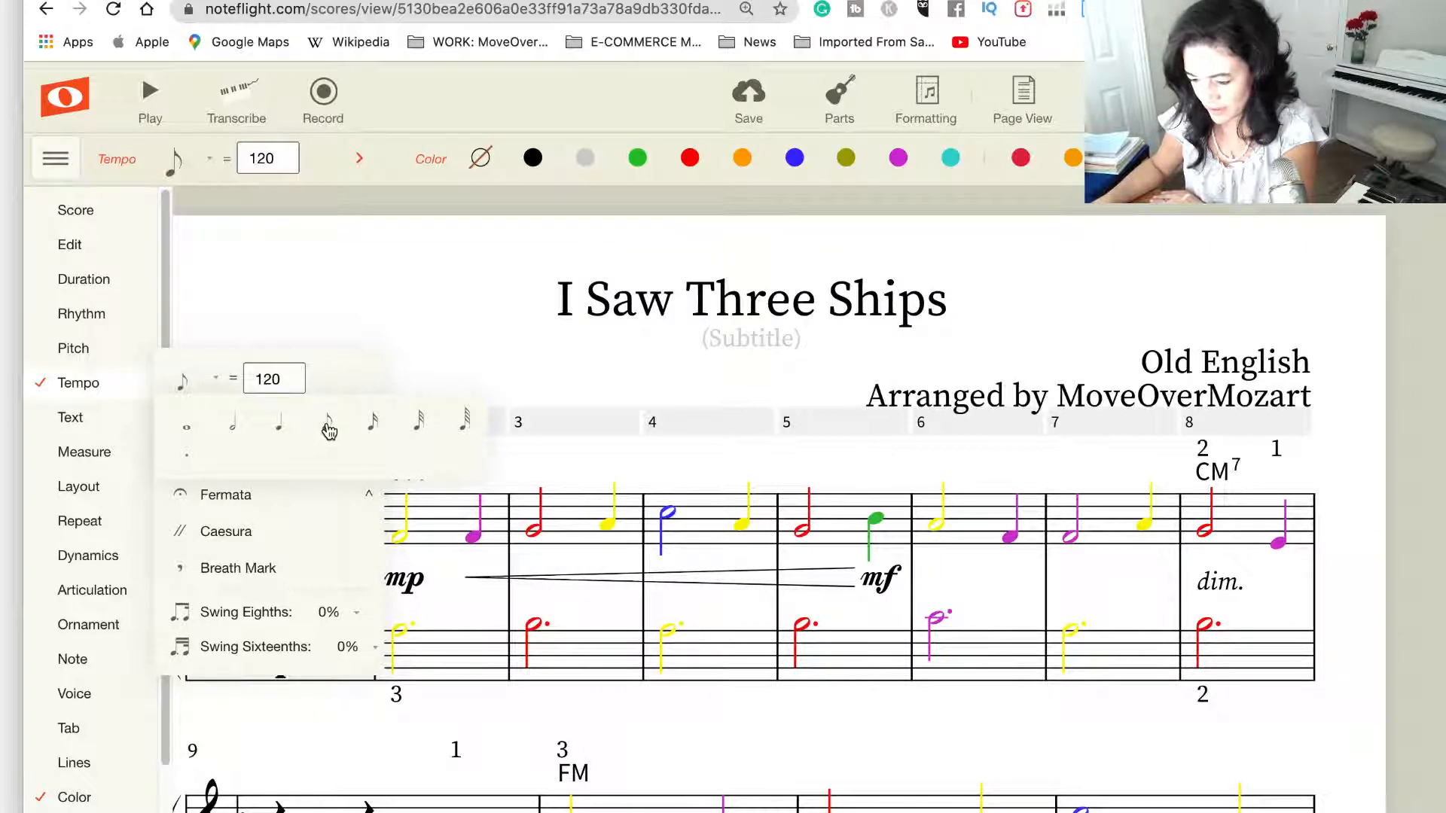
pyautogui.click(329, 430)
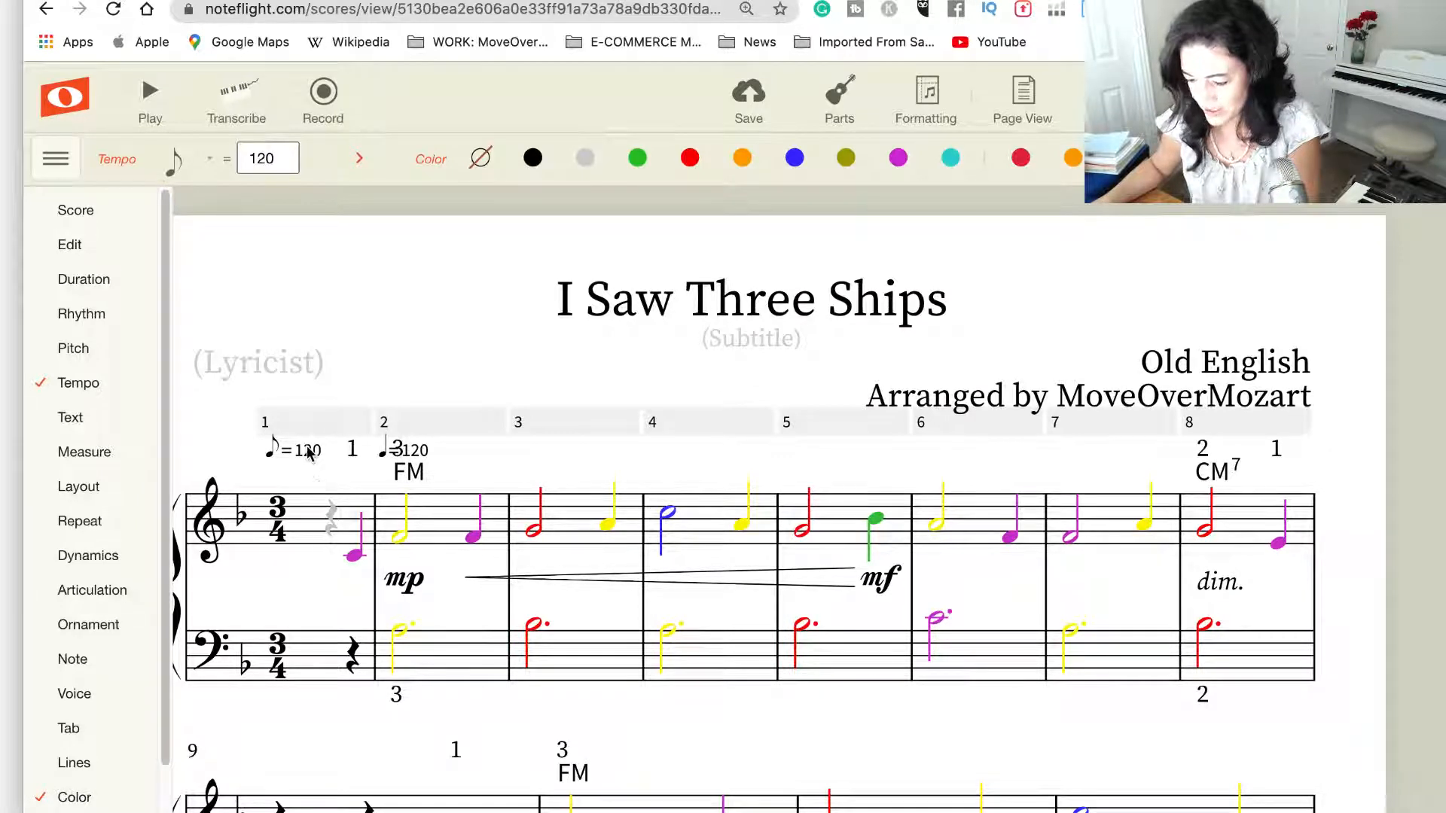
# Delete the extra quarter-note tempo marking above measure 2 and save the score
pyautogui.click(419, 455)
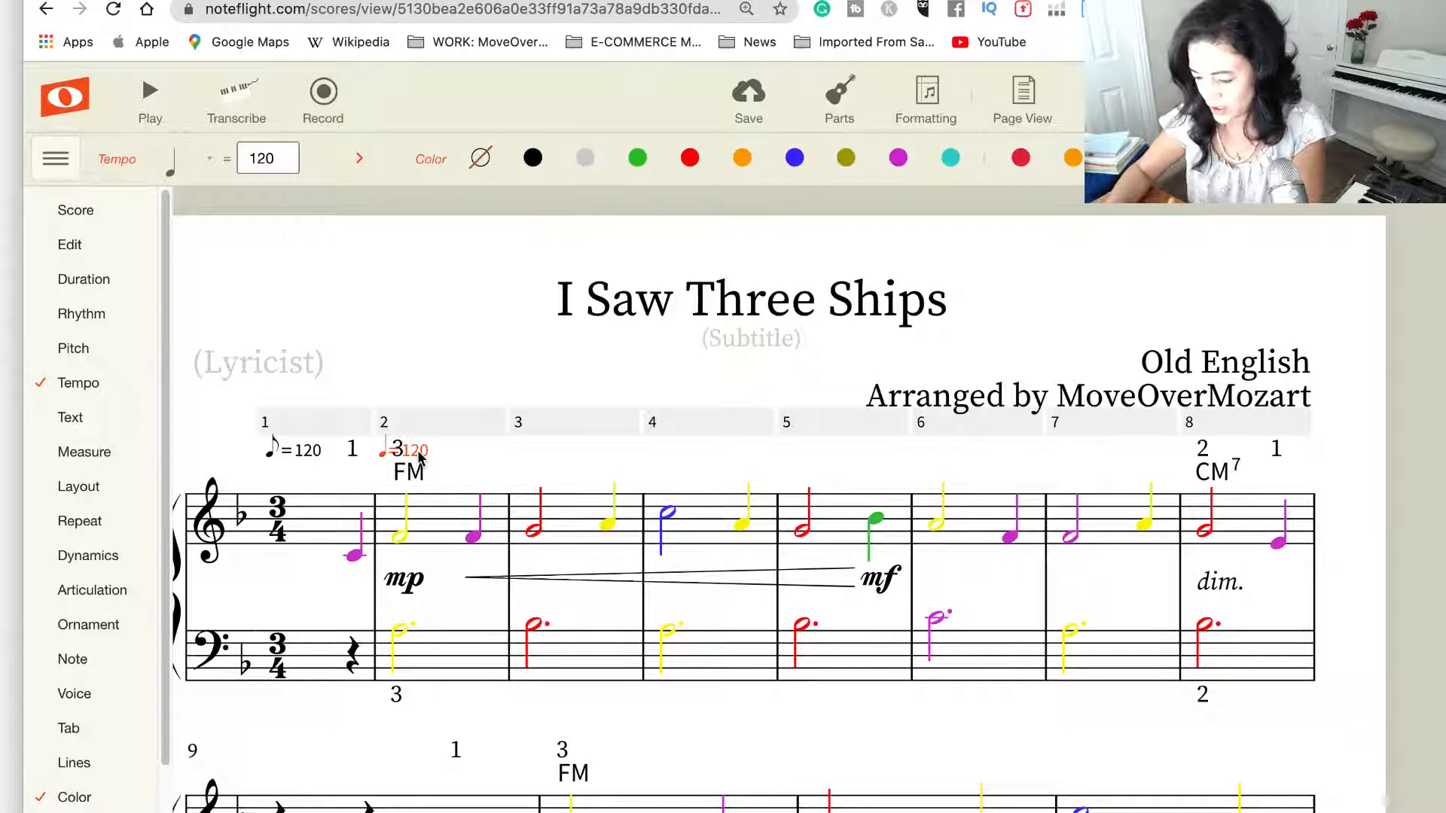
pyautogui.press('Delete')
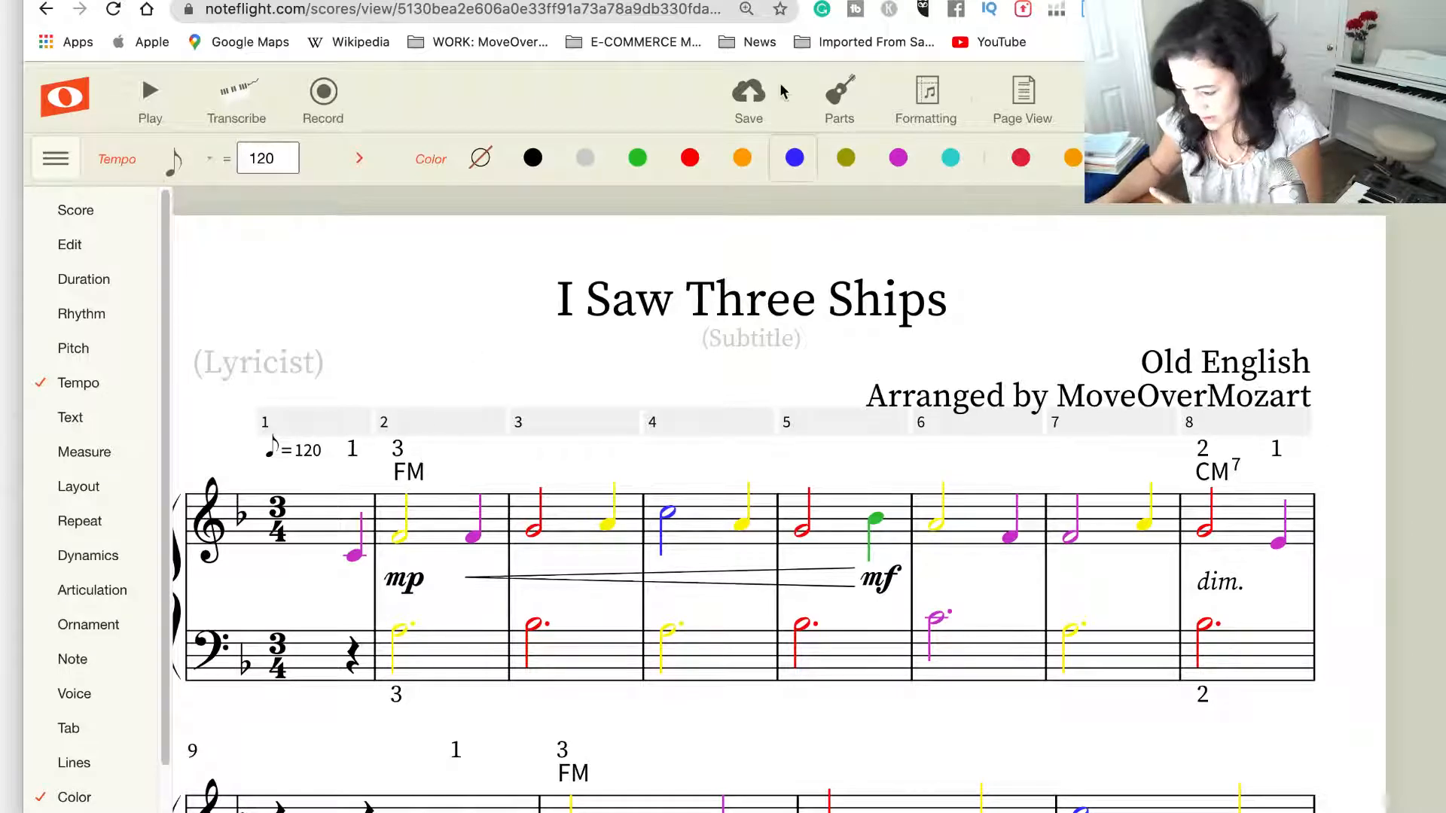
pyautogui.click(749, 96)
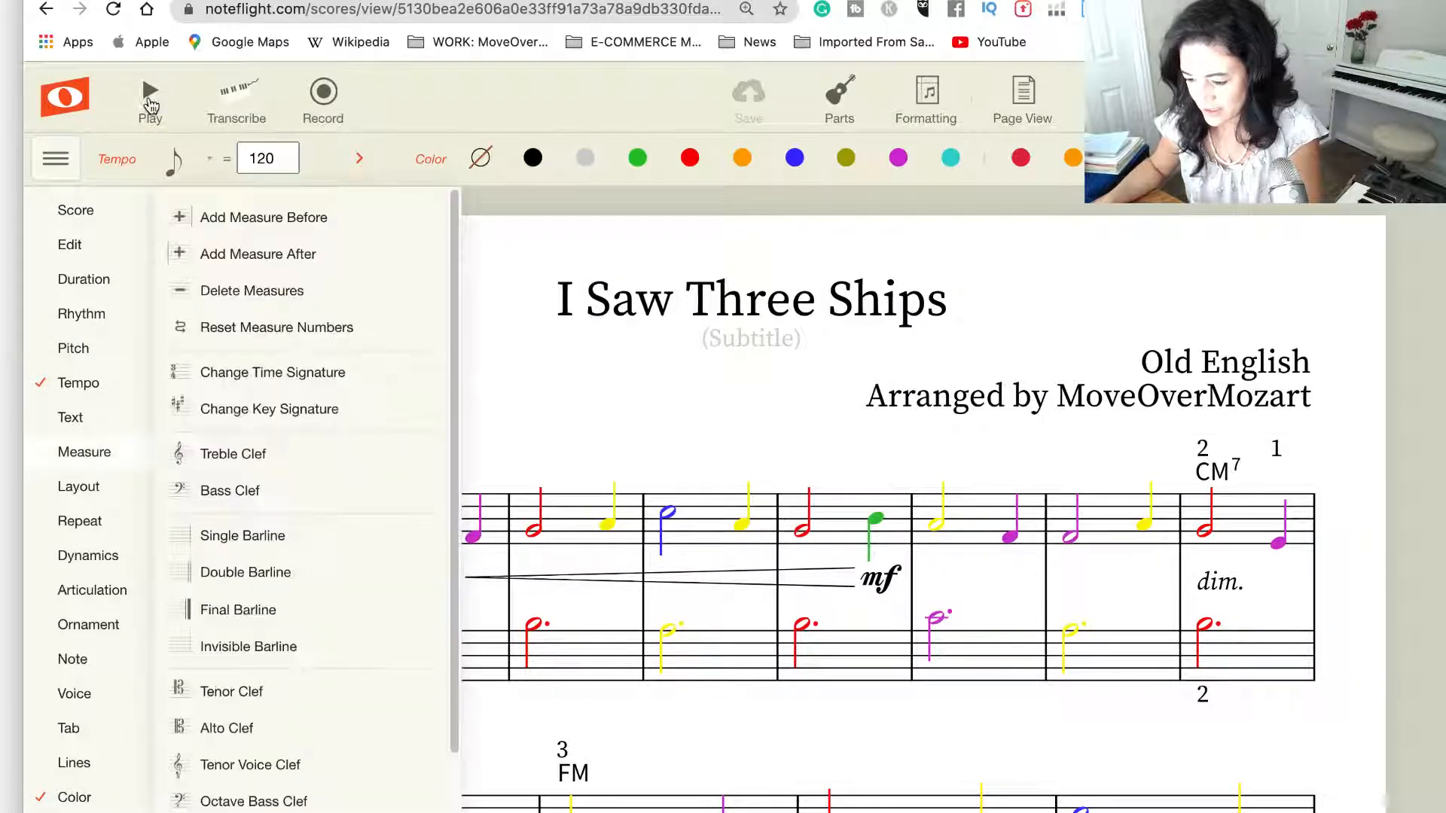
# Play back the opening measures briefly and raise the eighth-note tempo in measure 1 to 173
pyautogui.press('space')
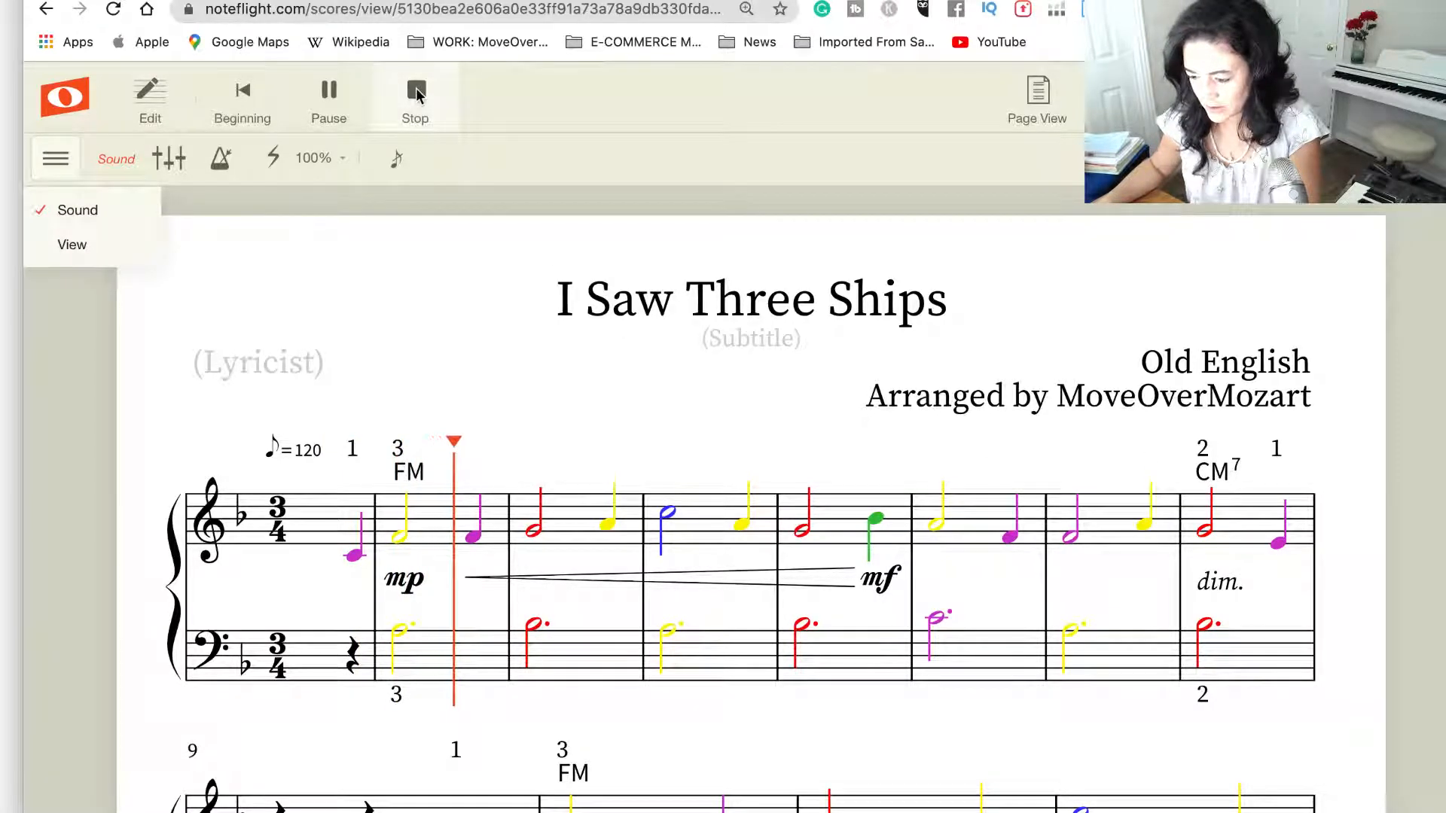
pyautogui.click(283, 454)
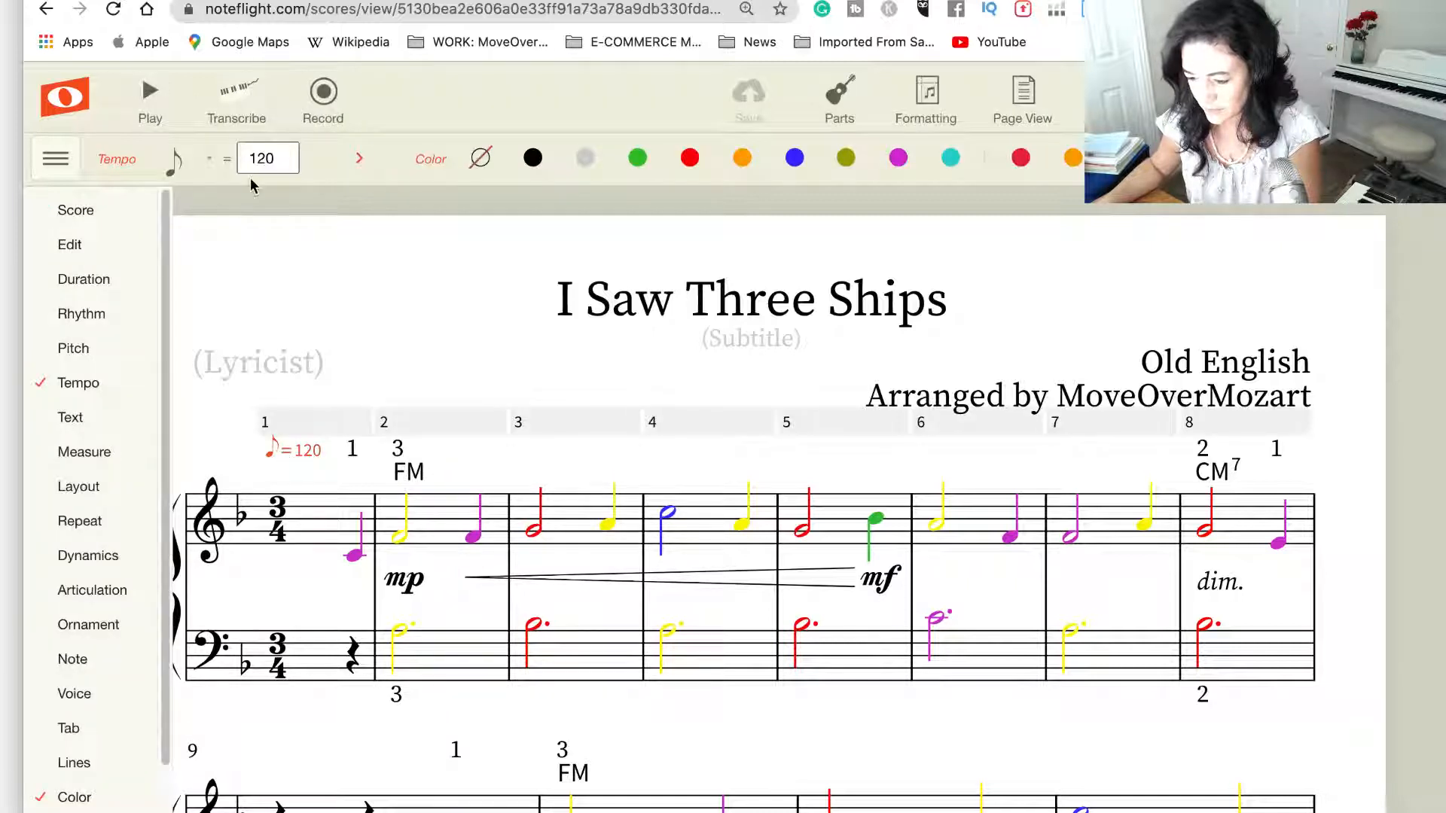
pyautogui.click(282, 155)
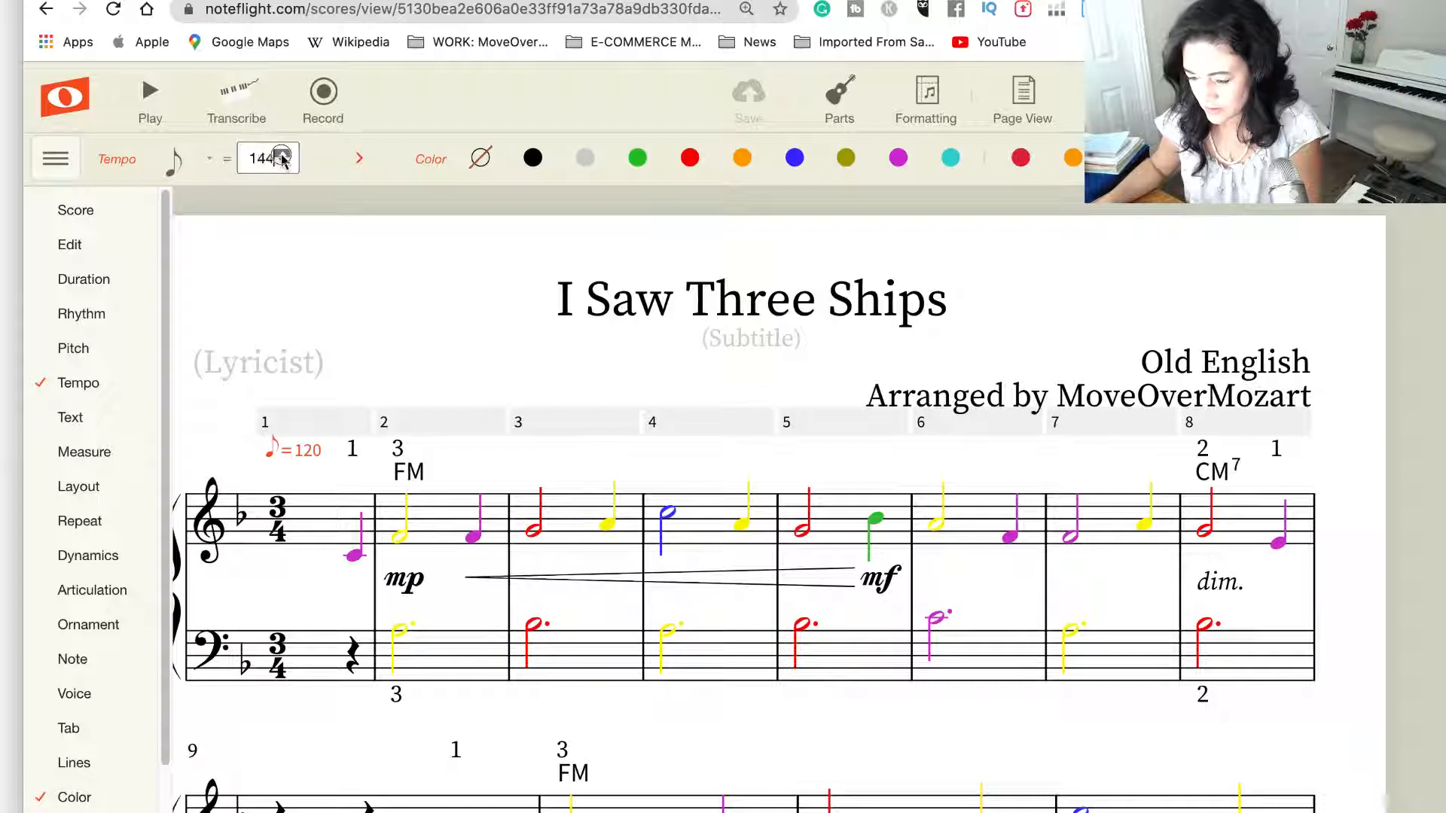
pyautogui.click(282, 155)
pyautogui.click(282, 155)
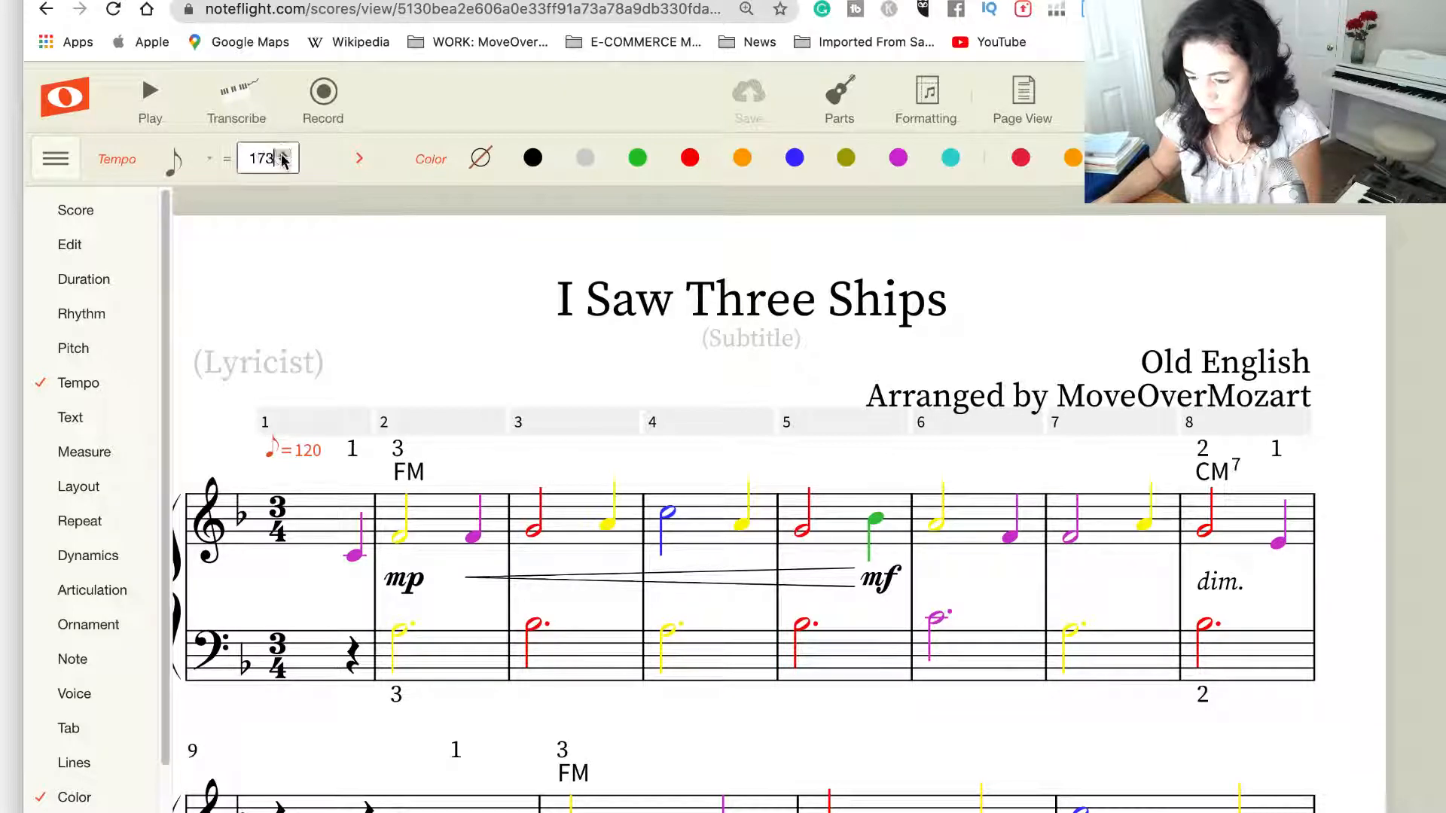
# Play the opening at the new tempo, stop it, and delete the extra eighth-note tempo marking above measure 2
pyautogui.click(150, 96)
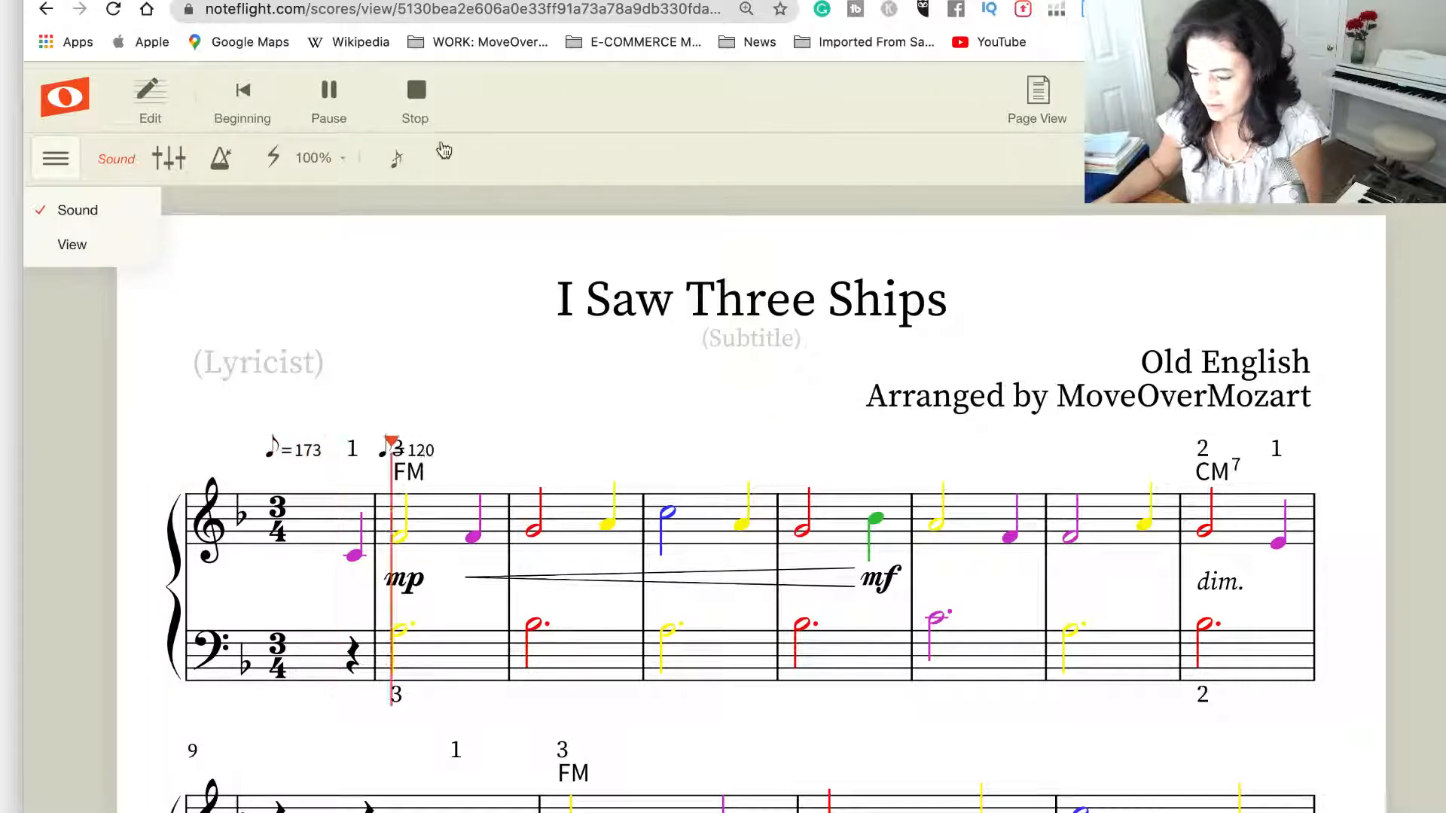
pyautogui.click(414, 100)
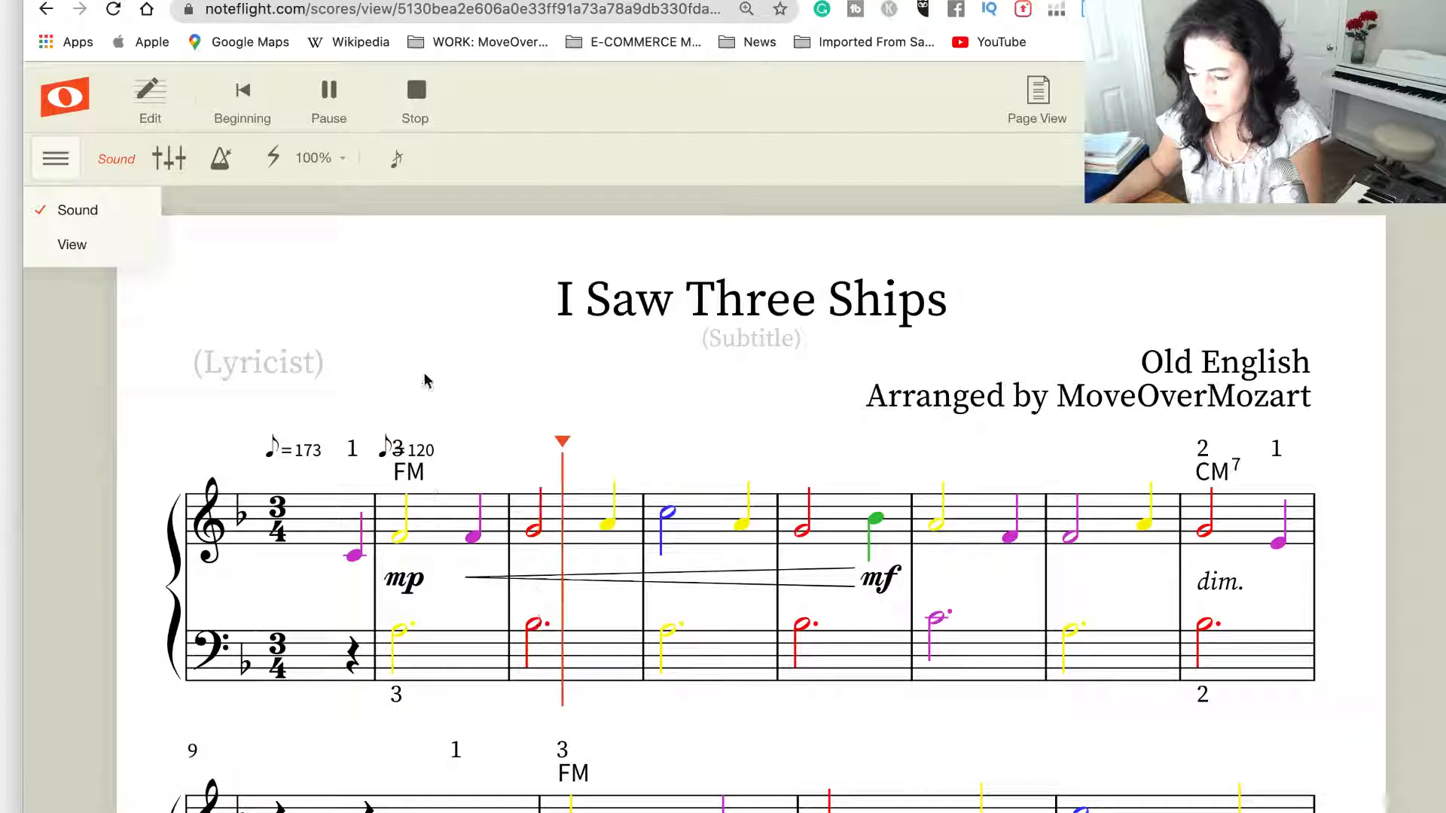
pyautogui.press('space')
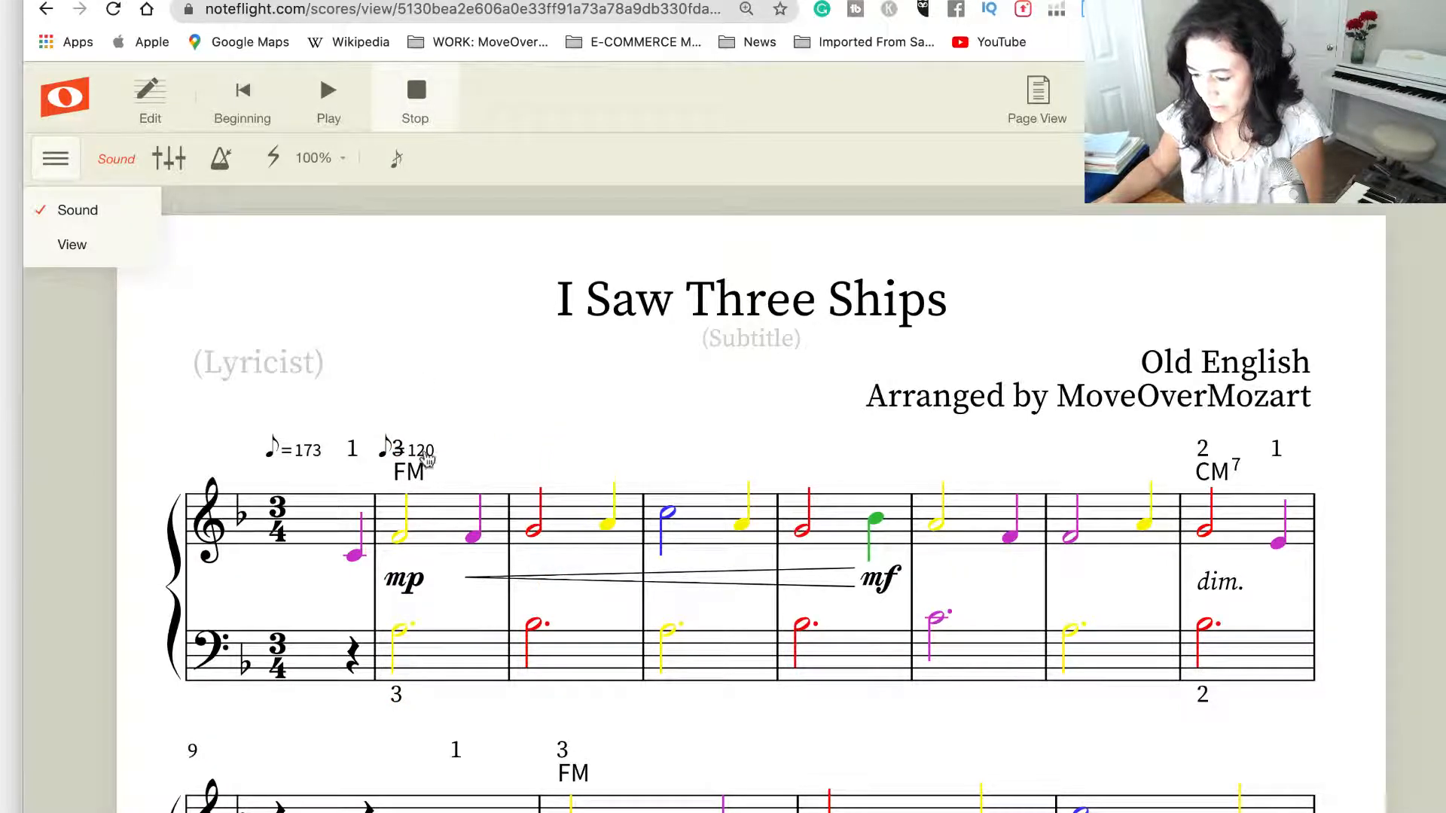
pyautogui.click(427, 458)
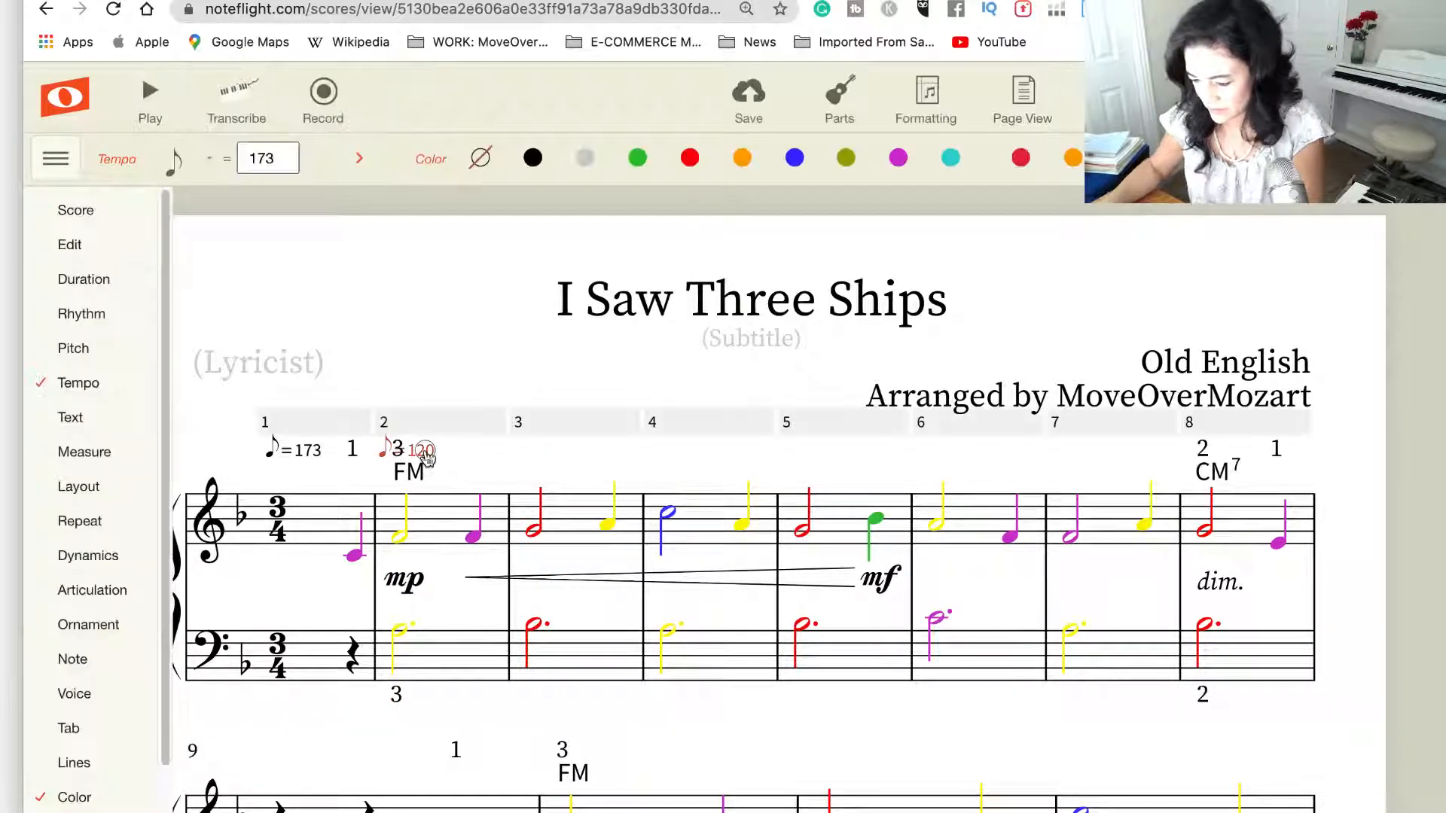
pyautogui.press('Delete')
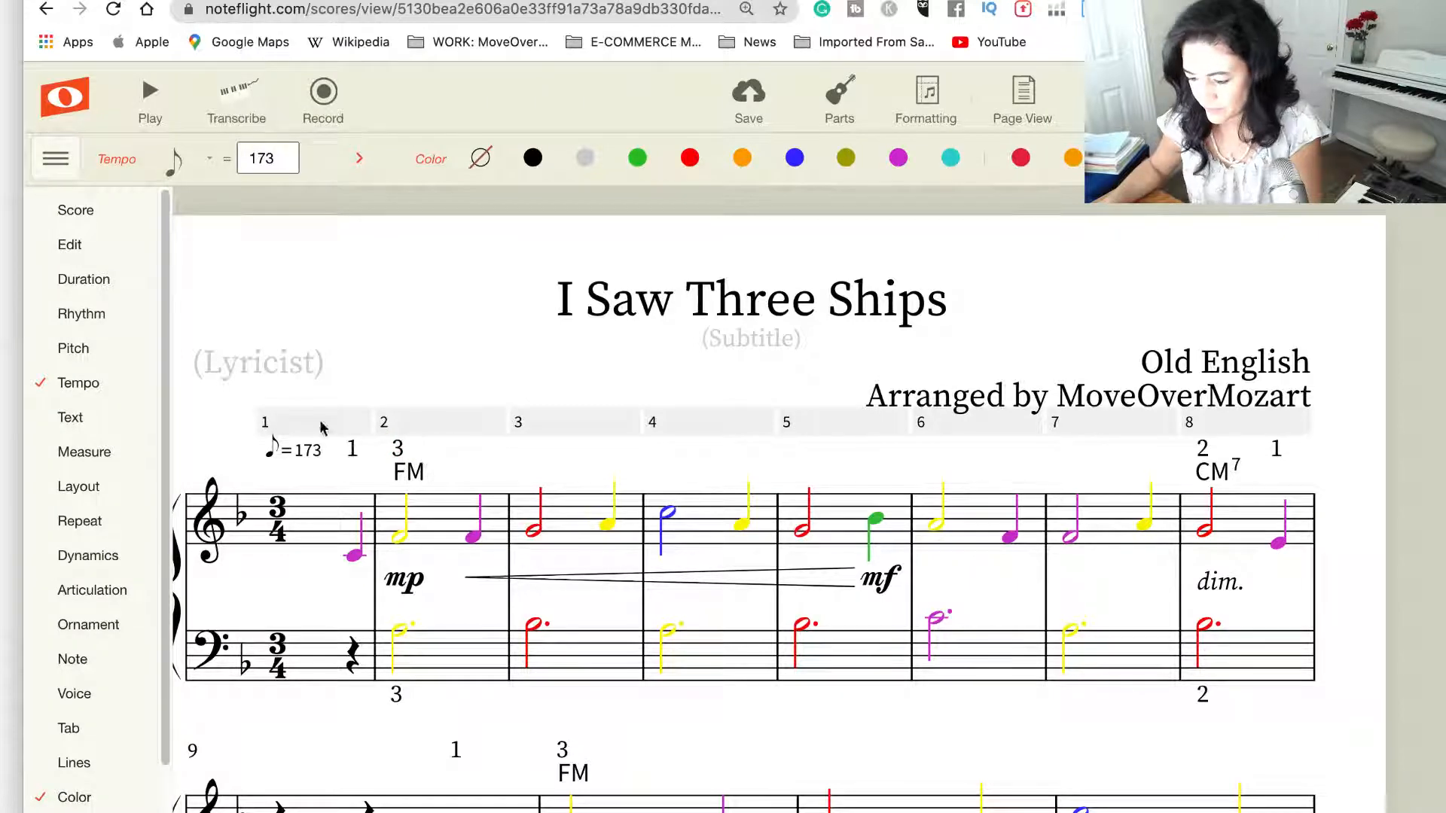
# Play back the score from measure 1 to check the tempo, and stop to return to editing
pyautogui.click(327, 535)
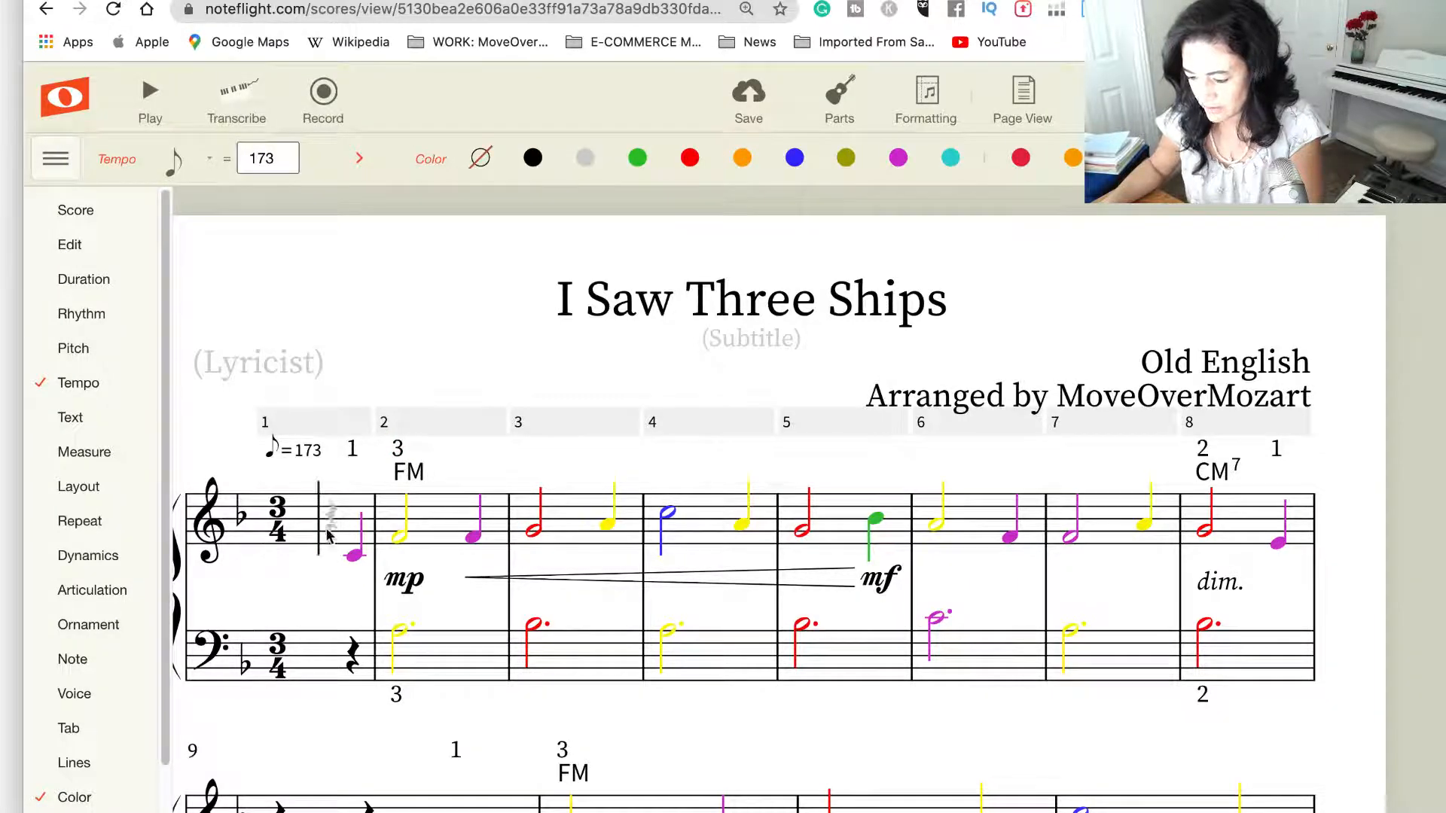
pyautogui.click(146, 94)
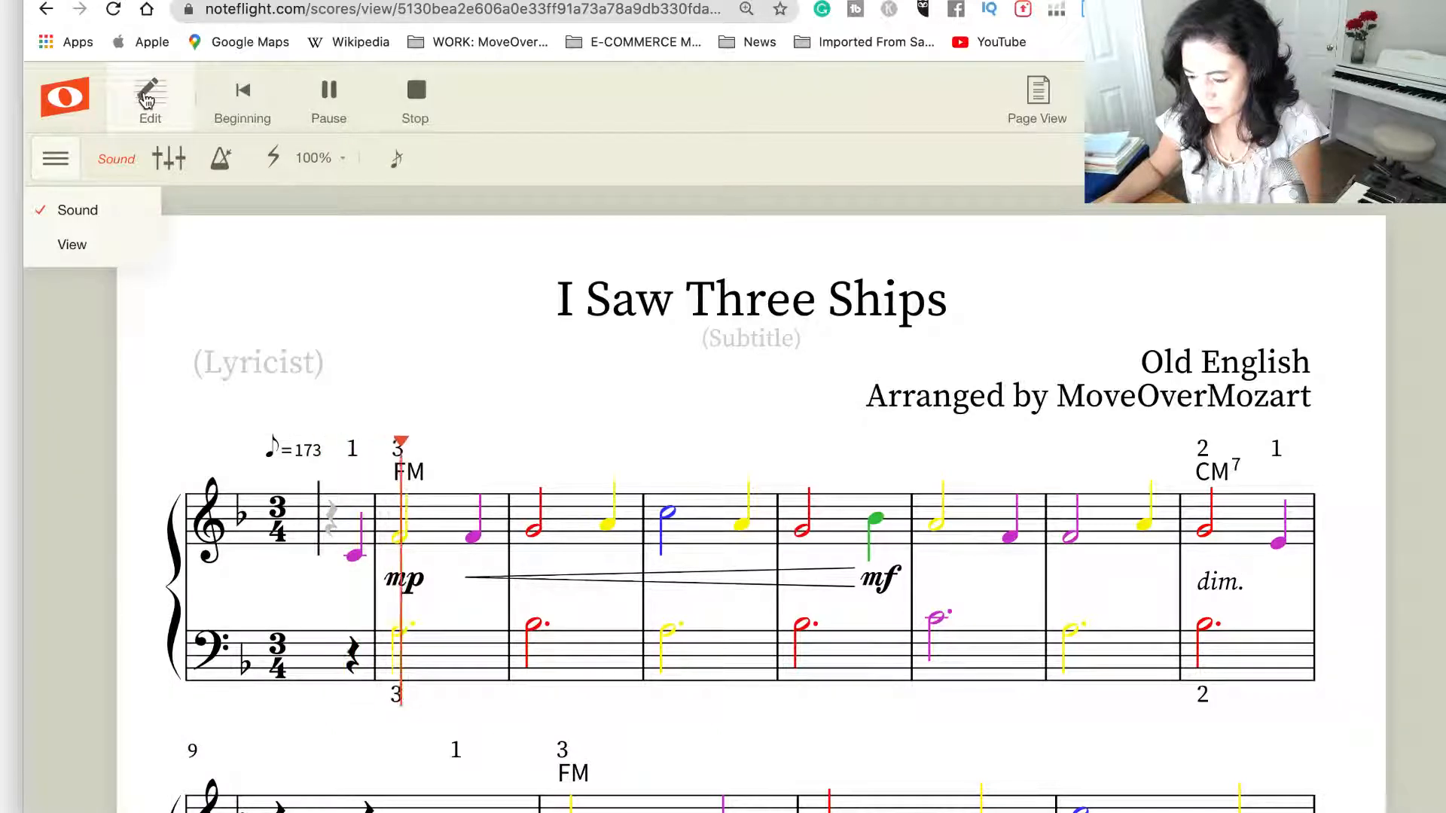
pyautogui.press('space')
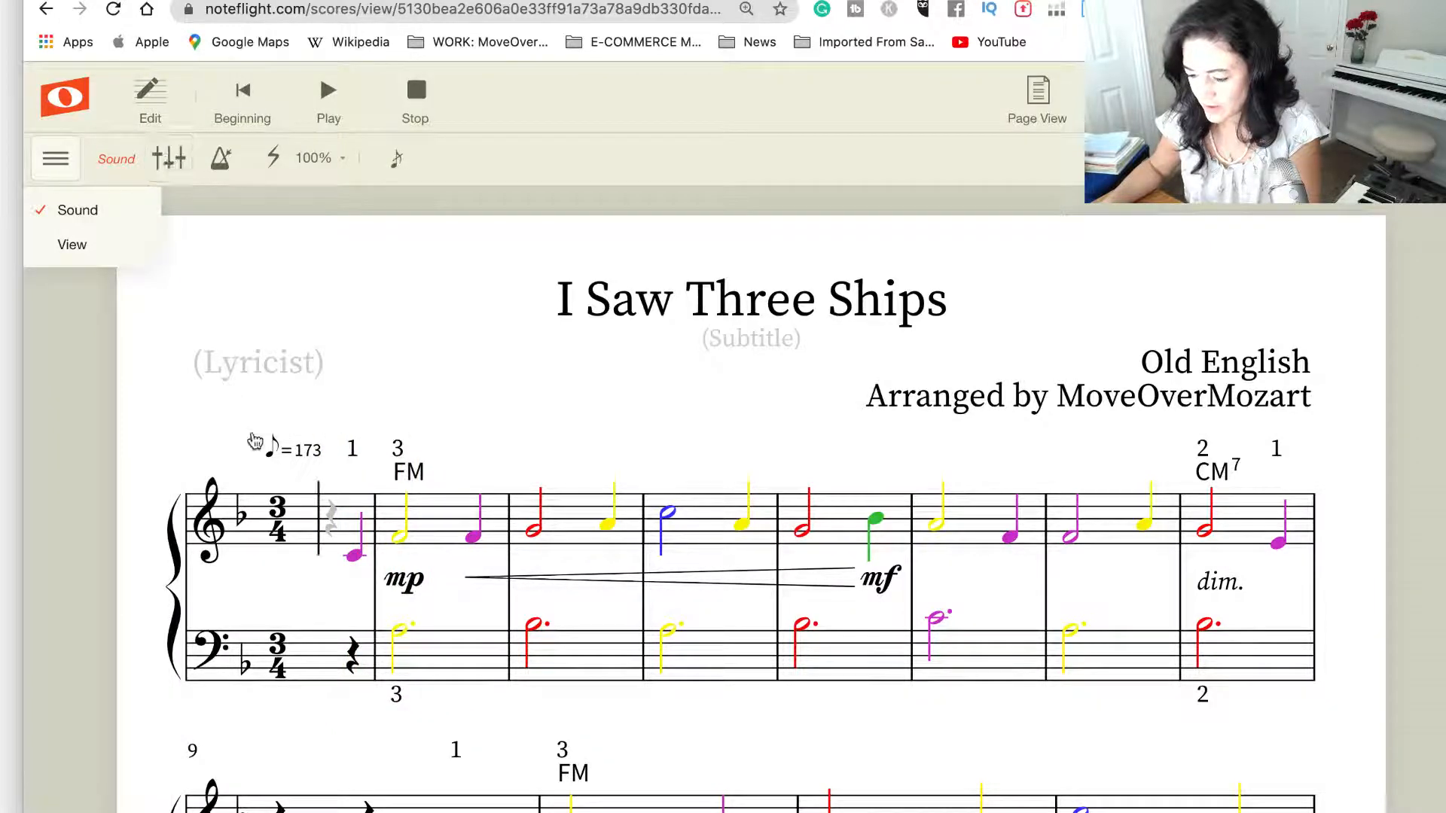
pyautogui.click(269, 458)
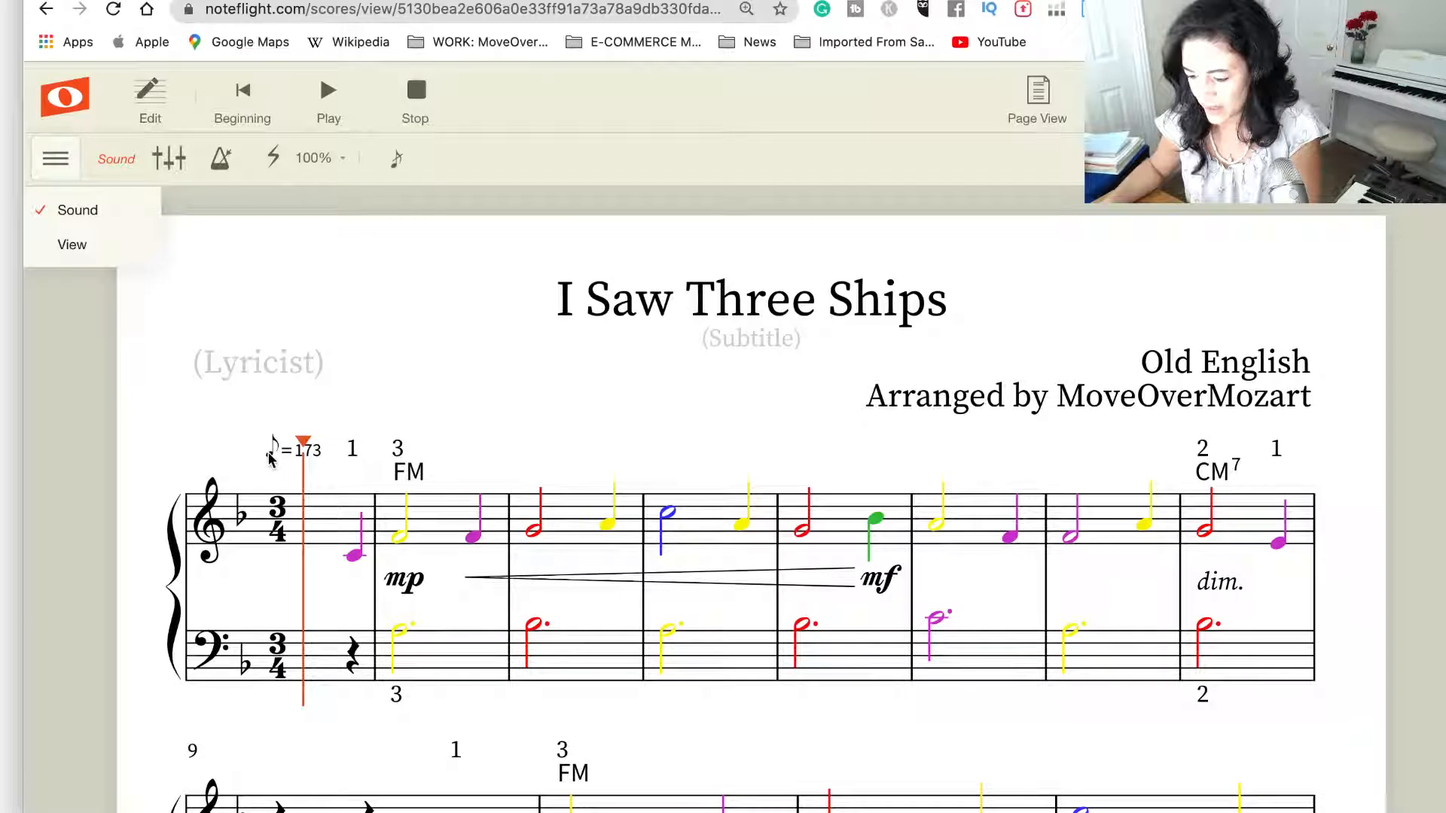
pyautogui.click(415, 98)
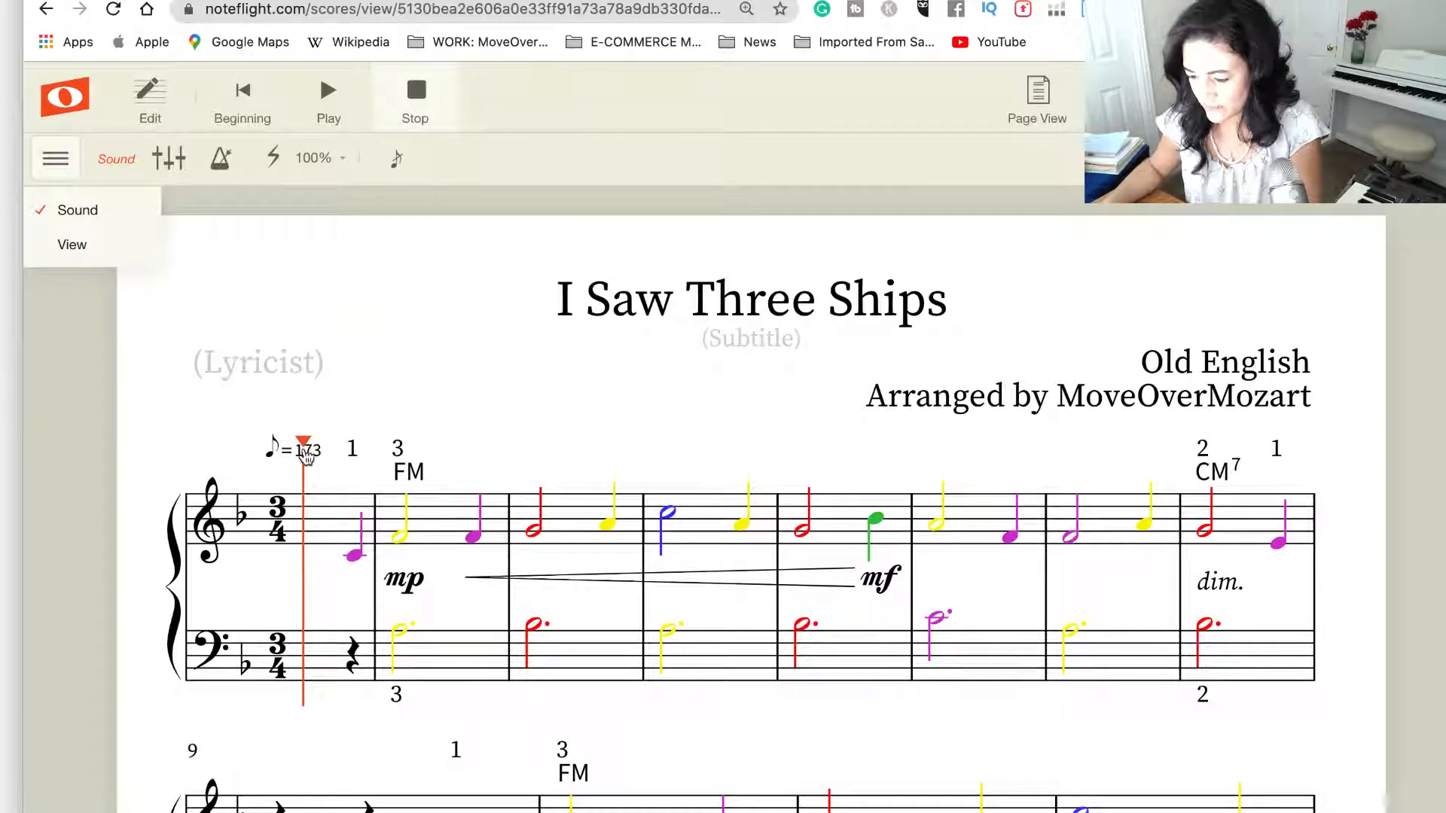
pyautogui.press('Escape')
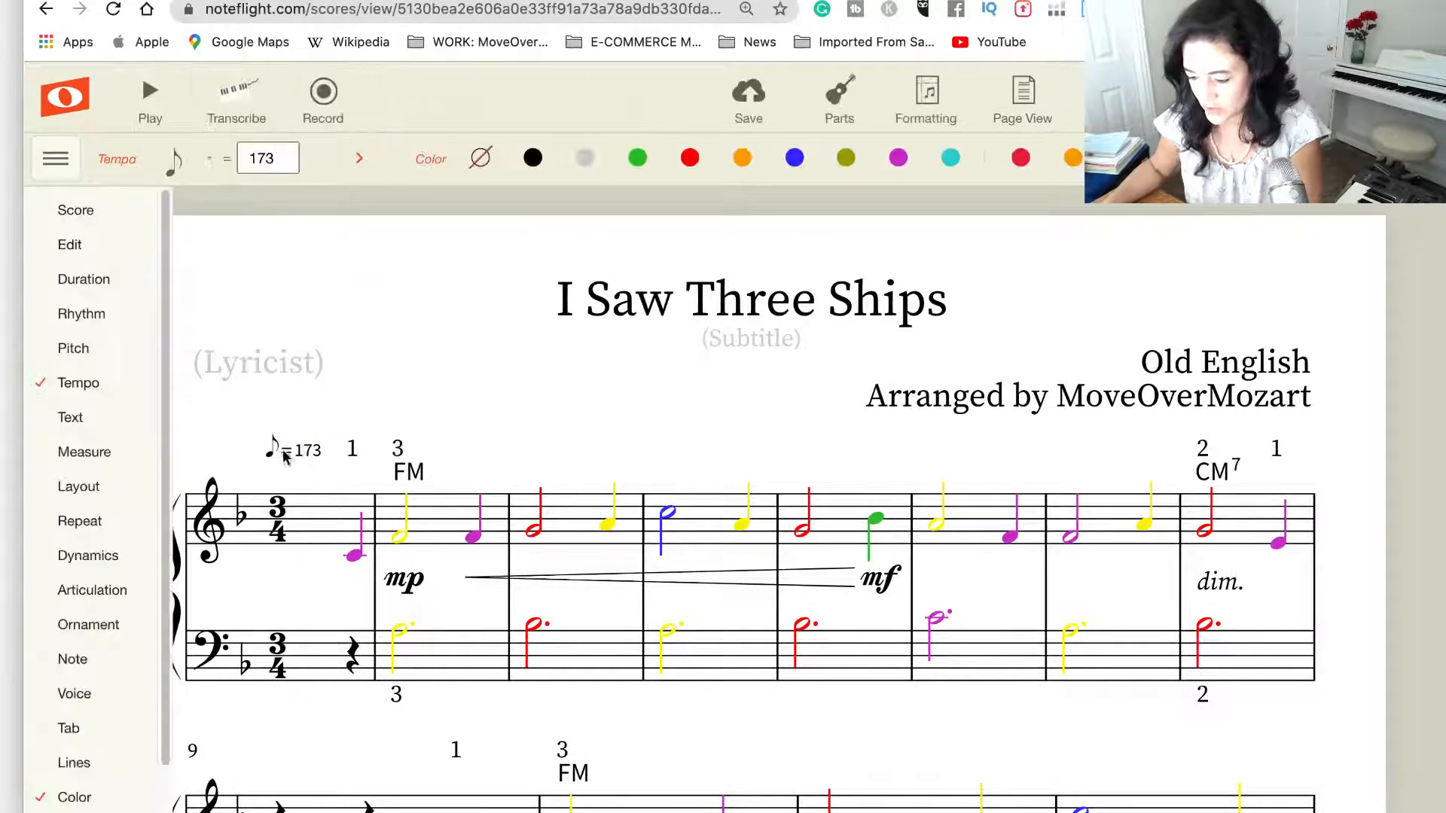
# Change the beat unit of measure 1's tempo marking to a quarter note and delete the extra eighth-note tempo marking above measure 2
pyautogui.click(285, 454)
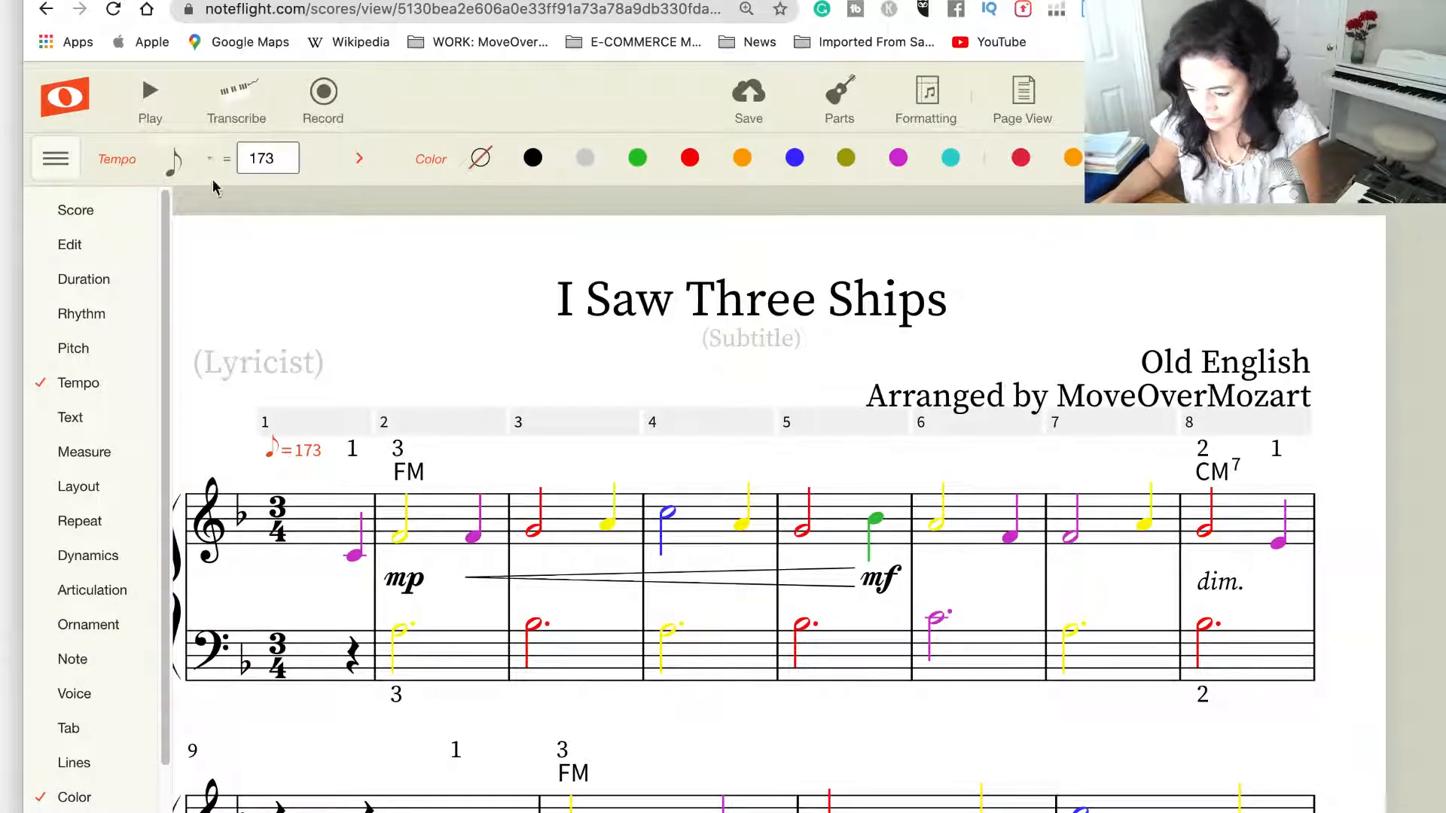
pyautogui.click(175, 160)
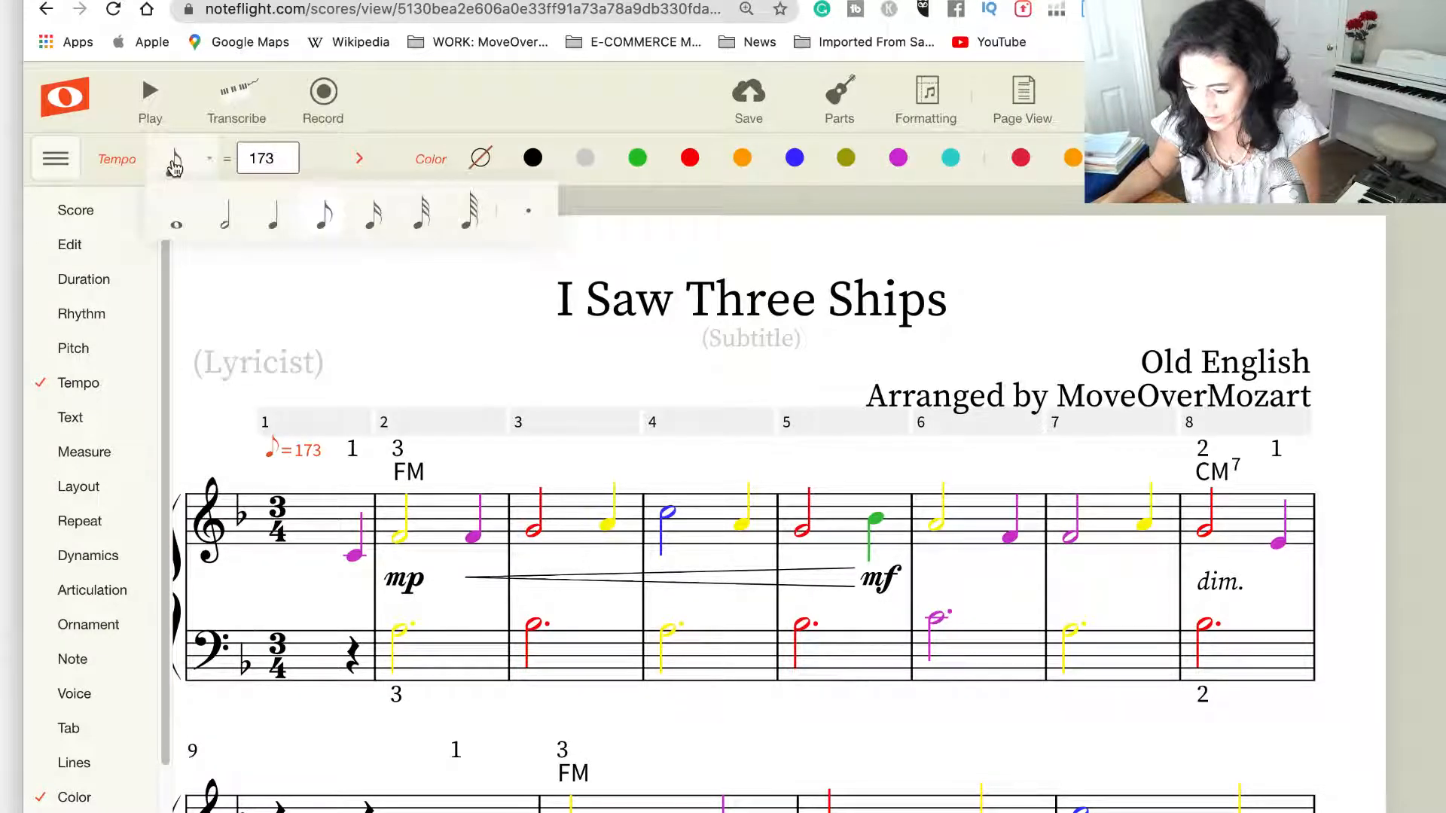
pyautogui.click(276, 229)
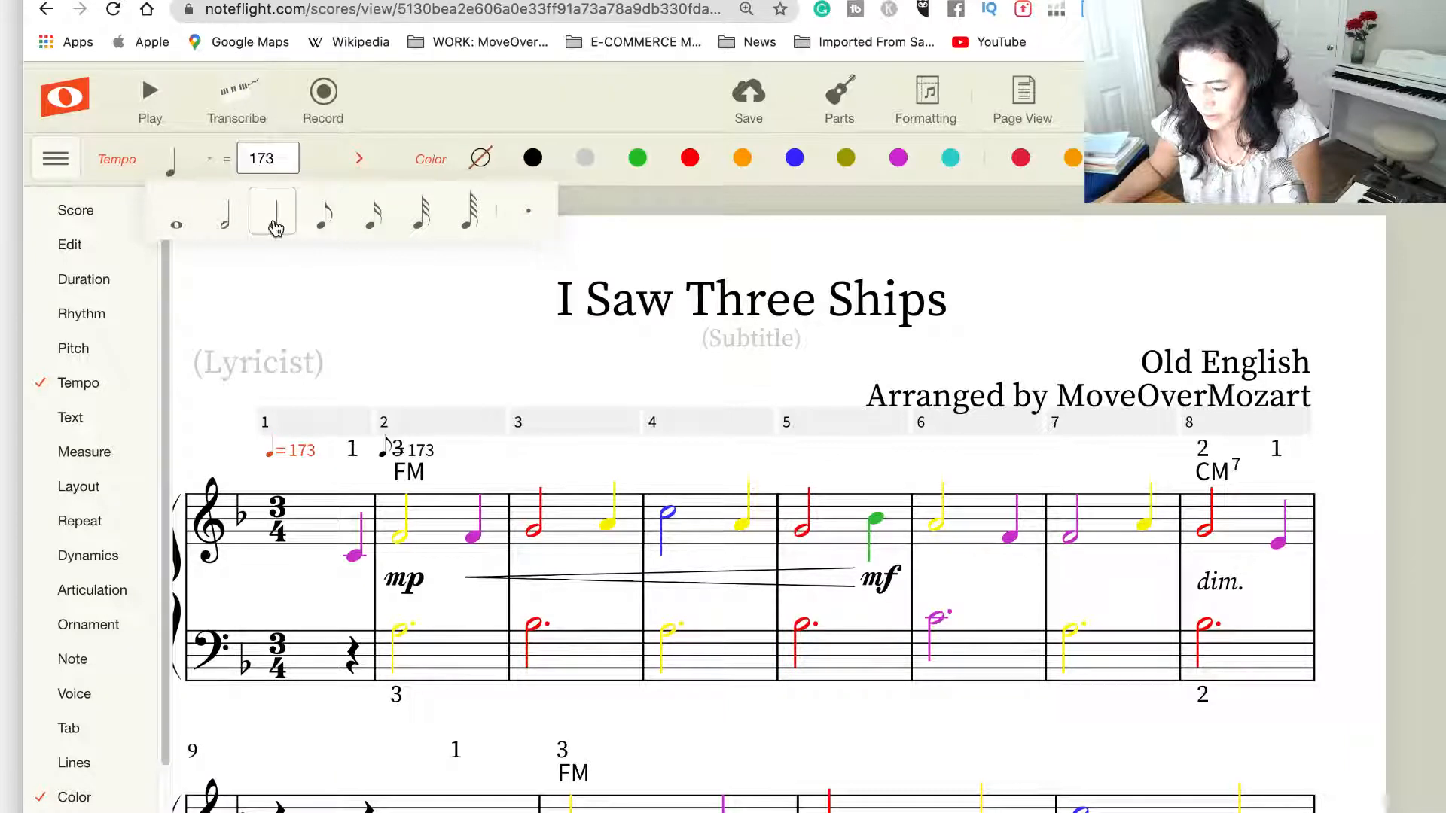
pyautogui.click(425, 455)
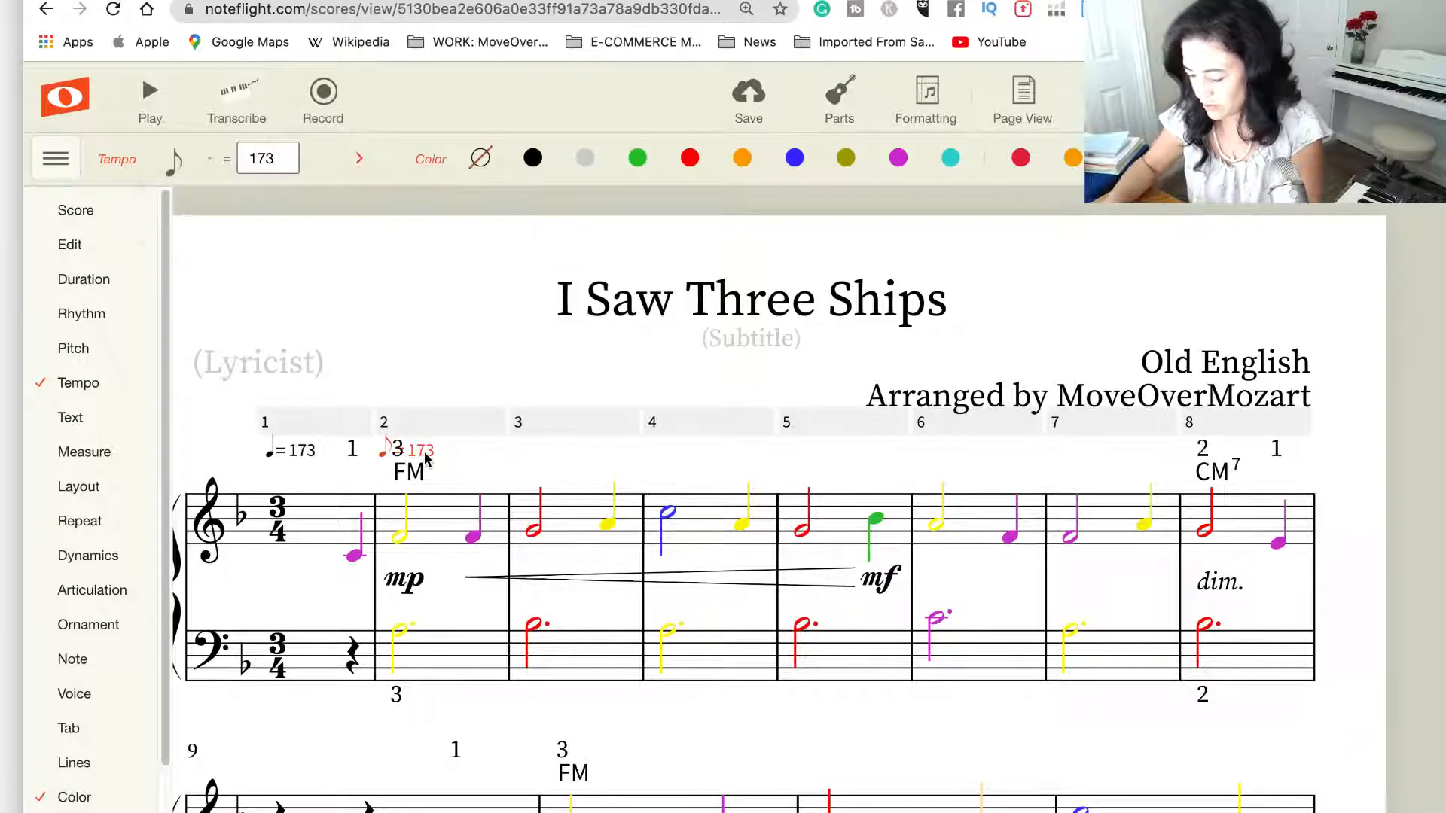
pyautogui.press('Delete')
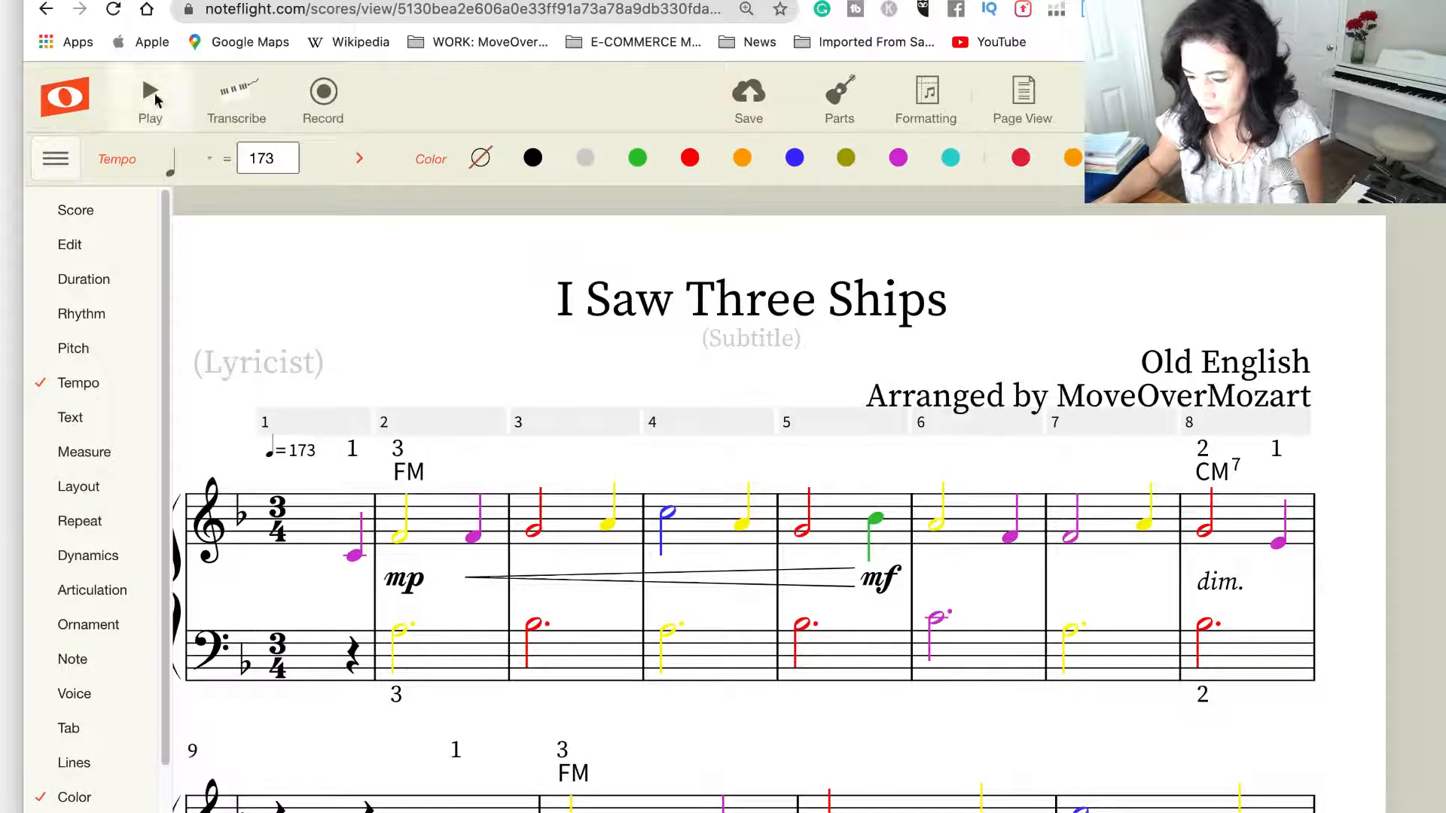
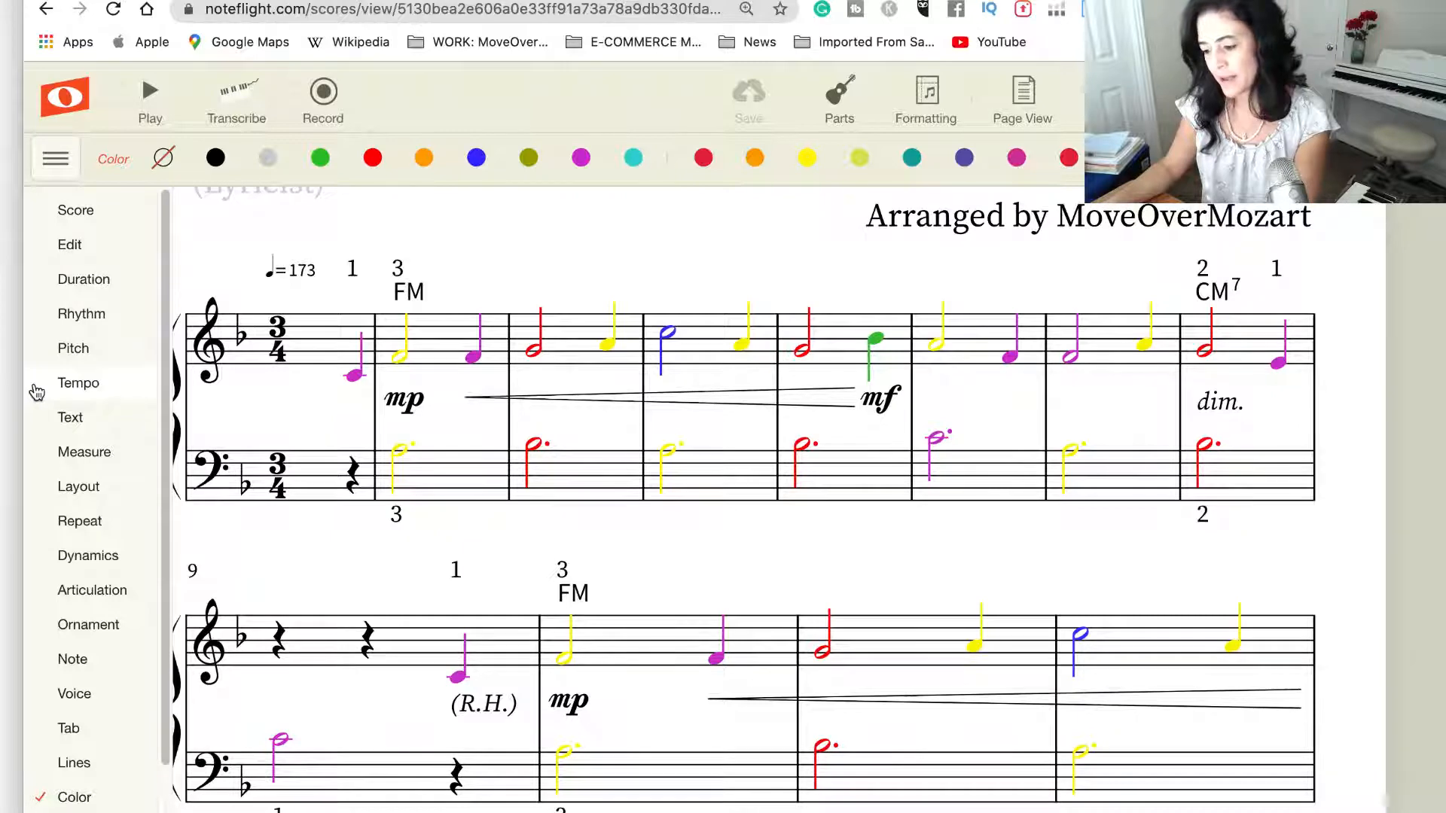
# Enter the lyrics "I saw three" under the right-hand notes, from the pickup note in measure 1 through measure 2
pyautogui.click(73, 348)
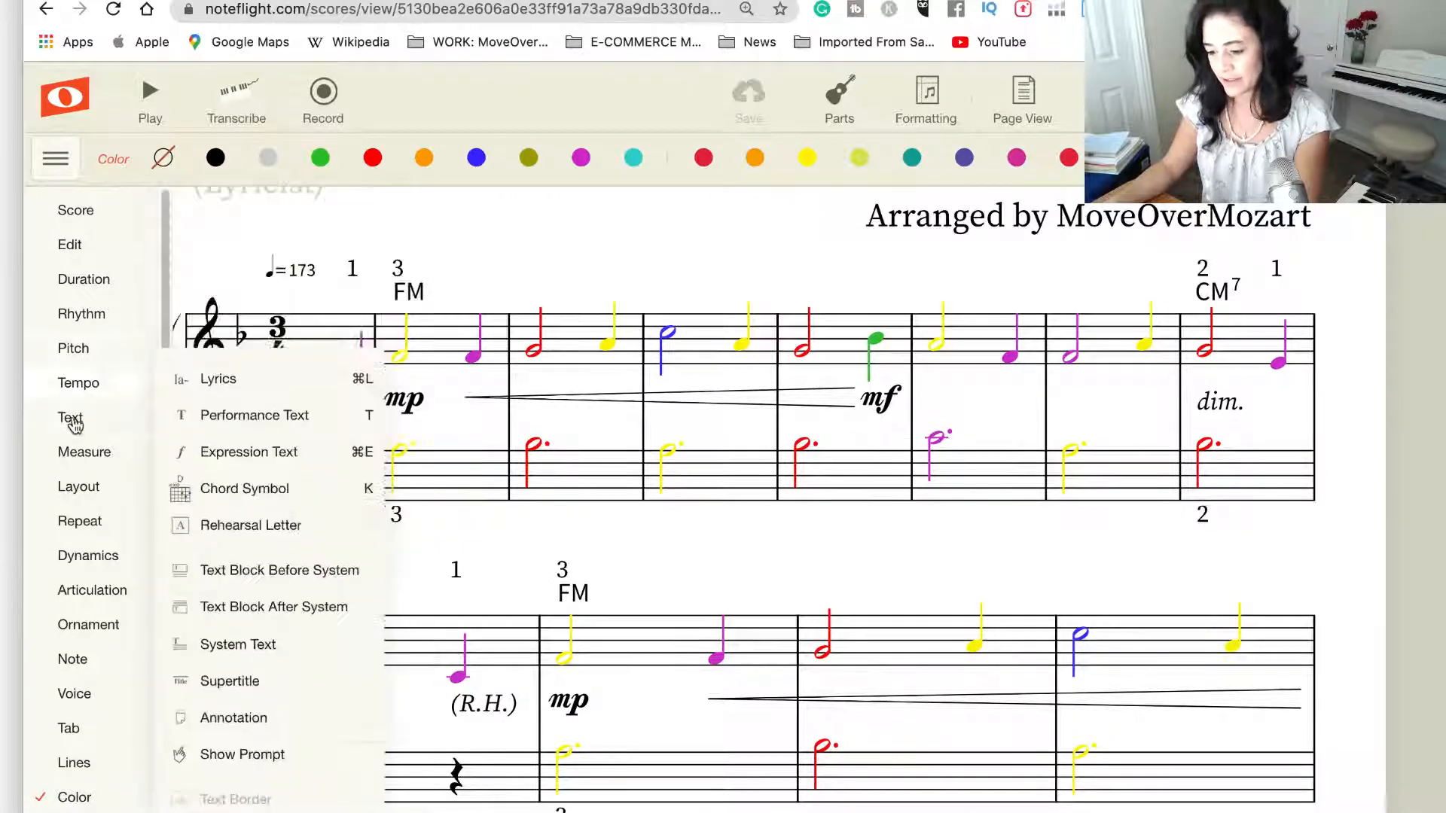
pyautogui.moveTo(78, 423)
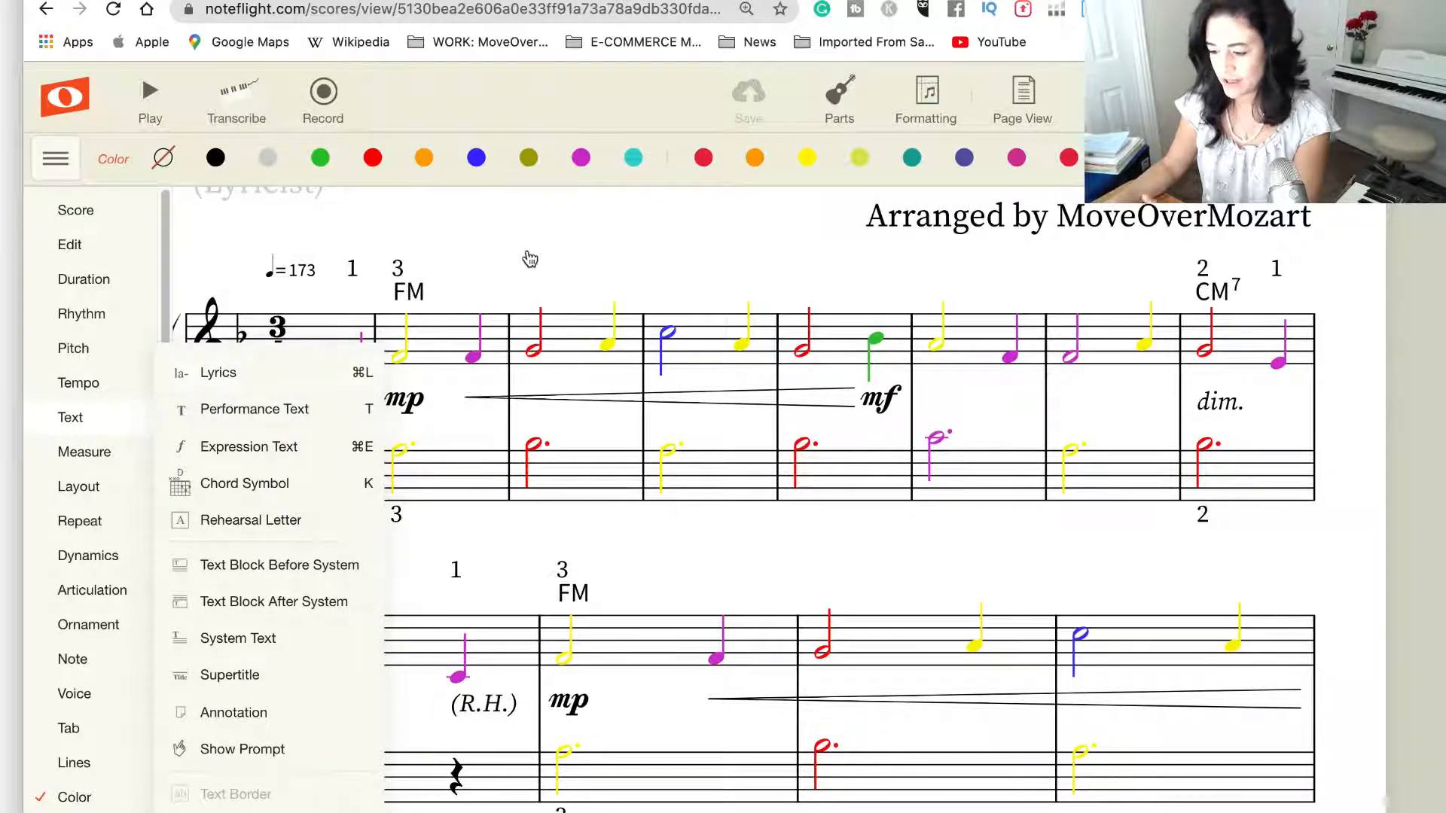
pyautogui.click(561, 252)
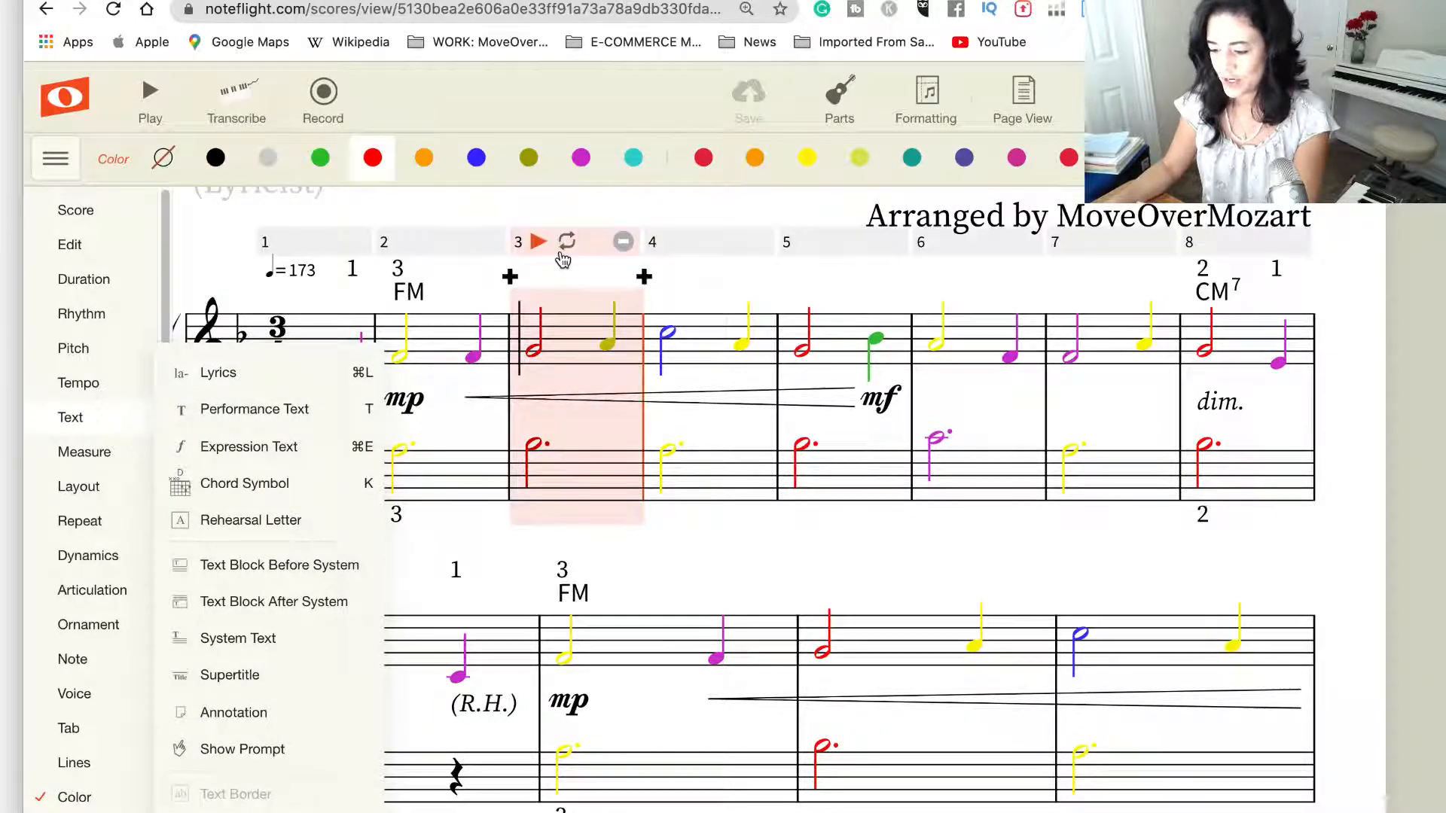
pyautogui.click(1385, 460)
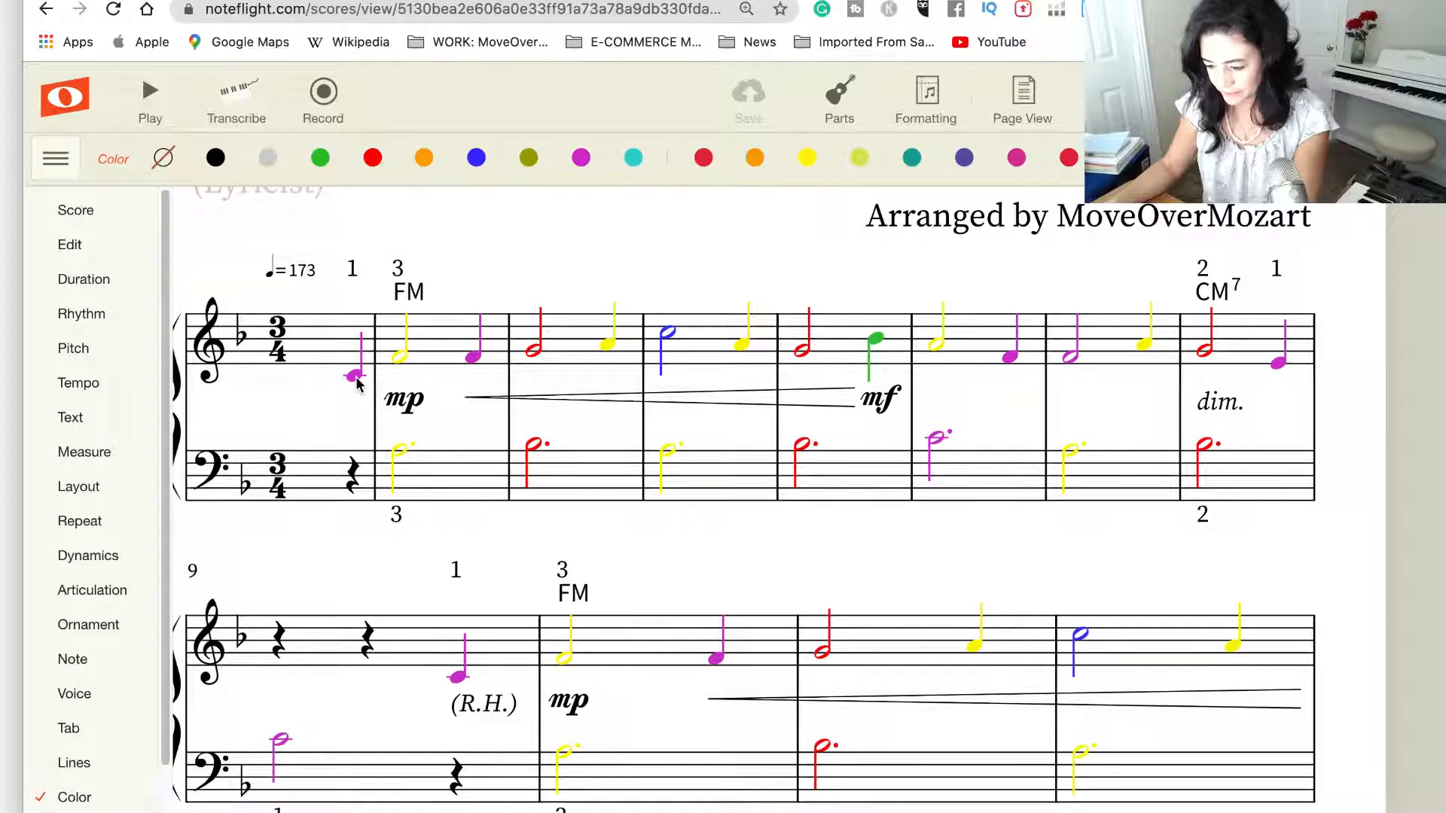
pyautogui.click(356, 379)
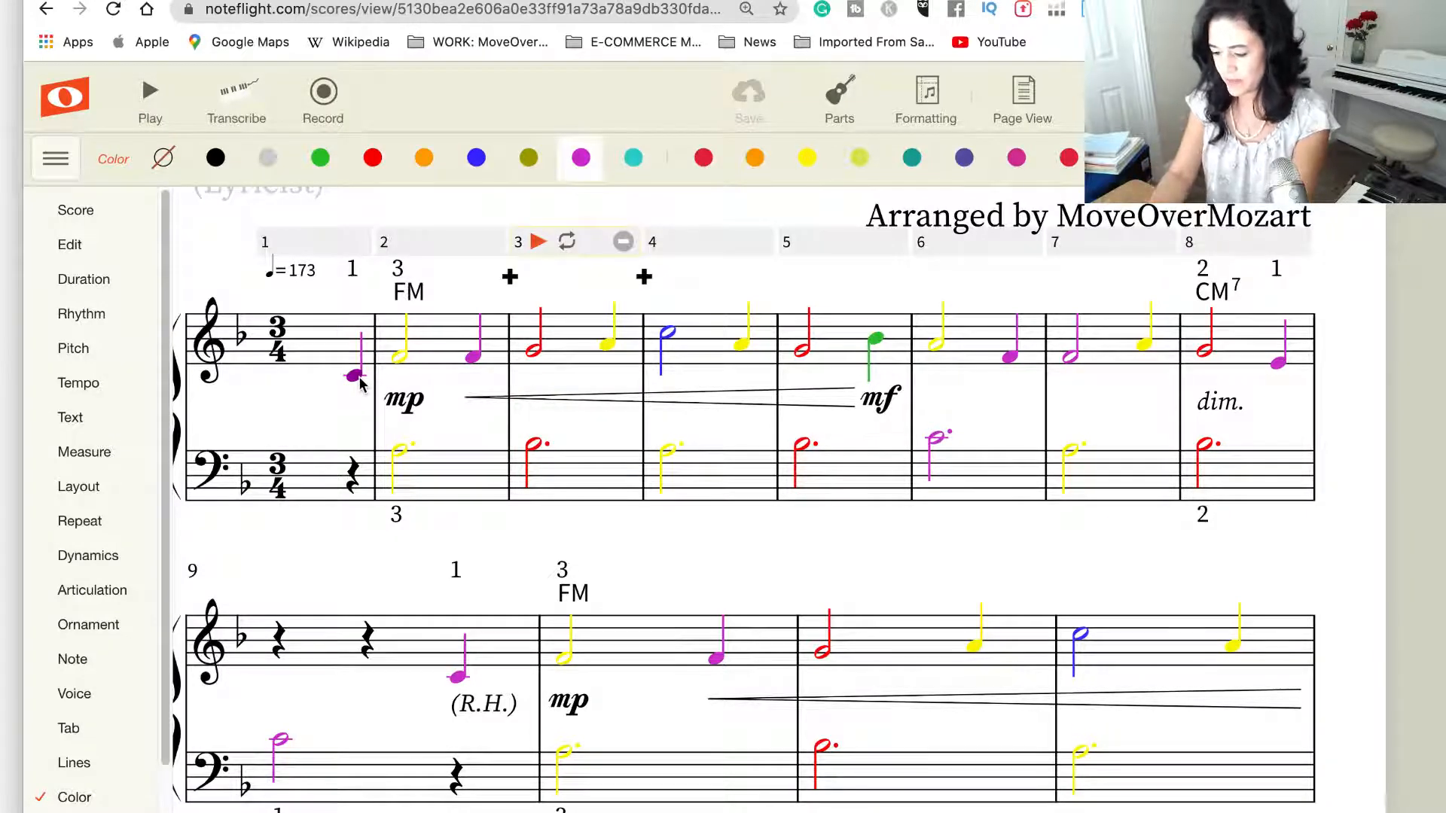
pyautogui.click(359, 380)
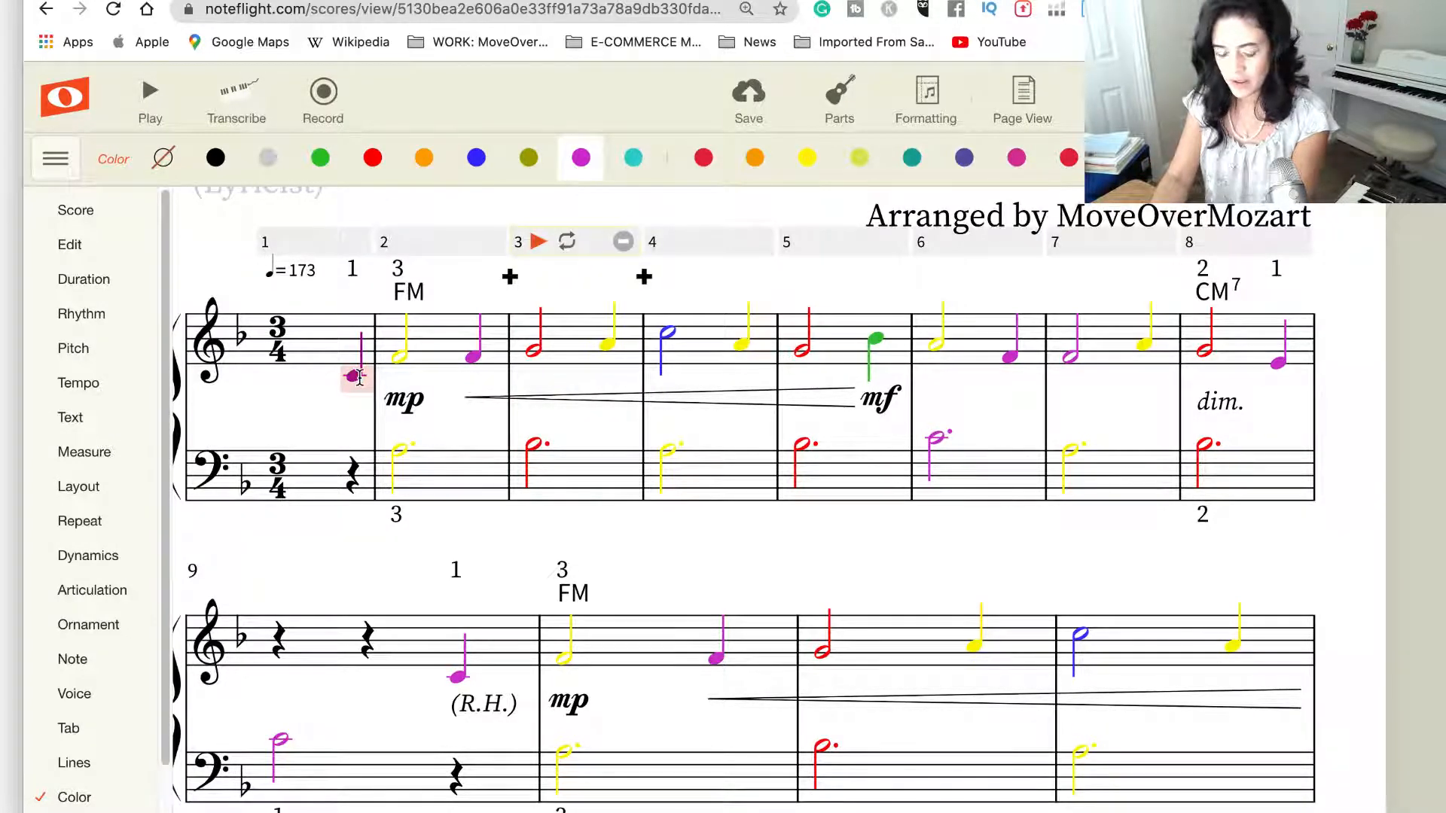
pyautogui.press('Right')
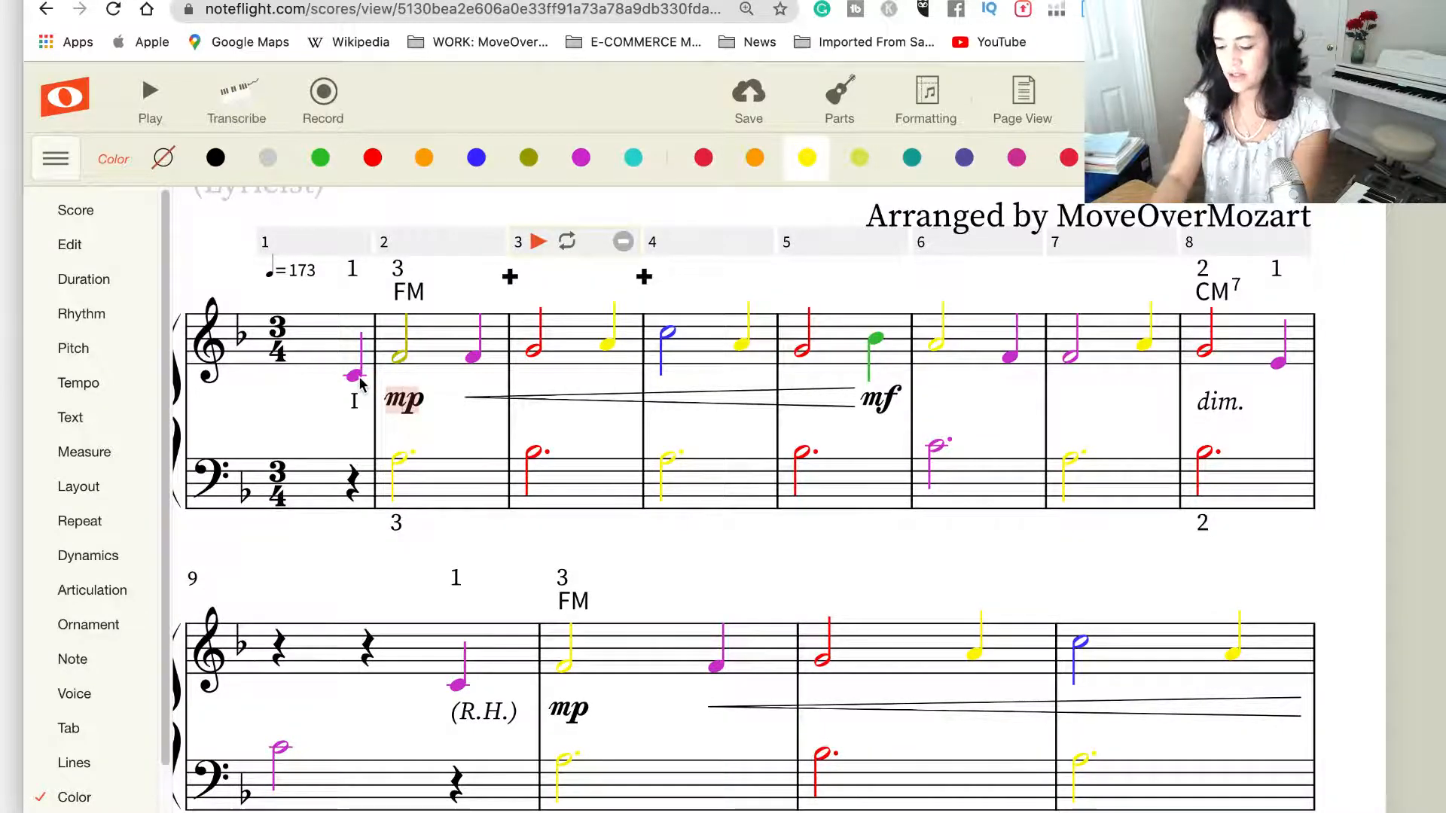
pyautogui.write('saw')
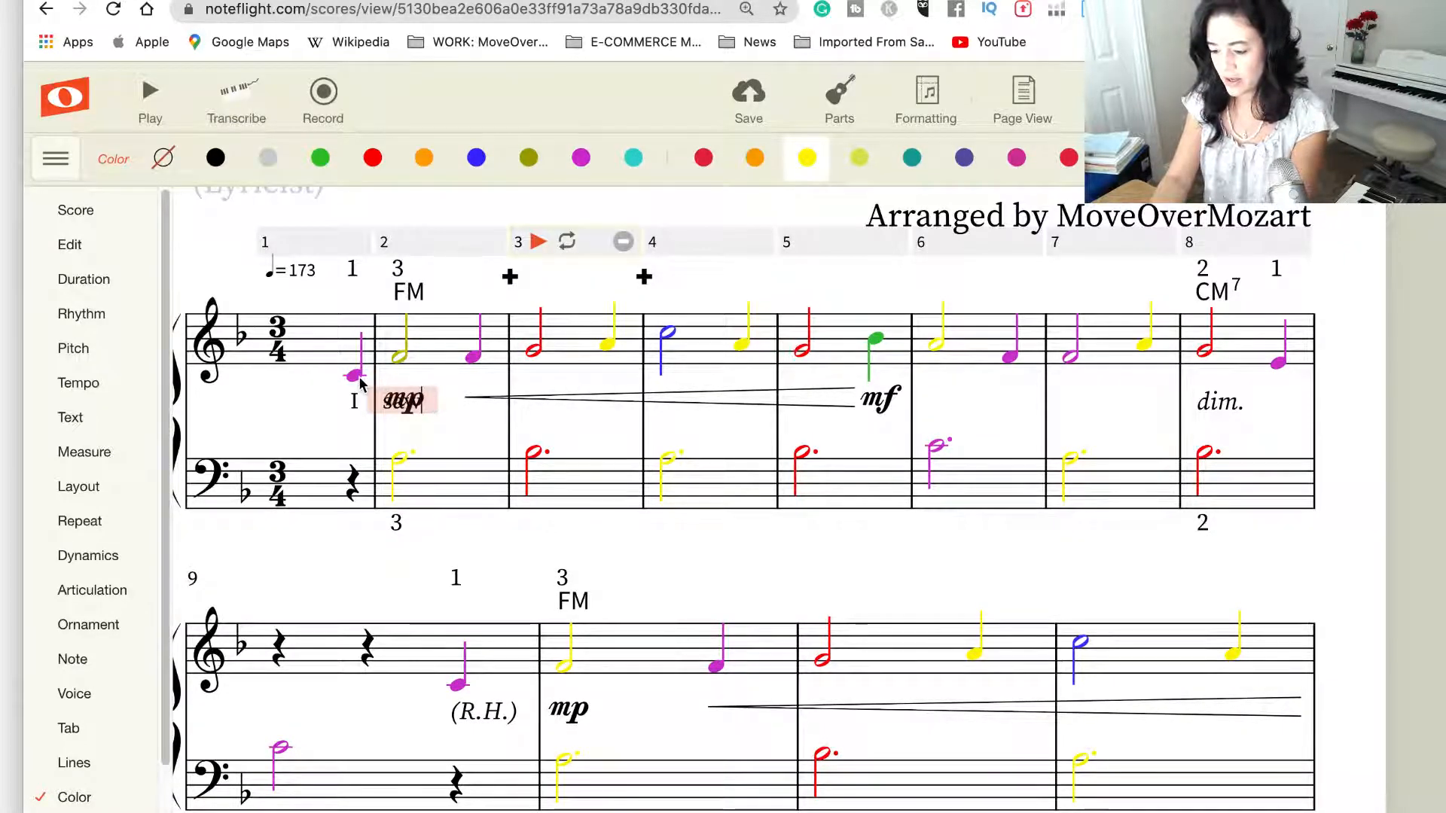
pyautogui.press('space')
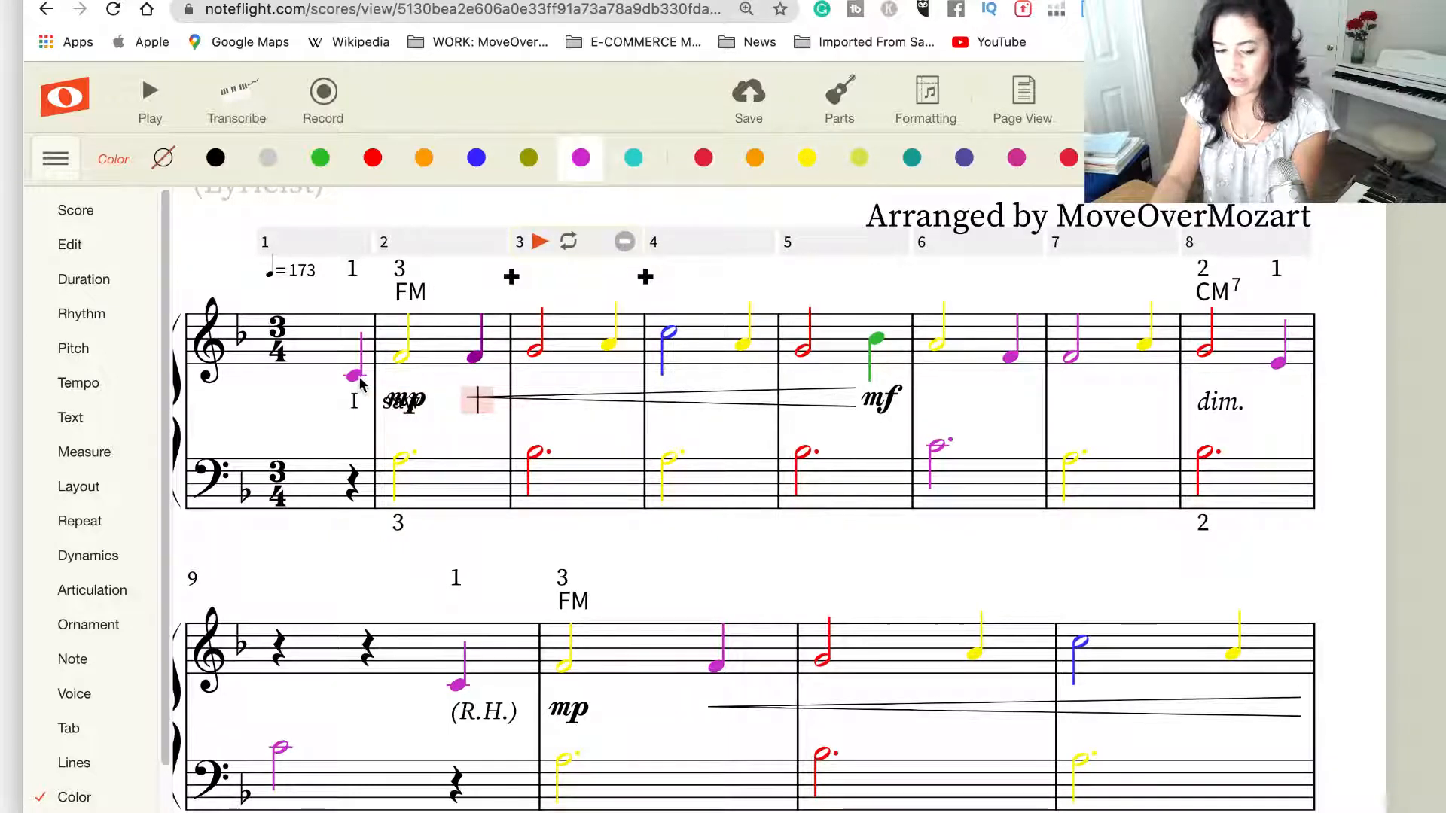
pyautogui.write('three')
pyautogui.press('space')
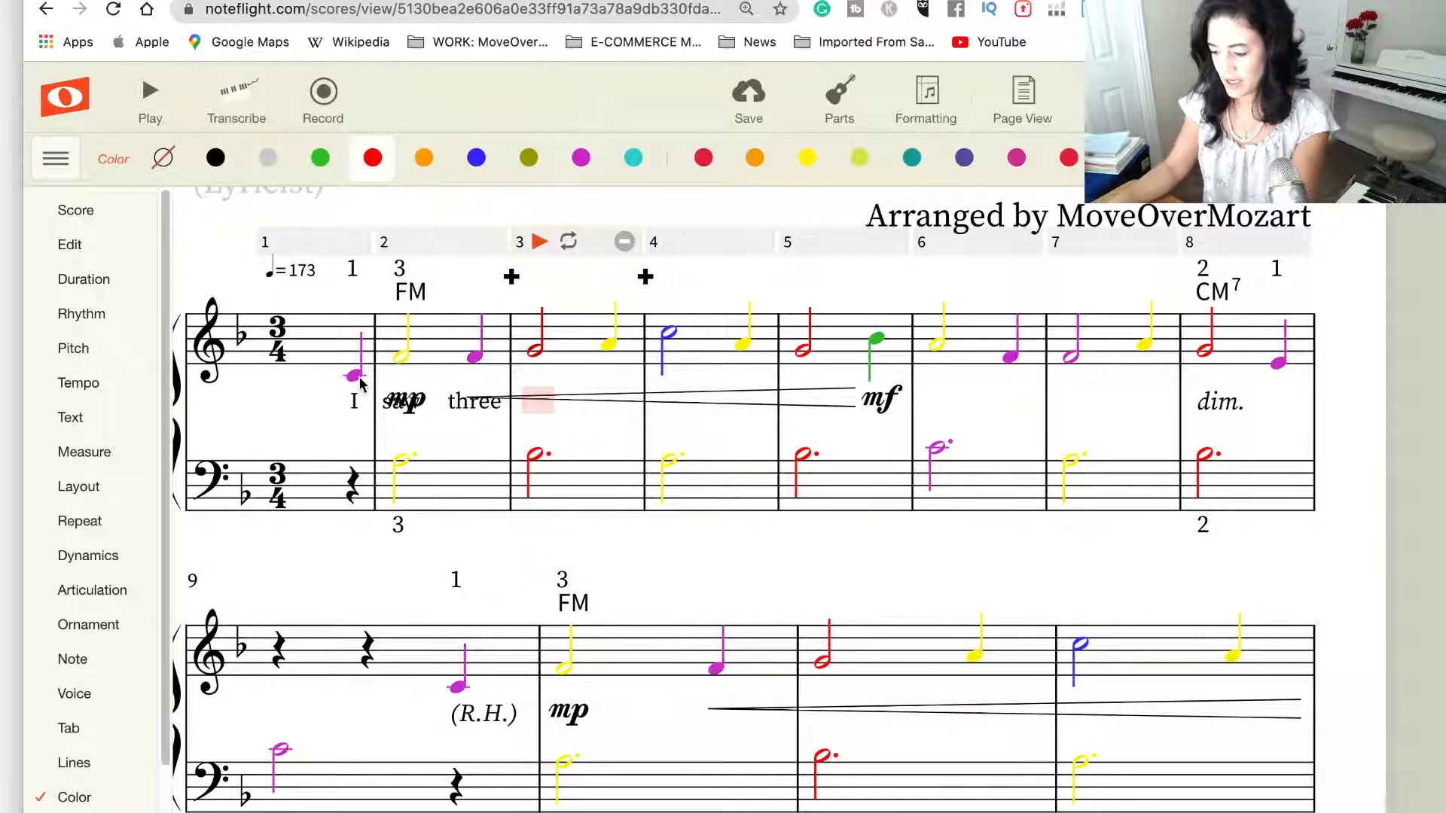
pyautogui.click(1284, 535)
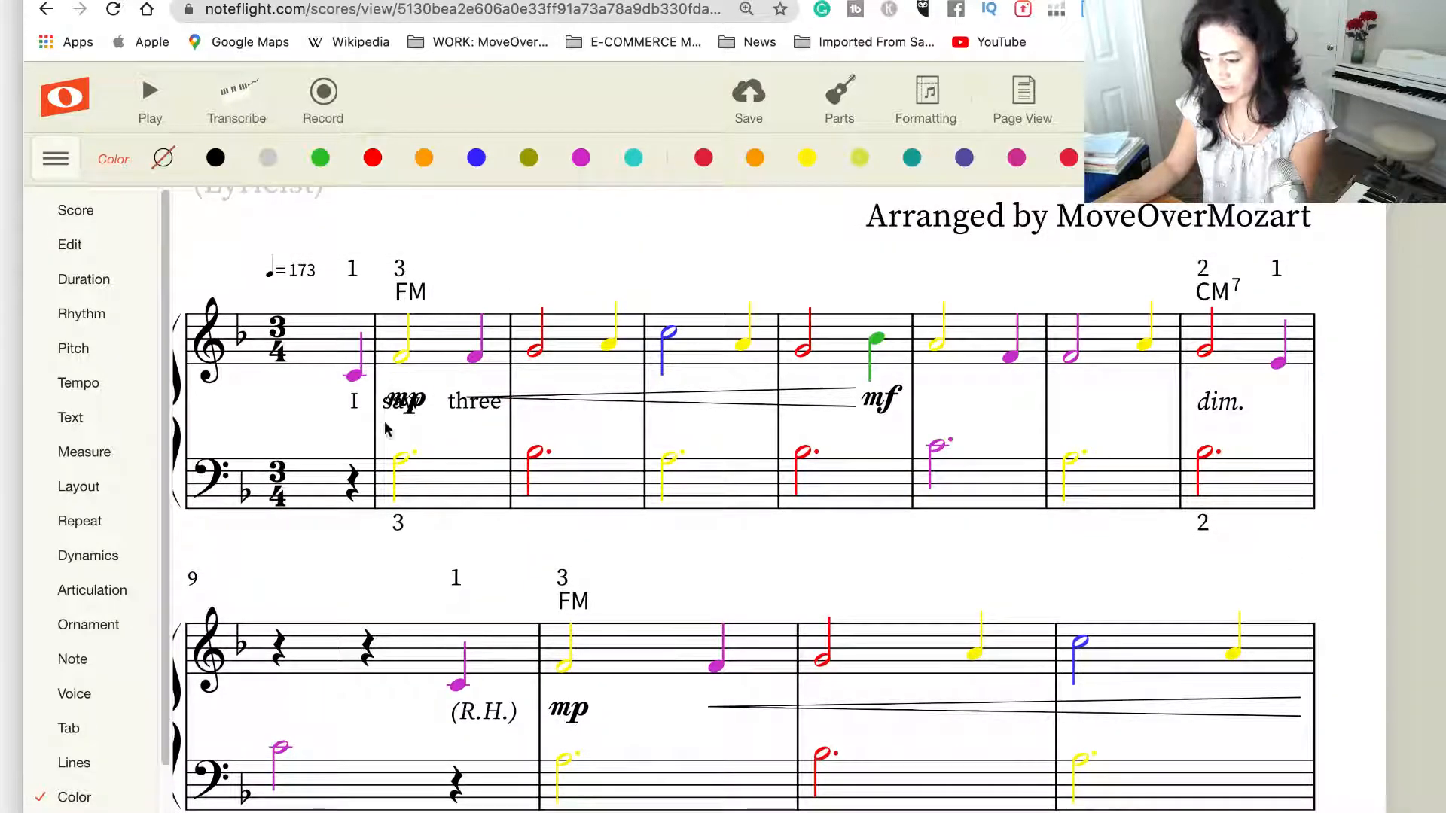
# Move the mp marking, the crescendo hairpin and the mf marking in measures 2 to 5 down below the lyric line
pyautogui.moveTo(406, 407); pyautogui.dragTo(404, 433)
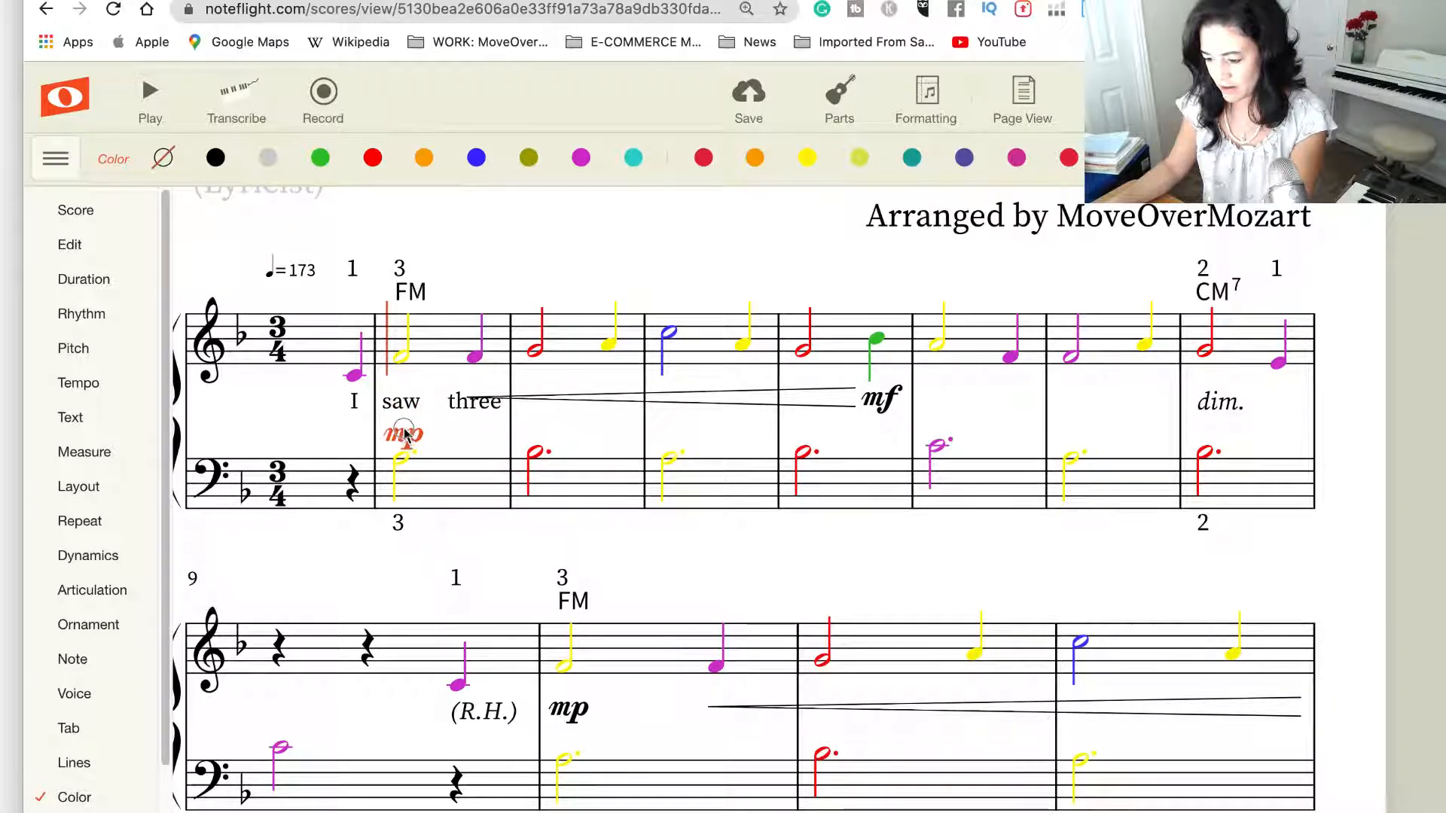
pyautogui.click(596, 399)
pyautogui.moveTo(596, 399); pyautogui.dragTo(601, 431)
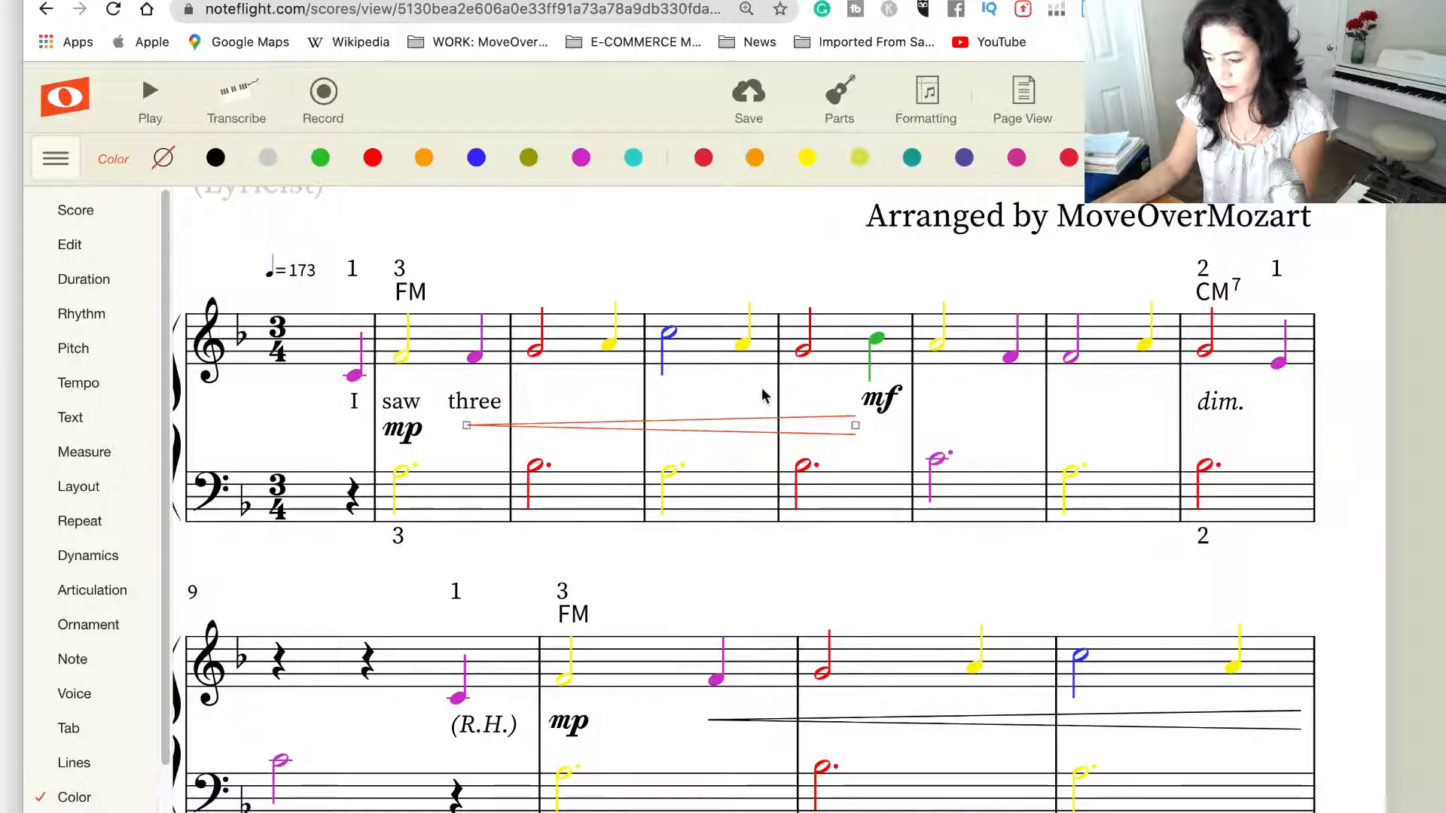
pyautogui.moveTo(884, 418); pyautogui.dragTo(887, 432)
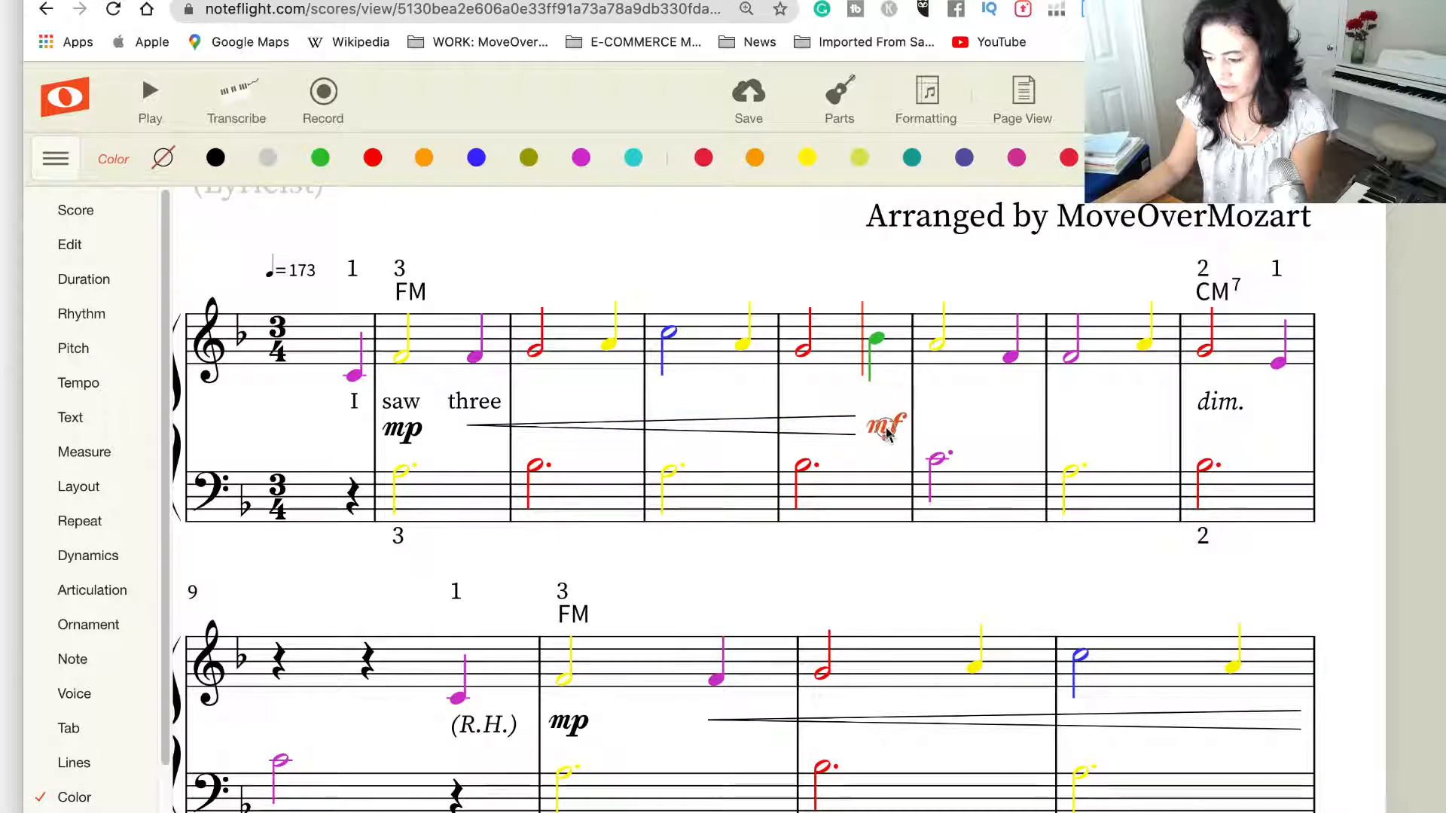
# Enter the lyrics "ships come sail-ing in," under the right-hand notes from measure 3 to the first note of measure 5
pyautogui.click(535, 354)
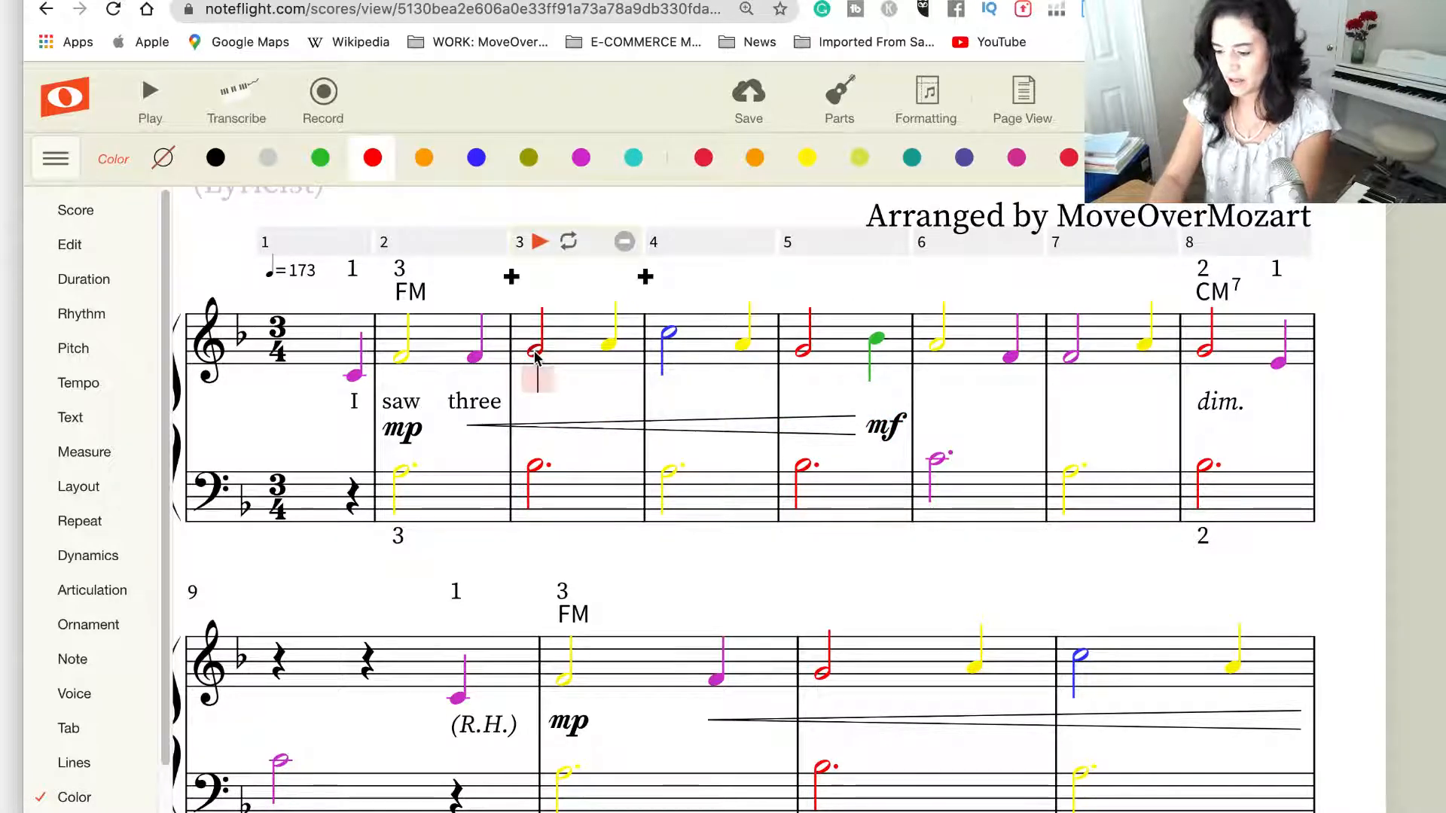
pyautogui.write('ships')
pyautogui.press('space')
pyautogui.write('come')
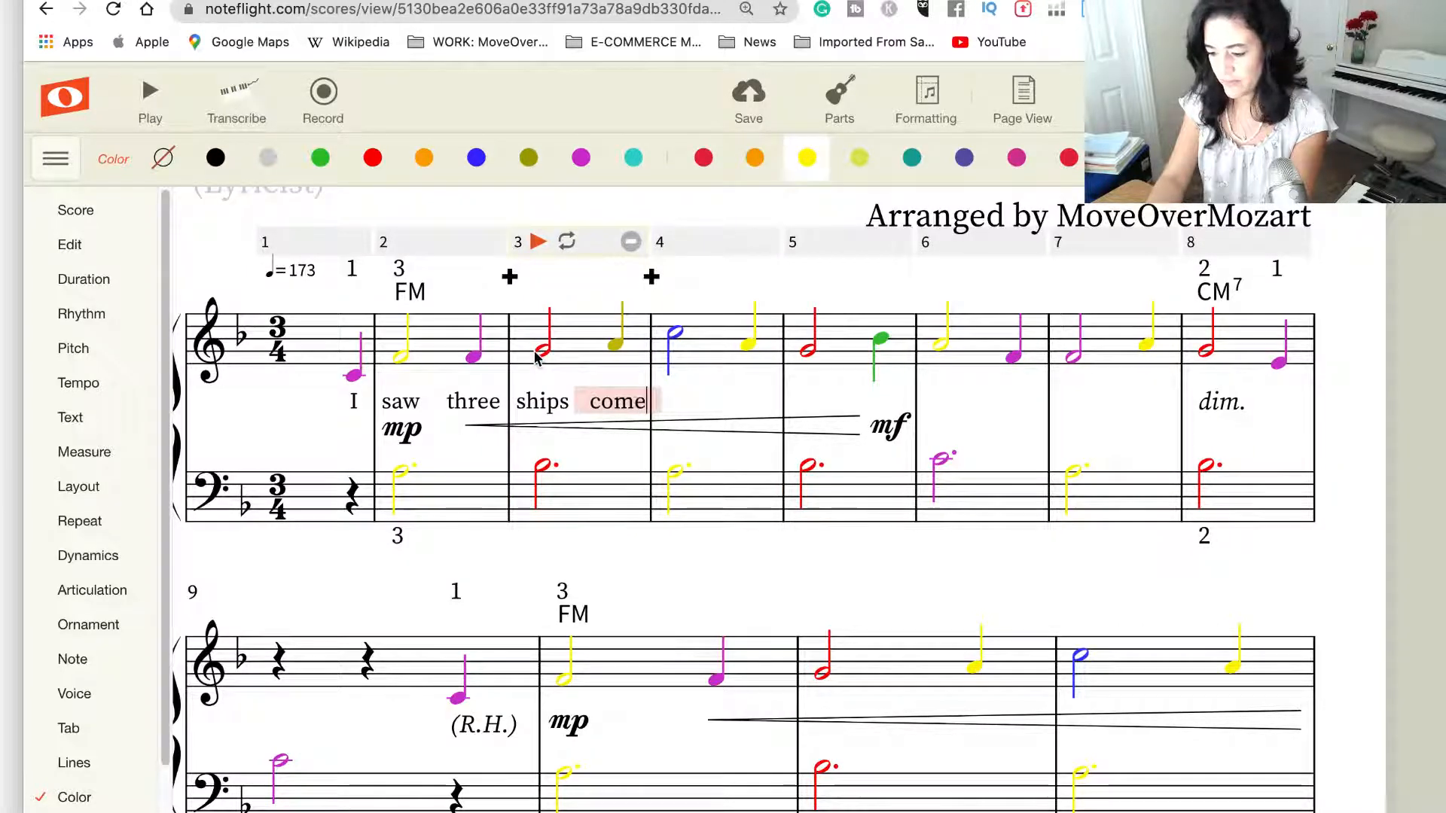
pyautogui.press('space')
pyautogui.write('sail')
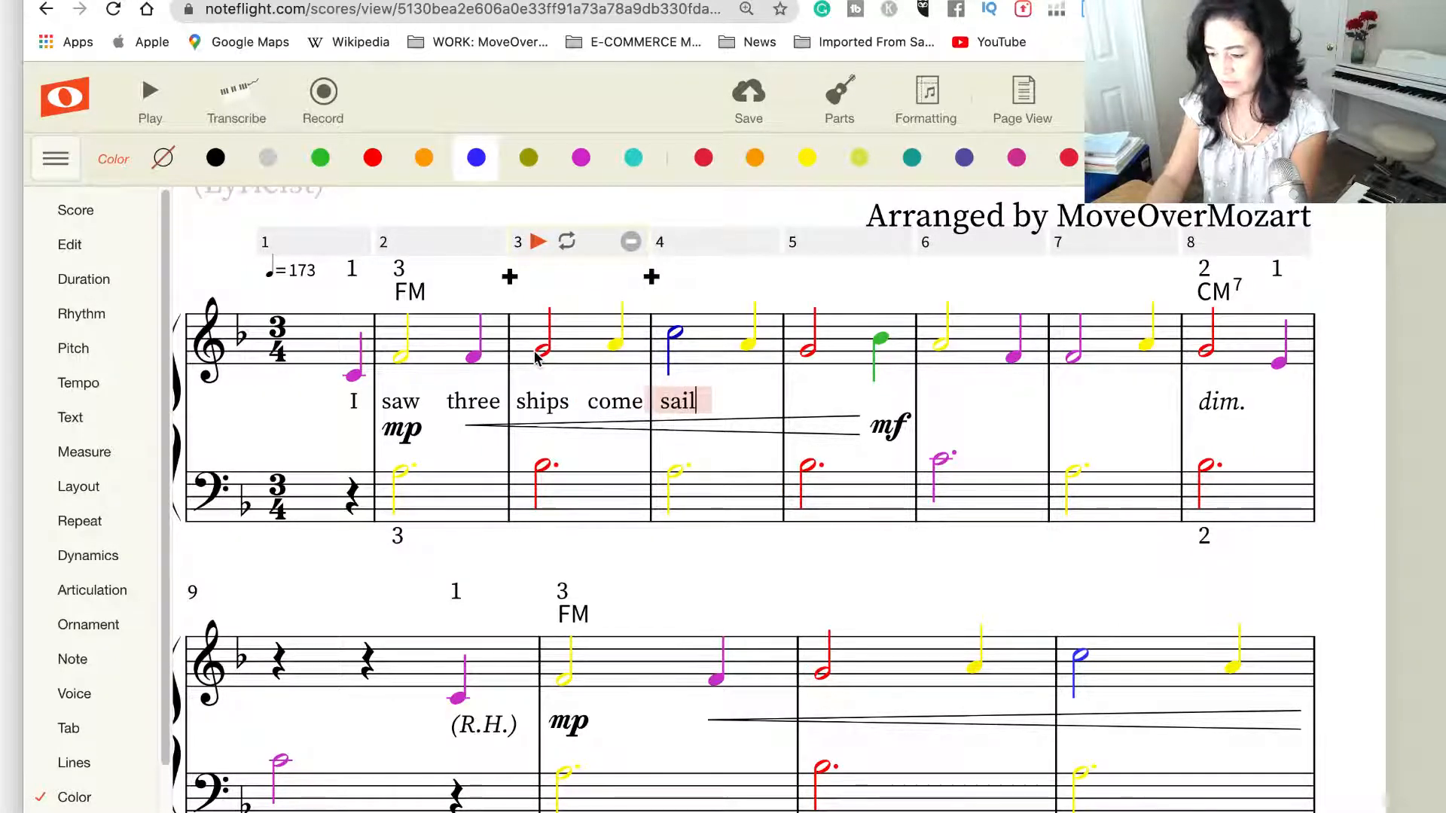
pyautogui.press('-')
pyautogui.write('ing')
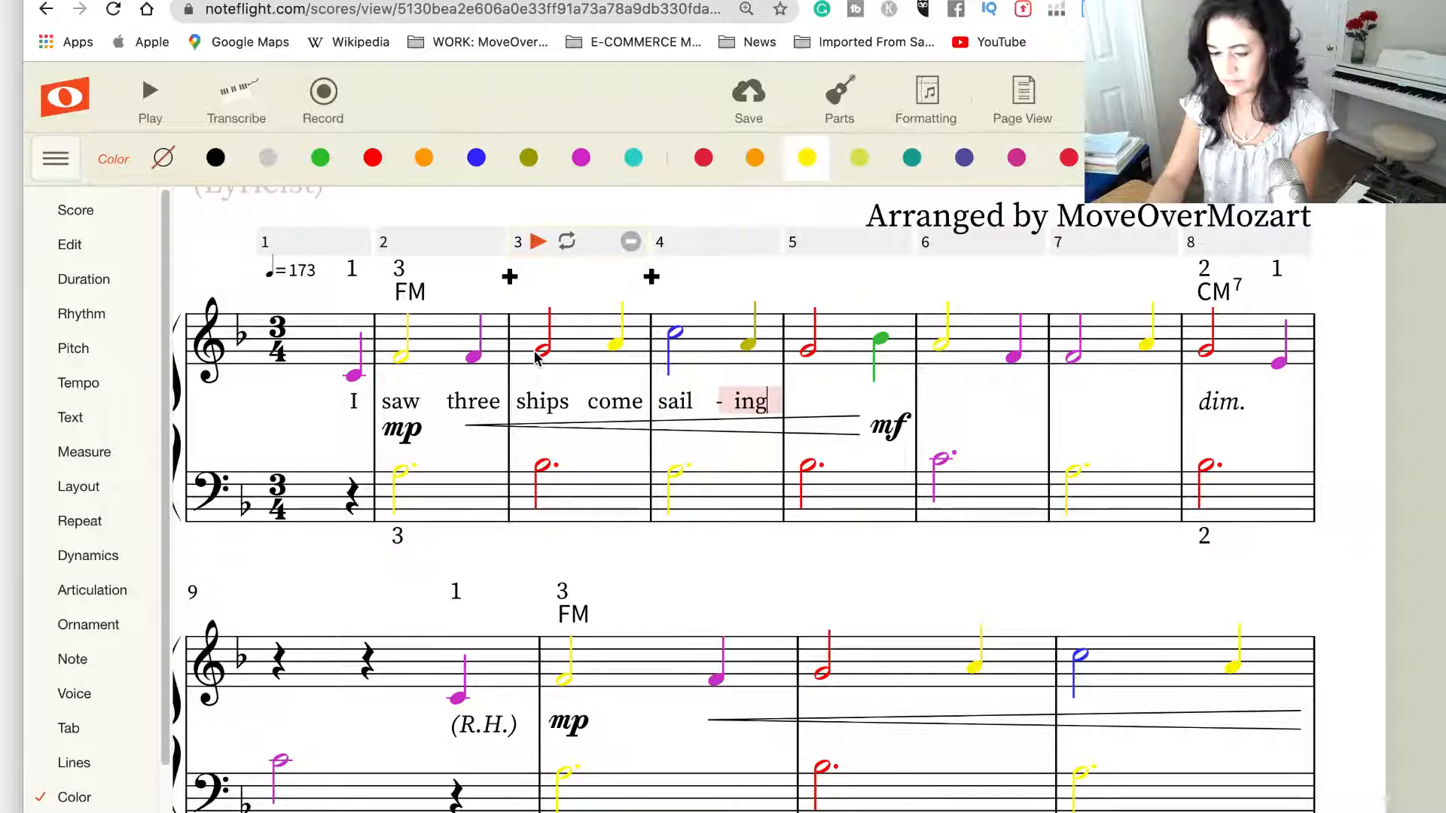
pyautogui.press('space')
pyautogui.write('in,')
pyautogui.press('space')
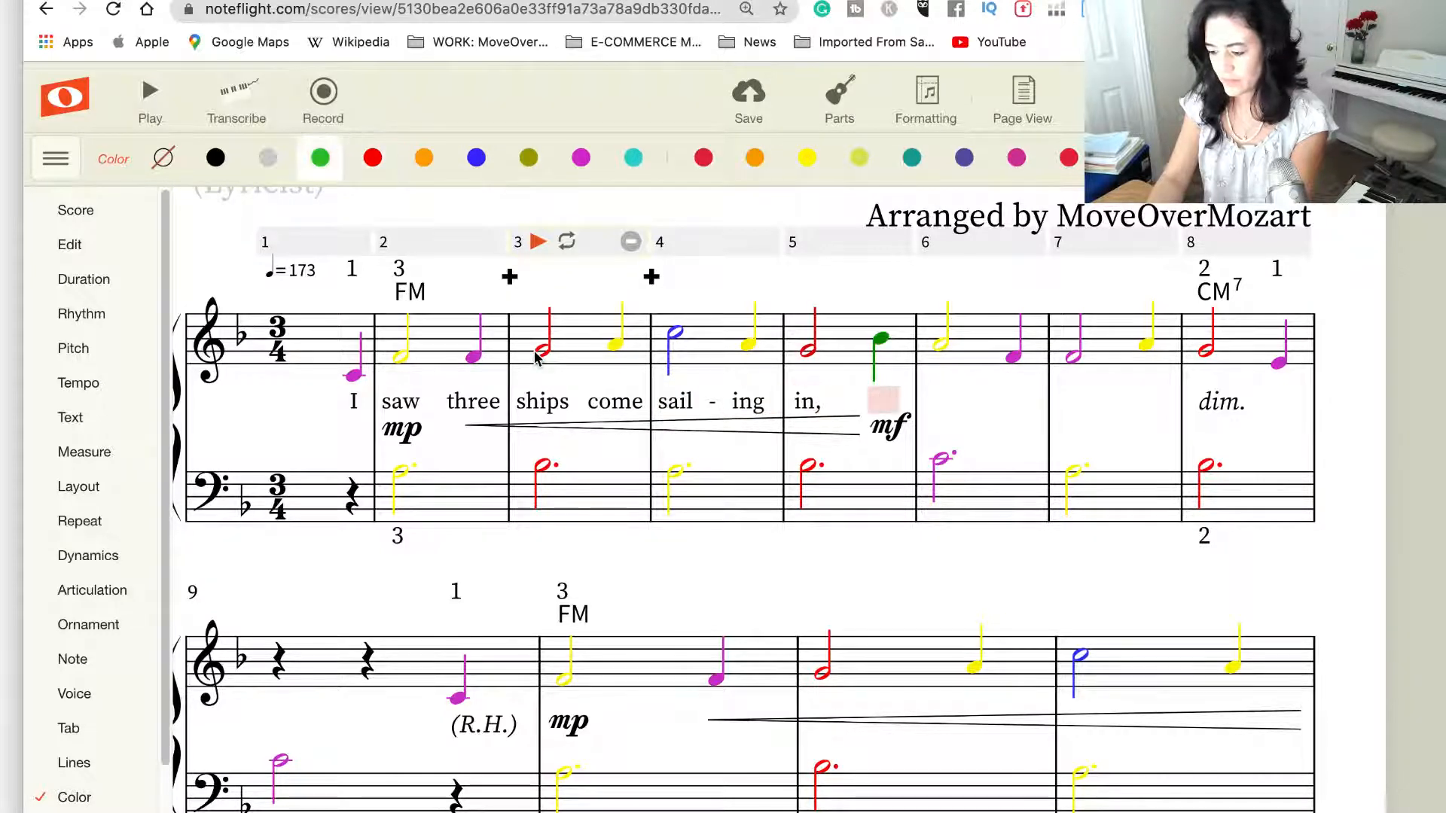
# Enter the lyrics "On Christ-mas" from the last right-hand note of measure 5 through measure 6, spelling the last syllable "mas"
pyautogui.write('On')
pyautogui.press('space')
pyautogui.write('CChr')
pyautogui.press('BackSpace')
pyautogui.press('BackSpace')
pyautogui.press('BackSpace')
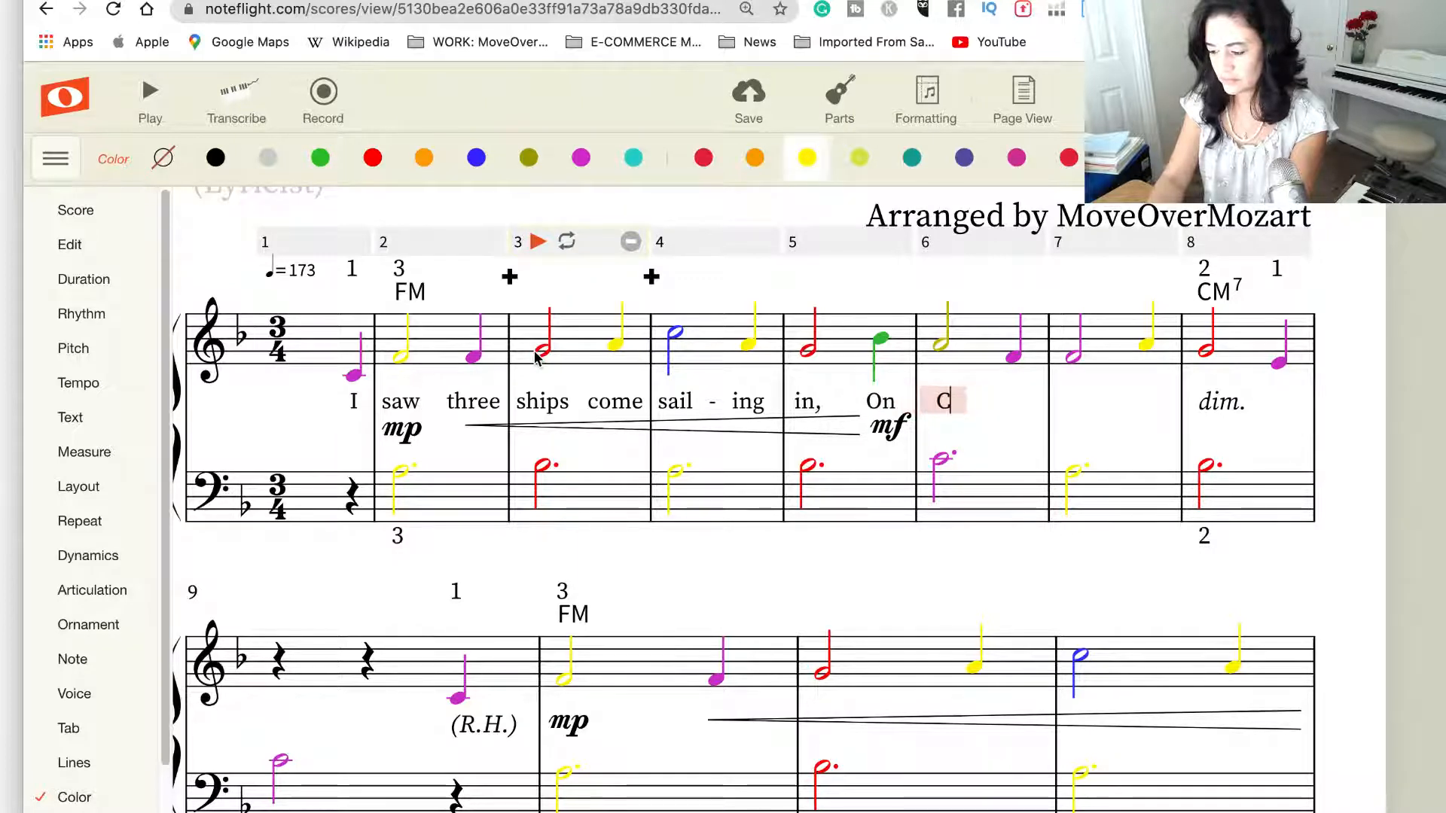
pyautogui.write('hris')
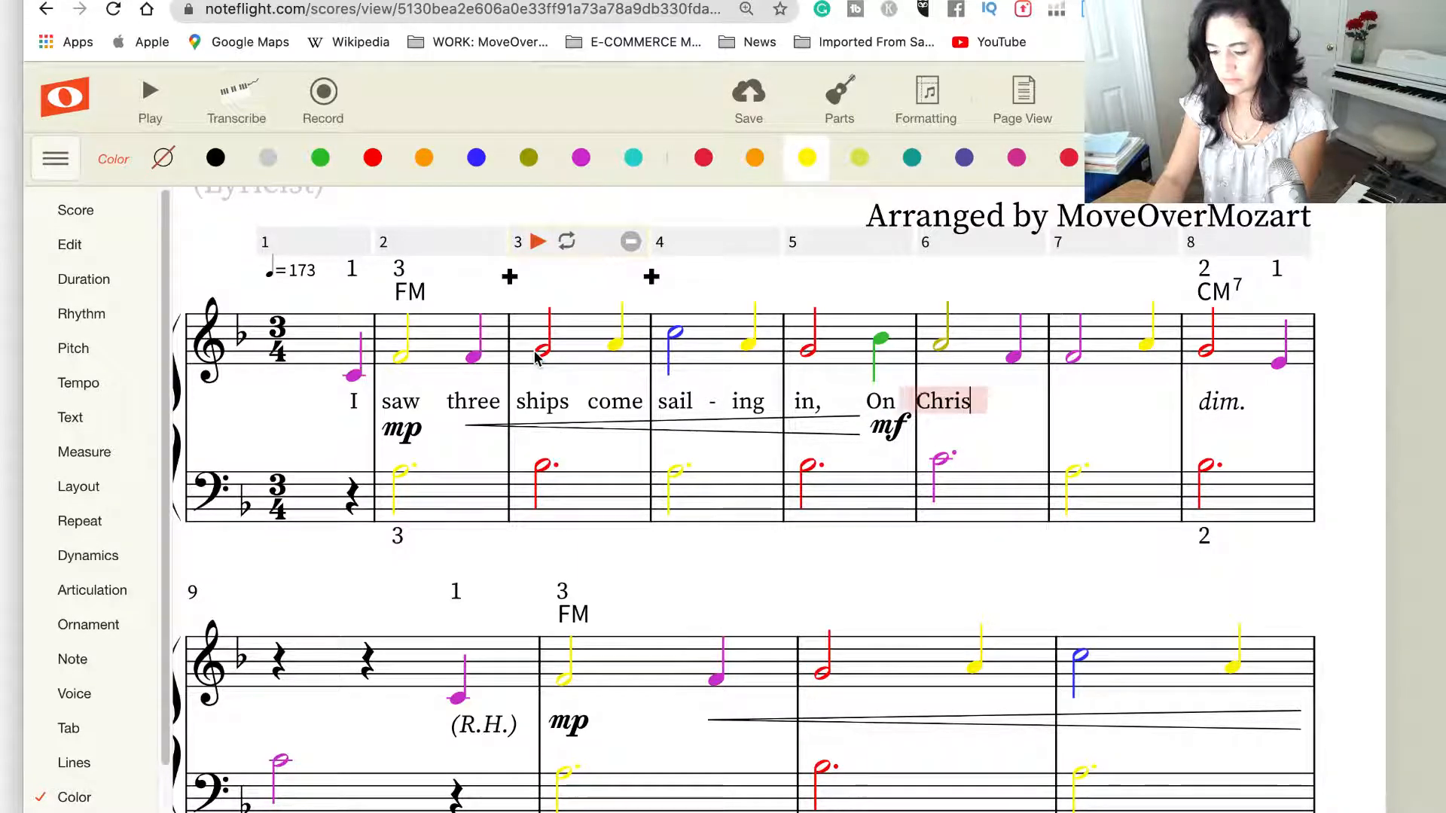
pyautogui.write('t')
pyautogui.press('-')
pyautogui.write('mass')
pyautogui.press('space')
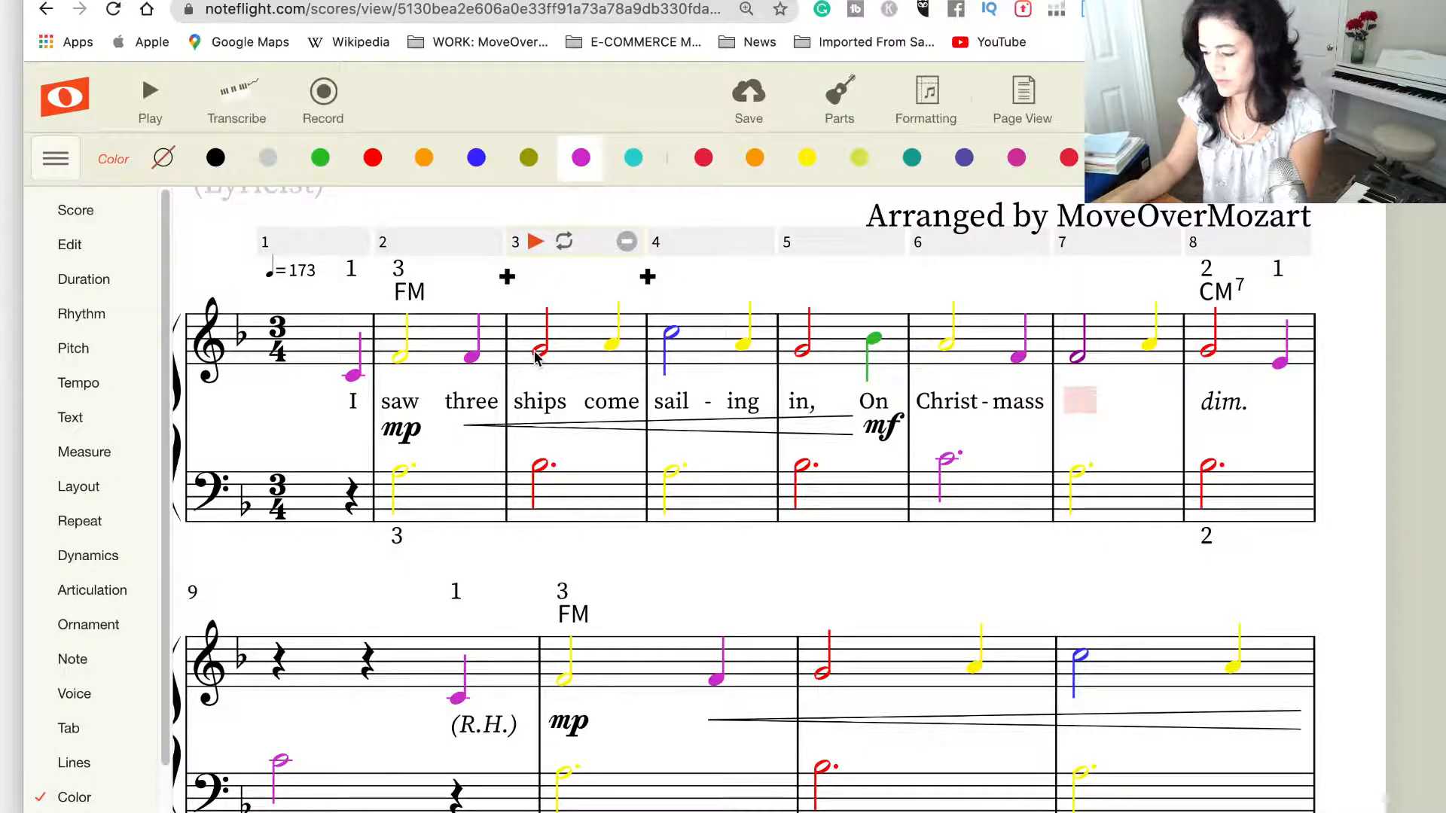
pyautogui.click(1023, 409)
pyautogui.doubleClick(1022, 409)
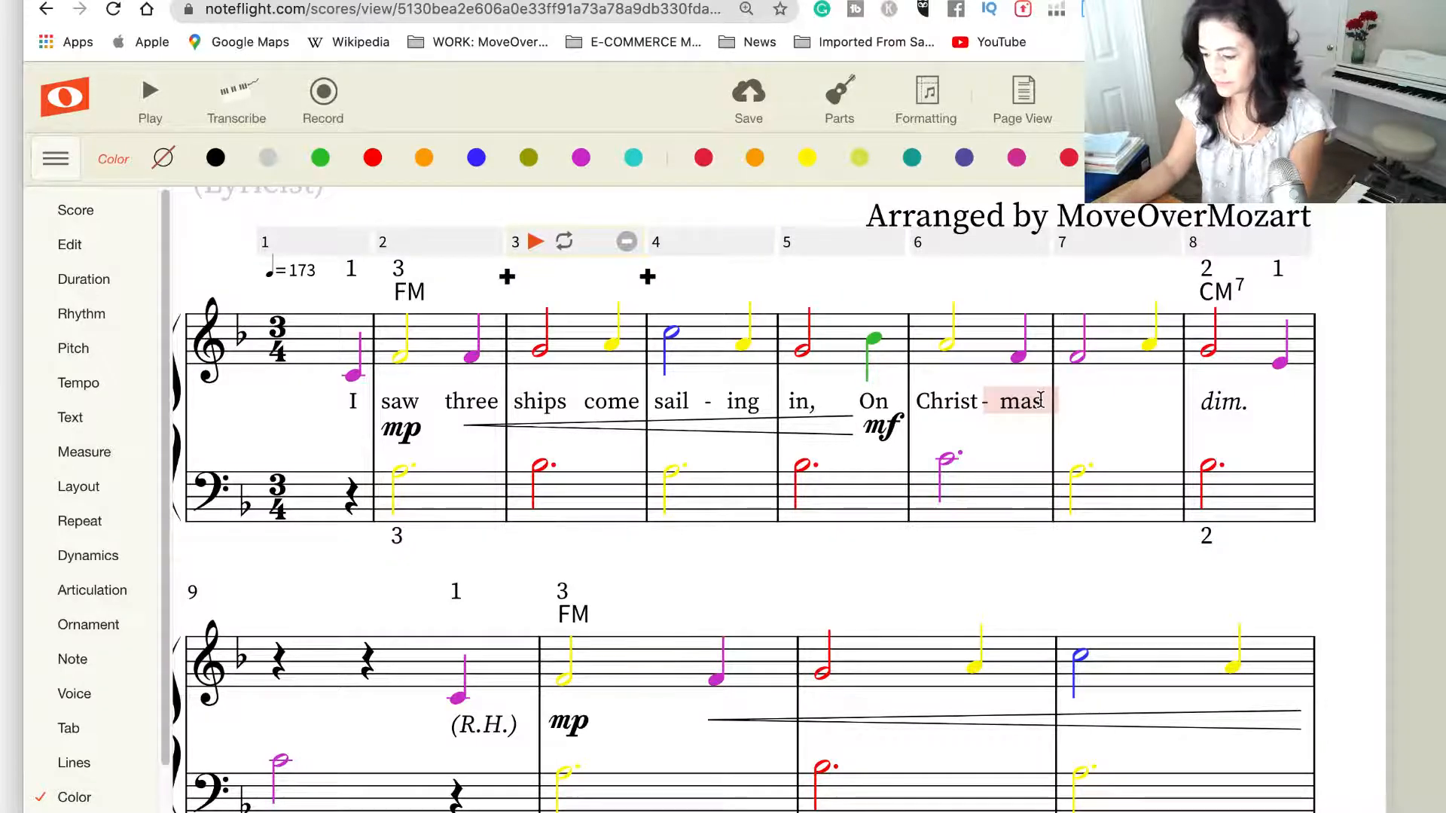
# Enter the lyrics "Day On Christ-mas" under measures 7 and 8, and move the "dim." marking in measure 8 below them
pyautogui.click(1077, 359)
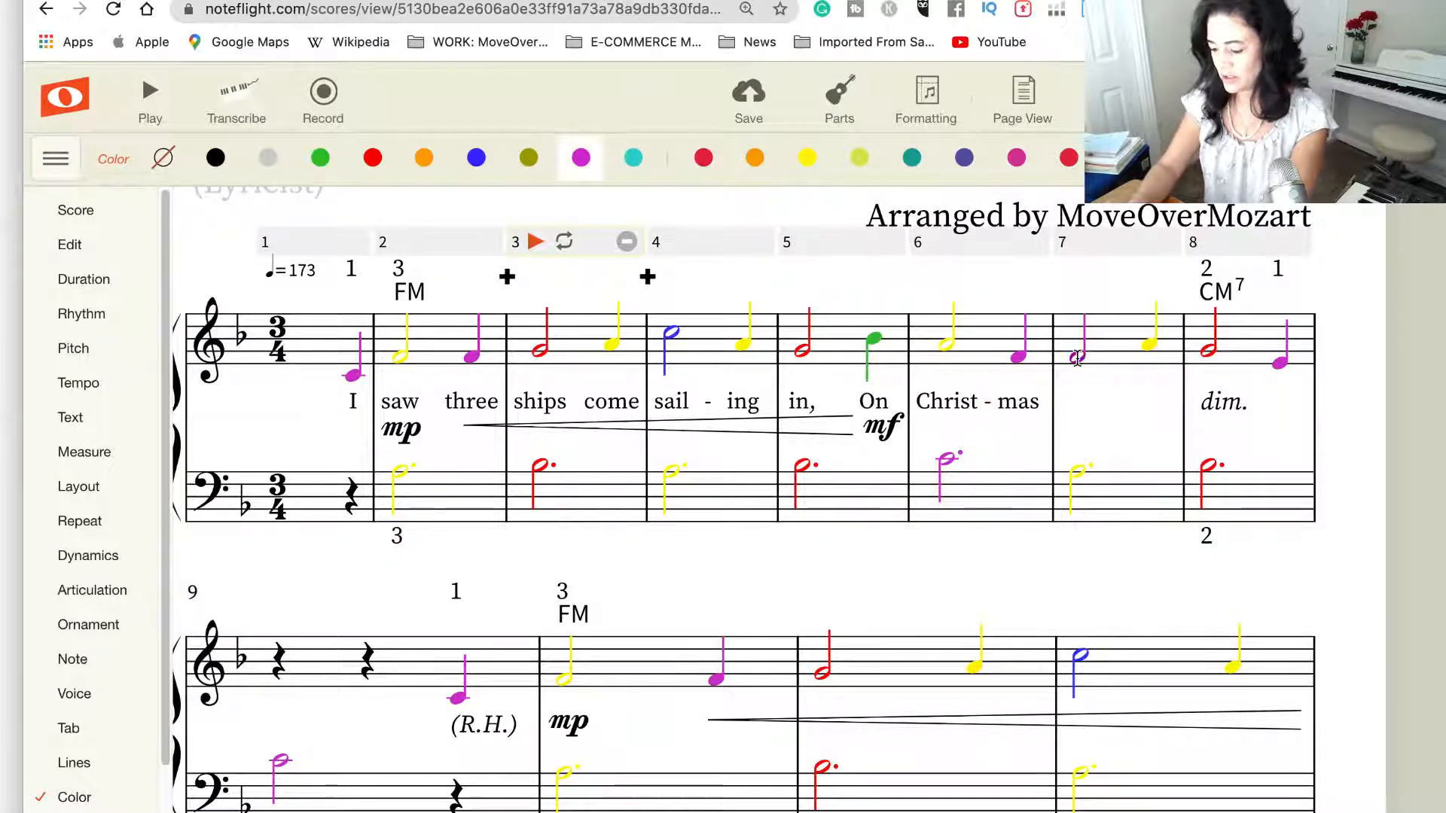
pyautogui.write('l')
pyautogui.write('Day')
pyautogui.press('space')
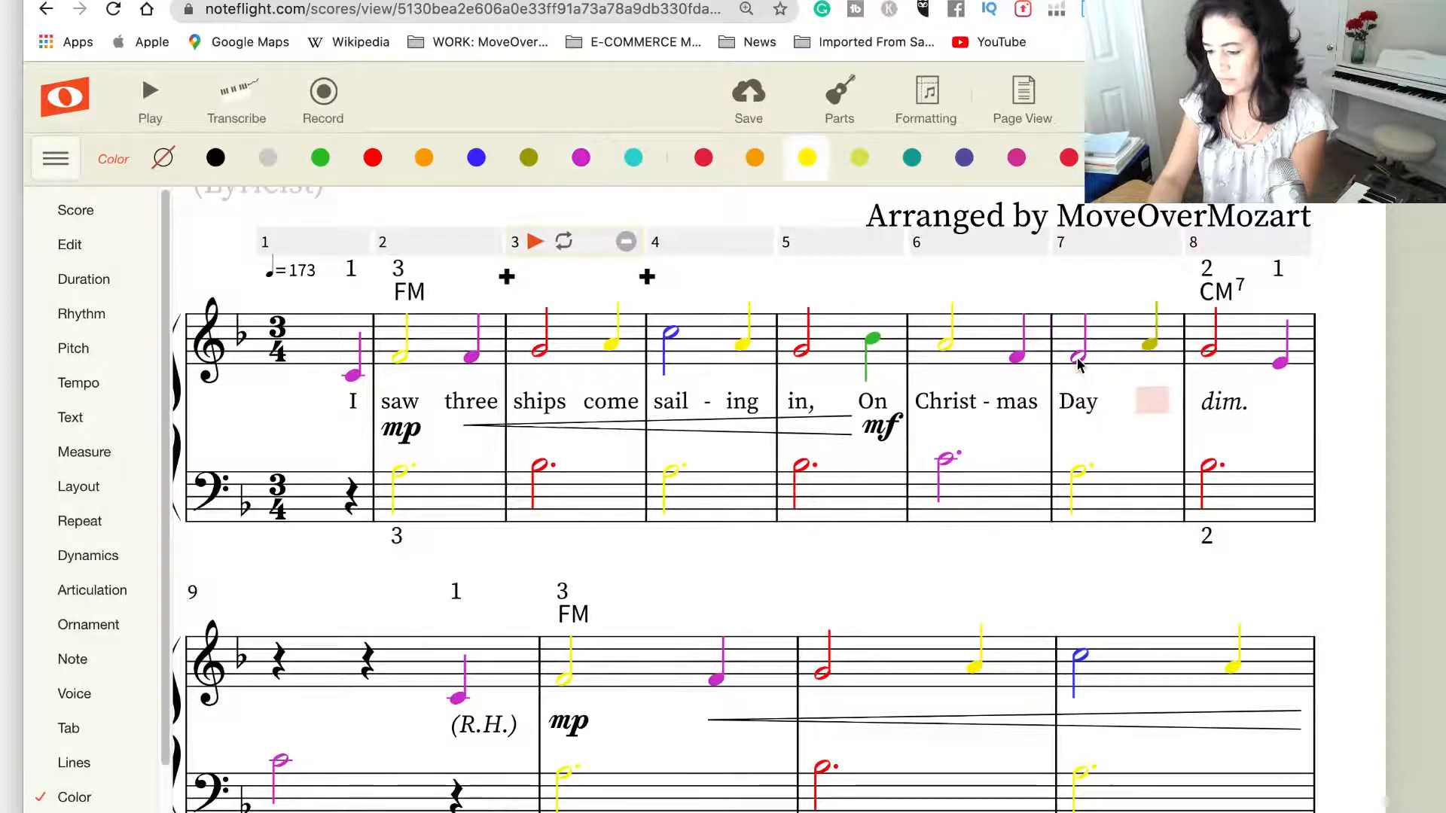
pyautogui.write('On')
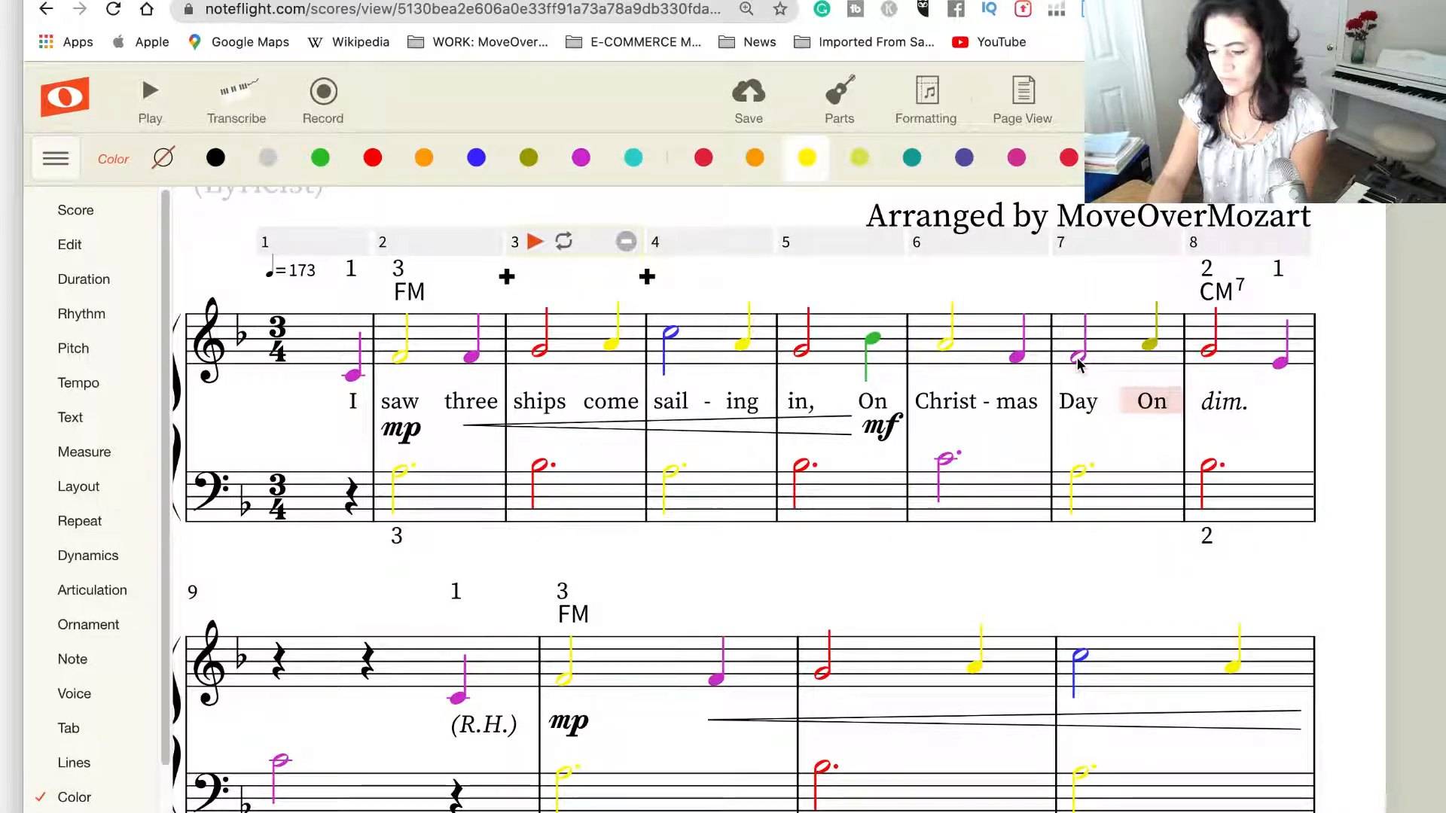
pyautogui.press('space')
pyautogui.write('Christ-')
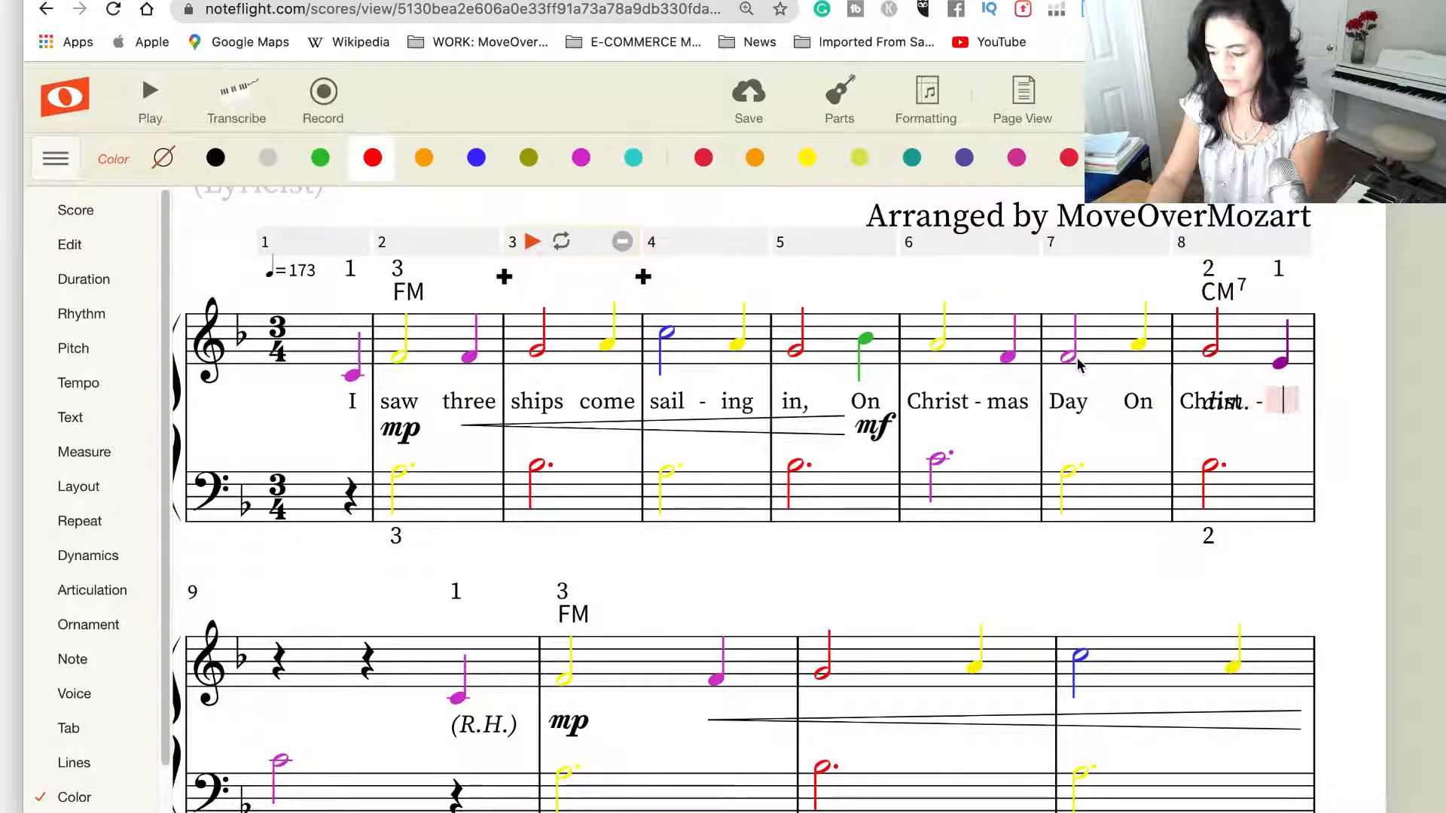
pyautogui.write('mas')
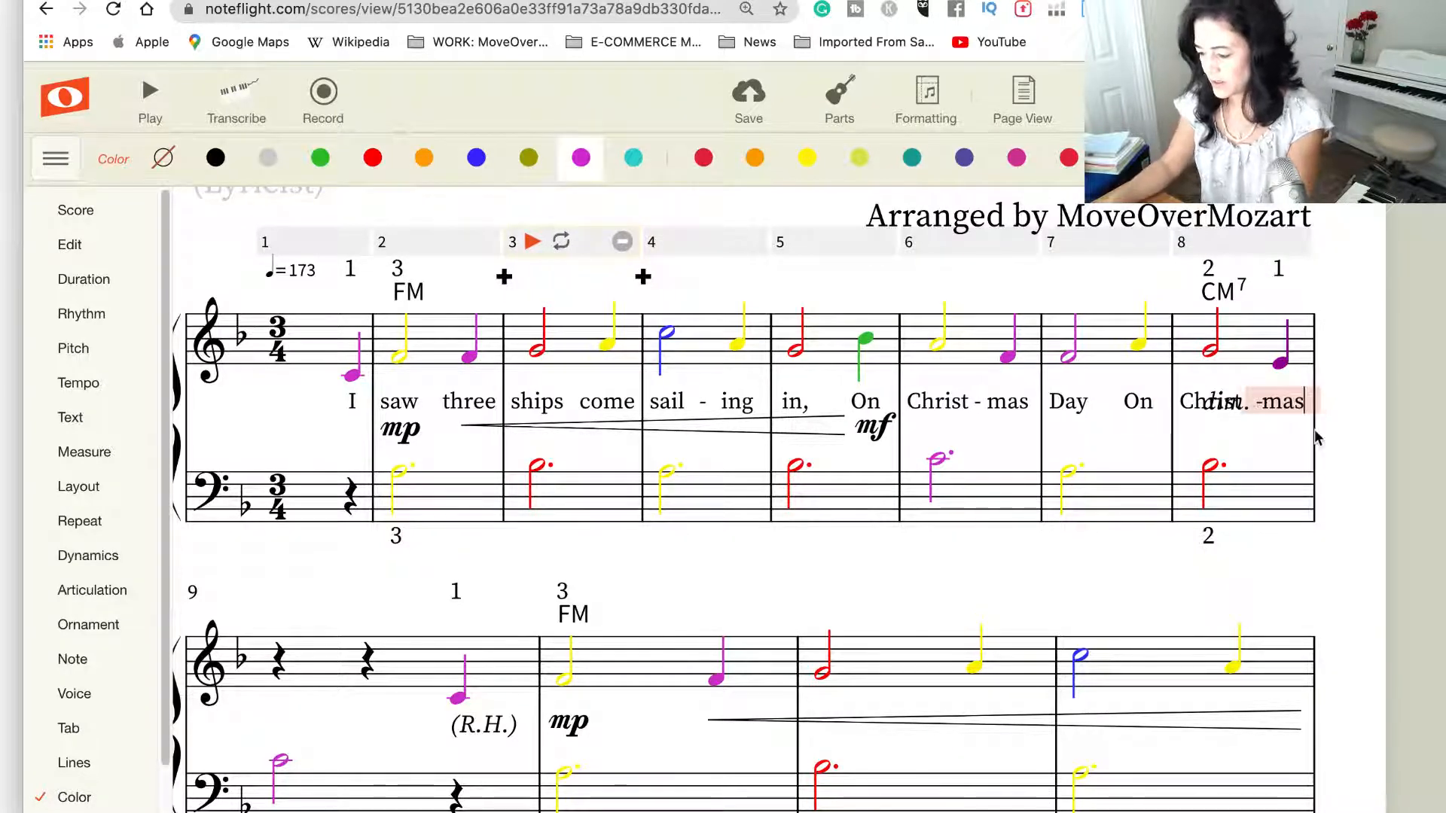
pyautogui.press('Escape')
pyautogui.moveTo(1222, 404); pyautogui.dragTo(1214, 427)
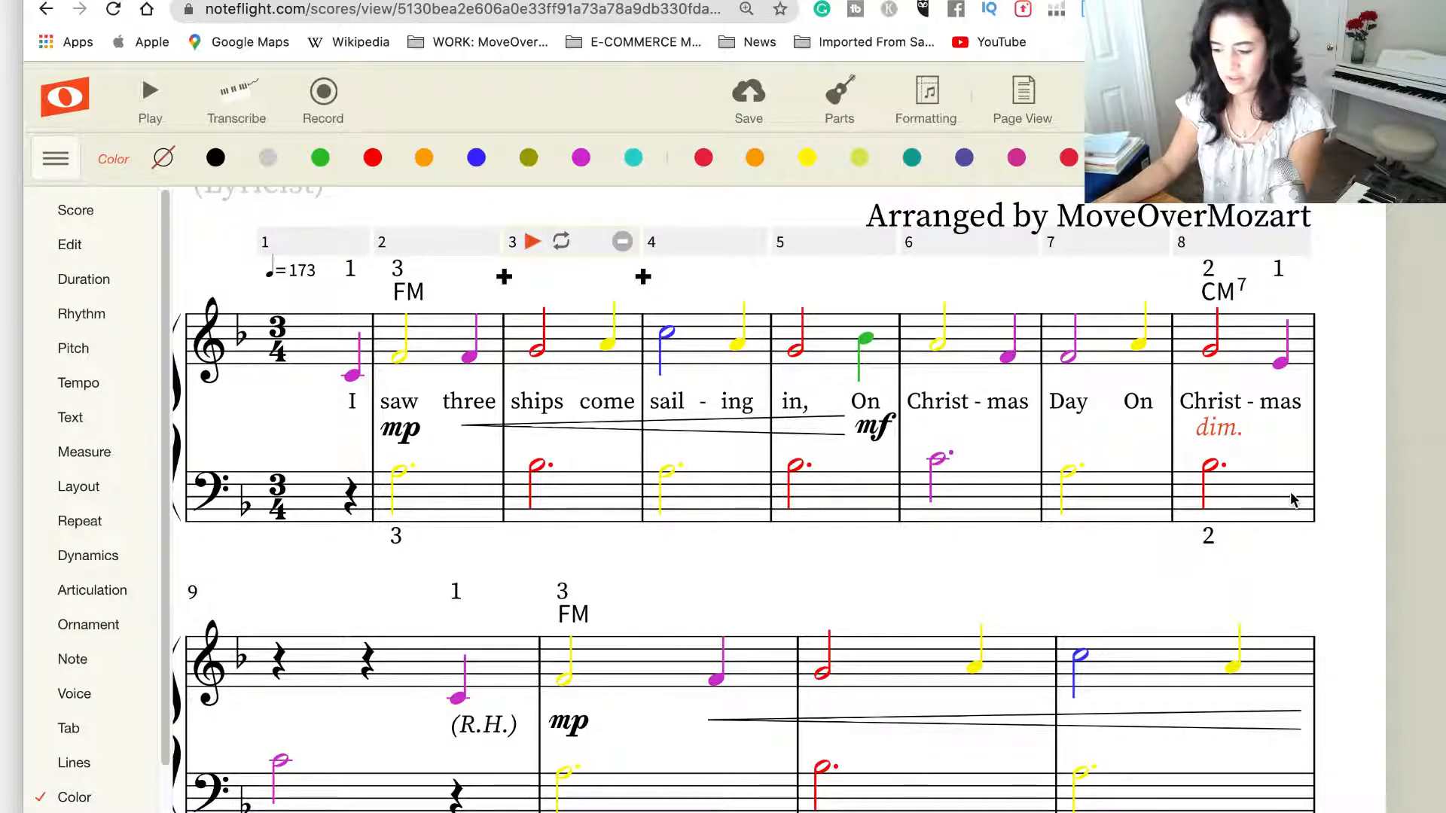
pyautogui.click(278, 762)
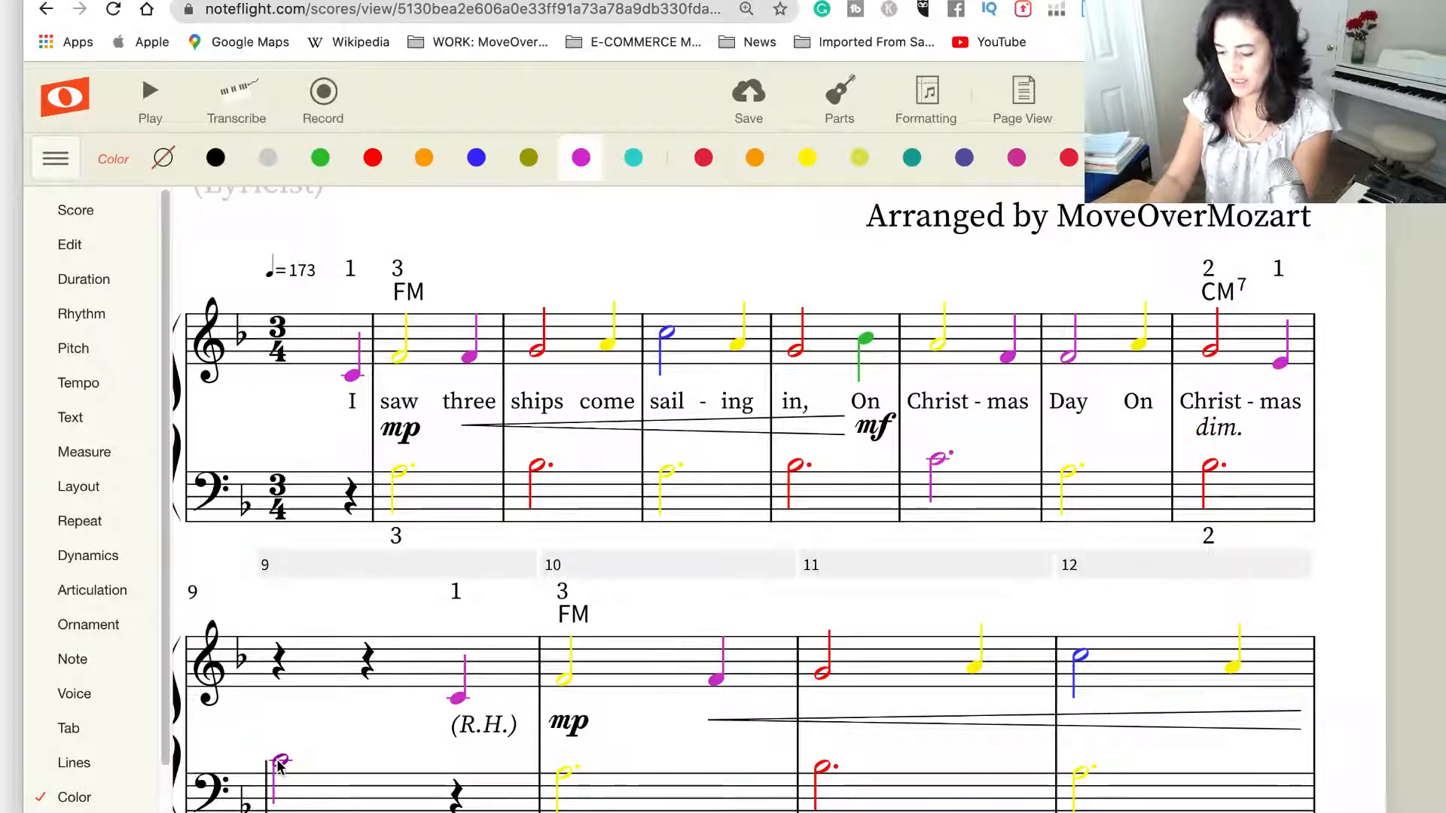
pyautogui.write('l1ddd')
pyautogui.press('BackSpace')
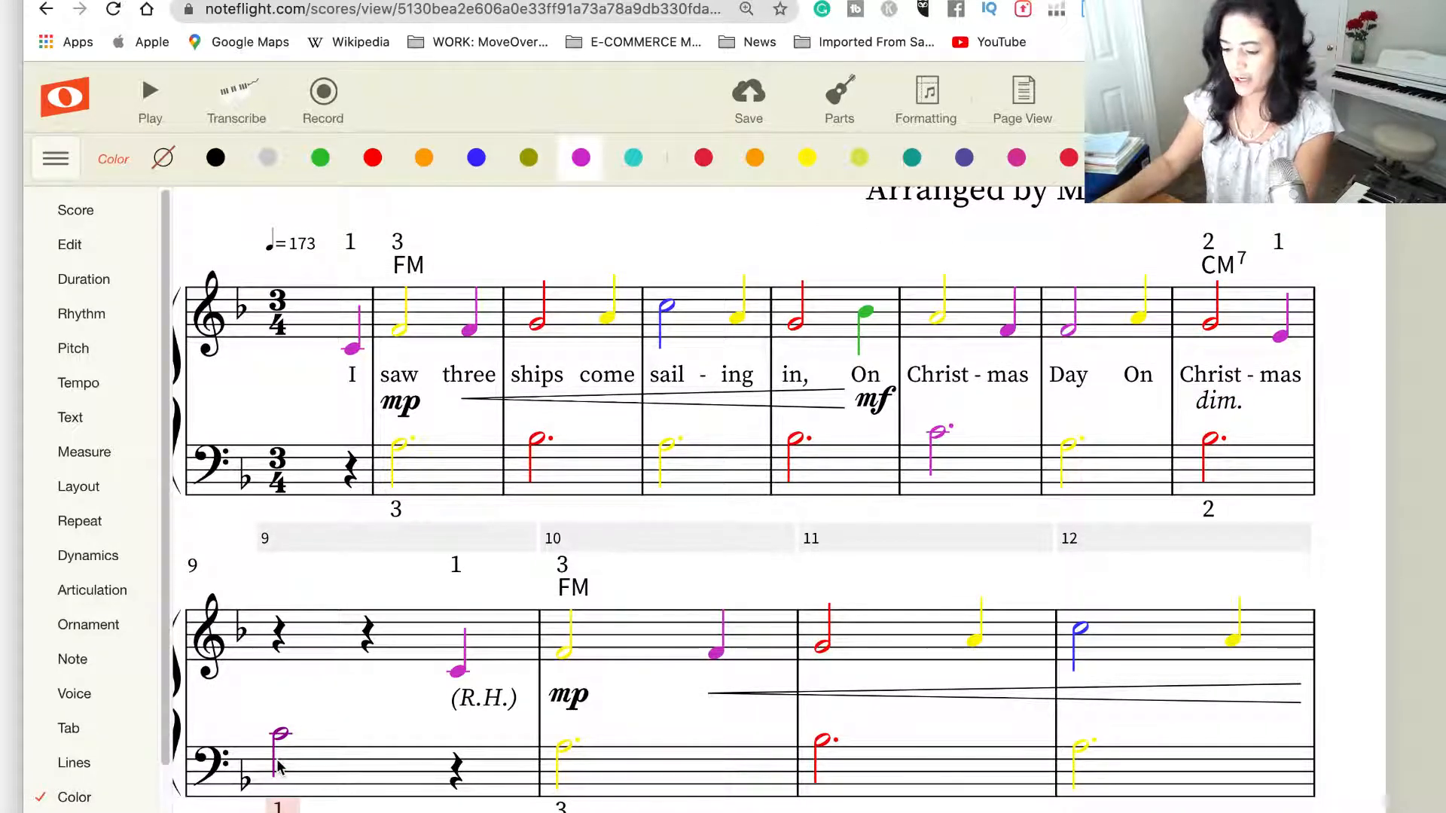
pyautogui.scroll(-1, 273, 716)
pyautogui.scroll(-2, 273, 716)
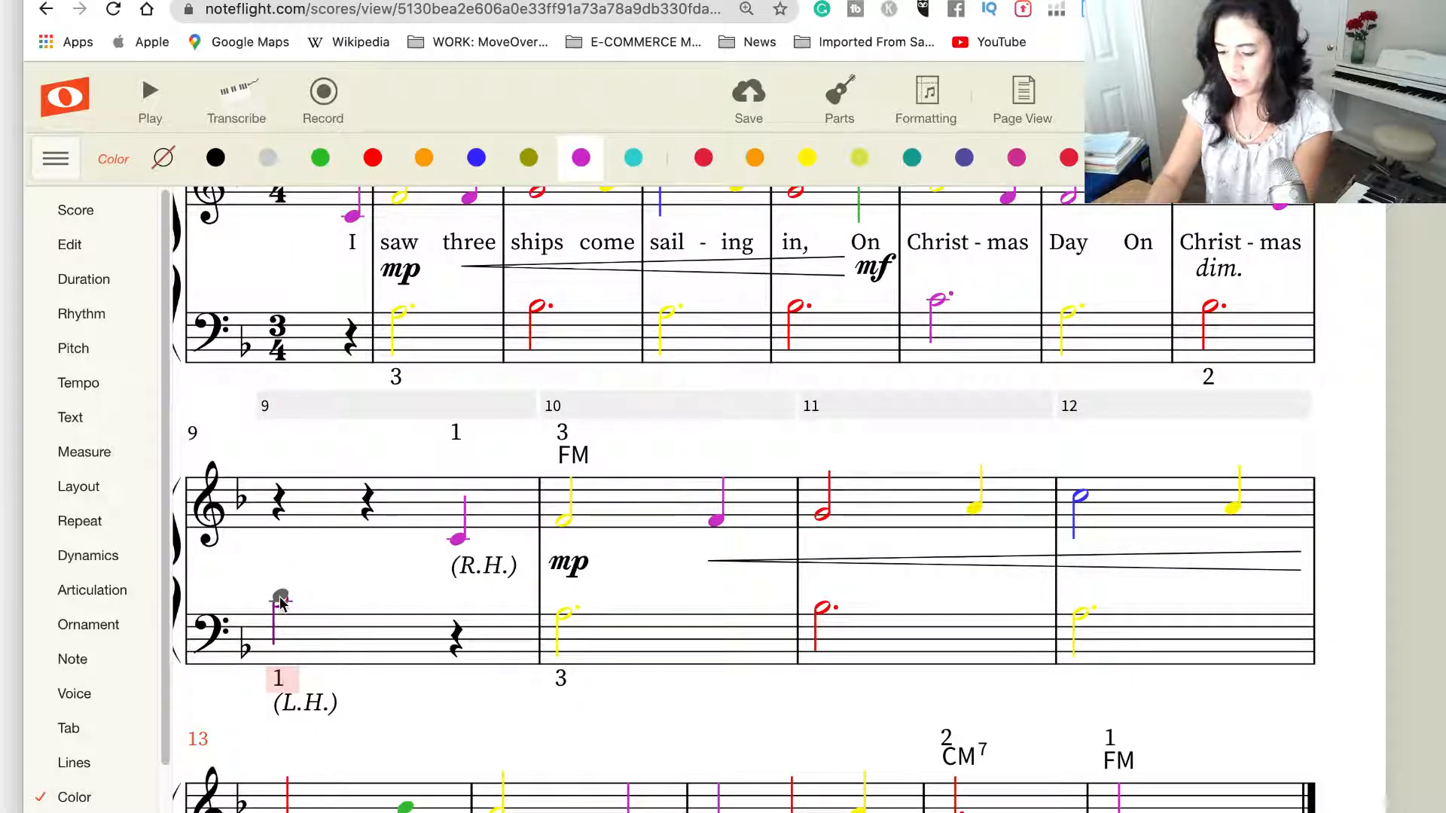
pyautogui.press('super+l')
pyautogui.write('dashboard.twitch.tv')
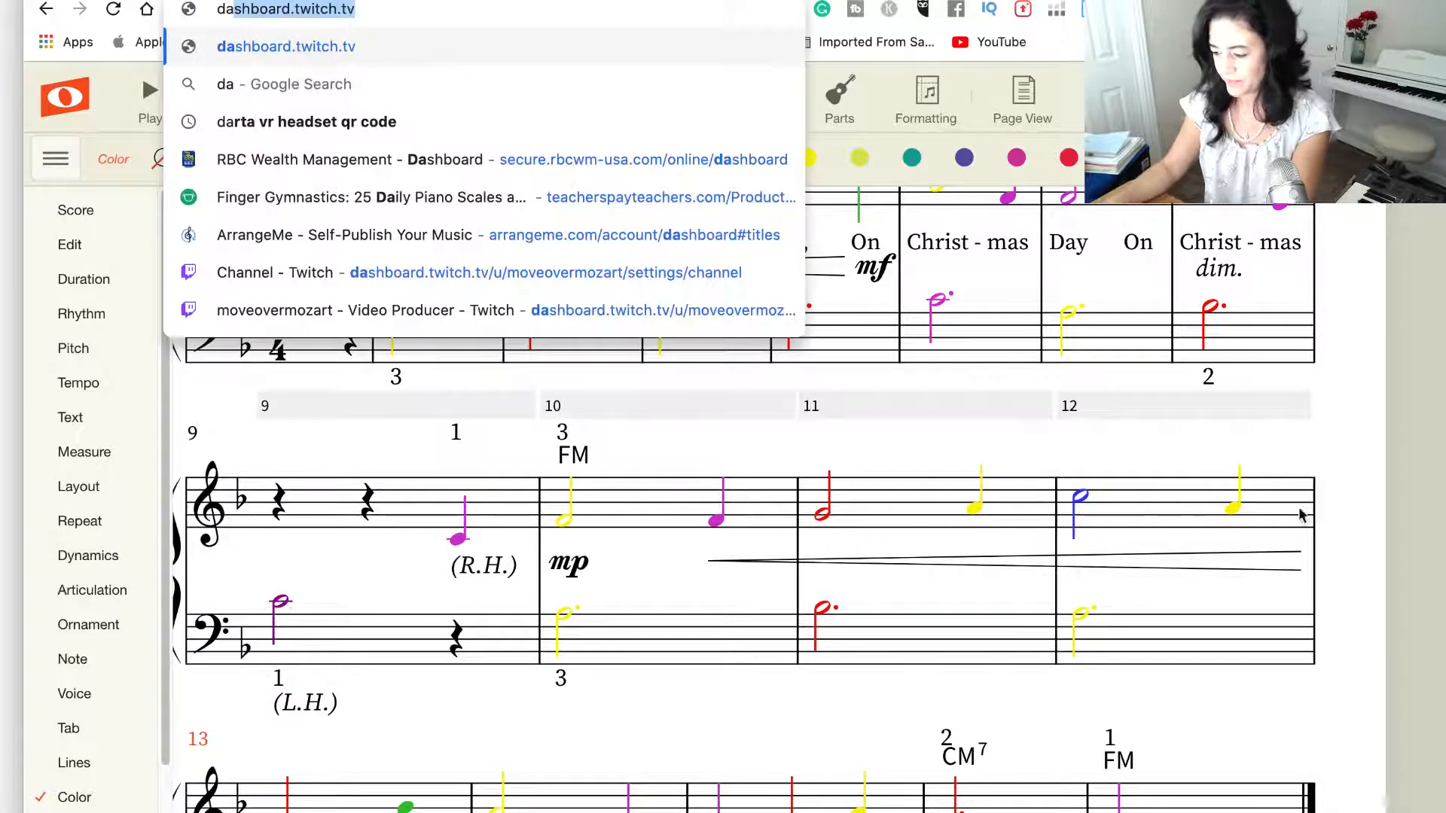
pyautogui.click(1421, 510)
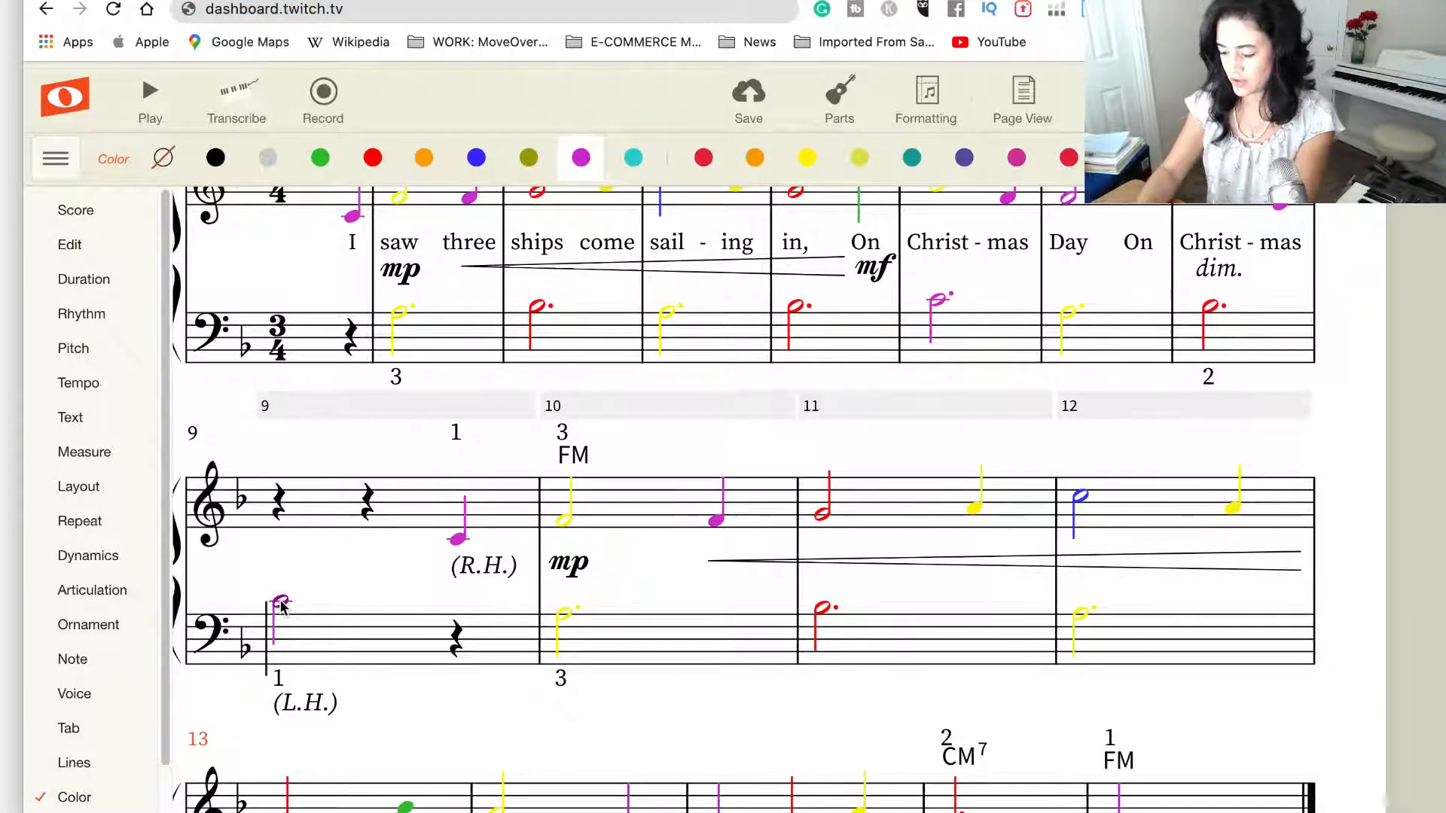
pyautogui.hotkey('shift', 'f')
pyautogui.write('day')
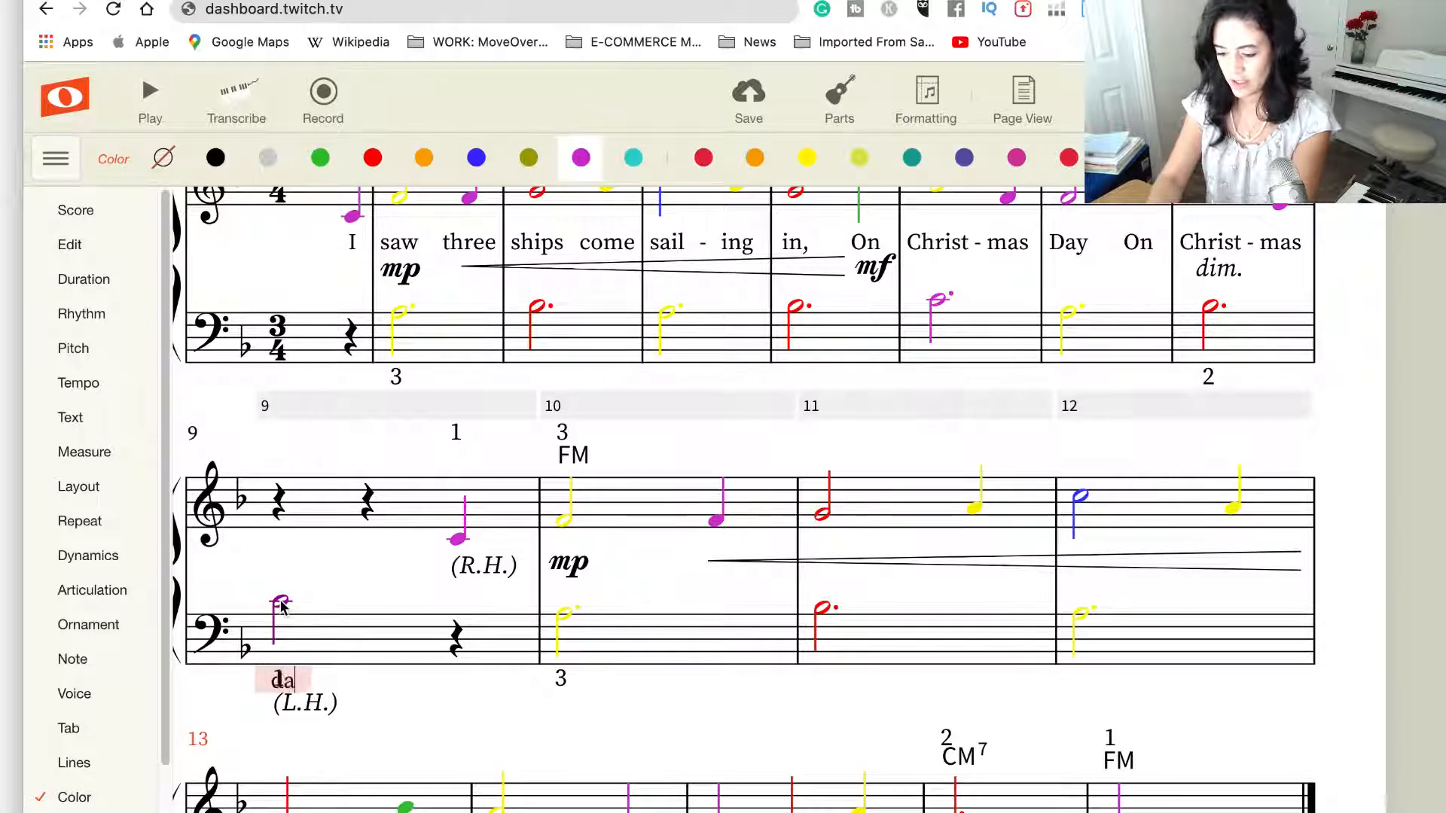
pyautogui.press('BackSpace')
pyautogui.press('BackSpace')
pyautogui.press('BackSpace')
pyautogui.write('1')
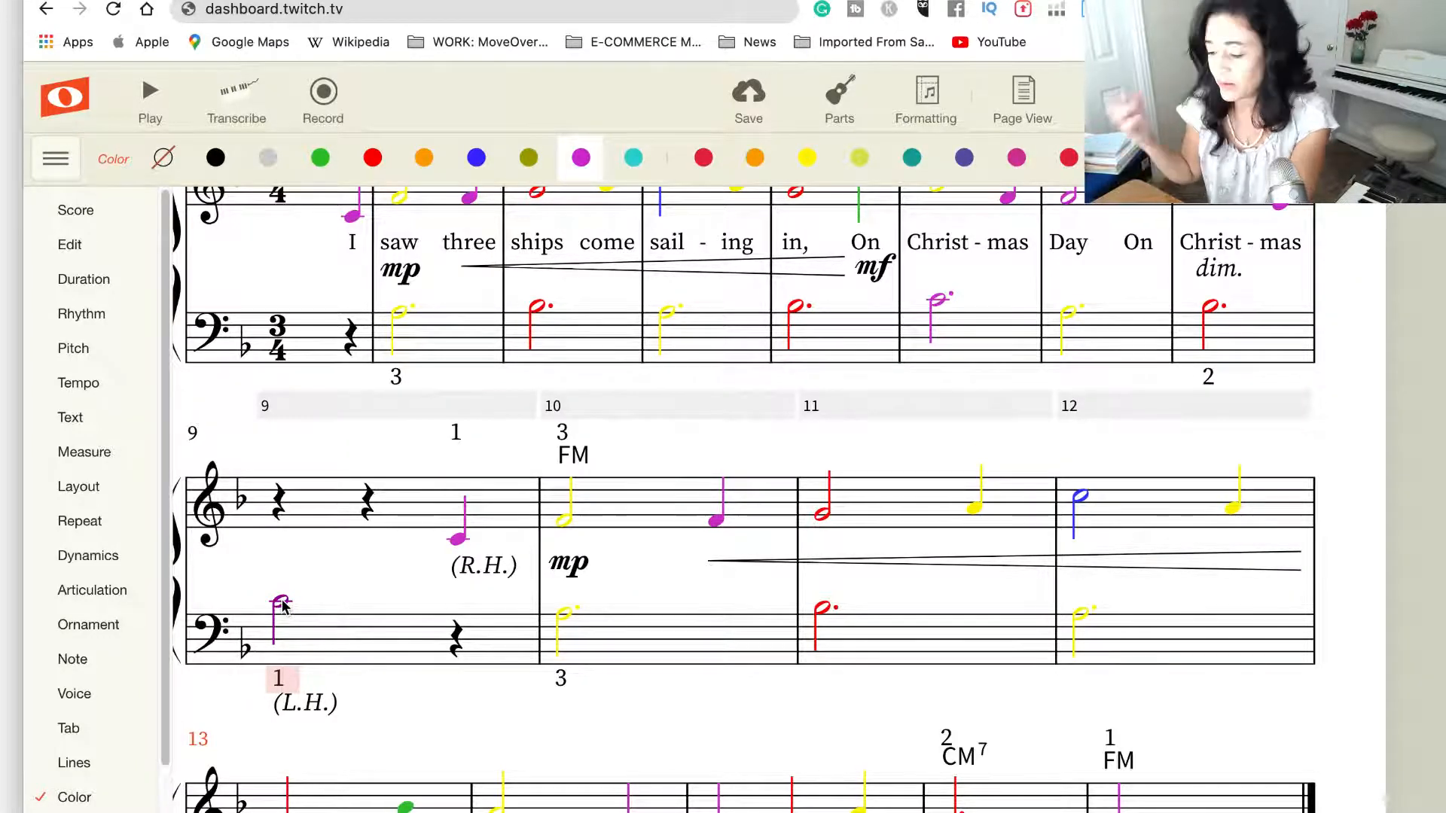
# Enter the lyric "day," under the first right-hand rest of measure 9
pyautogui.click(279, 505)
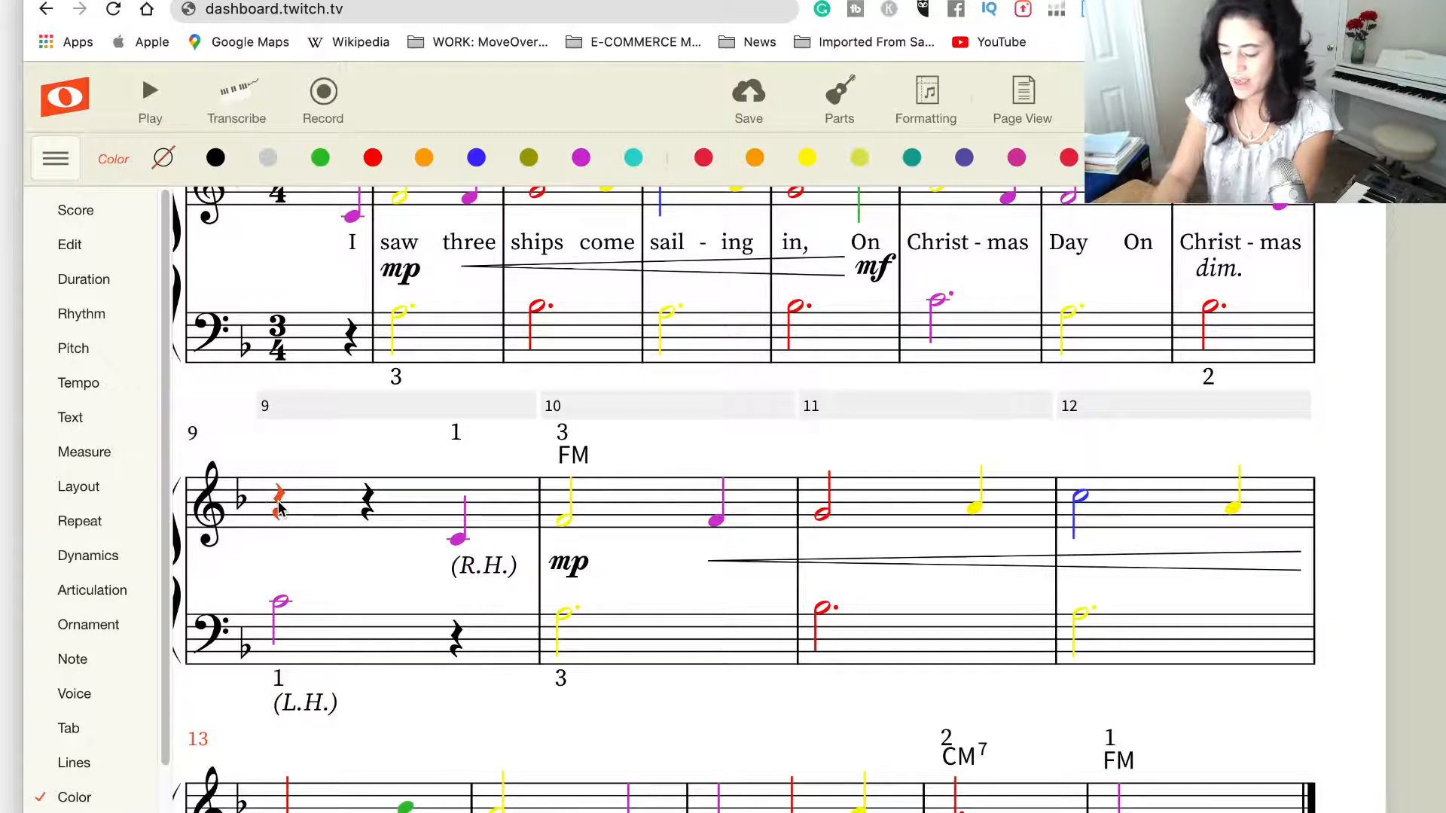
pyautogui.press('l')
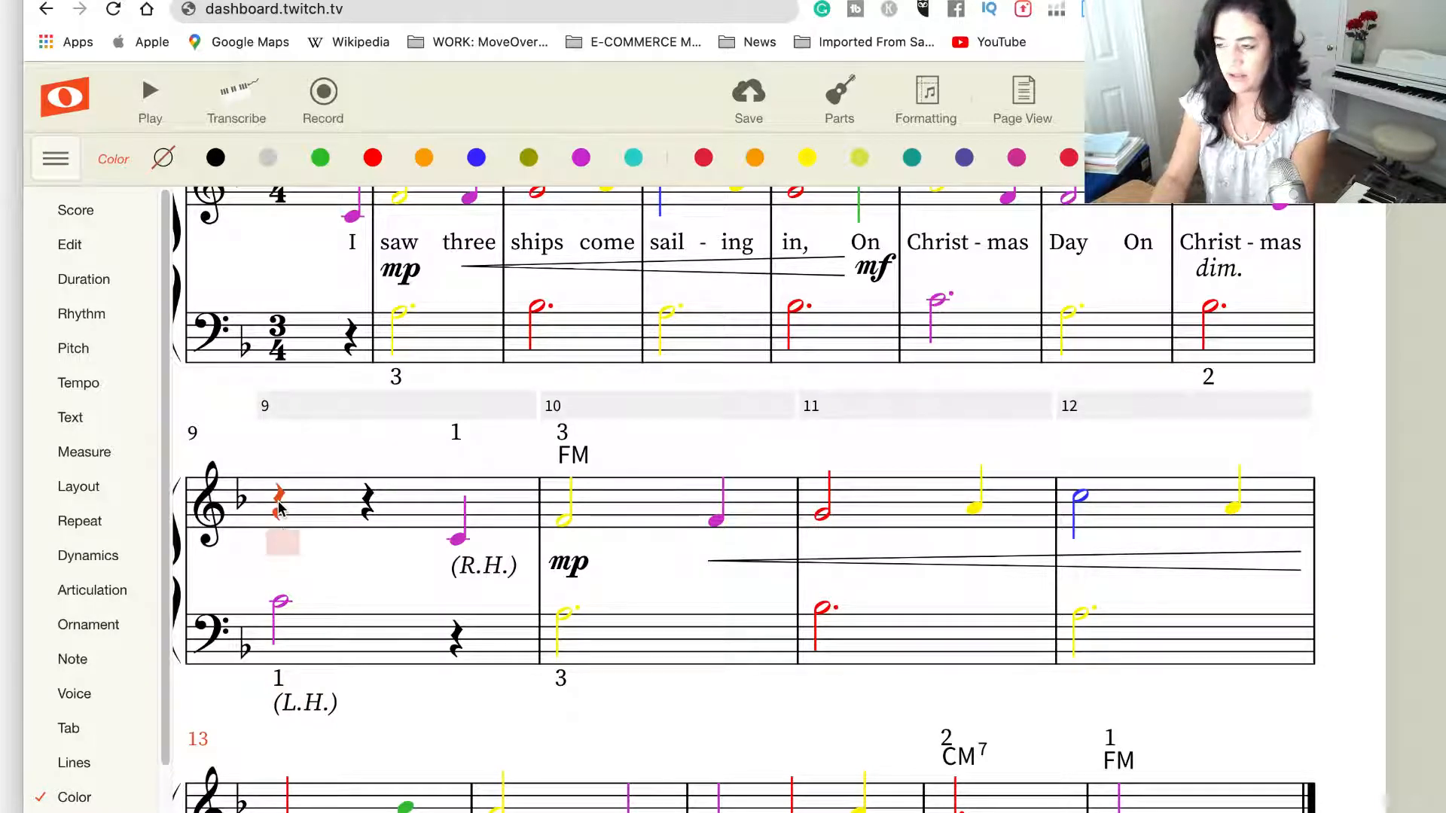
pyautogui.write('day,')
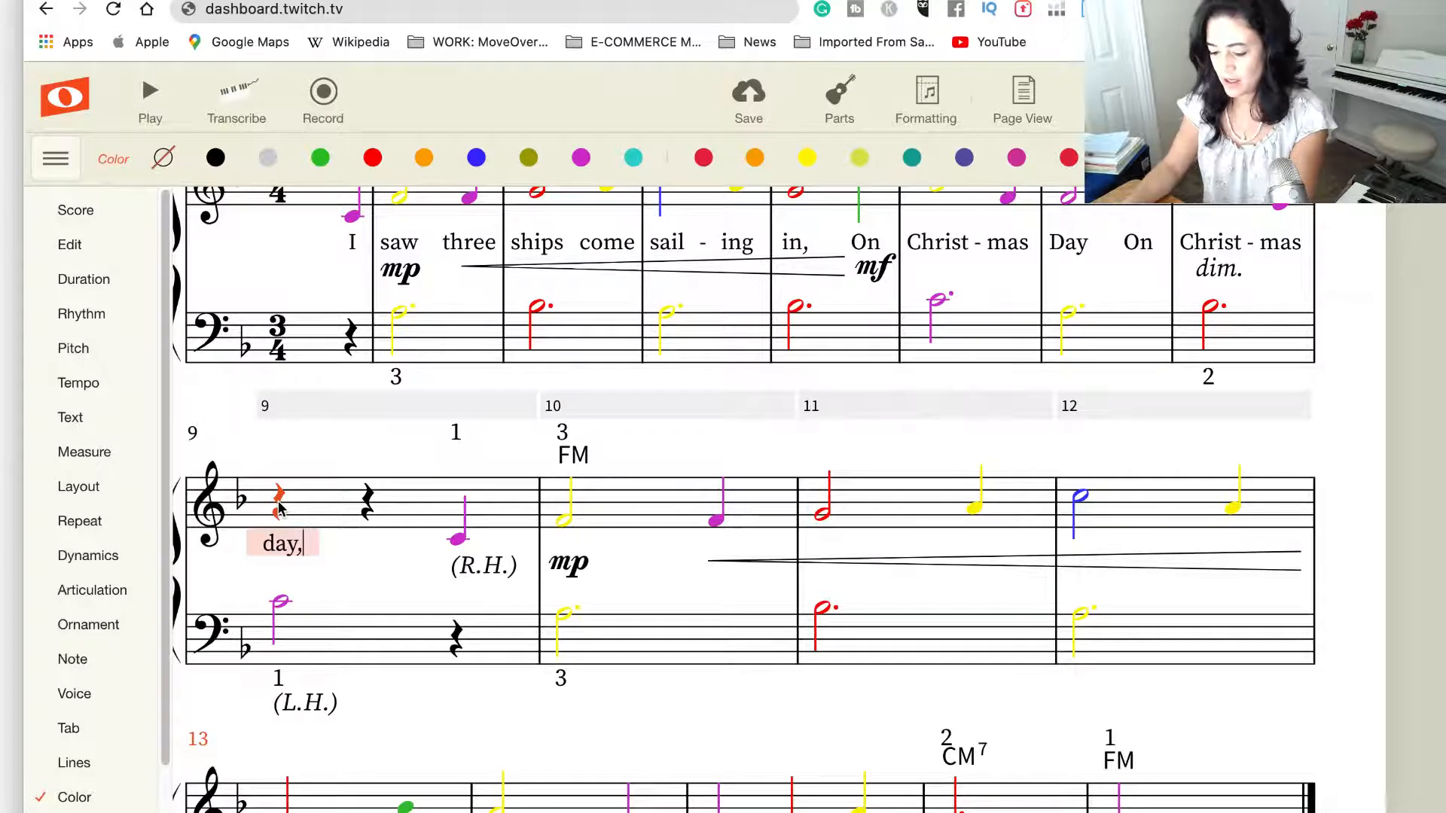
pyautogui.press('space')
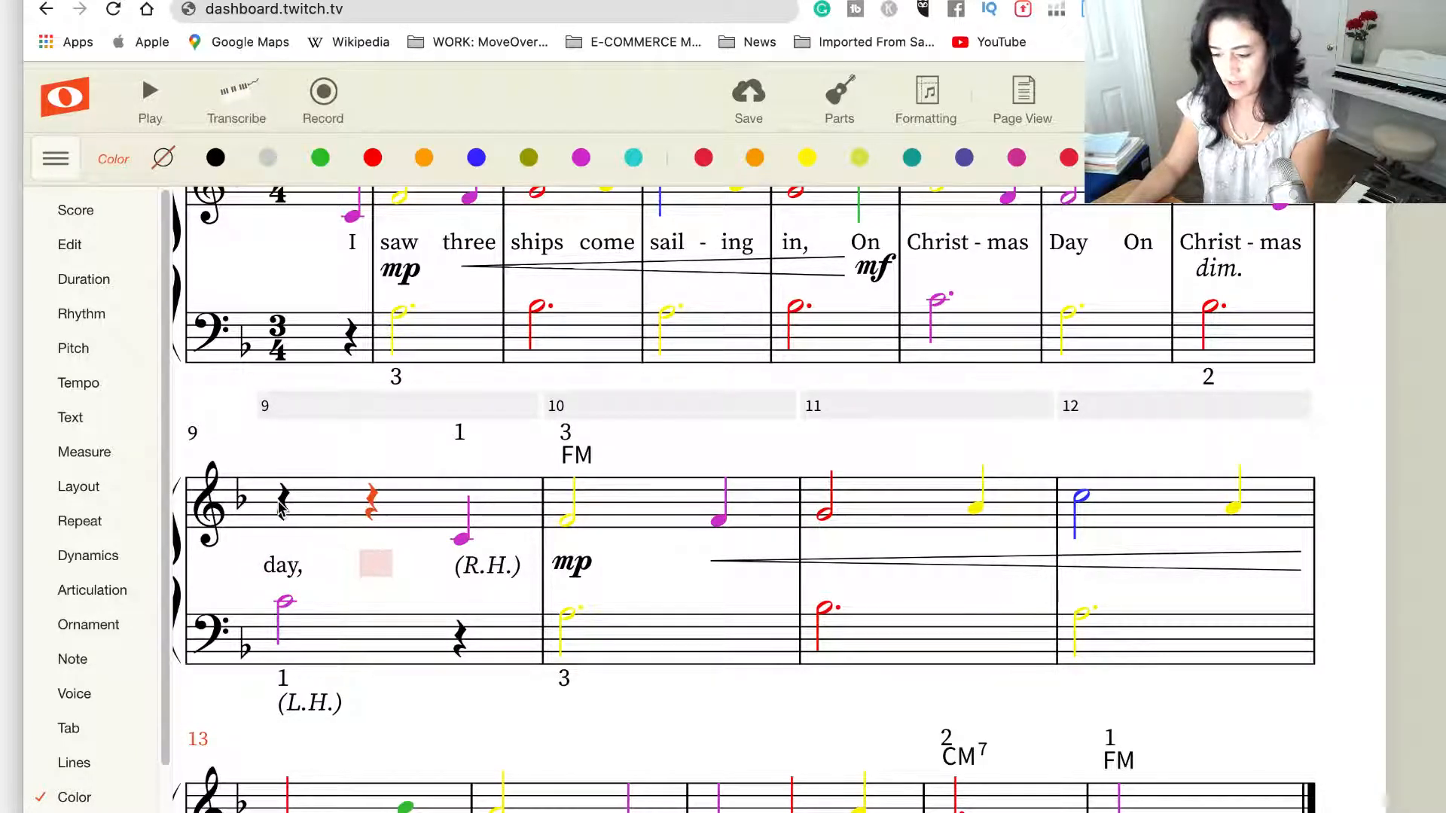
pyautogui.press('space')
pyautogui.press('space')
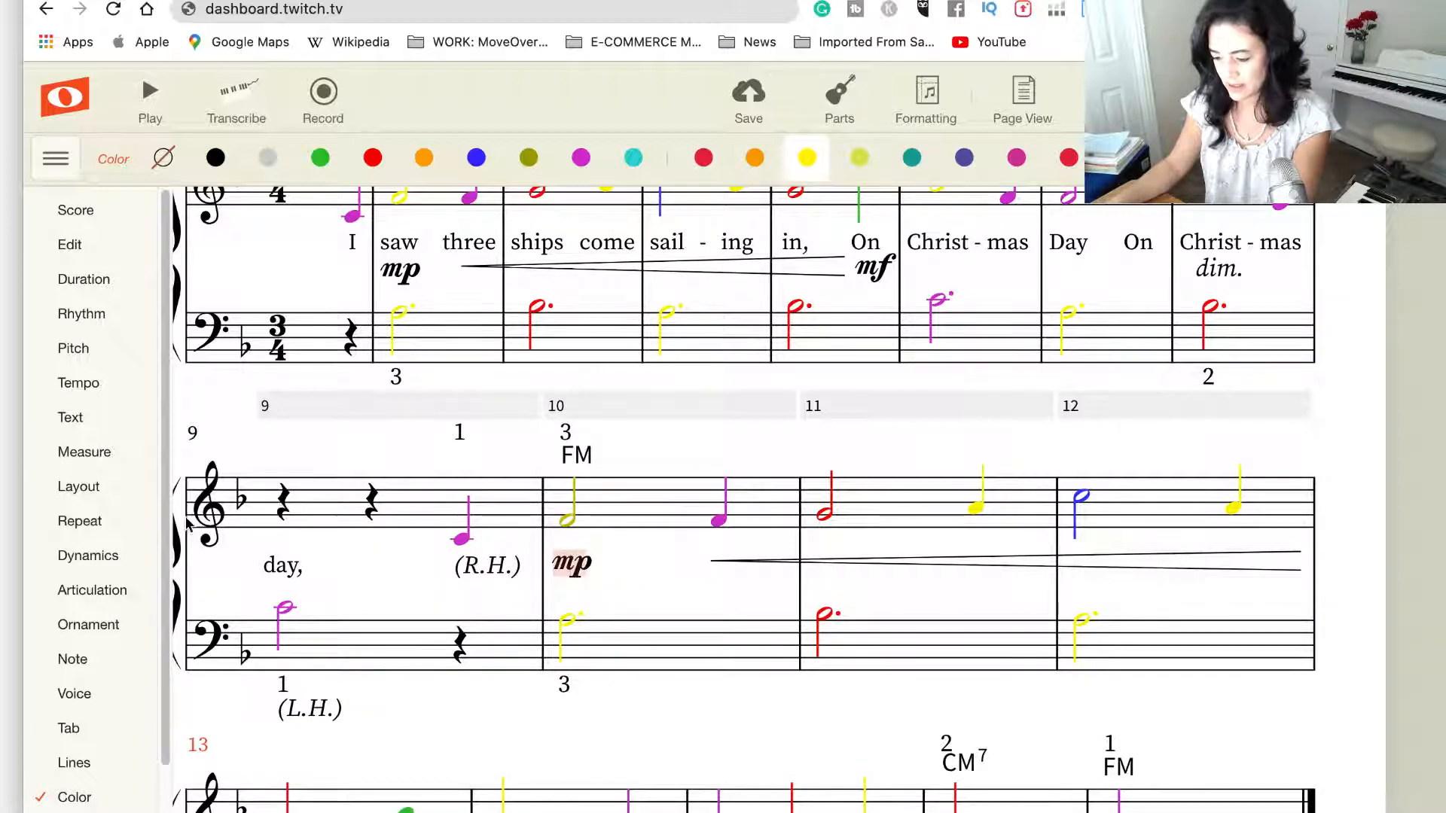
# Enter the lyric "I" under the last right-hand note of measure 9 and move the "(R.H.)" marking above the staff
pyautogui.click(462, 541)
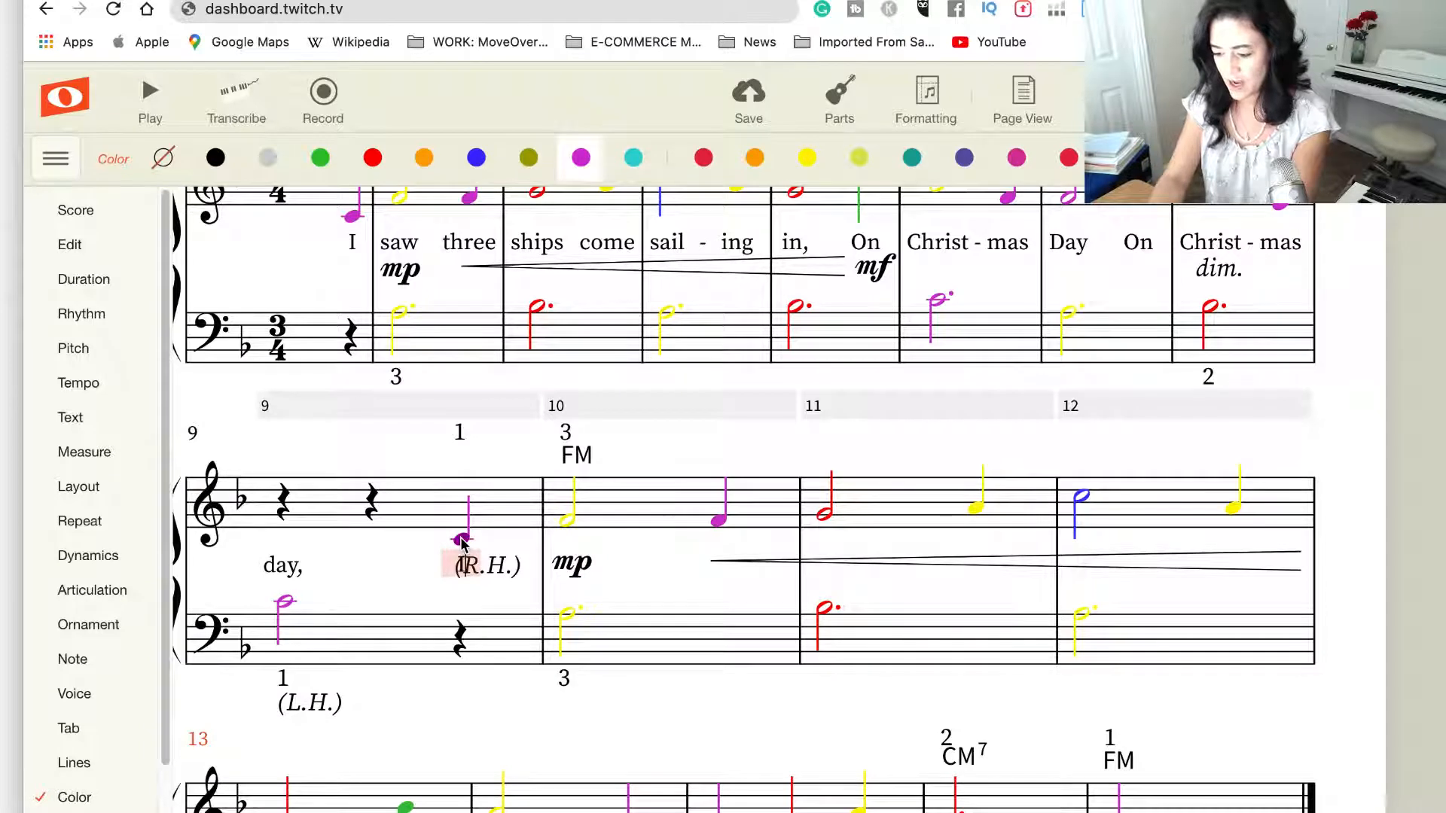
pyautogui.press('Right')
pyautogui.moveTo(478, 568); pyautogui.dragTo(474, 465)
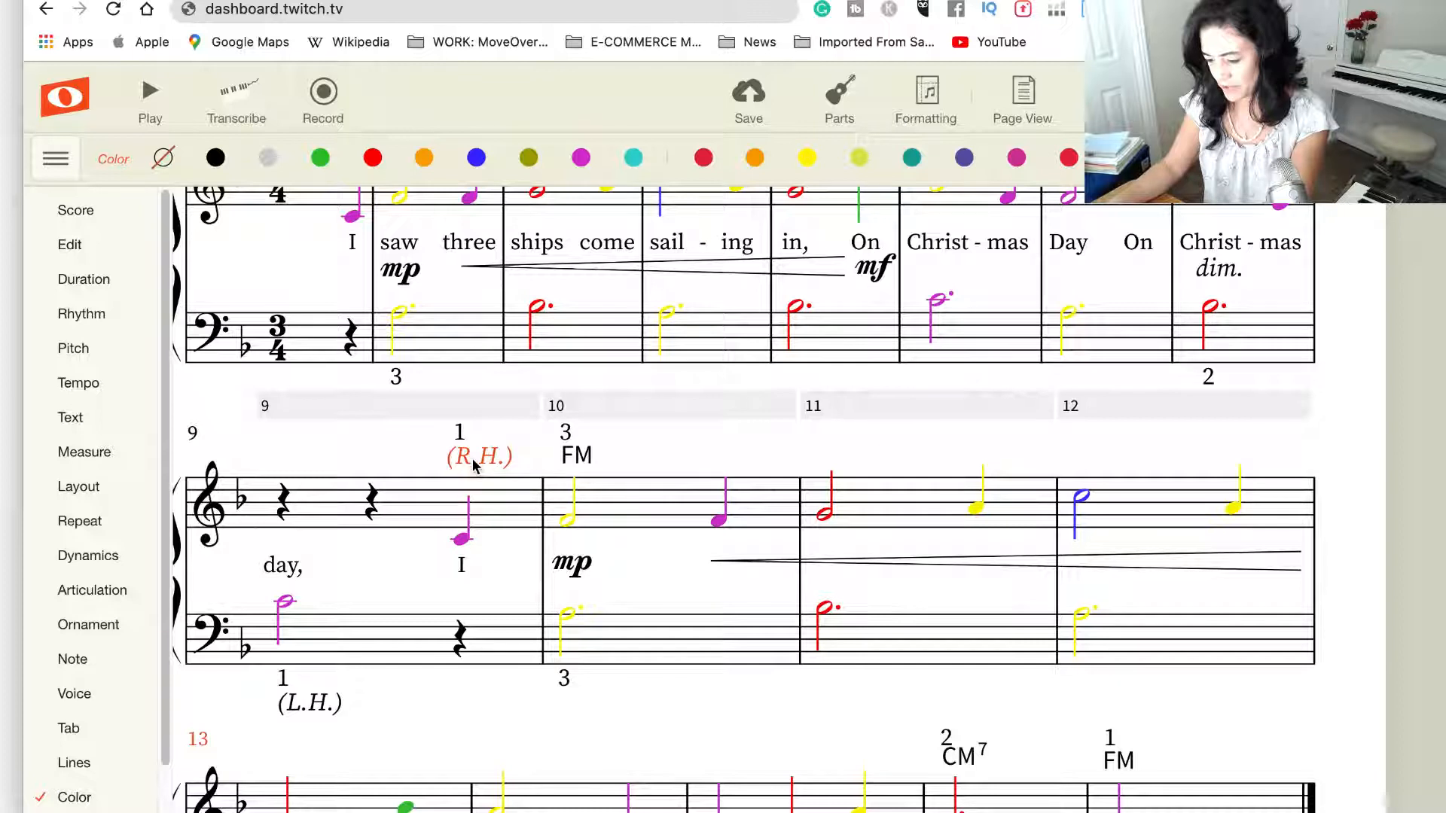
# Enter the lyric "saw" under the first right-hand note of measure 10 and move the mp marking below it
pyautogui.click(568, 522)
pyautogui.write('was')
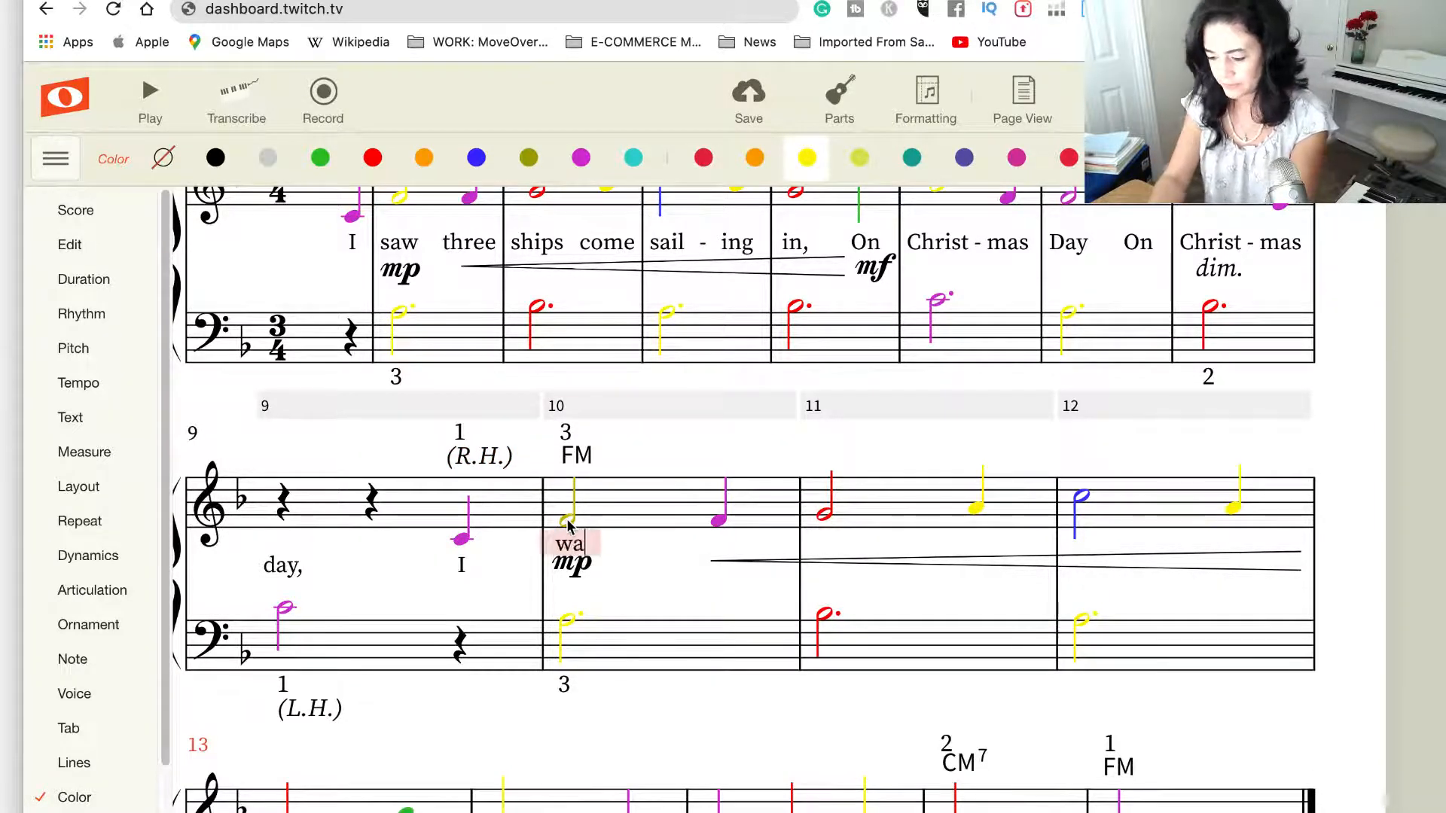
pyautogui.press('BackSpace')
pyautogui.press('BackSpace')
pyautogui.press('BackSpace')
pyautogui.write('saw')
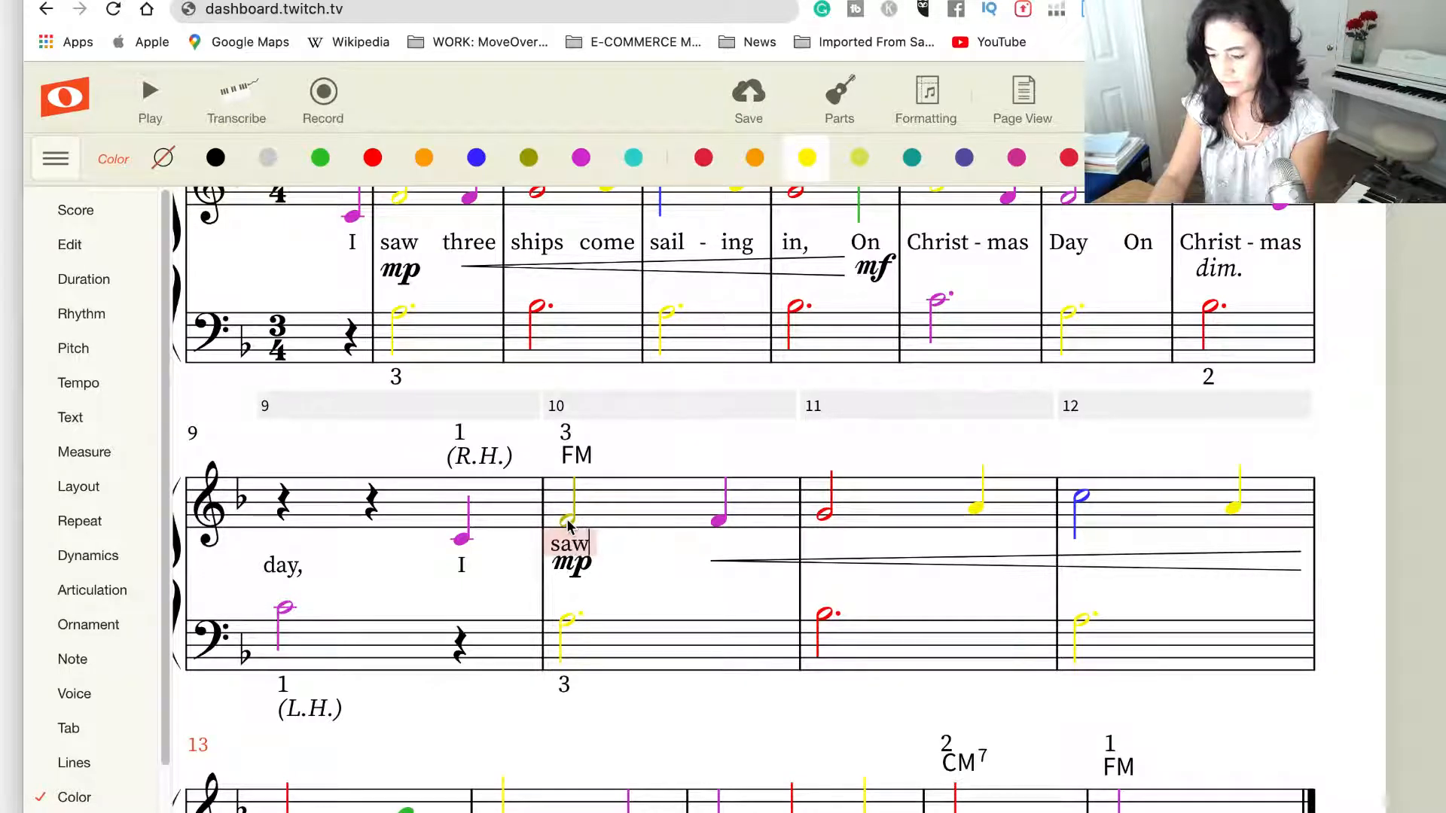
pyautogui.press('space')
pyautogui.click(561, 570)
pyautogui.moveTo(568, 587); pyautogui.dragTo(567, 585)
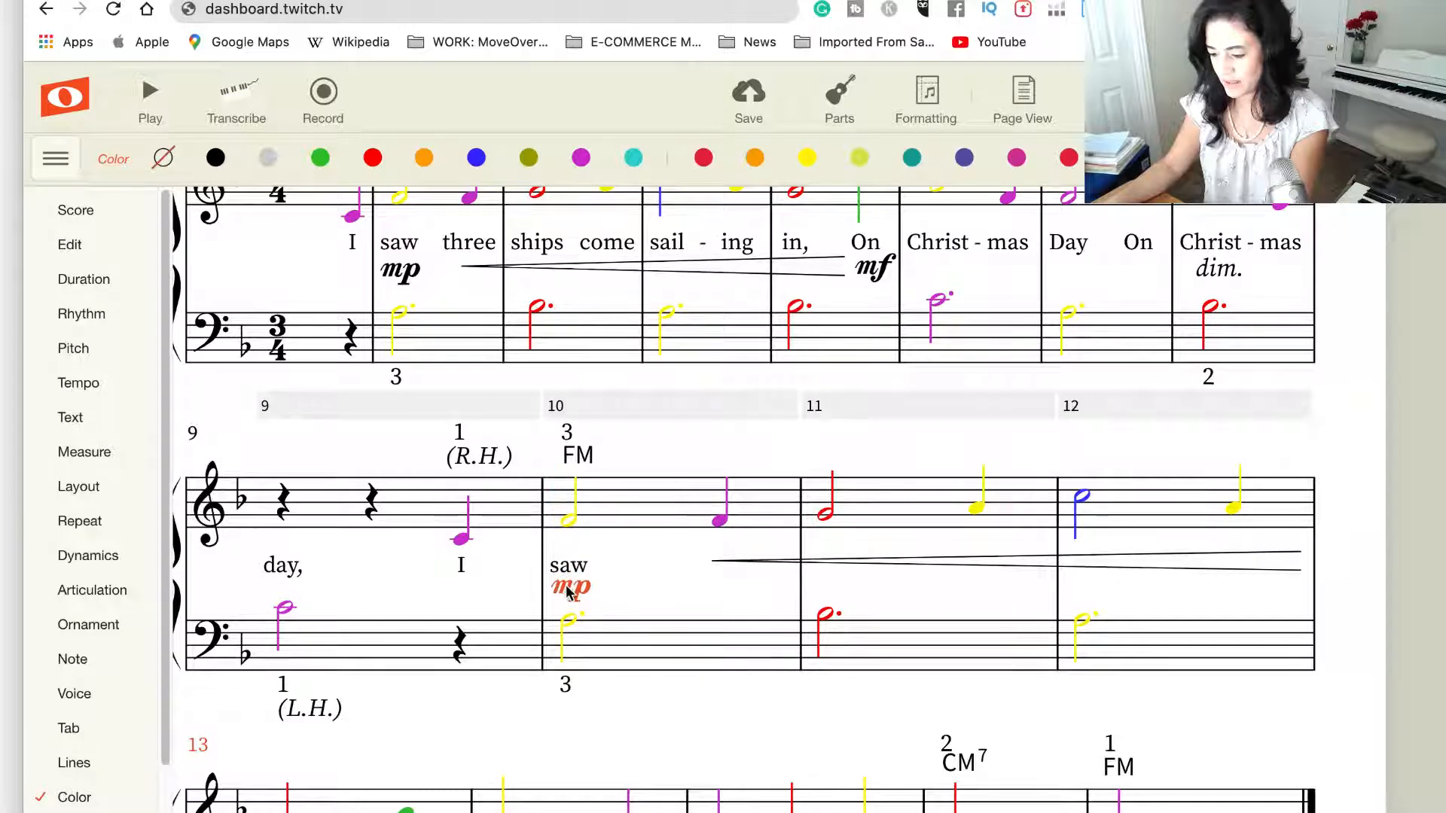
# Enter the lyrics "three ships come" from the last right-hand note of measure 10, followed by the first syllable of "sailing" in measure 12
pyautogui.click(720, 527)
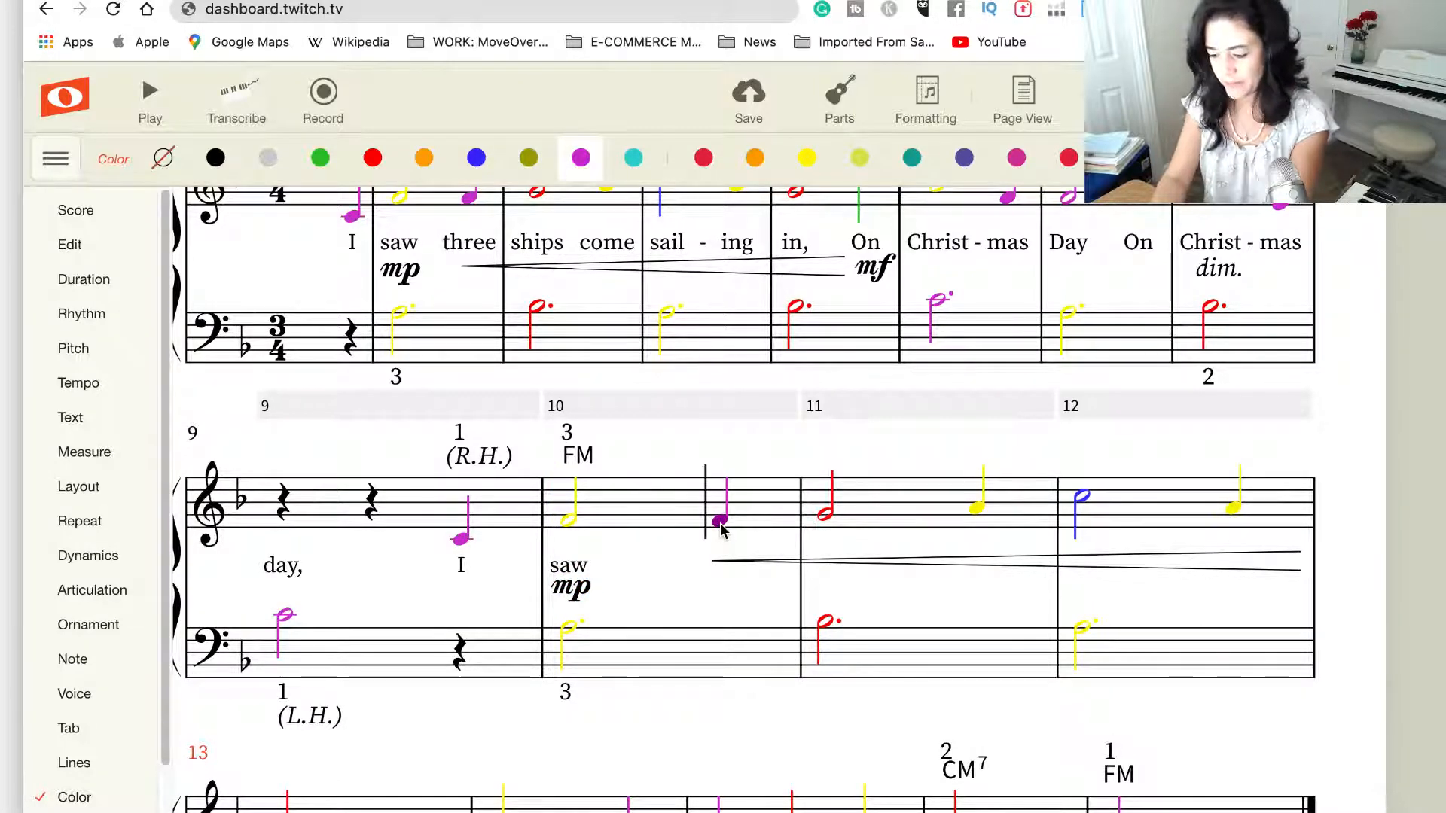
pyautogui.write('lthree')
pyautogui.press('space')
pyautogui.write('ships')
pyautogui.press('space')
pyautogui.write('come')
pyautogui.press('space')
pyautogui.write('sailo')
pyautogui.press('-')
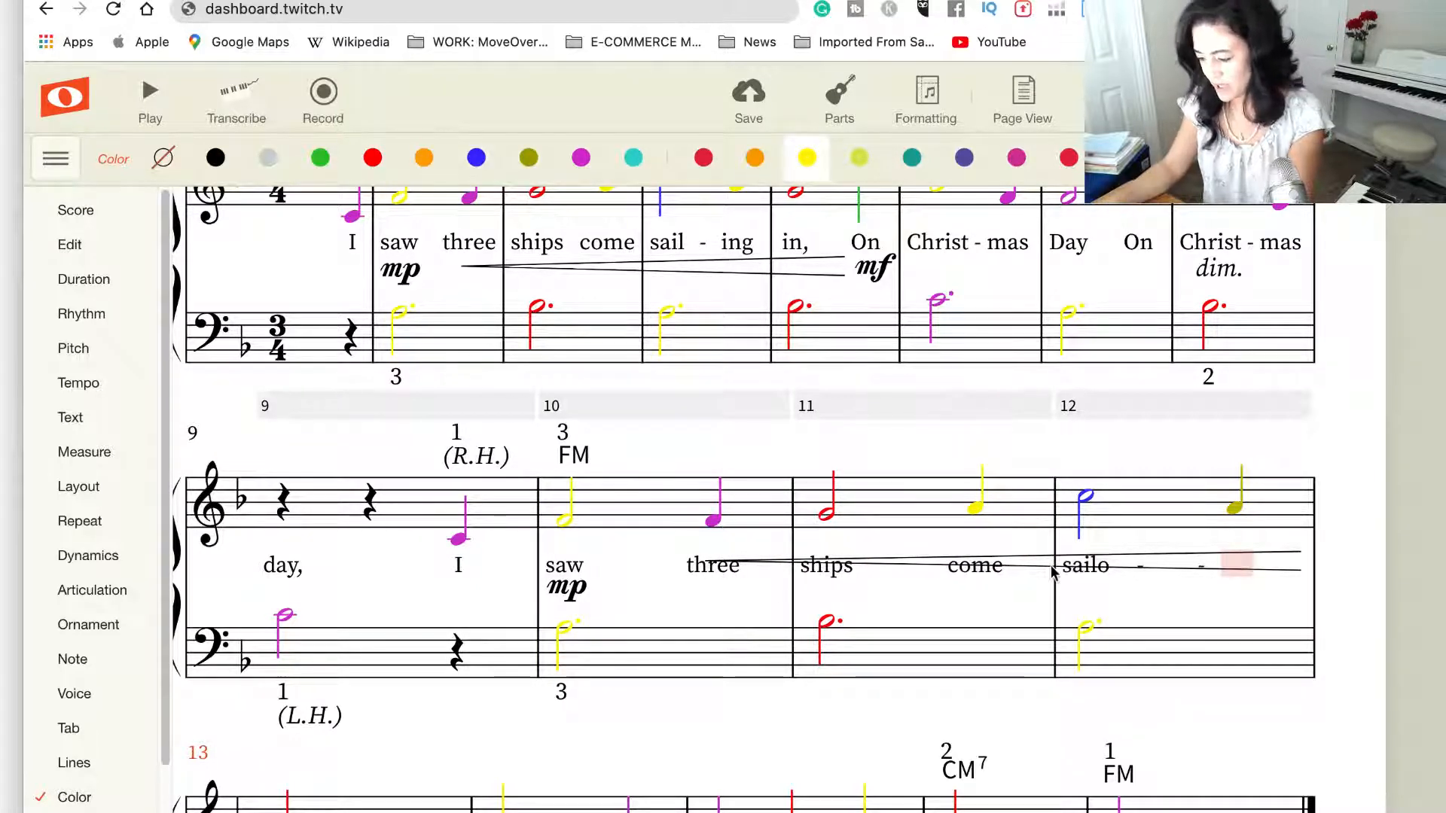
# Move the crescendo hairpin in measures 10 to 12 down below the lyric line
pyautogui.click(1086, 571)
pyautogui.click(1085, 568)
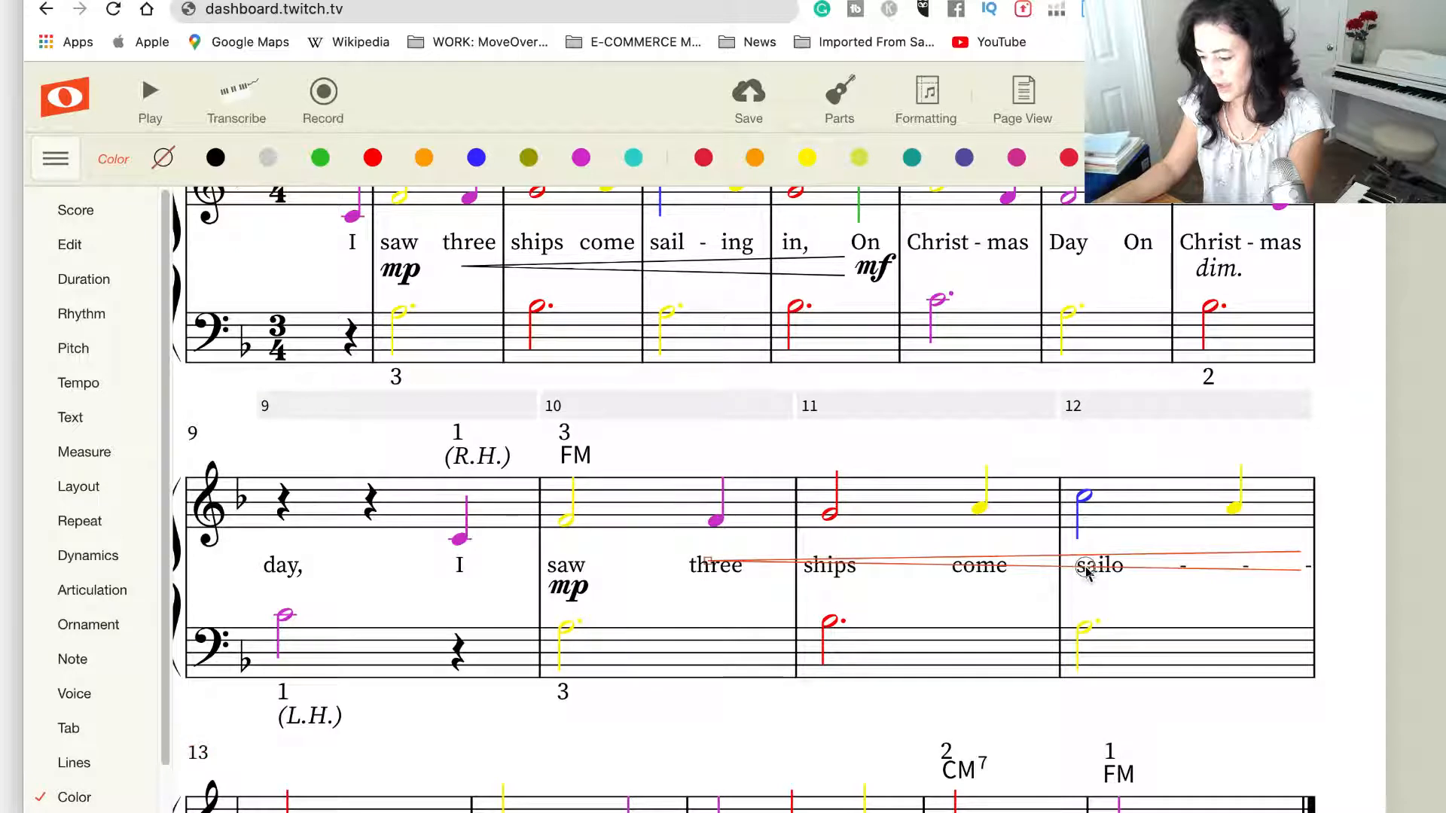
pyautogui.moveTo(1086, 571); pyautogui.dragTo(1065, 597)
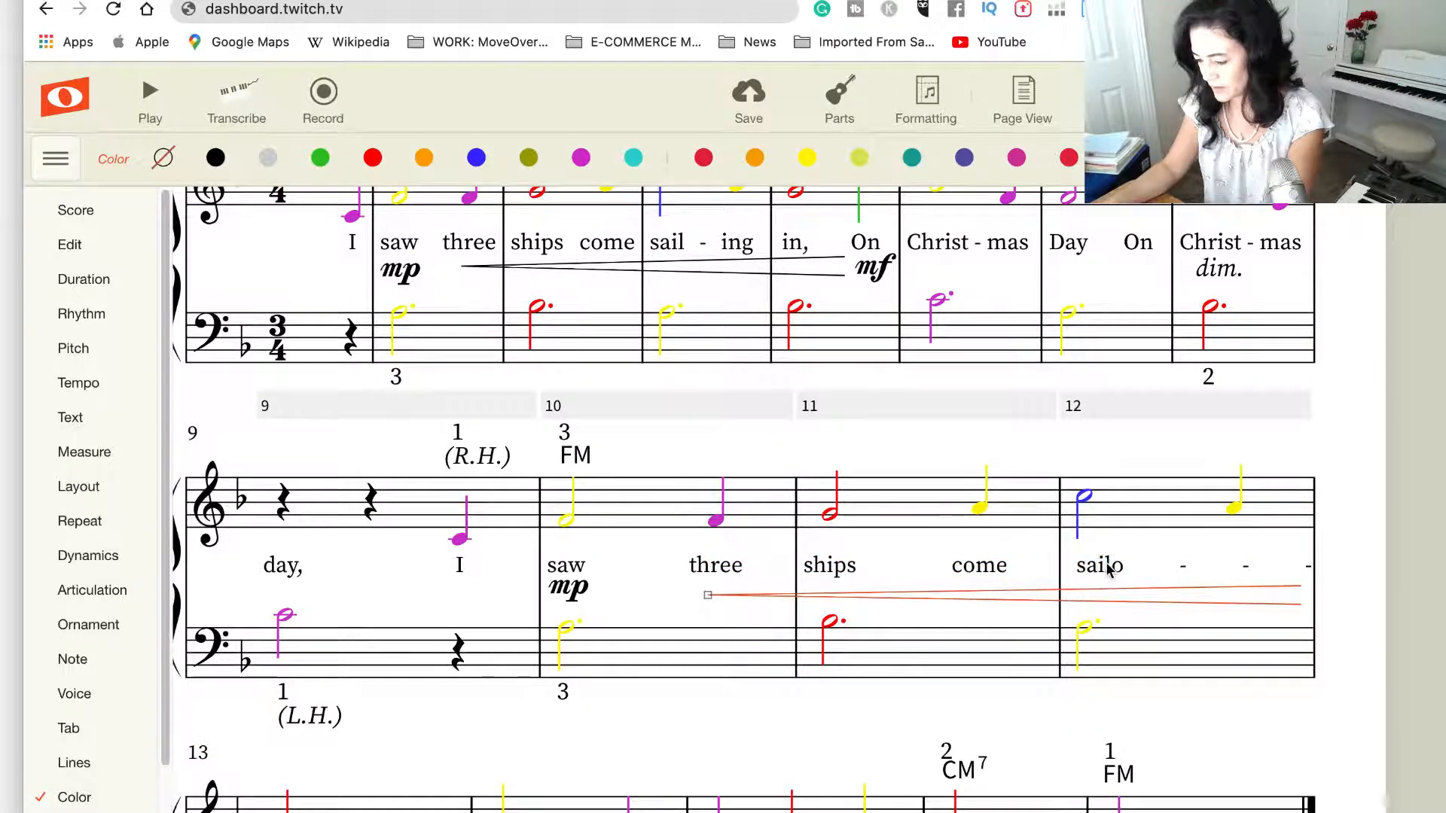
# Correct the first syllable in measure 12 to "sail-" and enter "ing" under the second note
pyautogui.click(1110, 565)
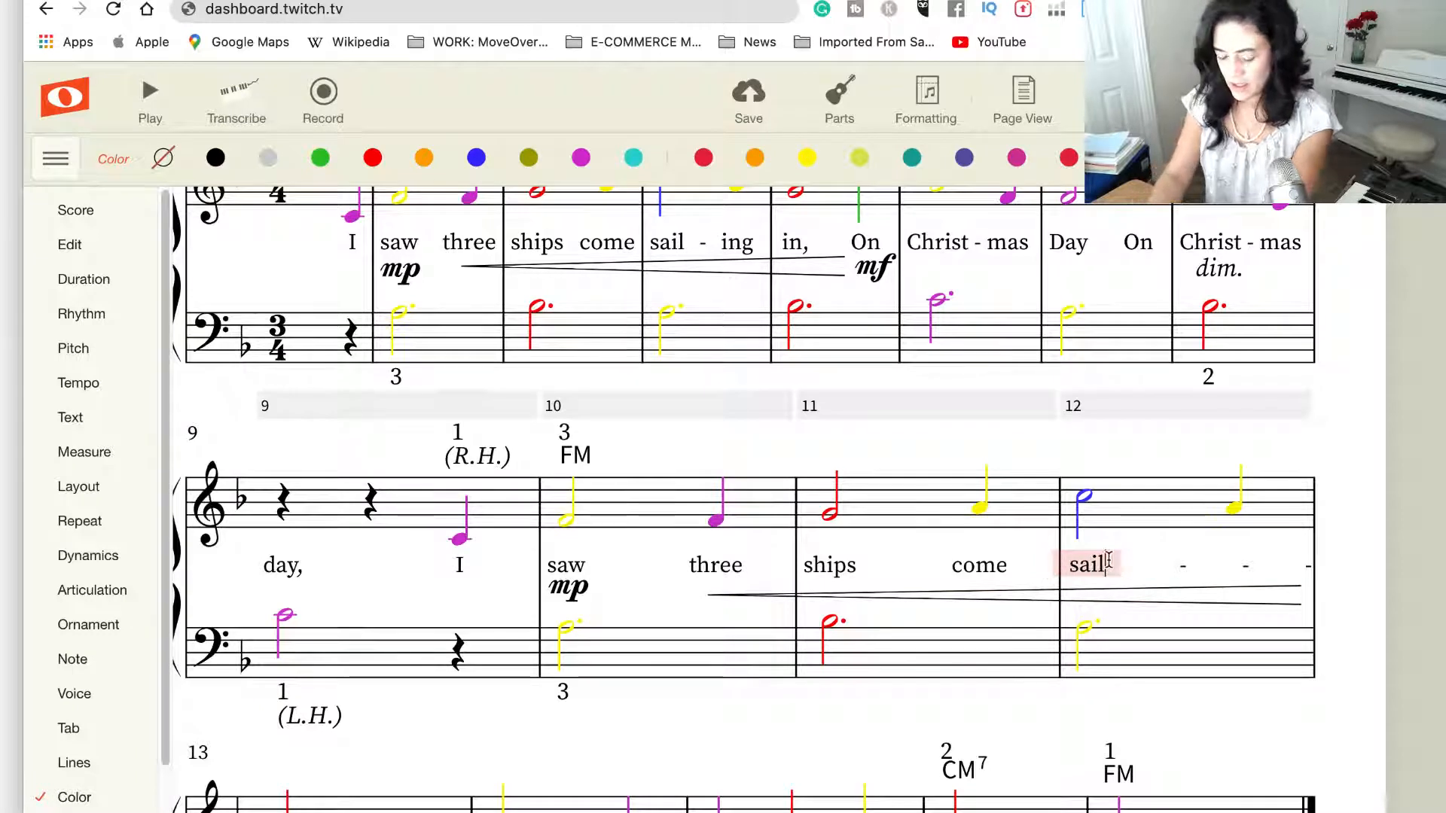
pyautogui.write('- -')
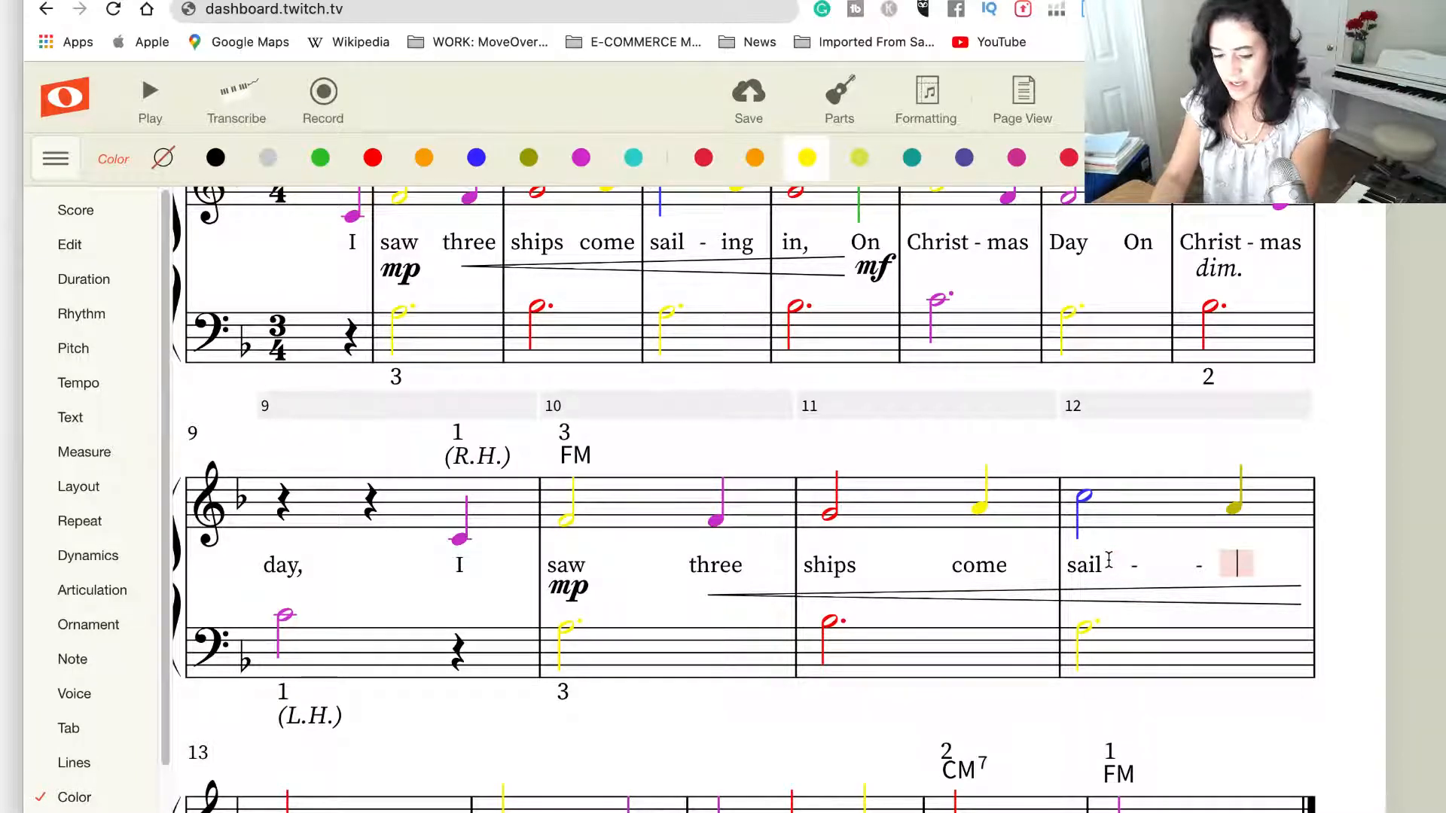
pyautogui.write('ing')
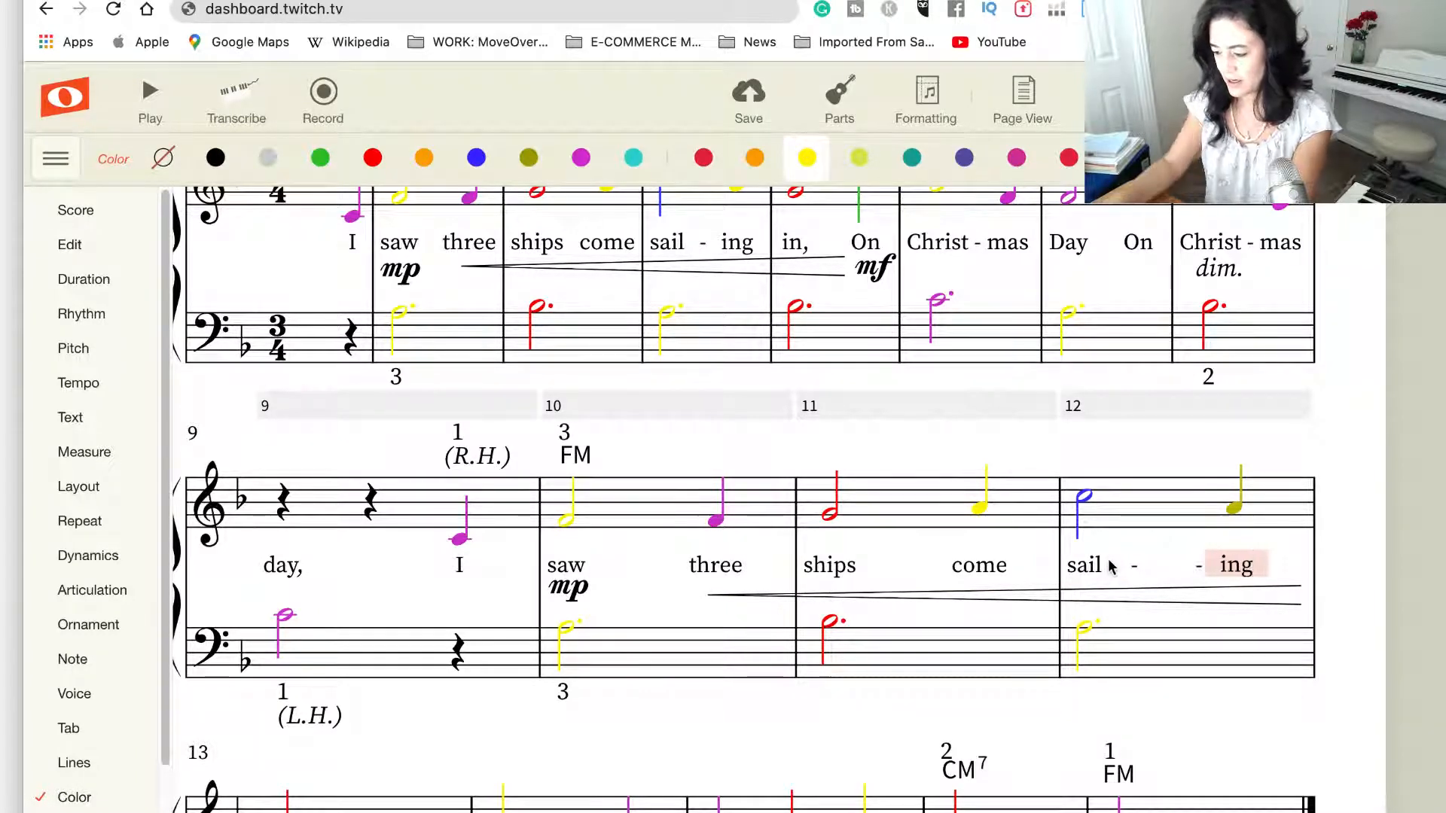
# Enter the lyrics "in On" under the right-hand notes of measure 13 and move the mf marking below them
pyautogui.scroll(-3, 1032, 673)
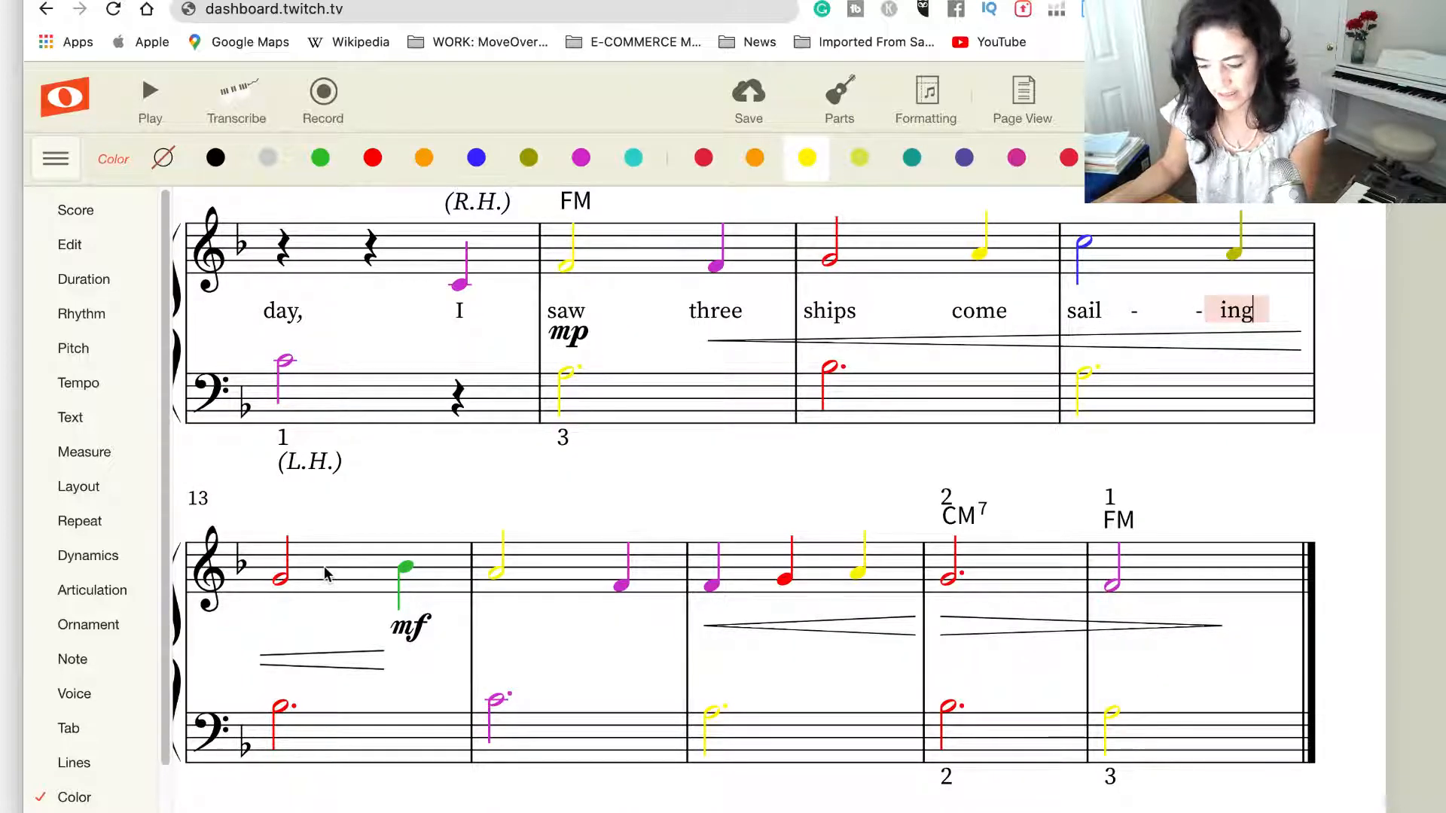
pyautogui.click(283, 580)
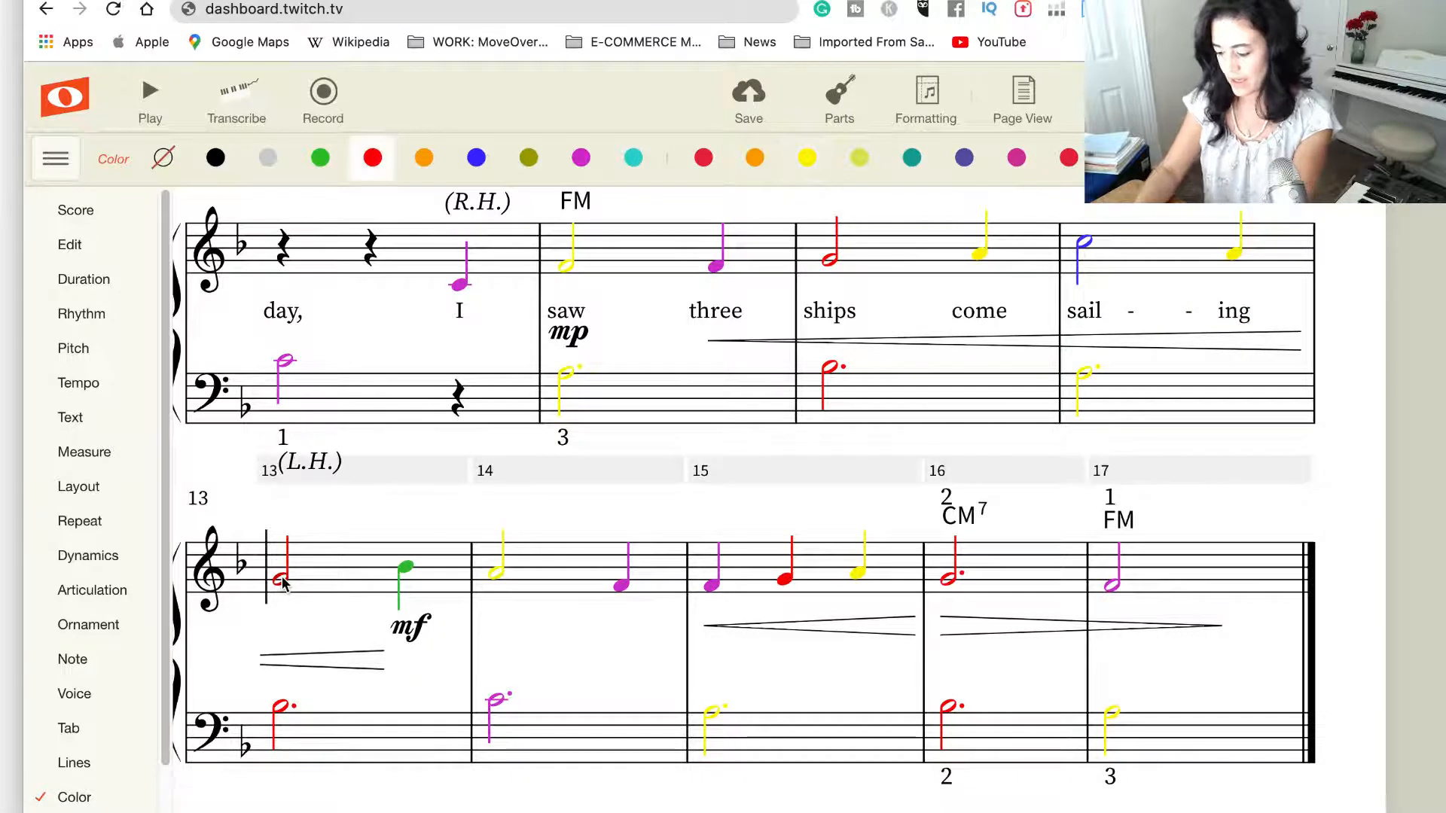
pyautogui.press('super+l')
pyautogui.write('in')
pyautogui.press('space')
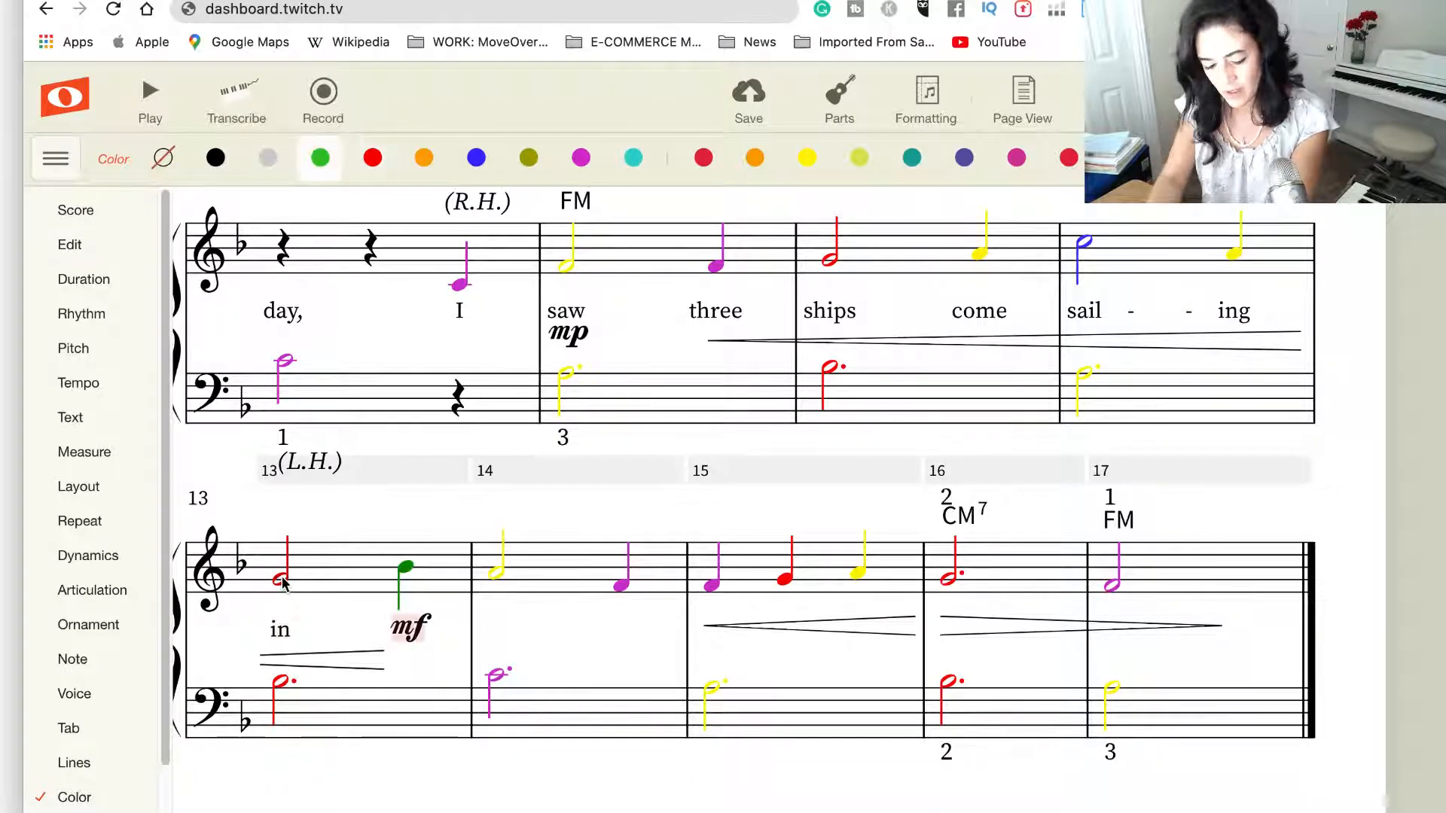
pyautogui.write('On')
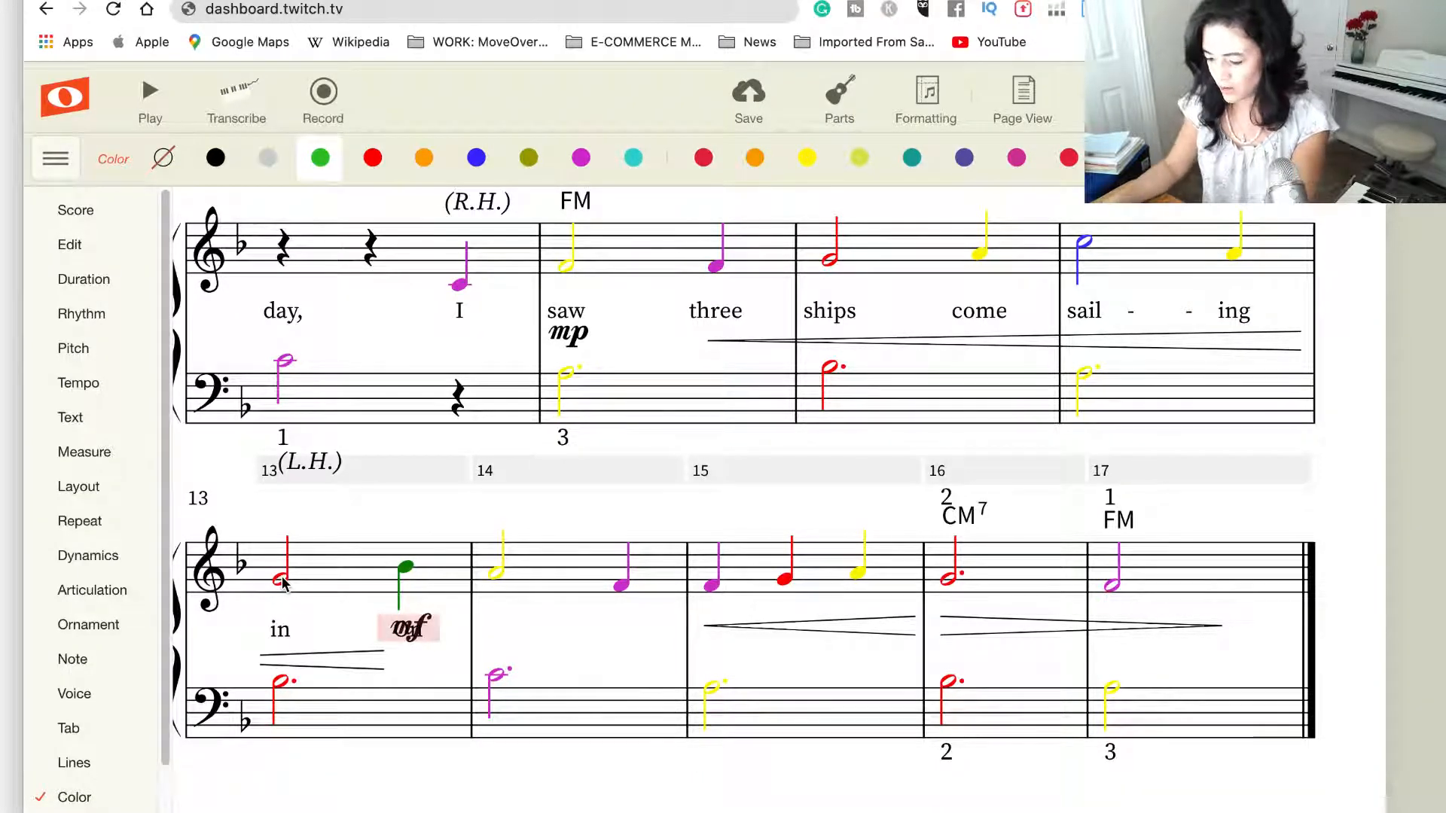
pyautogui.press('Escape')
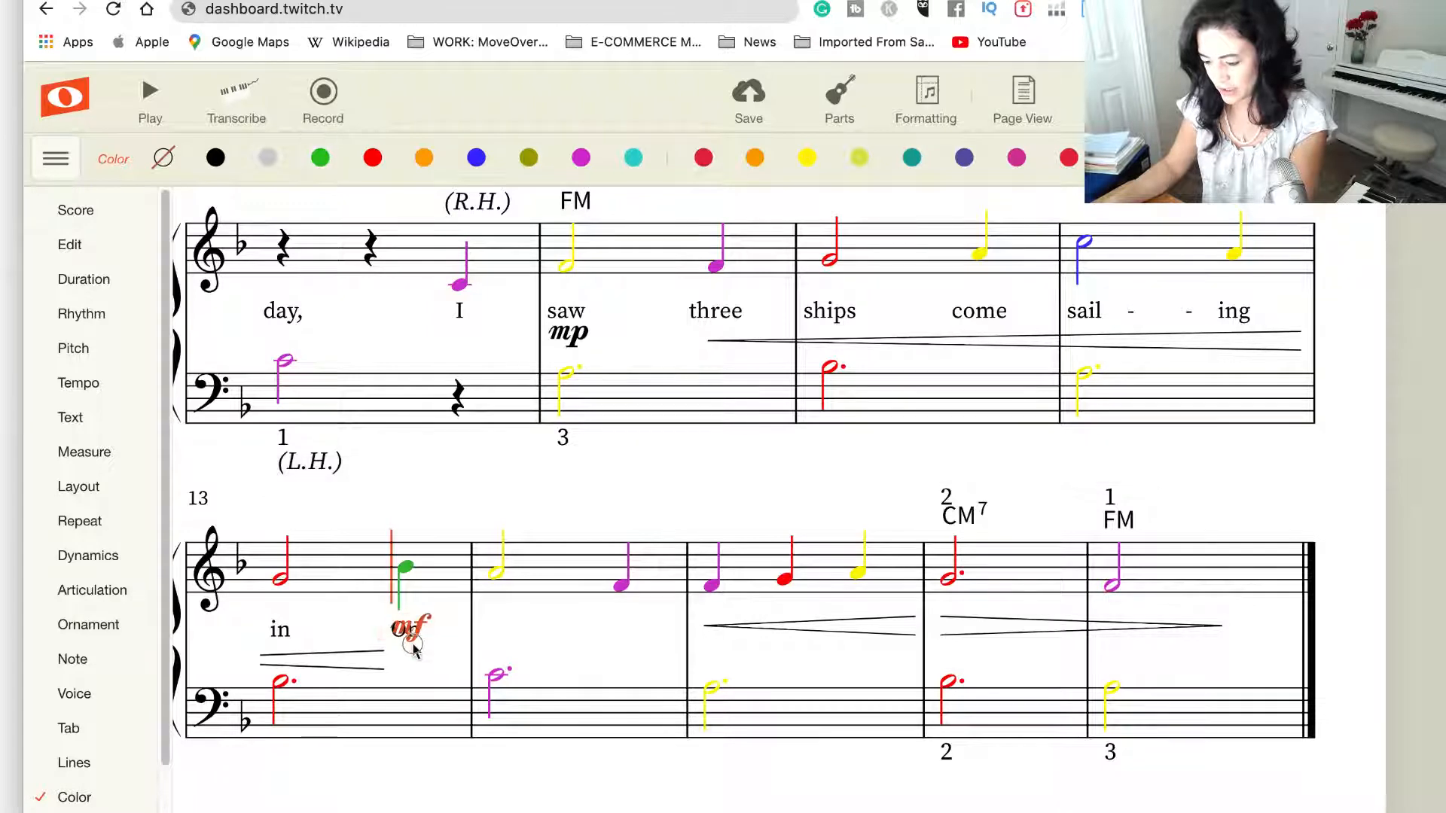
pyautogui.press('Right')
pyautogui.press('Right')
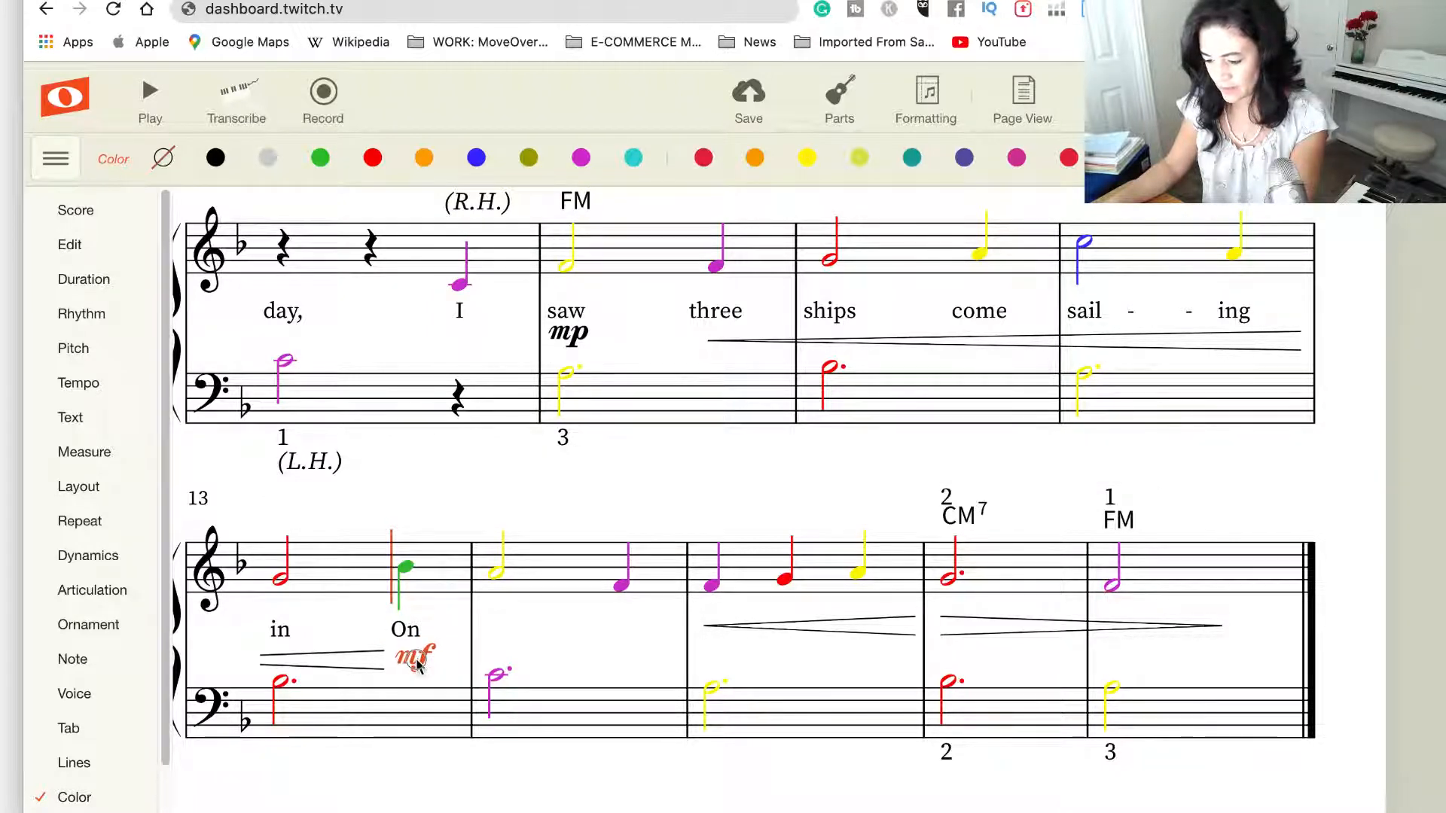
pyautogui.moveTo(417, 660); pyautogui.dragTo(417, 661)
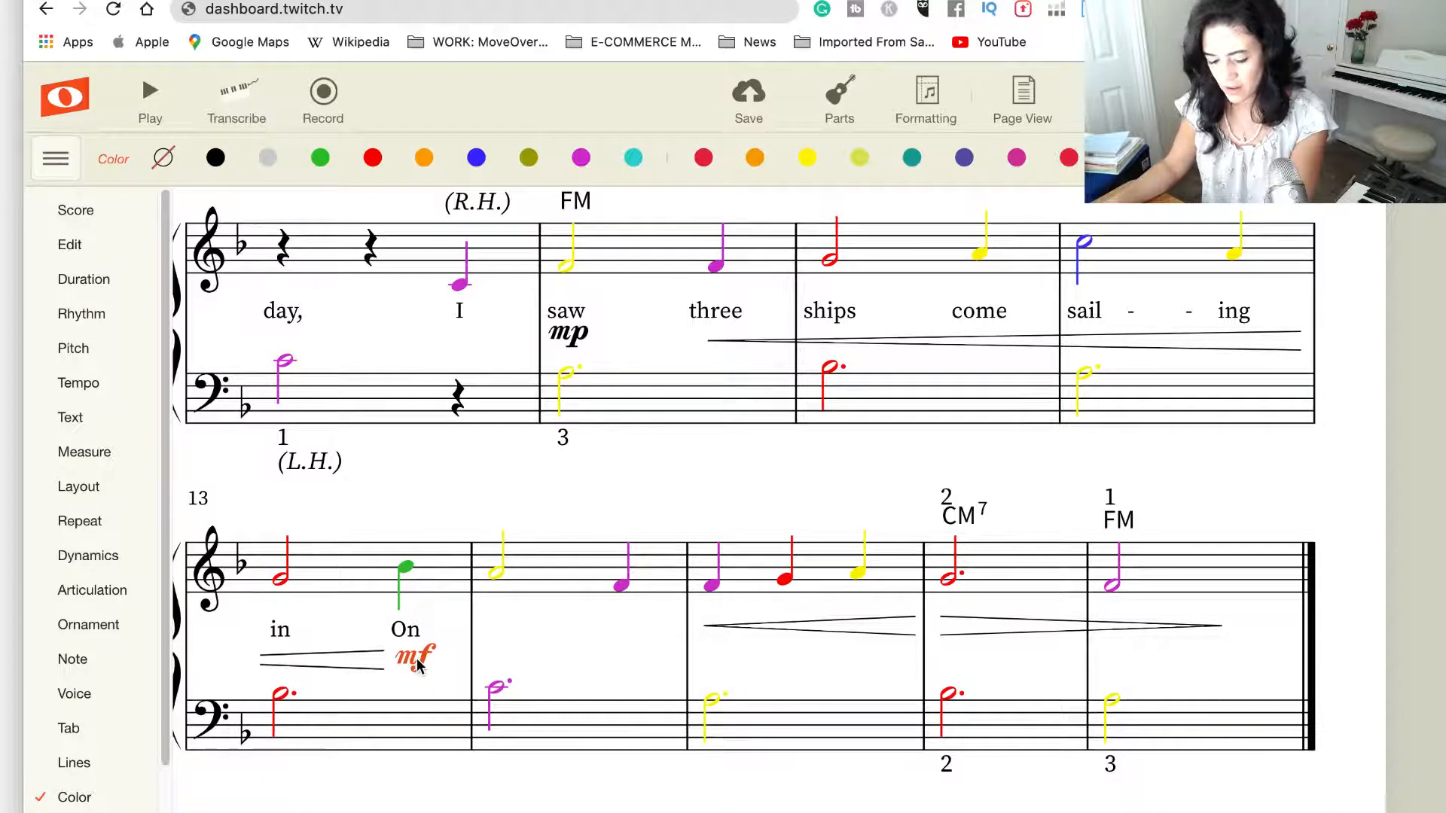
# Enter the lyrics "Christ-mass" under the two right-hand notes of measure 14
pyautogui.click(496, 581)
pyautogui.press('super+l')
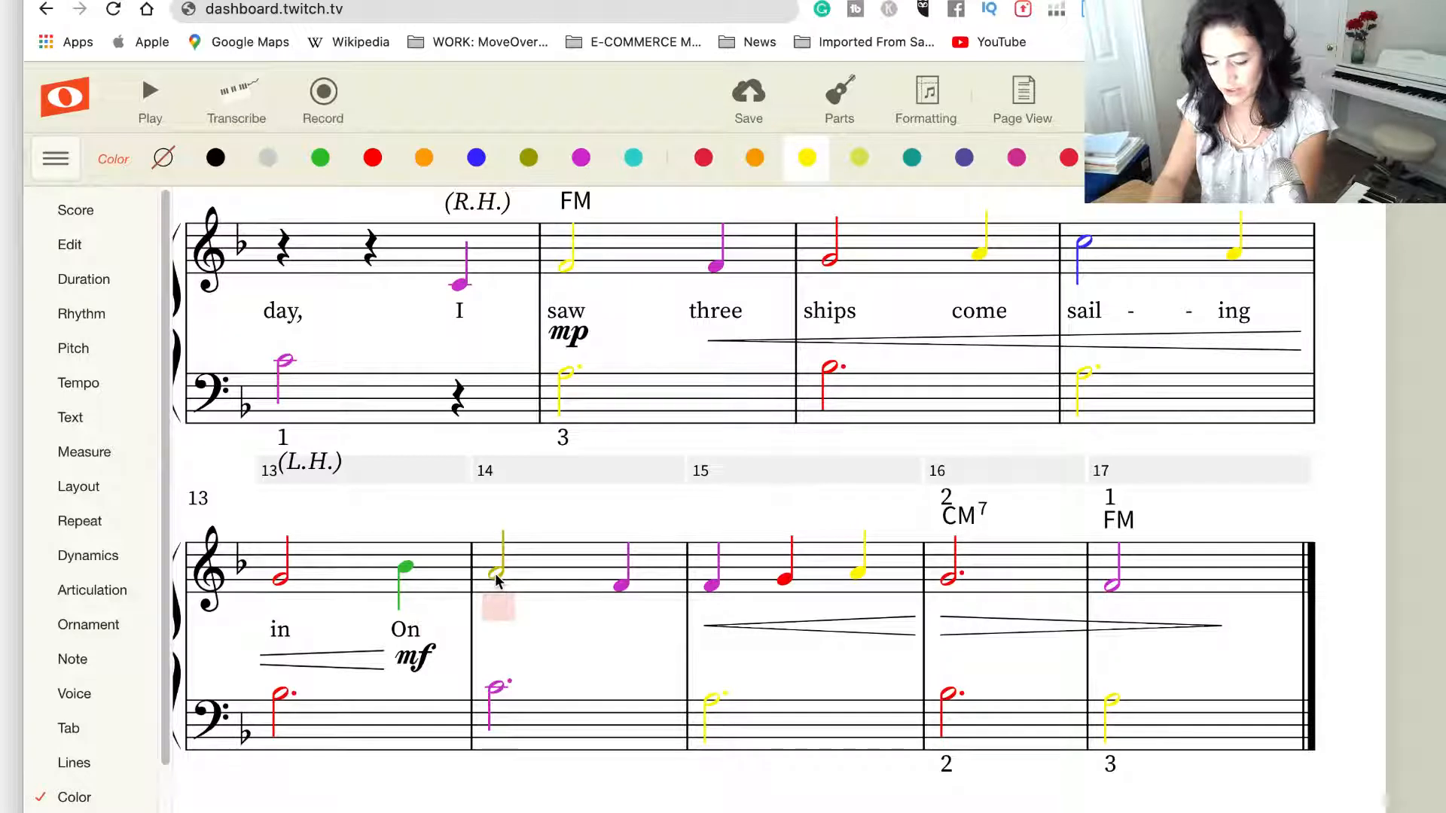
pyautogui.write('Chr')
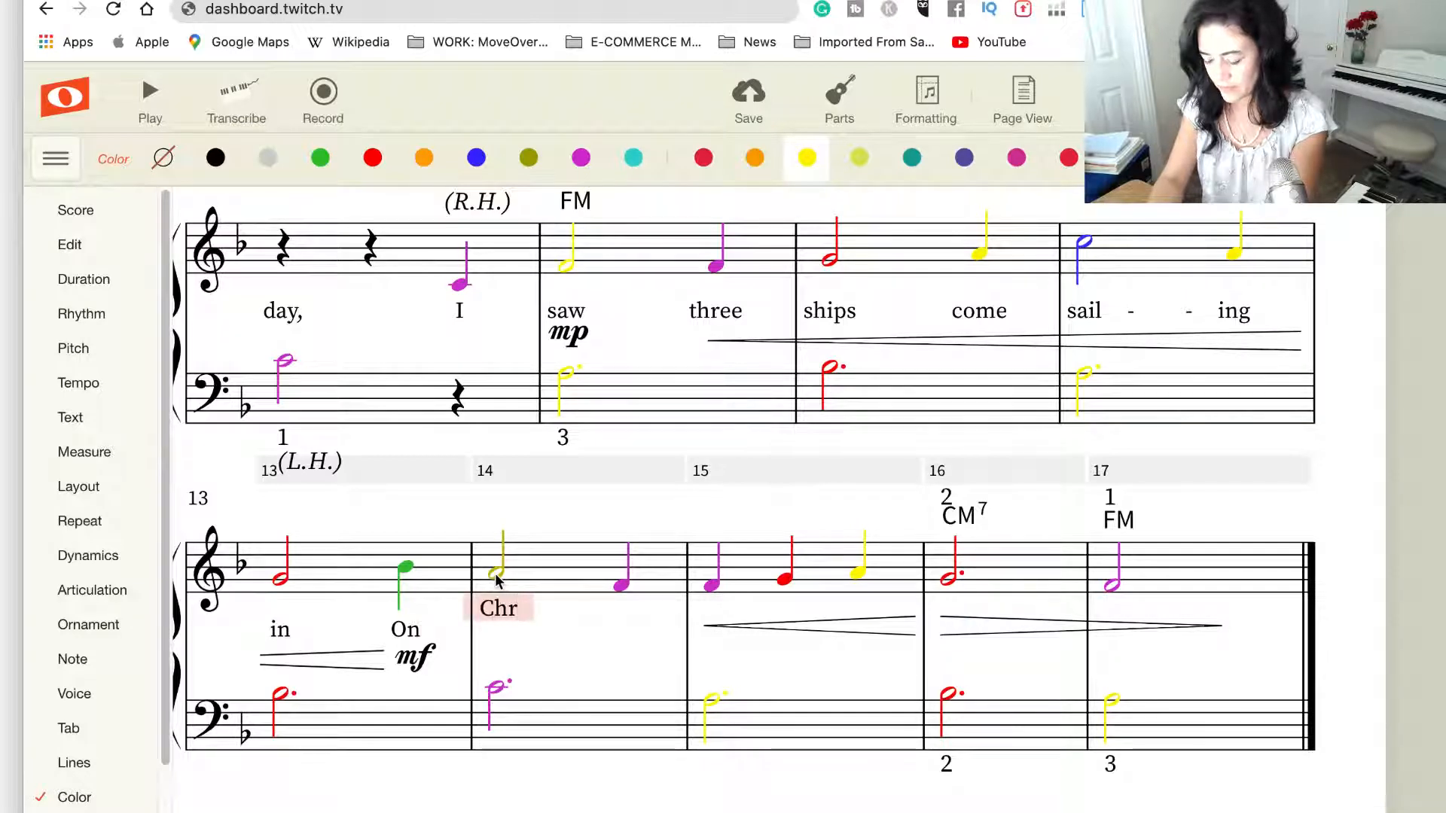
pyautogui.write('ist')
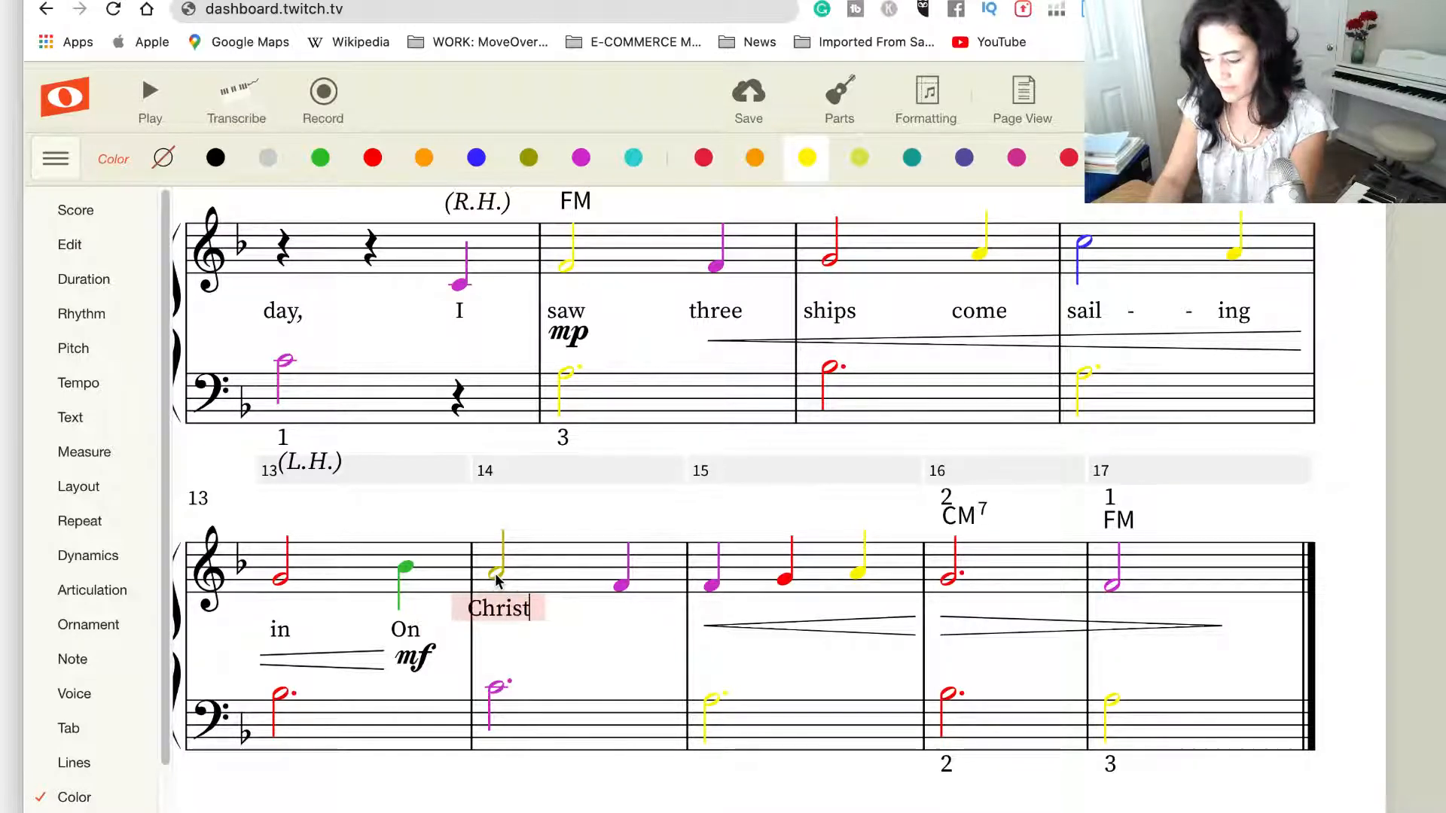
pyautogui.write('-mass')
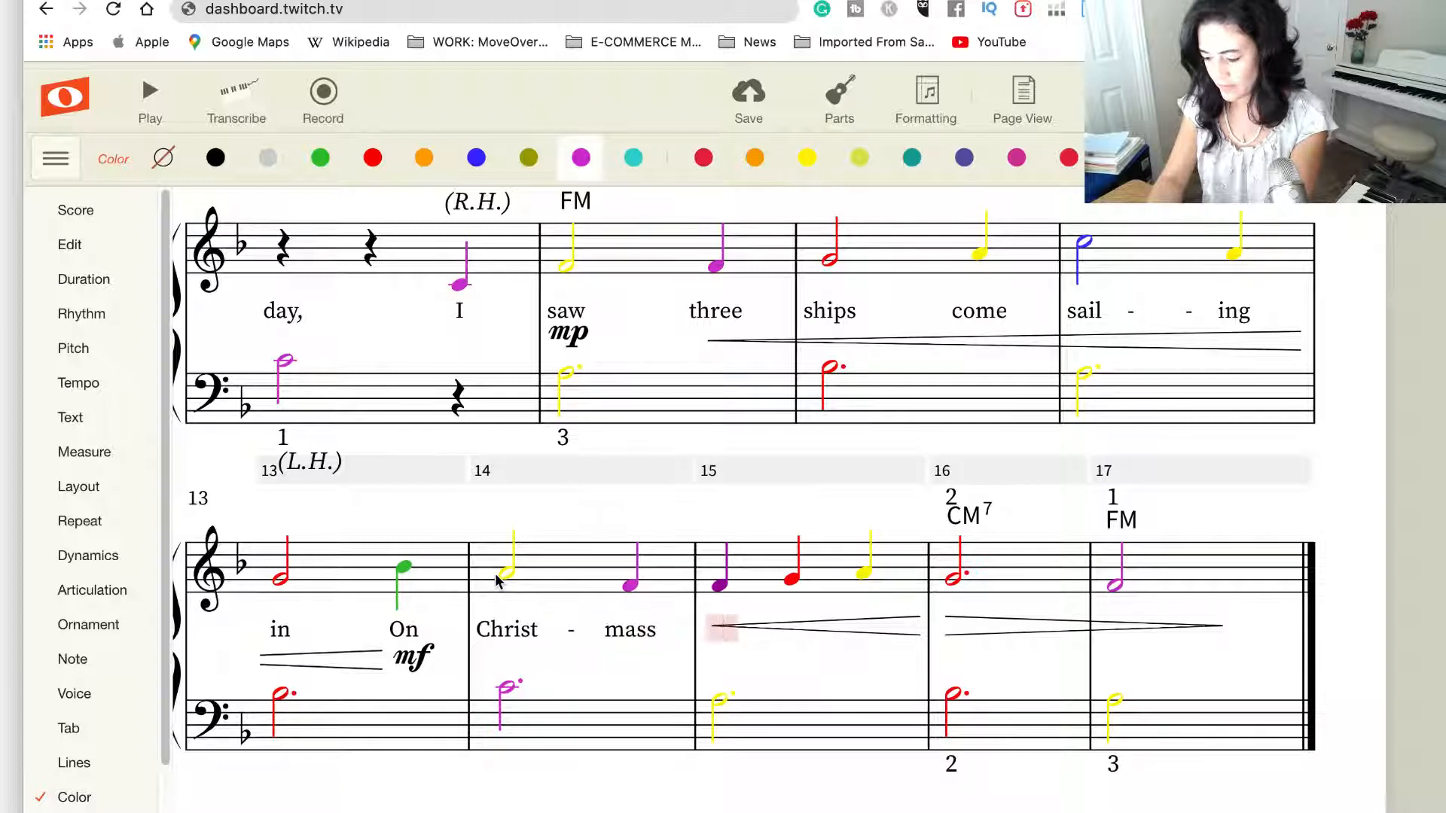
# Correct the second syllable in measure 14 to "mas"
pyautogui.click(631, 635)
pyautogui.doubleClick(631, 631)
pyautogui.press('BackSpace')
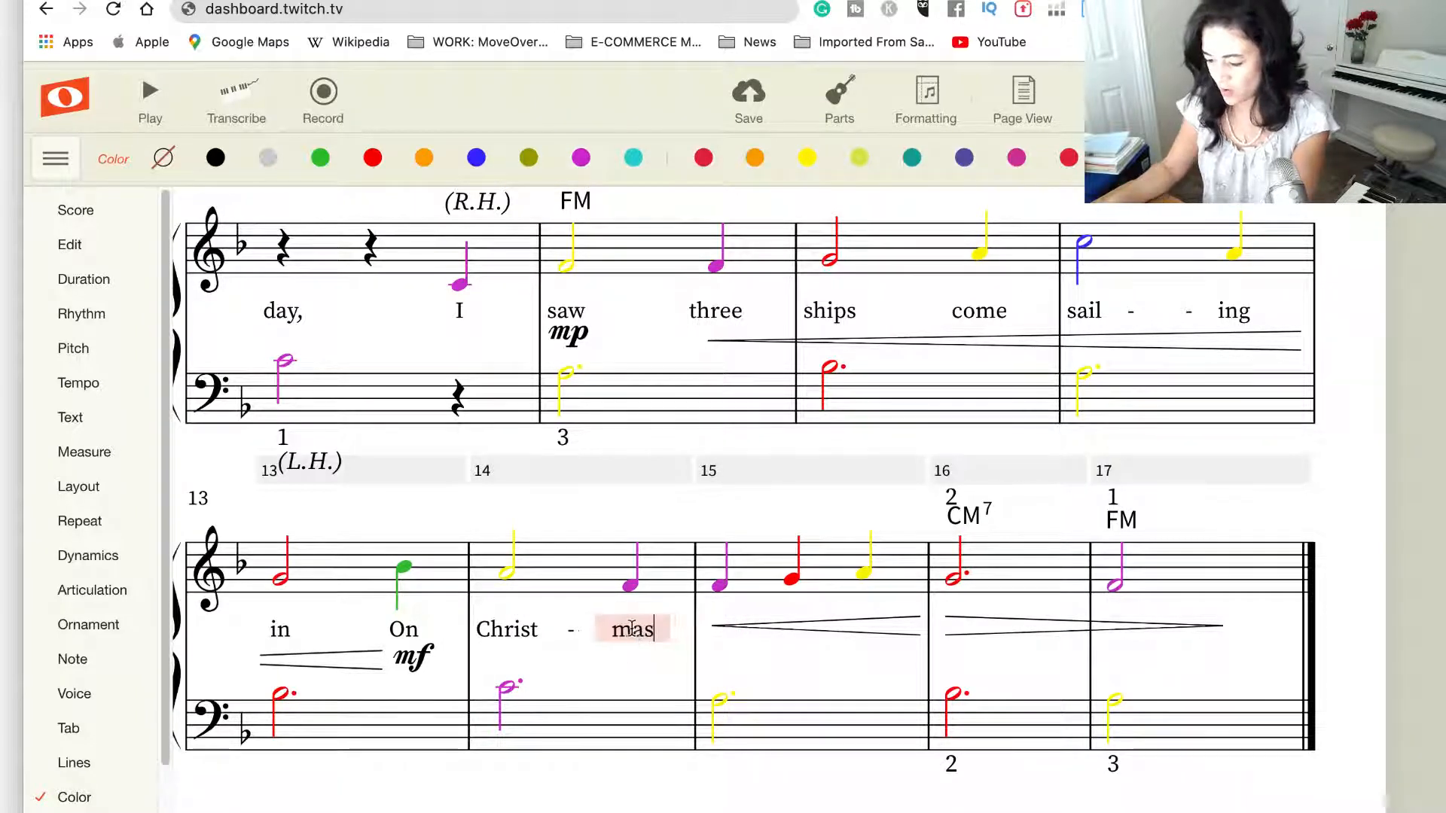
# Enter the lyrics "day in the morn-ing." under the right-hand notes of measures 15 to 17
pyautogui.click(716, 587)
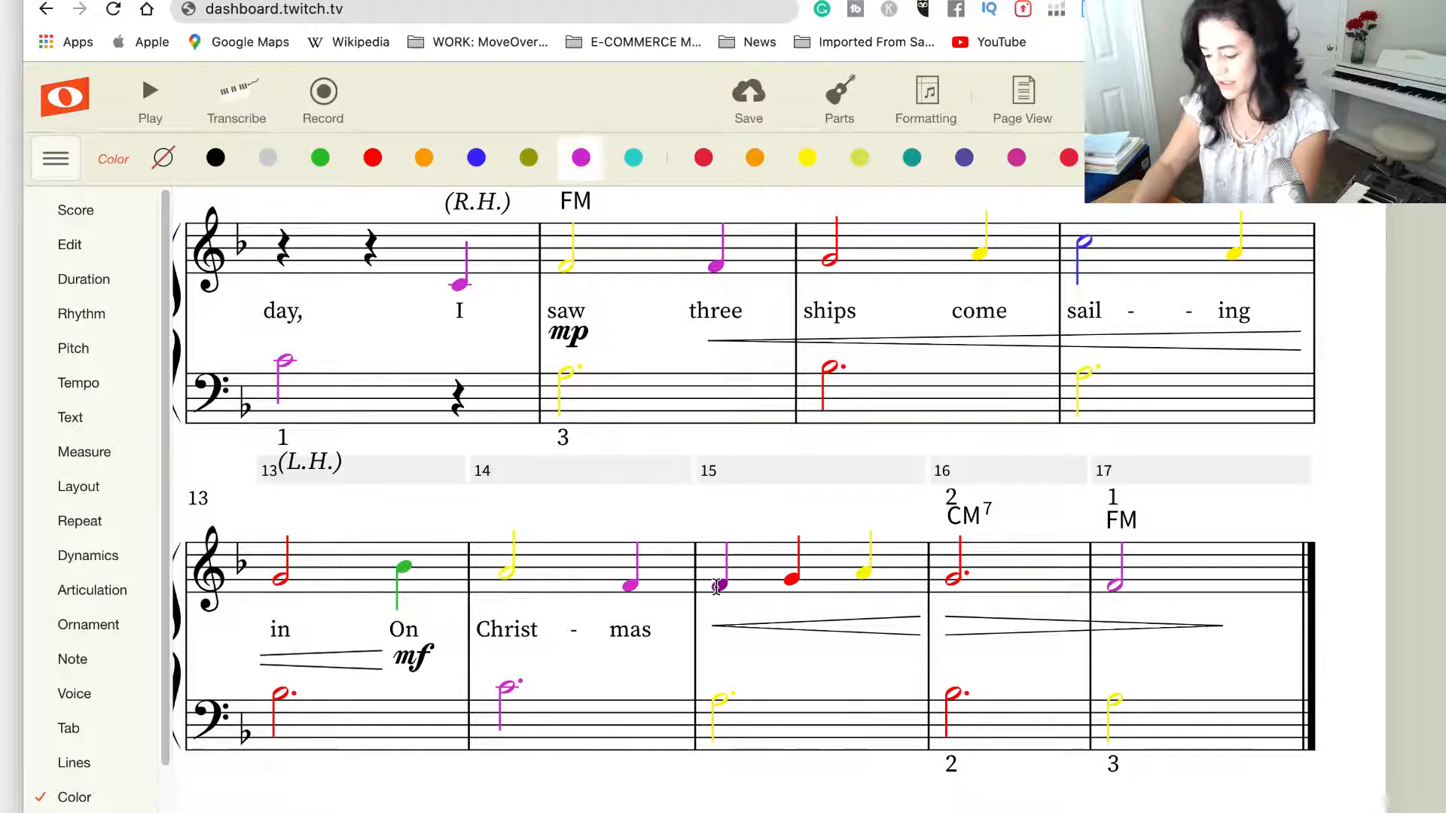
pyautogui.press('l')
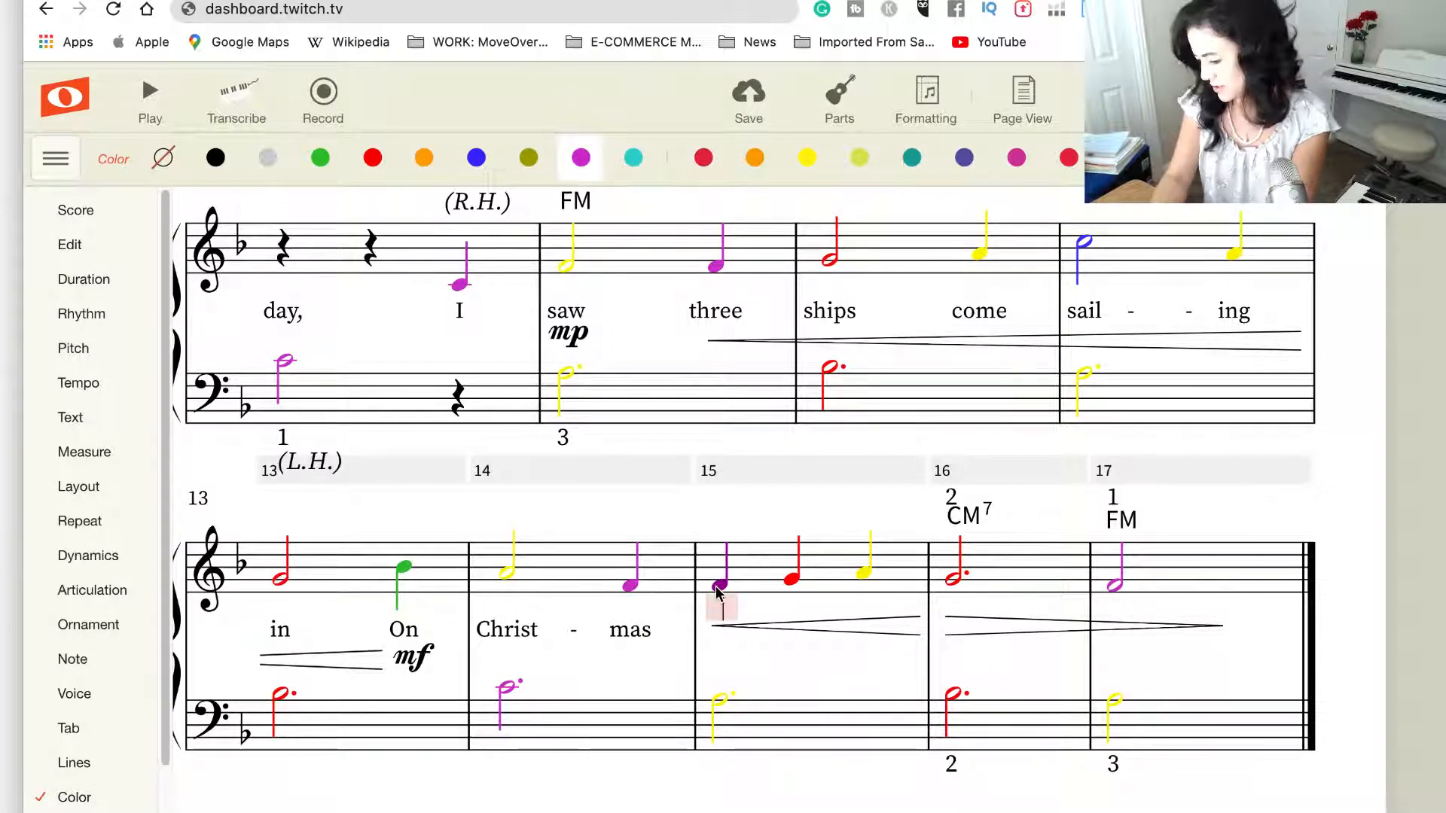
pyautogui.write('day in the morn ')
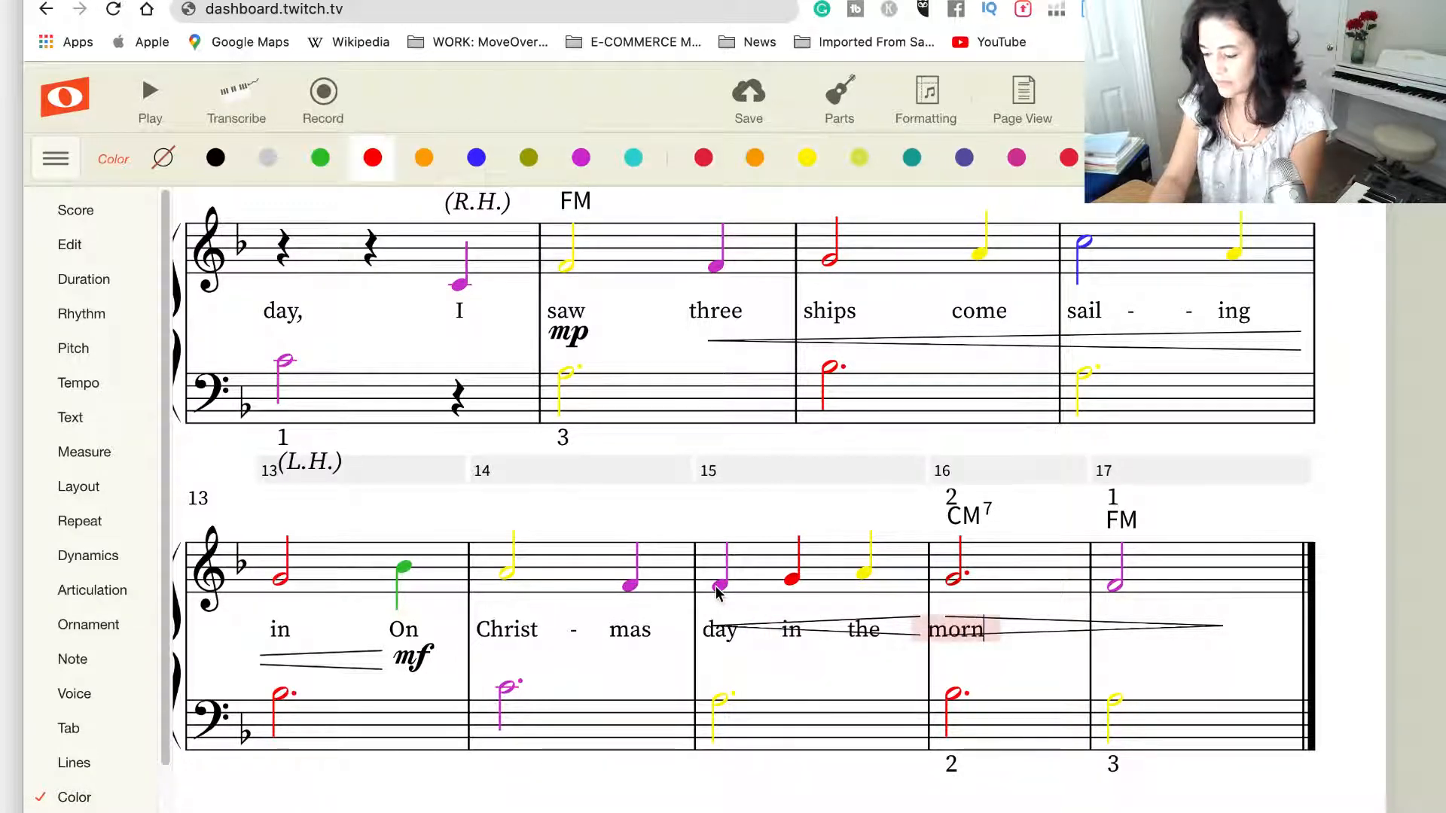
pyautogui.write('- ing.')
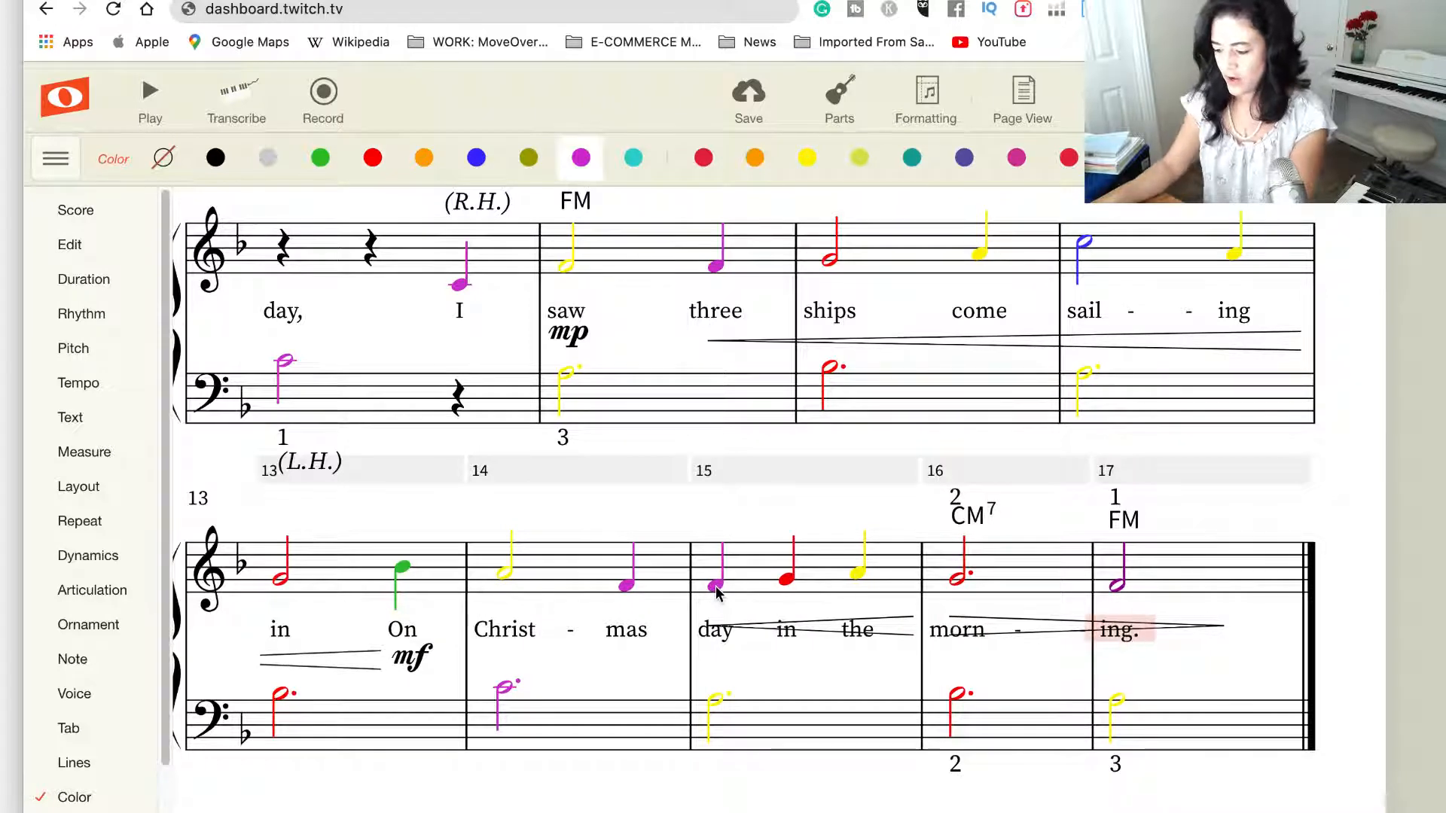
pyautogui.press('Escape')
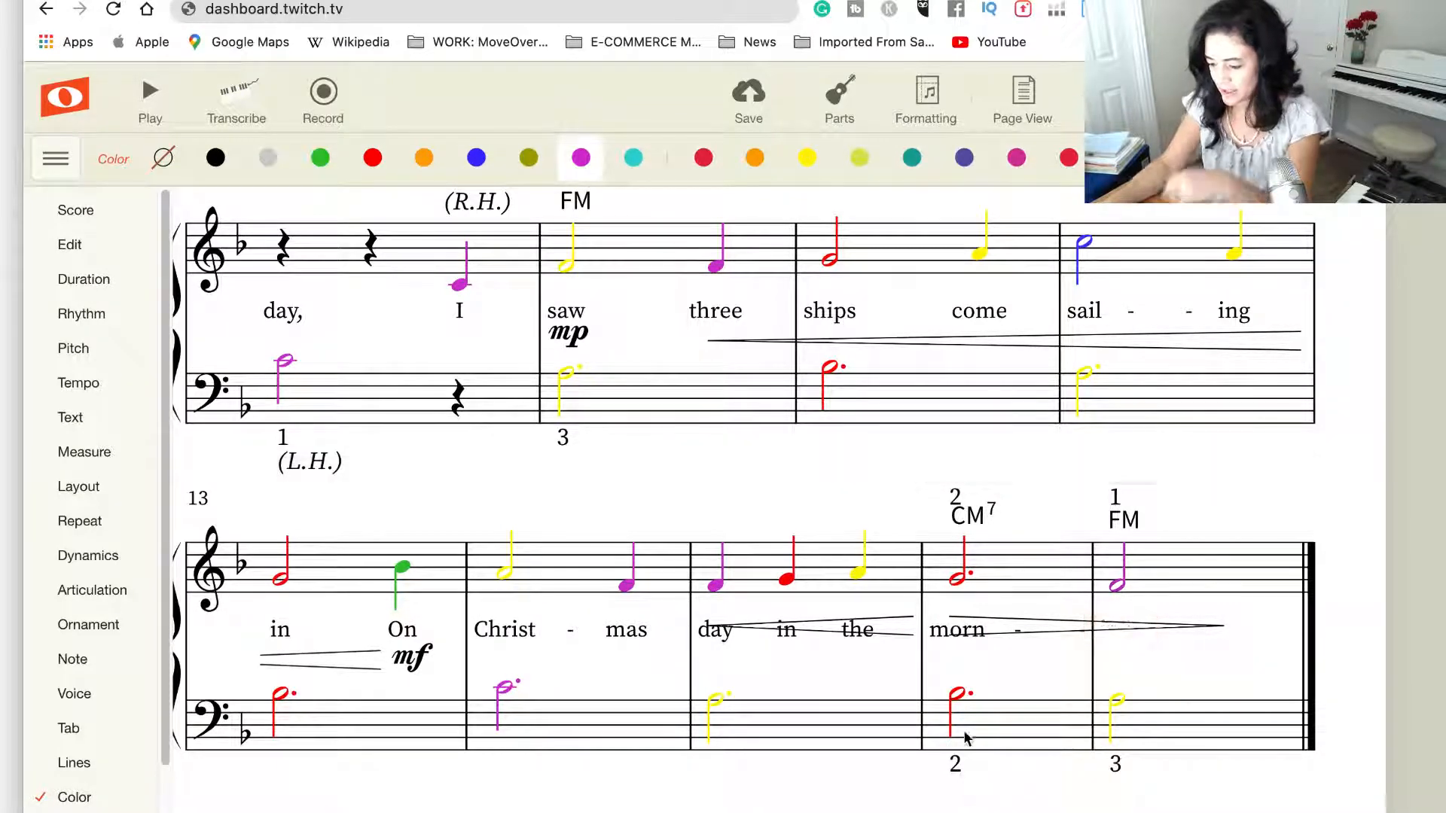
# Move the crescendo hairpin in measure 15 and the decrescendo hairpin in measures 16 to 17 down below the lyric line
pyautogui.moveTo(841, 627); pyautogui.dragTo(839, 660)
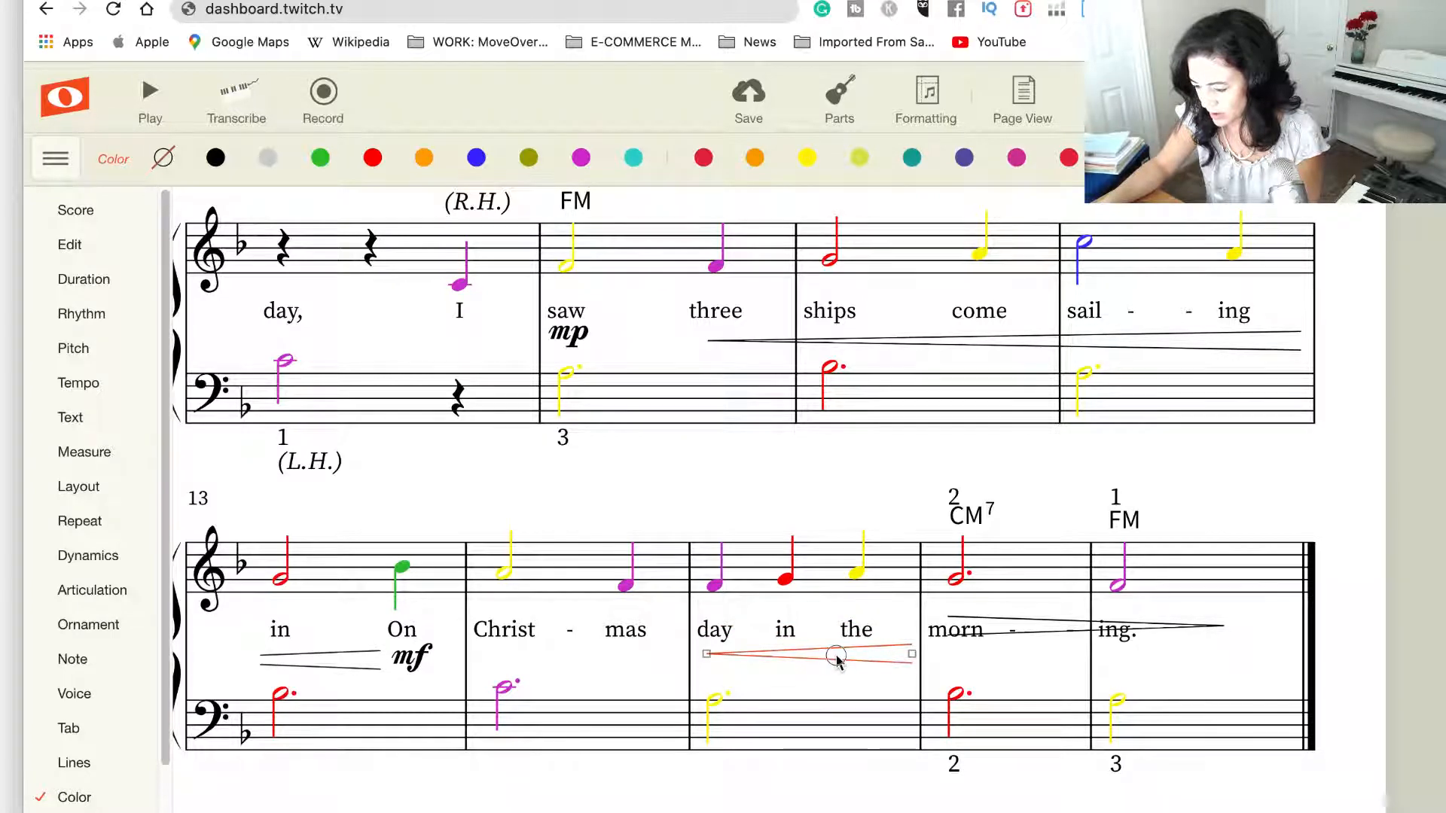
pyautogui.moveTo(1060, 629); pyautogui.dragTo(1061, 655)
pyautogui.click(1326, 587)
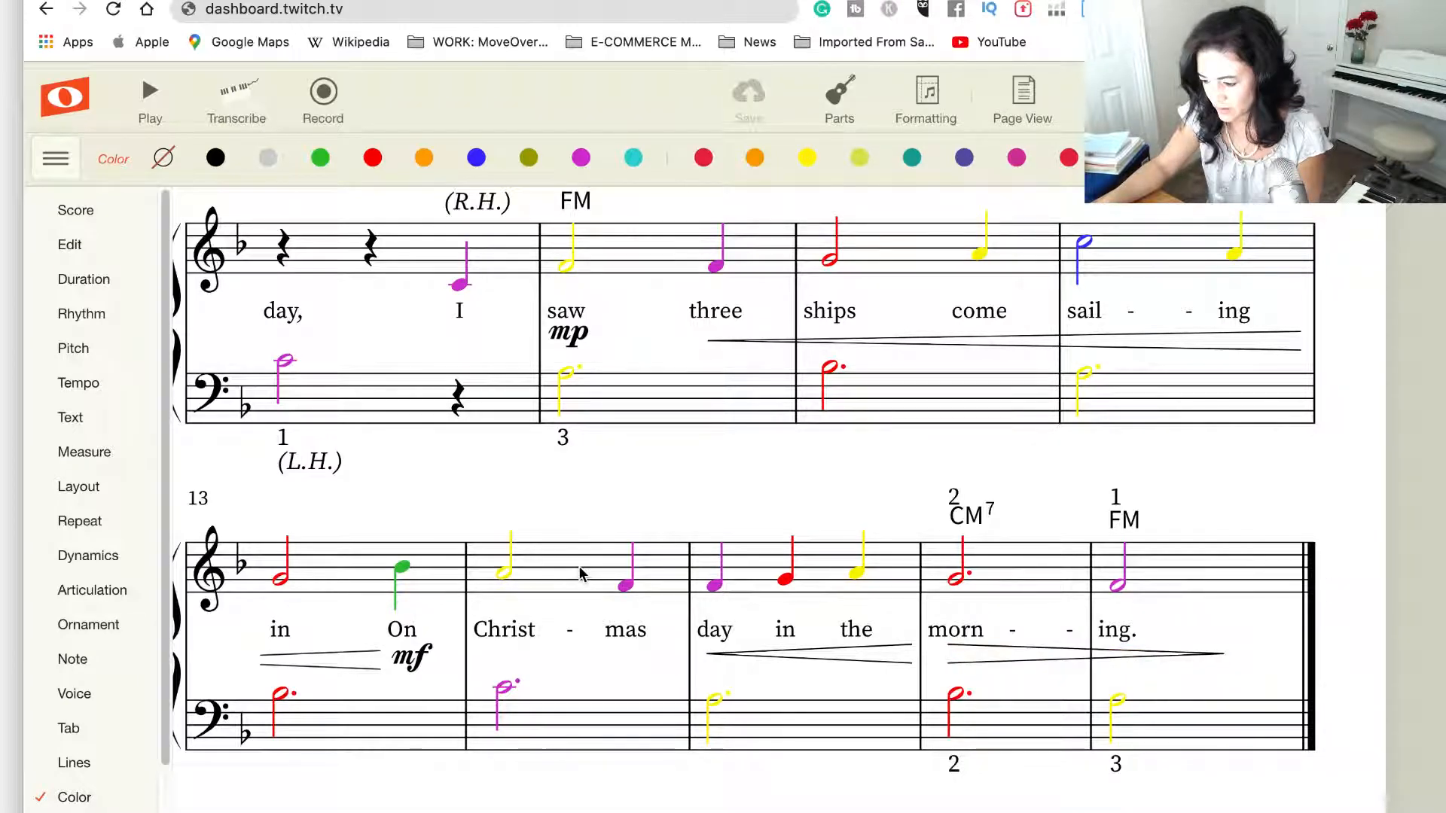
# Play back the score from the beginning to check the arrangement and its tempo
pyautogui.scroll(8, 580, 573)
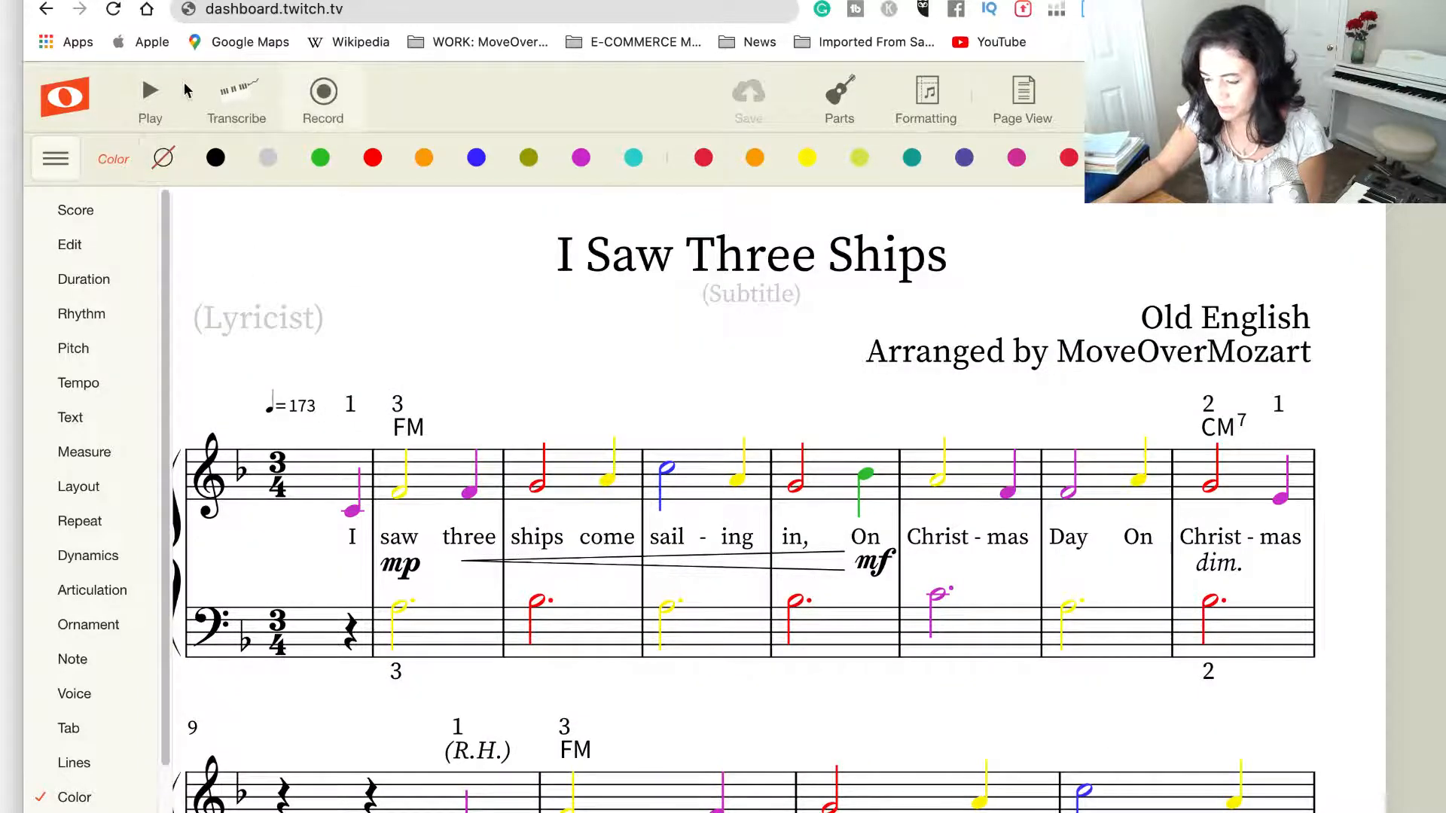
pyautogui.click(297, 406)
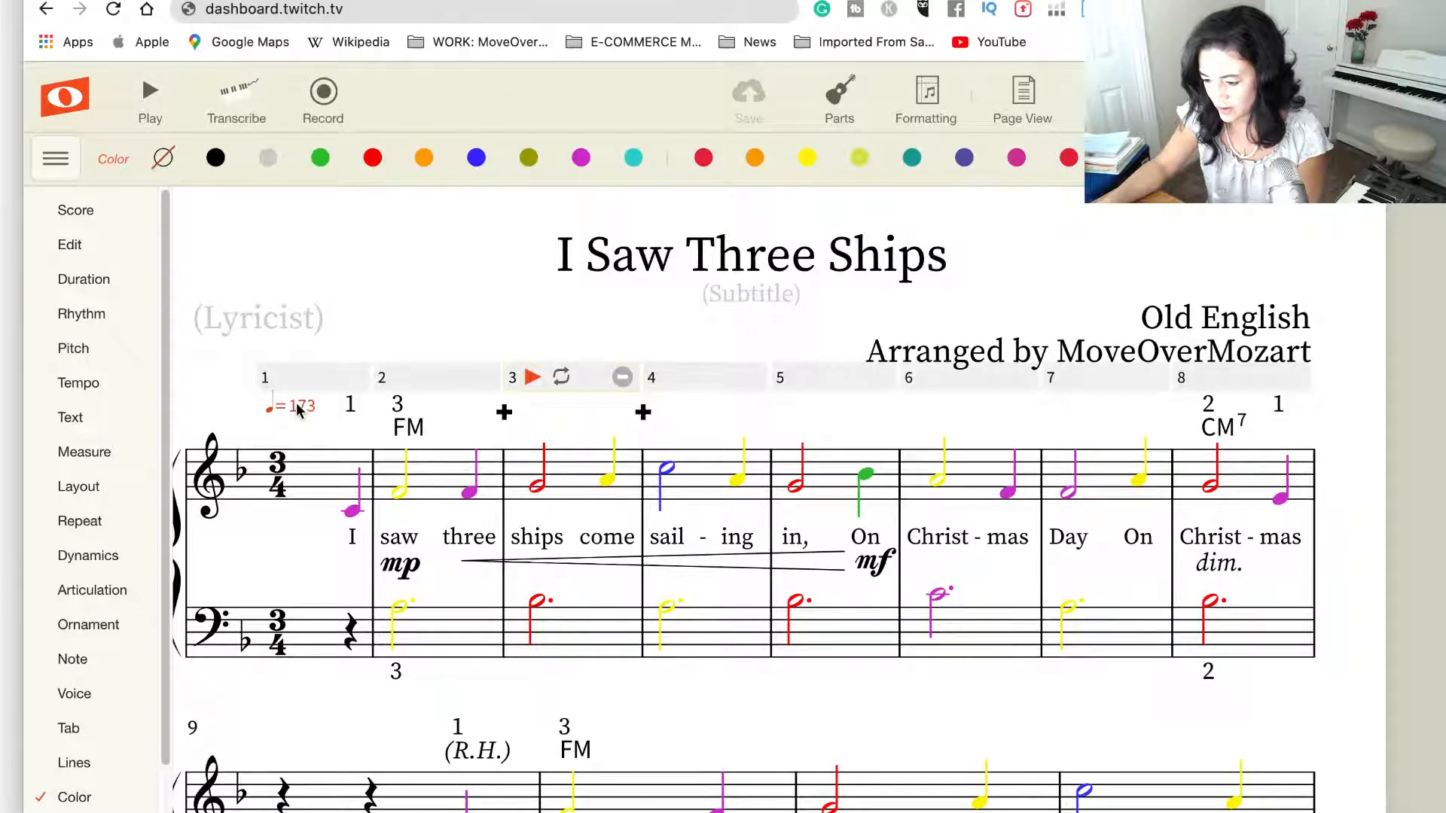
pyautogui.click(148, 98)
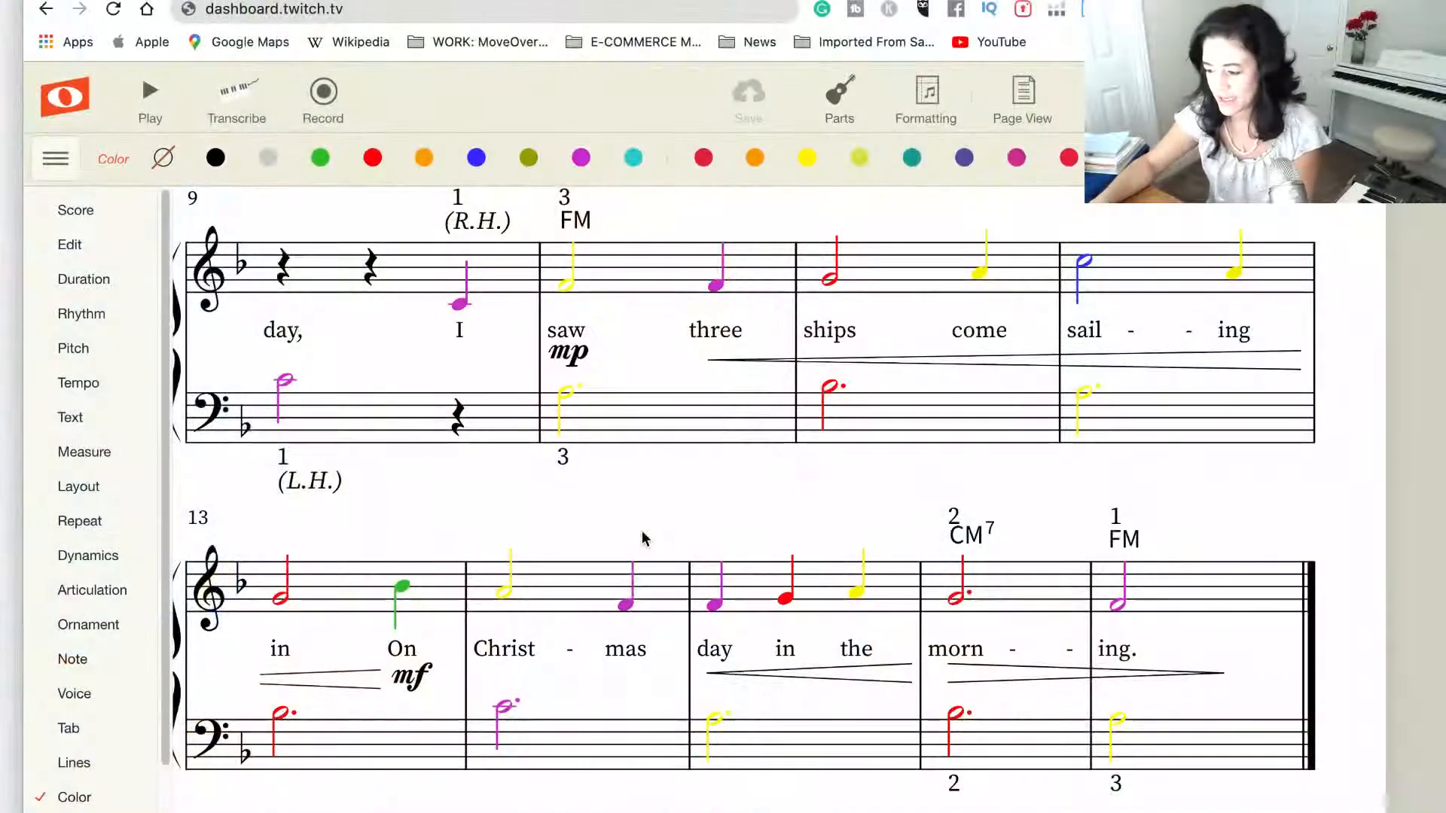
# Set the opening tempo to quarter note = 175 and delete the extra tempo mark above measure 2
pyautogui.scroll(10, 644, 538)
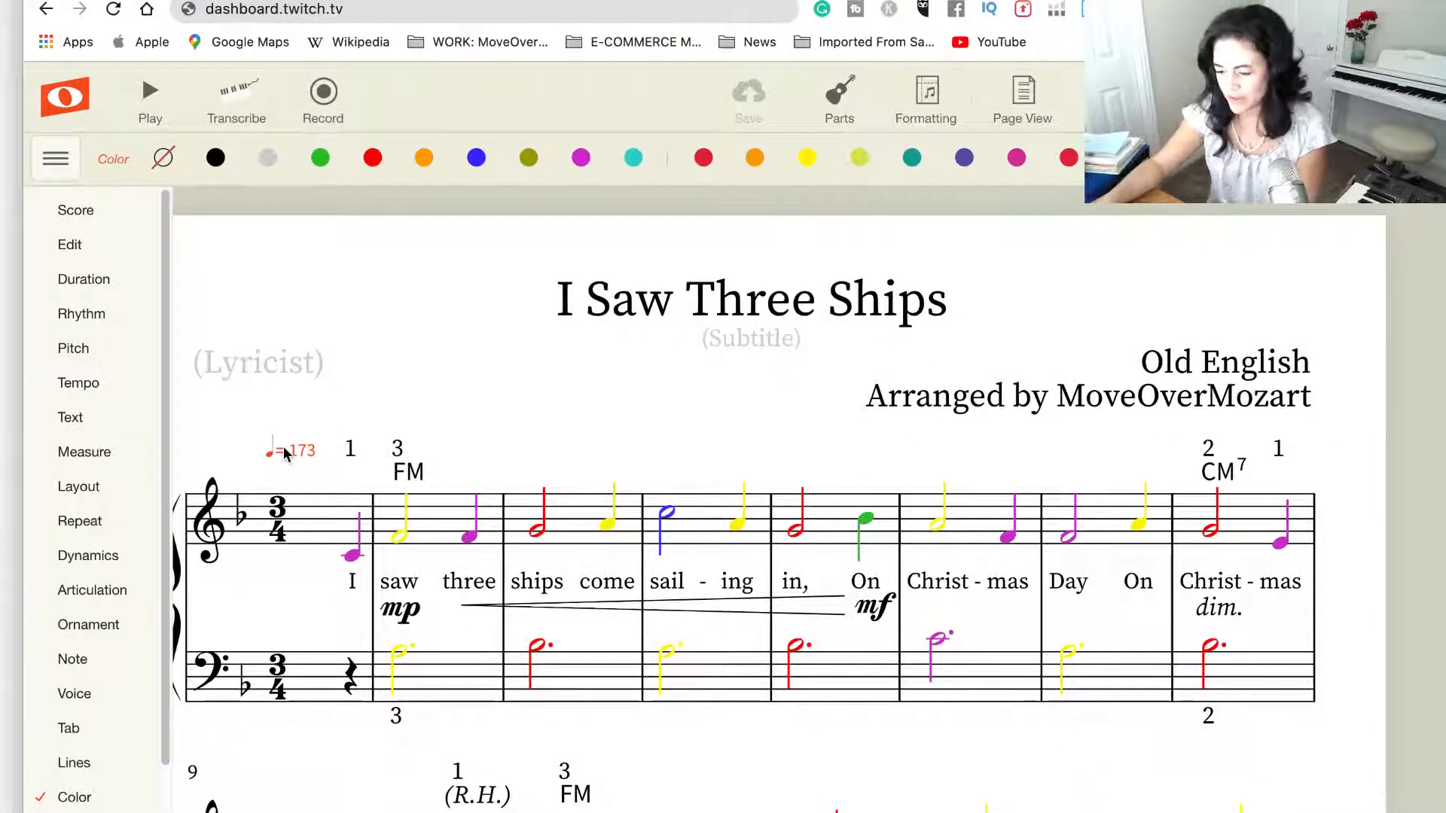
pyautogui.click(283, 453)
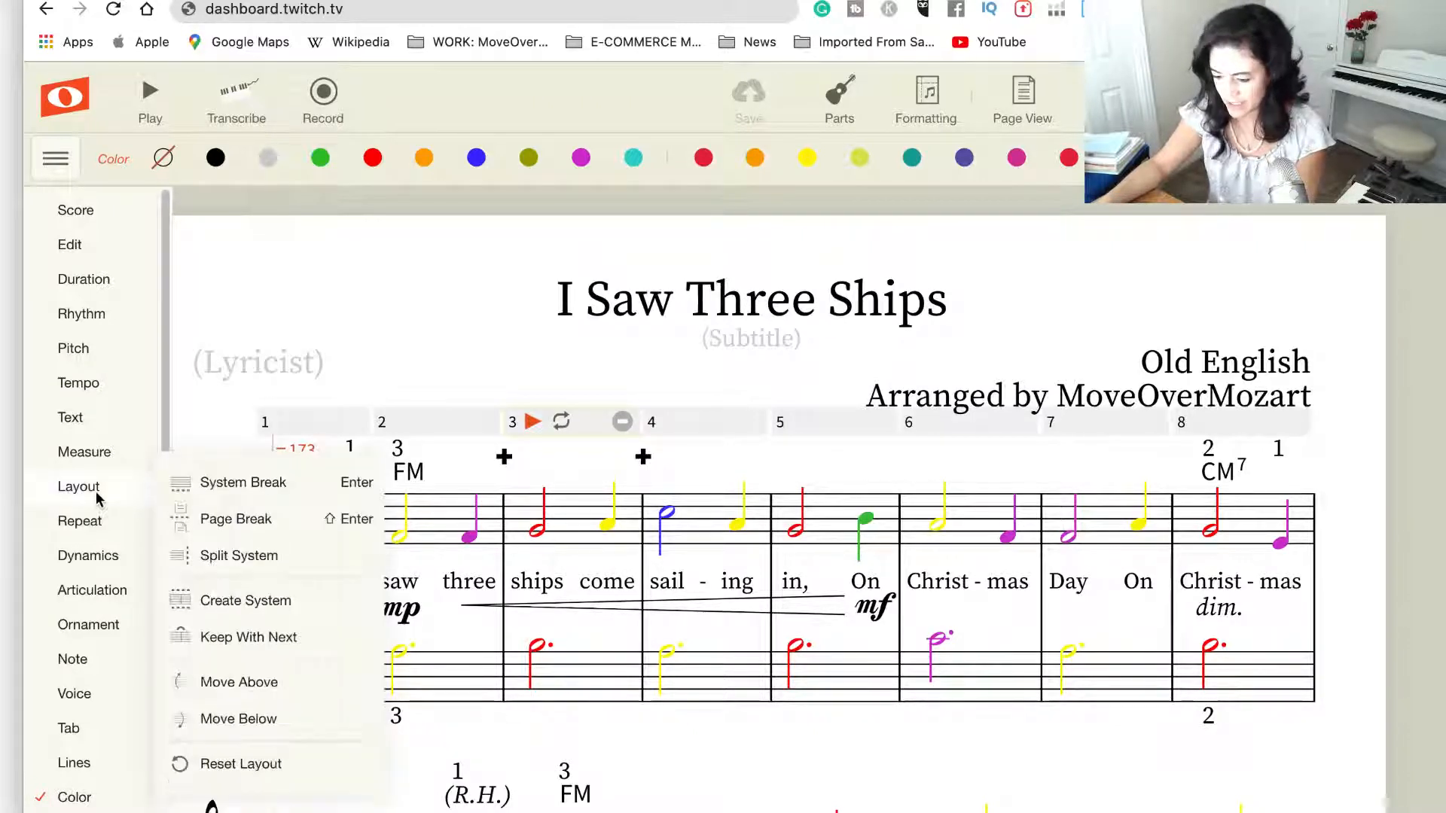
pyautogui.moveTo(115, 453)
pyautogui.click(98, 382)
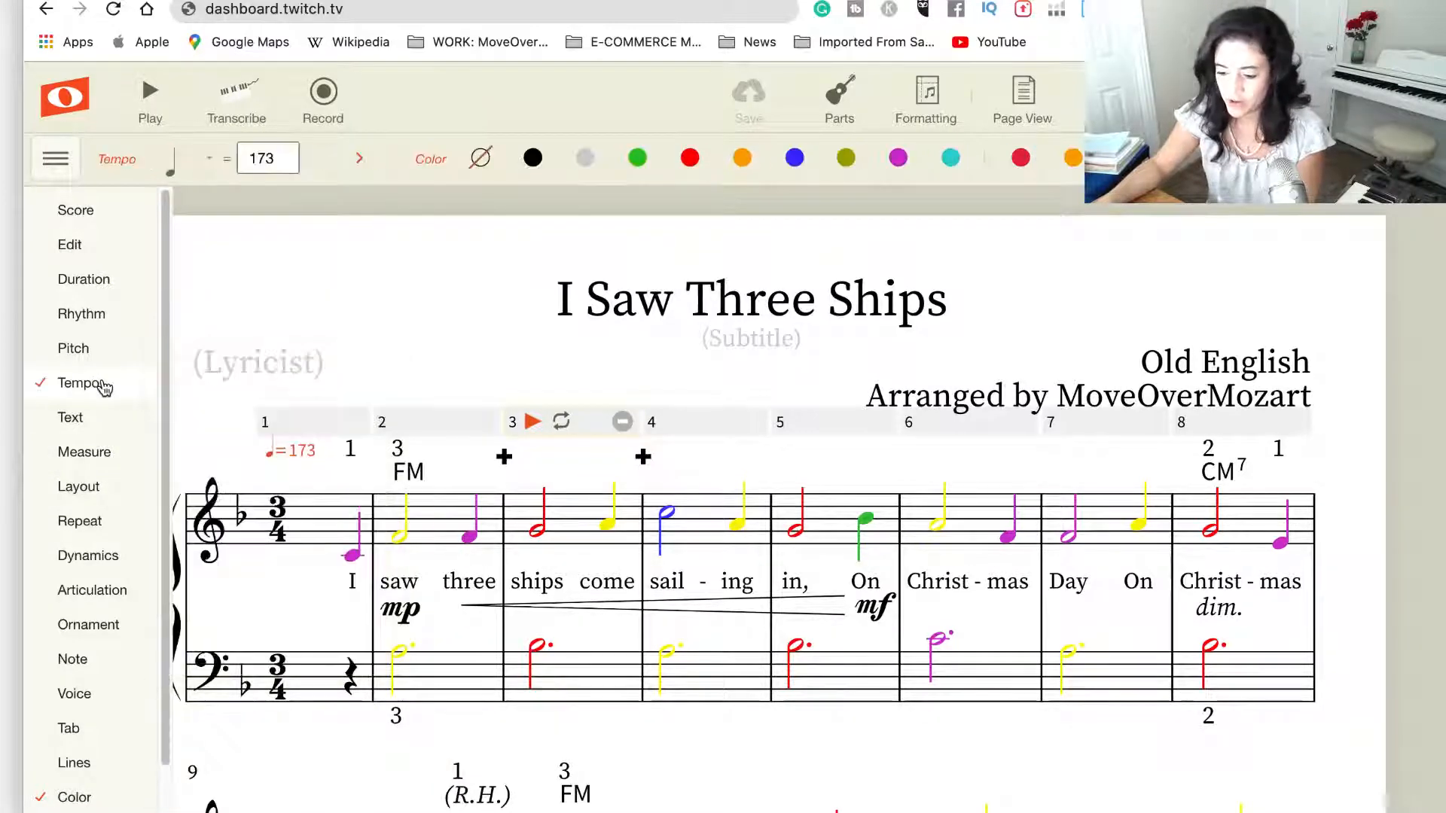
pyautogui.moveTo(111, 401)
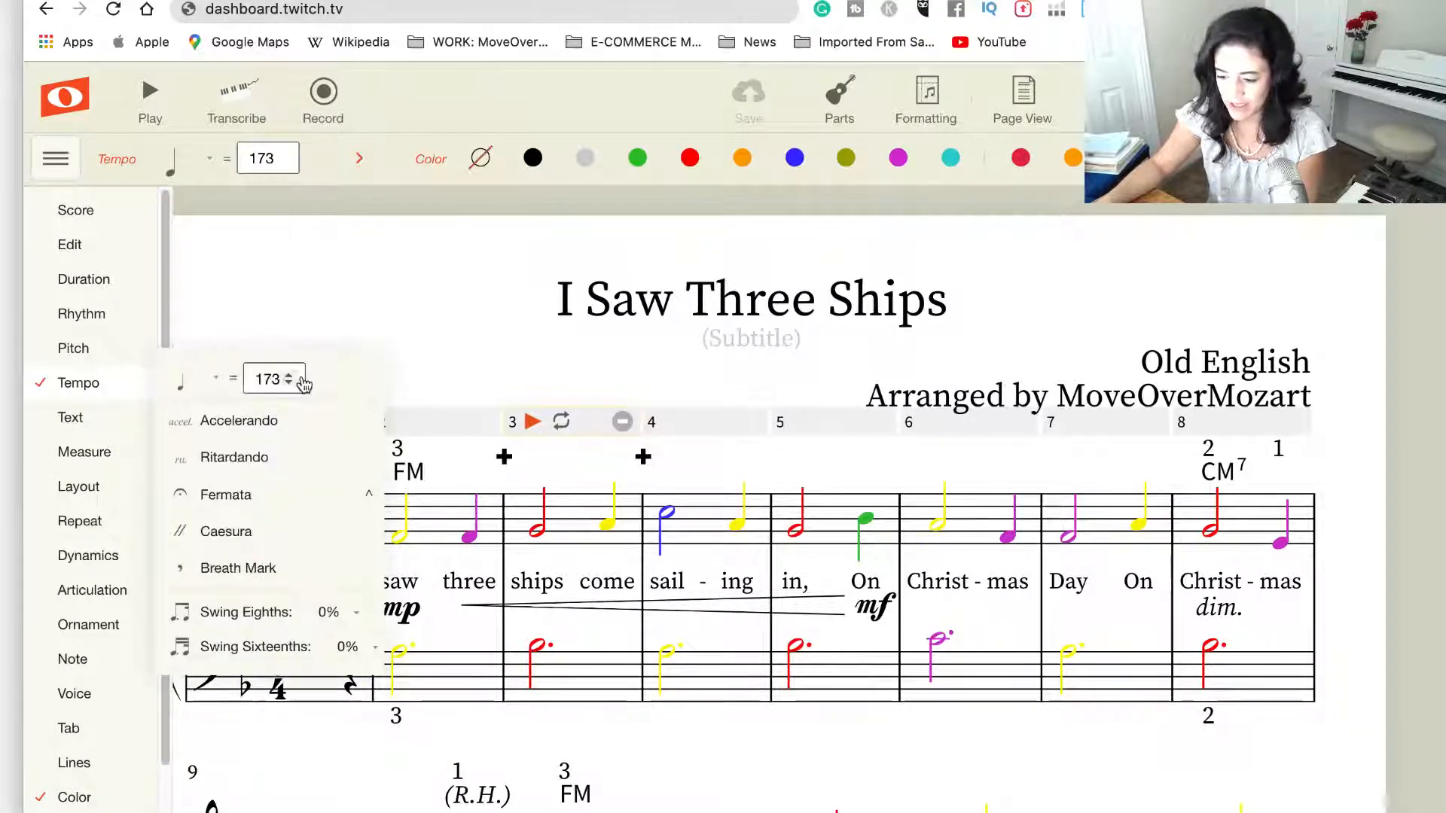
pyautogui.click(288, 375)
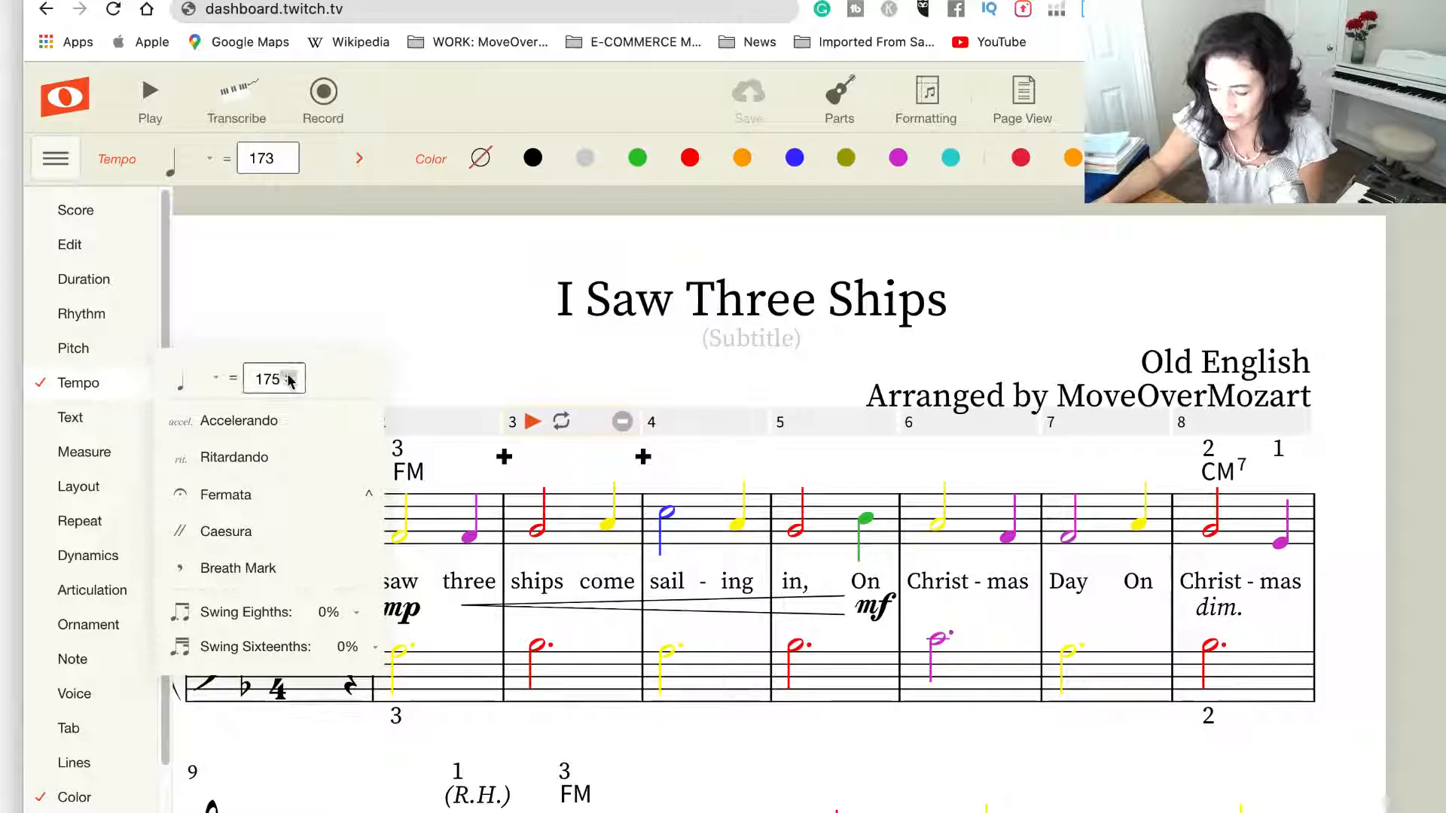
pyautogui.click(317, 322)
pyautogui.click(419, 454)
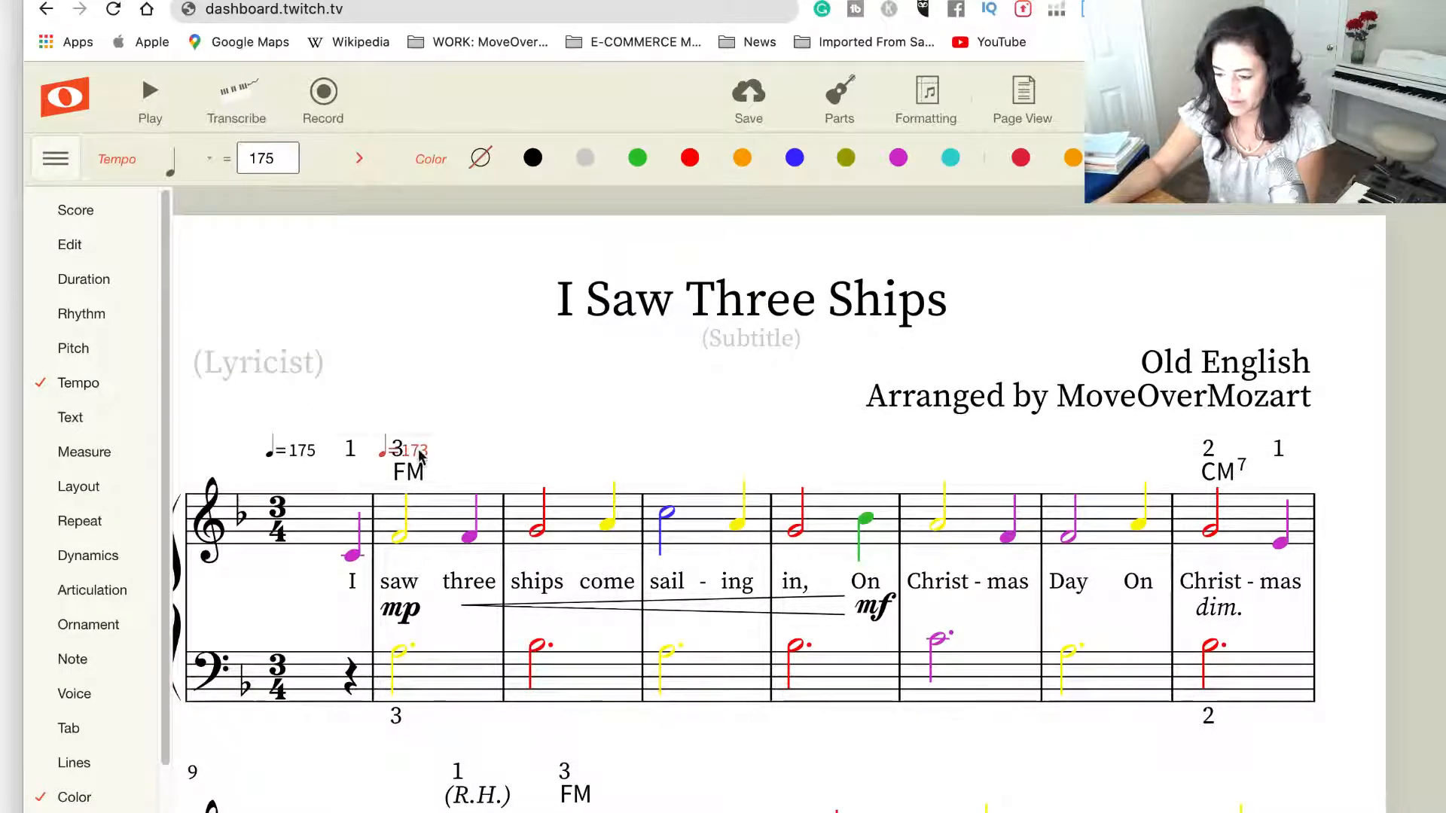
pyautogui.press('Delete')
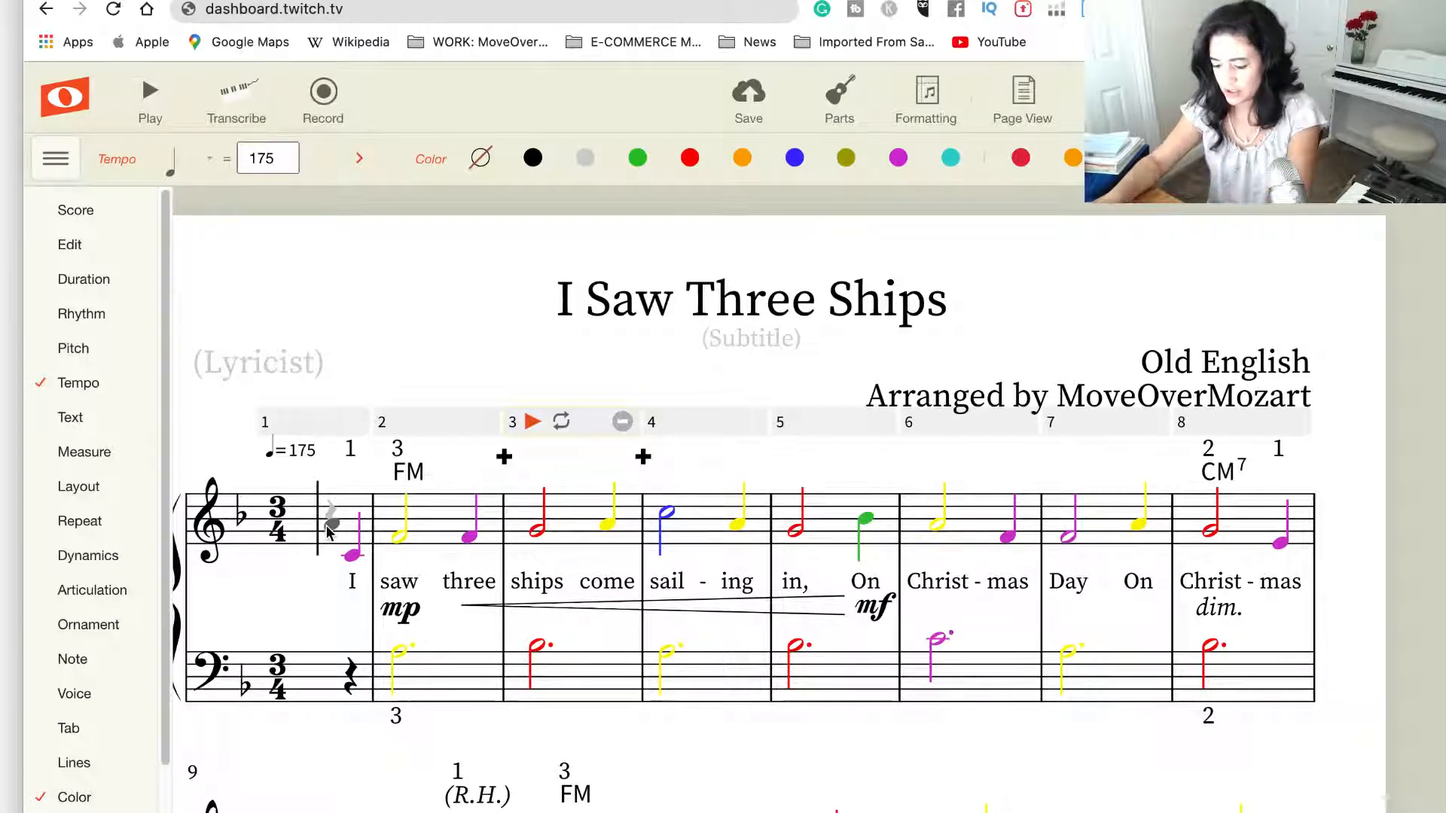
# Add the italic expression text "Calm" in measure 1 and place it above the treble staff, just under the tempo mark
pyautogui.press('l')
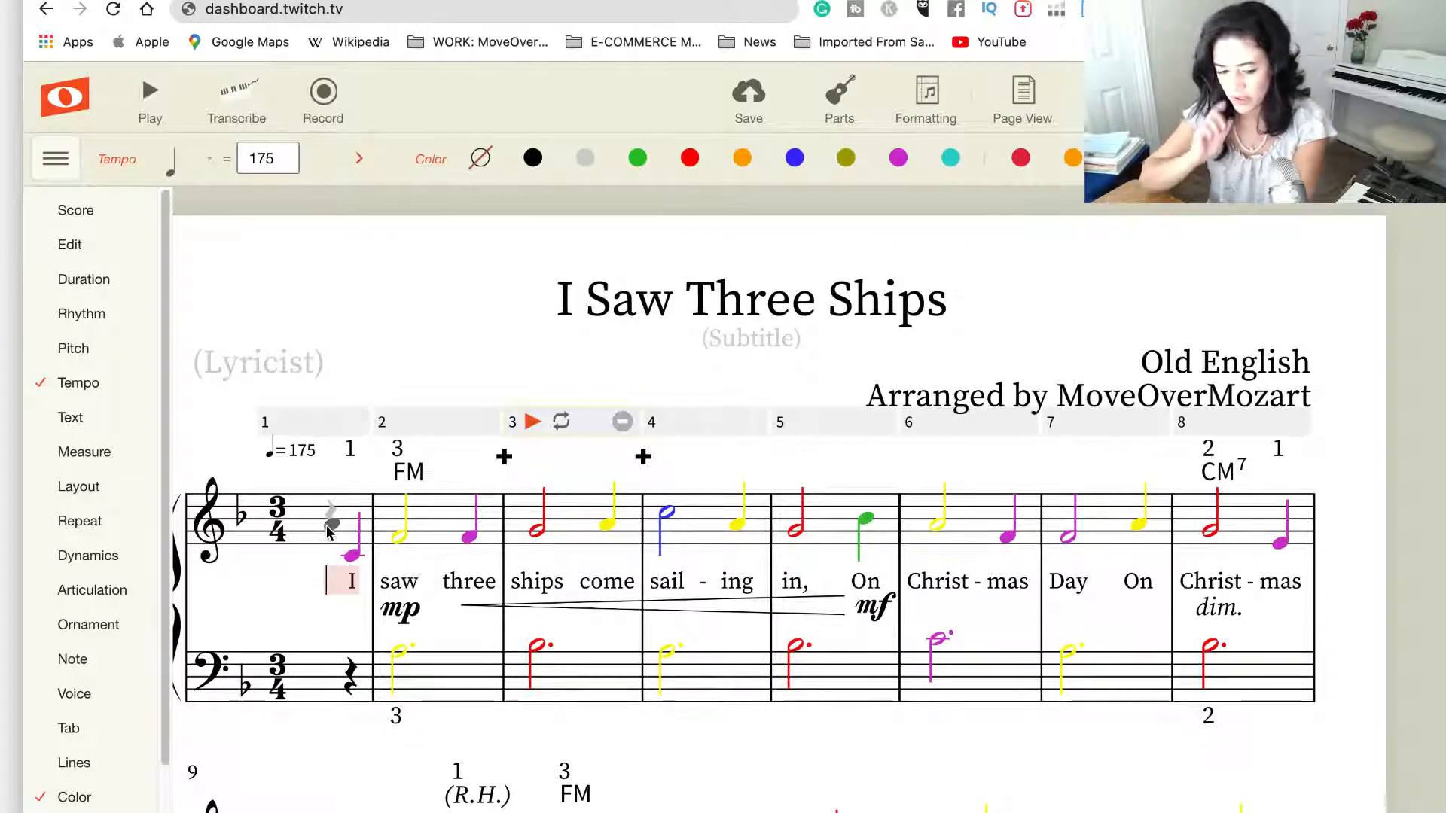
pyautogui.write('Calm')
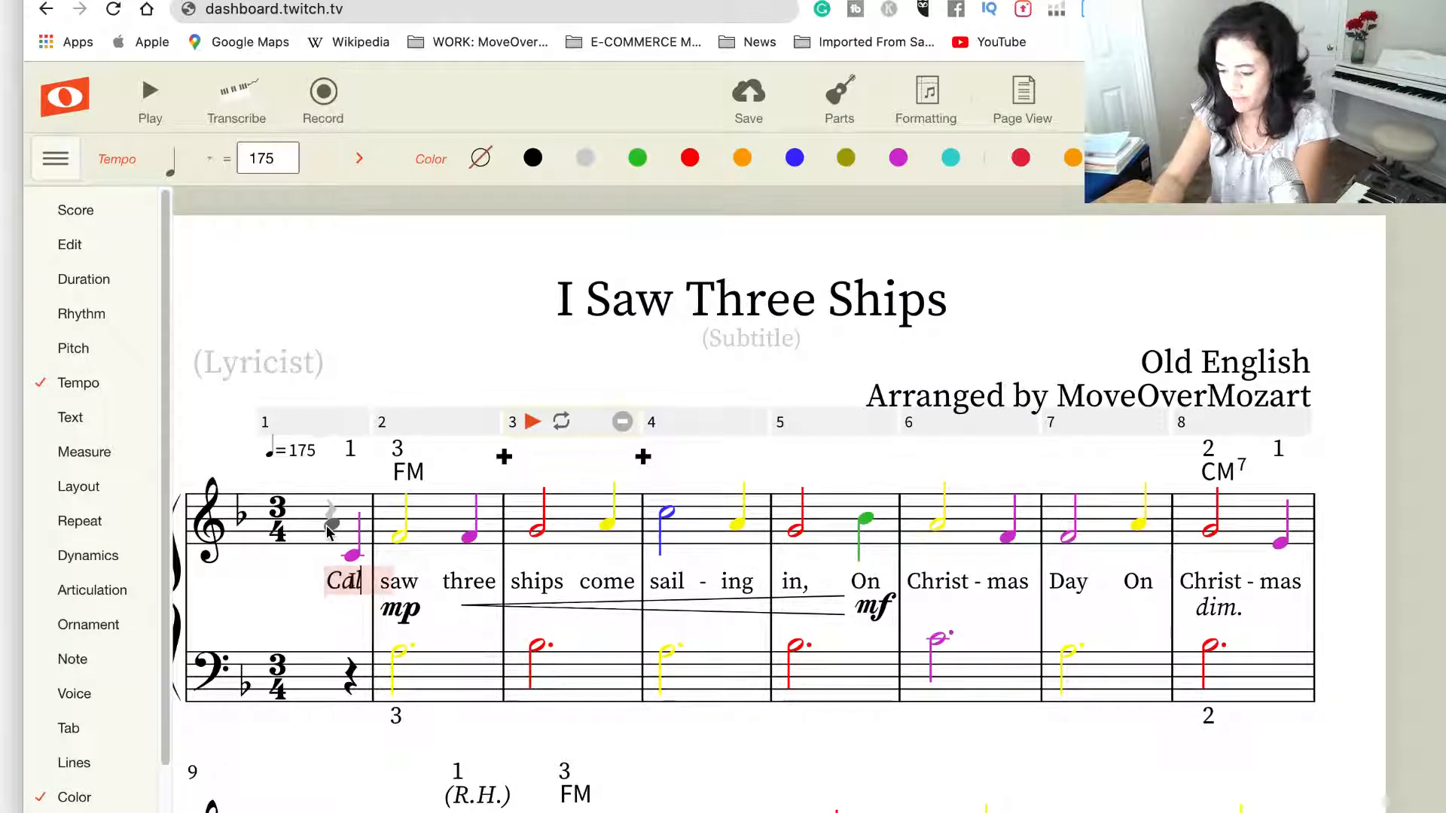
pyautogui.click(446, 708)
pyautogui.moveTo(343, 590); pyautogui.dragTo(266, 449)
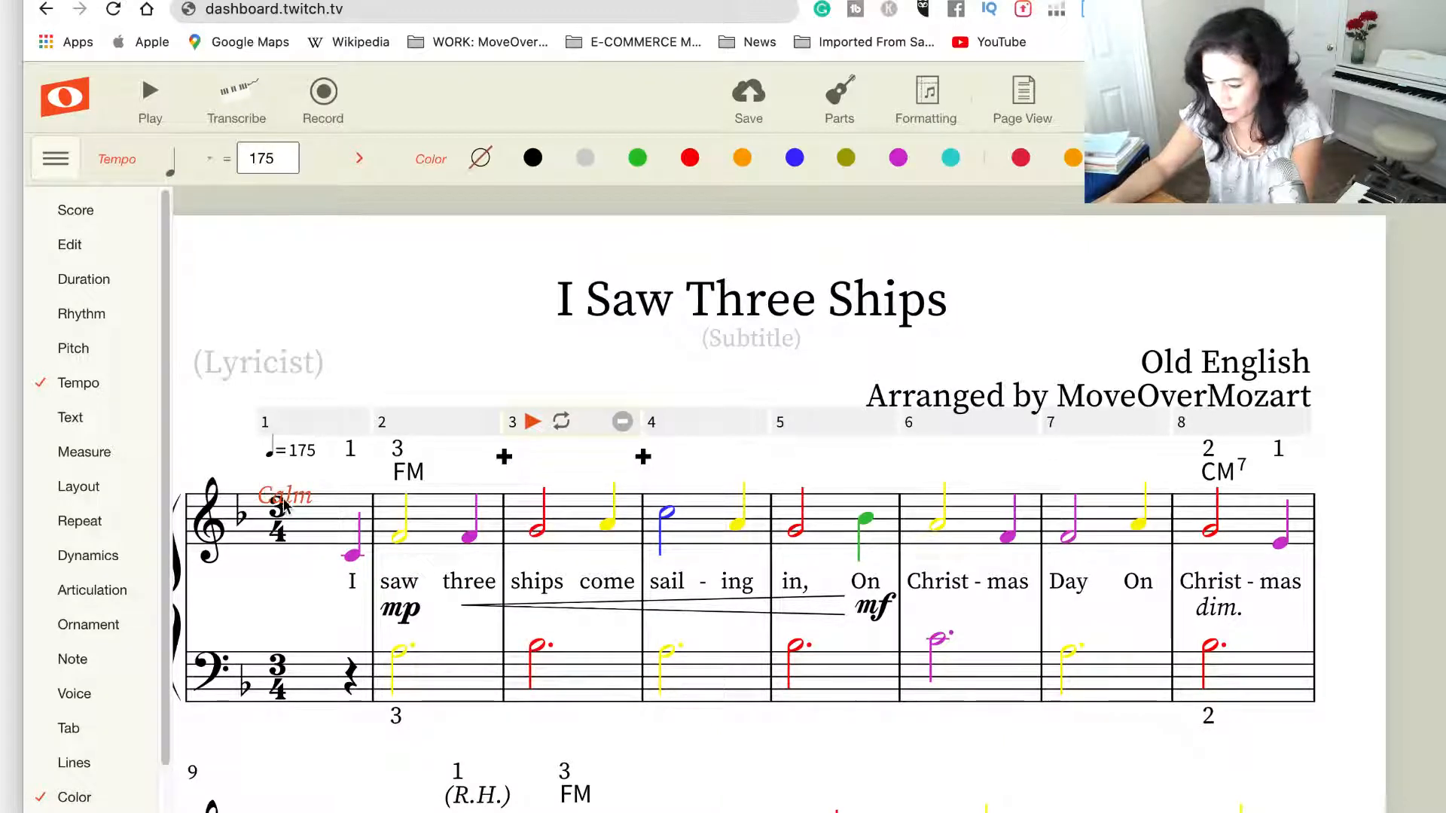
pyautogui.moveTo(287, 500); pyautogui.dragTo(288, 483)
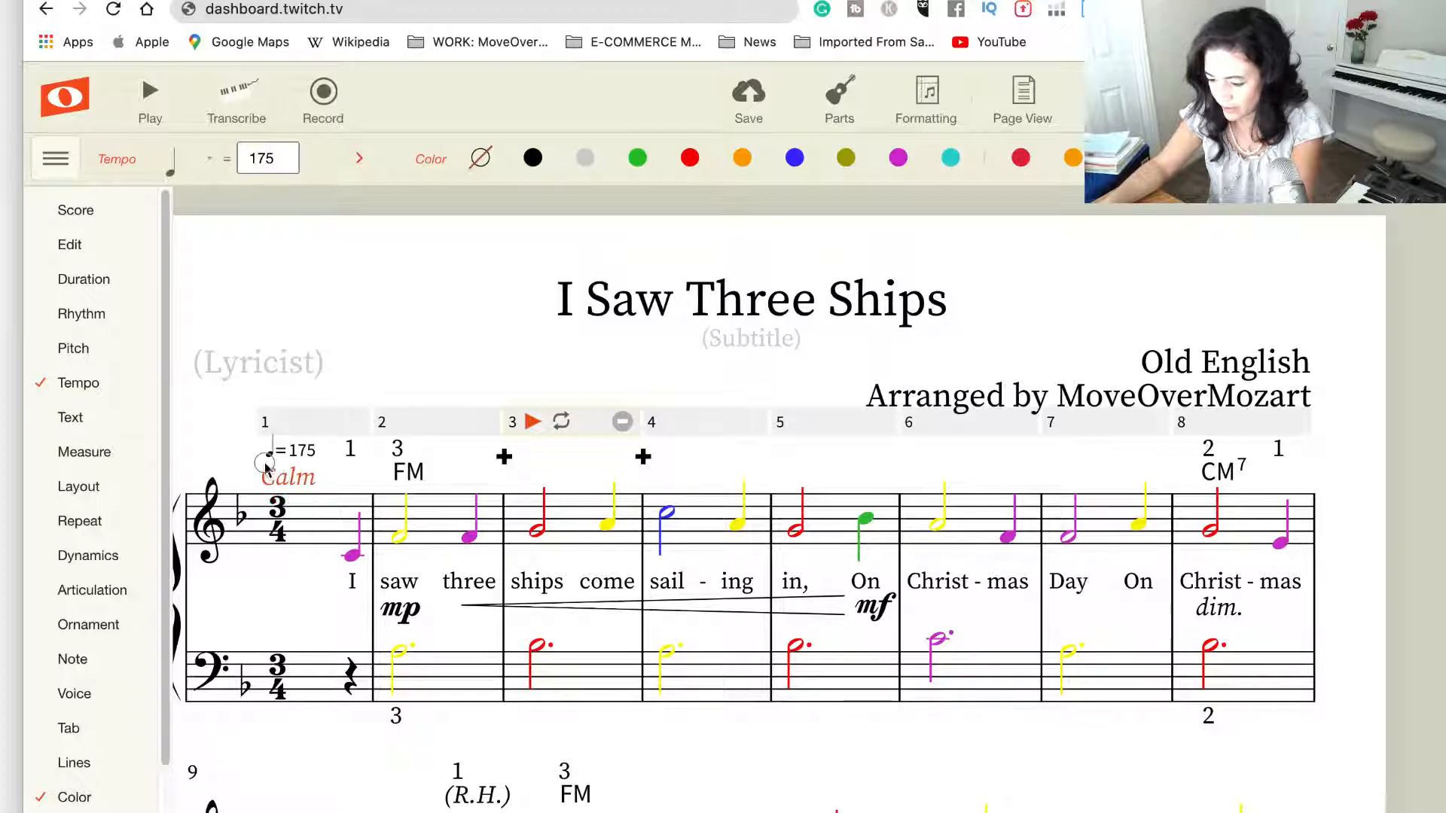